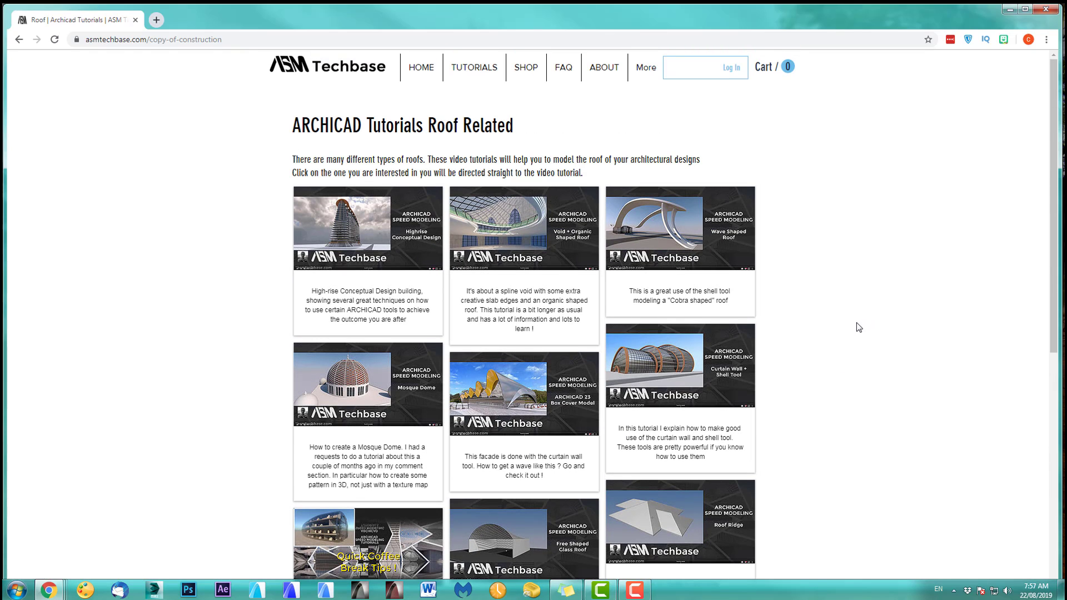
# Browse the roof-related tutorials page, and open and pause the Mosque Dome tutorial video before returning to the page
pyautogui.scroll(-1, 833, 363)
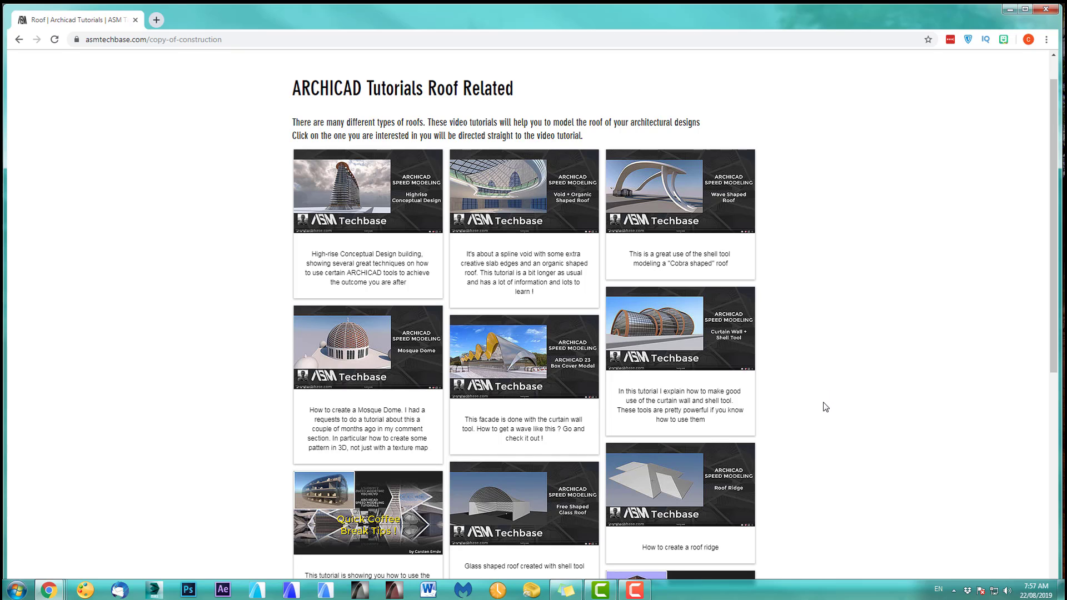
pyautogui.scroll(-5, 826, 423)
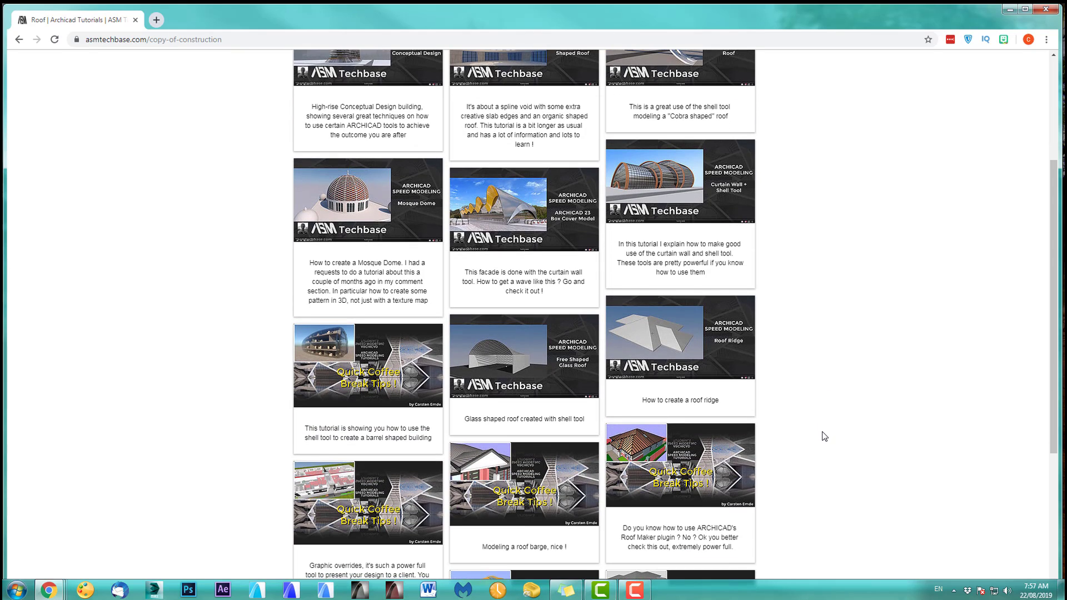
pyautogui.scroll(2, 826, 440)
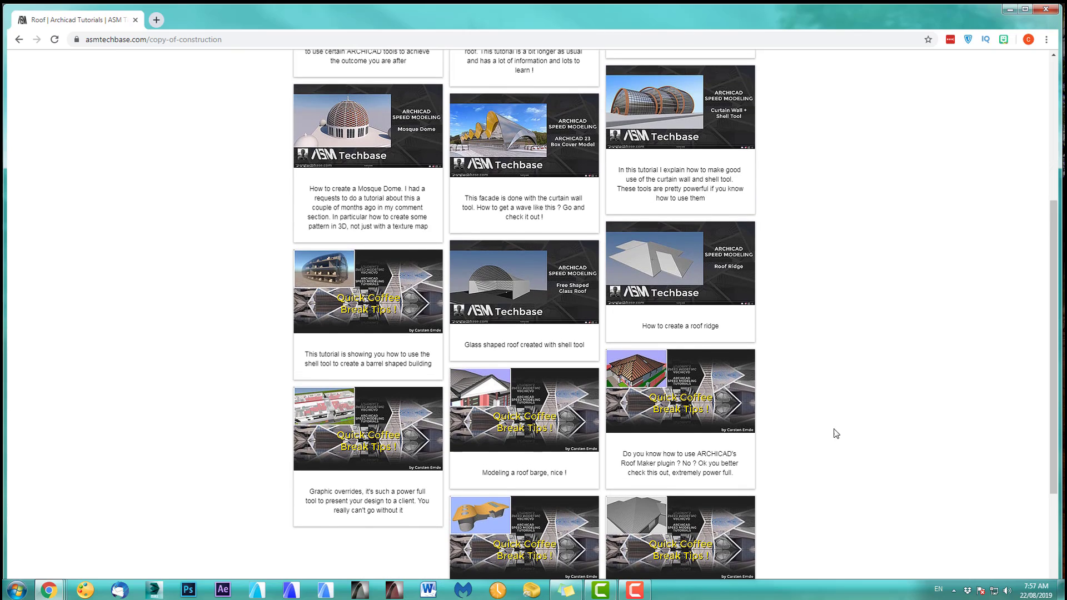
pyautogui.click(398, 179)
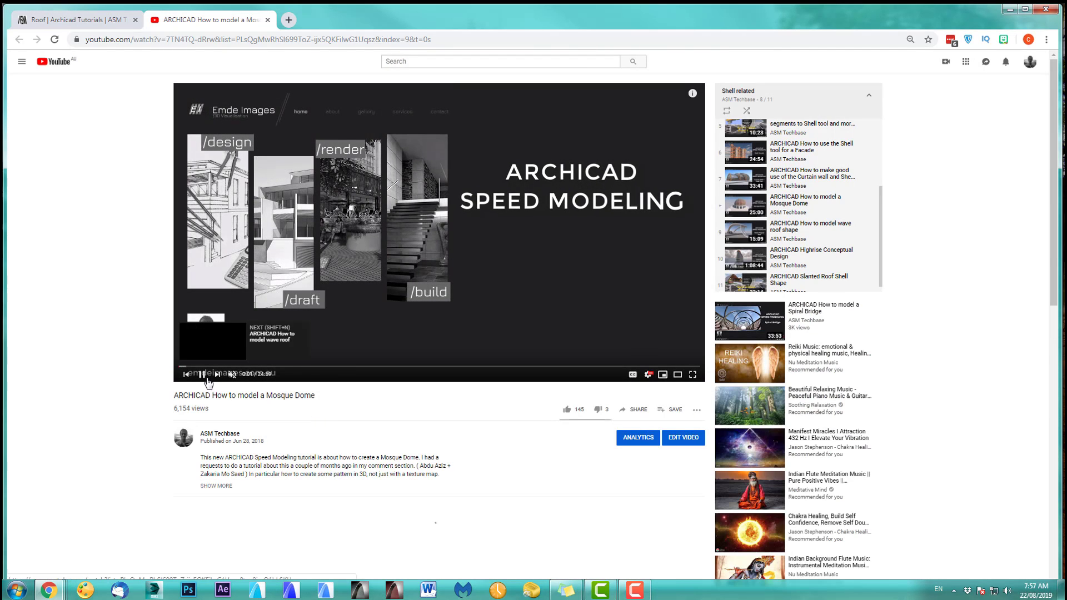
pyautogui.click(201, 374)
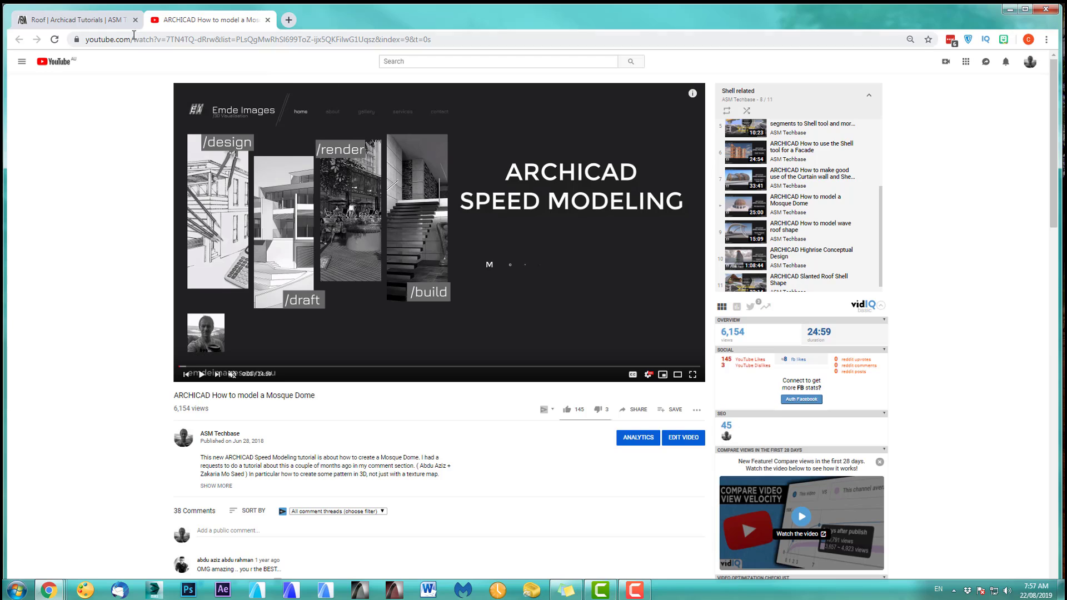
pyautogui.click(77, 19)
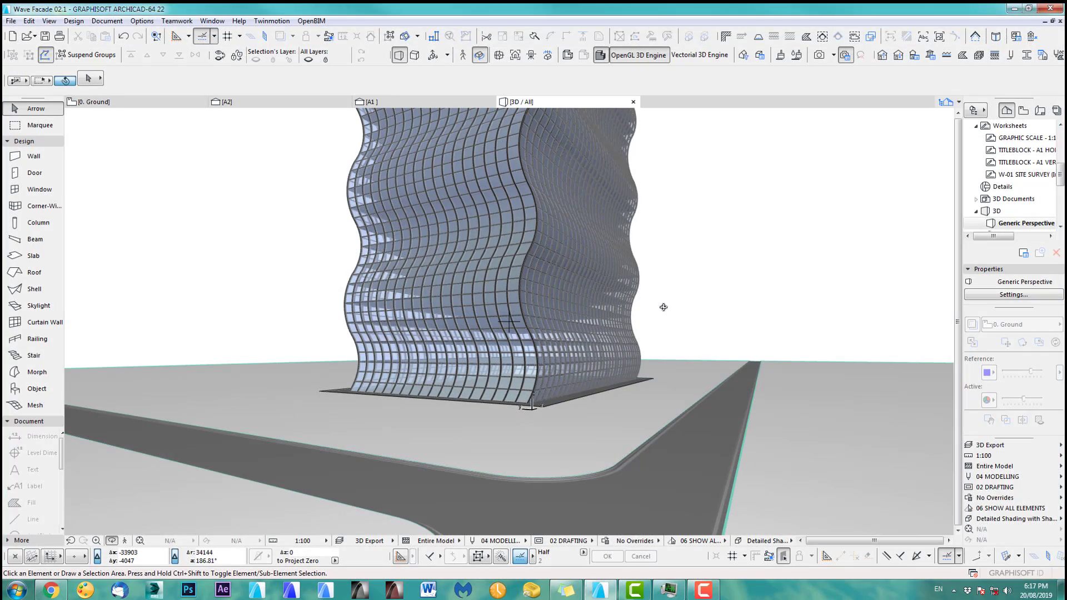
# Inspect the finished wave facade tower in the 3D view, both its curtain wall close up and the whole building
pyautogui.moveTo(646, 315); pyautogui.dragTo(545, 368)
pyautogui.scroll(-1, 545, 368)
pyautogui.moveTo(460, 343); pyautogui.dragTo(677, 364)
pyautogui.scroll(2, 486, 352)
pyautogui.moveTo(677, 364); pyautogui.dragTo(544, 335, button='middle')
pyautogui.moveTo(567, 383); pyautogui.dragTo(625, 516)
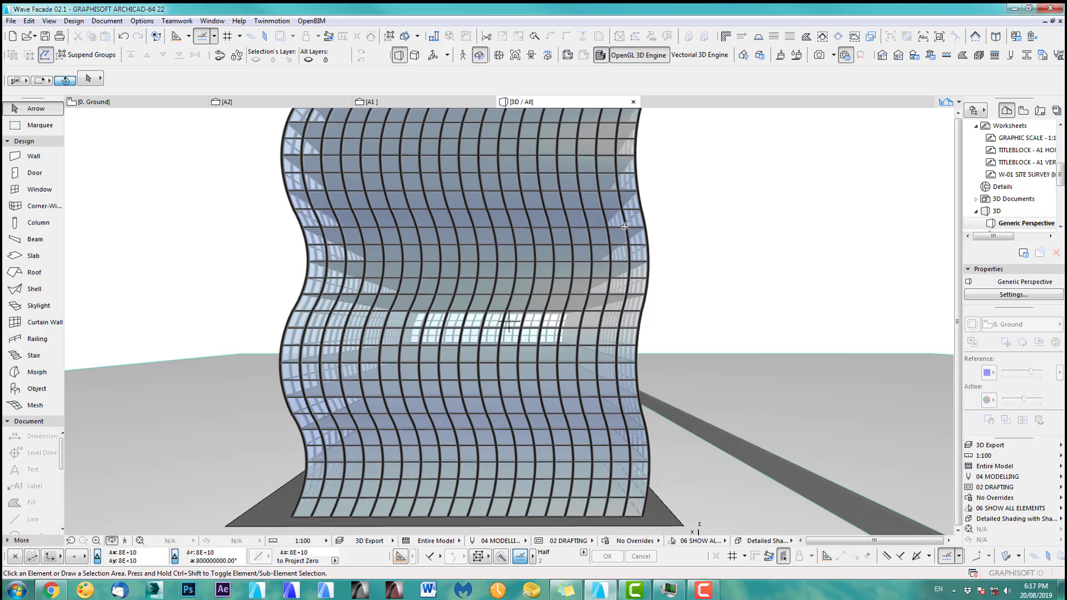
pyautogui.moveTo(603, 309); pyautogui.dragTo(617, 463)
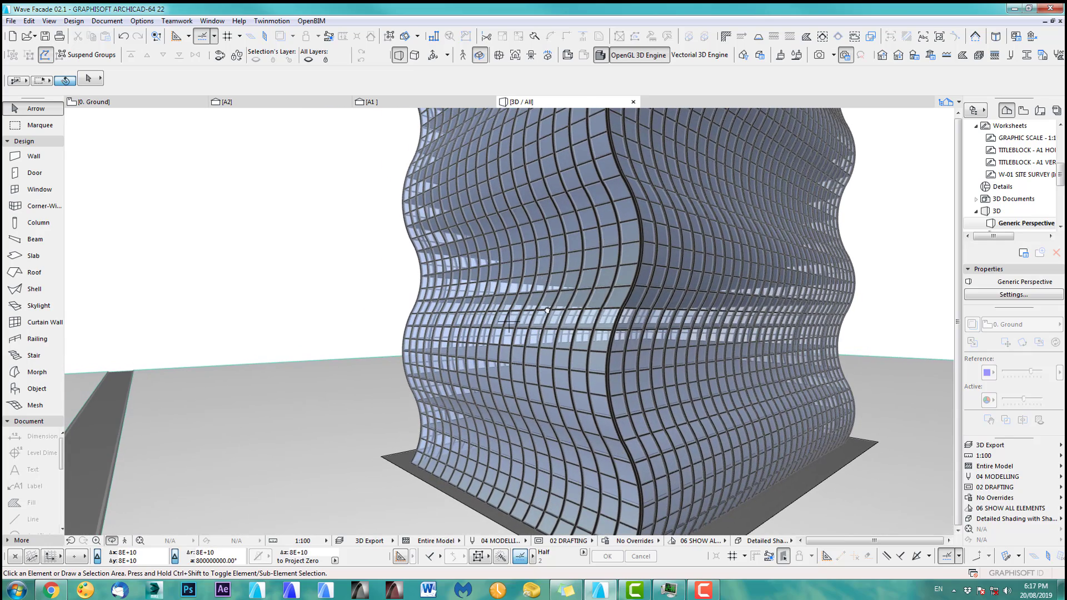
pyautogui.moveTo(547, 311); pyautogui.dragTo(545, 413)
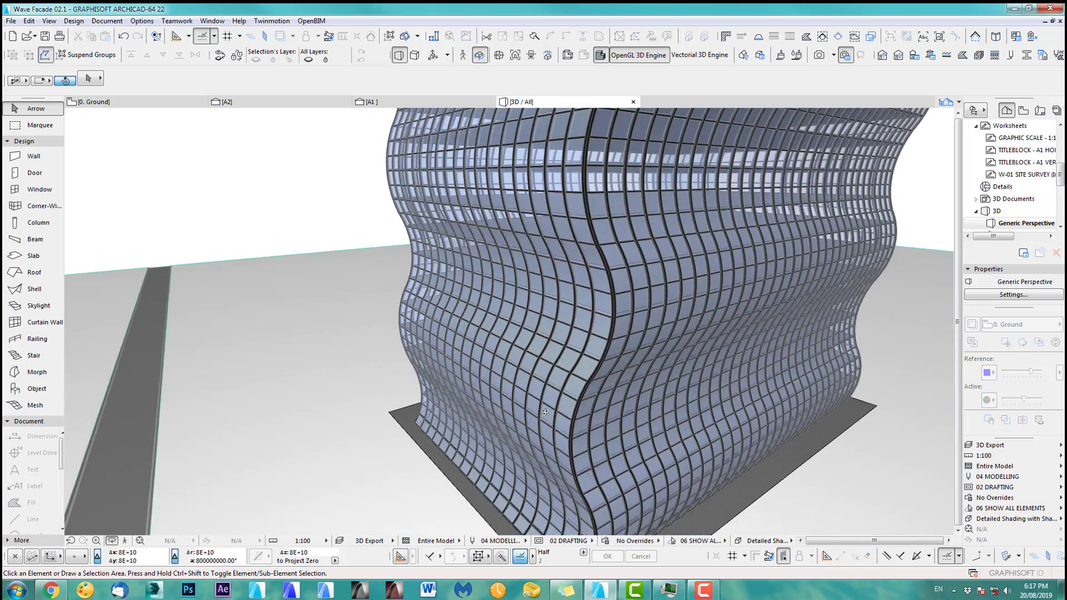
pyautogui.scroll(-5, 612, 410)
pyautogui.moveTo(655, 369); pyautogui.dragTo(639, 396, button='middle')
pyautogui.scroll(-1, 642, 396)
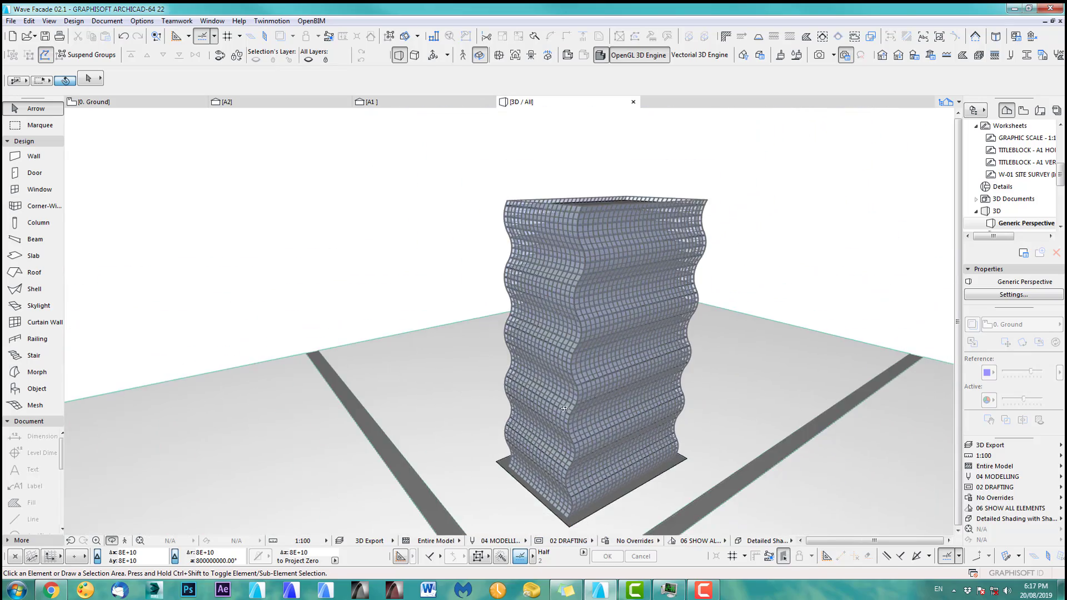
pyautogui.moveTo(564, 409); pyautogui.dragTo(739, 391)
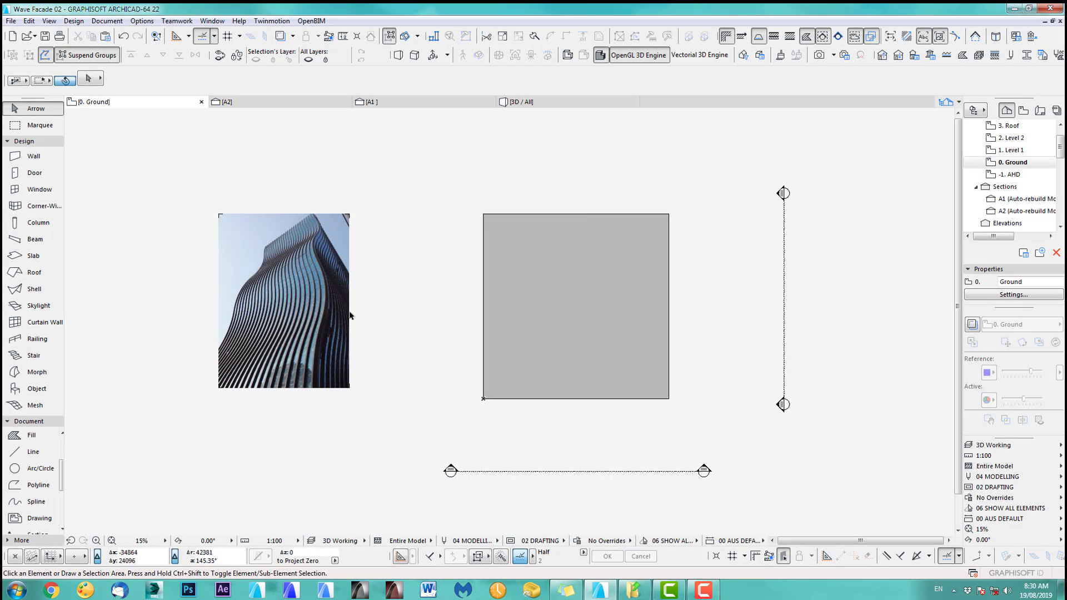
# Examine the reference facade photo and the square slab beside it on the 0. Ground floor plan
pyautogui.scroll(3, 248, 308)
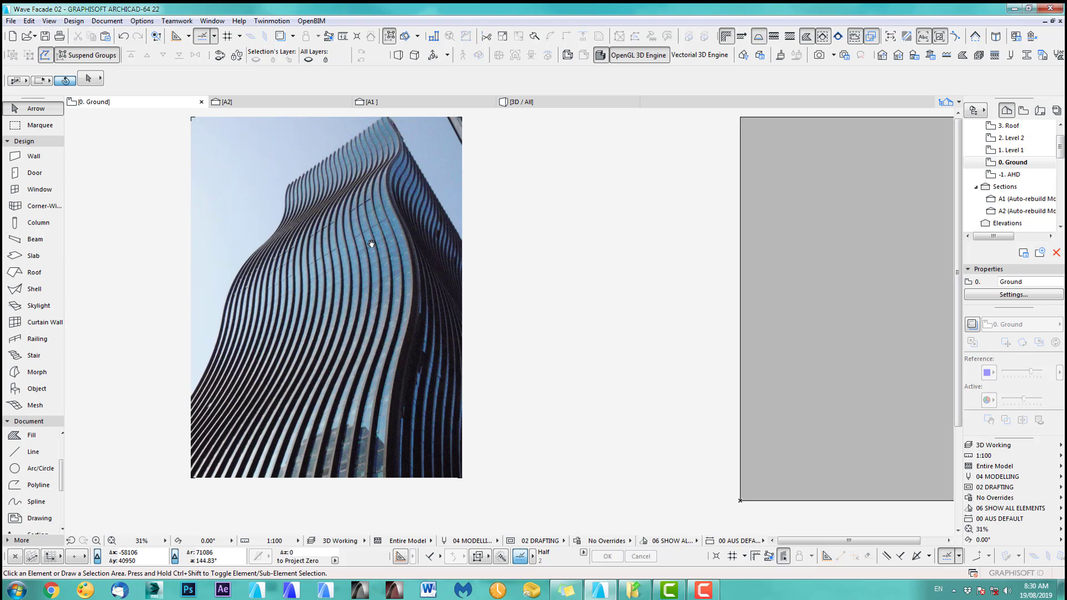
pyautogui.scroll(-3, 406, 269)
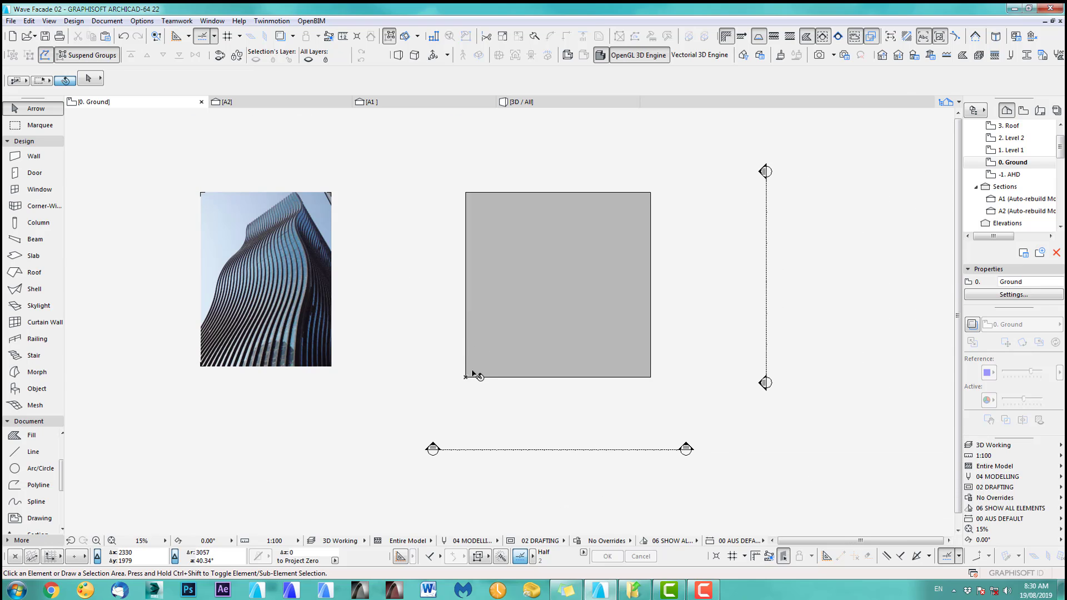
pyautogui.click(472, 373)
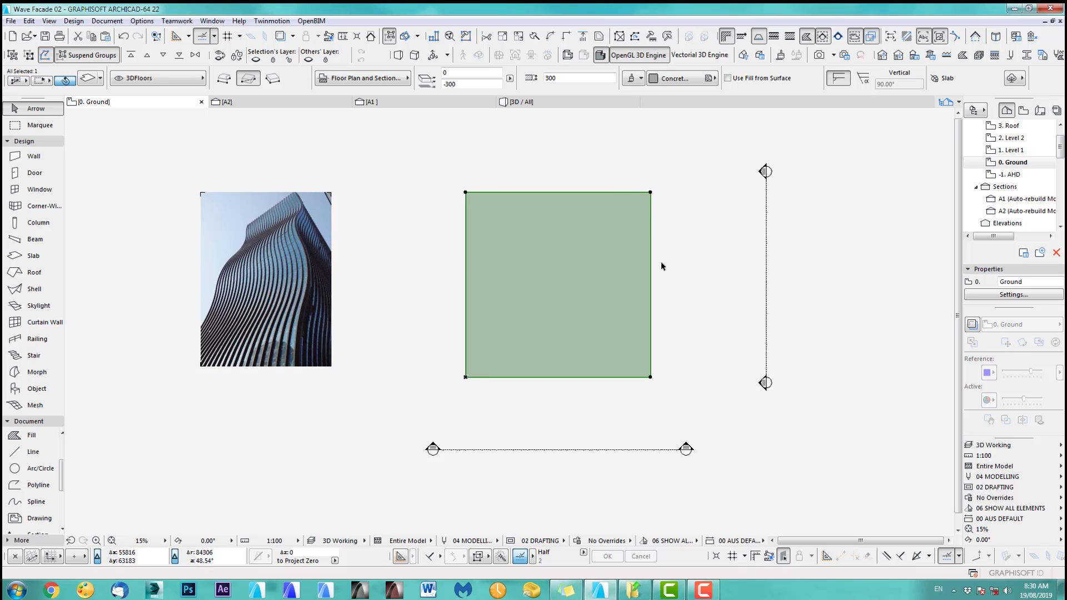
pyautogui.press('Escape')
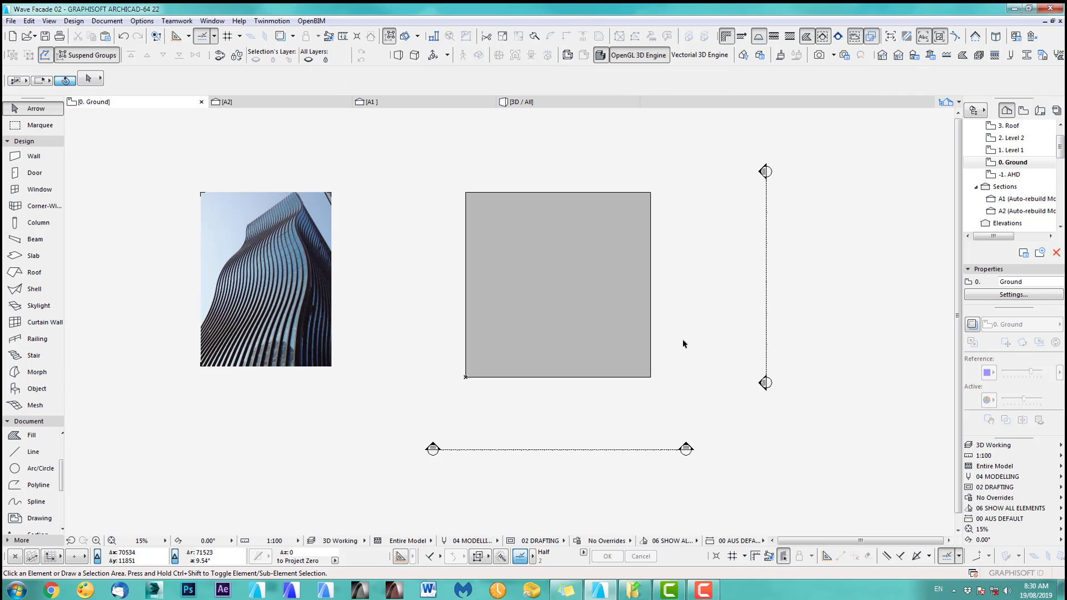
# Review the slab and its site in 3D and on the -1. AHD story, returning to the 0. Ground plan
pyautogui.press('F3')
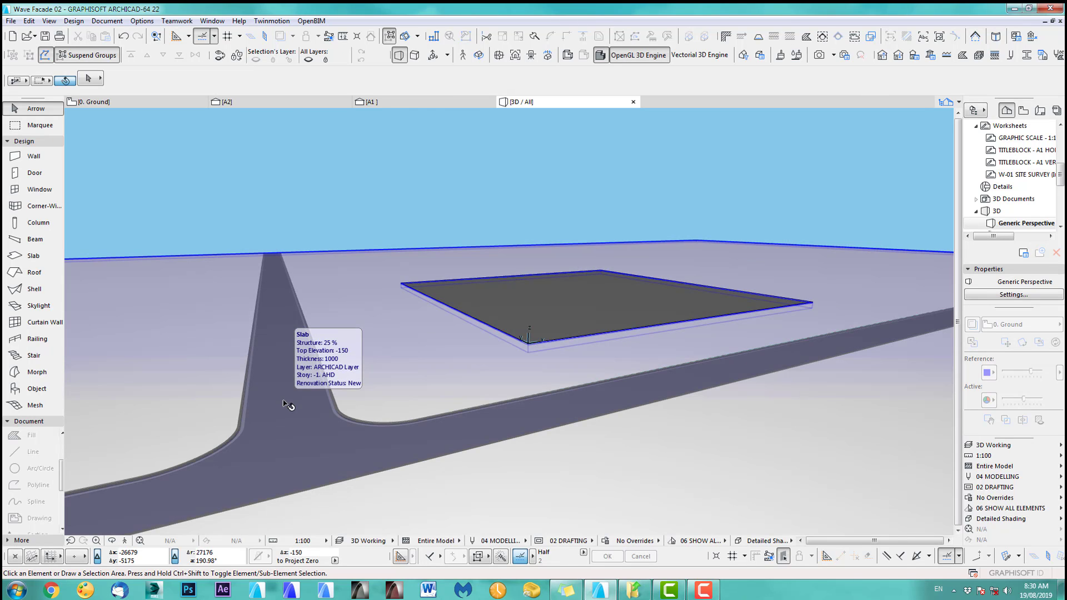
pyautogui.press('F2')
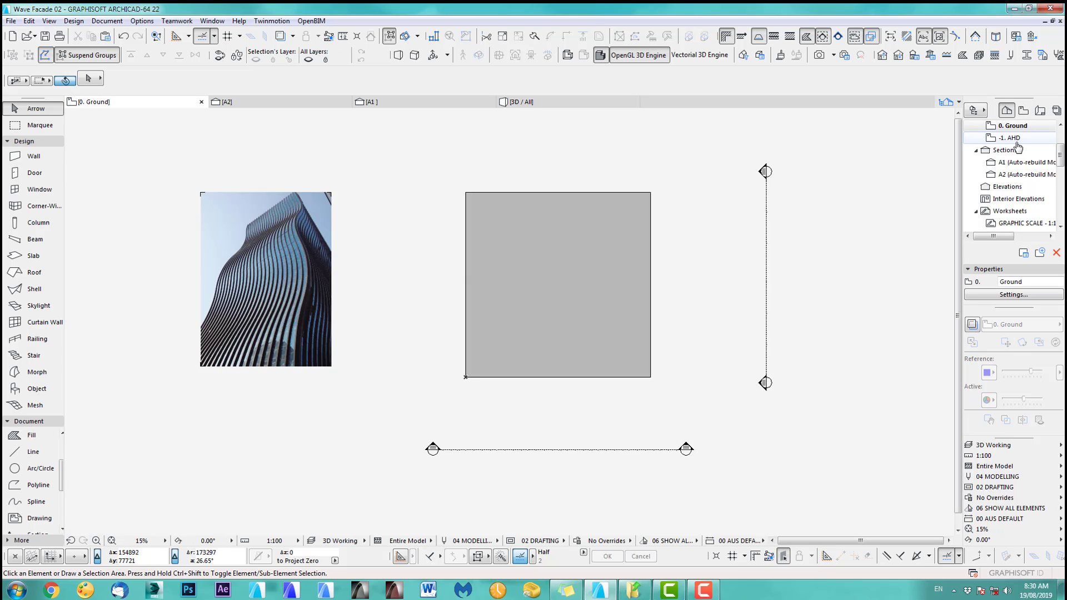
pyautogui.doubleClick(1019, 138)
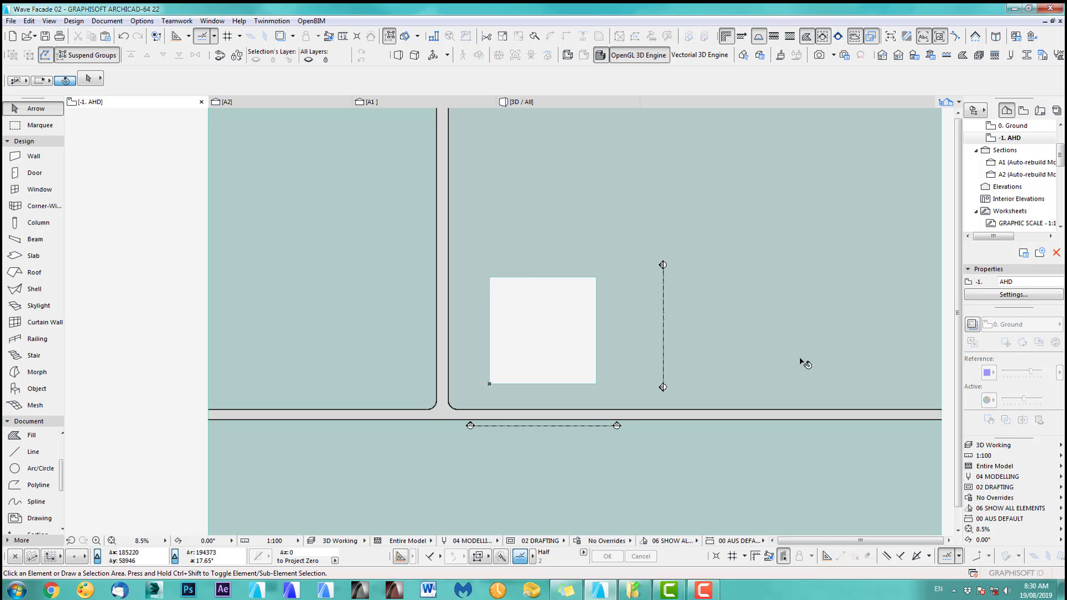
pyautogui.doubleClick(1019, 128)
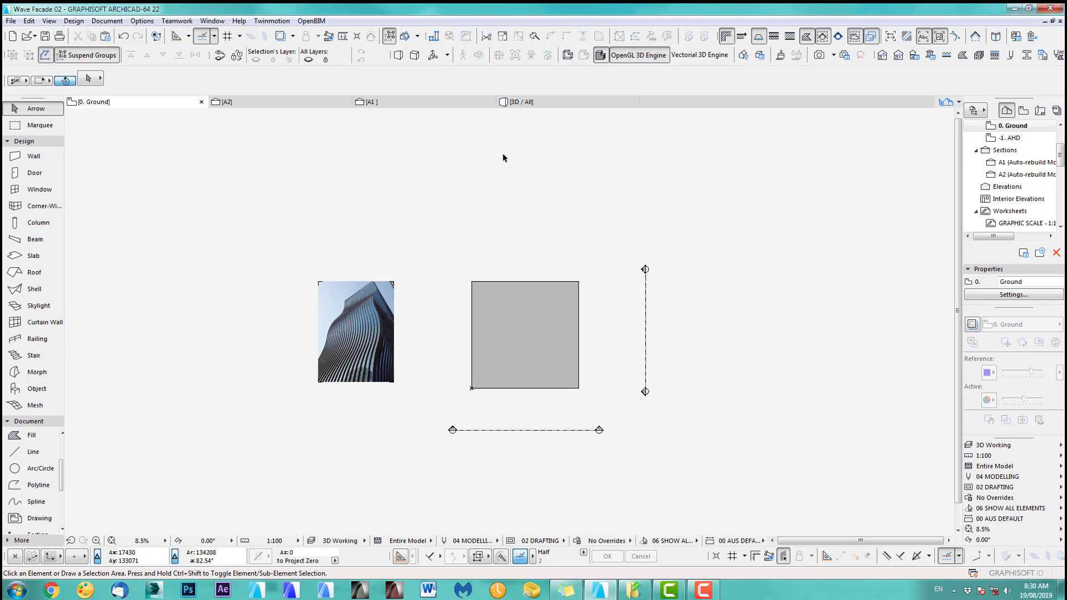
# Identify the horizontal section line below the slab on the ground plan and open its section view A1
pyautogui.scroll(3, 529, 440)
pyautogui.click(529, 420)
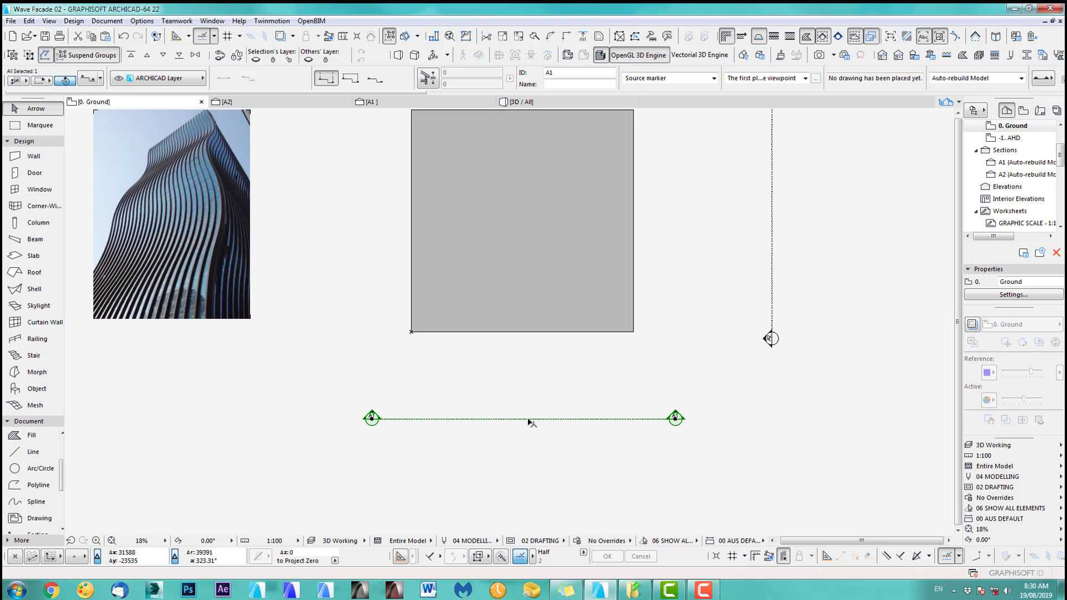
pyautogui.click(380, 102)
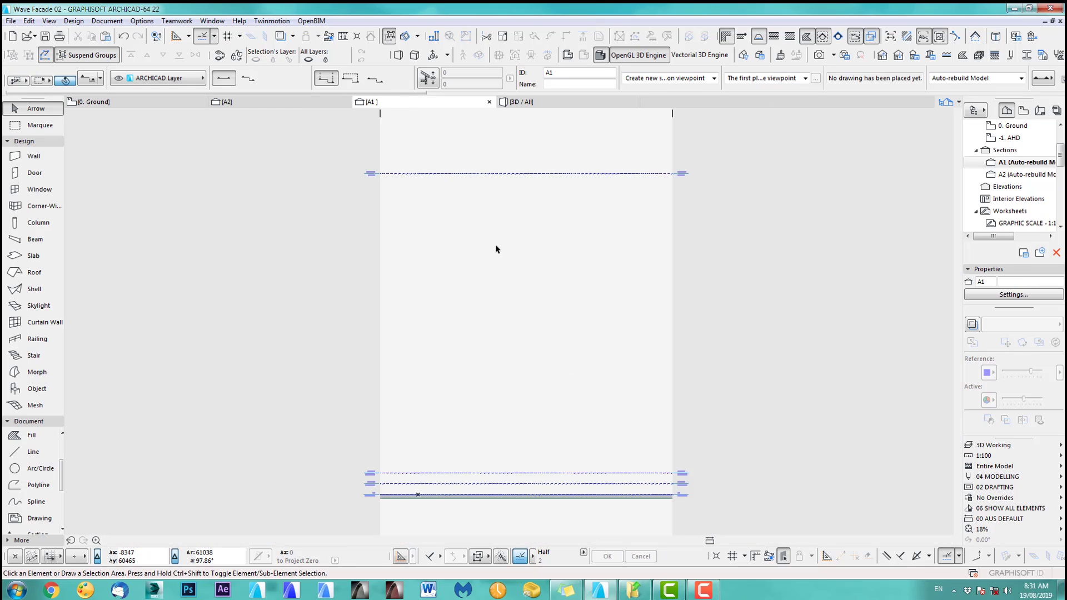
# Examine the Ground, Level 1, Level 2 and Roof story lines in section A1 and their elevations in Story Settings
pyautogui.scroll(-1, 529, 375)
pyautogui.moveTo(528, 385); pyautogui.dragTo(522, 348, button='middle')
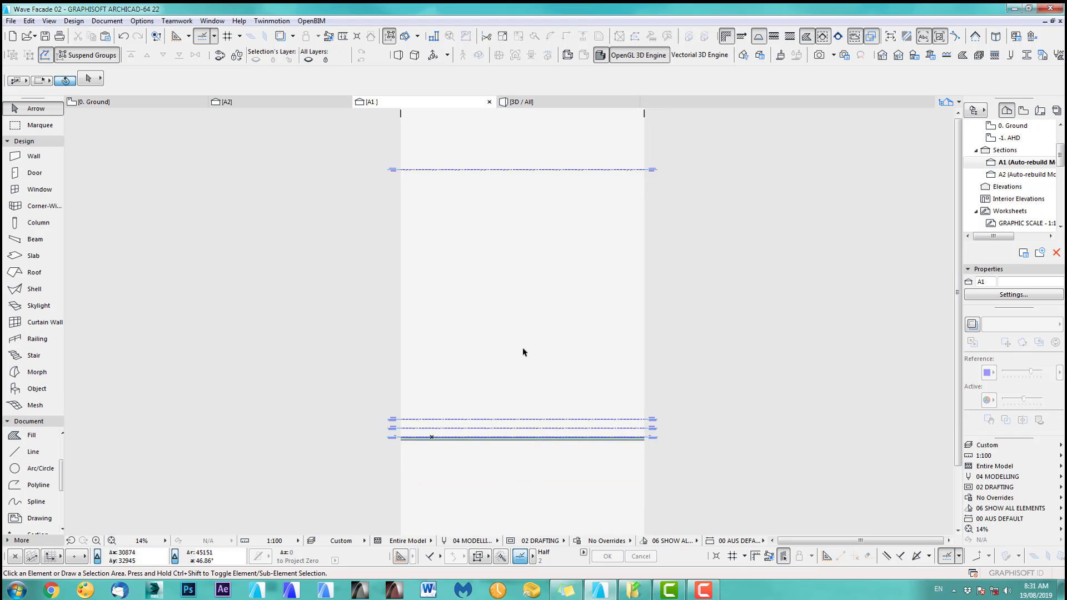
pyautogui.scroll(2, 523, 348)
pyautogui.scroll(5, 333, 475)
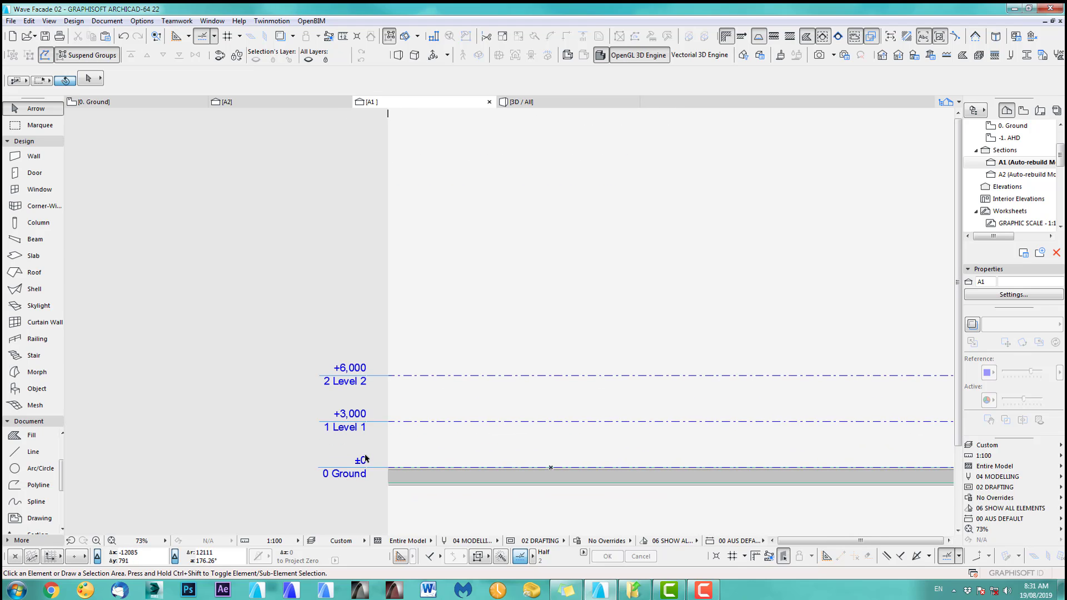
pyautogui.scroll(-5, 419, 361)
pyautogui.scroll(7, 357, 195)
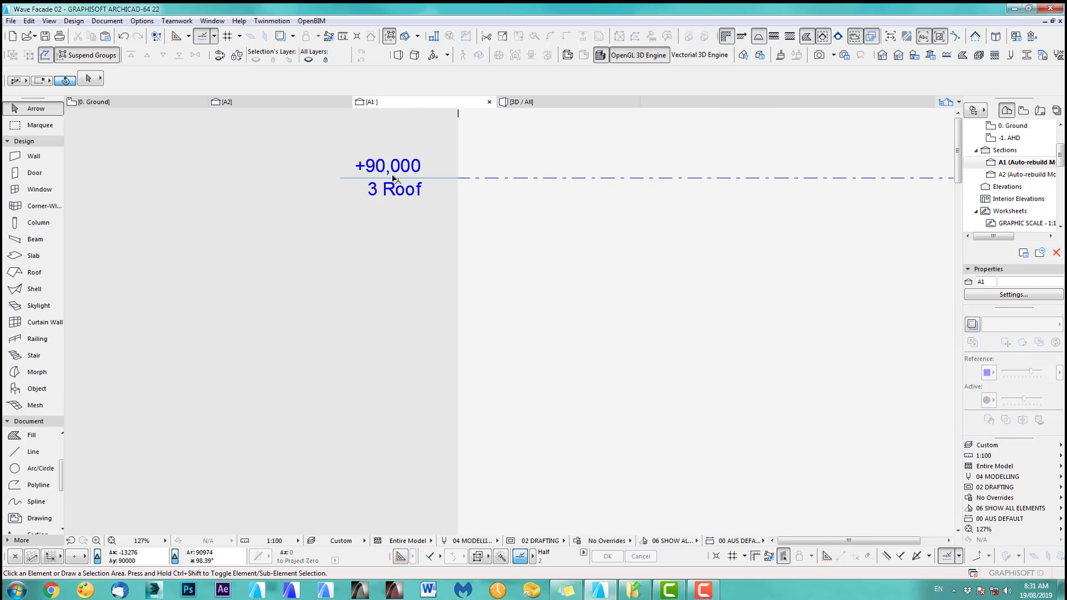
pyautogui.scroll(-8, 640, 304)
pyautogui.moveTo(772, 439); pyautogui.dragTo(479, 299, button='middle')
pyautogui.scroll(-1, 480, 298)
pyautogui.scroll(1, 479, 299)
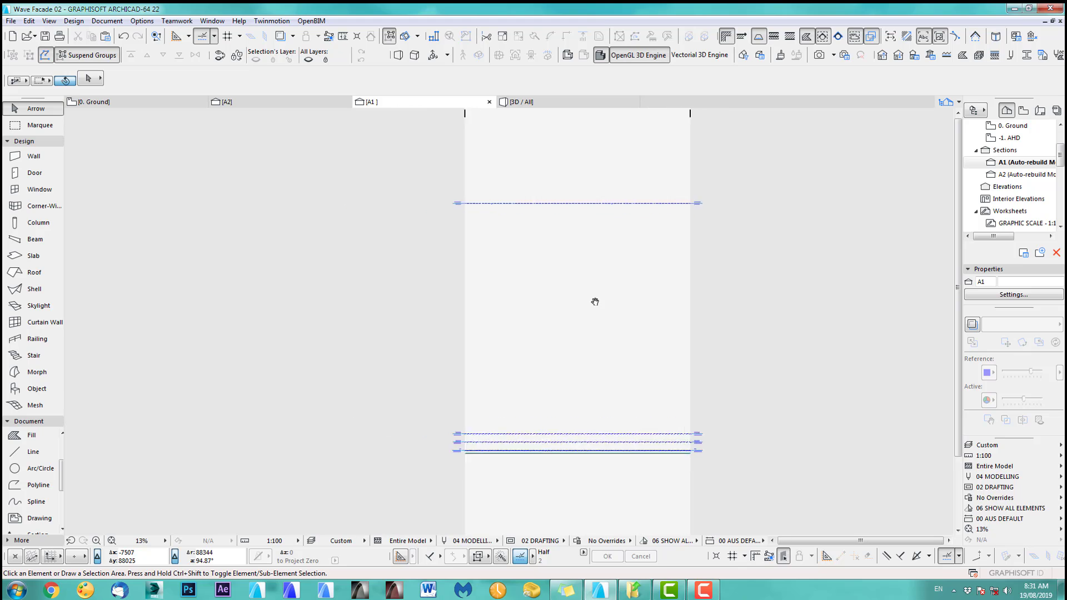
pyautogui.click(916, 55)
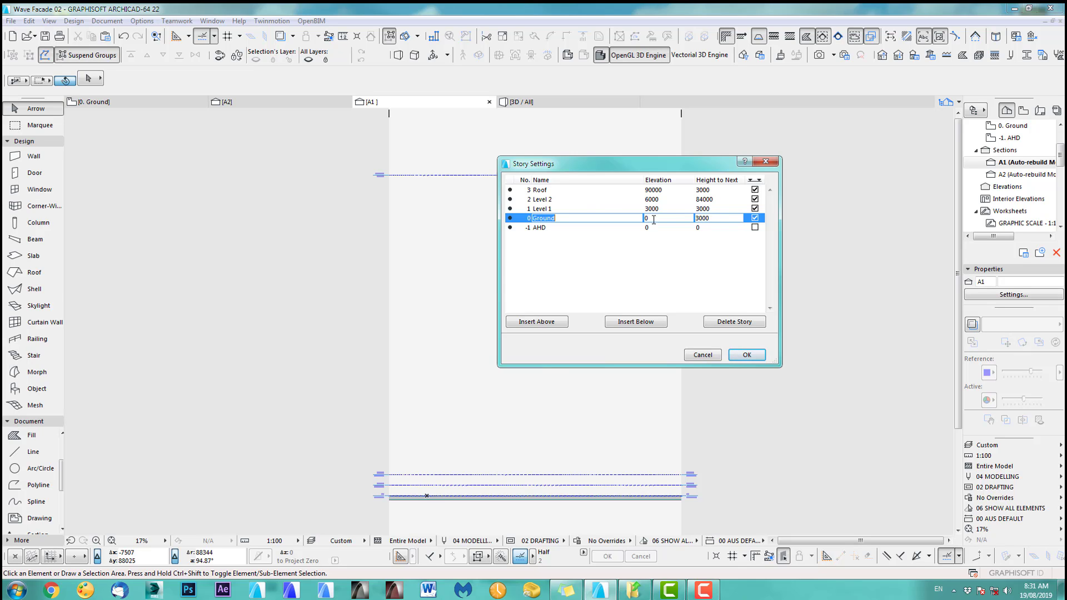
pyautogui.click(746, 355)
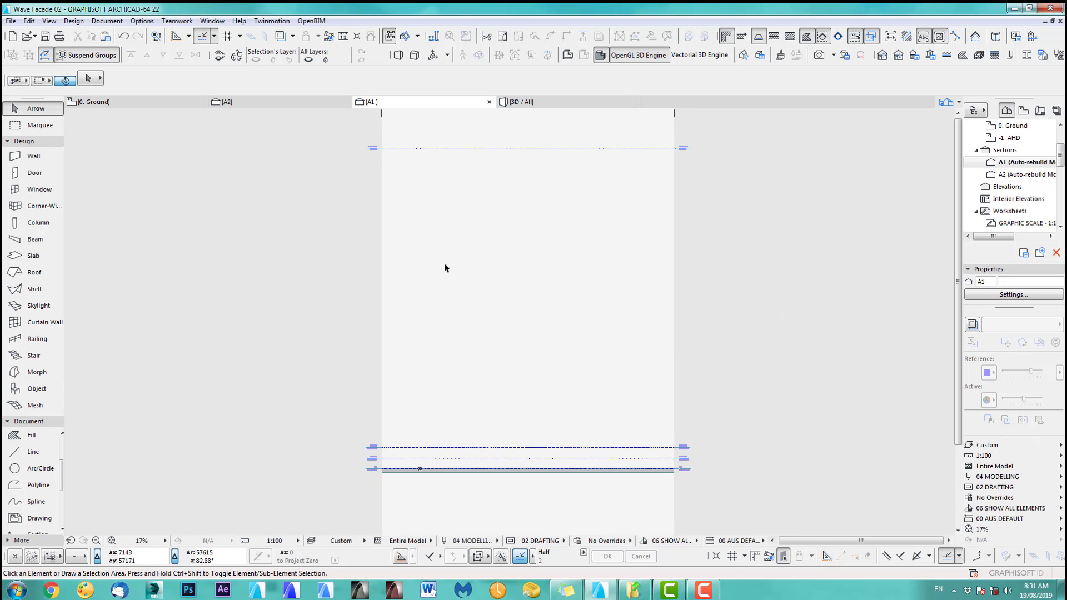
# Draw a vertical polyline in section A1 from the 3 Roof level line down to the 0 Ground level line
pyautogui.click(32, 488)
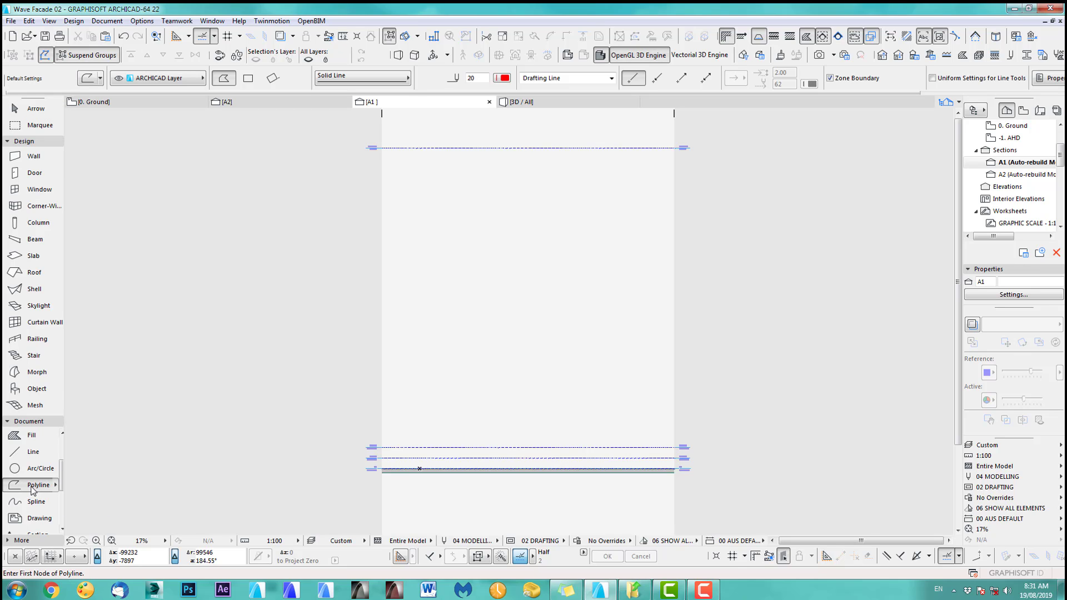
pyautogui.click(459, 148)
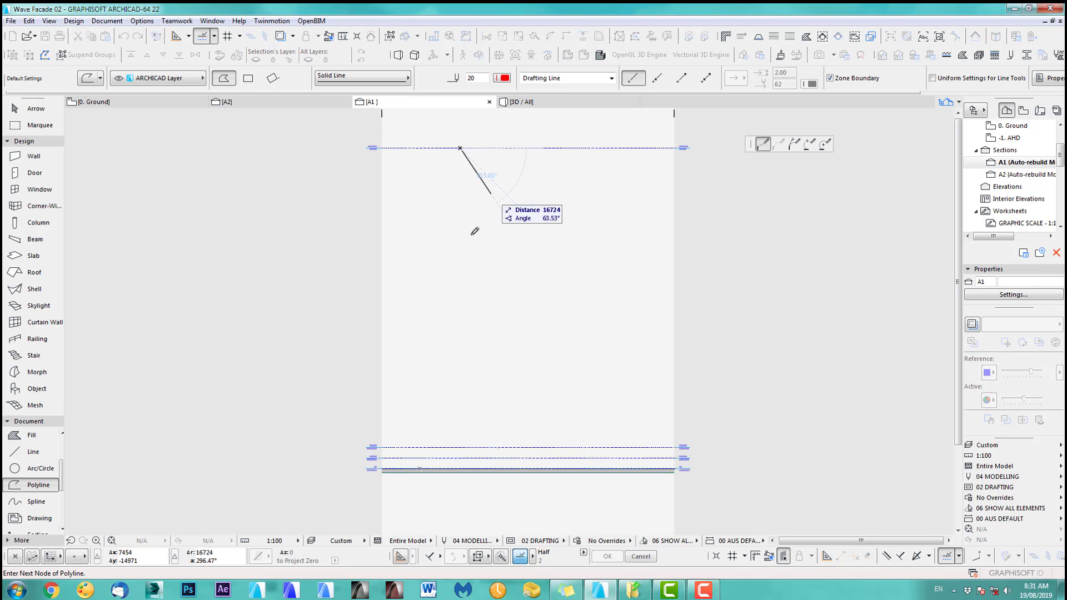
pyautogui.doubleClick(461, 464)
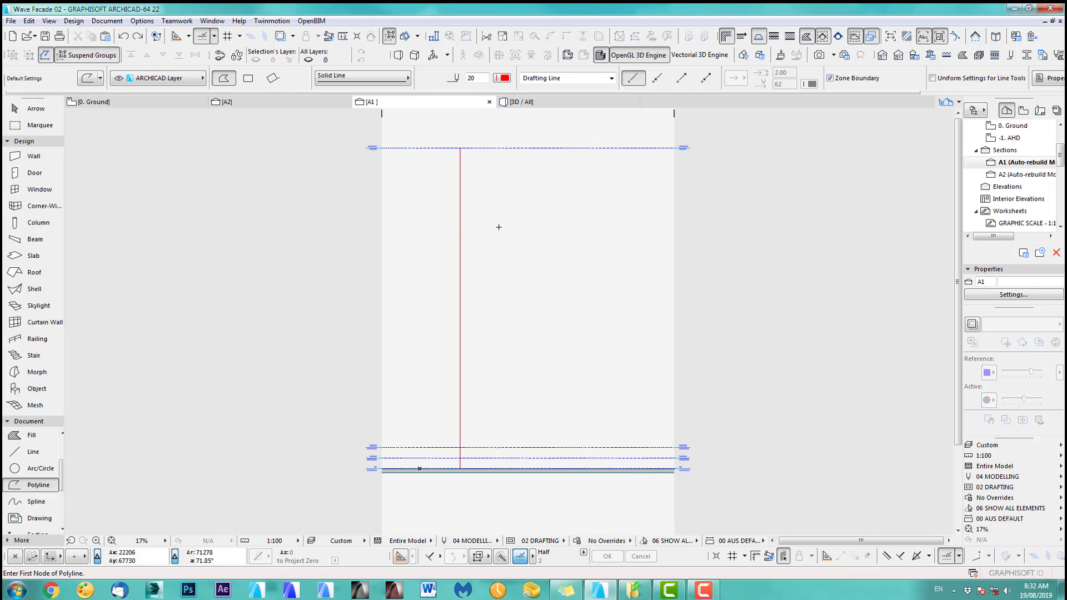
# Draw a short horizontal polyline beside the vertical one and move it by its midpoint onto the Roof level line, crossing the vertical polyline's top
pyautogui.click(480, 200)
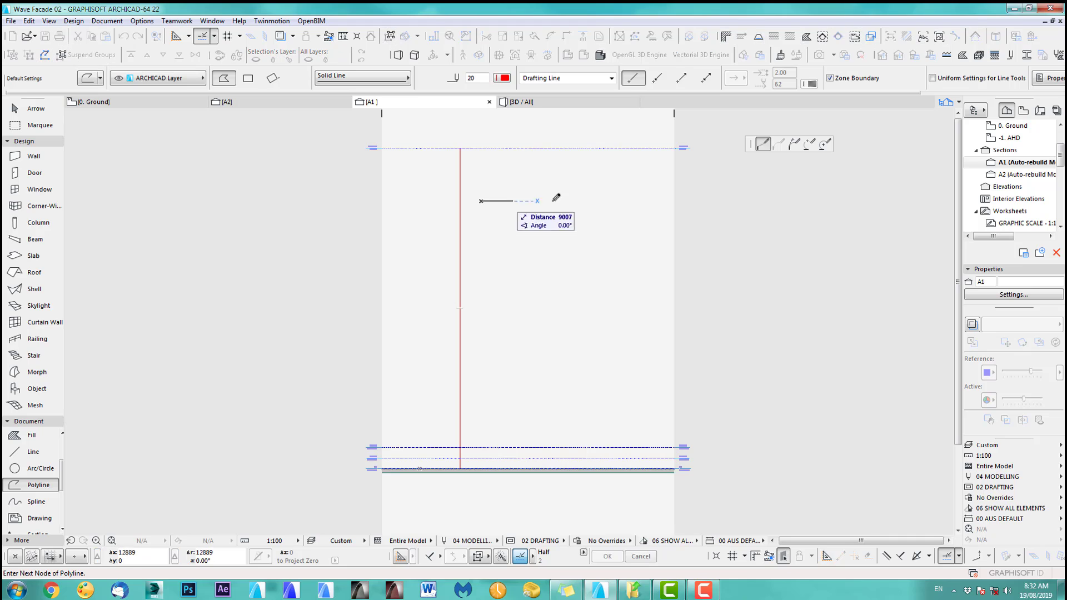
pyautogui.doubleClick(577, 201)
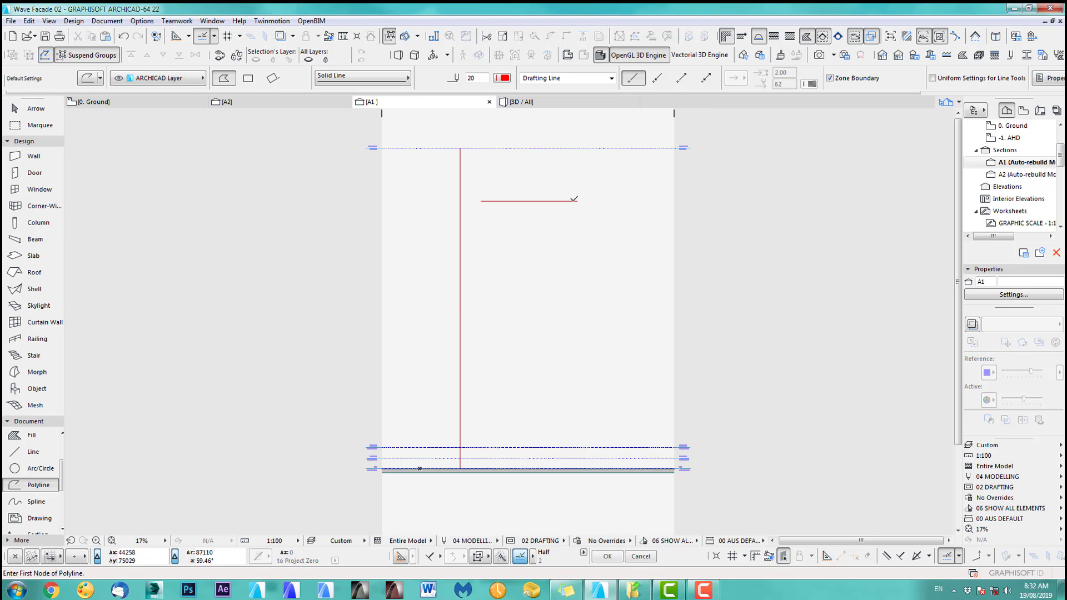
pyautogui.hotkey('ctrl', 'd')
pyautogui.click(529, 202)
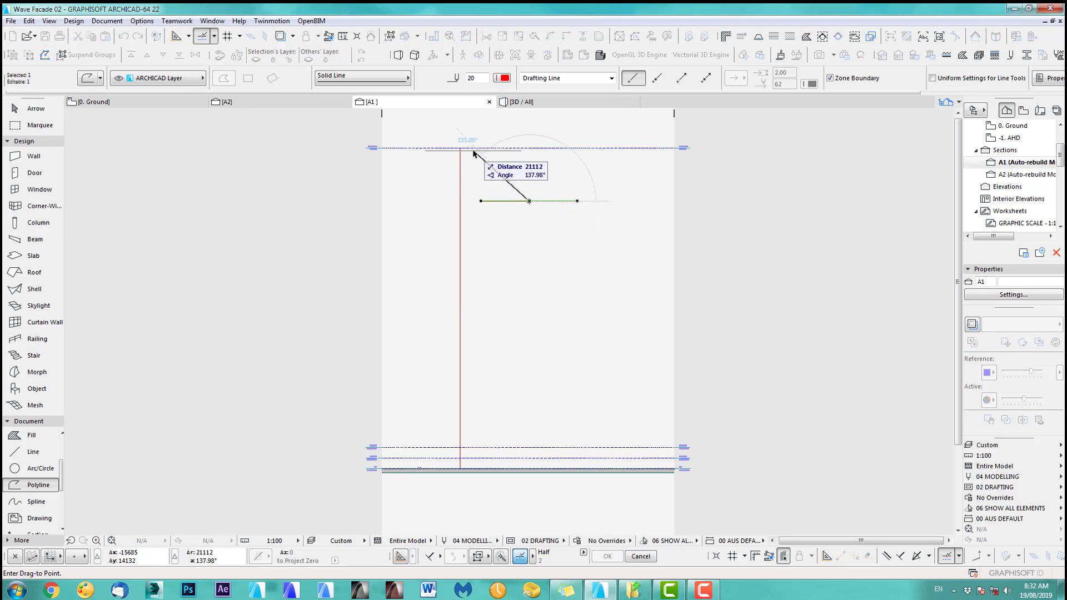
pyautogui.click(476, 148)
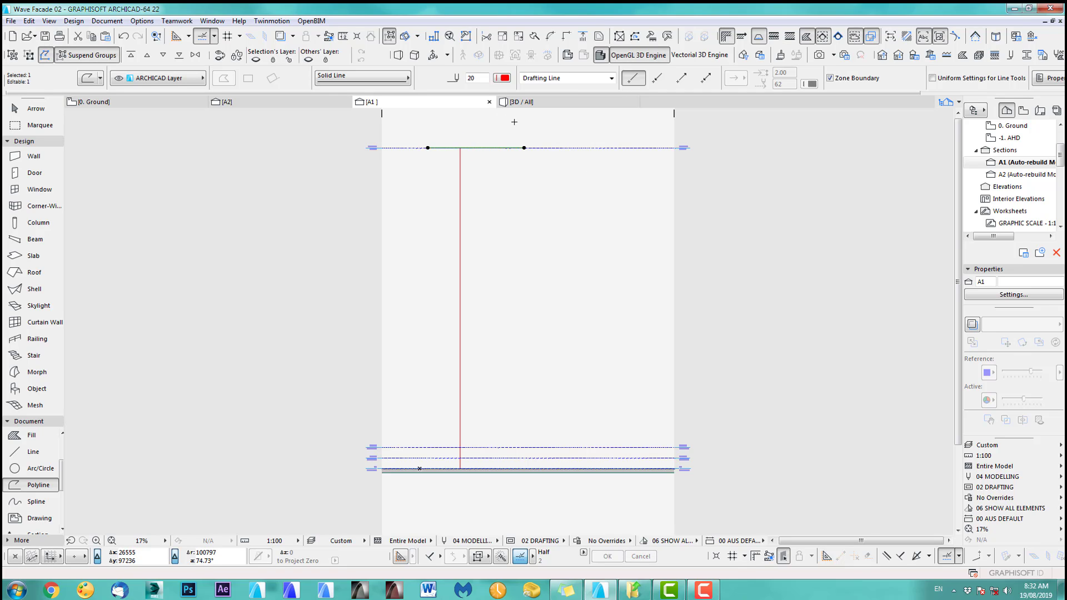
# Multiply the horizontal polyline downward from the Roof level to the Ground level using the Spread method with a spacing of 9000
pyautogui.hotkey('ctrl', 'u')
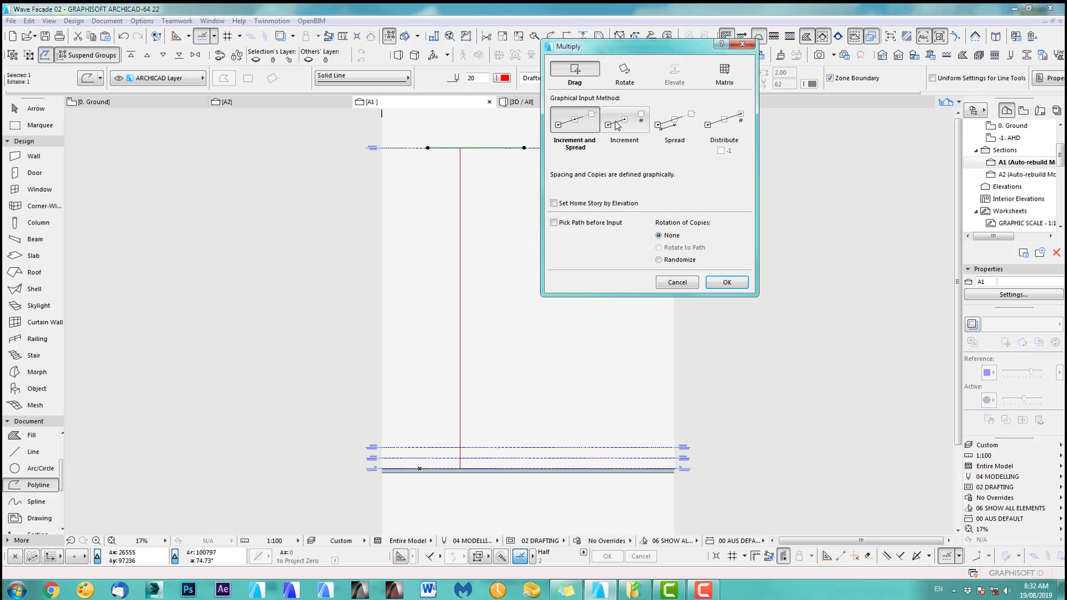
pyautogui.click(636, 123)
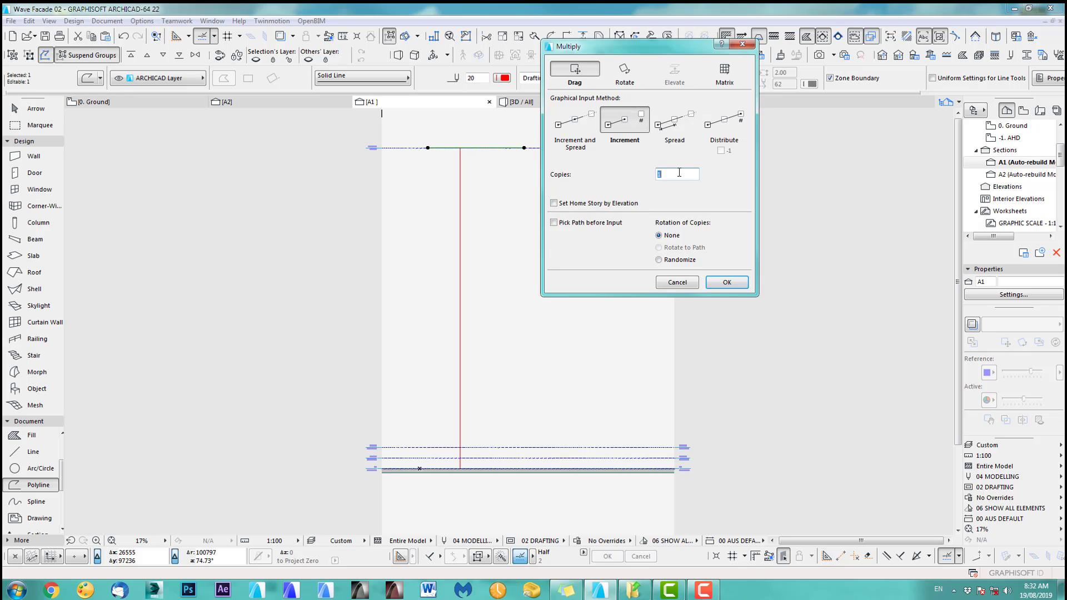
pyautogui.click(680, 129)
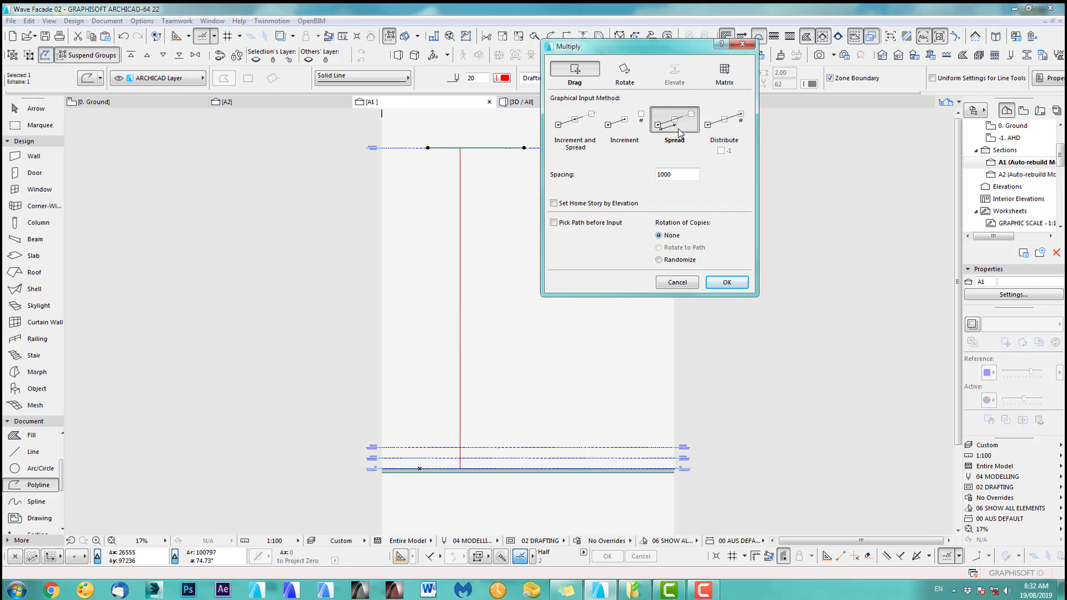
pyautogui.doubleClick(676, 173)
pyautogui.click(727, 283)
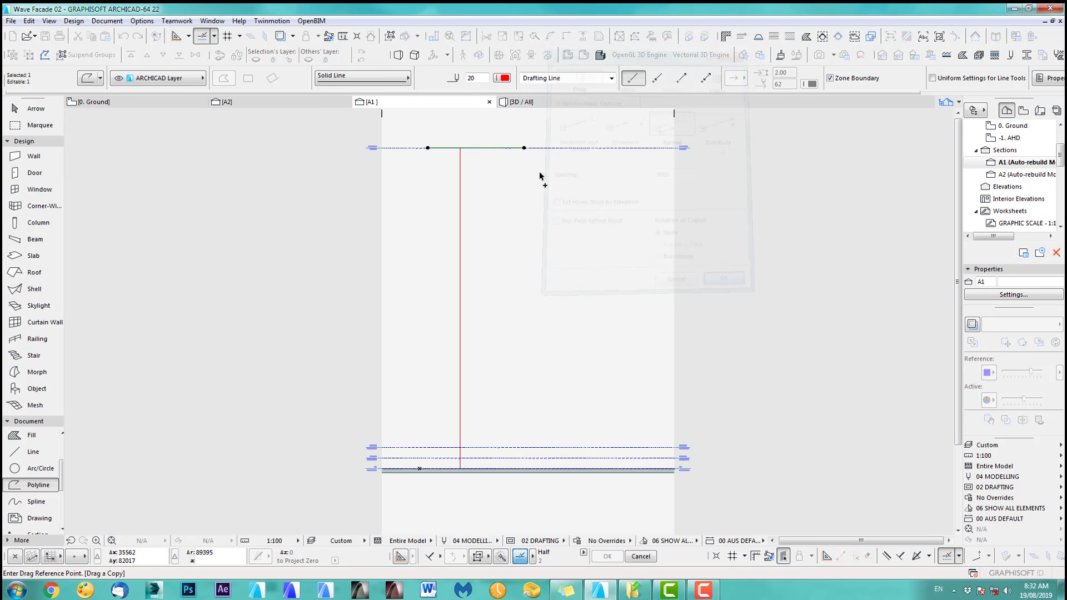
pyautogui.click(495, 148)
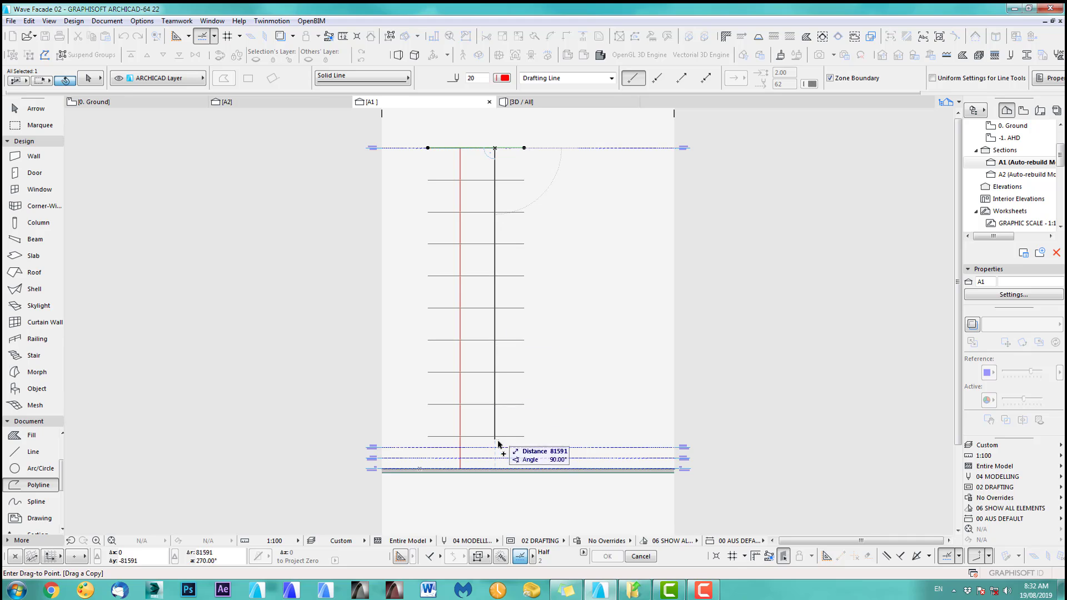
pyautogui.click(497, 465)
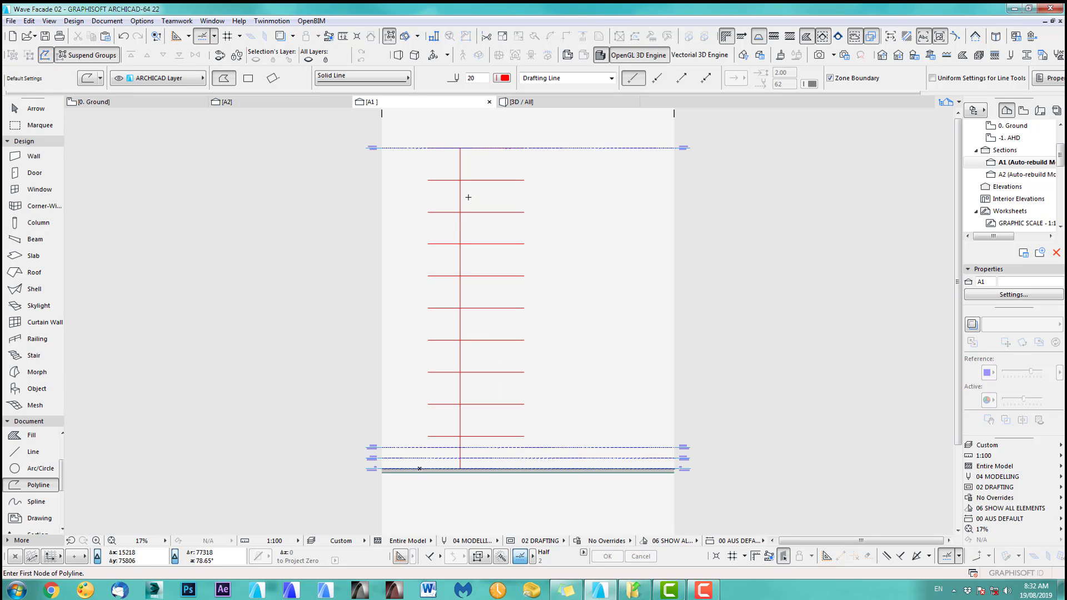
# Add a node to the vertical polyline at each of its nine crossings with the horizontal polylines below the Roof level
pyautogui.scroll(3, 469, 198)
pyautogui.moveTo(469, 198); pyautogui.dragTo(474, 185, button='middle')
pyautogui.keyDown('shift'); pyautogui.click(457, 143); pyautogui.keyUp('shift')
pyautogui.click(457, 143)
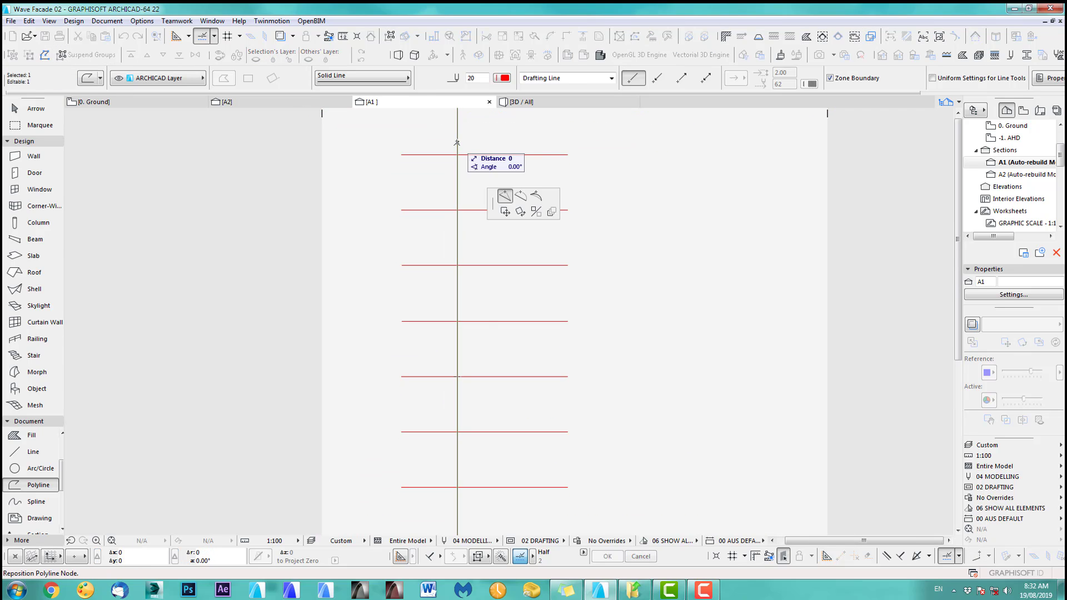
pyautogui.click(457, 154)
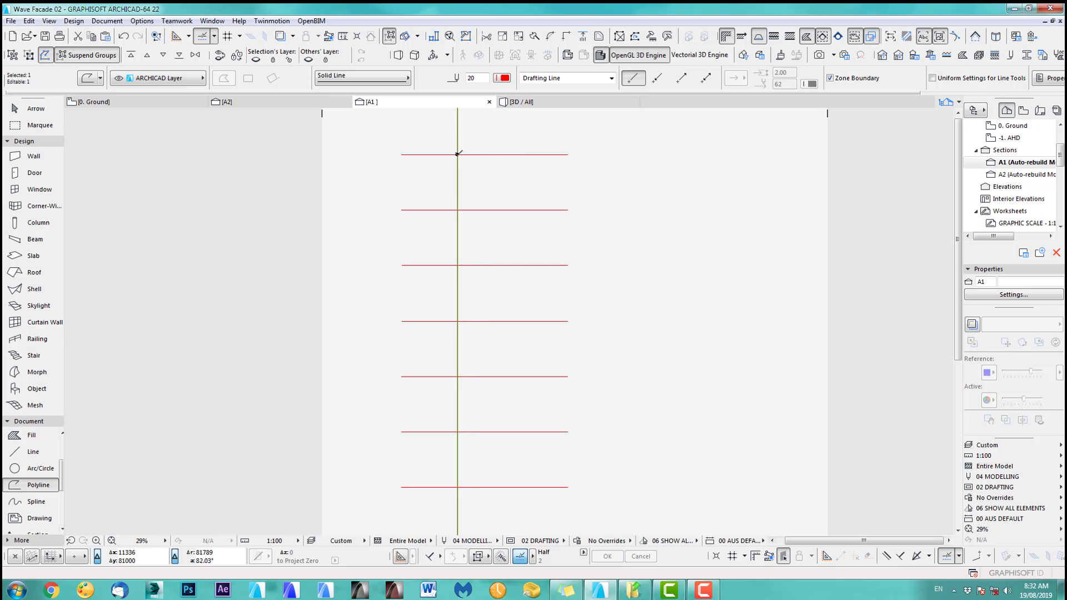
pyautogui.click(458, 193)
pyautogui.click(457, 210)
pyautogui.click(458, 263)
pyautogui.click(457, 265)
pyautogui.click(457, 312)
pyautogui.click(457, 321)
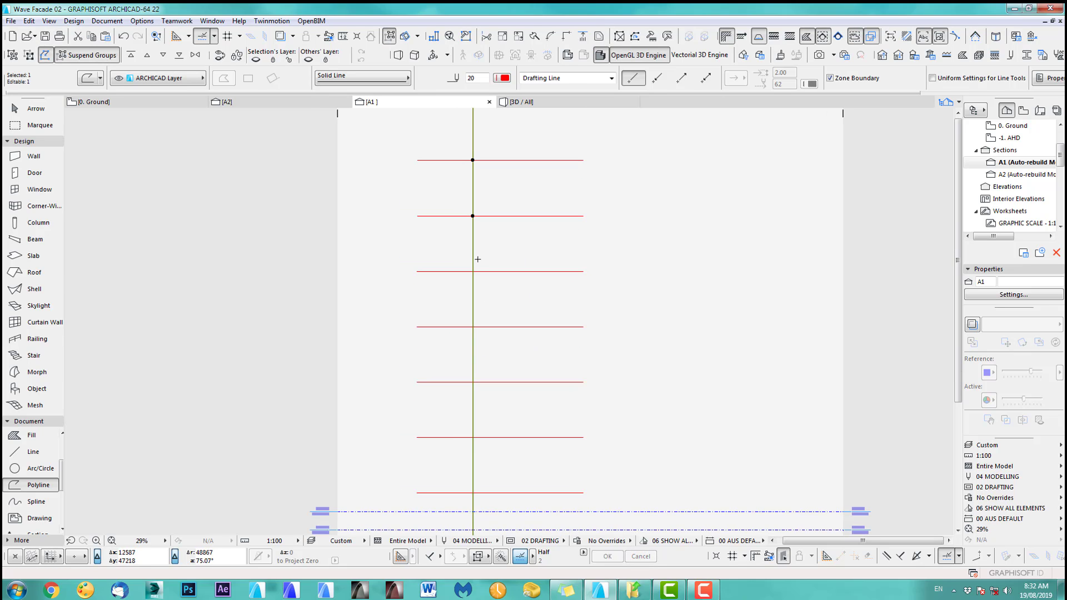
pyautogui.click(474, 260)
pyautogui.click(473, 271)
pyautogui.click(472, 319)
pyautogui.click(473, 327)
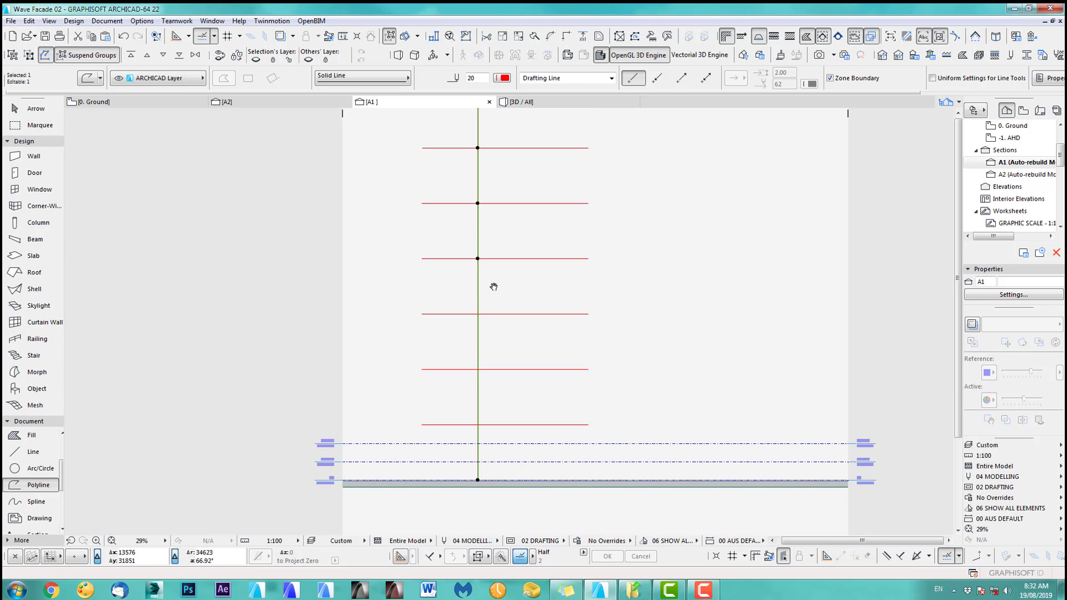
pyautogui.click(478, 303)
pyautogui.click(478, 314)
pyautogui.click(479, 346)
pyautogui.click(477, 369)
pyautogui.click(478, 402)
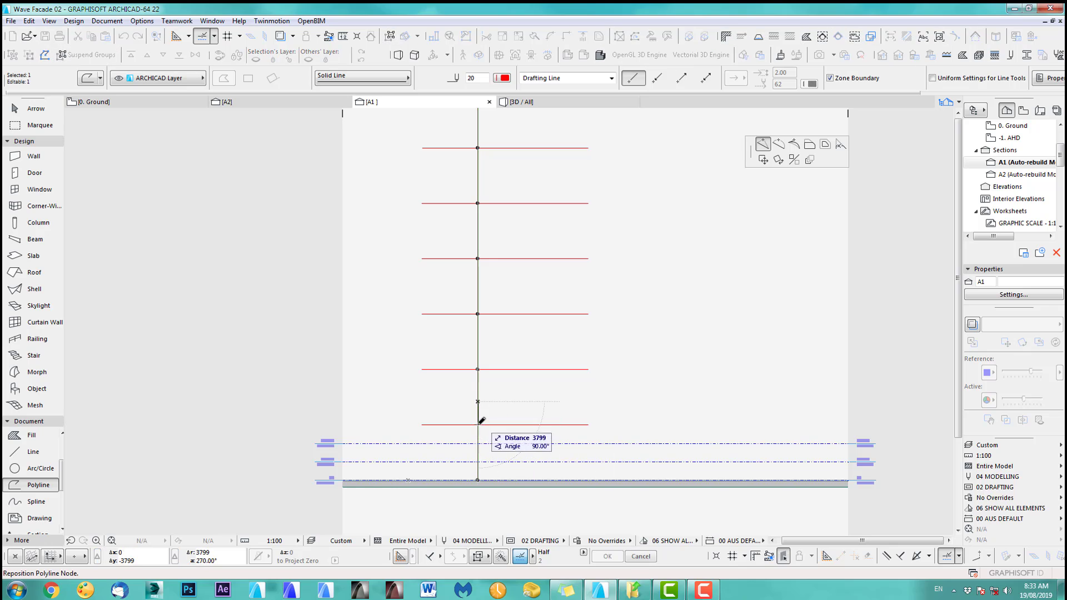
pyautogui.click(478, 425)
pyautogui.scroll(-4, 503, 395)
pyautogui.moveTo(504, 395); pyautogui.dragTo(477, 396, button='middle')
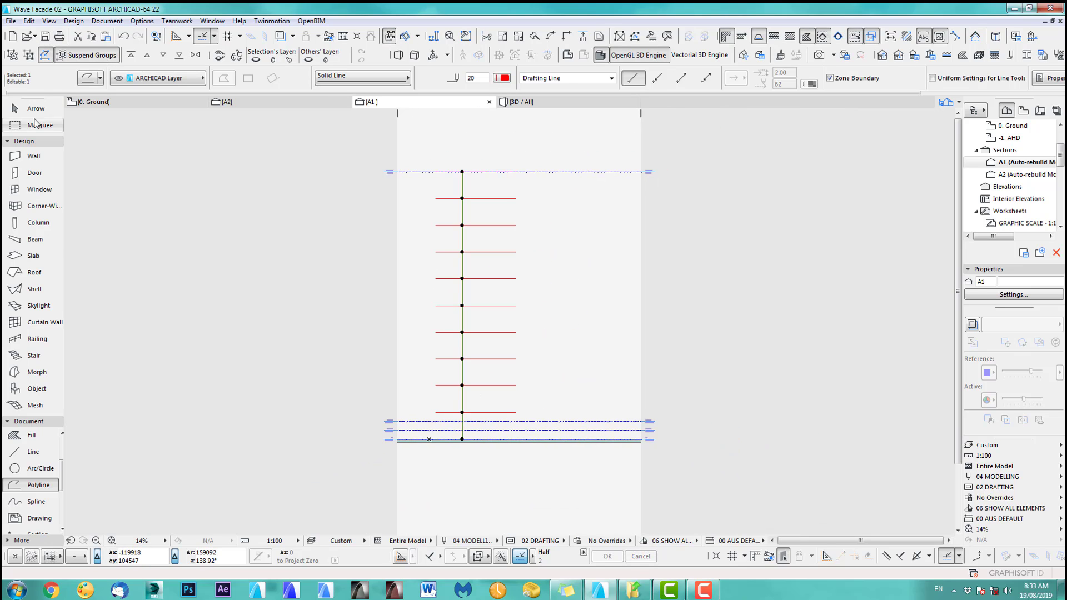
# Delete the nine horizontal polylines below the Roof level and check the nodes on the vertical polyline
pyautogui.click(34, 109)
pyautogui.moveTo(504, 189); pyautogui.dragTo(542, 425)
pyautogui.press('Delete')
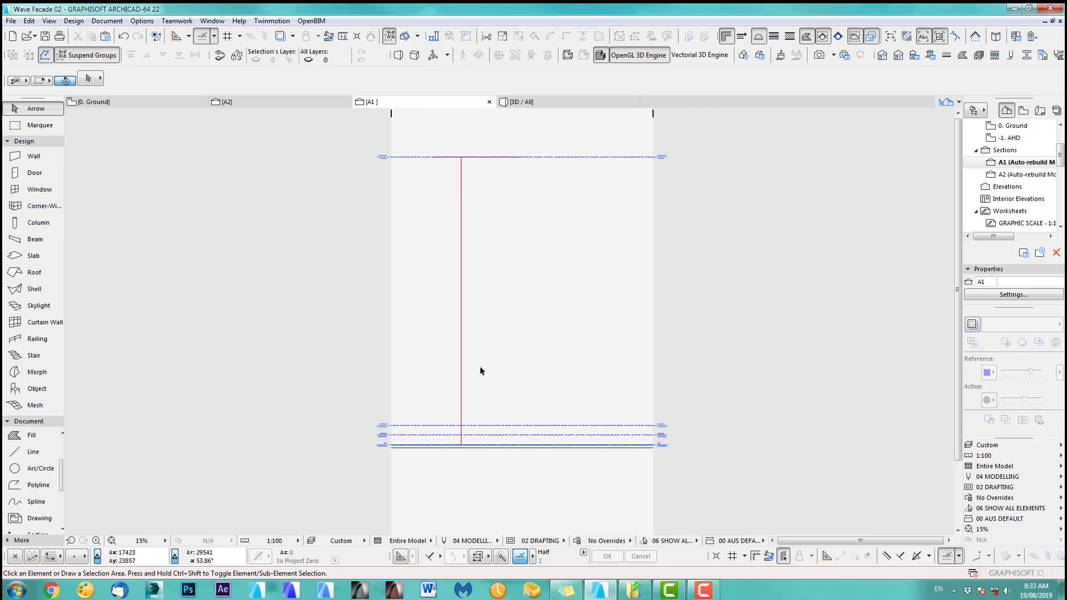
pyautogui.scroll(1, 484, 371)
pyautogui.click(468, 332)
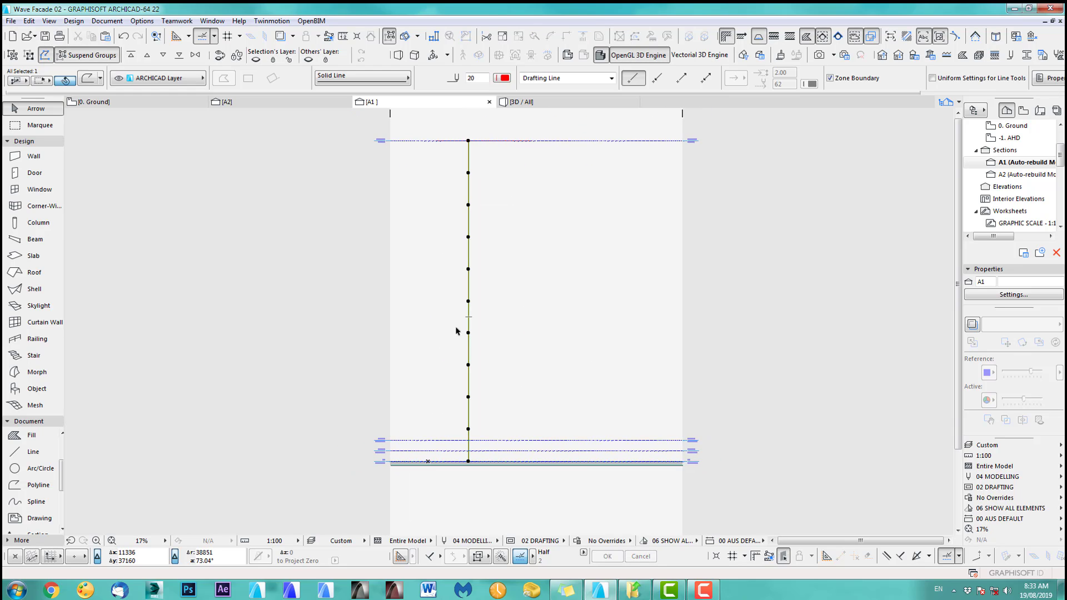
pyautogui.press('Escape')
# Draw a straight vertical polyline to the right of the noded one, from the Roof level line down to the Ground level line
pyautogui.click(39, 489)
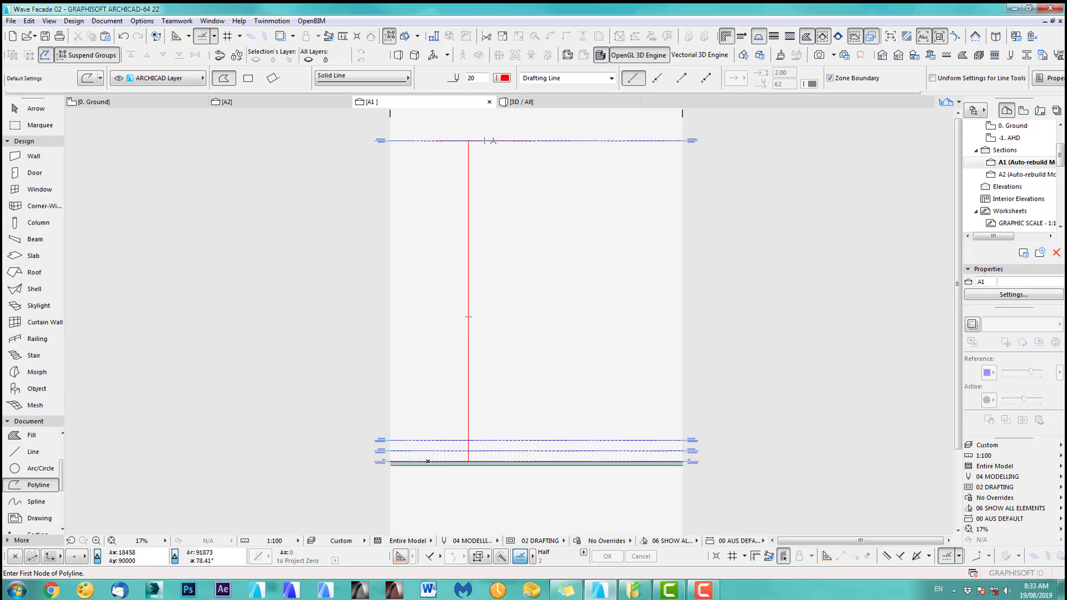
pyautogui.click(493, 141)
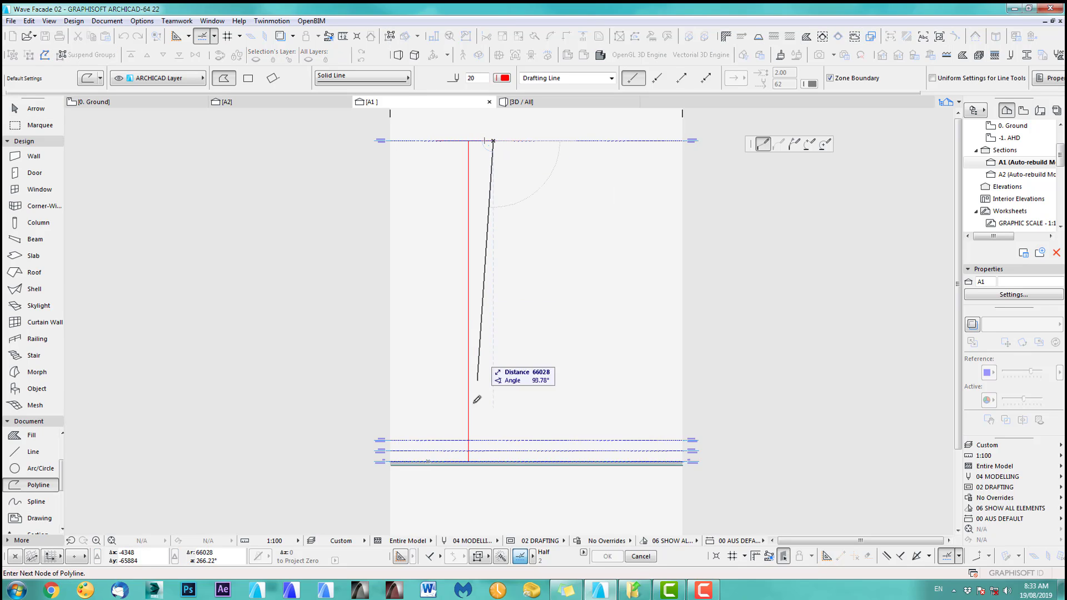
pyautogui.click(493, 462)
pyautogui.click(493, 461)
# Curve the top segment of the noded polyline outward to the right with an arc radius of about 14,600
pyautogui.scroll(2, 488, 176)
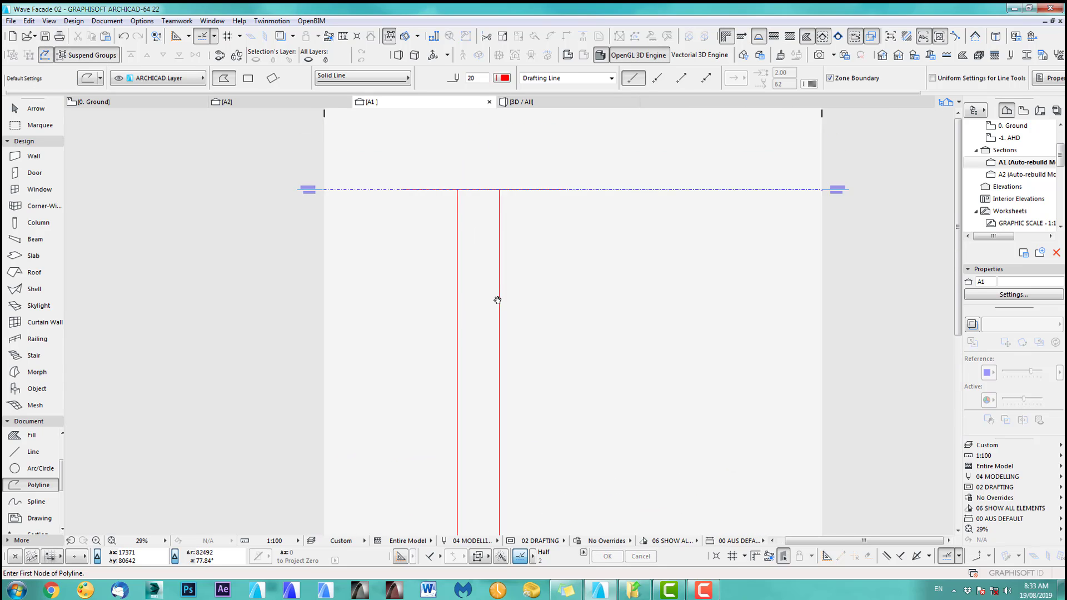
pyautogui.keyDown('shift'); pyautogui.click(458, 236); pyautogui.keyUp('shift')
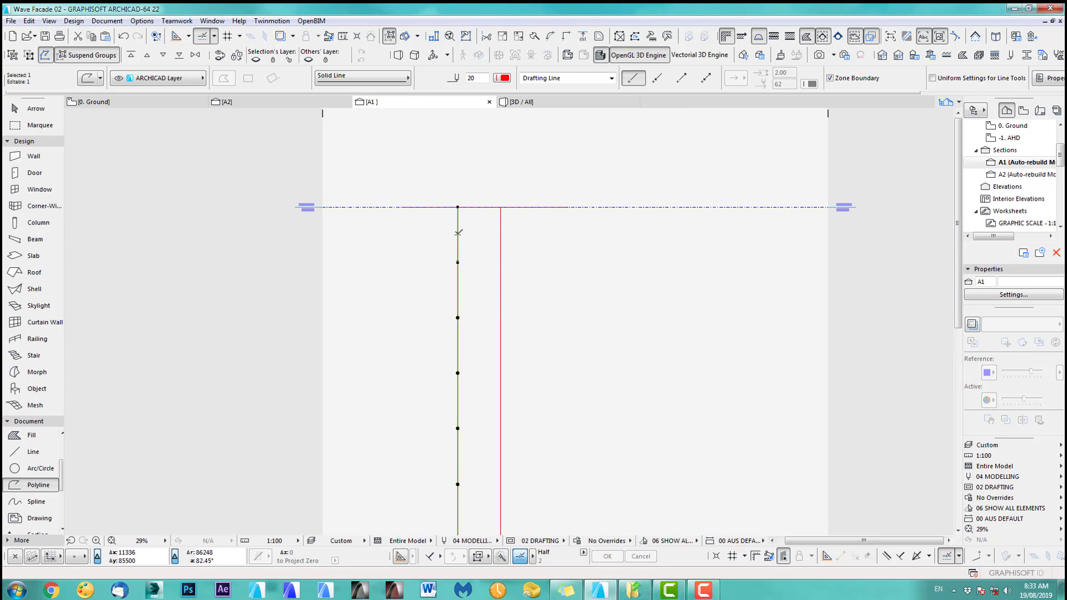
pyautogui.click(458, 233)
pyautogui.click(529, 287)
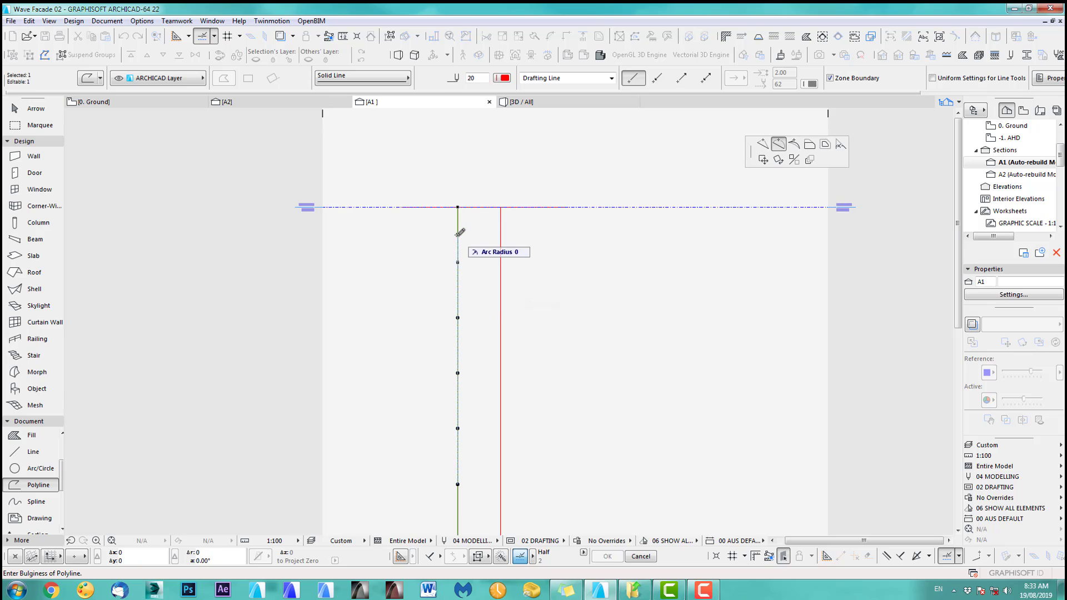
pyautogui.scroll(2, 467, 231)
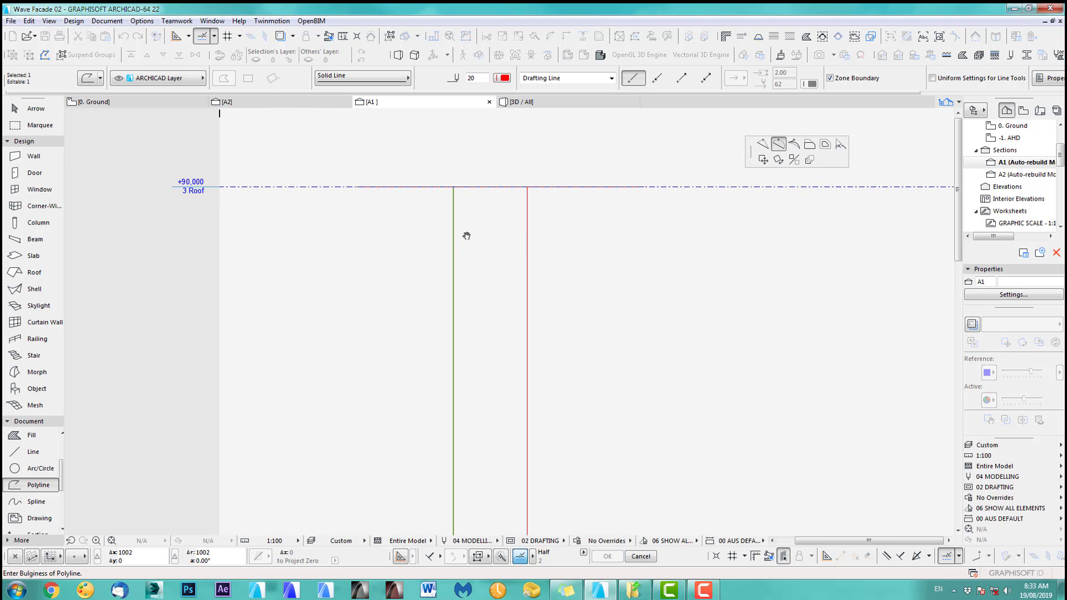
pyautogui.scroll(1, 465, 231)
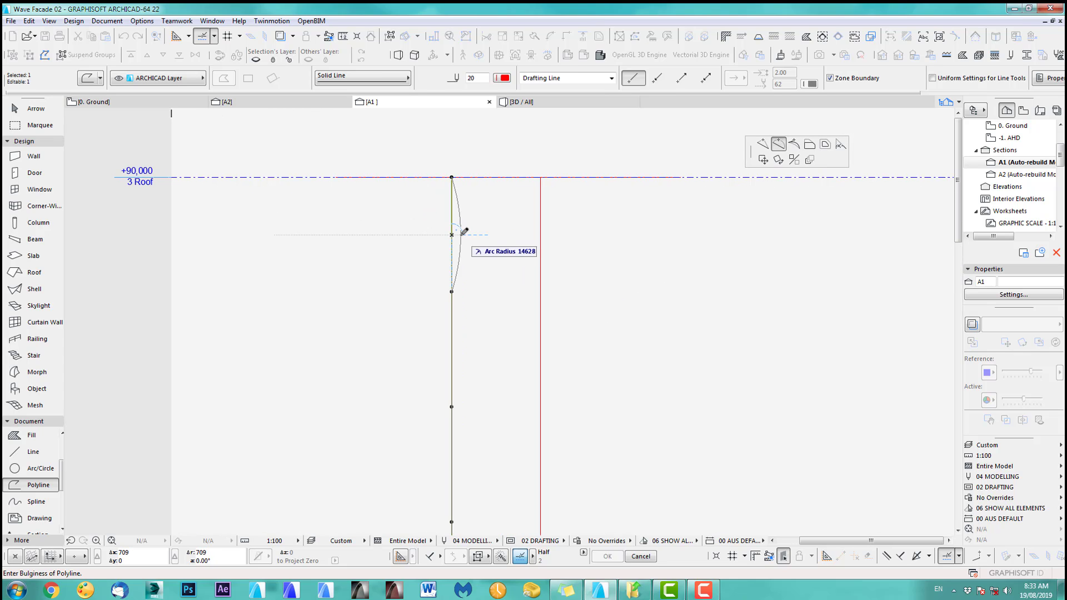
pyautogui.click(464, 231)
# Curve the second segment of the noded polyline to the left, opposite to the arc above it
pyautogui.click(453, 354)
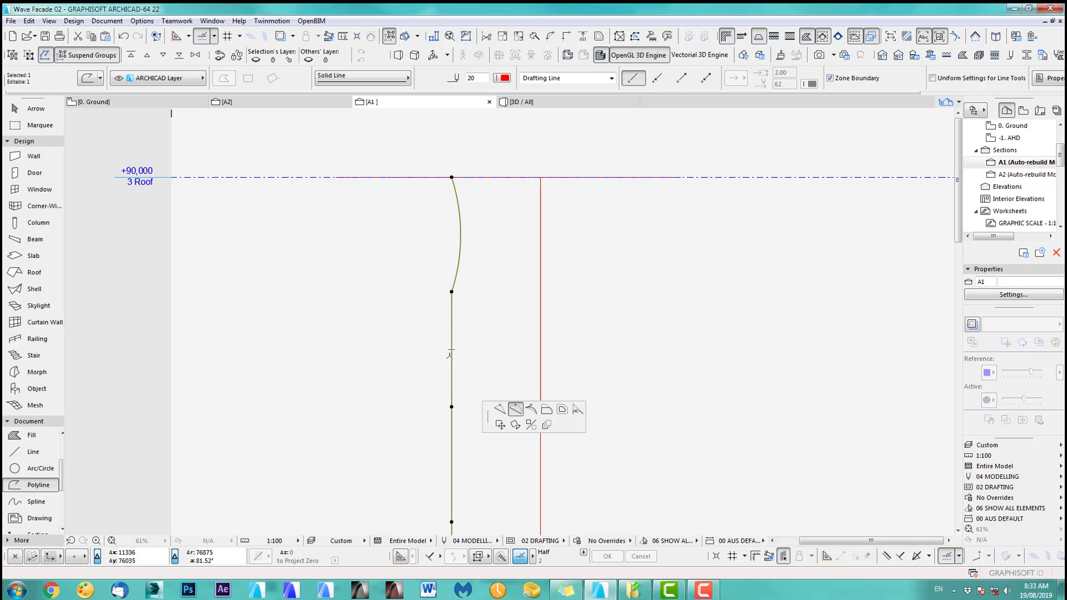
pyautogui.click(515, 410)
pyautogui.click(440, 356)
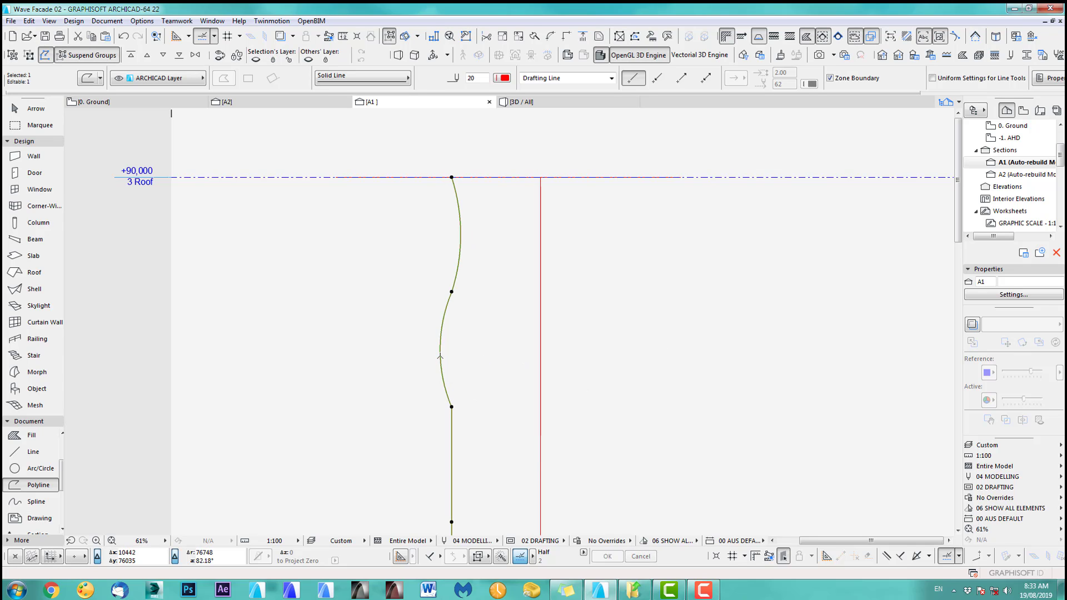
# Move the straight vertical polyline horizontally until it touches the outermost point of the top arc
pyautogui.scroll(-3, 463, 328)
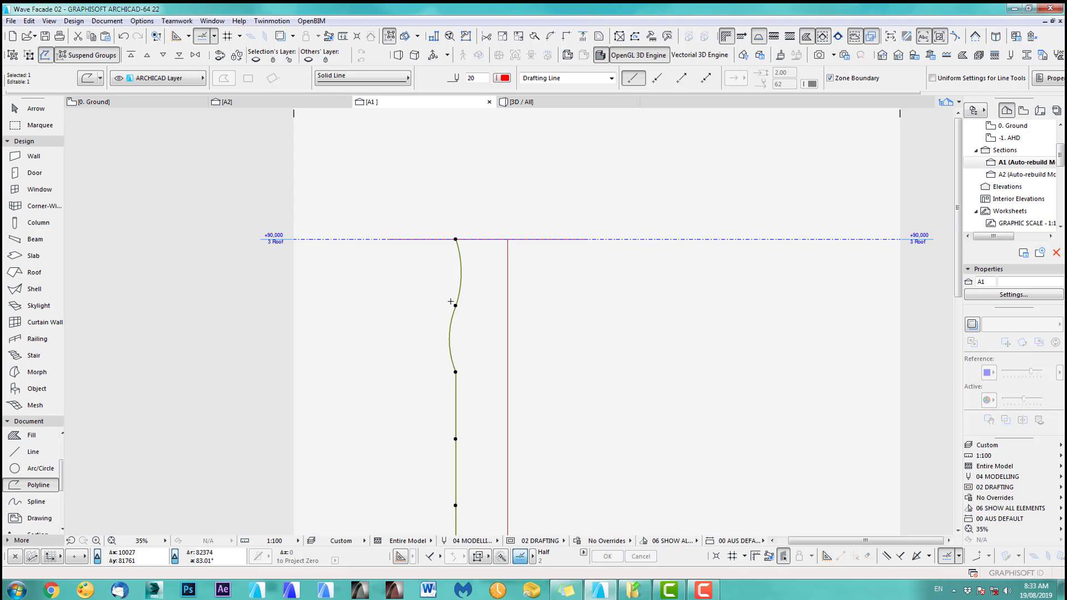
pyautogui.press('Escape')
pyautogui.keyDown('shift'); pyautogui.click(509, 303); pyautogui.keyUp('shift')
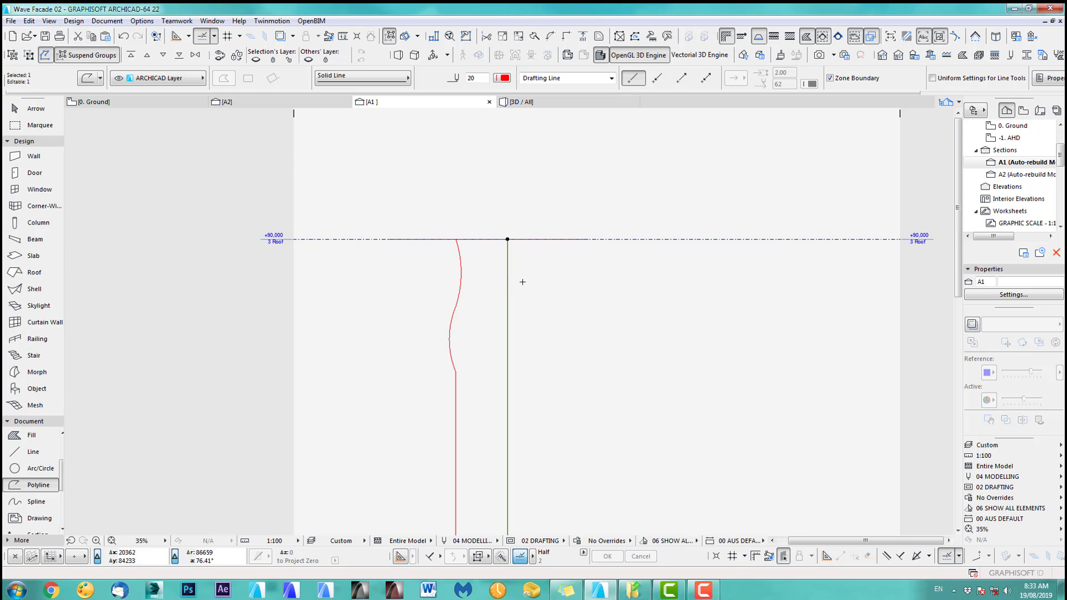
pyautogui.hotkey('ctrl', 'd')
pyautogui.scroll(3, 520, 278)
pyautogui.click(502, 282)
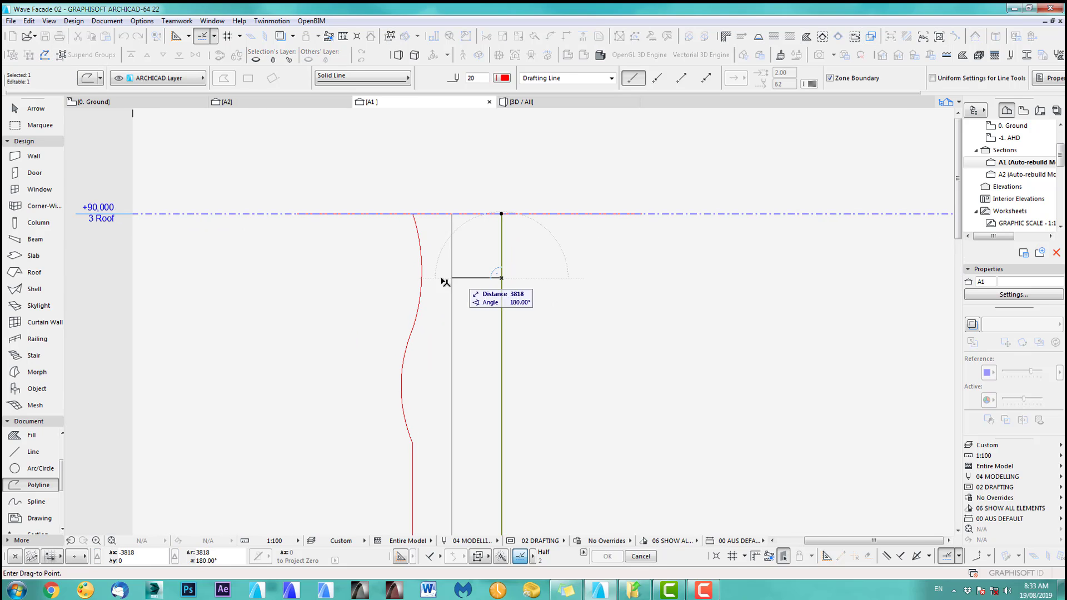
pyautogui.scroll(3, 427, 277)
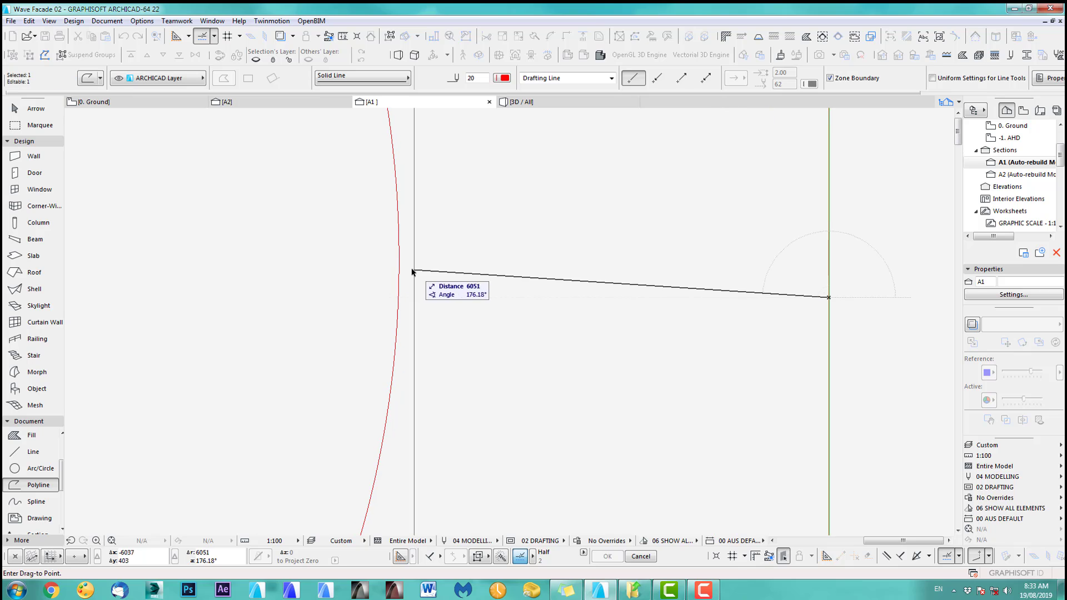
pyautogui.click(401, 273)
pyautogui.scroll(-6, 457, 270)
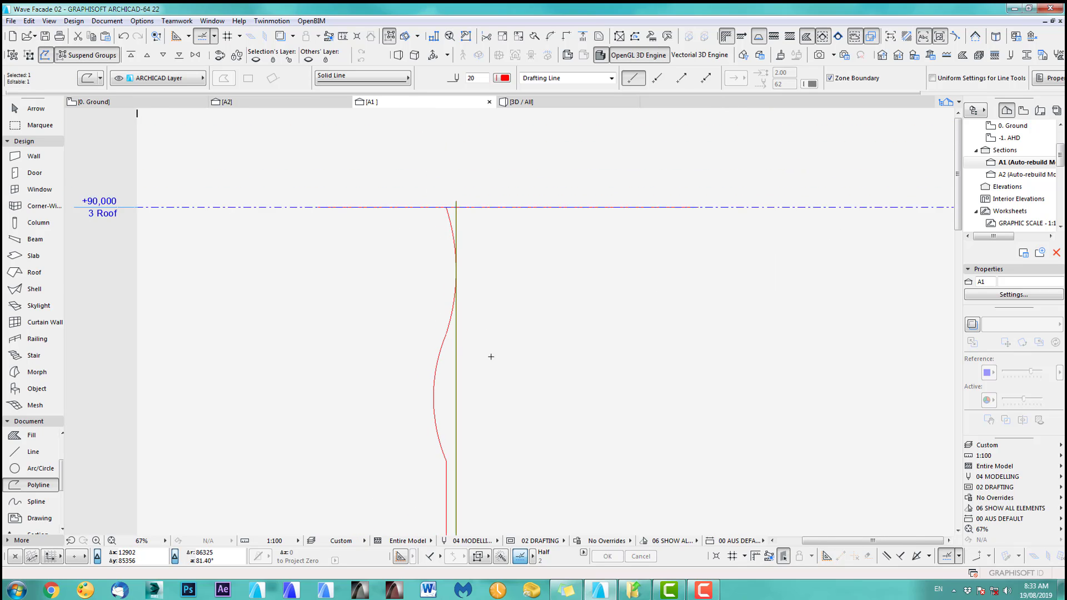
# Curve the third segment of the wave polyline to the right until it meets the straight vertical guide polyline
pyautogui.press('shift')
pyautogui.keyDown('shift'); pyautogui.click(426, 398); pyautogui.keyUp('shift')
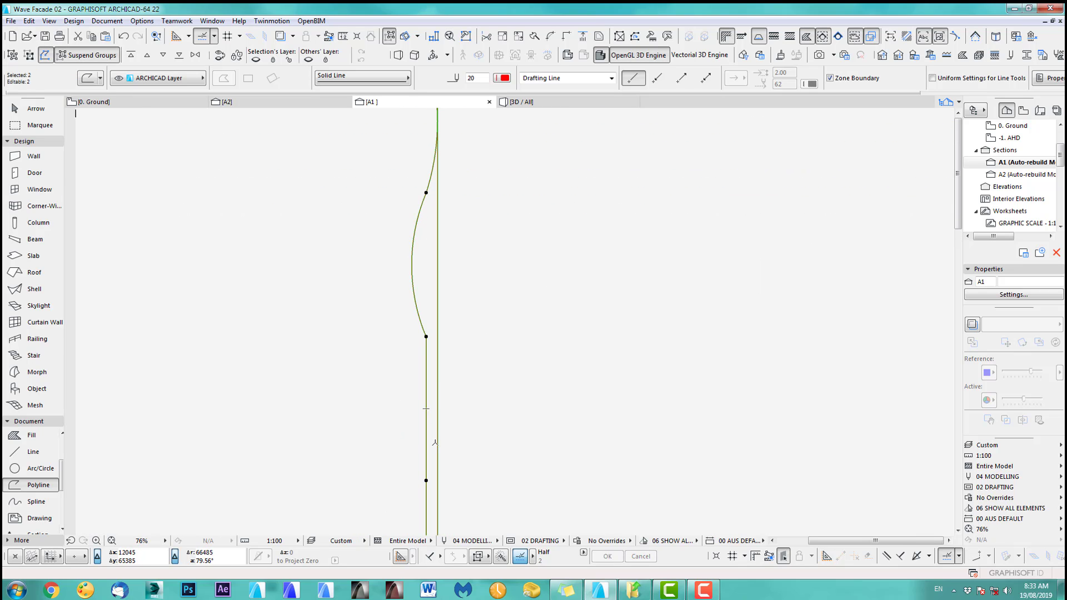
pyautogui.click(427, 406)
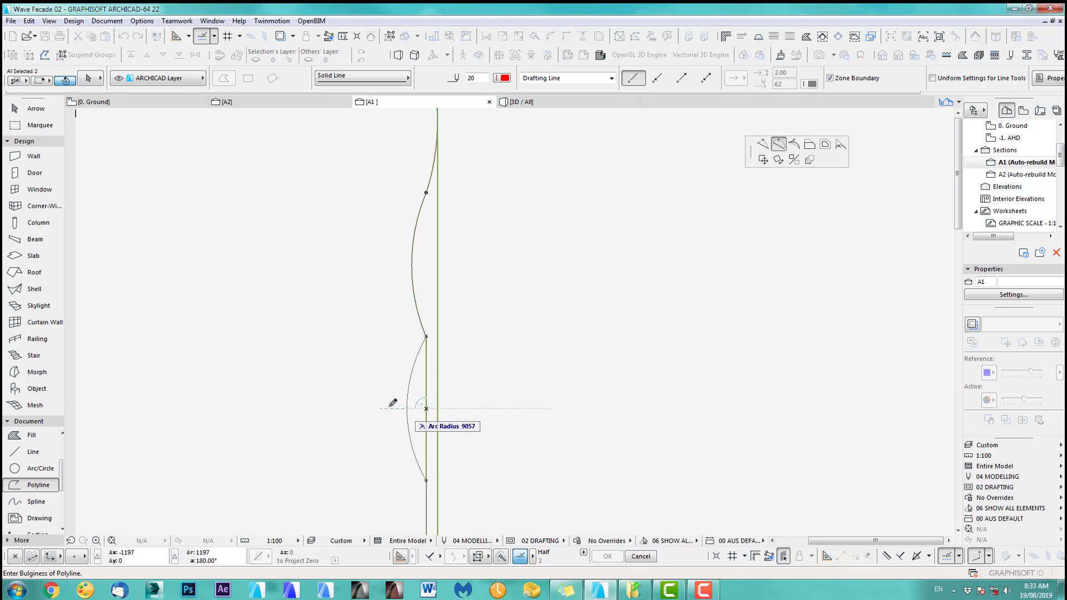
pyautogui.click(439, 409)
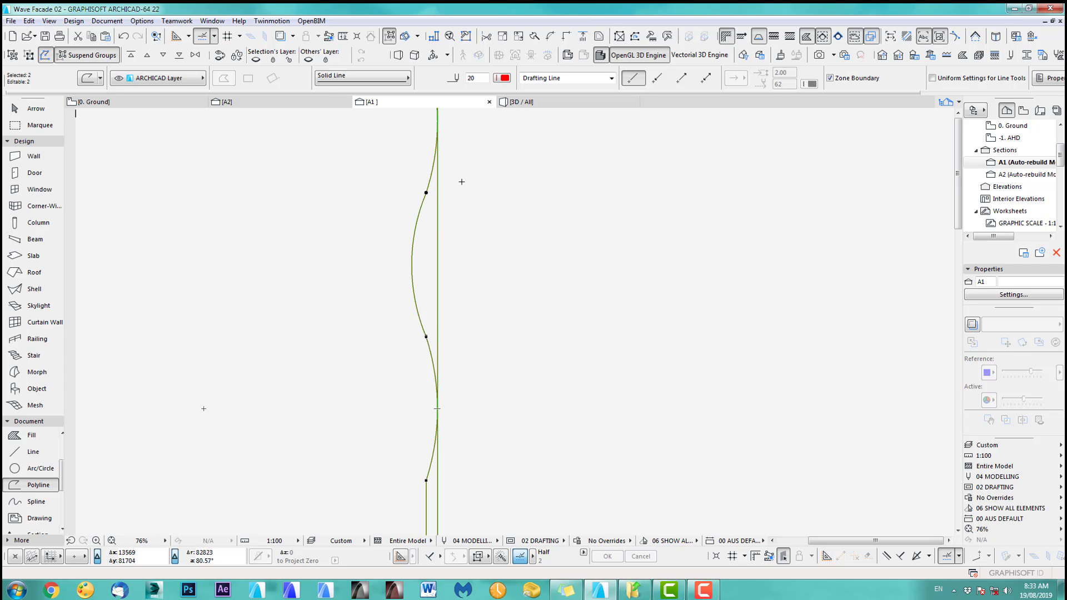
# Copy the straight vertical guide polyline to the outermost point of the second segment's left-hand arc
pyautogui.press('Escape')
pyautogui.keyDown('shift'); pyautogui.click(438, 283); pyautogui.keyUp('shift')
pyautogui.click(438, 289)
pyautogui.scroll(3, 443, 288)
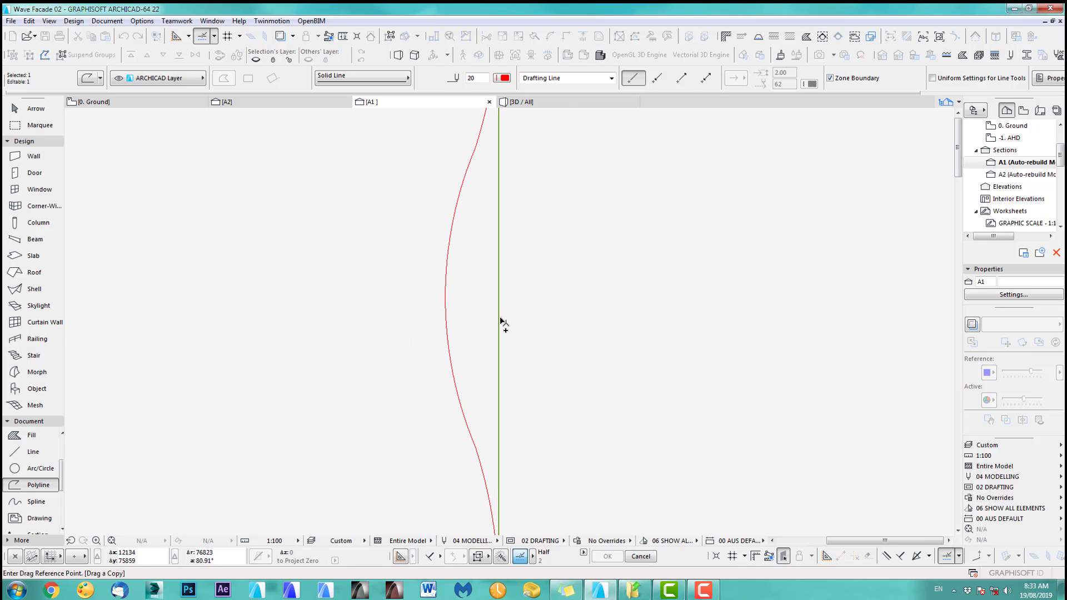
pyautogui.click(445, 306)
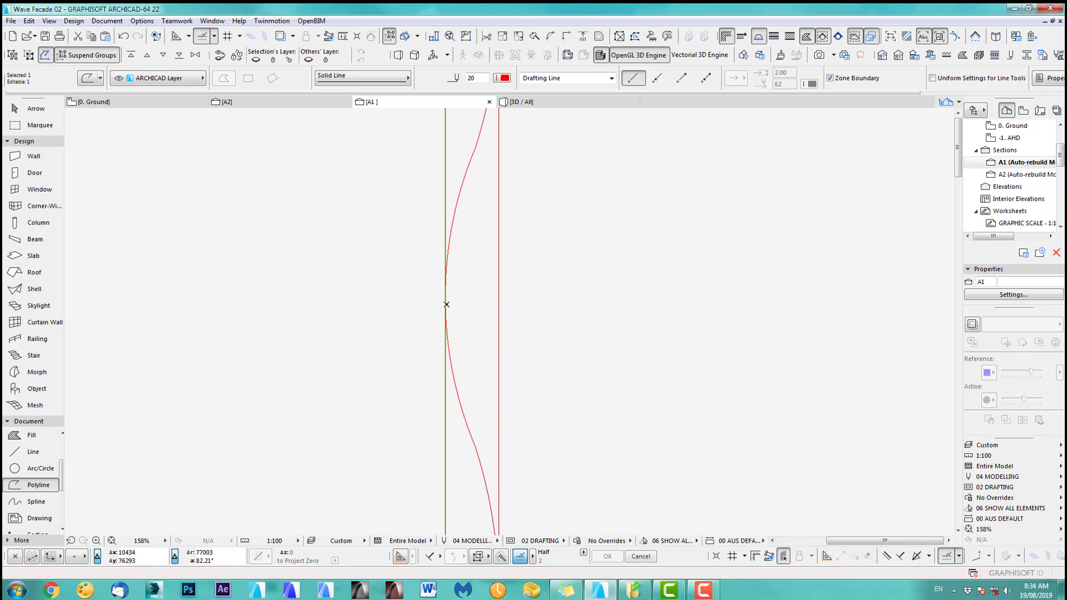
# Curve the fourth segment of the wave polyline to the left until it meets the left vertical guide line
pyautogui.scroll(-3, 479, 353)
pyautogui.moveTo(516, 469); pyautogui.dragTo(515, 339, button='middle')
pyautogui.press('Escape')
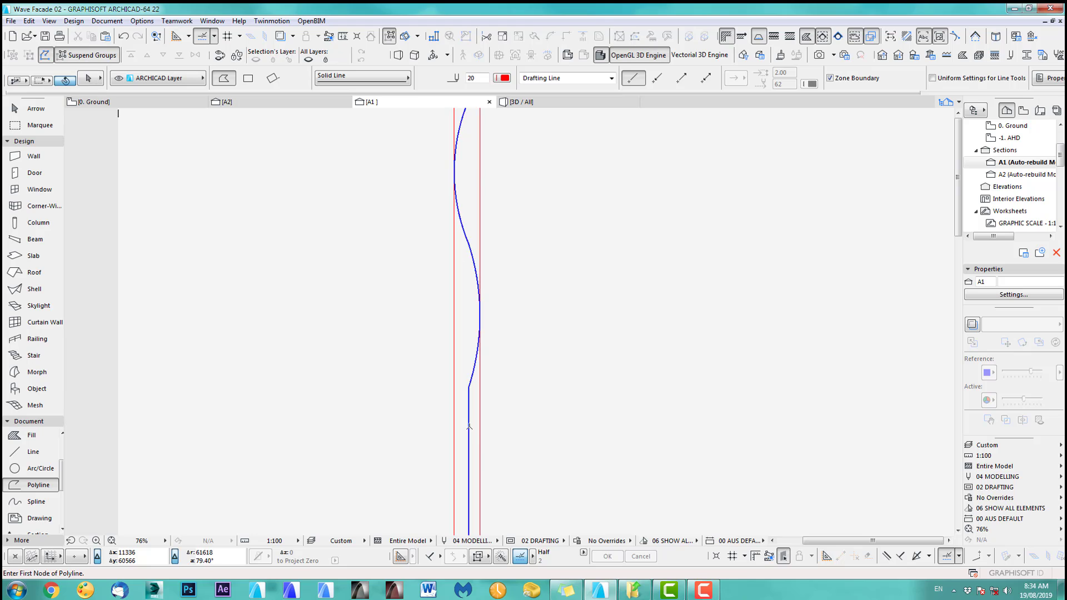
pyautogui.keyDown('shift'); pyautogui.click(470, 430); pyautogui.keyUp('shift')
pyautogui.scroll(3, 485, 464)
pyautogui.moveTo(485, 464); pyautogui.dragTo(490, 327, button='middle')
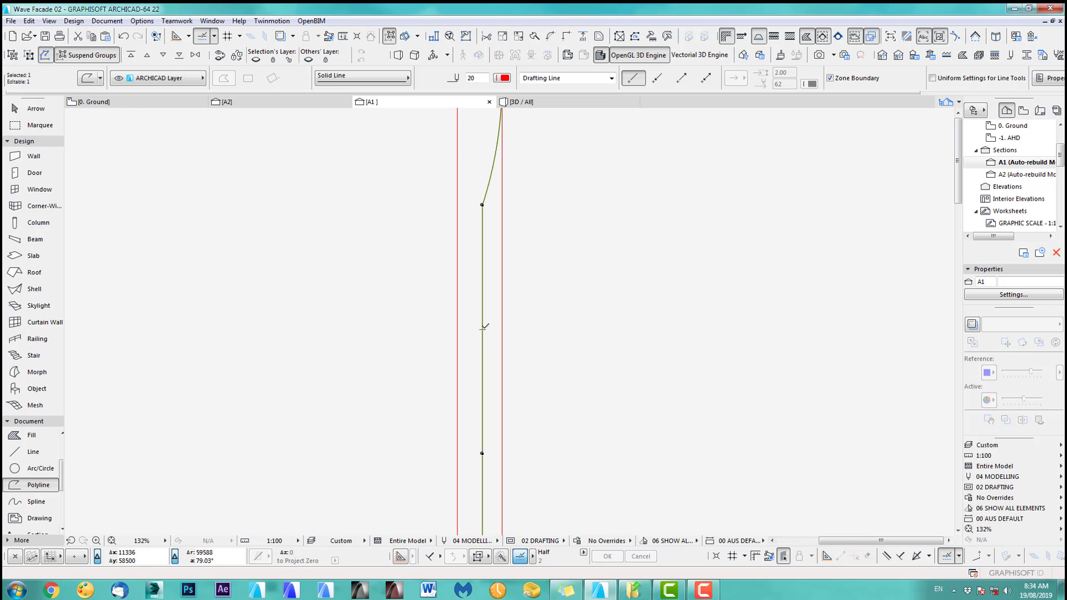
pyautogui.click(484, 327)
pyautogui.click(458, 345)
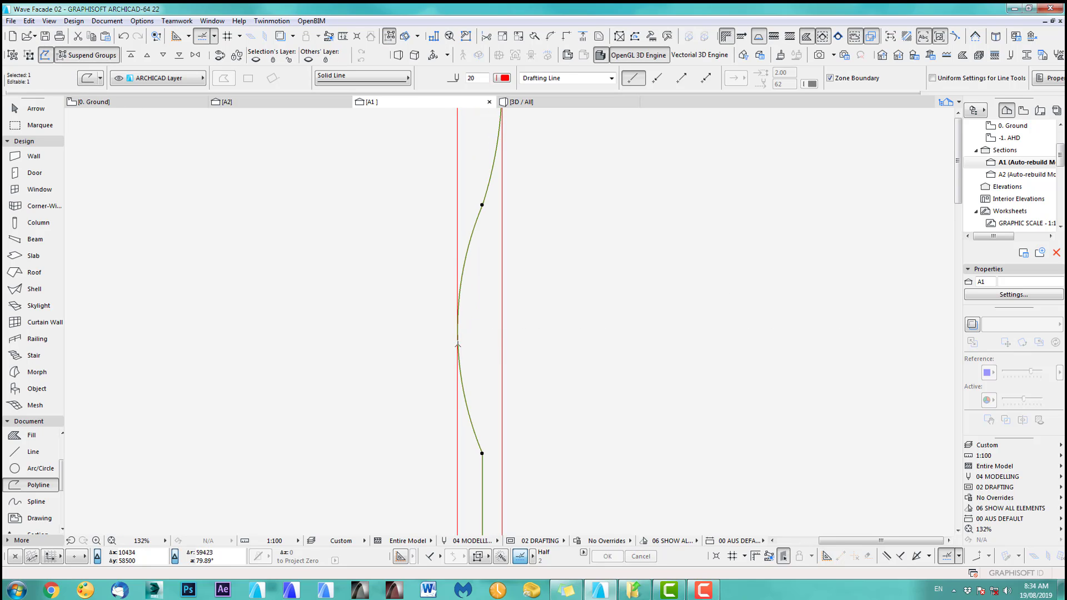
# Curve the wave polyline's fifth segment to the right and its sixth segment to the left, each up to its guide line
pyautogui.moveTo(492, 427); pyautogui.dragTo(473, 271, button='middle')
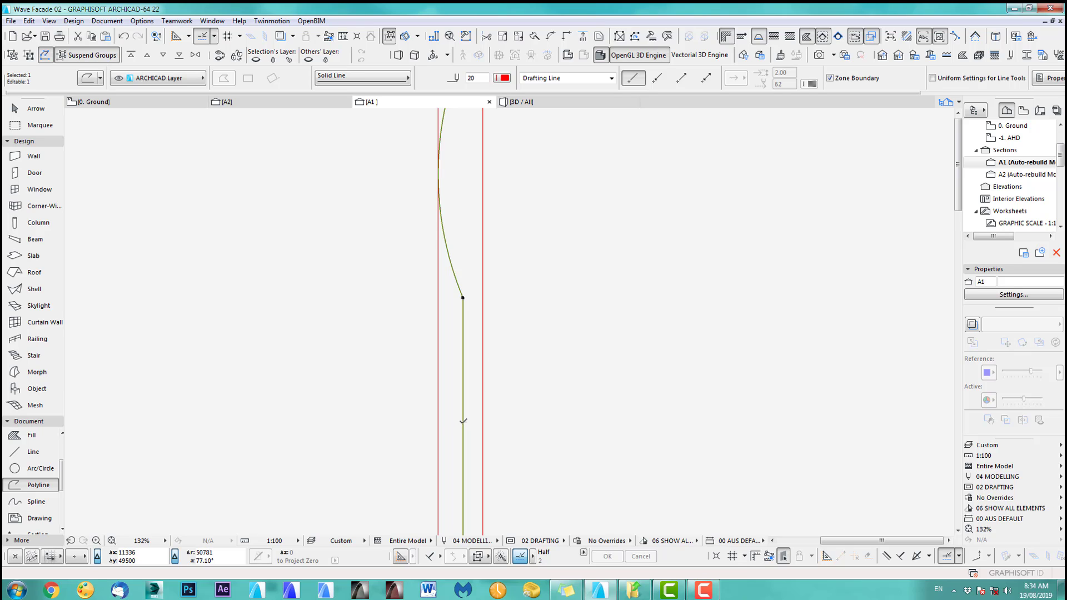
pyautogui.click(463, 422)
pyautogui.click(483, 422)
pyautogui.scroll(-4, 492, 467)
pyautogui.moveTo(489, 467); pyautogui.dragTo(485, 199, button='middle')
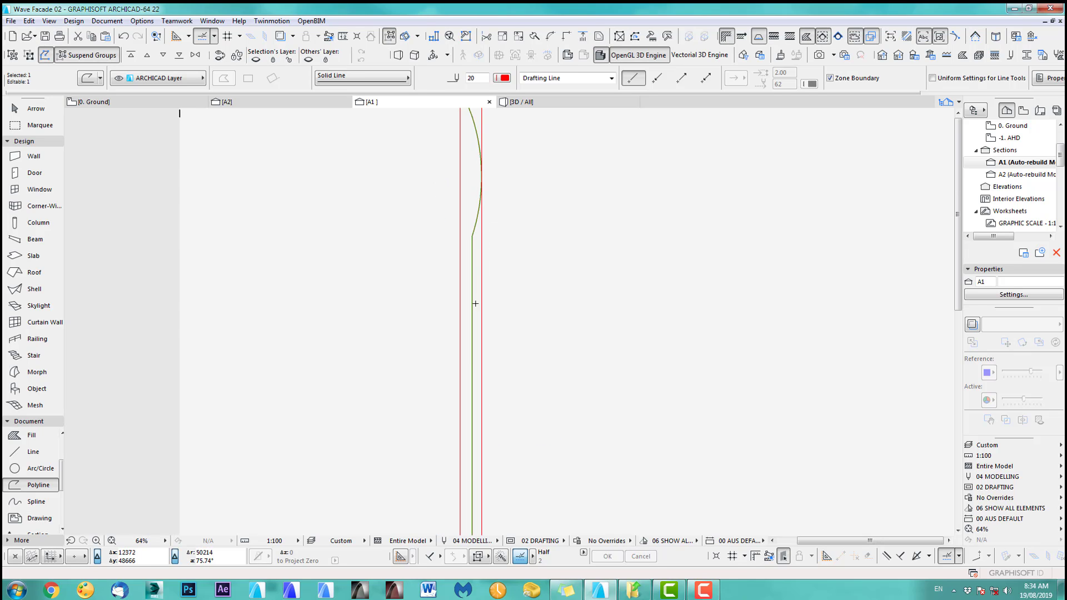
pyautogui.scroll(2, 476, 303)
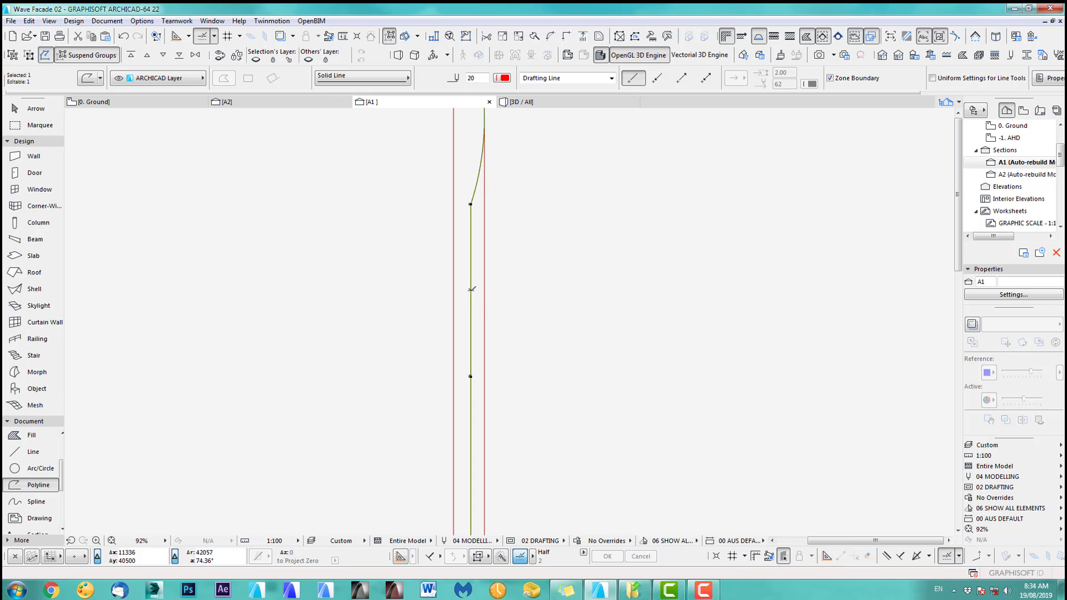
pyautogui.click(472, 289)
pyautogui.click(455, 290)
# Curve the wave polyline's seventh segment to the right and its eighth segment to the left, each up to its guide line
pyautogui.moveTo(473, 422); pyautogui.dragTo(457, 211, button='middle')
pyautogui.click(453, 220)
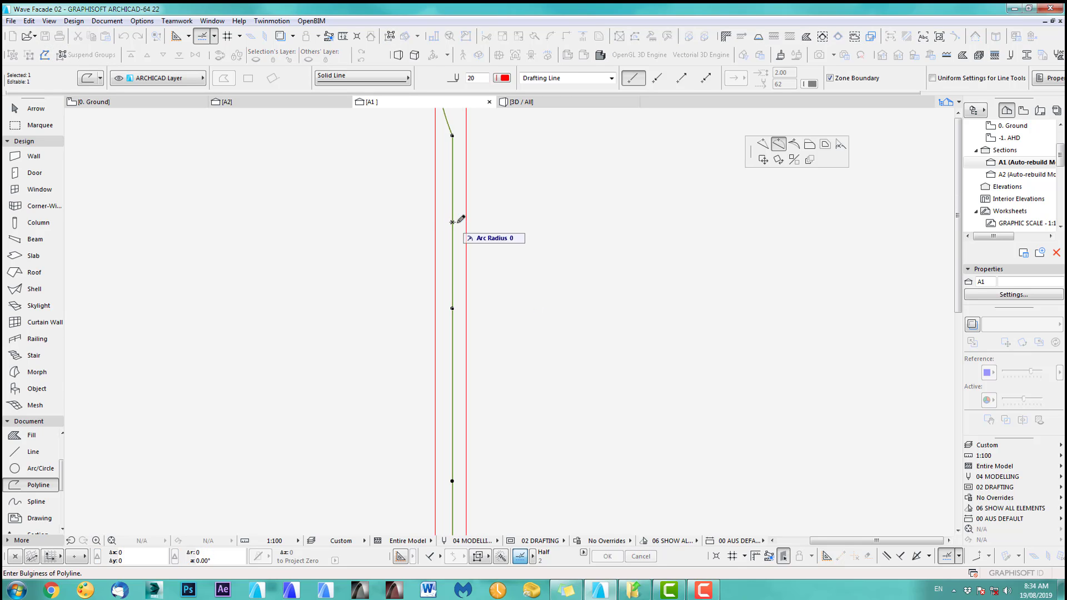
pyautogui.click(466, 222)
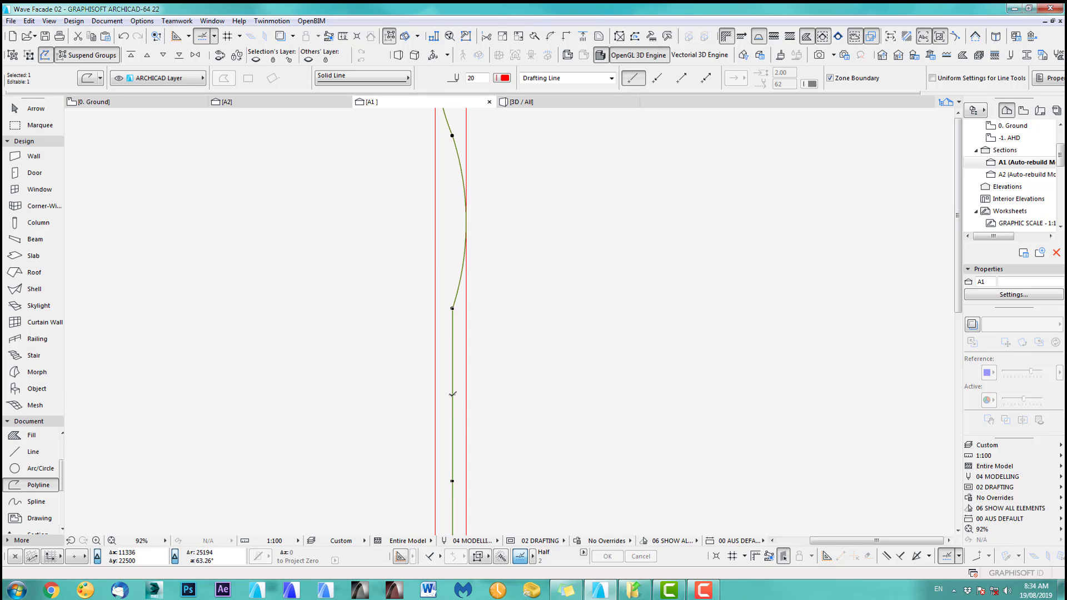
pyautogui.click(453, 395)
pyautogui.click(438, 394)
# Curve the last two segments of the wave polyline above ground level, the ninth to the right and the tenth to the left guide line
pyautogui.moveTo(474, 405); pyautogui.dragTo(481, 128, button='middle')
pyautogui.click(459, 290)
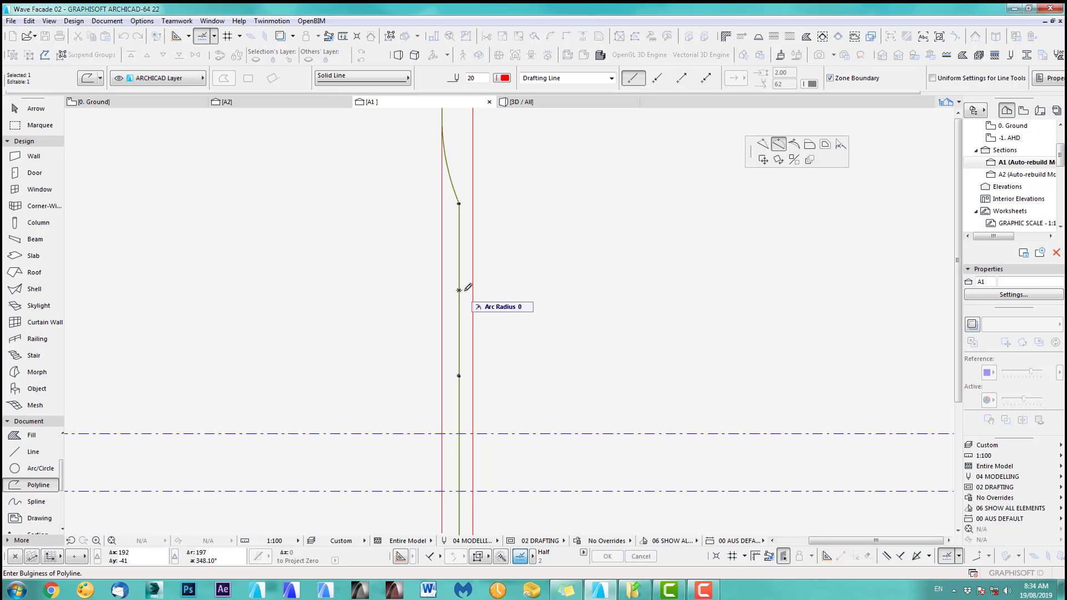
pyautogui.click(472, 290)
pyautogui.moveTo(468, 473); pyautogui.dragTo(479, 286, button='middle')
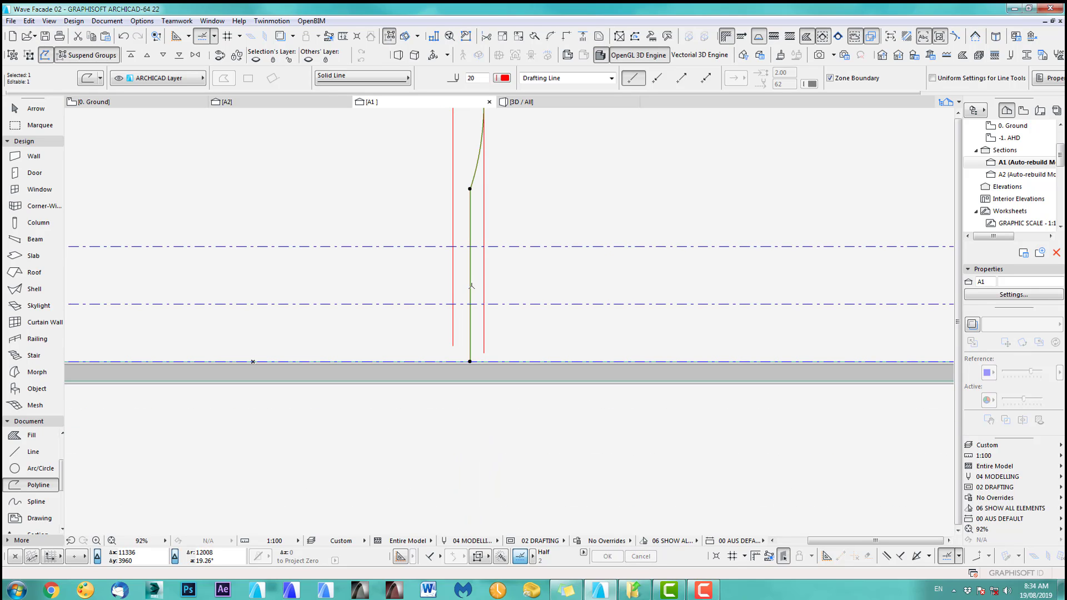
pyautogui.click(471, 275)
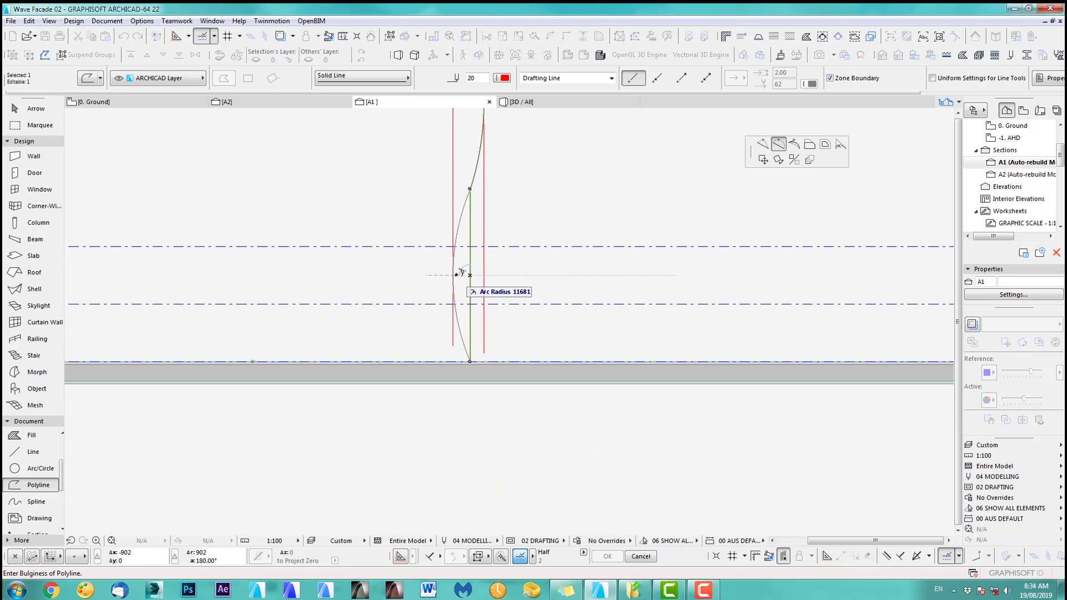
pyautogui.click(455, 272)
pyautogui.press('Escape')
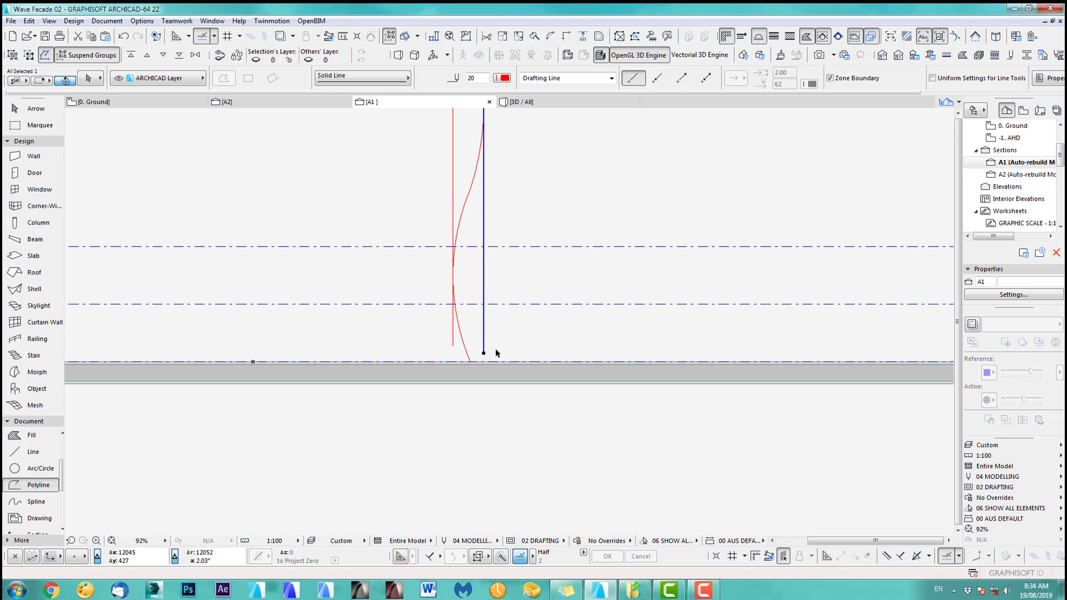
# Delete both straight vertical guide lines beside the wave polyline
pyautogui.keyDown('shift'); pyautogui.click(484, 351); pyautogui.keyUp('shift')
pyautogui.keyDown('shift'); pyautogui.click(452, 349); pyautogui.keyUp('shift')
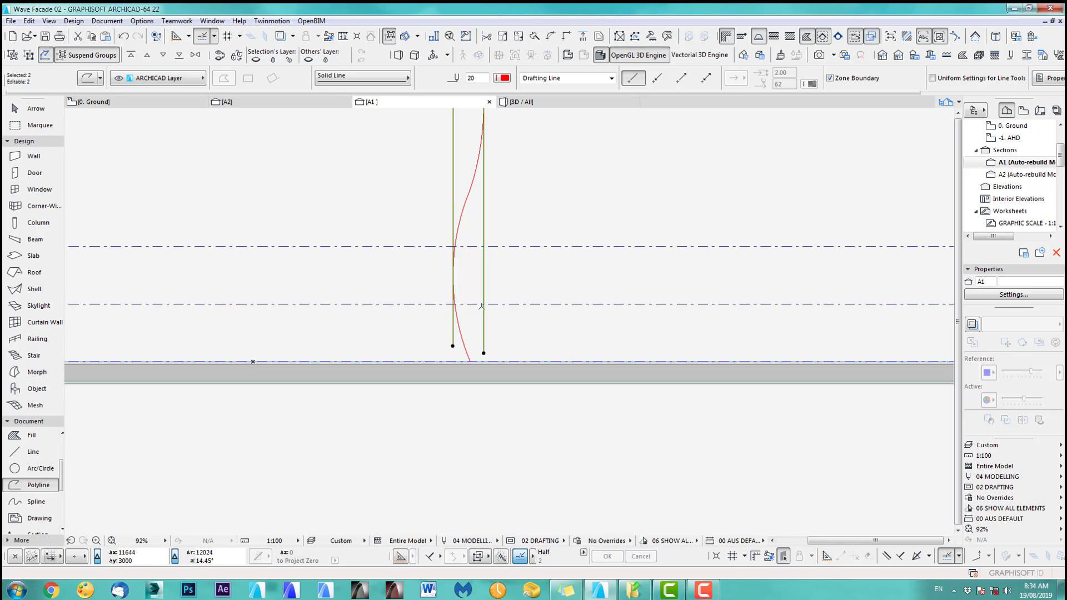
pyautogui.press('Delete')
pyautogui.scroll(-6, 473, 335)
pyautogui.moveTo(492, 299); pyautogui.dragTo(487, 418, button='middle')
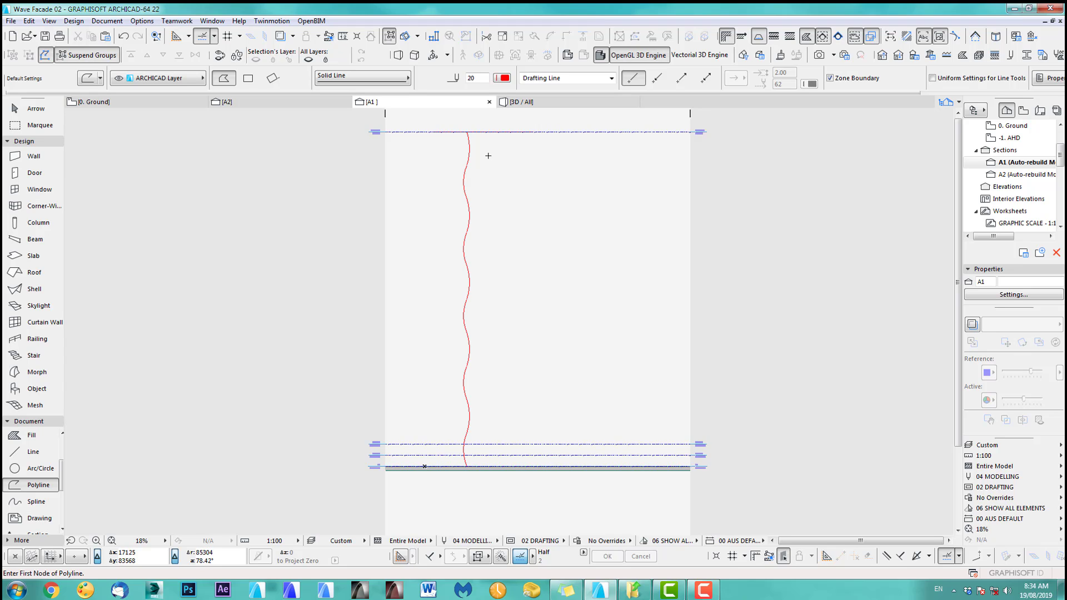
# Create a copy of the wave polyline offset 200 mm to its right with the Magic Wand
pyautogui.moveTo(492, 367); pyautogui.dragTo(488, 406, button='middle')
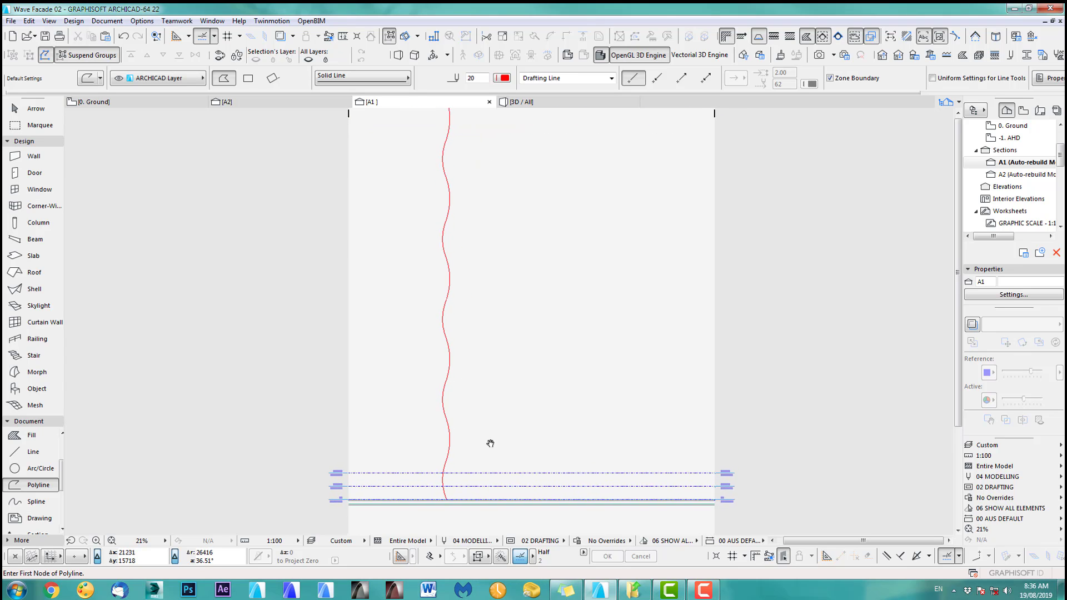
pyautogui.scroll(-1, 491, 447)
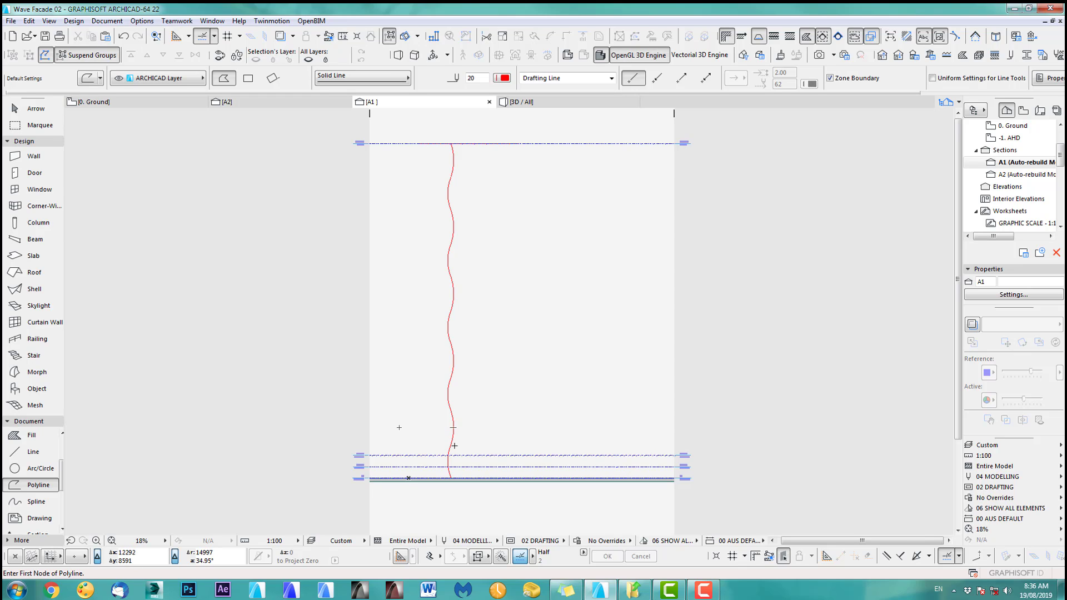
pyautogui.scroll(5, 469, 450)
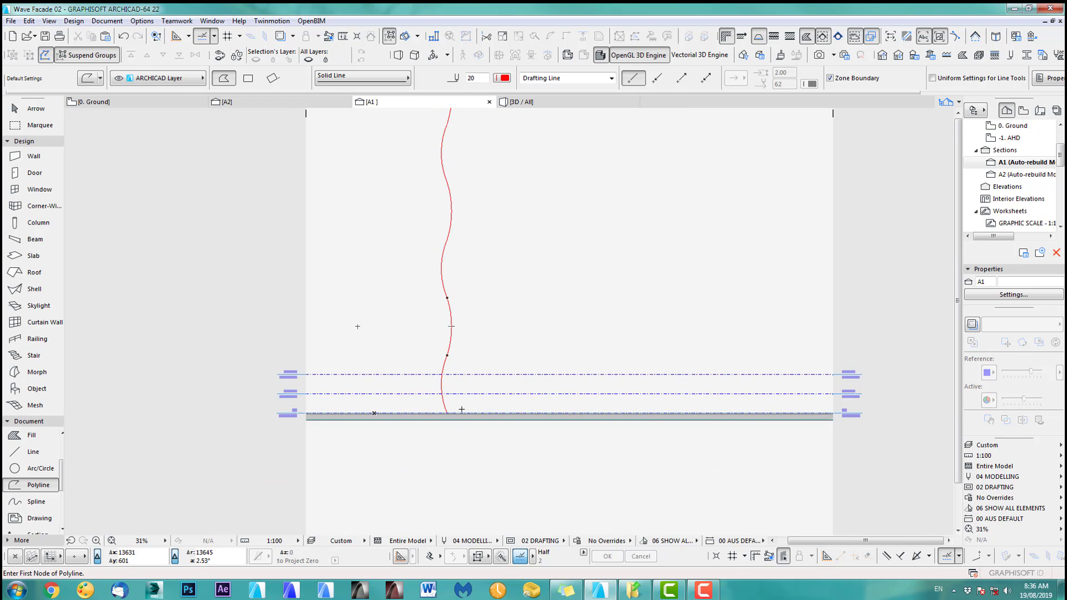
pyautogui.scroll(2, 434, 404)
pyautogui.moveTo(431, 405); pyautogui.dragTo(451, 431, button='middle')
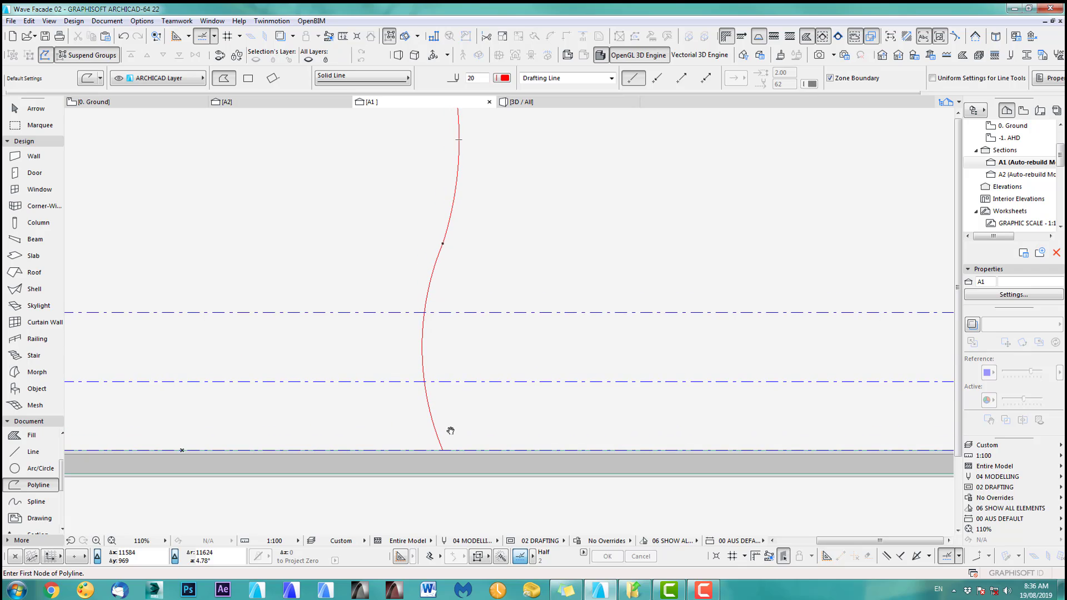
pyautogui.keyDown('shift'); pyautogui.click(439, 435); pyautogui.keyUp('shift')
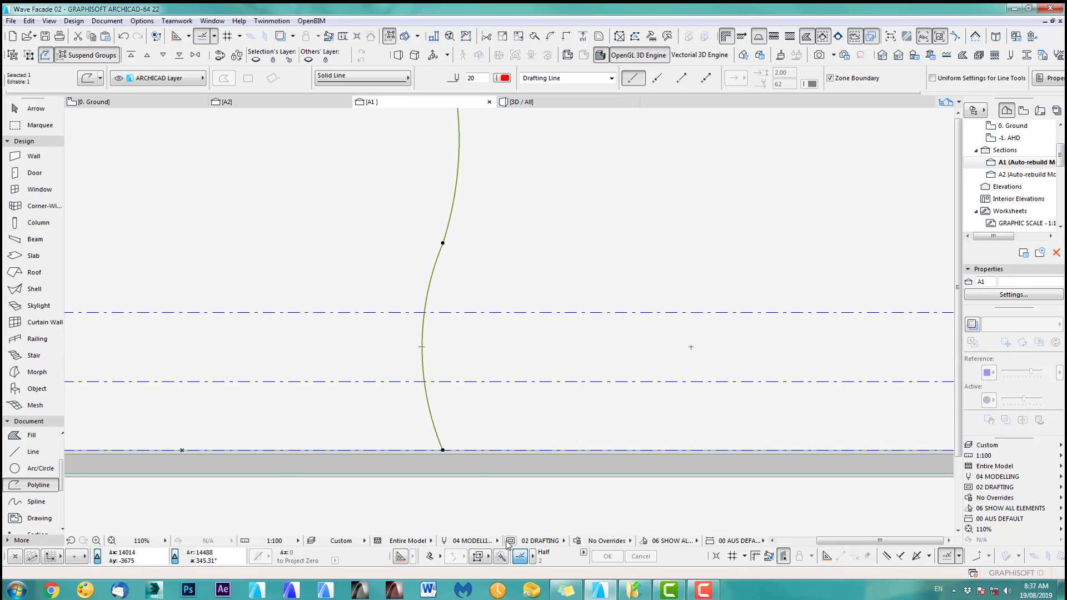
pyautogui.click(432, 561)
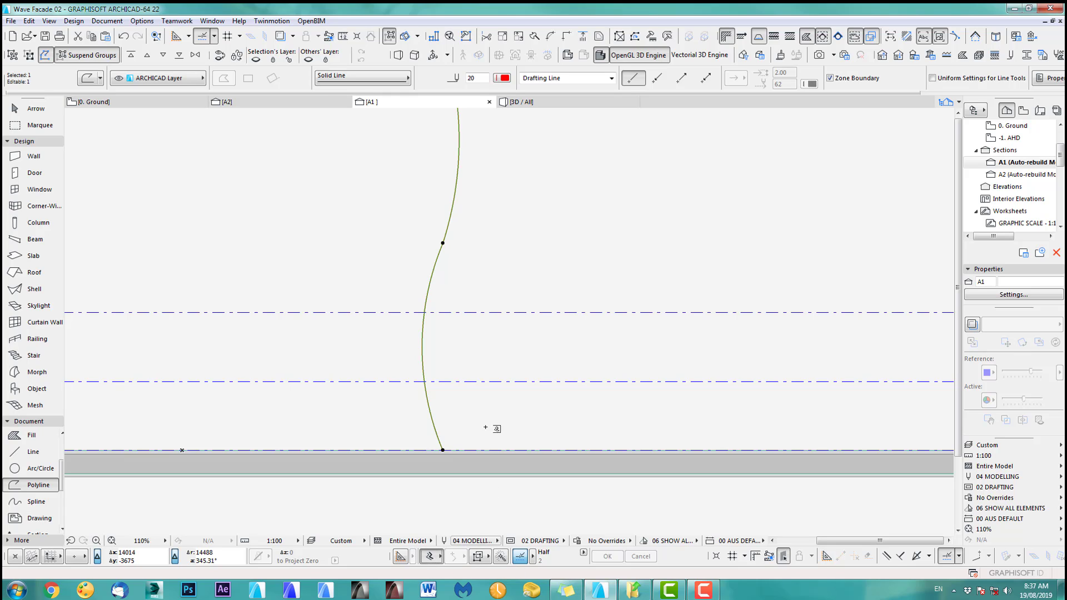
pyautogui.press('space')
pyautogui.click(440, 443)
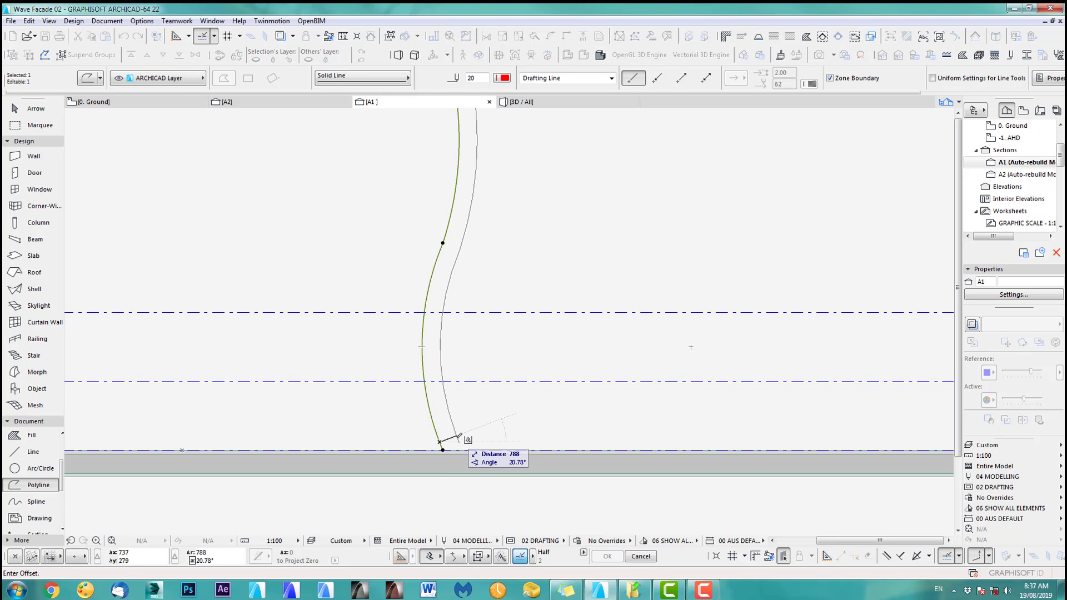
pyautogui.write('2')
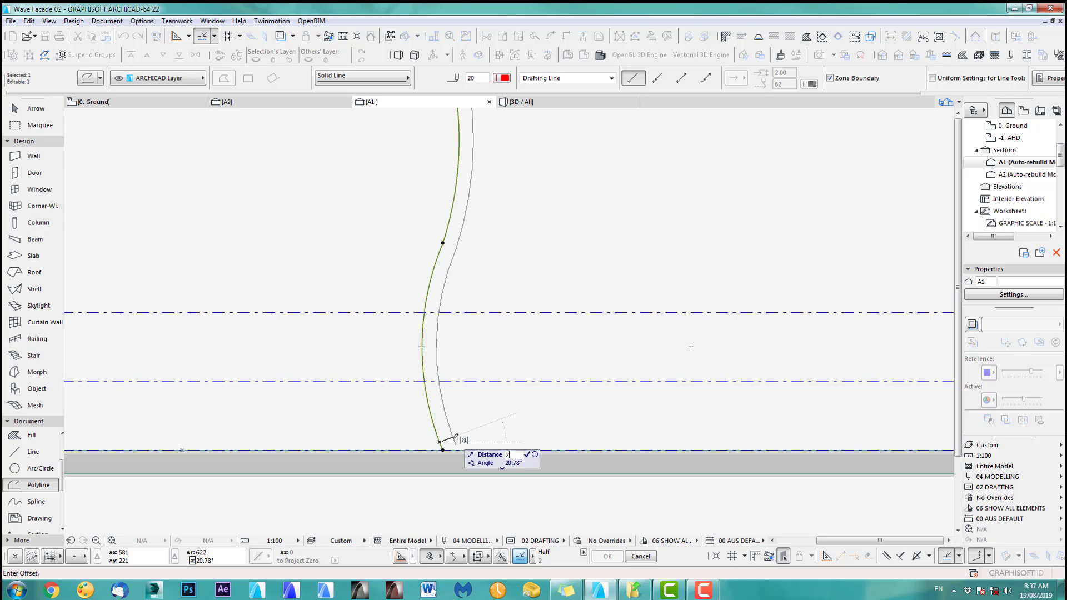
pyautogui.write('.00')
pyautogui.press('Return')
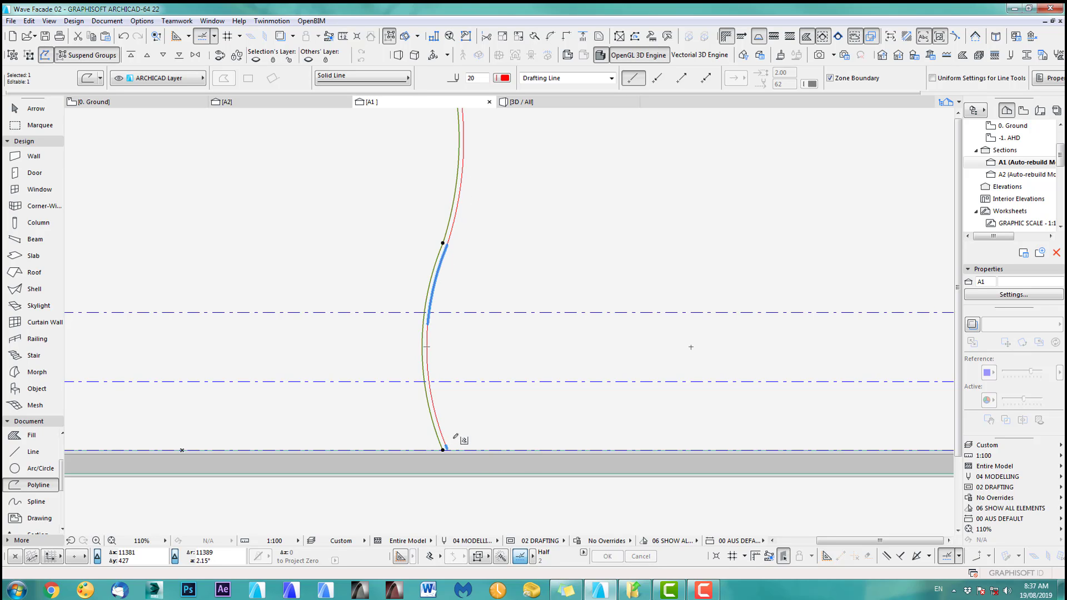
# Move the bottom end node of the offset wave polyline along its extension down to the ground line
pyautogui.scroll(5, 390, 470)
pyautogui.scroll(10, 557, 395)
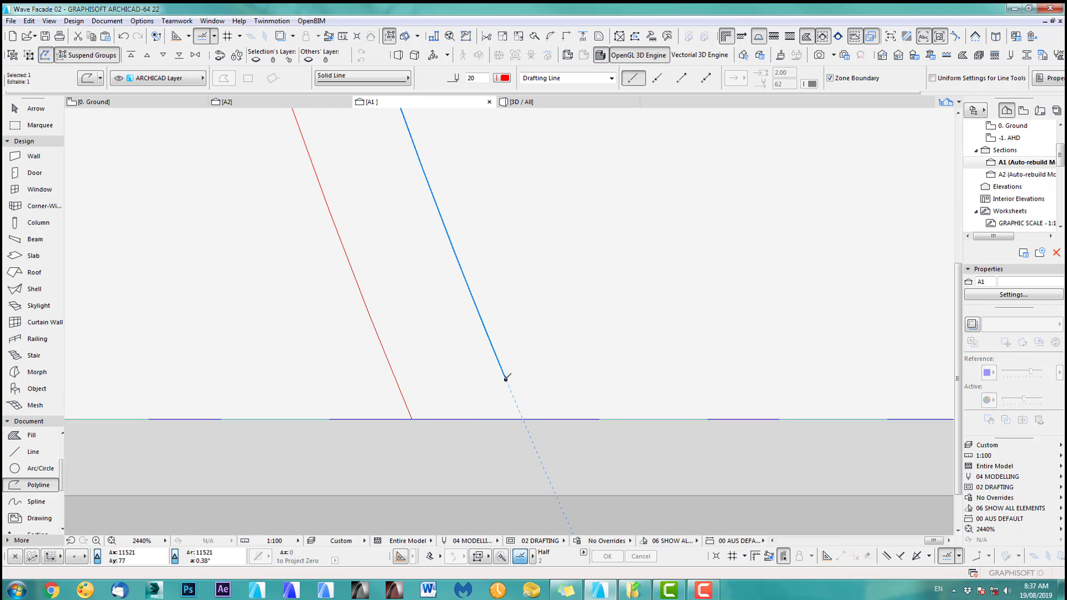
pyautogui.click(506, 379)
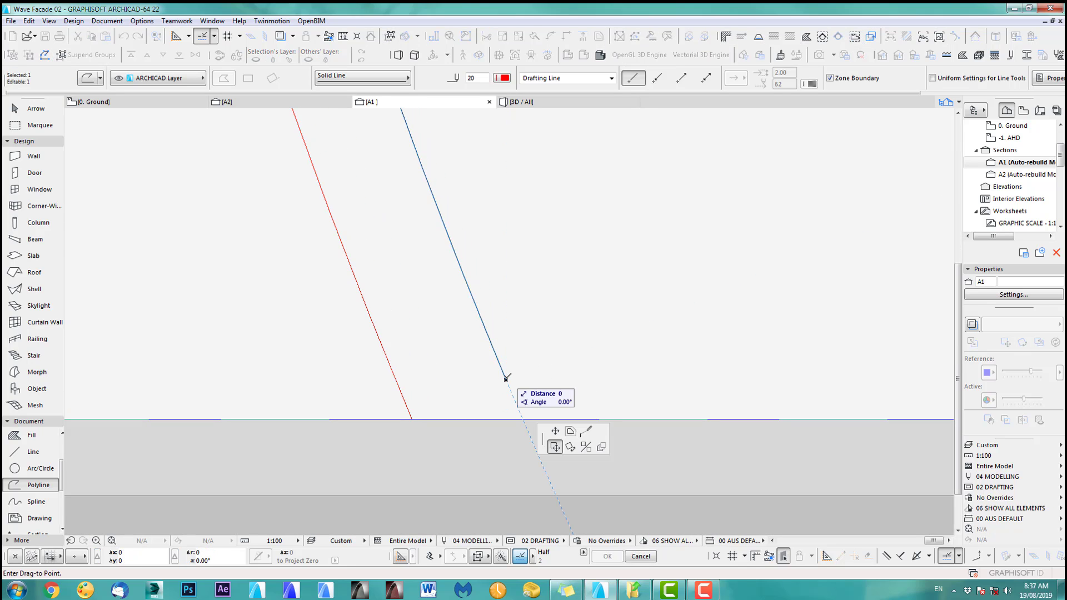
pyautogui.click(555, 432)
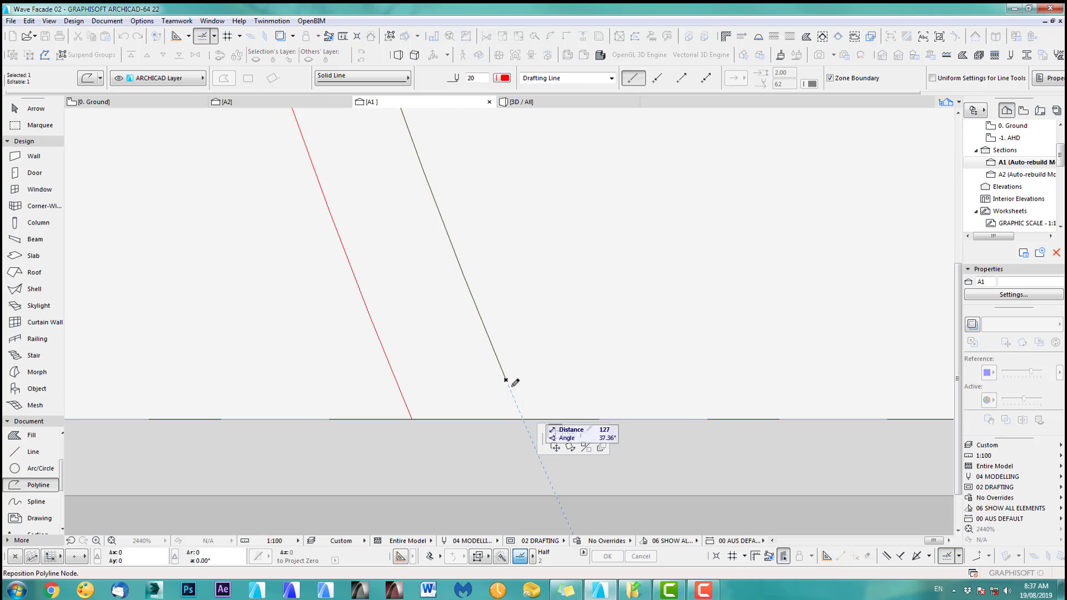
pyautogui.click(522, 419)
pyautogui.scroll(3, 556, 491)
# Move the top end node of the offset wave polyline down to its intersection with the roof line
pyautogui.scroll(-6, 553, 465)
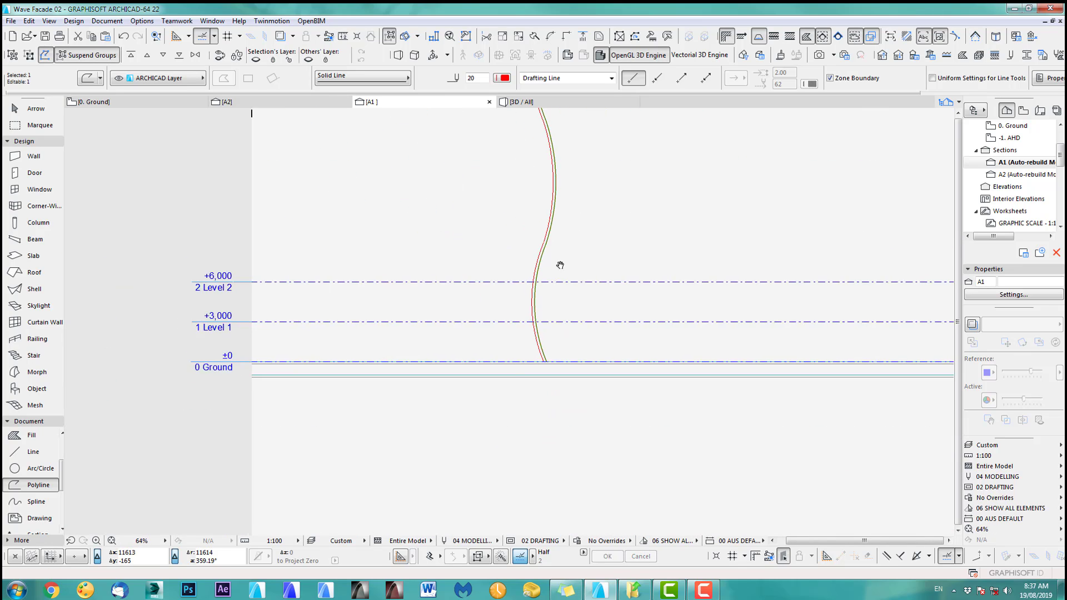
pyautogui.moveTo(560, 265); pyautogui.dragTo(489, 513, button='middle')
pyautogui.moveTo(474, 135)
pyautogui.mouseDown(button='middle')
pyautogui.moveTo(494, 236)
pyautogui.moveTo(457, 409)
pyautogui.moveTo(447, 355)
pyautogui.moveTo(514, 337)
pyautogui.mouseUp(button='middle')
pyautogui.scroll(5, 447, 395)
pyautogui.scroll(4, 466, 353)
pyautogui.scroll(2, 513, 338)
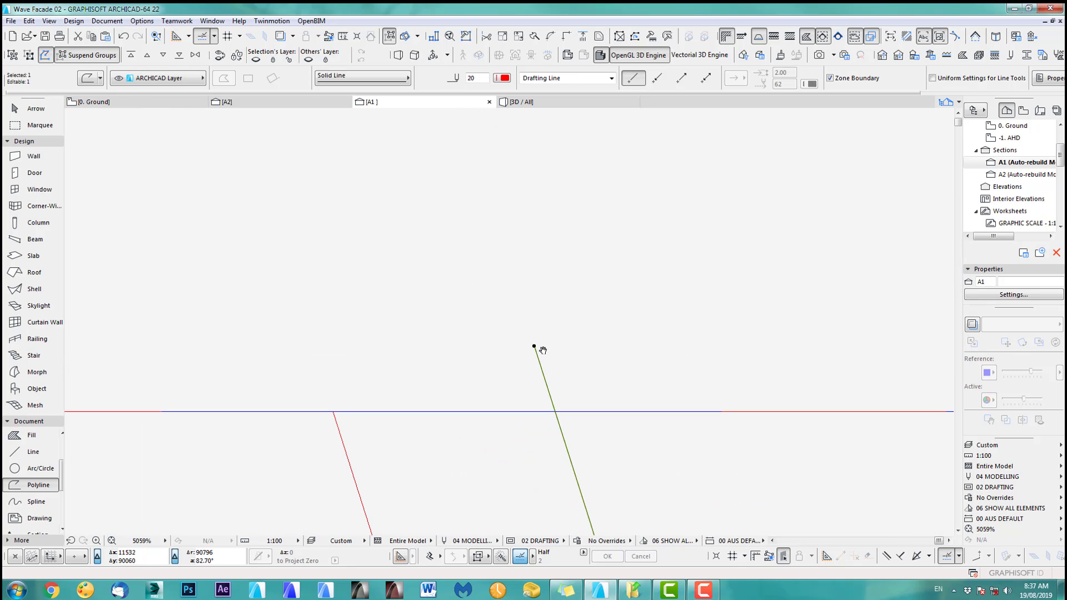
pyautogui.click(535, 345)
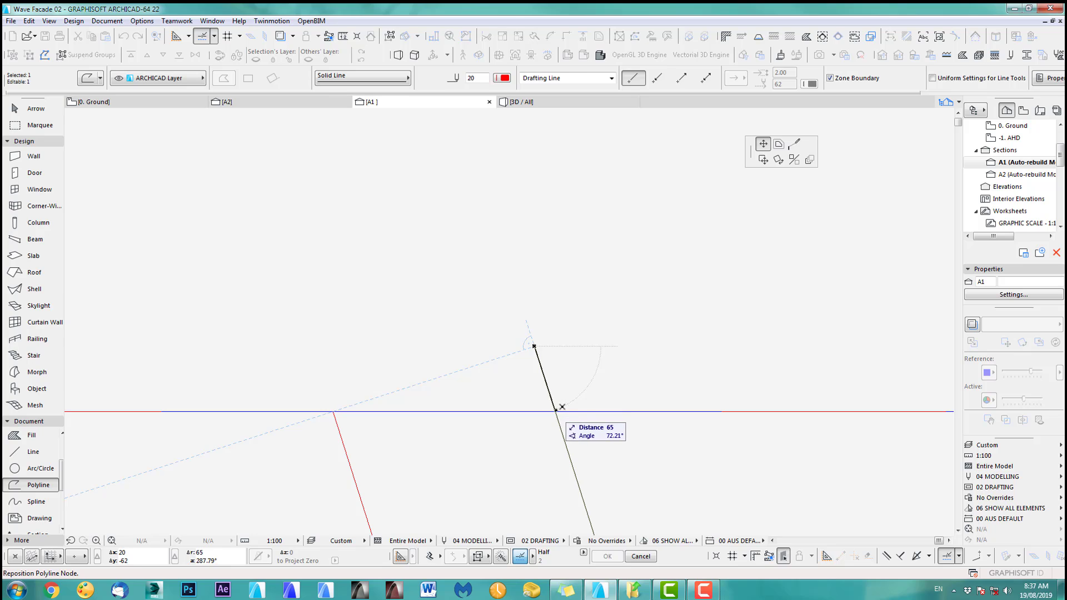
pyautogui.click(556, 411)
pyautogui.scroll(-7, 489, 253)
pyautogui.press('Escape')
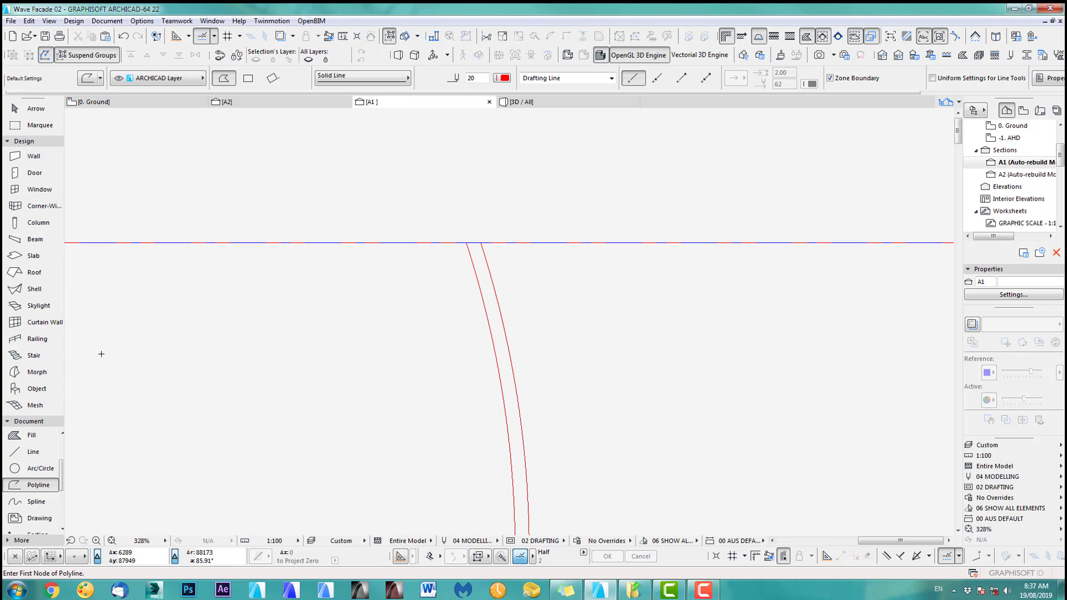
# Fill the area between the two wave polylines with a 25 % fill using the Magic Wand
pyautogui.click(32, 435)
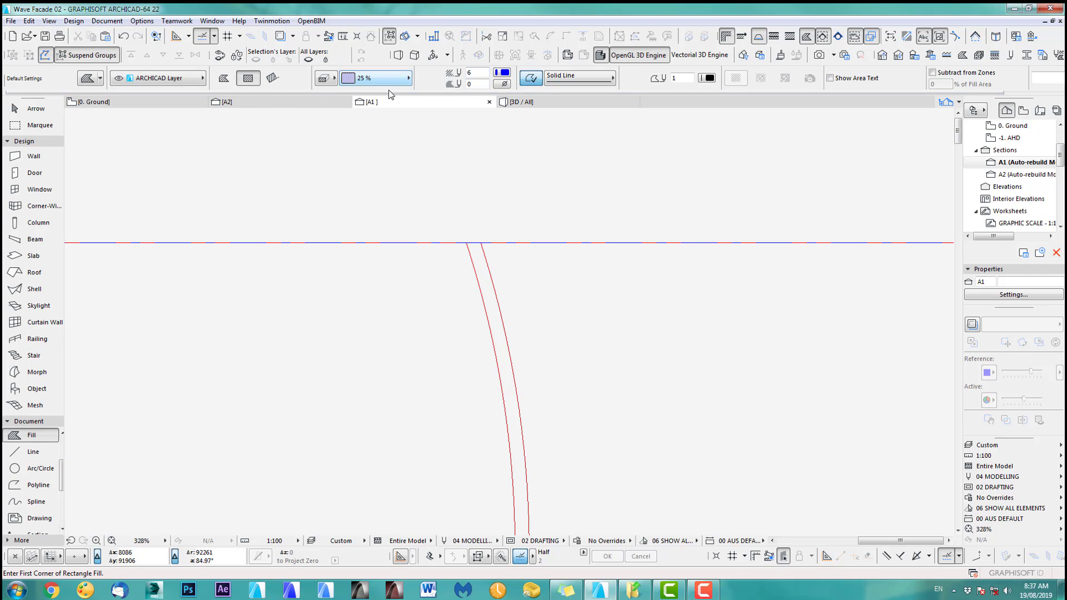
pyautogui.scroll(2, 517, 322)
pyautogui.click(462, 285)
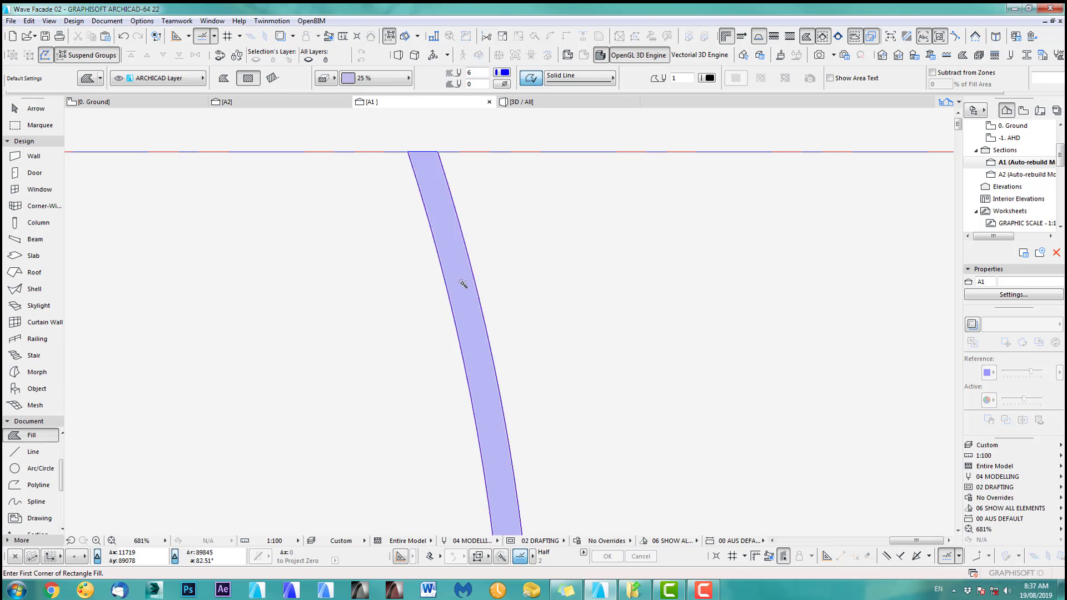
# Select the new wave-shaped fill near the ground line and copy it to the clipboard
pyautogui.scroll(-10, 484, 250)
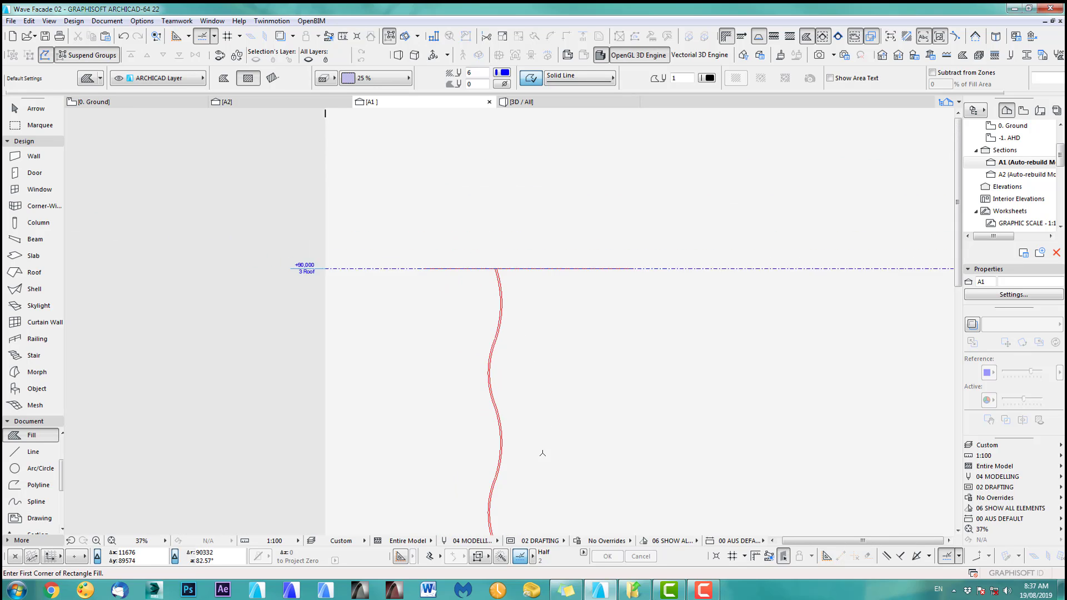
pyautogui.moveTo(493, 466); pyautogui.dragTo(496, 431, button='middle')
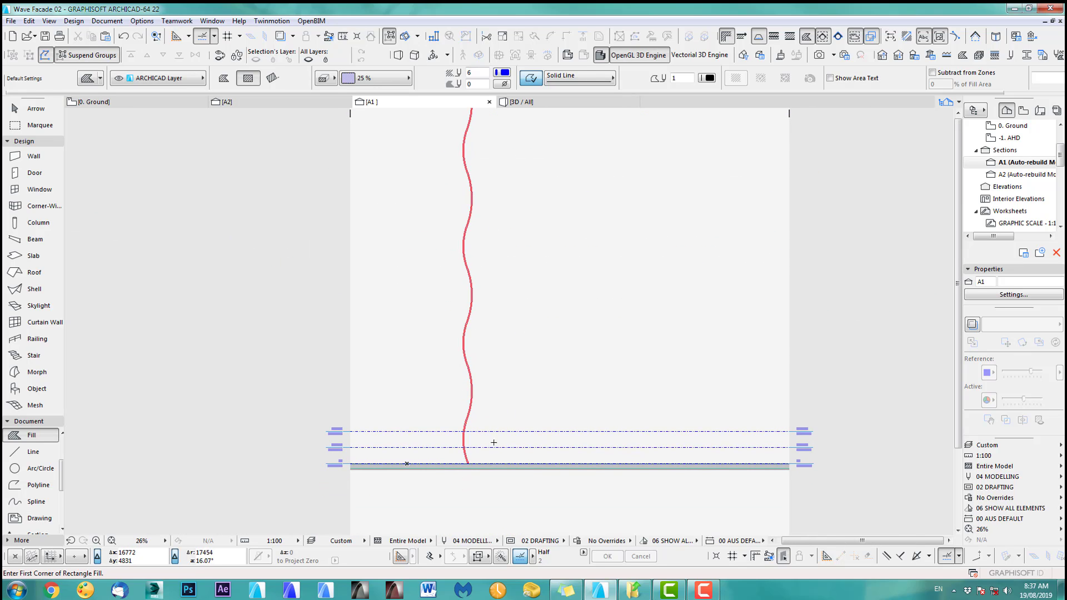
pyautogui.scroll(8, 465, 455)
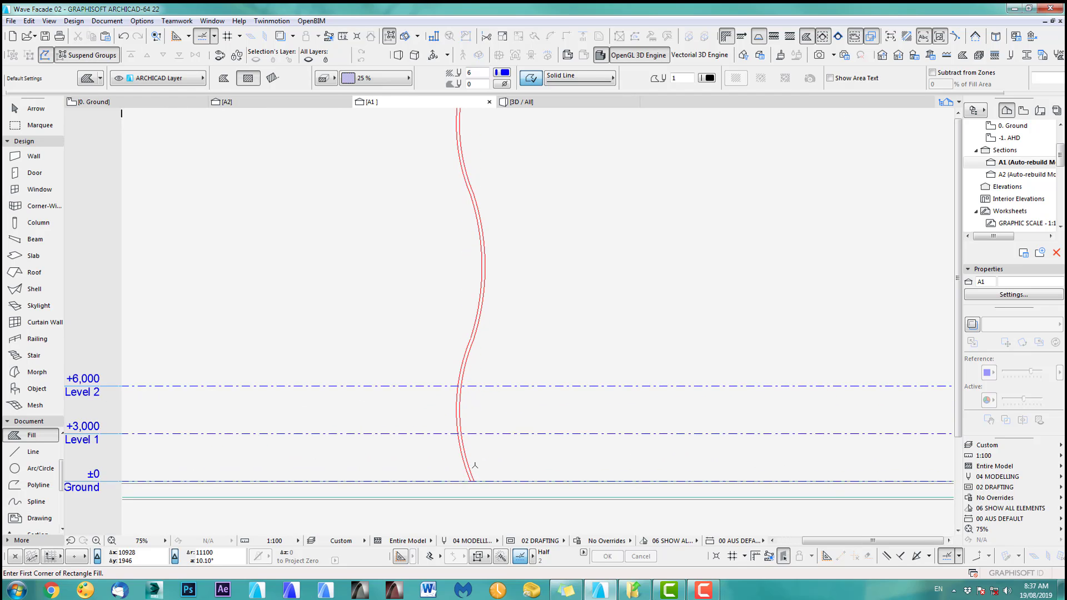
pyautogui.keyDown('shift'); pyautogui.click(451, 501); pyautogui.keyUp('shift')
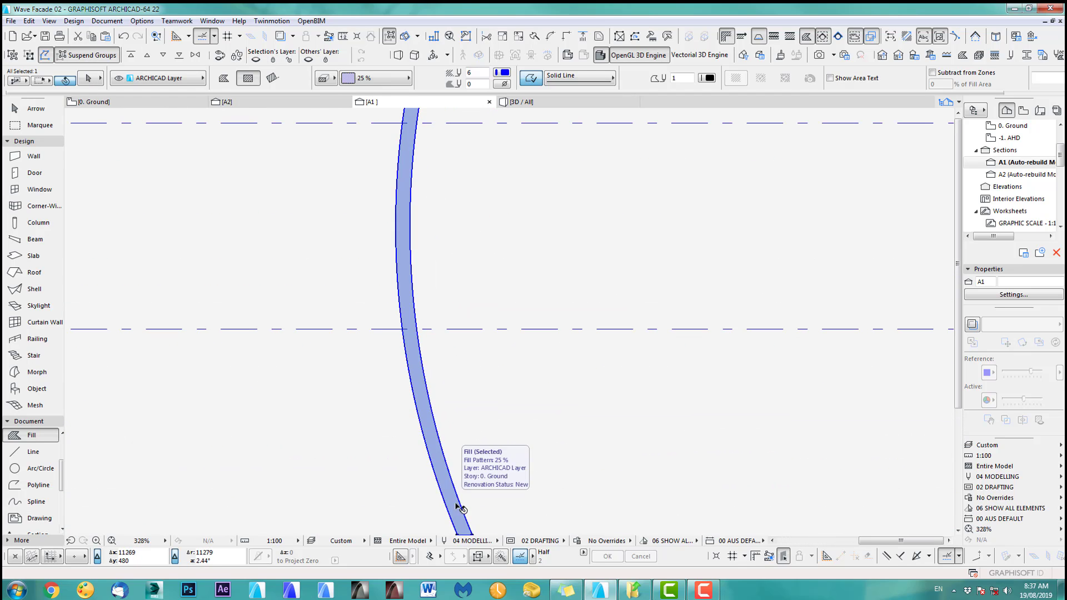
pyautogui.scroll(-5, 455, 455)
pyautogui.moveTo(458, 445); pyautogui.dragTo(456, 468, button='middle')
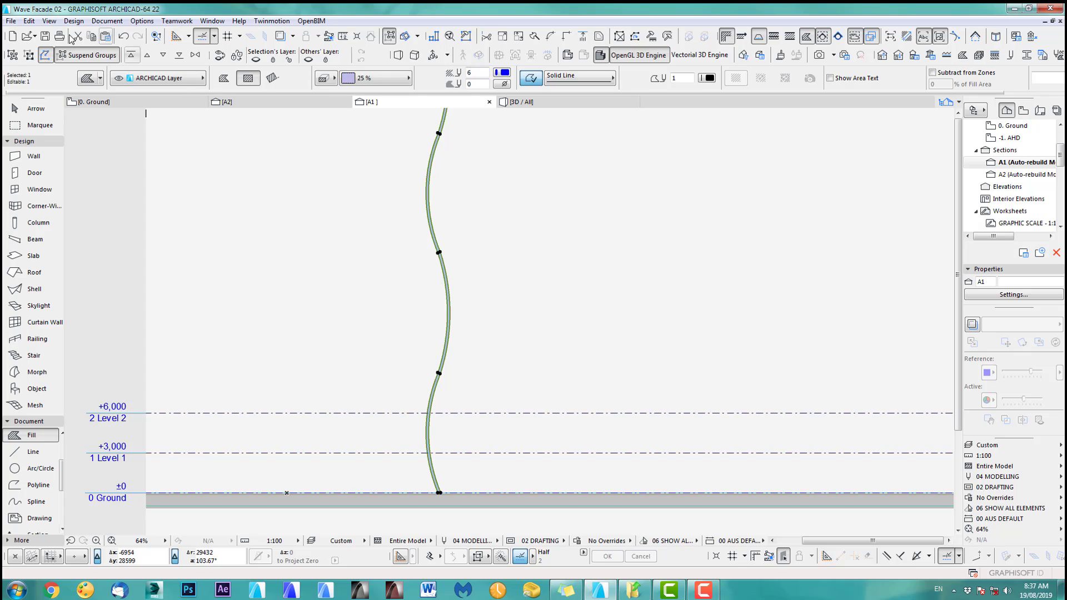
pyautogui.click(29, 21)
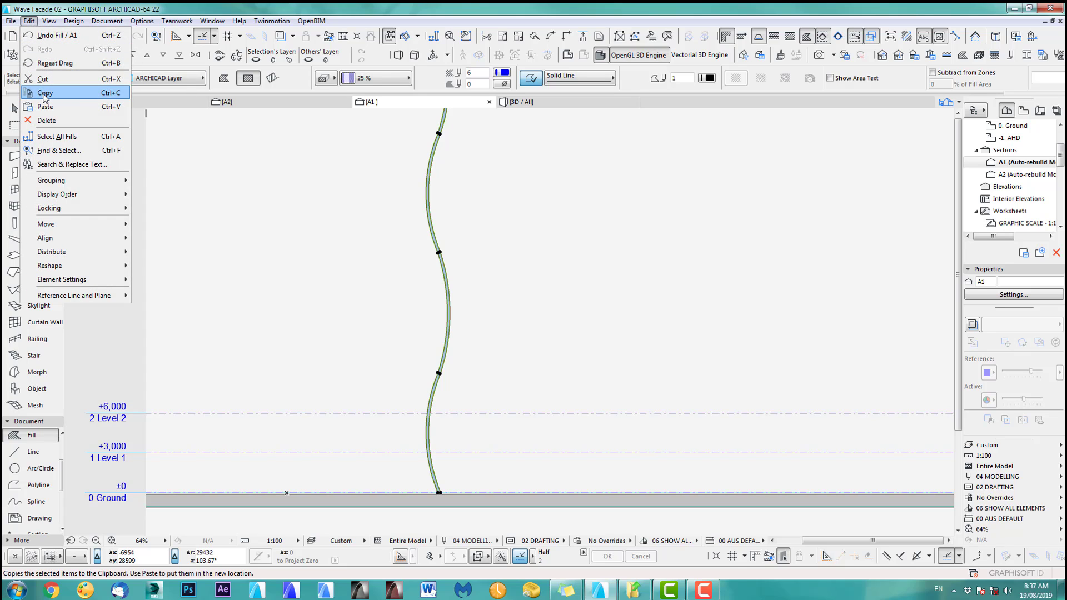
pyautogui.click(44, 92)
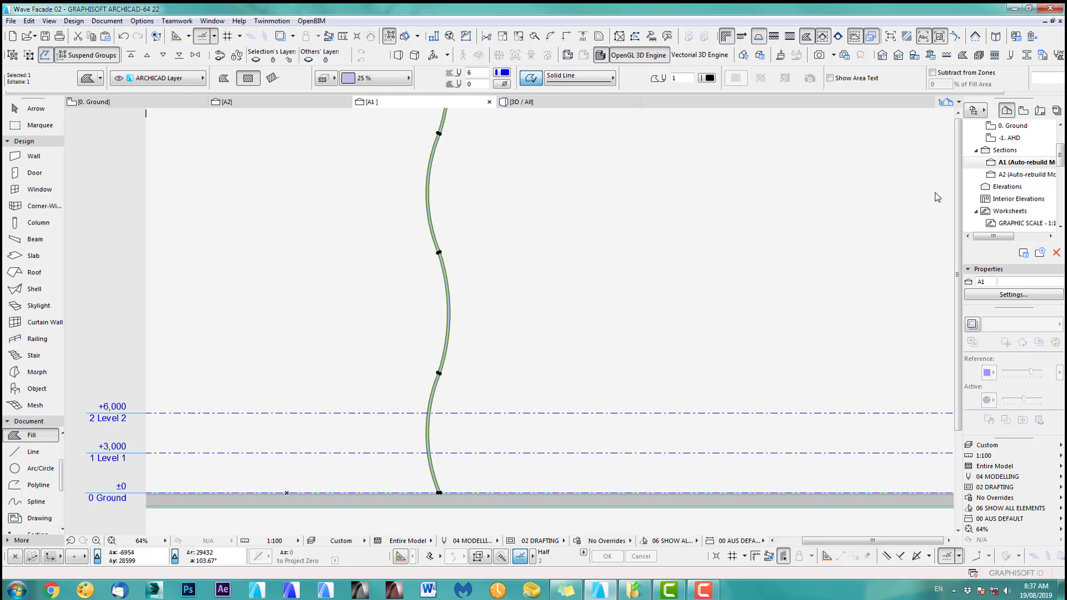
# Create a new complex profile named AWaveFacade_01 in the Profile Manager
pyautogui.click(1028, 55)
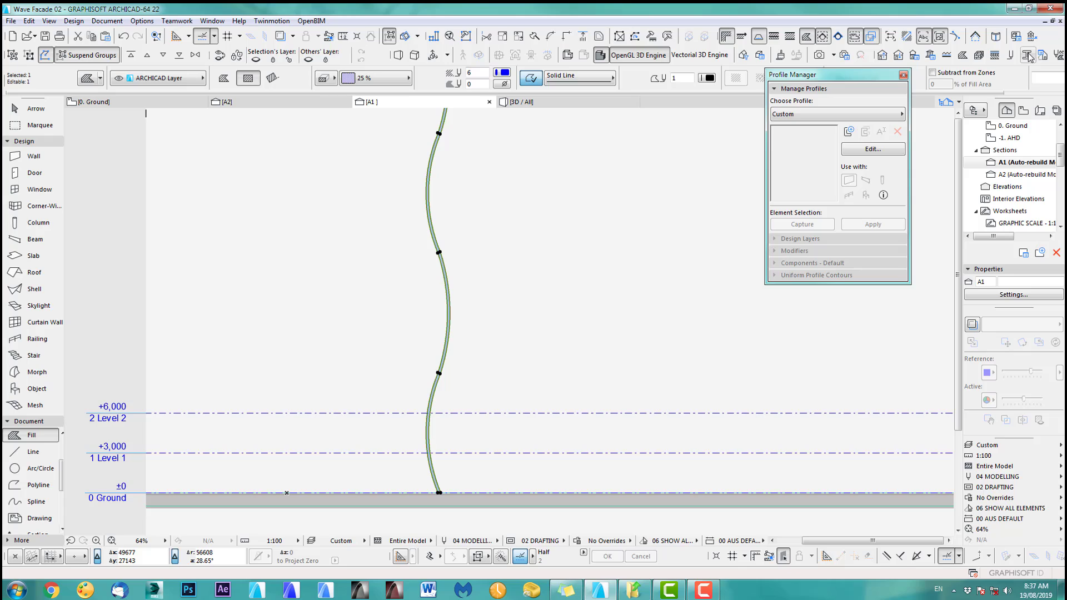
pyautogui.click(849, 131)
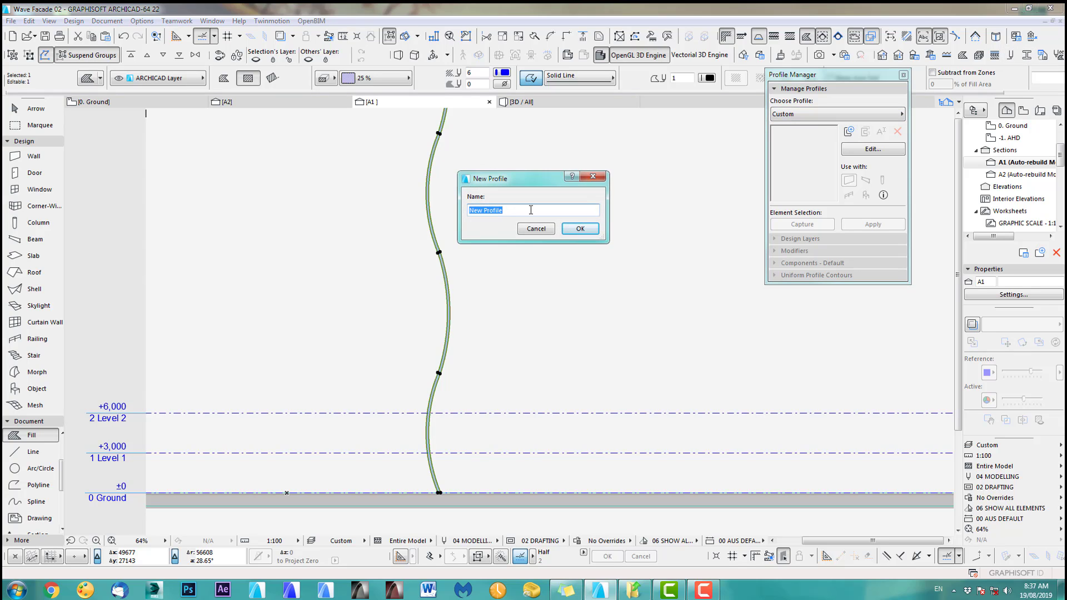
pyautogui.write('AWaveFacade_01')
pyautogui.click(578, 228)
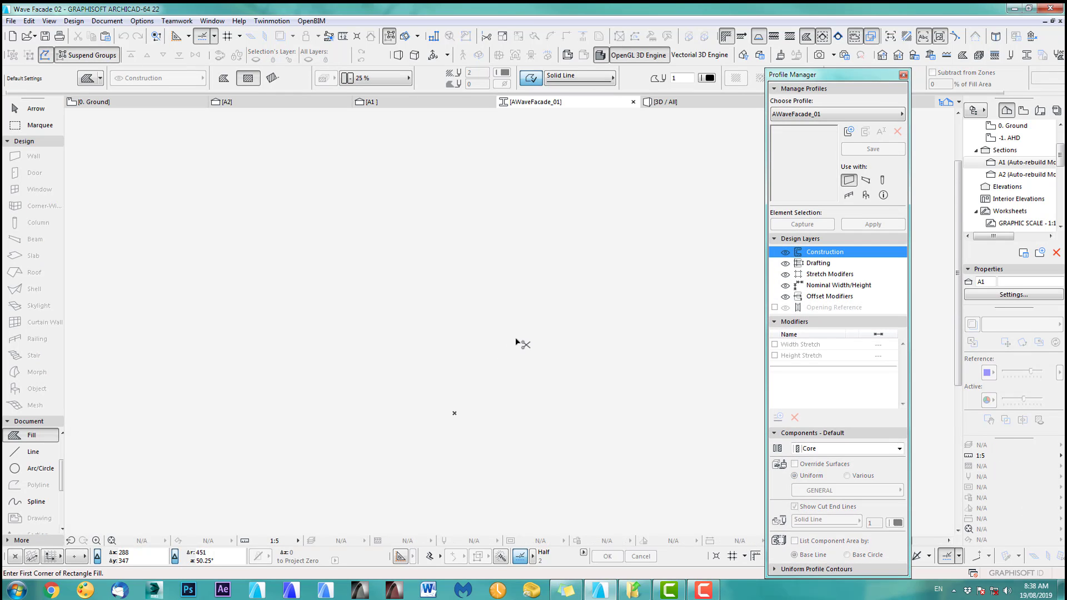
# Paste the wave fill at the center of the profile editor view and place its lower-left corner on the origin
pyautogui.hotkey('ctrl', 'v')
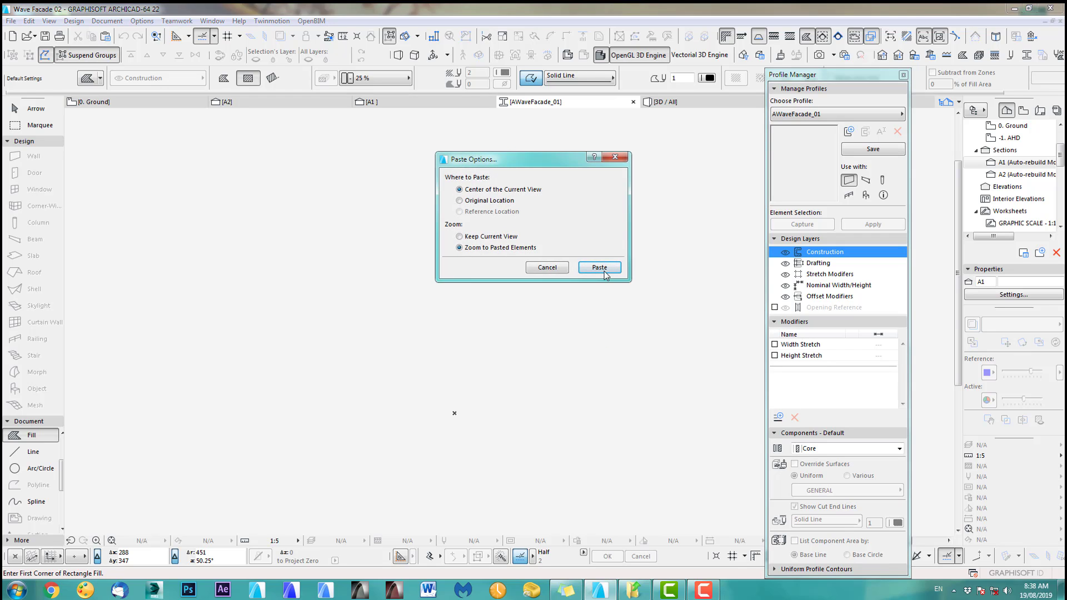
pyautogui.click(599, 268)
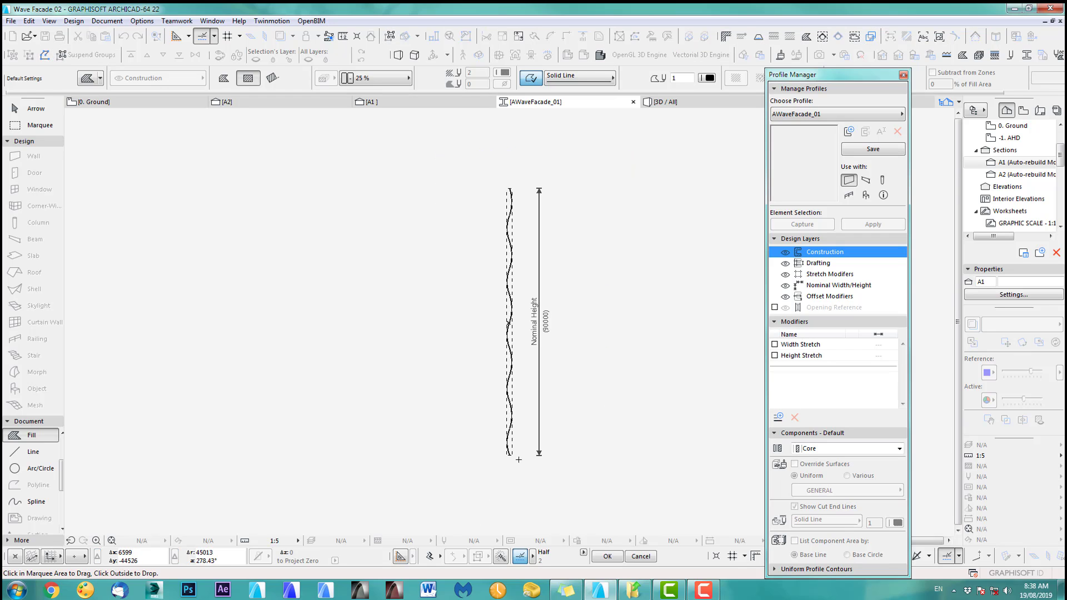
pyautogui.scroll(2, 518, 461)
pyautogui.scroll(6, 495, 451)
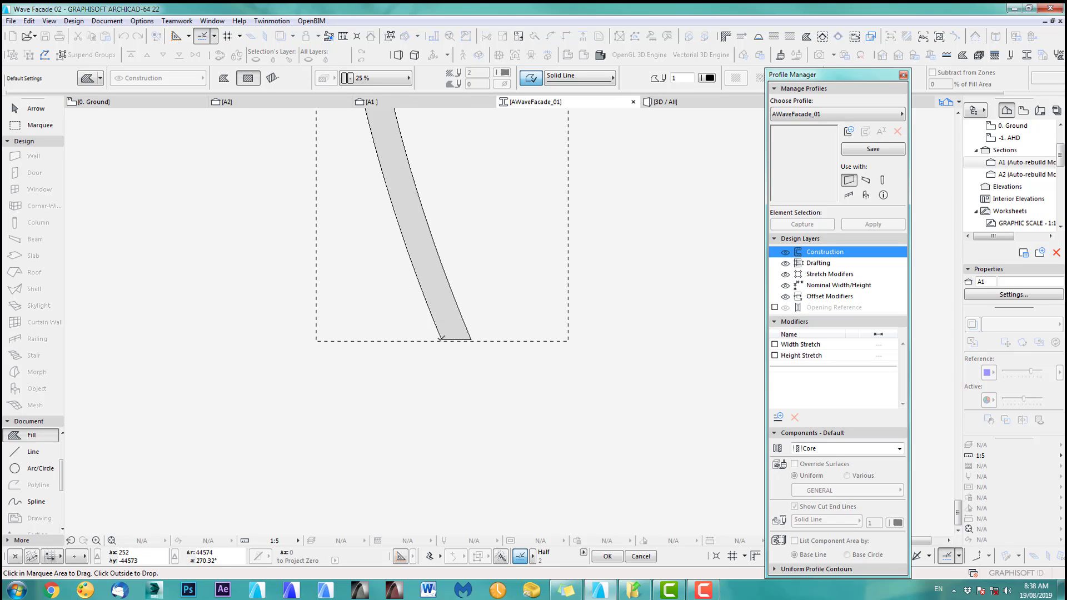
pyautogui.click(471, 337)
pyautogui.scroll(-6, 523, 239)
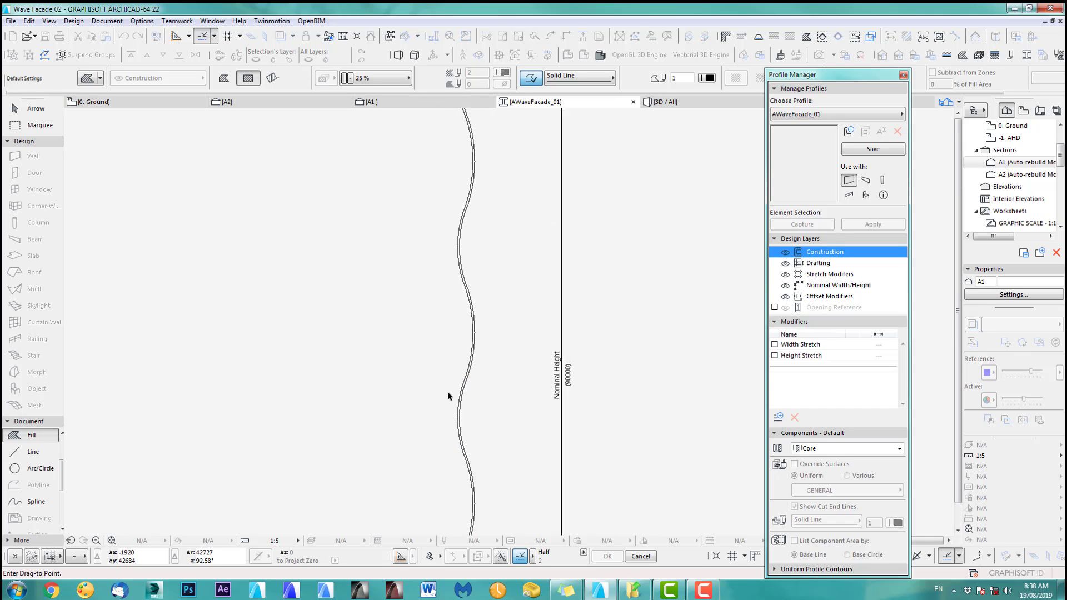
pyautogui.scroll(5, 494, 374)
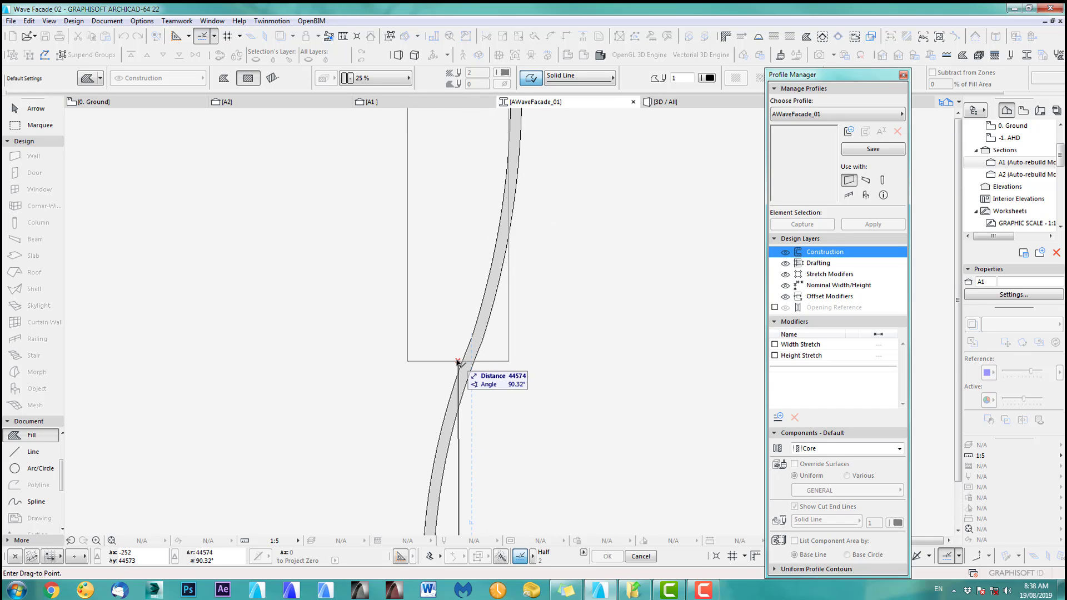
pyautogui.click(485, 367)
pyautogui.click(534, 374)
pyautogui.scroll(-5, 517, 411)
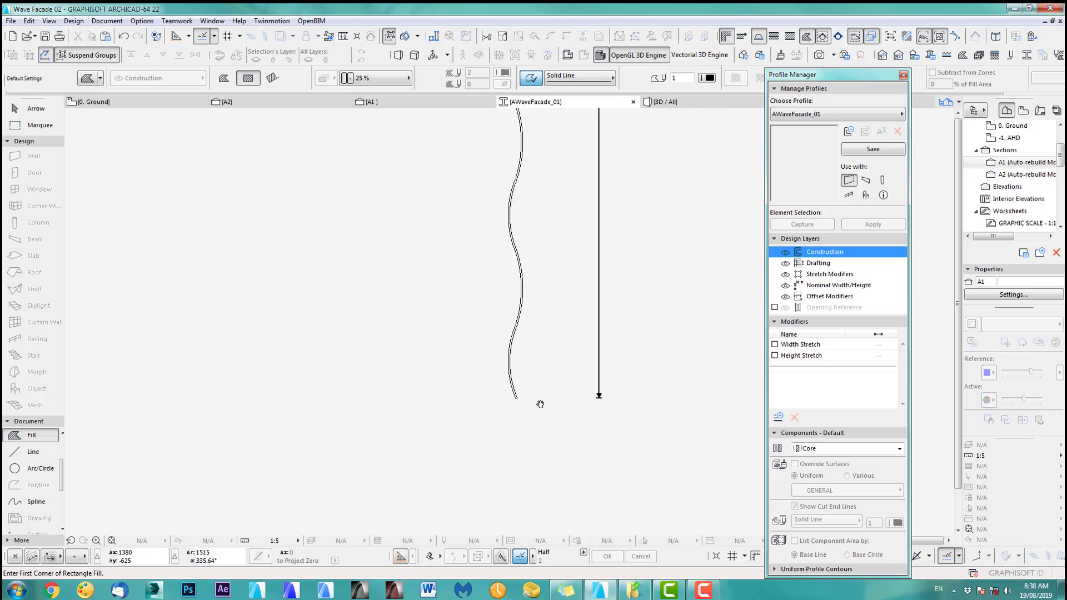
# Override the wave strip's surface with ART_FrBlk and save the AWaveFacade_01 profile
pyautogui.click(40, 109)
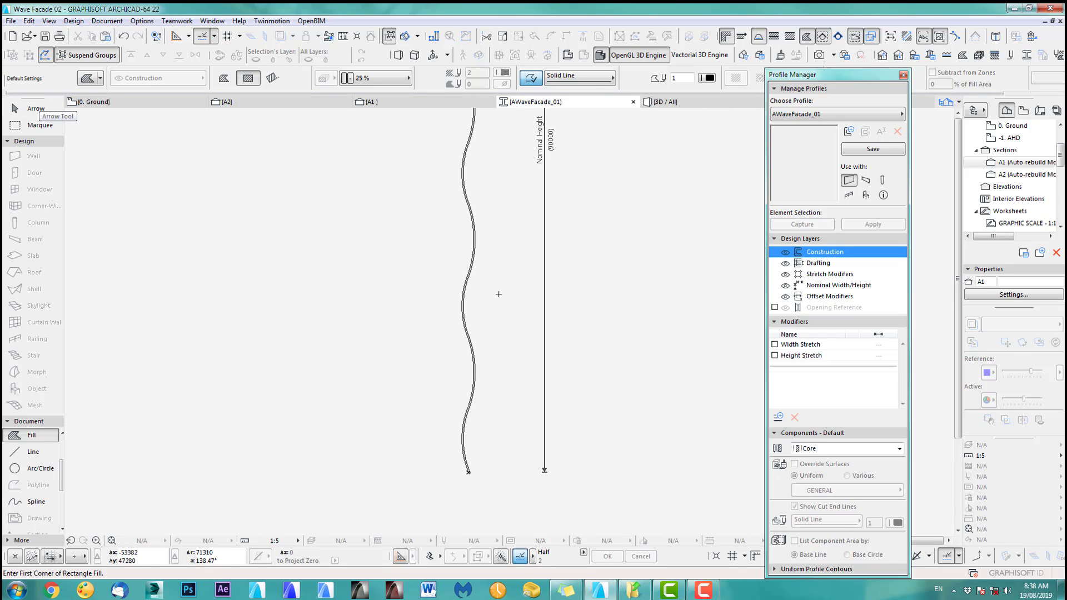
pyautogui.click(466, 323)
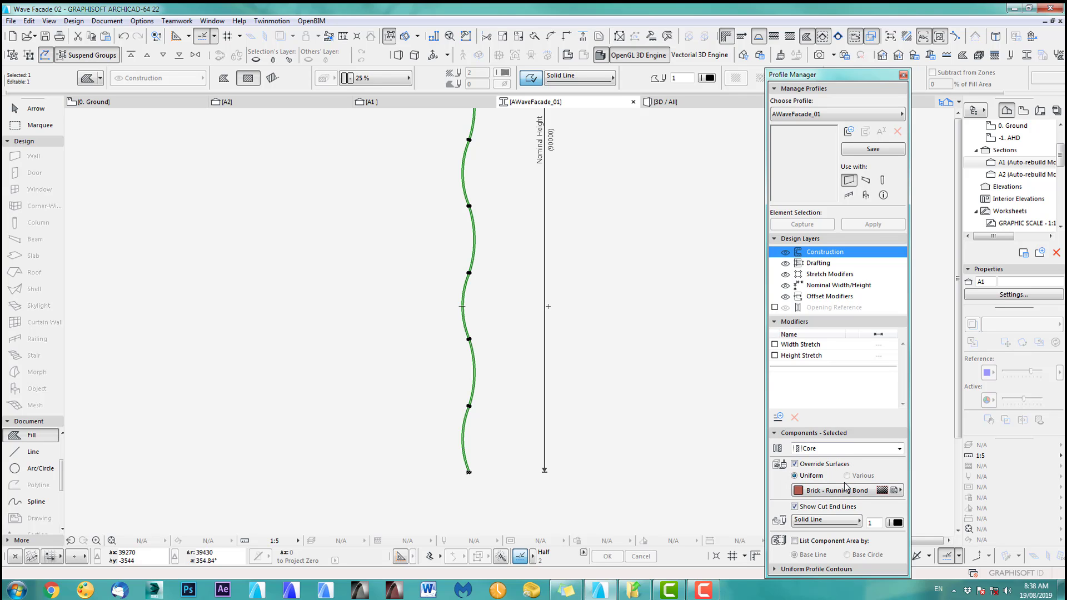
pyautogui.click(822, 492)
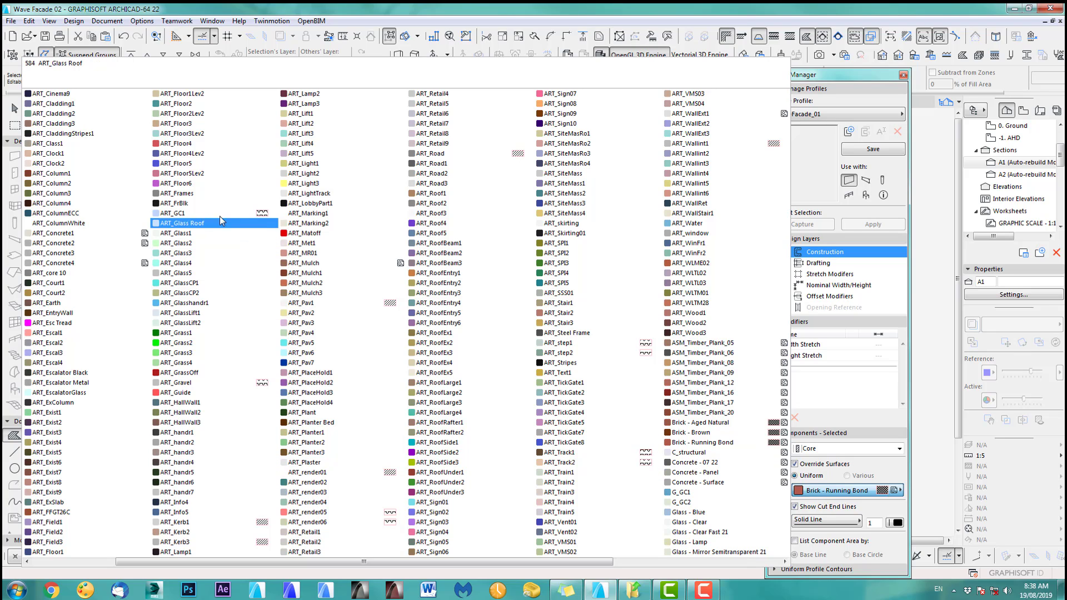
pyautogui.click(184, 204)
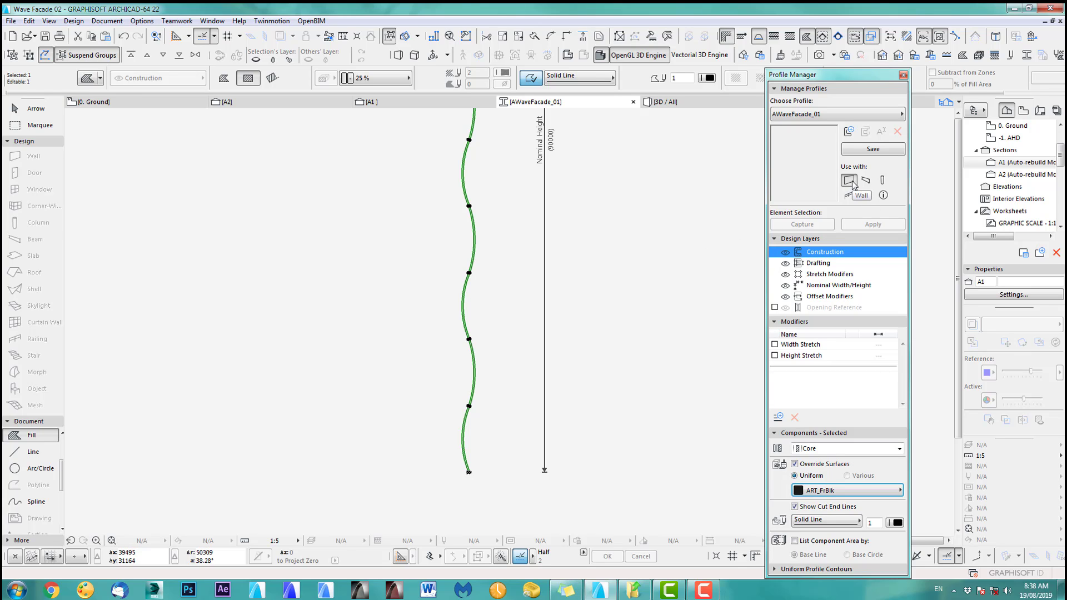
pyautogui.click(874, 151)
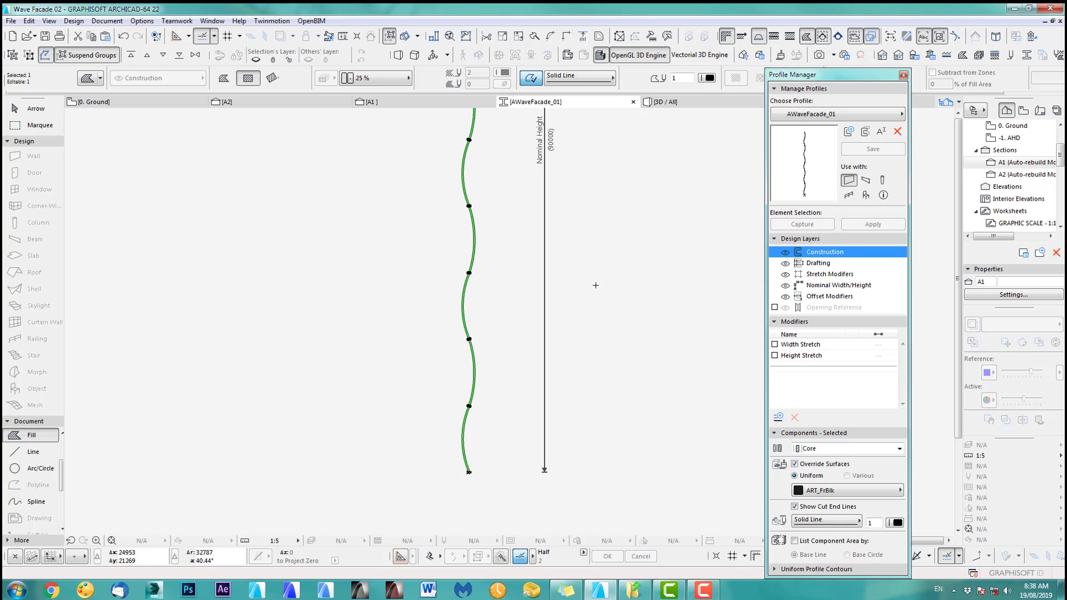
# Duplicate the AWaveFacade_01 profile under the name AWaveFacade_01 Glass
pyautogui.click(866, 132)
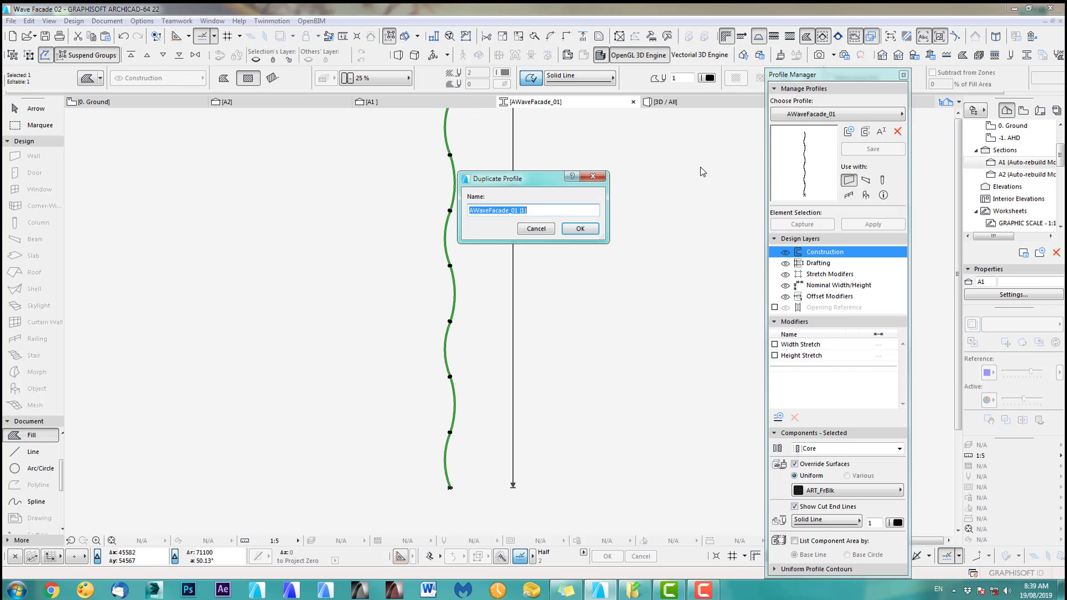
pyautogui.click(523, 211)
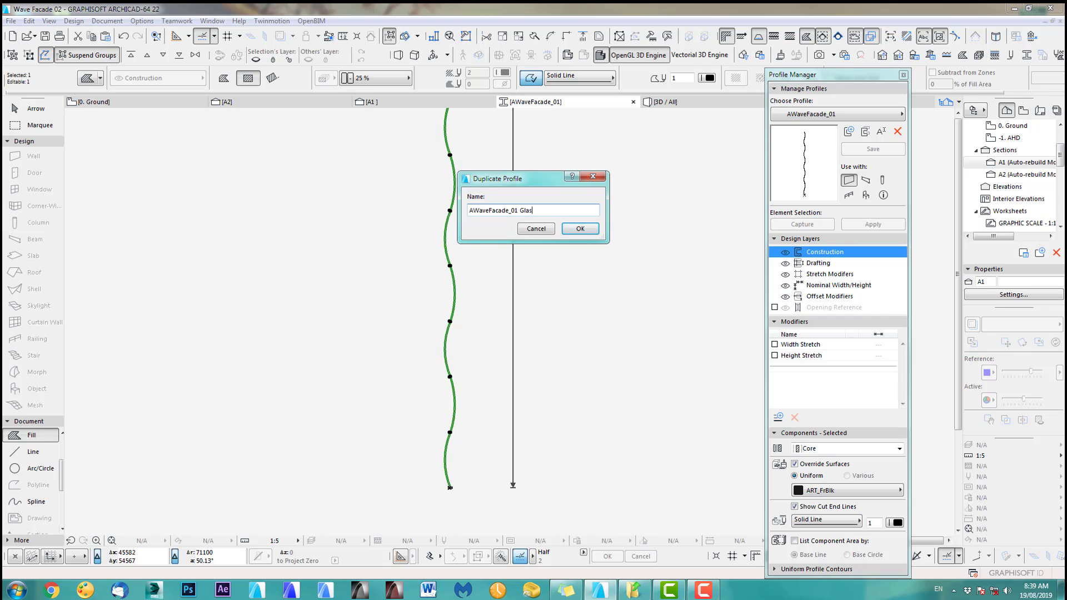
pyautogui.click(580, 229)
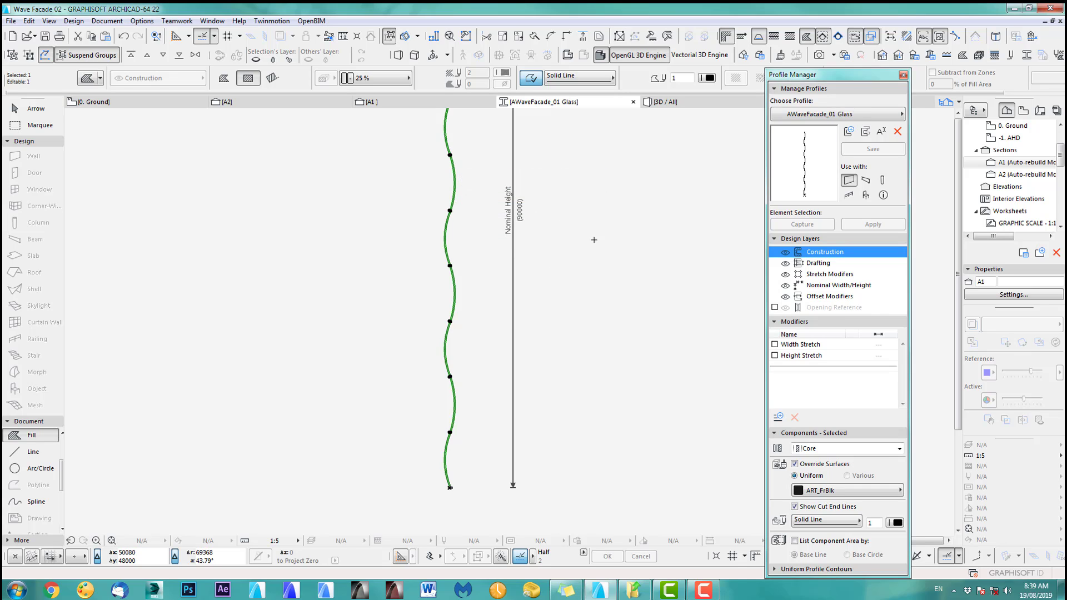
# Set the surface override of the glass profile's wave strip to ART_Glass1
pyautogui.scroll(5, 452, 501)
pyautogui.moveTo(458, 449); pyautogui.dragTo(456, 364, button='middle')
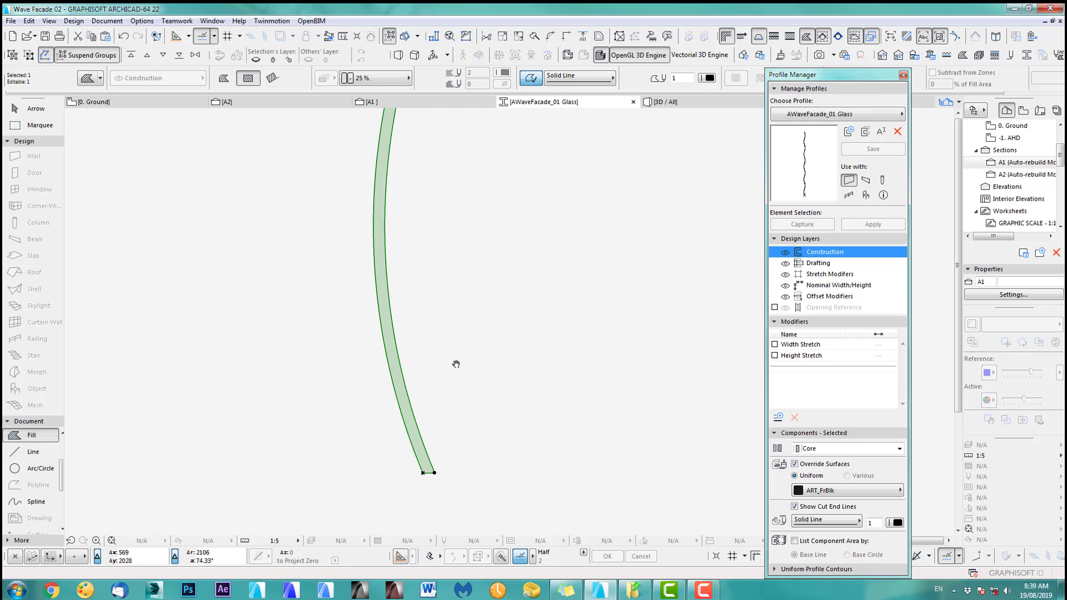
pyautogui.click(812, 492)
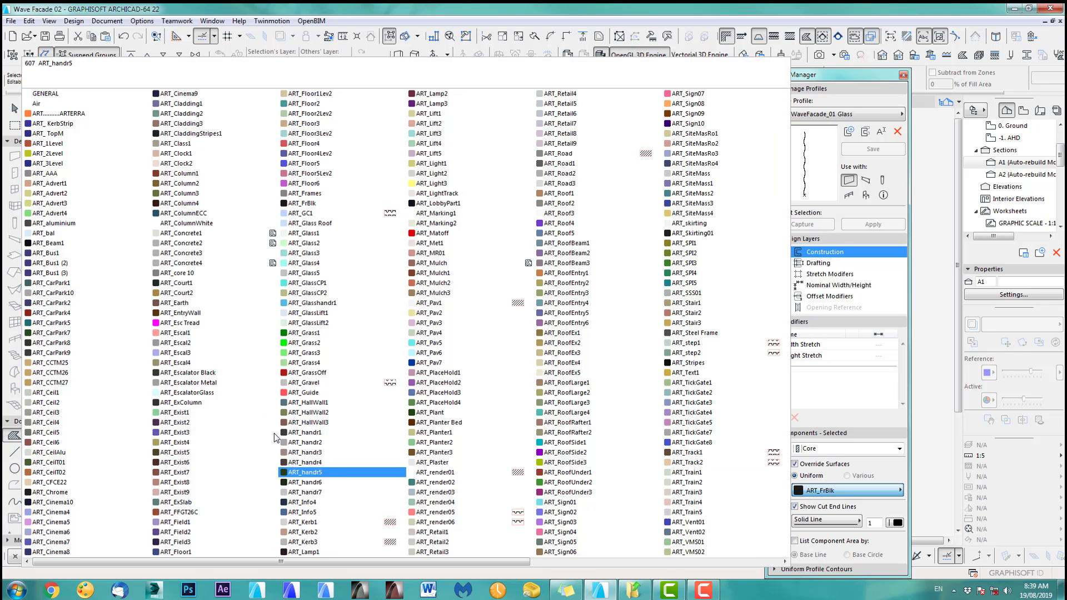
pyautogui.click(315, 234)
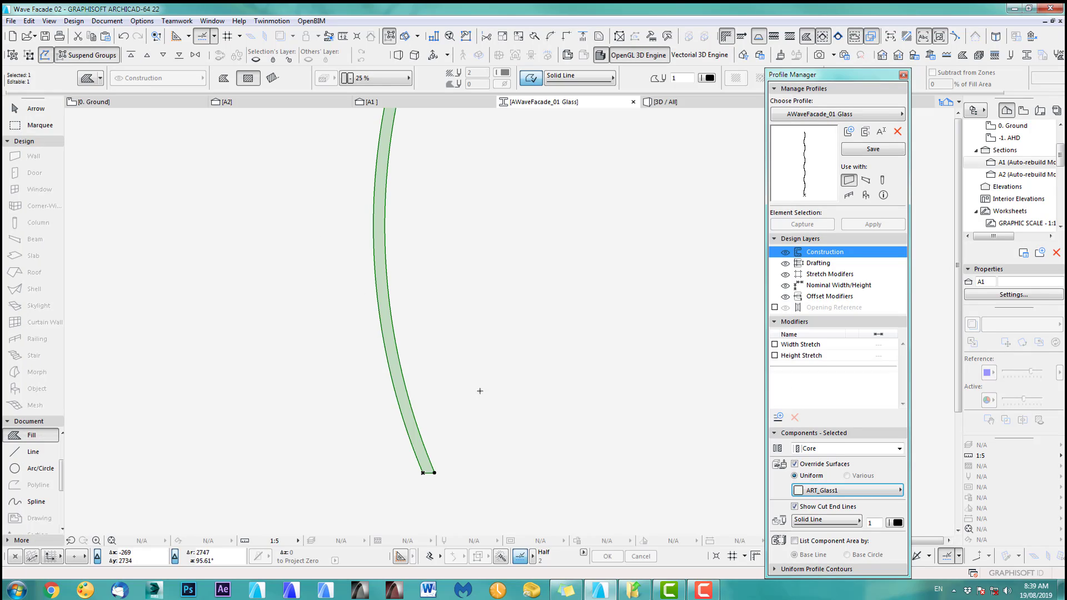
# Offset all edges of the glass wave strip inward by about 63 mm to make it thinner
pyautogui.press('Escape')
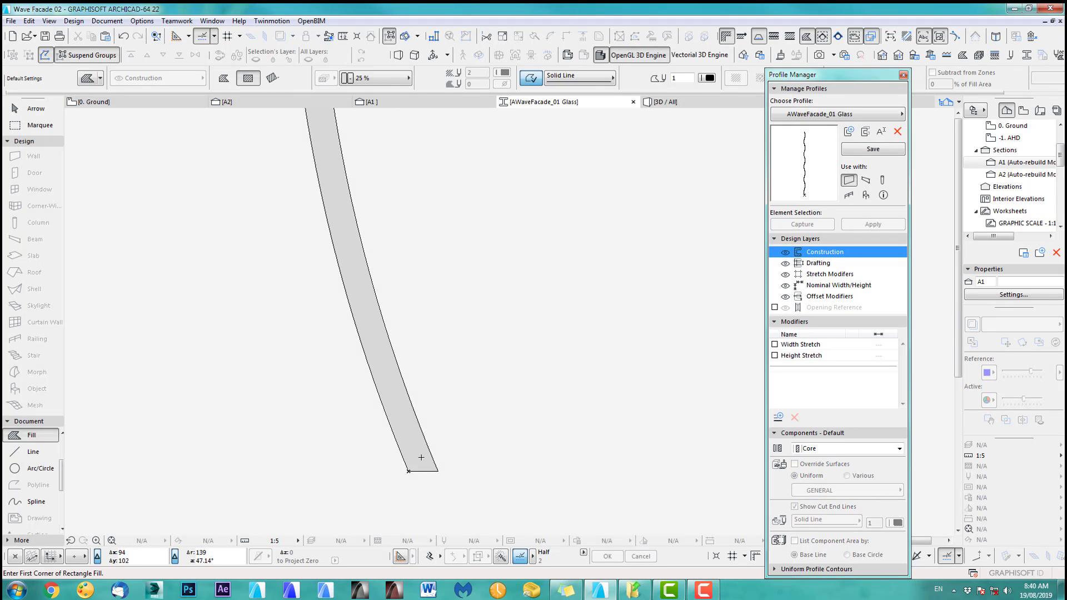
pyautogui.keyDown('shift'); pyautogui.click(421, 458); pyautogui.keyUp('shift')
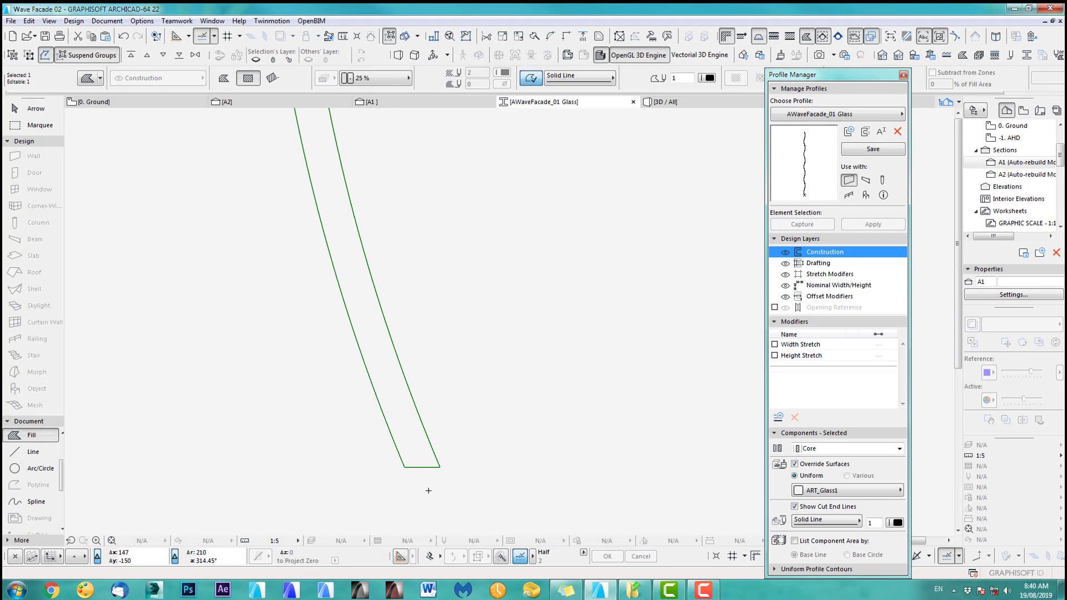
pyautogui.click(443, 467)
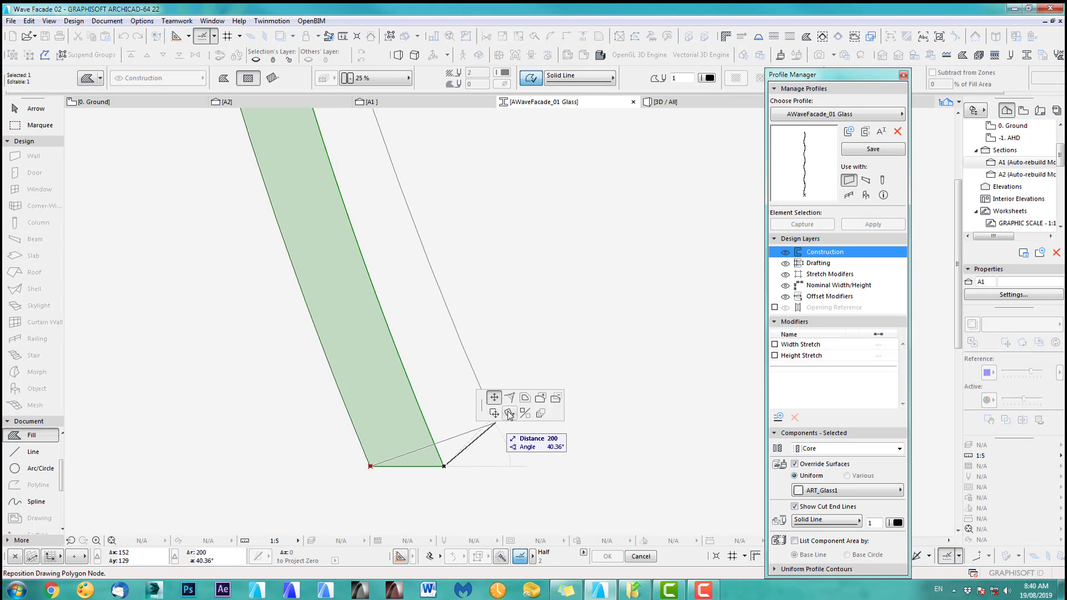
pyautogui.click(524, 397)
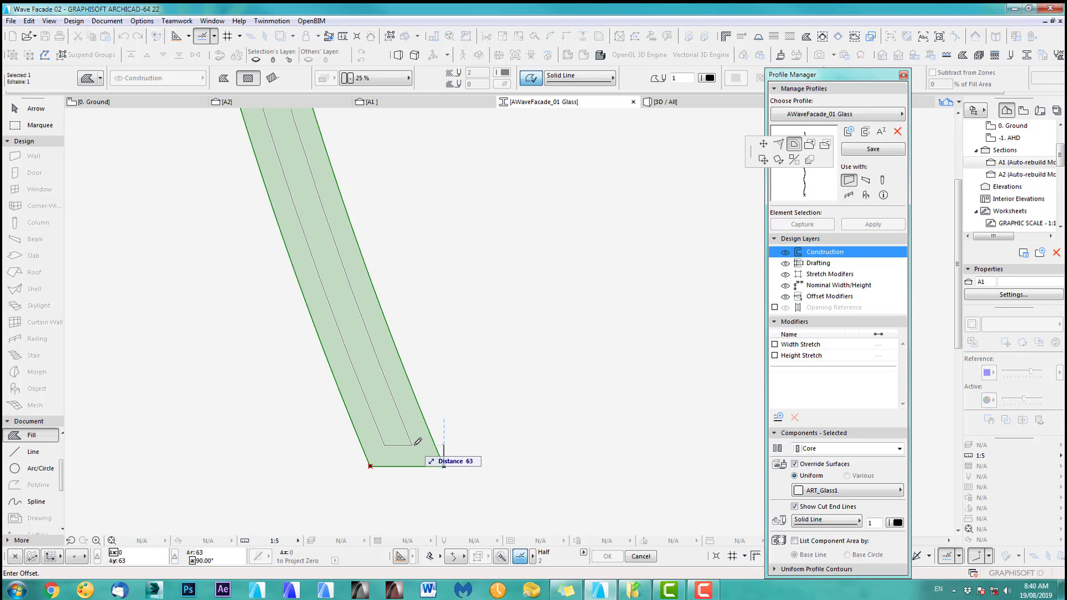
pyautogui.click(417, 442)
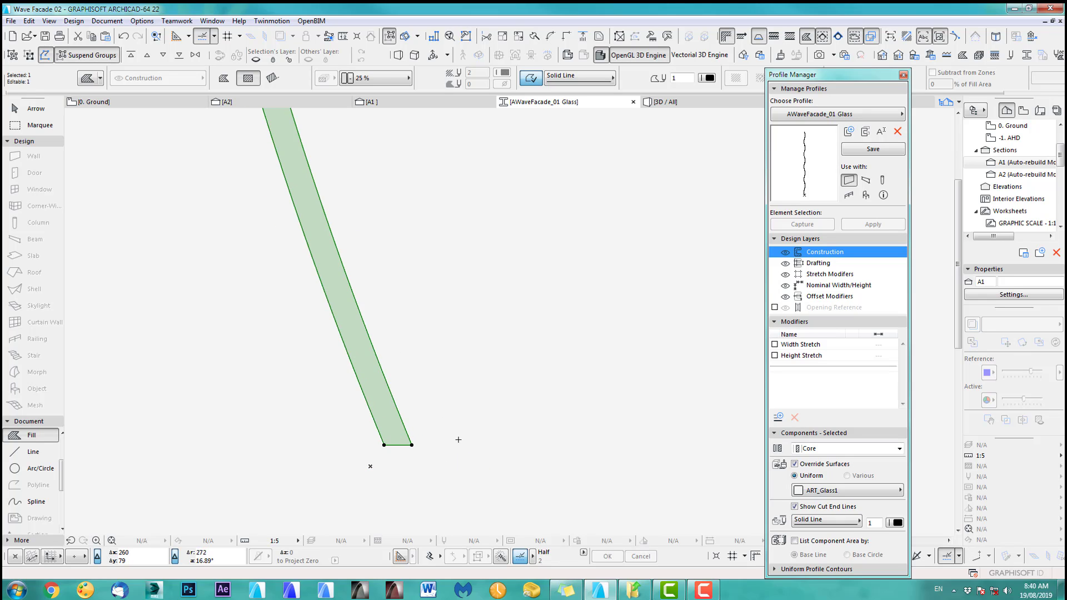
# Offset the lower end edge of the glass wave strip outward by about 63 mm to the profile origin's level
pyautogui.click(397, 445)
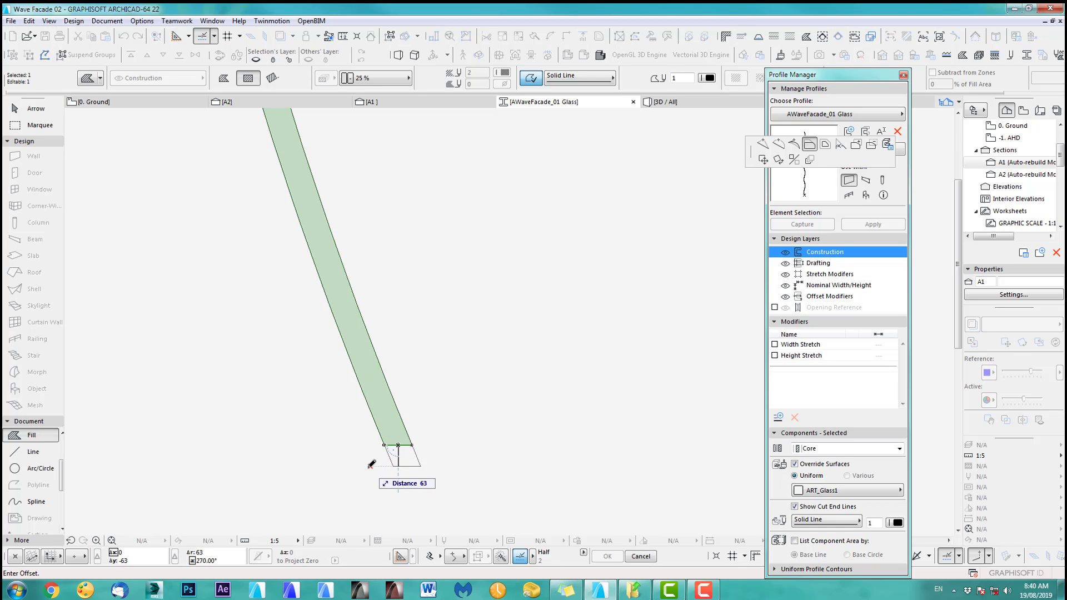
pyautogui.write('75')
pyautogui.press('Return')
pyautogui.scroll(-10, 445, 513)
pyautogui.moveTo(467, 386); pyautogui.dragTo(448, 529, button='middle')
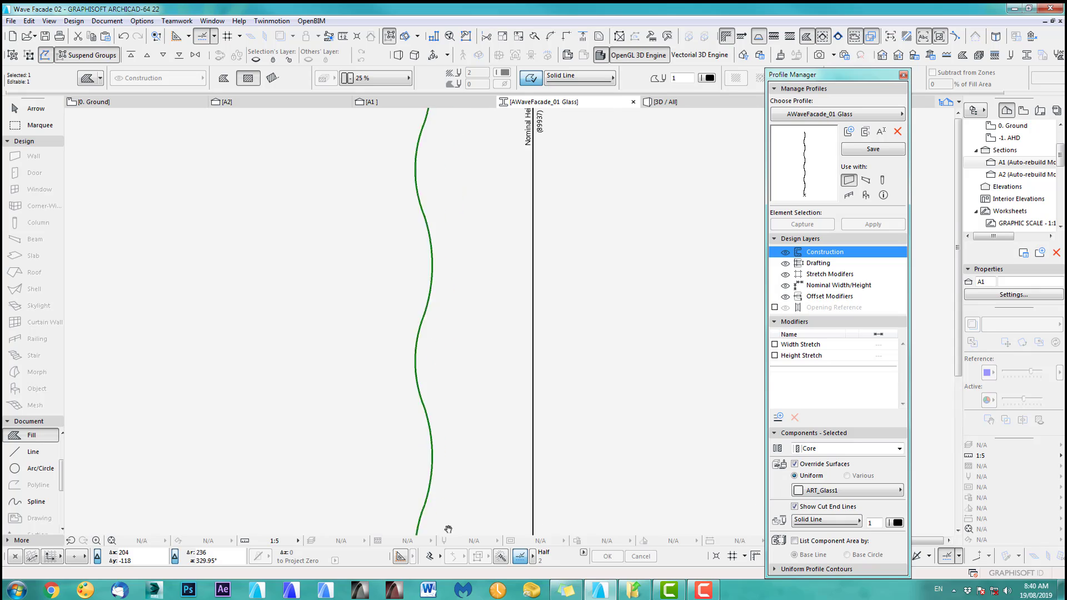
# Deselect the glass wave strip and save the AWaveFacade_01 Glass profile
pyautogui.scroll(-3, 441, 312)
pyautogui.moveTo(436, 119); pyautogui.dragTo(441, 295, button='middle')
pyautogui.scroll(3, 440, 231)
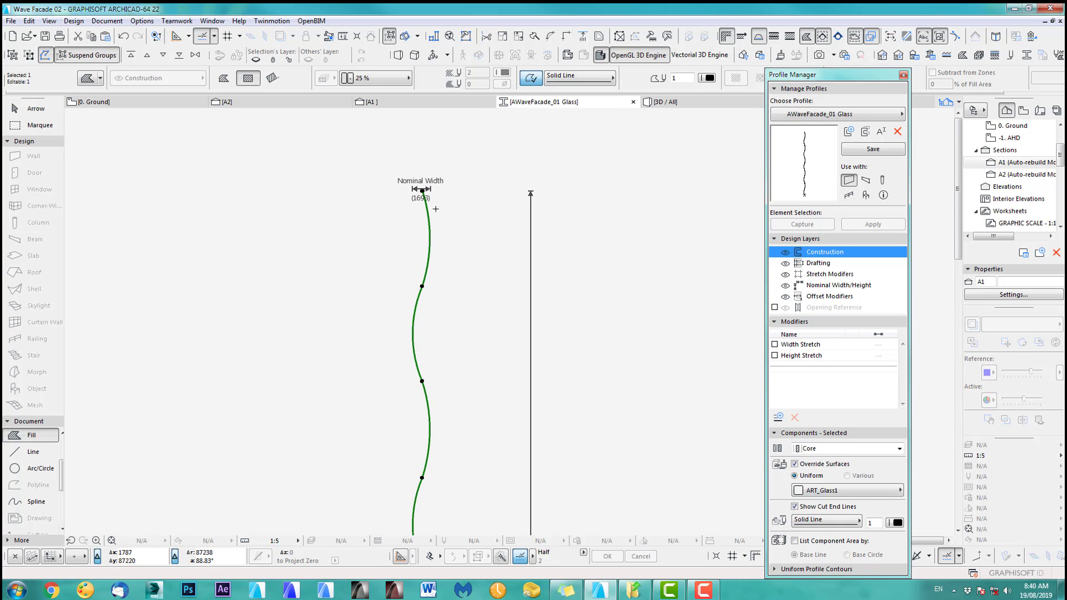
pyautogui.scroll(5, 436, 209)
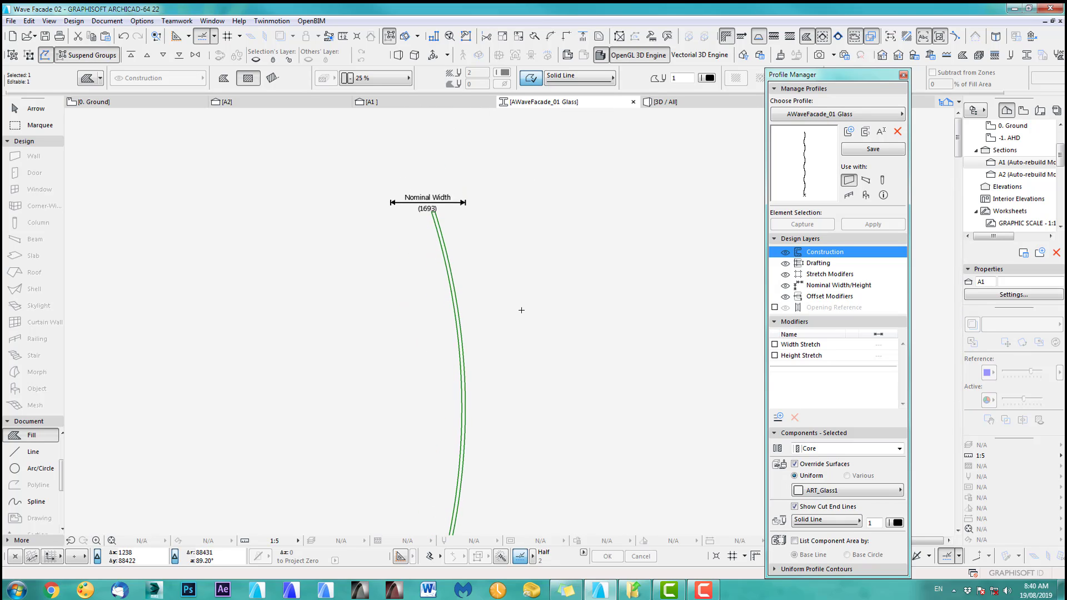
pyautogui.scroll(-5, 522, 311)
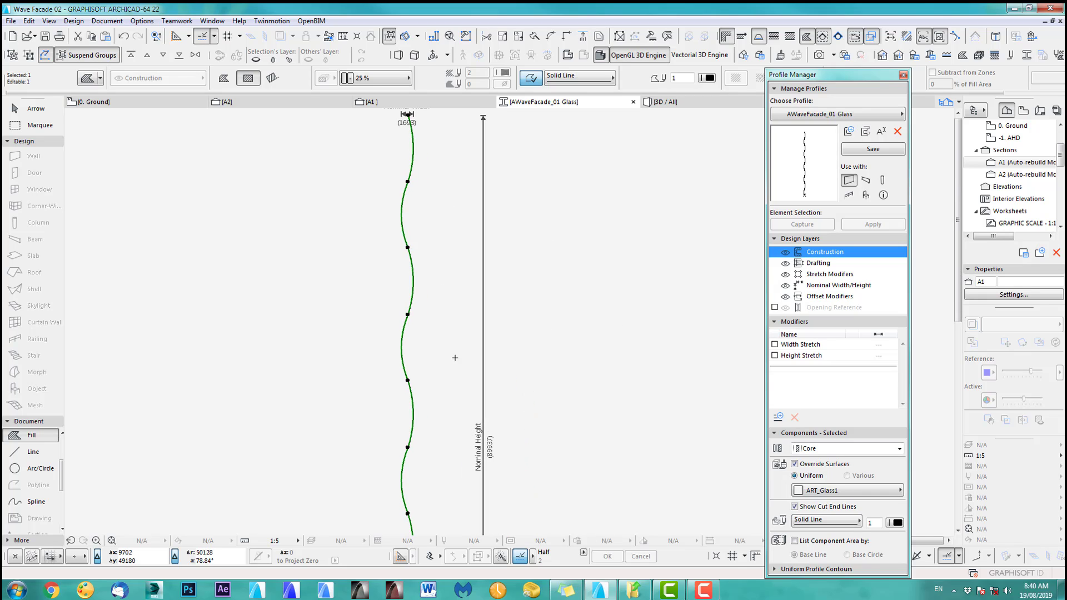
pyautogui.moveTo(455, 307); pyautogui.dragTo(491, 446, button='middle')
pyautogui.scroll(-2, 556, 261)
pyautogui.moveTo(554, 261); pyautogui.dragTo(524, 159, button='middle')
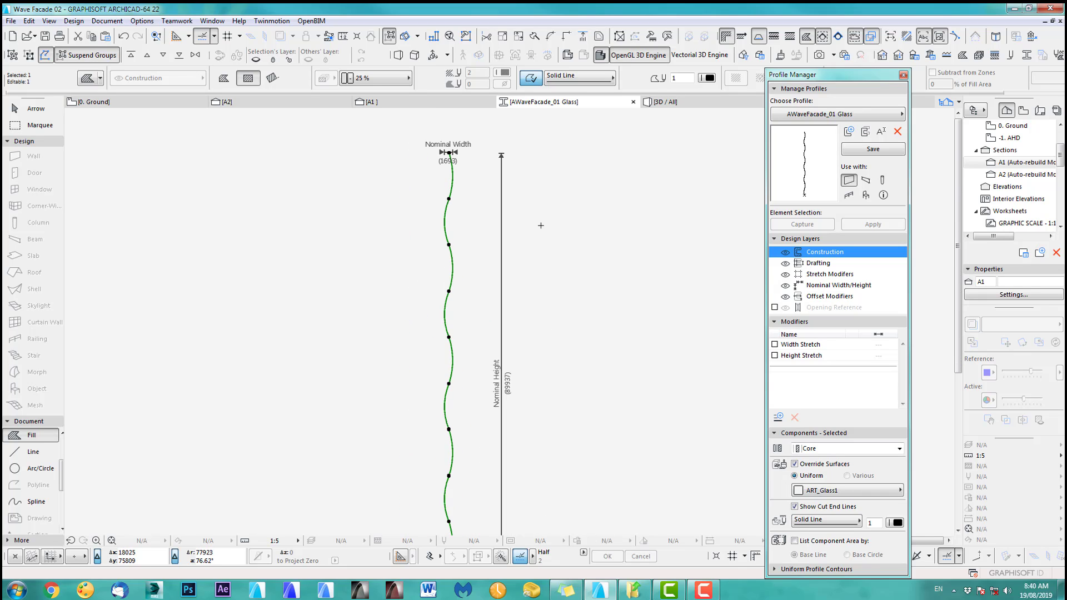
pyautogui.scroll(-1, 546, 272)
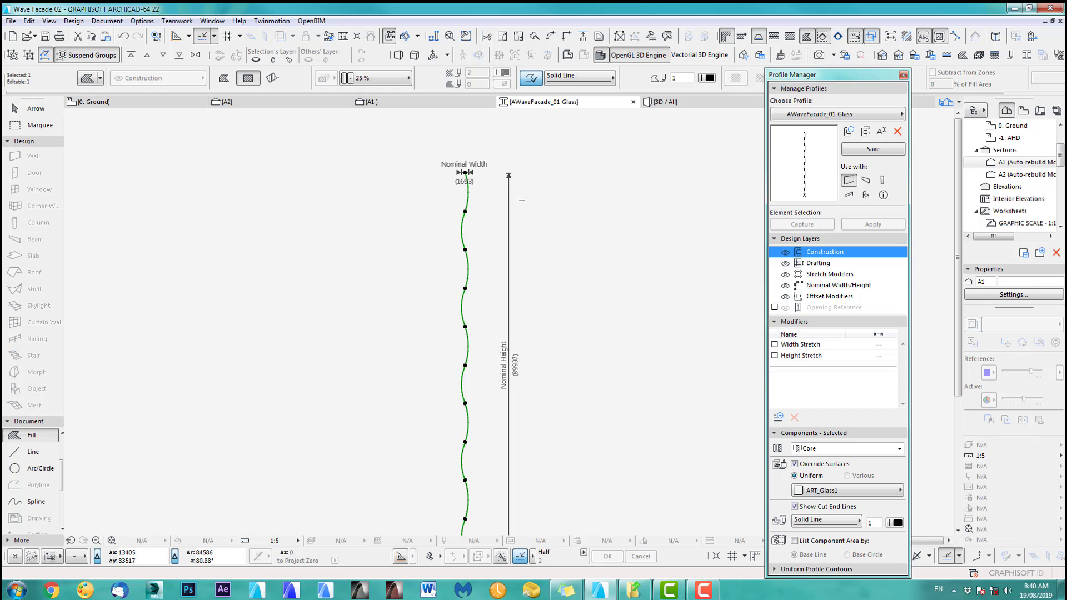
pyautogui.press('Escape')
pyautogui.click(851, 150)
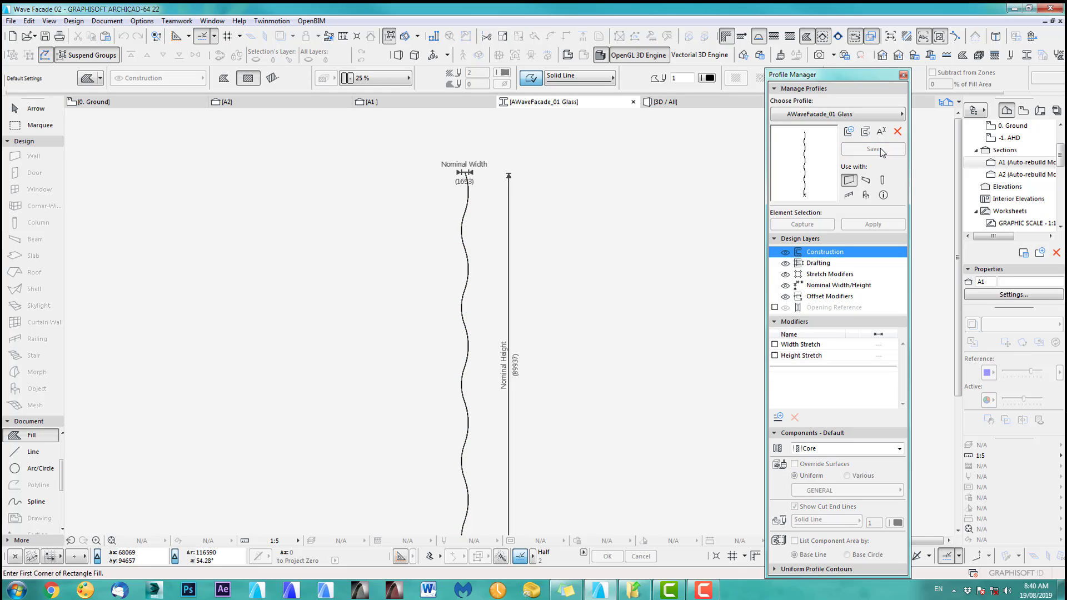
# Copy the wave strip from the AWaveFacade_01 profile and paste it at its original location in AWaveFacade_01 Glass
pyautogui.click(851, 115)
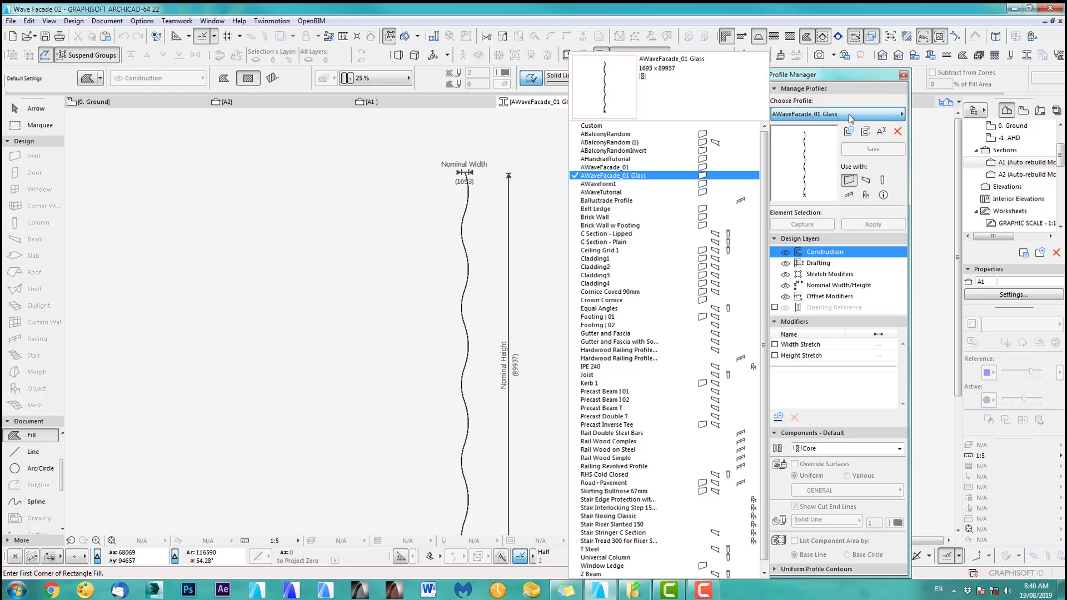
pyautogui.click(658, 167)
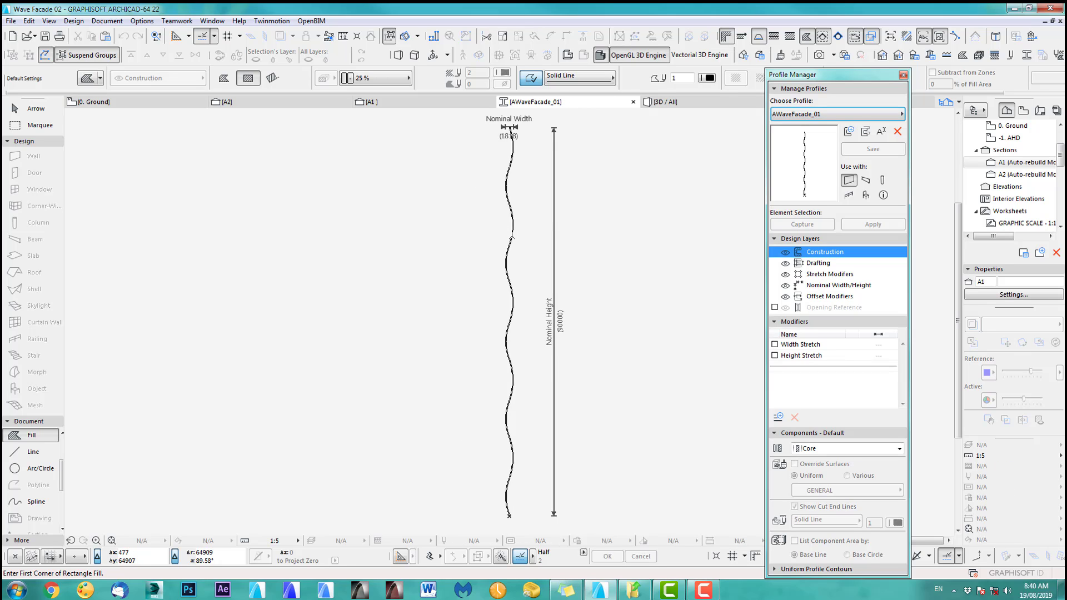
pyautogui.click(512, 237)
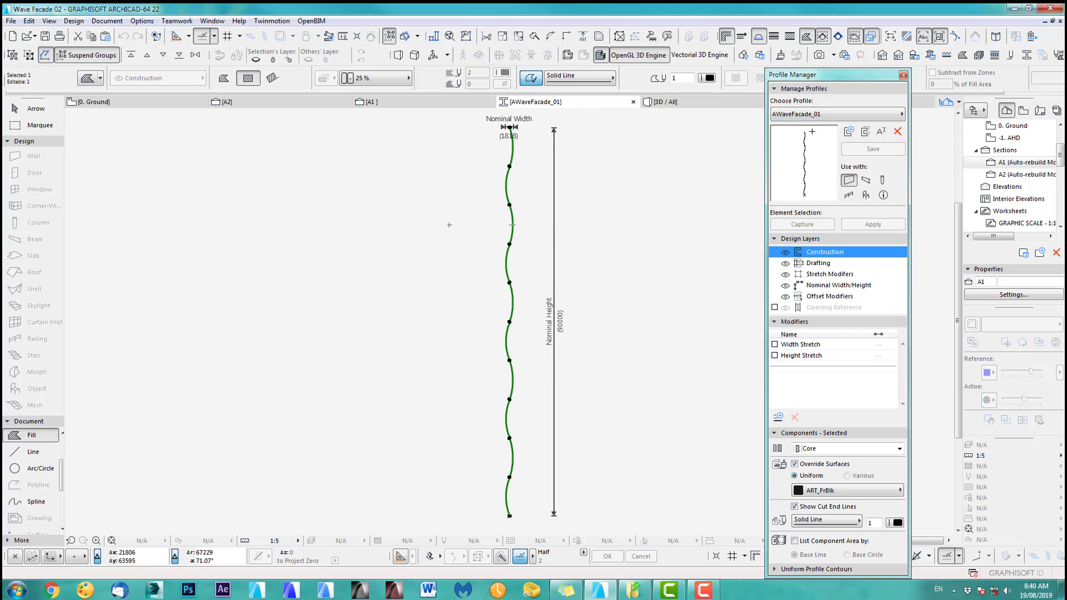
pyautogui.click(830, 116)
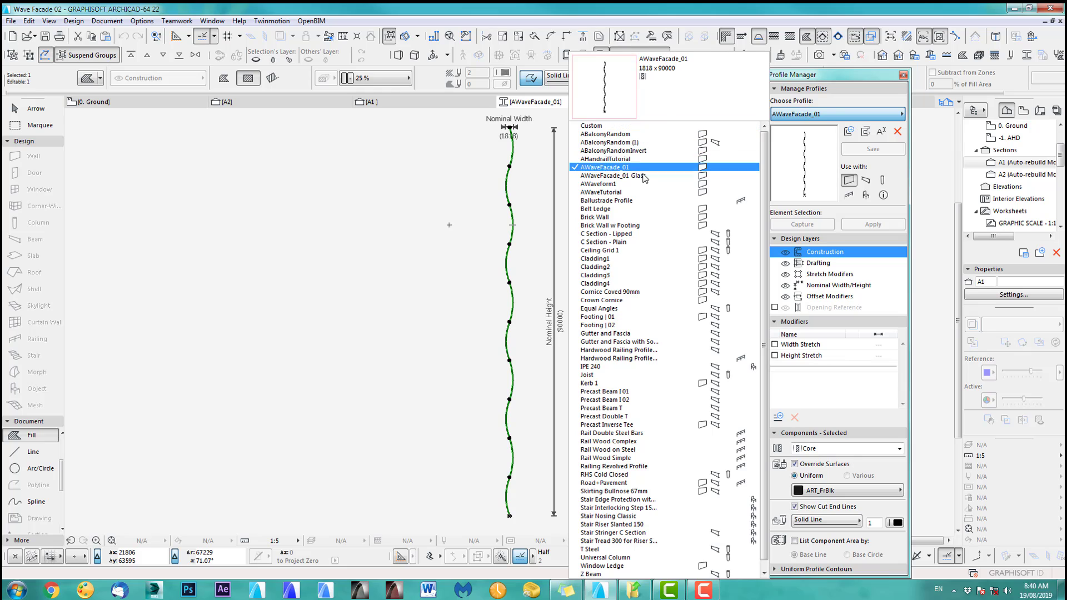
pyautogui.click(662, 179)
pyautogui.scroll(-2, 529, 246)
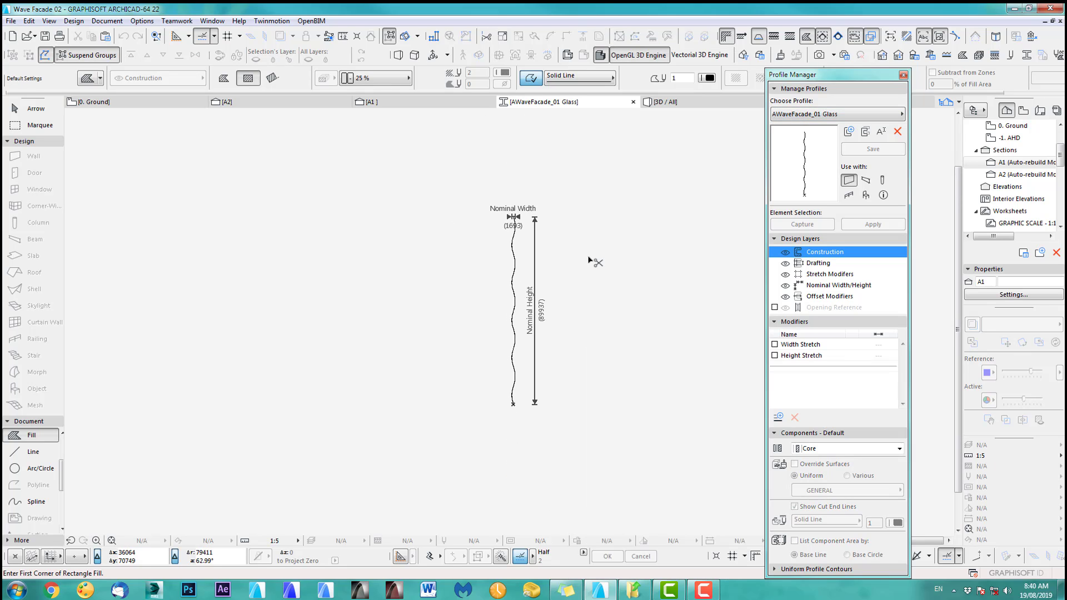
pyautogui.hotkey('ctrl', 'v')
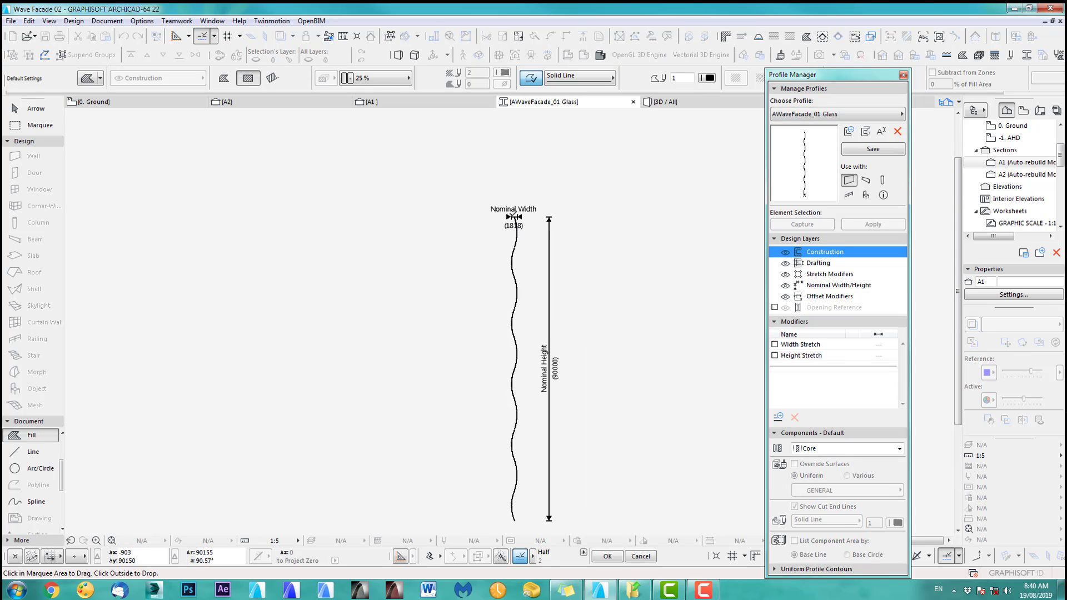
pyautogui.scroll(1, 511, 219)
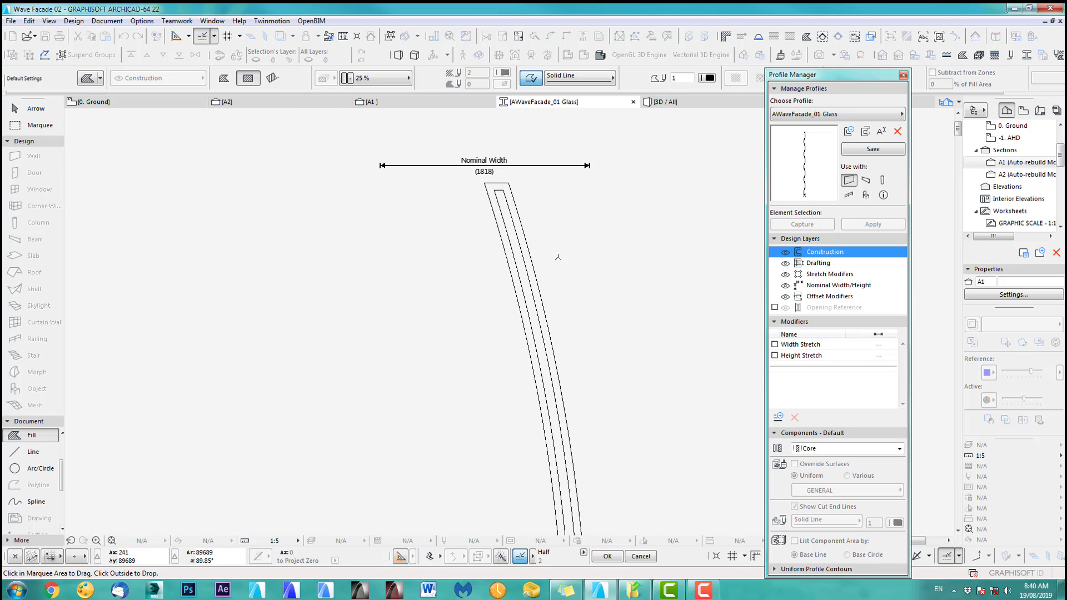
pyautogui.click(201, 234)
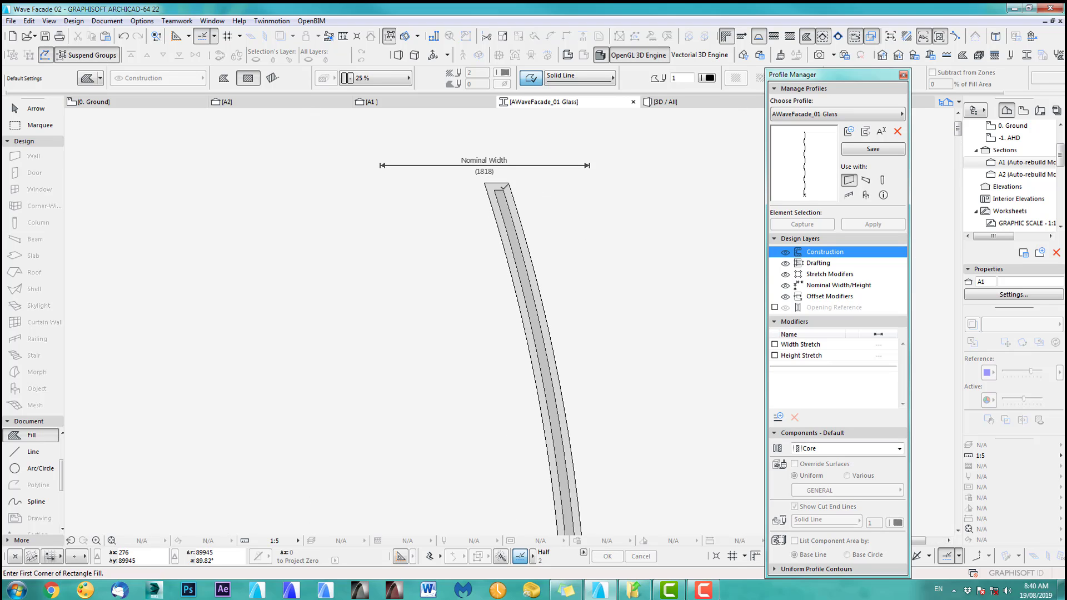
# Offset the upper end edge of the glass strip outward to align with the top of the pasted frame strip
pyautogui.scroll(1, 502, 183)
pyautogui.scroll(1, 503, 182)
pyautogui.click(501, 174)
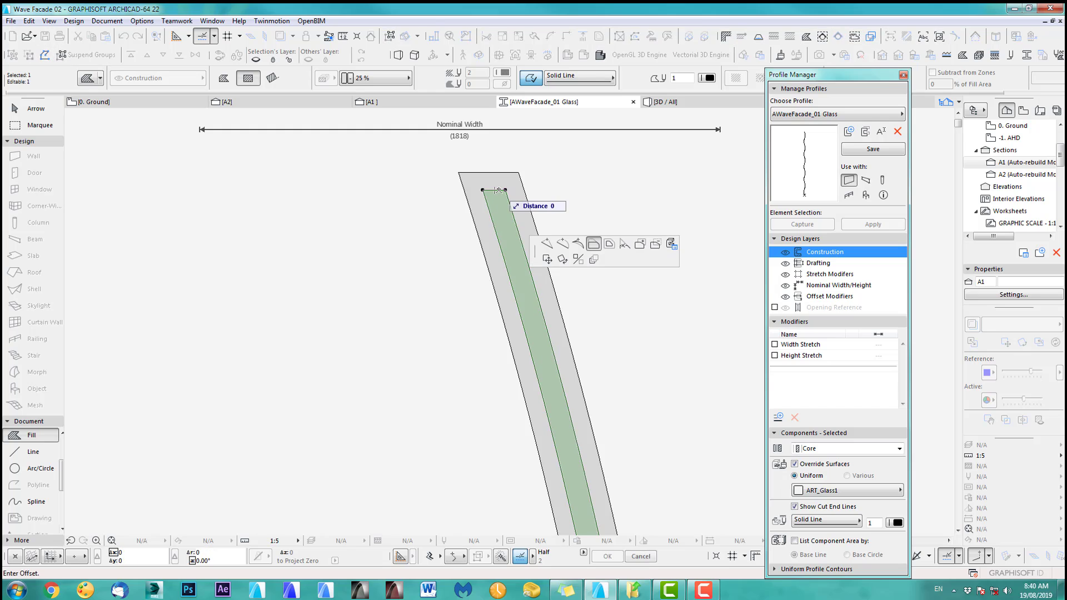
pyautogui.click(515, 173)
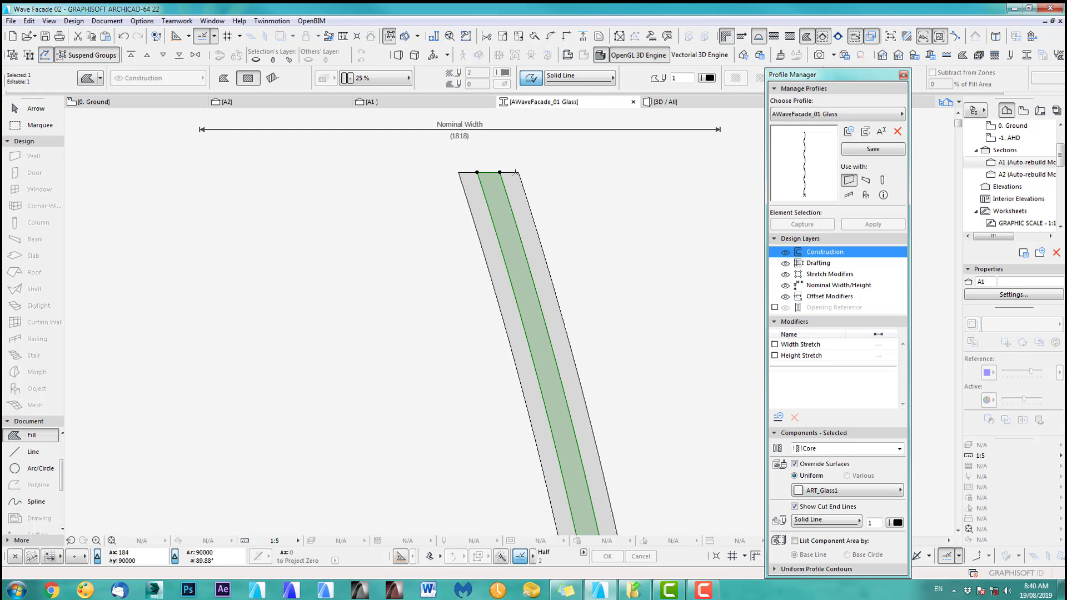
# Delete the pasted frame strip from the glass profile and save AWaveFacade_01 Glass
pyautogui.press('Escape')
pyautogui.keyDown('shift'); pyautogui.click(519, 172); pyautogui.keyUp('shift')
pyautogui.press('Delete')
pyautogui.scroll(-9, 444, 178)
pyautogui.moveTo(469, 252); pyautogui.dragTo(464, 197, button='middle')
pyautogui.scroll(-3, 472, 431)
pyautogui.moveTo(474, 422); pyautogui.dragTo(483, 333, button='middle')
pyautogui.click(858, 152)
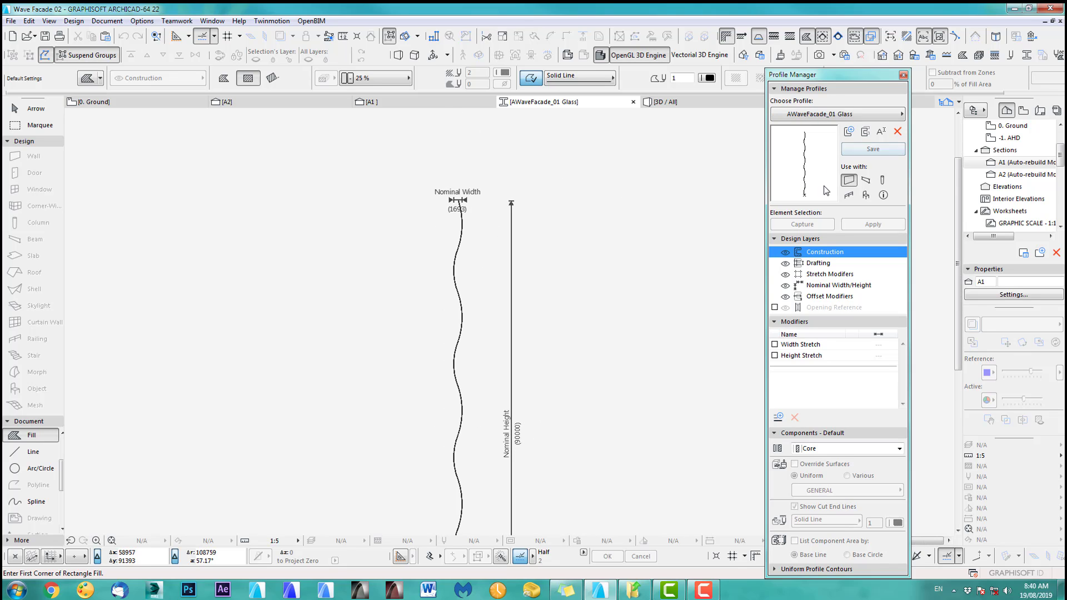
# Return to the 0. Ground floor plan showing the building slab and section markers
pyautogui.moveTo(508, 414); pyautogui.dragTo(526, 313, button='middle')
pyautogui.scroll(-2, 525, 313)
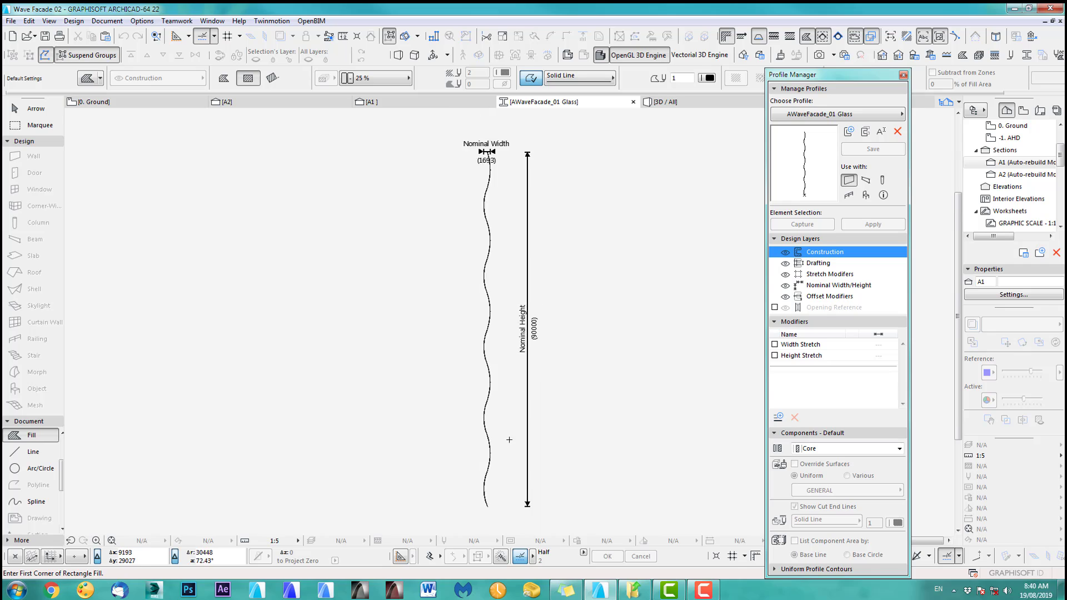
pyautogui.scroll(-1, 509, 440)
pyautogui.moveTo(505, 437); pyautogui.dragTo(481, 411, button='middle')
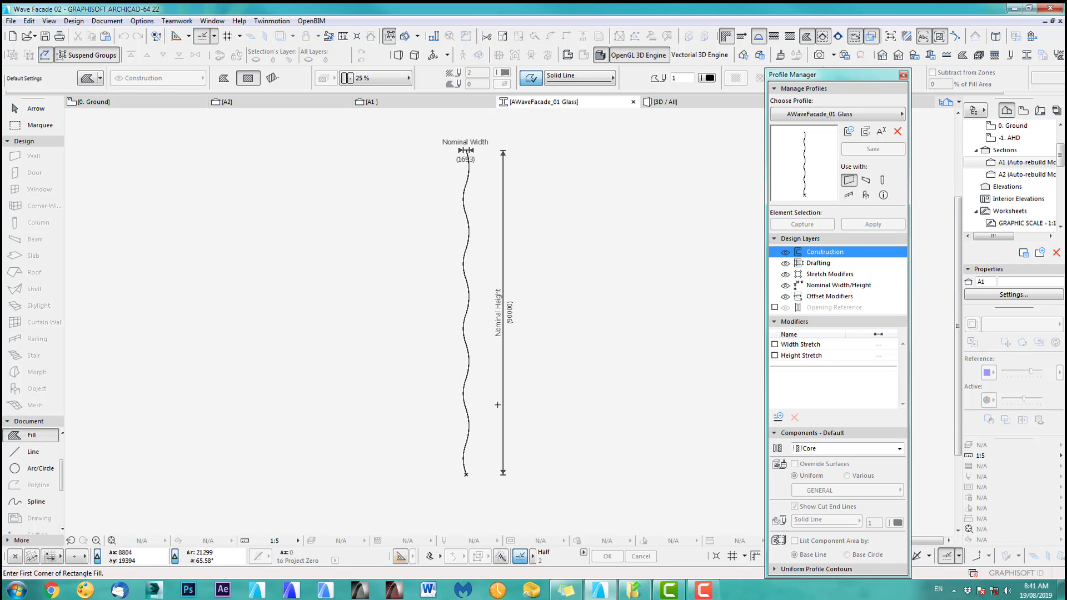
pyautogui.press('F2')
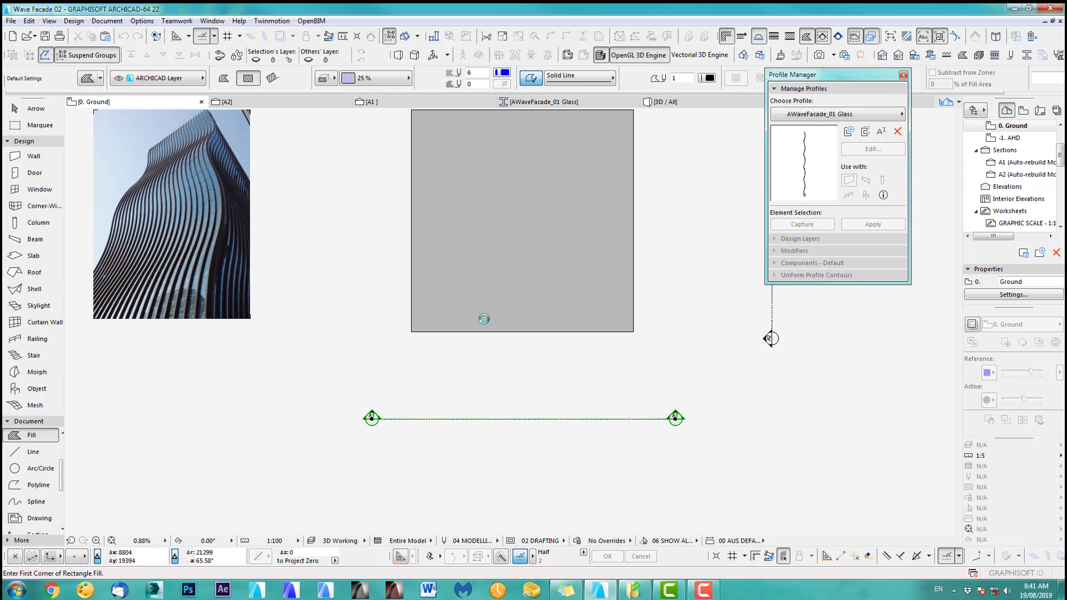
pyautogui.moveTo(496, 298); pyautogui.dragTo(558, 353, button='middle')
pyautogui.scroll(-2, 569, 365)
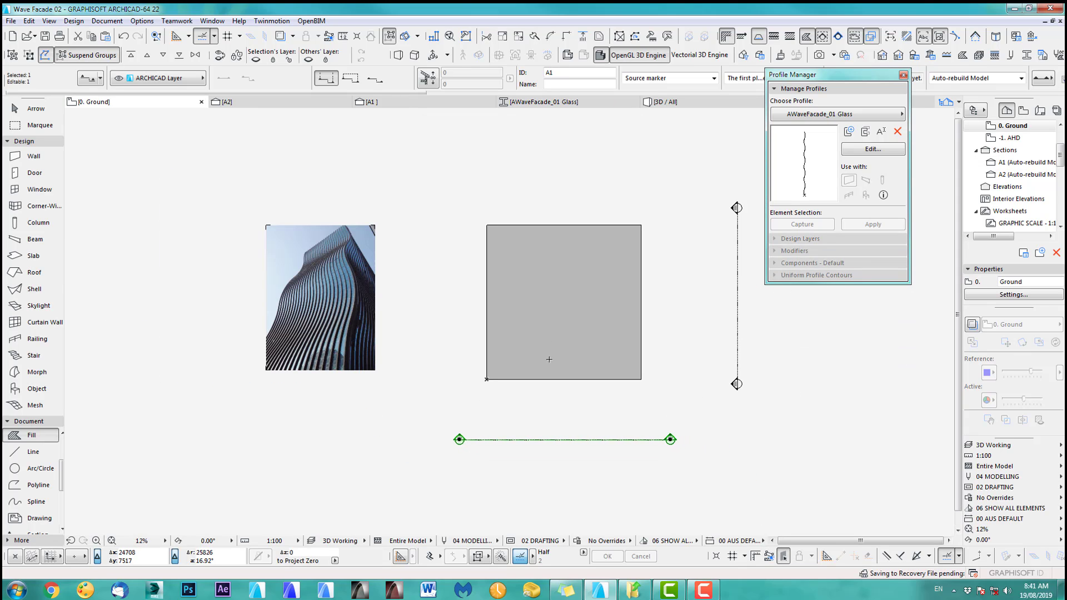
# Set the default wall structure to a complex profile using AWaveFacade_01
pyautogui.doubleClick(47, 158)
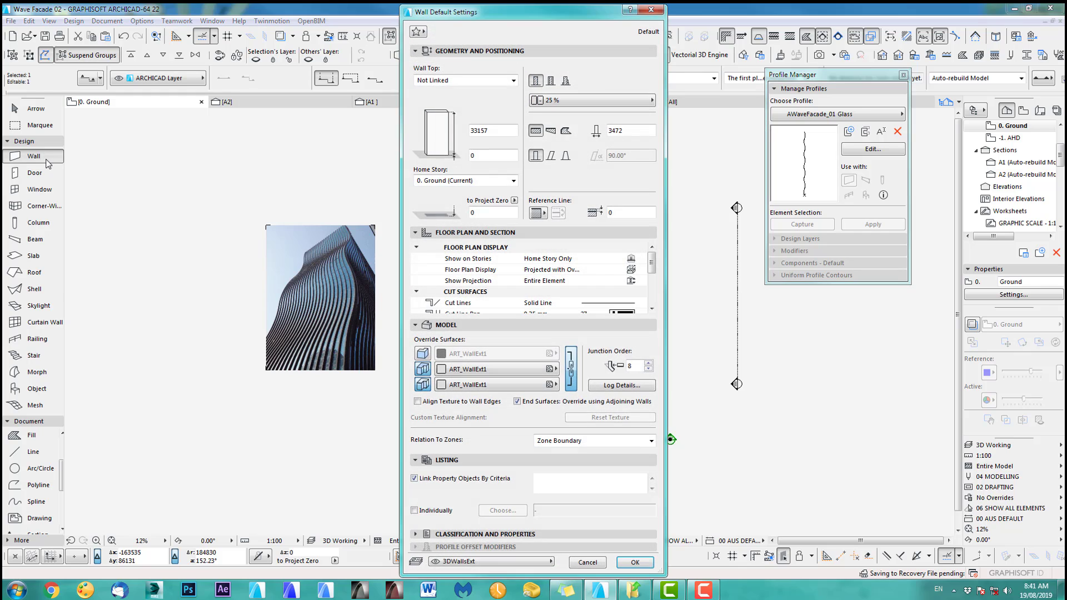
pyautogui.click(564, 83)
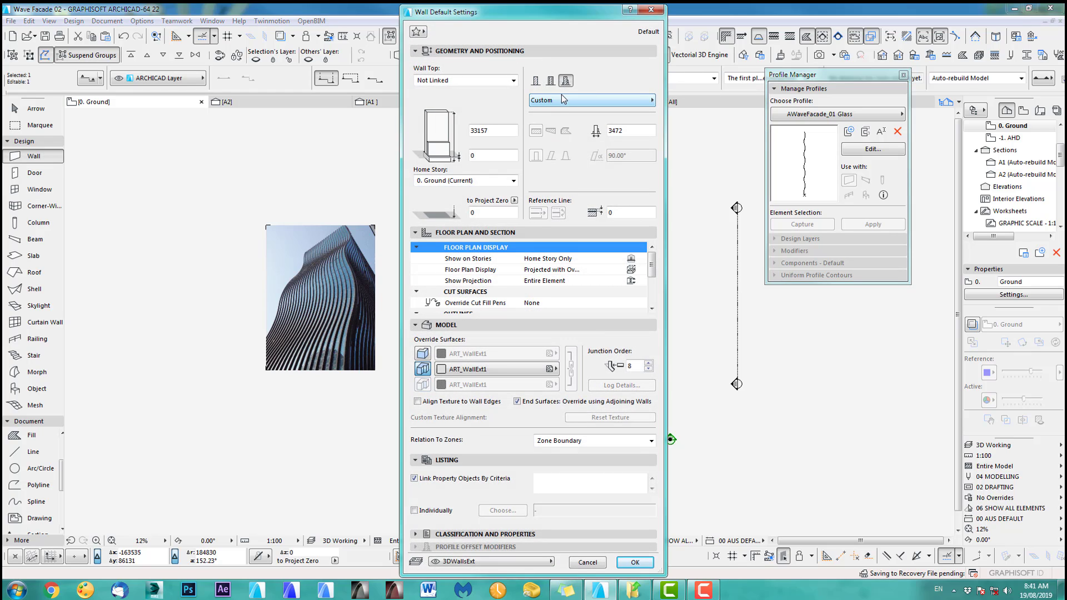
pyautogui.click(562, 99)
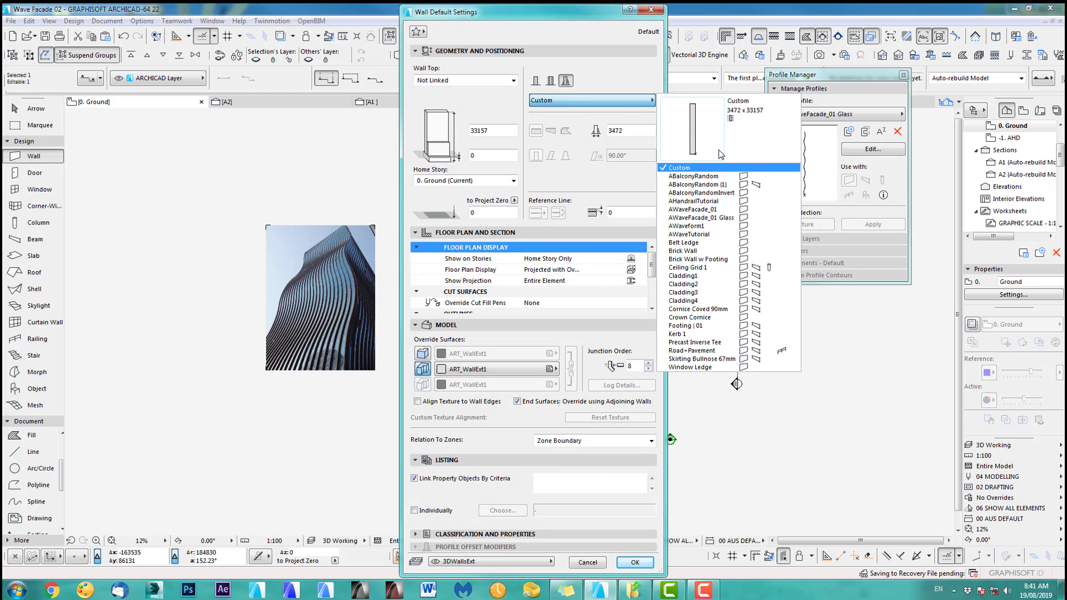
pyautogui.click(704, 210)
# Override the default wall's surfaces with ART_FrBlk
pyautogui.click(422, 370)
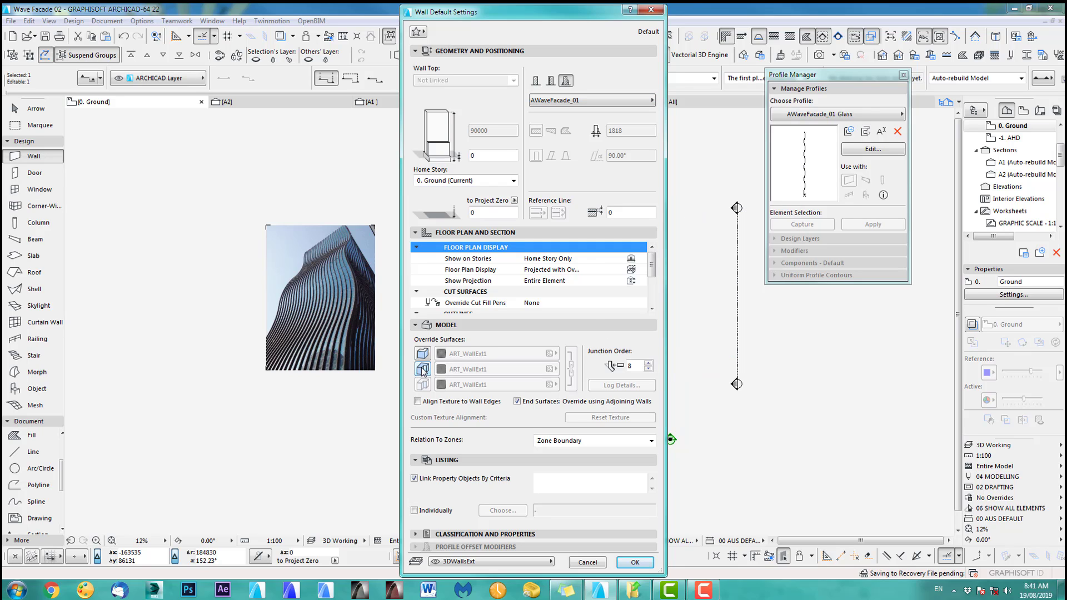
pyautogui.click(423, 370)
pyautogui.click(554, 369)
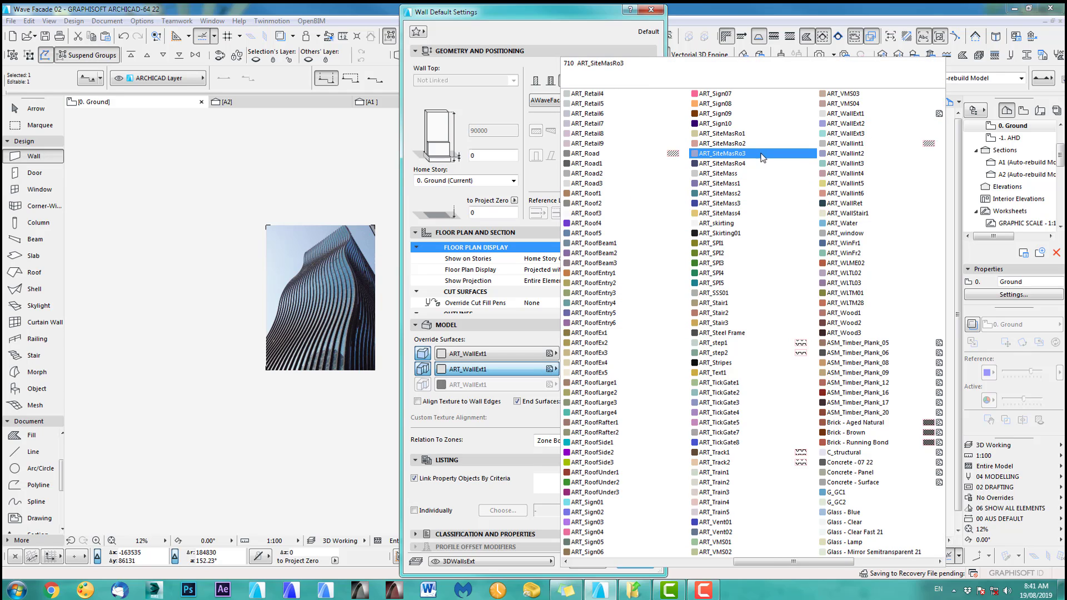
pyautogui.scroll(10, 689, 322)
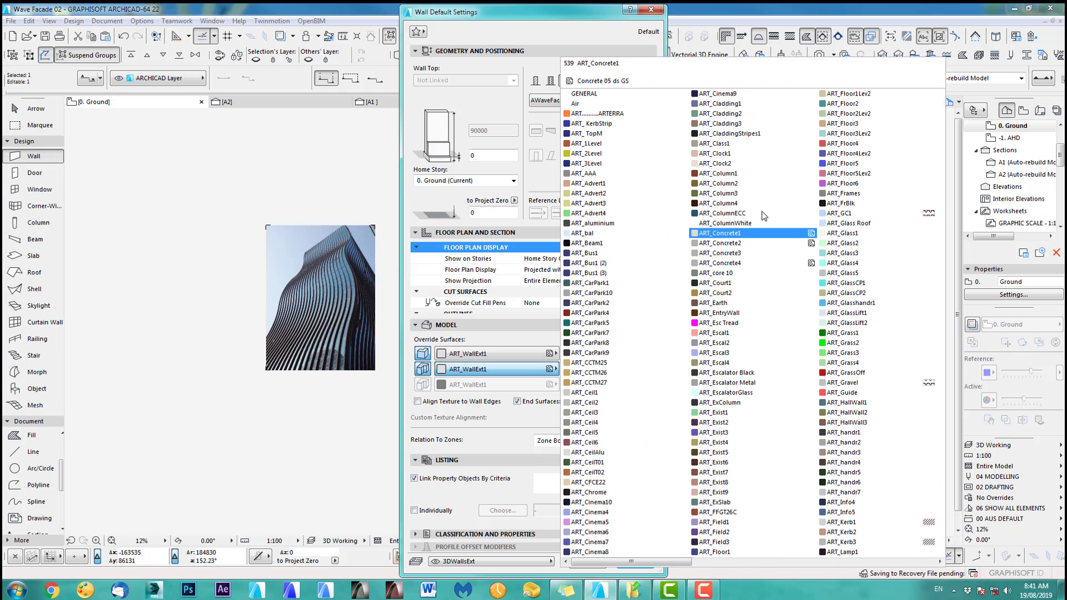
pyautogui.click(842, 204)
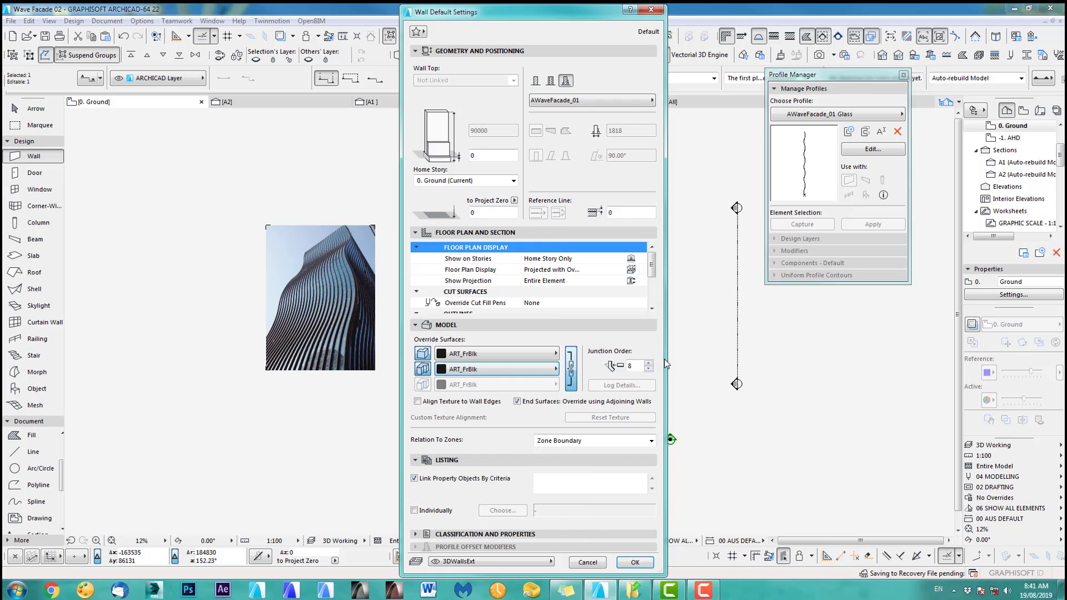
# Assign the default wall to the 3DWindowFrame layer and accept the wall settings
pyautogui.click(476, 563)
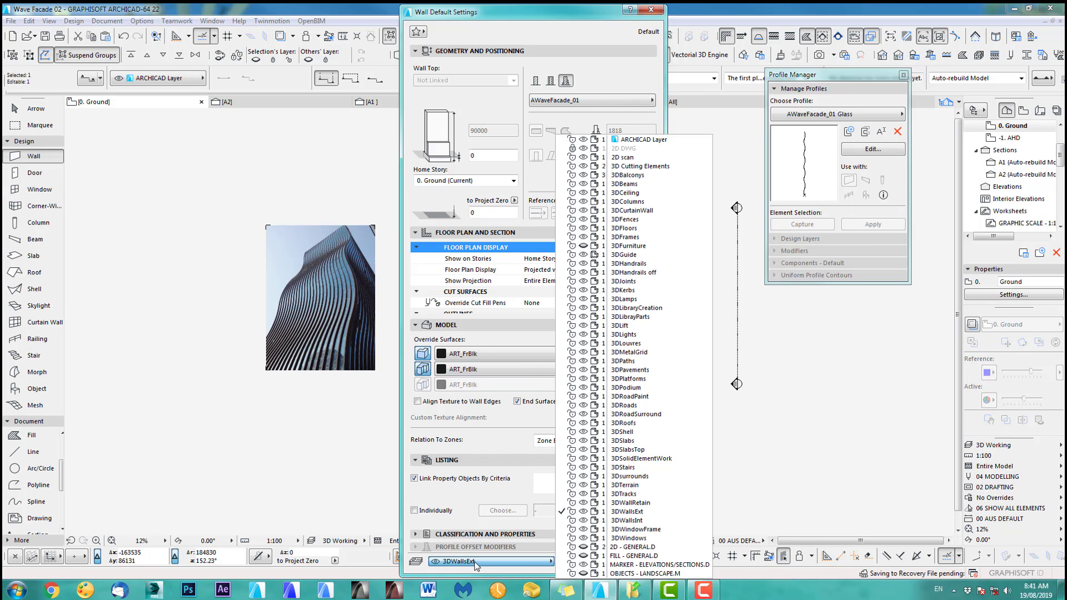
pyautogui.click(634, 529)
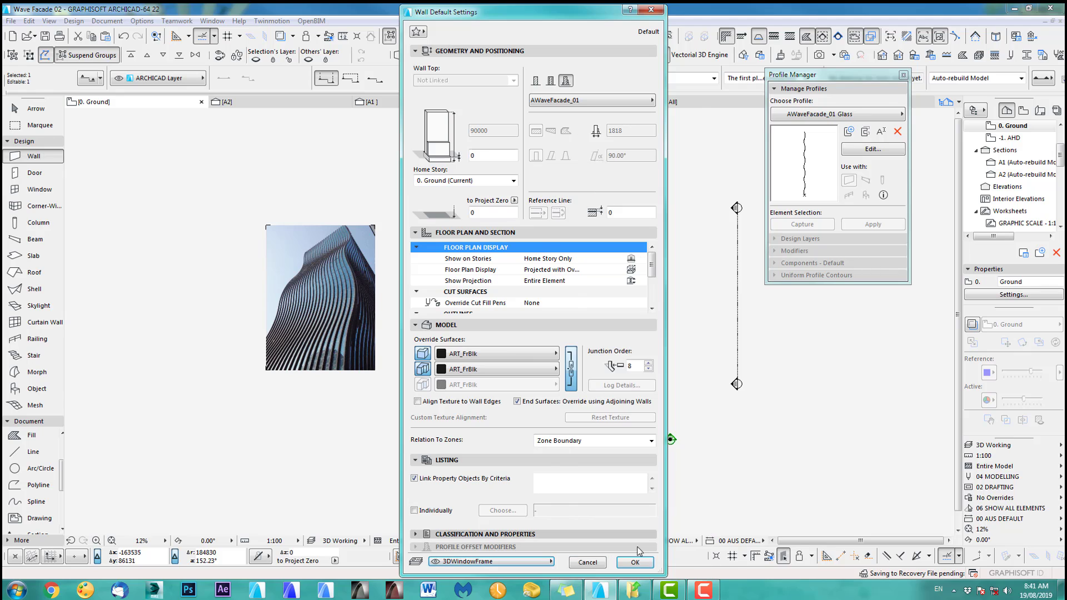
pyautogui.click(635, 563)
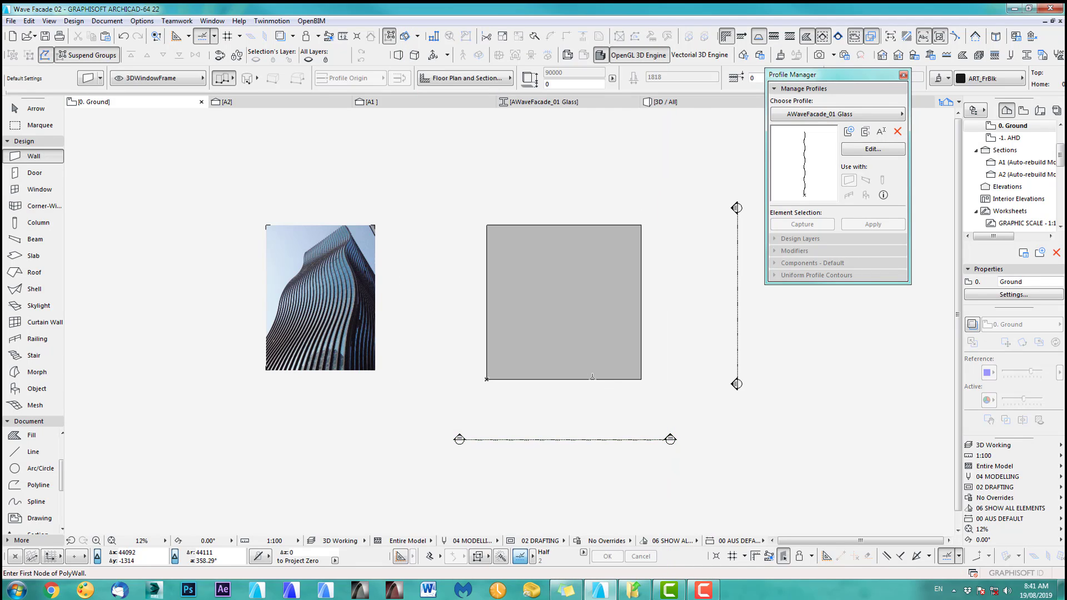
# Draw a short horizontal AWaveFacade_01 wall segment inside the slab, just above its lower edge
pyautogui.scroll(2, 545, 371)
pyautogui.click(374, 382)
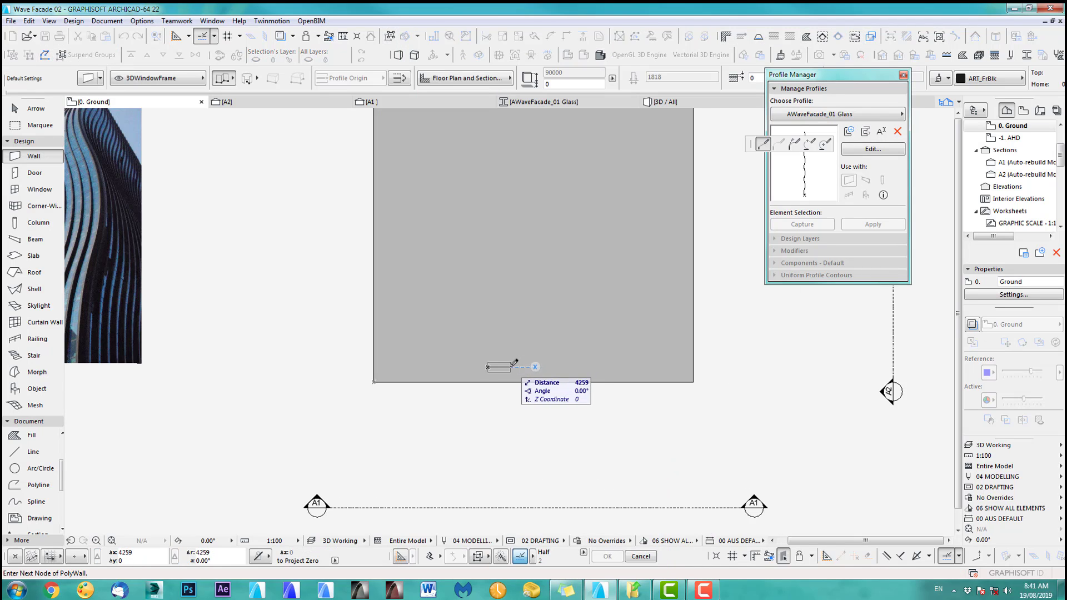
pyautogui.doubleClick(499, 367)
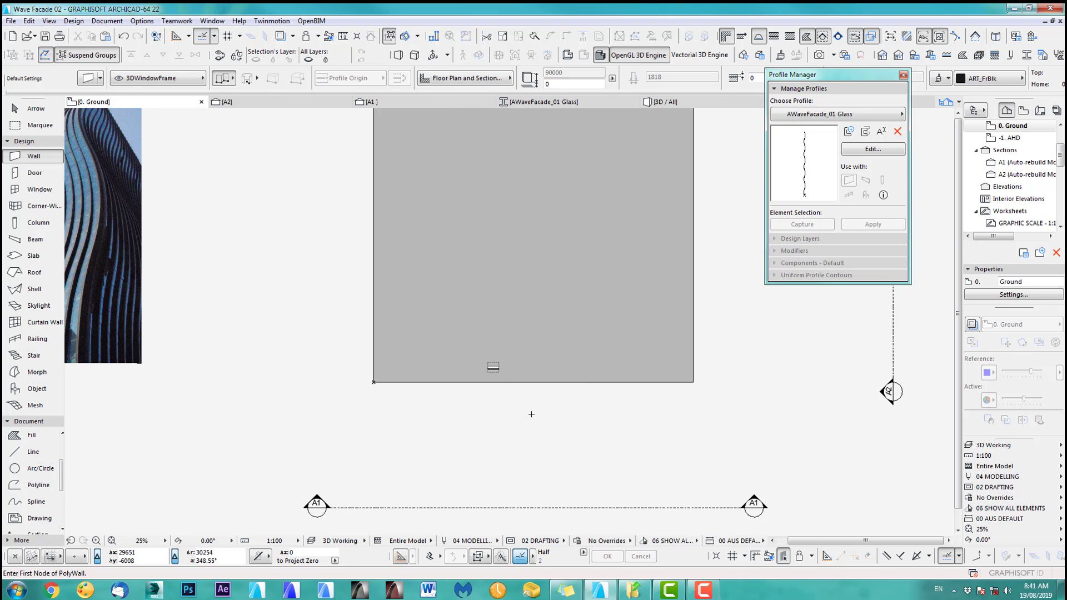
# Lengthen the short AWaveFacade_01 wall horizontally by stretching its right end, keeping it just above the slab's lower edge
pyautogui.press('F3')
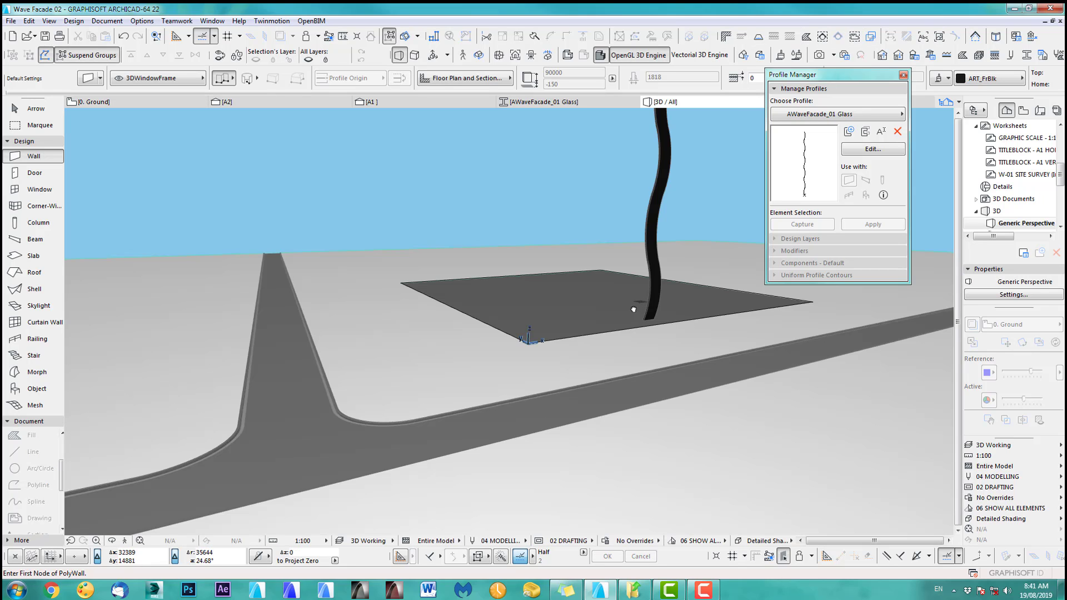
pyautogui.scroll(-4, 505, 371)
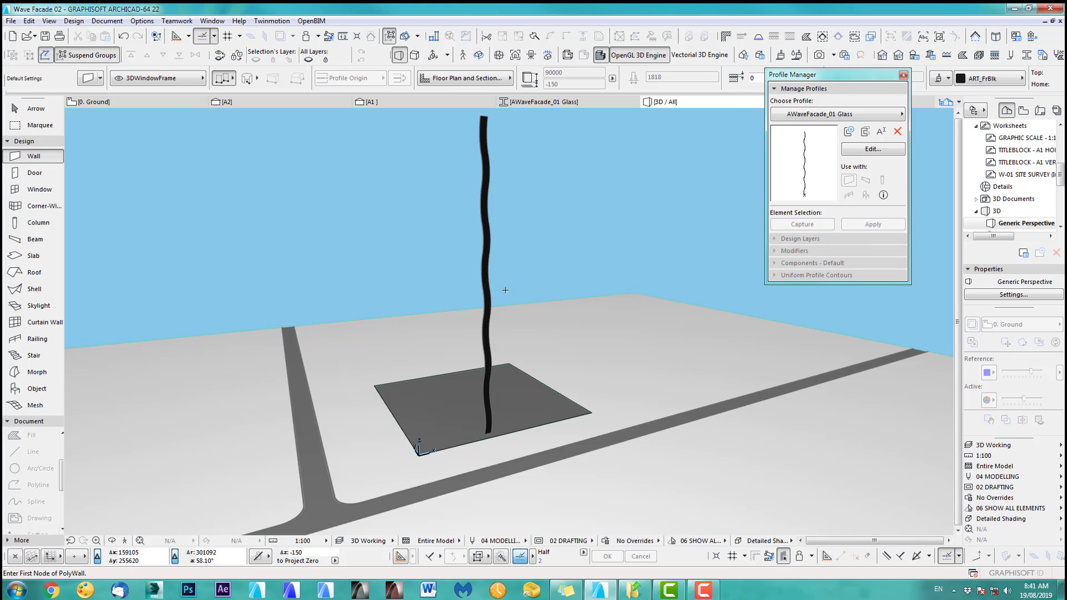
pyautogui.press('o')
pyautogui.moveTo(491, 315)
pyautogui.mouseDown()
pyautogui.moveTo(401, 267)
pyautogui.moveTo(443, 314)
pyautogui.moveTo(467, 302)
pyautogui.moveTo(454, 368)
pyautogui.moveTo(670, 360)
pyautogui.moveTo(536, 465)
pyautogui.moveTo(605, 357)
pyautogui.moveTo(607, 389)
pyautogui.moveTo(543, 409)
pyautogui.moveTo(519, 405)
pyautogui.moveTo(525, 374)
pyautogui.mouseUp()
pyautogui.press('F2')
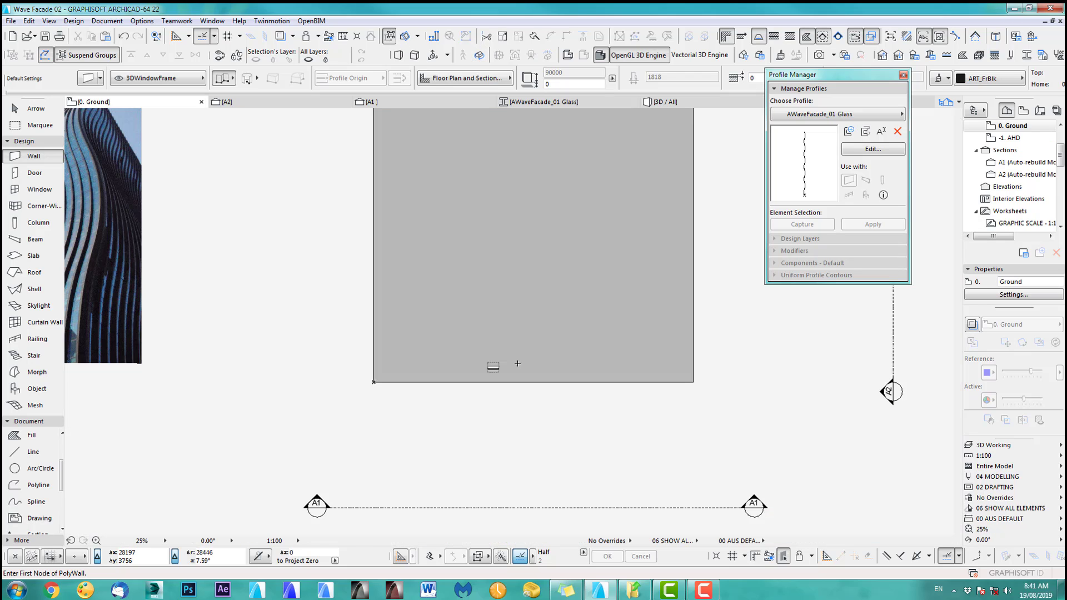
pyautogui.scroll(6, 492, 377)
pyautogui.keyDown('shift'); pyautogui.click(536, 349); pyautogui.keyUp('shift')
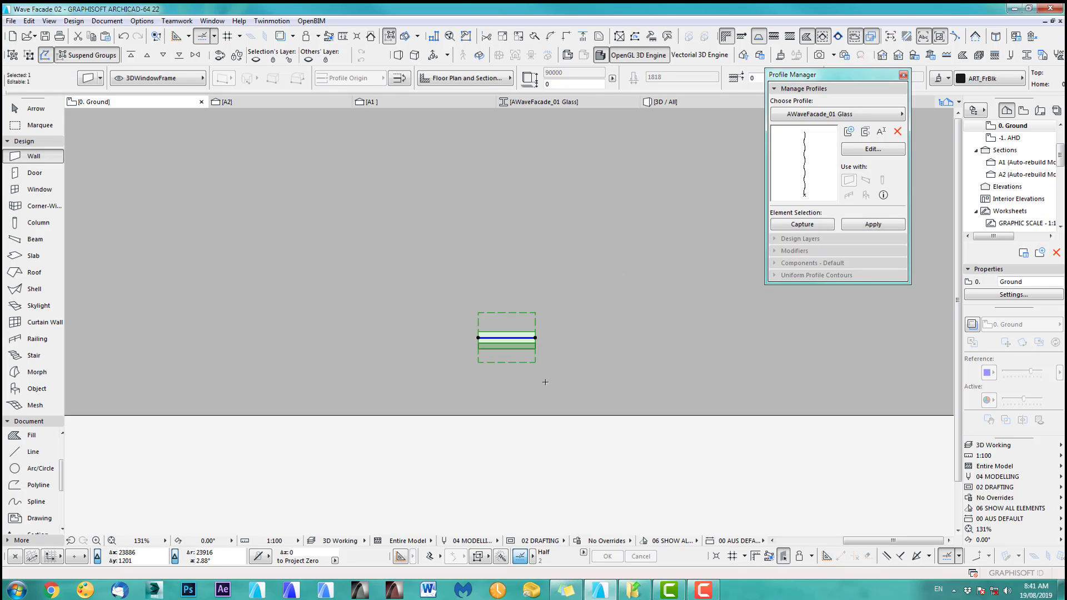
pyautogui.scroll(-4, 404, 344)
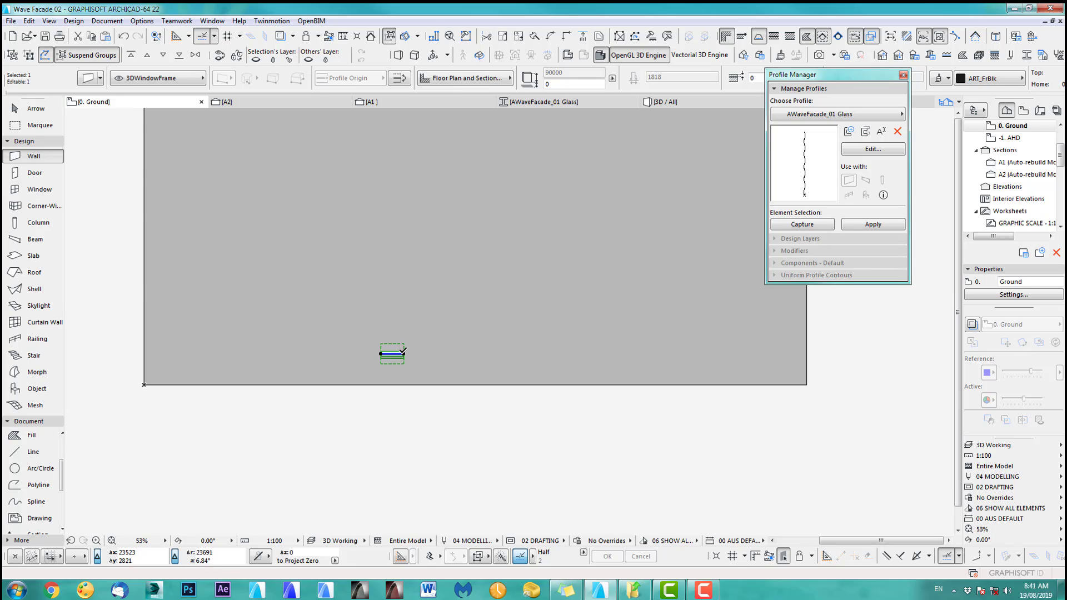
pyautogui.click(403, 353)
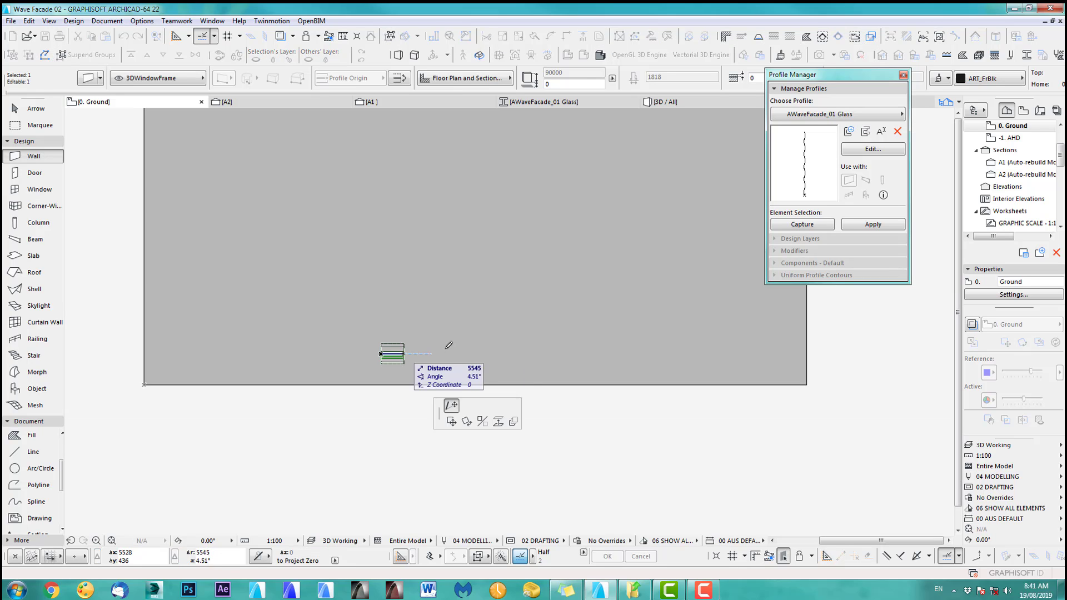
pyautogui.click(520, 348)
pyautogui.press('Escape')
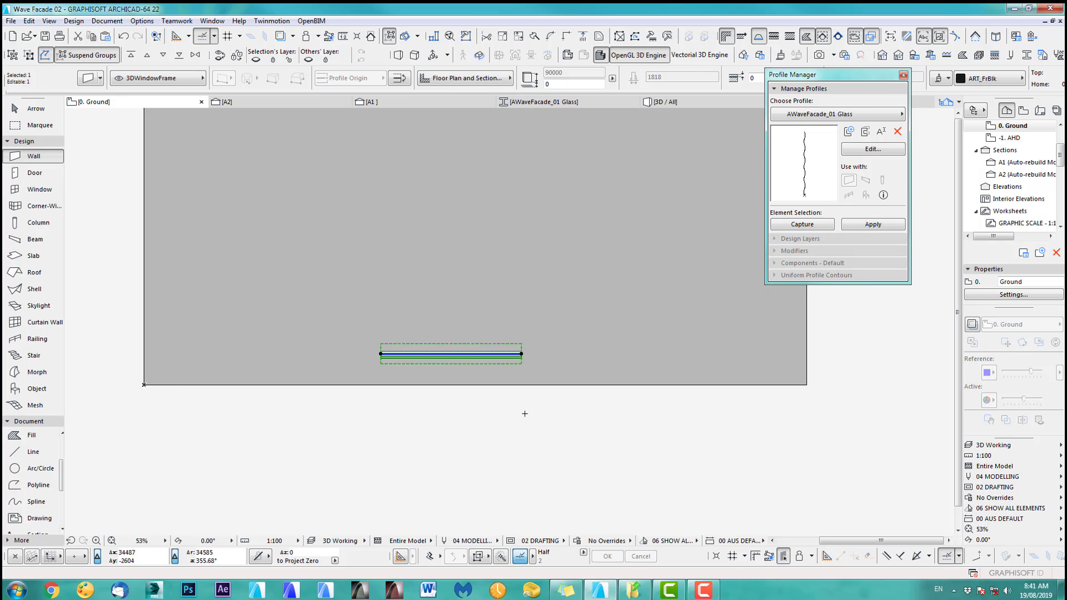
# Examine the lengthened wave wall in 3D and compare its shape with the facade reference photo on the ground plan
pyautogui.press('F3')
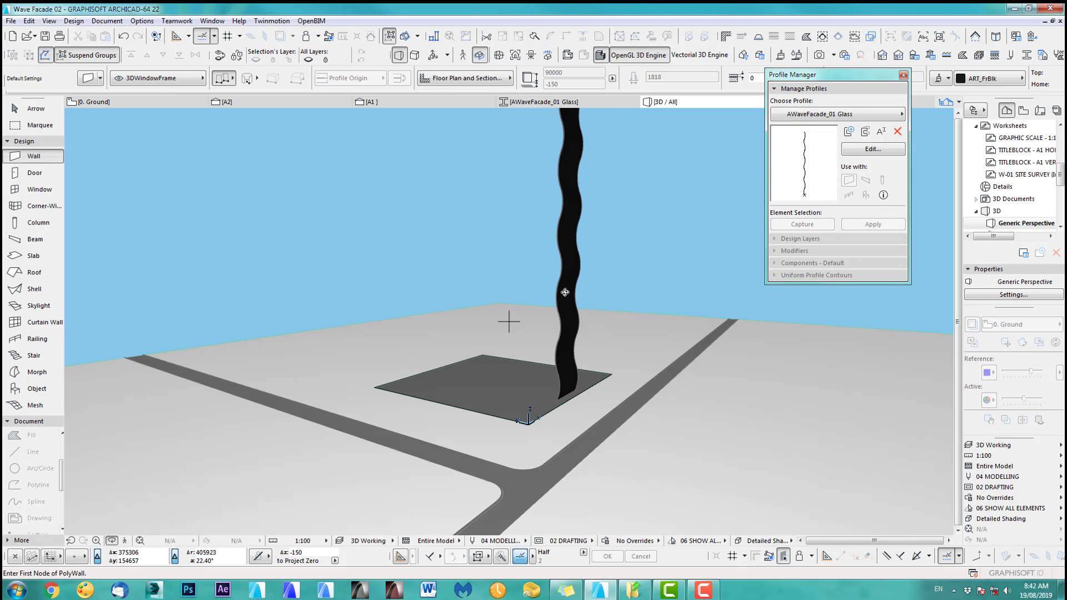
pyautogui.keyDown('shift'); pyautogui.moveTo(603, 285); pyautogui.dragTo(632, 286, button='middle'); pyautogui.keyUp('shift')
pyautogui.scroll(4, 691, 260)
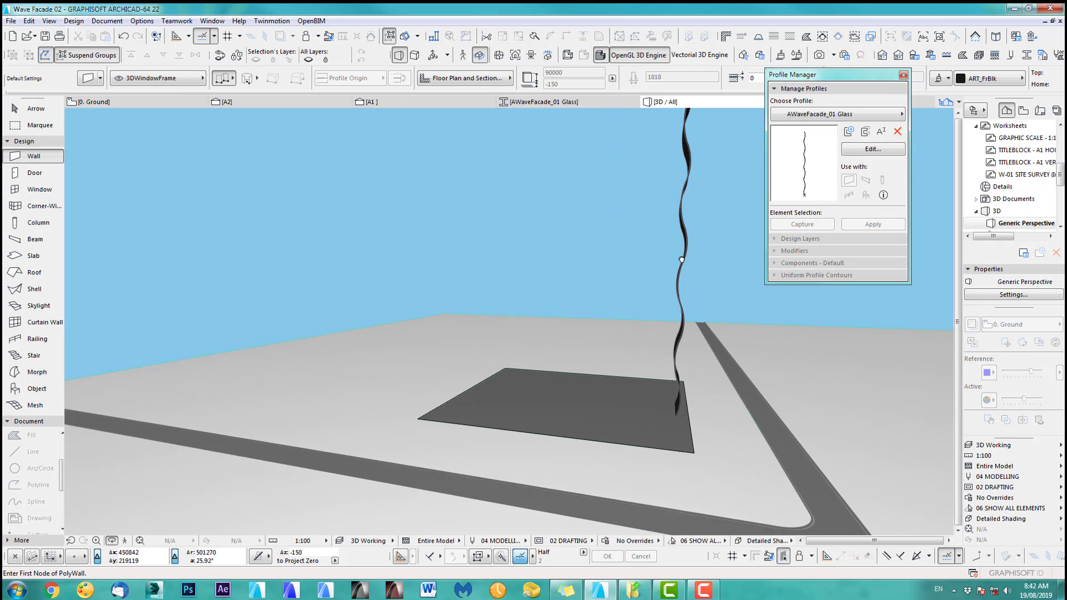
pyautogui.moveTo(686, 258); pyautogui.dragTo(661, 305, button='middle')
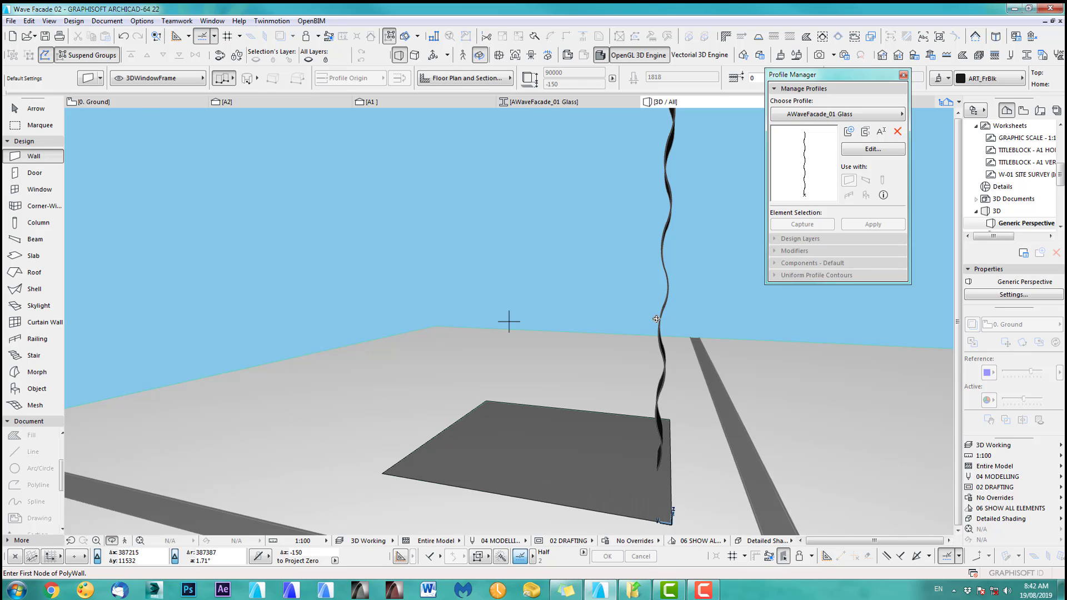
pyautogui.press('F2')
pyautogui.scroll(-6, 518, 398)
pyautogui.moveTo(528, 402); pyautogui.dragTo(675, 419, button='middle')
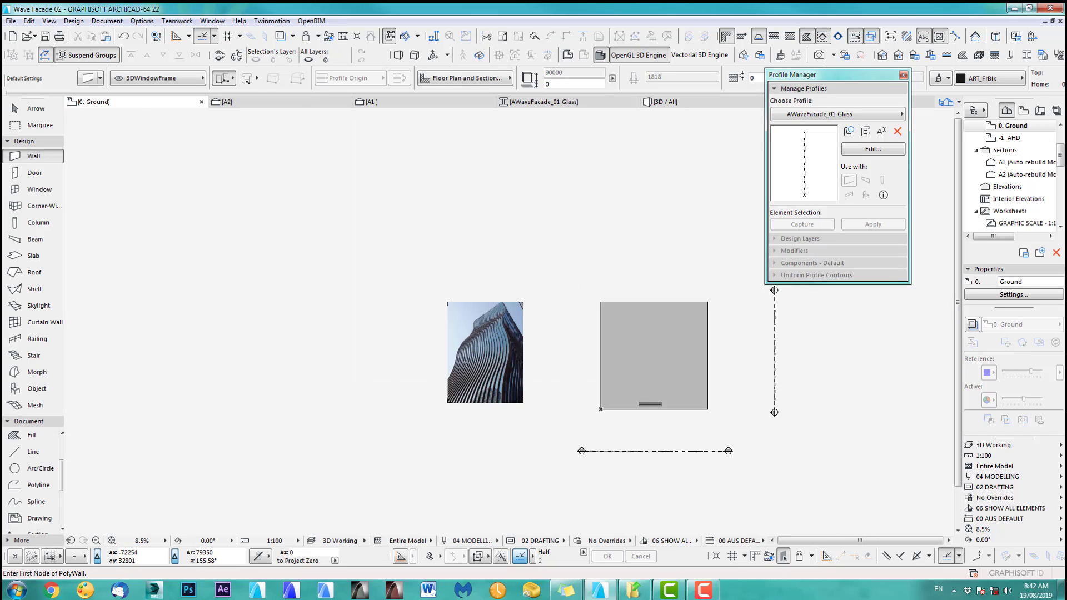
pyautogui.scroll(5, 497, 381)
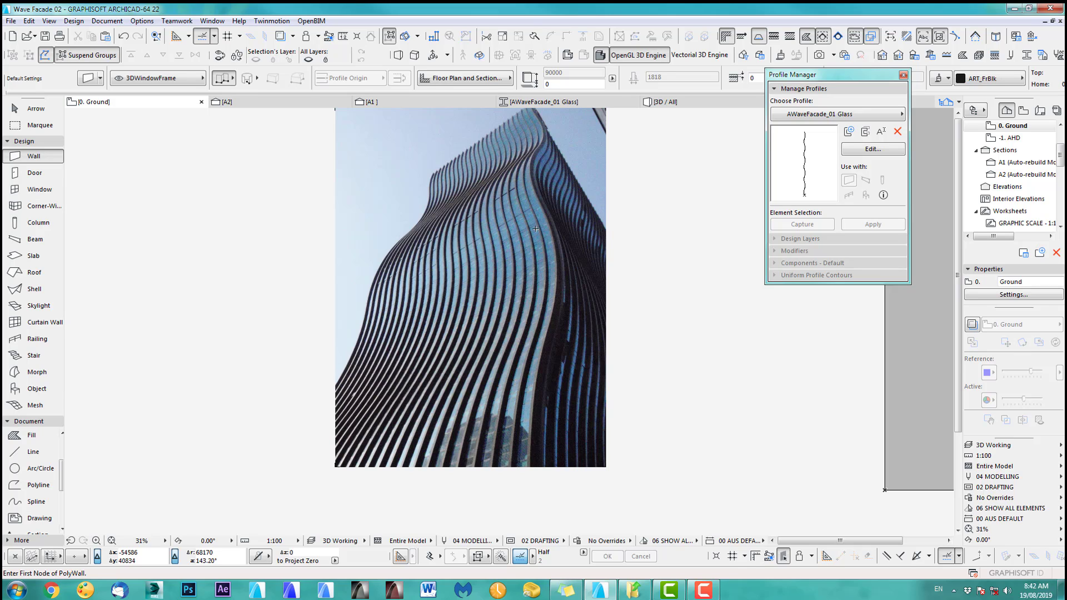
pyautogui.scroll(-2, 618, 303)
pyautogui.moveTo(551, 316); pyautogui.dragTo(348, 333, button='middle')
pyautogui.scroll(-4, 528, 326)
pyautogui.scroll(6, 451, 374)
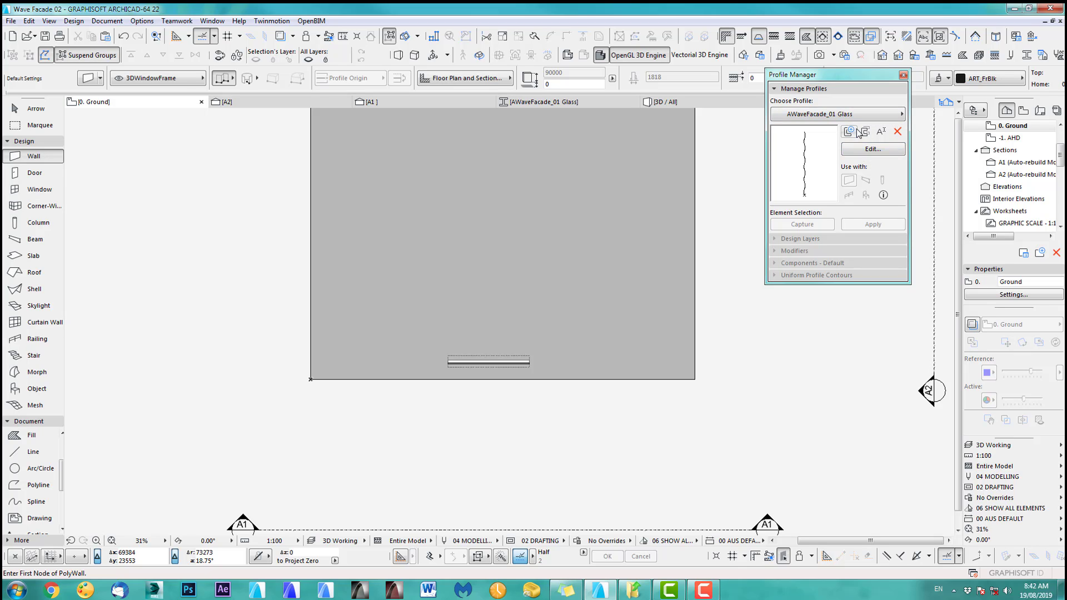
# Duplicate the AWaveFacade_01 profile under the name AWaveFacade_01 Cut
pyautogui.click(824, 118)
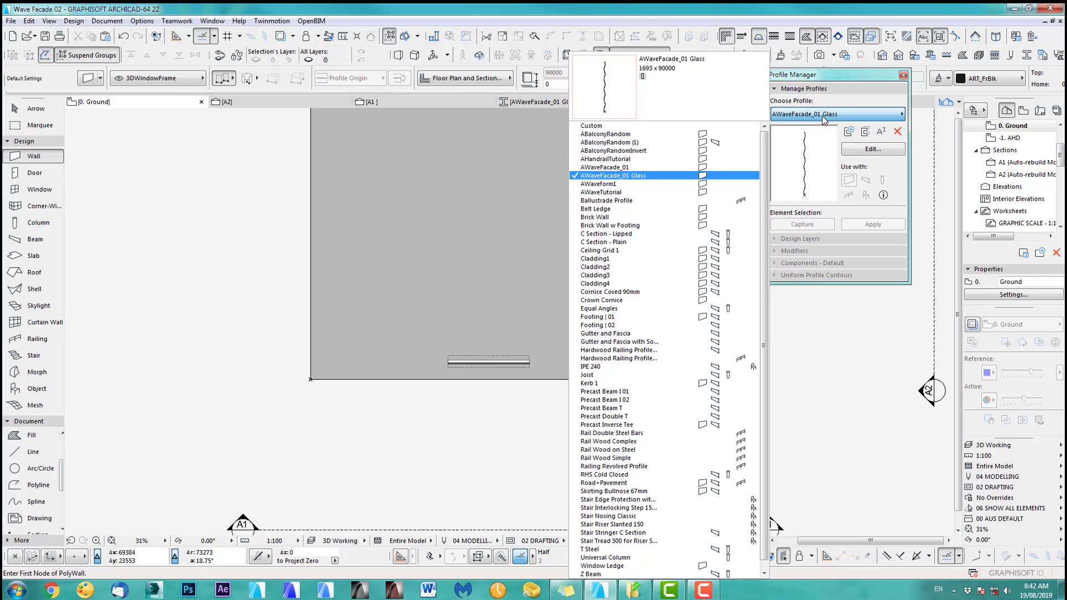
pyautogui.click(656, 167)
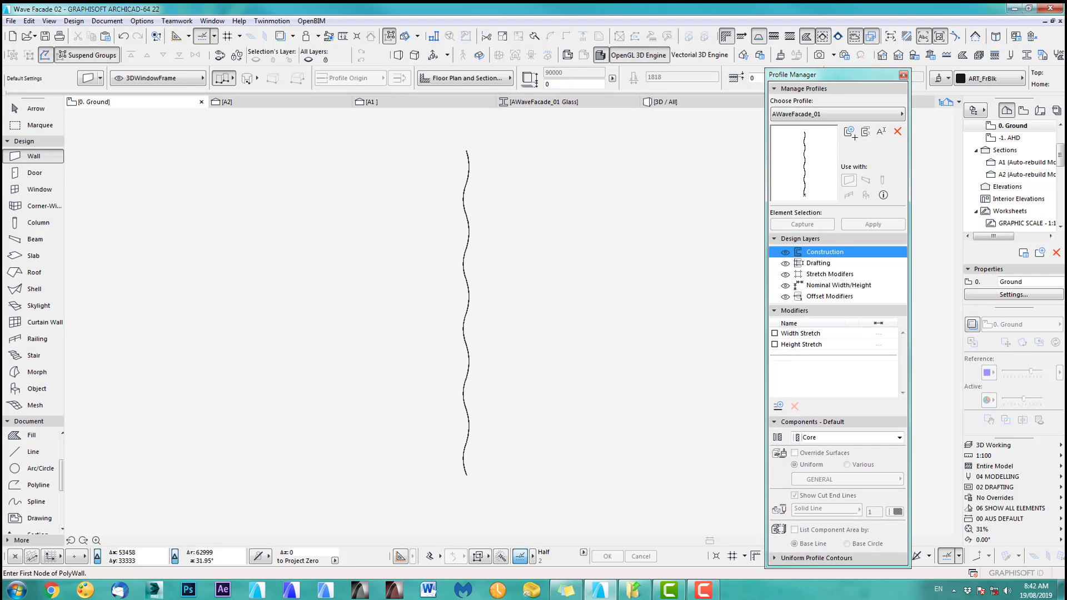
pyautogui.click(865, 132)
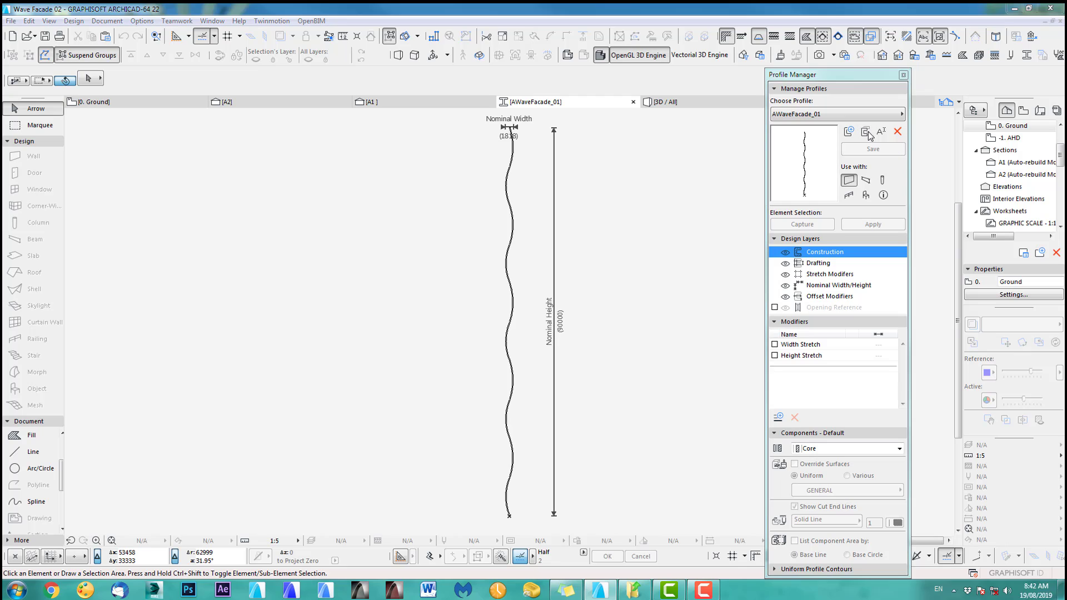
pyautogui.click(548, 210)
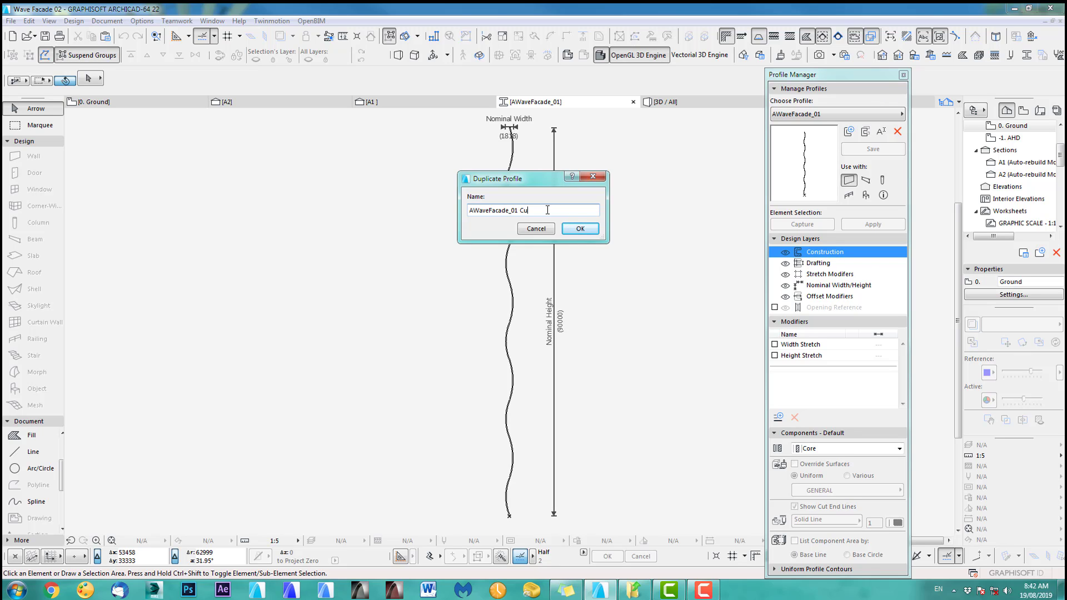
pyautogui.click(583, 230)
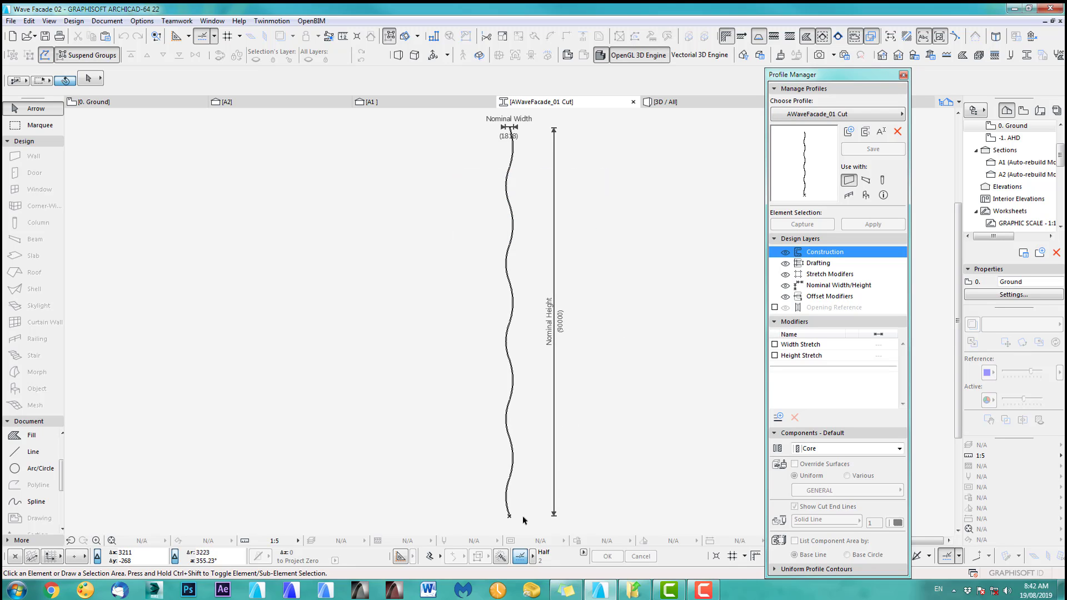
# Draw a three-sided polyline on the right of the wave profile, from its bottom end outward, up, and back to its top end
pyautogui.scroll(4, 523, 517)
pyautogui.moveTo(523, 486); pyautogui.dragTo(463, 399, button='middle')
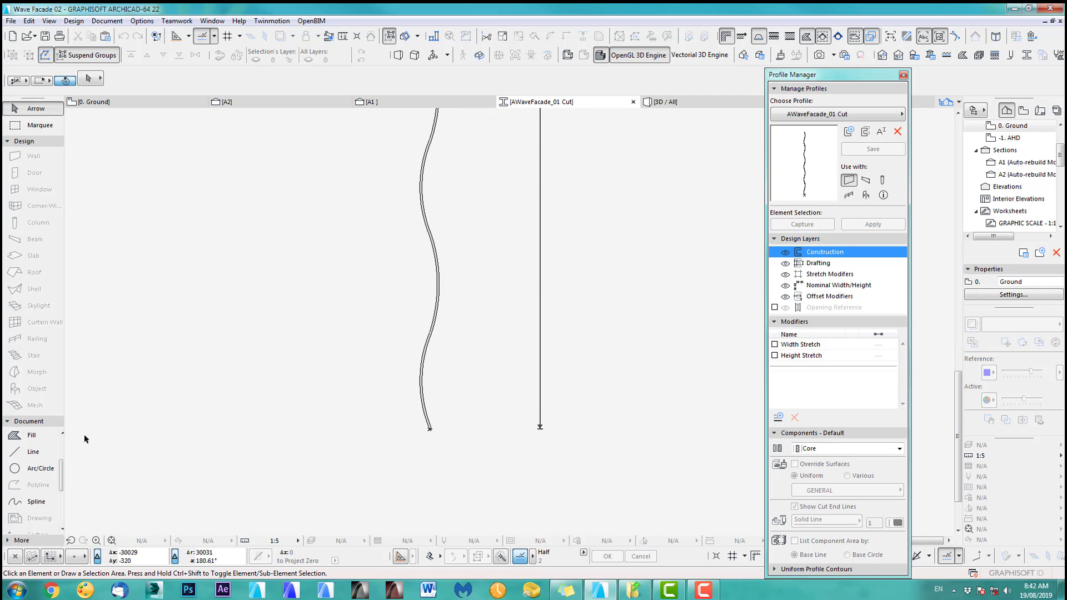
pyautogui.click(31, 439)
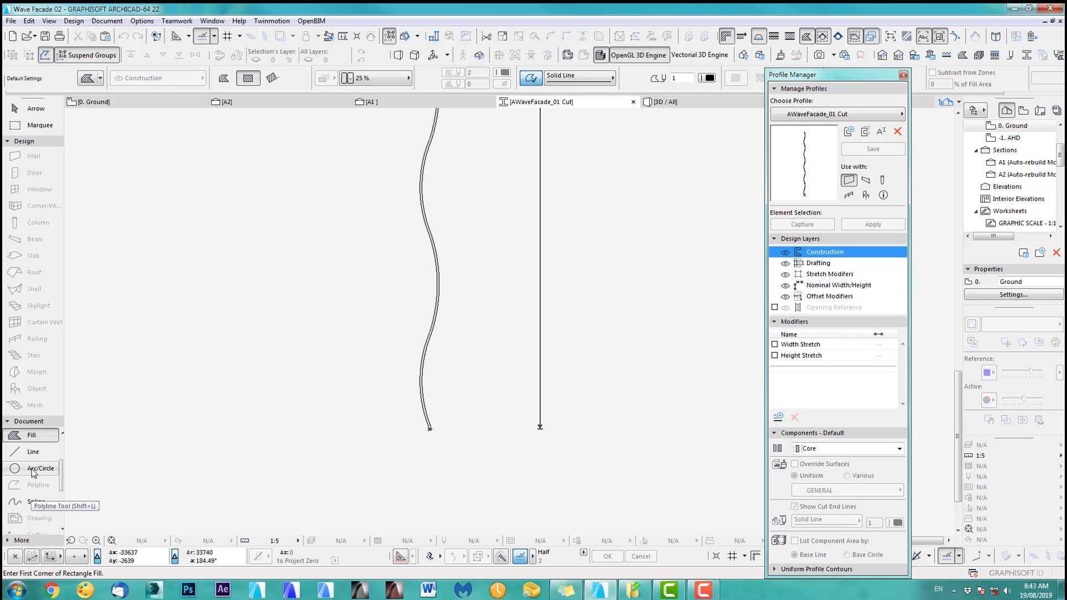
pyautogui.click(31, 451)
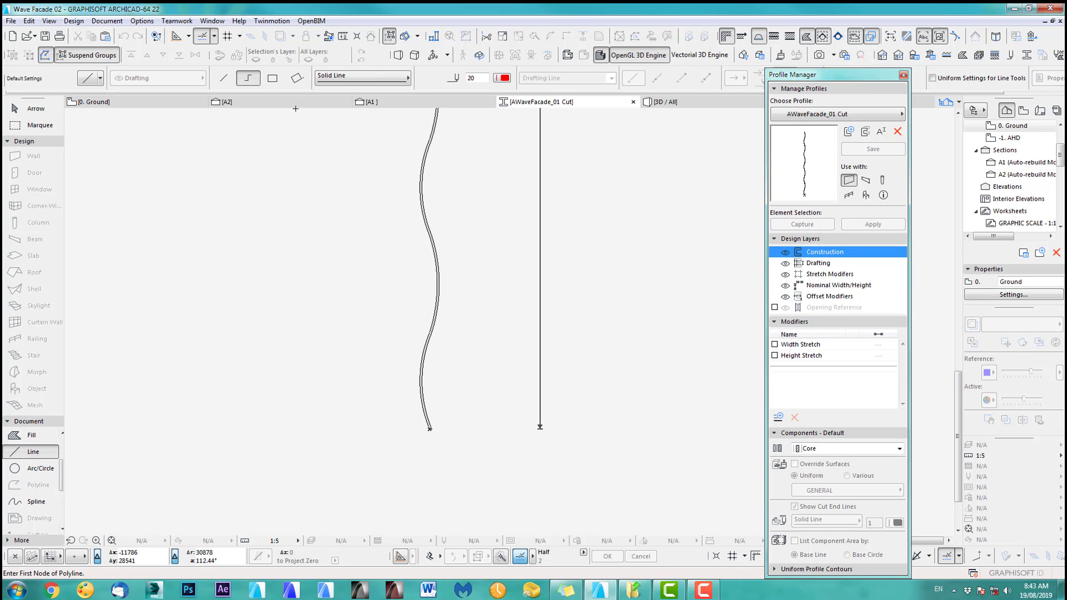
pyautogui.scroll(3, 448, 429)
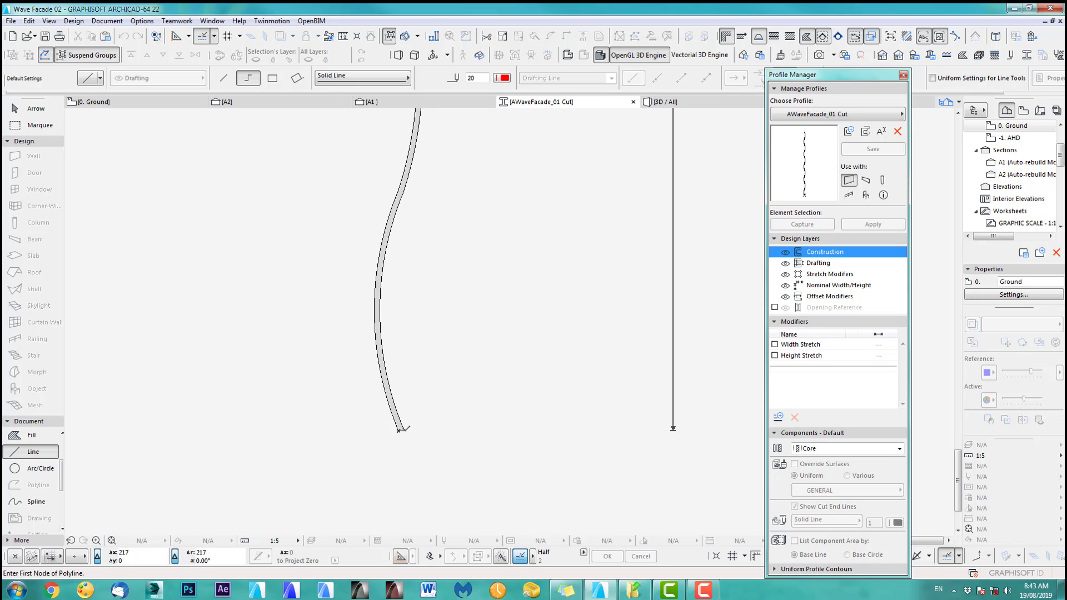
pyautogui.click(399, 431)
pyautogui.scroll(-4, 519, 422)
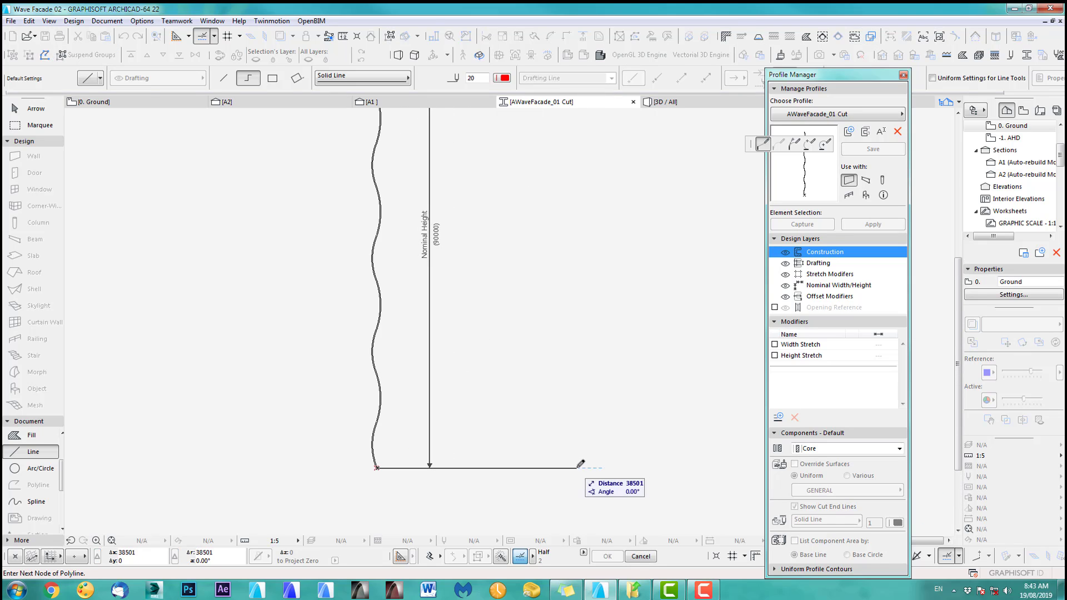
pyautogui.scroll(-2, 581, 464)
pyautogui.click(605, 483)
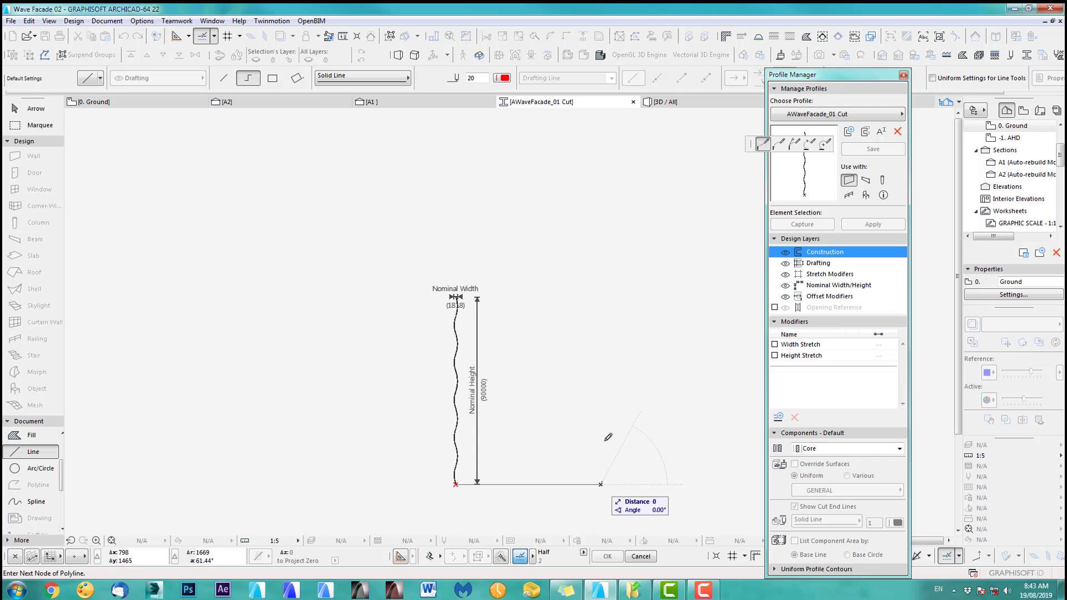
pyautogui.scroll(5, 608, 279)
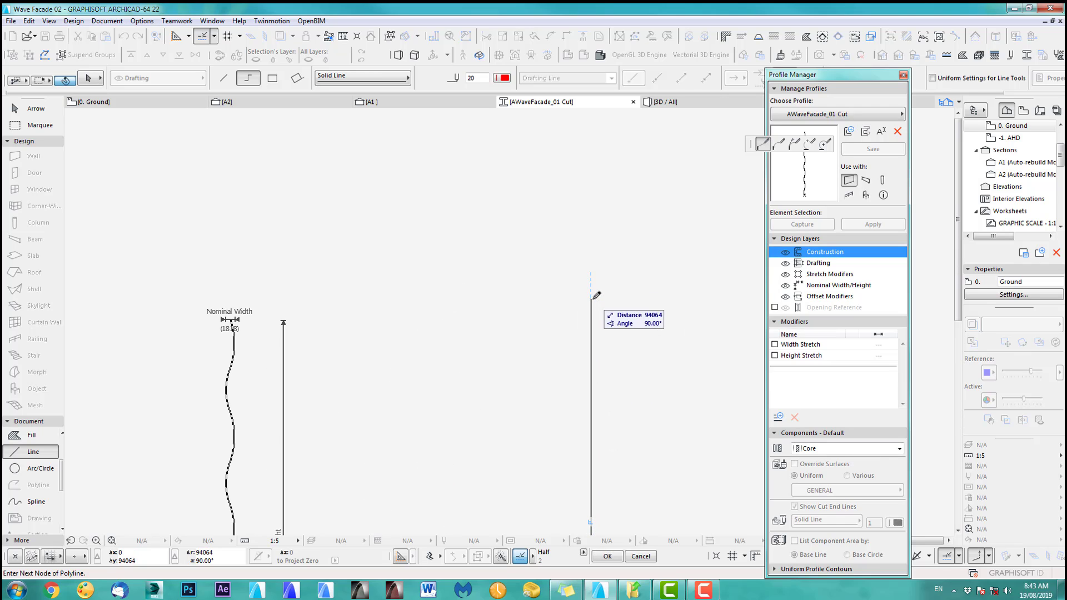
pyautogui.scroll(5, 239, 331)
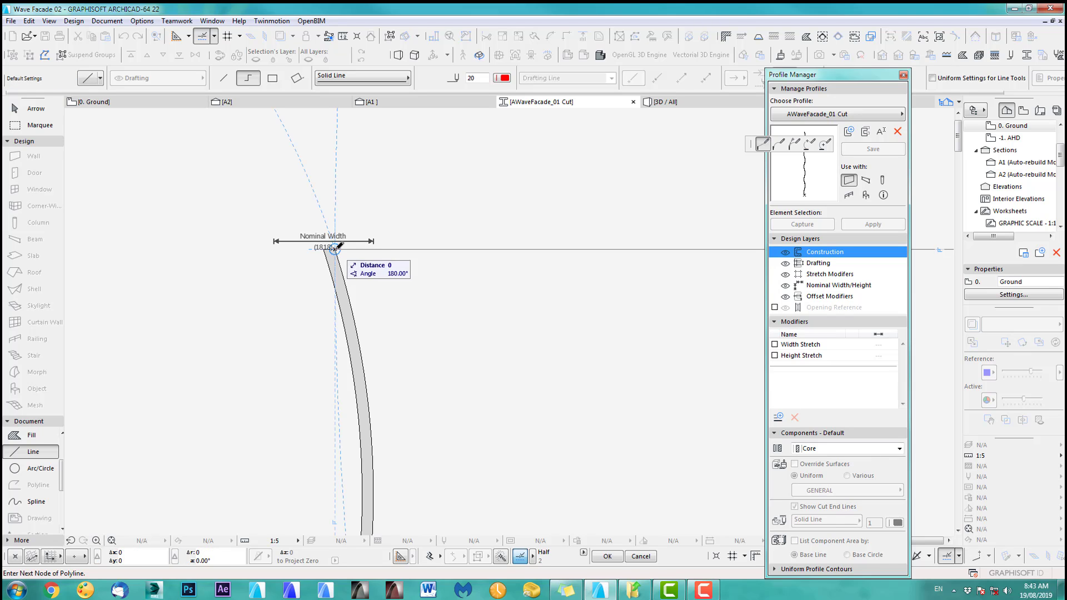
pyautogui.doubleClick(332, 249)
# Draw a matching polyline about 87030 mm wide on the left of the wave, from its top end outward, down, and back to its bottom end
pyautogui.click(332, 249)
pyautogui.scroll(-5, 567, 269)
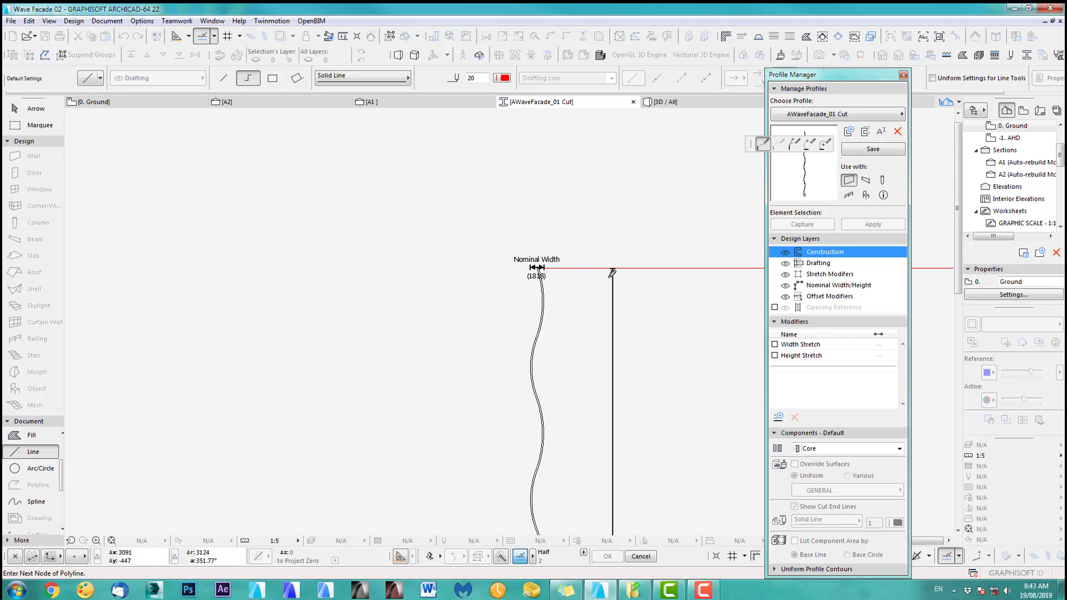
pyautogui.click(383, 253)
pyautogui.scroll(6, 598, 403)
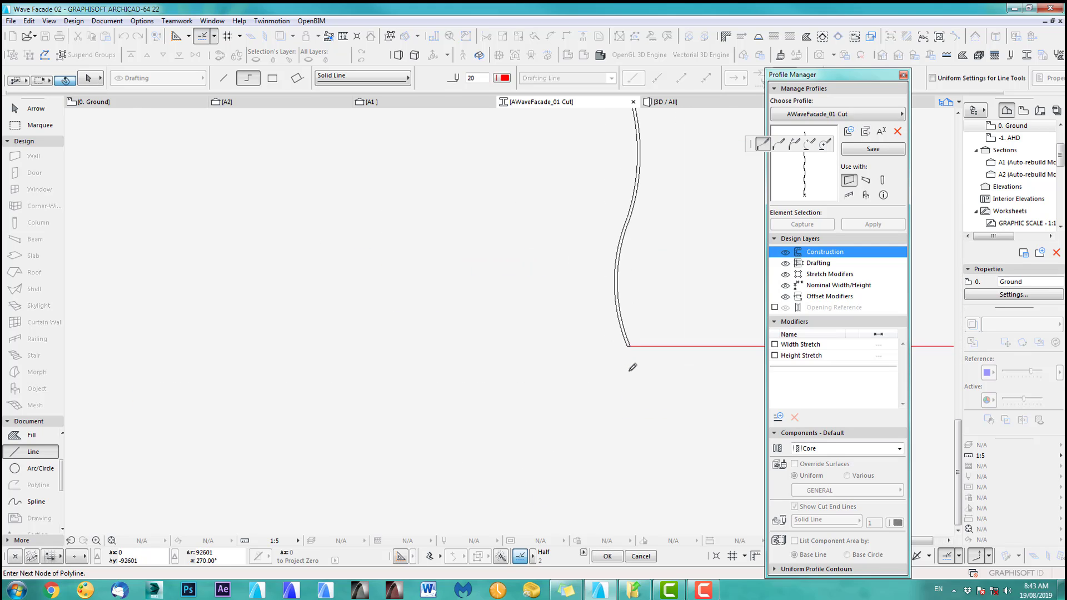
pyautogui.click(642, 328)
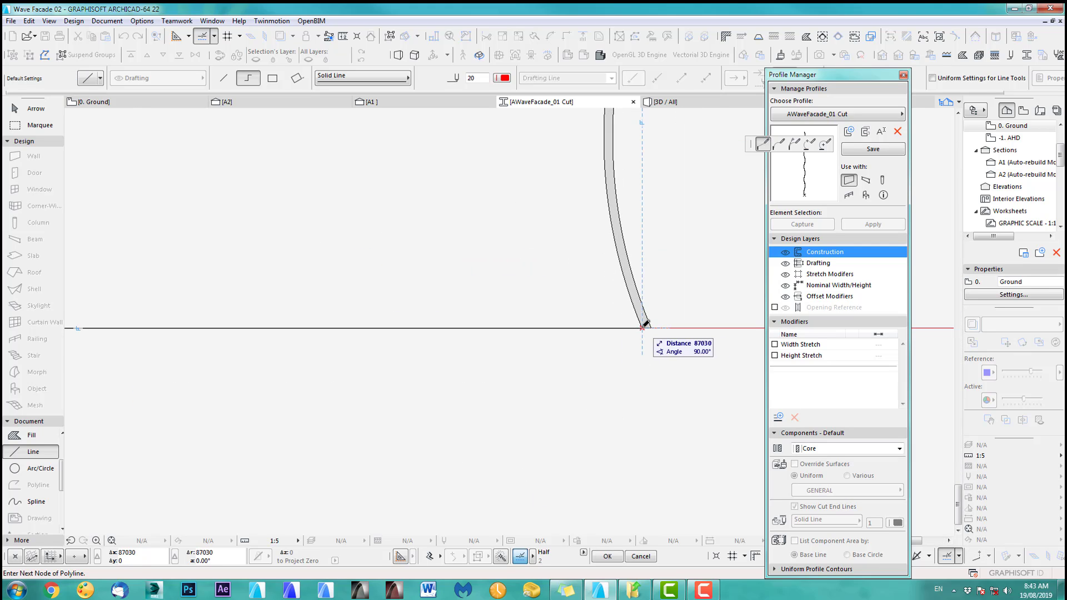
pyautogui.click(643, 328)
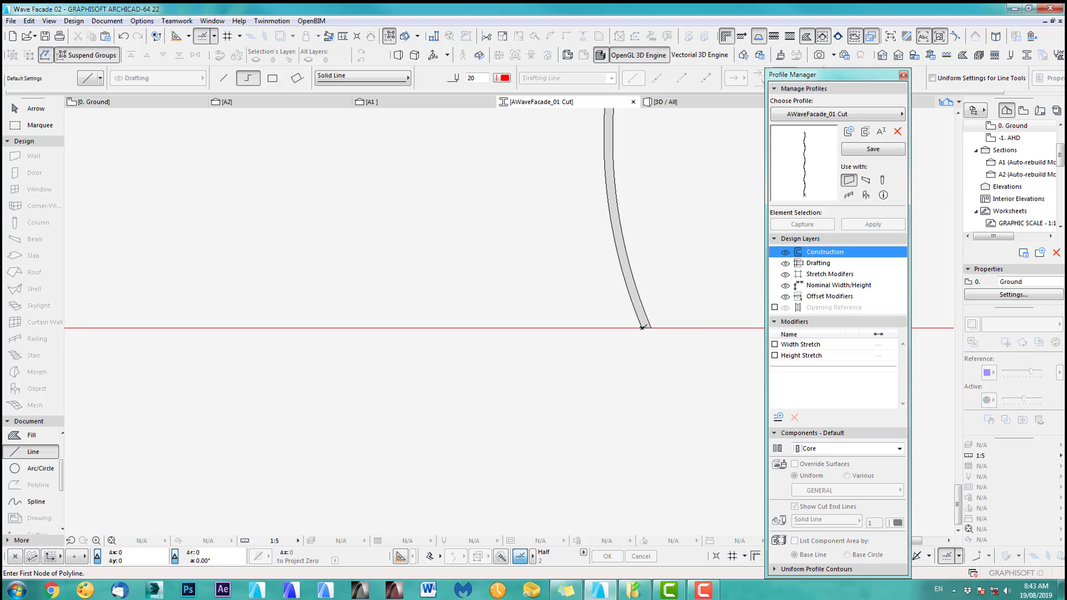
# Fill the outlined areas on both sides of the wave with Asphalt and delete the original wave component
pyautogui.scroll(-6, 534, 368)
pyautogui.moveTo(536, 368); pyautogui.dragTo(451, 414, button='middle')
pyautogui.scroll(5, 471, 409)
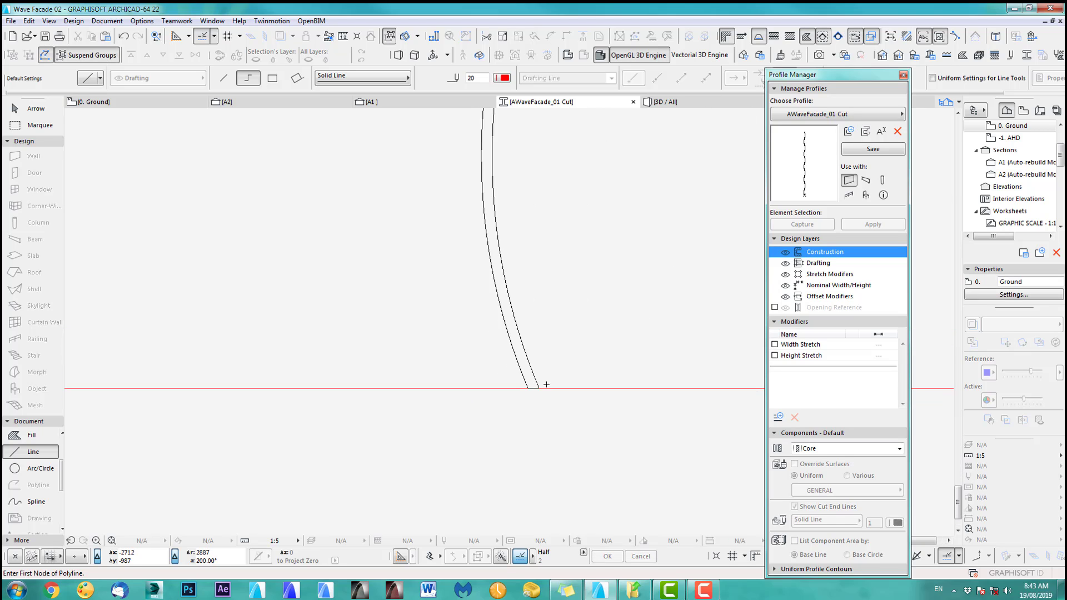
pyautogui.keyDown('shift'); pyautogui.click(527, 380); pyautogui.keyUp('shift')
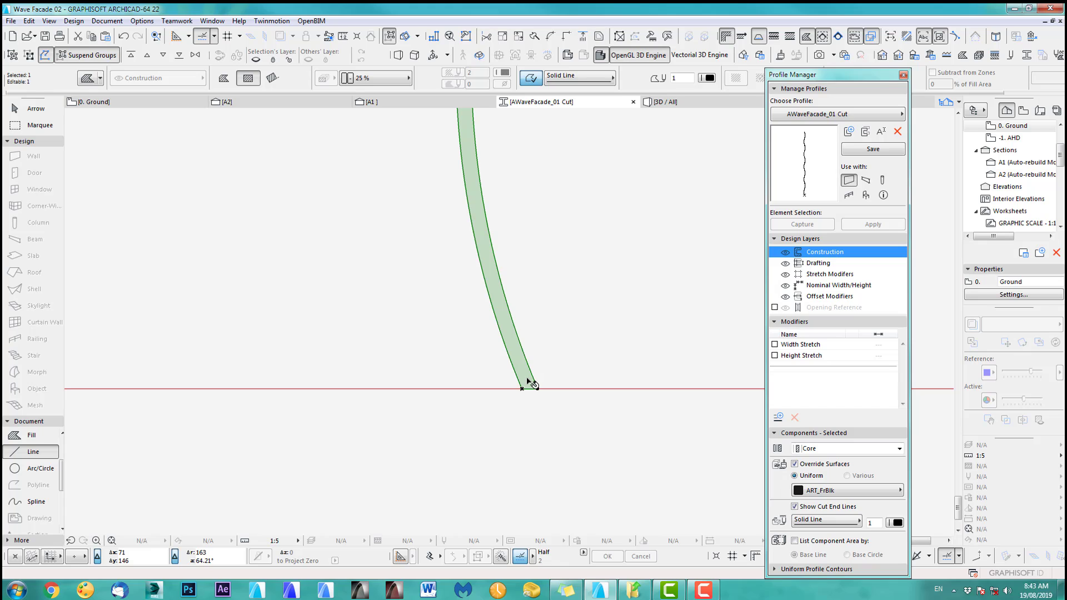
pyautogui.press('Escape')
pyautogui.scroll(-2, 517, 428)
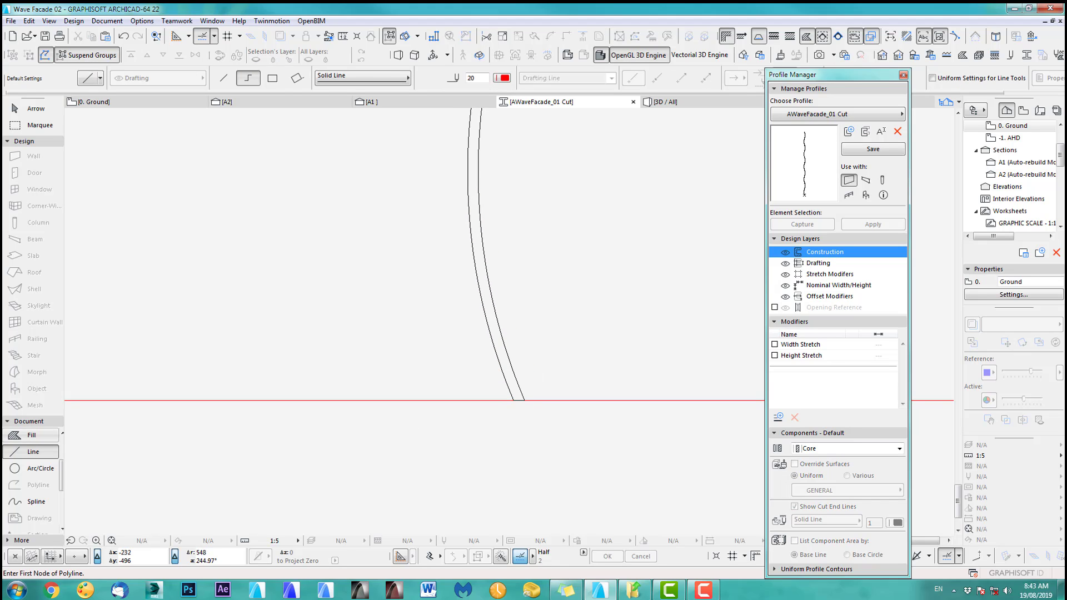
pyautogui.click(23, 439)
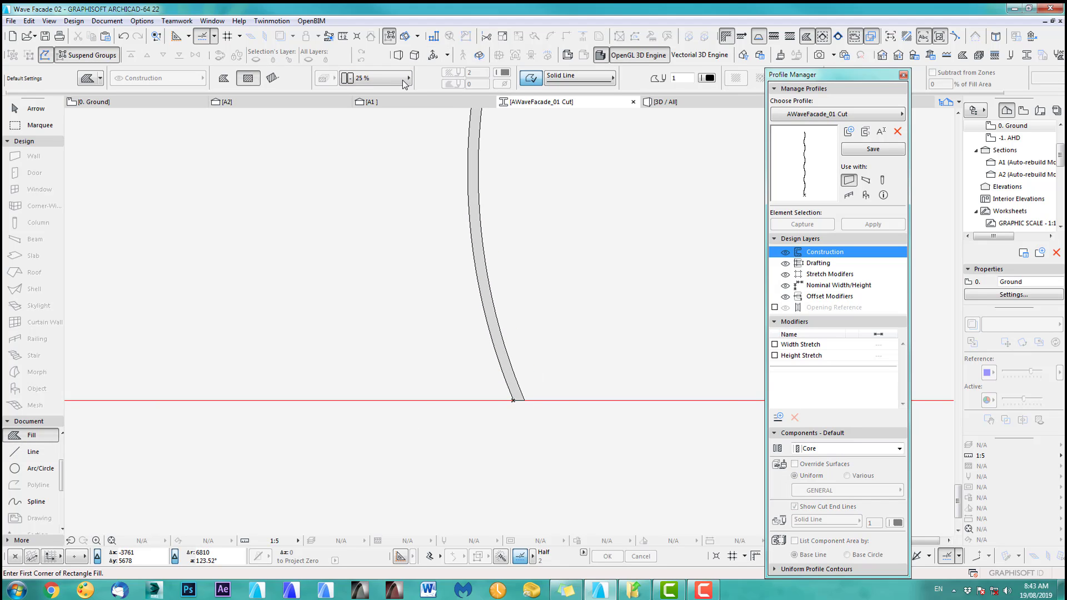
pyautogui.click(383, 79)
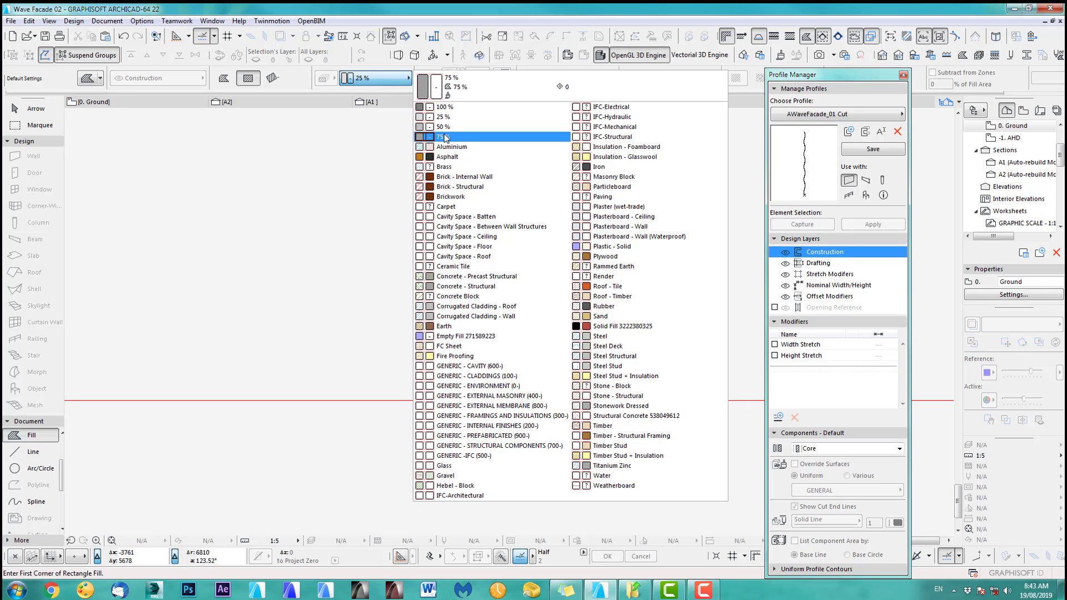
pyautogui.click(445, 156)
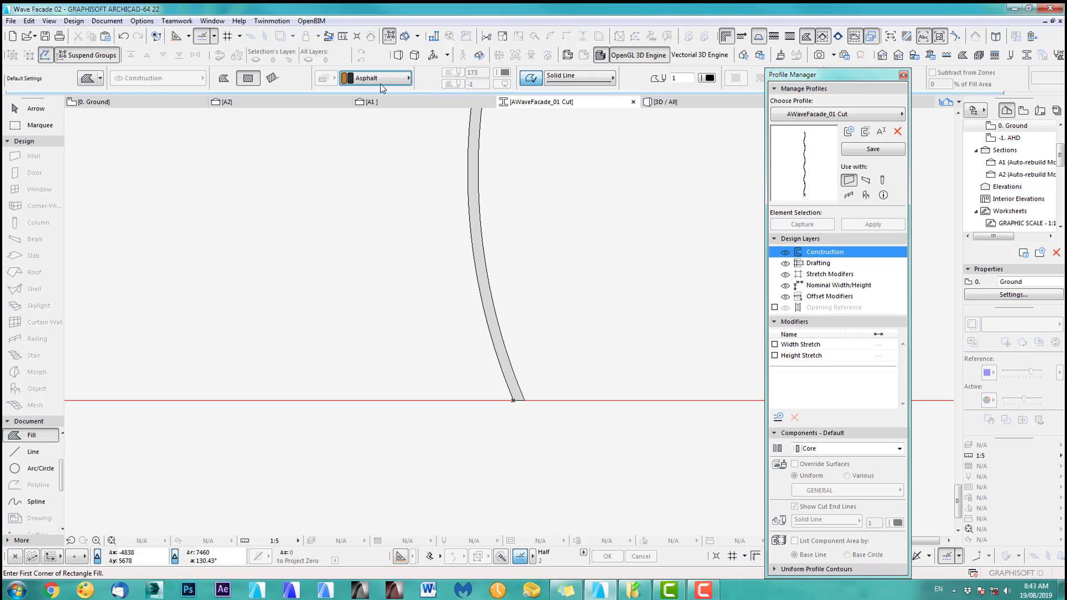
pyautogui.scroll(3, 506, 389)
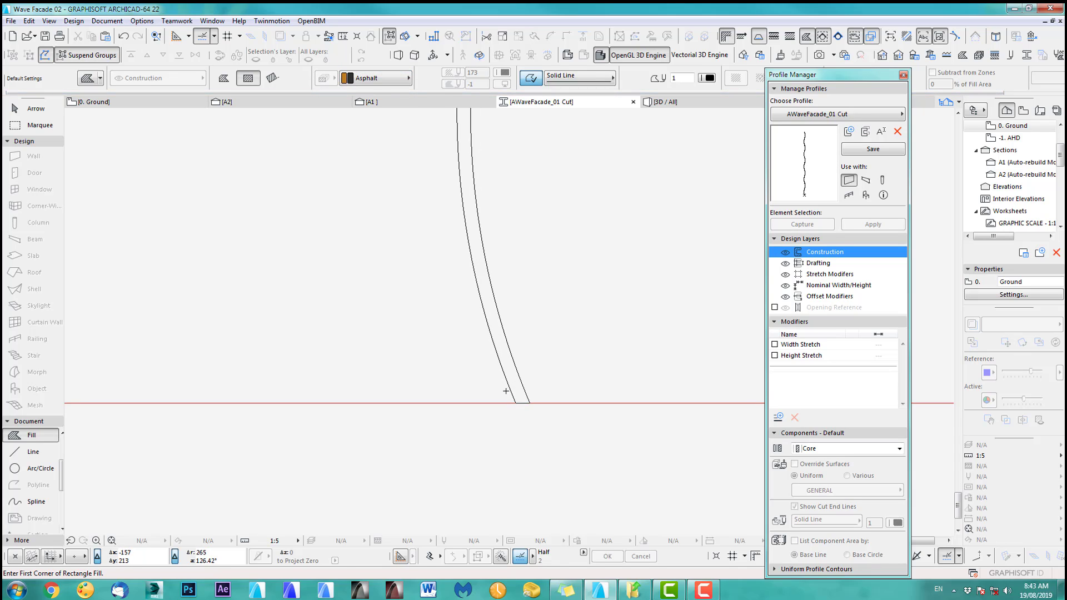
pyautogui.click(566, 342)
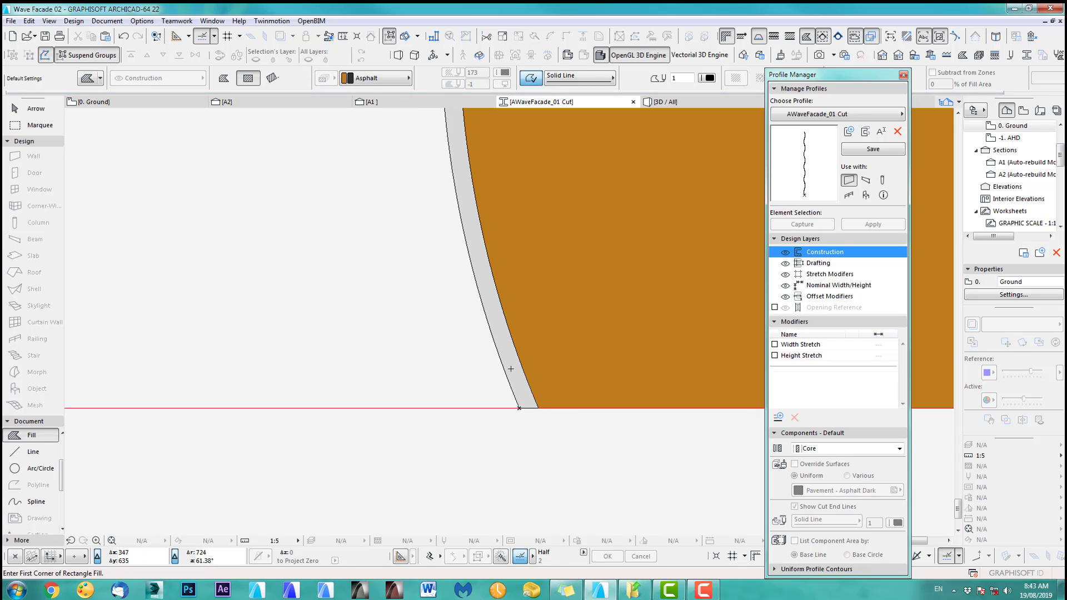
pyautogui.click(400, 358)
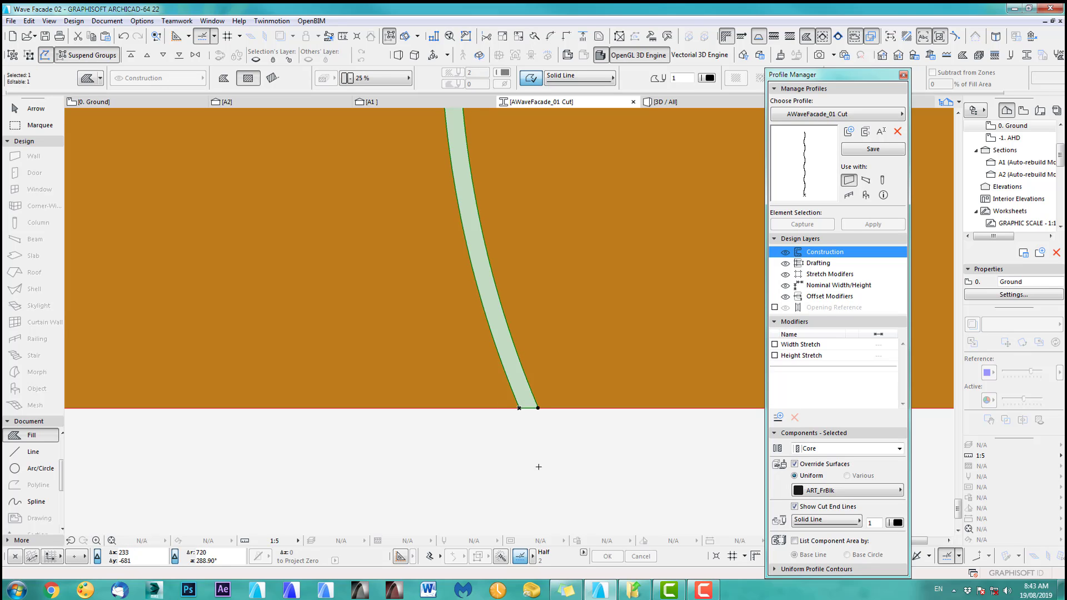
pyautogui.scroll(-5, 504, 471)
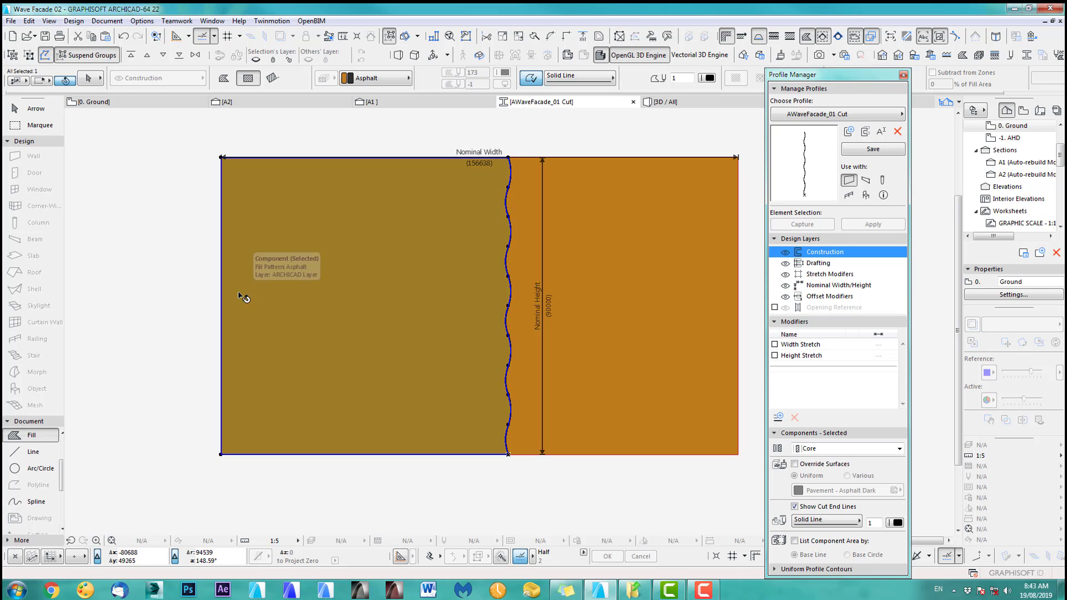
# Narrow both Asphalt fills by moving their outer edges inward, to an overall width of about 53335 mm
pyautogui.click(221, 293)
pyautogui.moveTo(222, 293); pyautogui.dragTo(338, 295)
pyautogui.press('Delete')
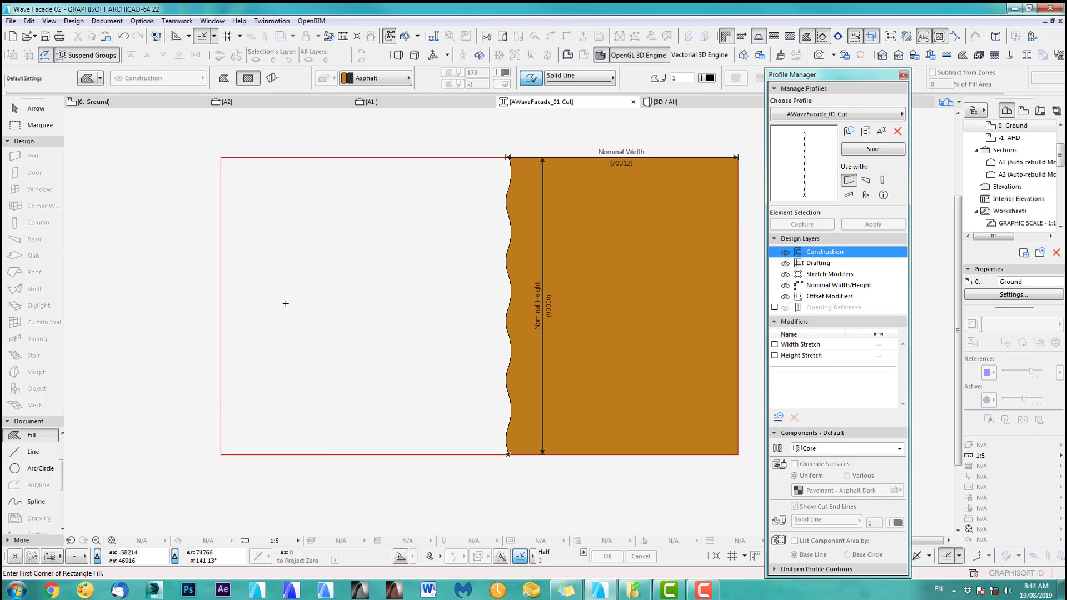
pyautogui.hotkey('ctrl', 'z')
pyautogui.moveTo(286, 302); pyautogui.dragTo(284, 278, button='middle')
pyautogui.scroll(-1, 284, 470)
pyautogui.keyDown('shift'); pyautogui.click(662, 303); pyautogui.keyUp('shift')
pyautogui.moveTo(662, 303); pyautogui.dragTo(540, 303)
pyautogui.moveTo(328, 311); pyautogui.dragTo(393, 312)
# Stretch the outer sides of the left and right outline polylines inward onto the outer edges of the Asphalt fills
pyautogui.click(40, 125)
pyautogui.moveTo(178, 161); pyautogui.dragTo(245, 487)
pyautogui.moveTo(231, 437); pyautogui.dragTo(393, 437)
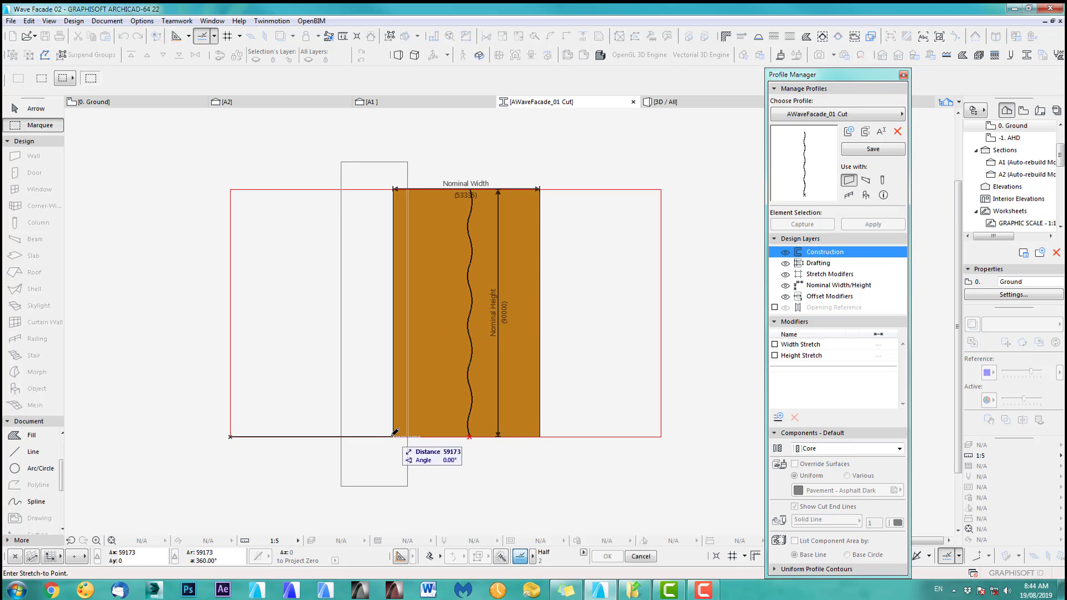
pyautogui.moveTo(628, 174); pyautogui.dragTo(672, 487)
pyautogui.moveTo(662, 437); pyautogui.dragTo(540, 437)
# Override the surfaces of both Asphalt fills with Paint - Red Gloss and save the cut profile
pyautogui.keyDown('shift'); pyautogui.click(540, 293); pyautogui.keyUp('shift')
pyautogui.keyDown('shift'); pyautogui.click(437, 282); pyautogui.keyUp('shift')
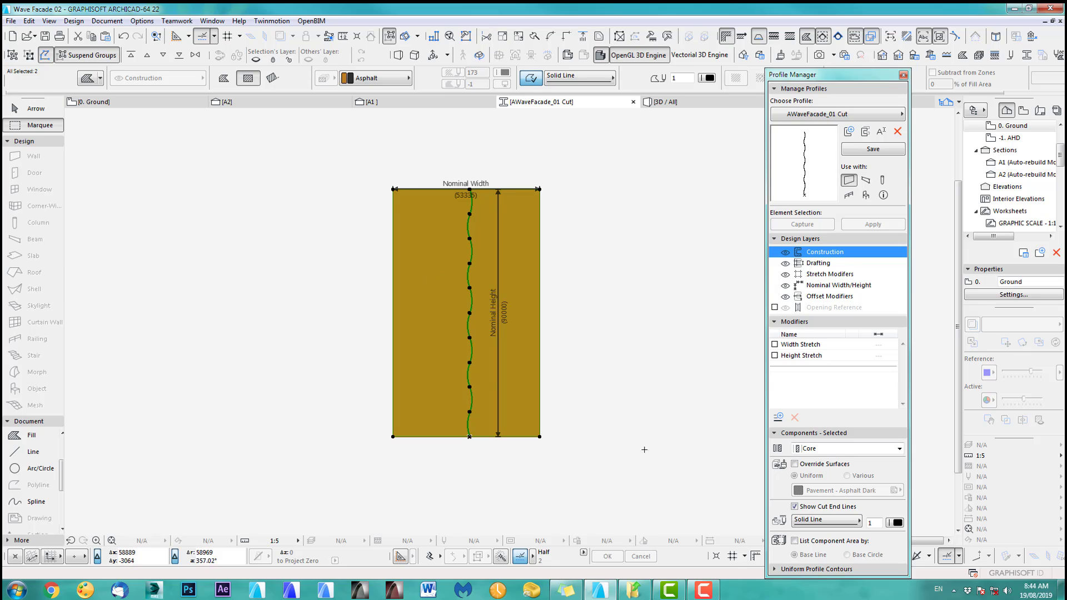
pyautogui.click(806, 465)
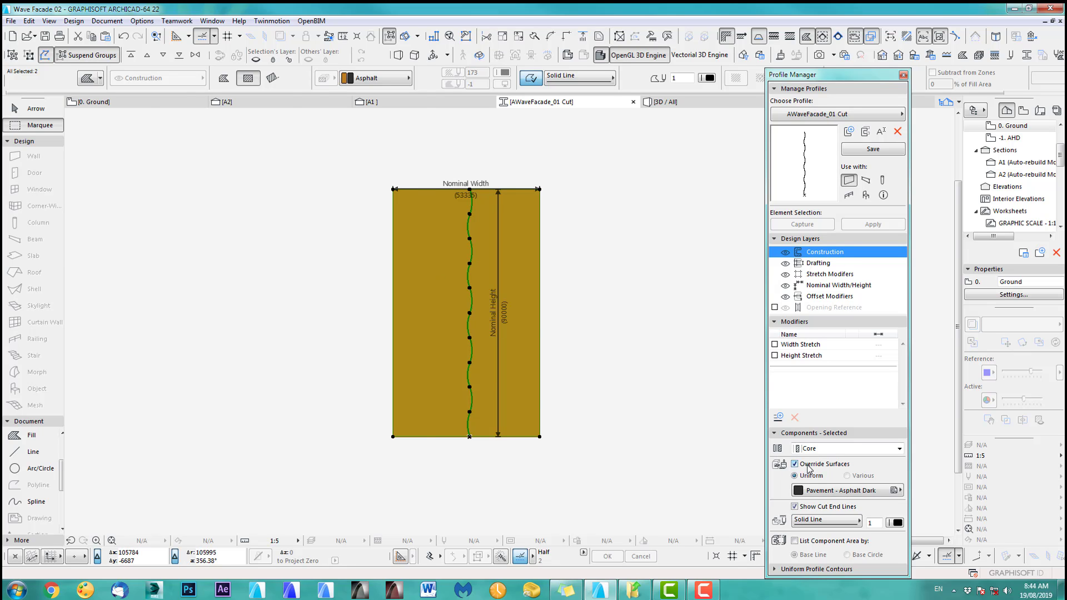
pyautogui.click(809, 492)
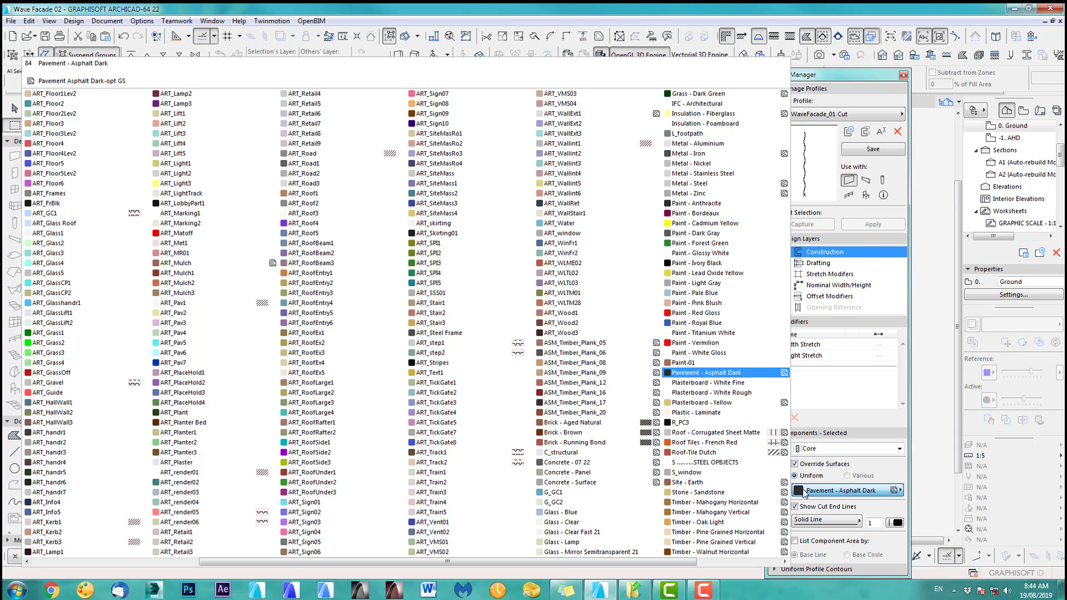
pyautogui.click(700, 315)
pyautogui.press('Escape')
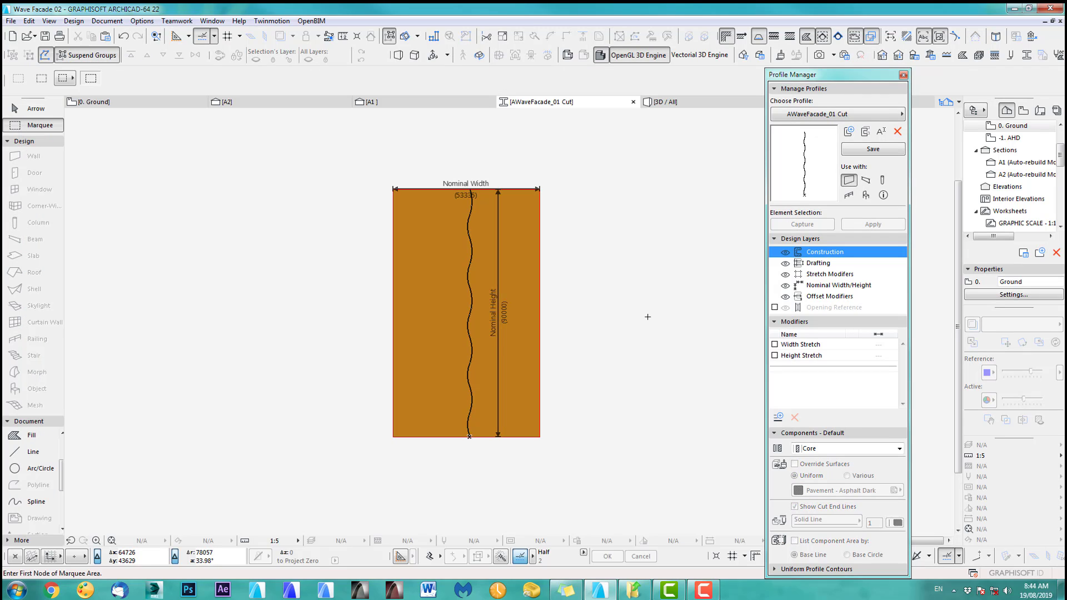
pyautogui.click(873, 150)
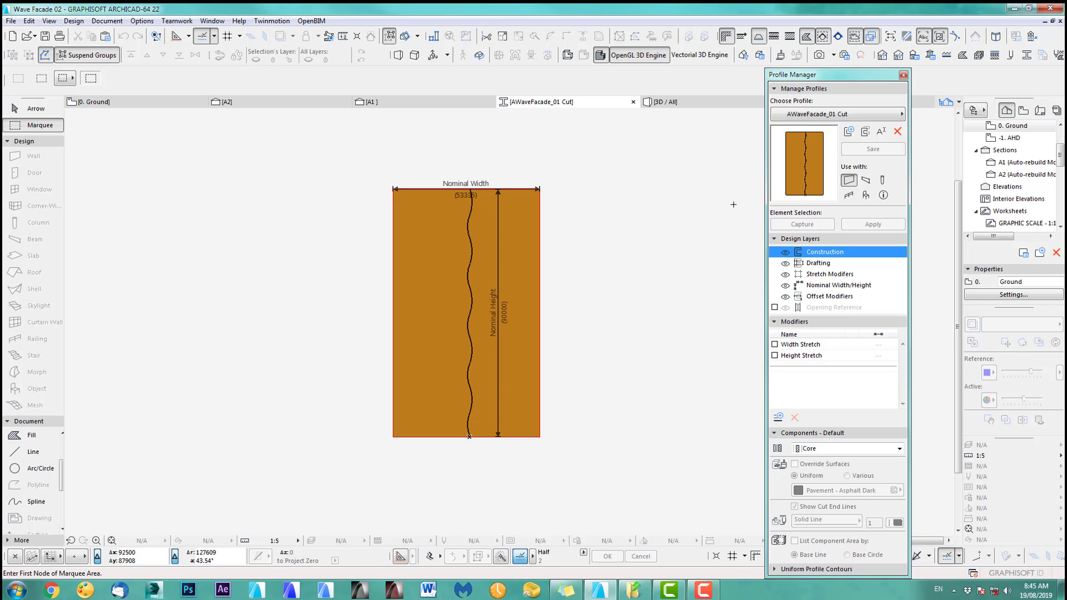
# Duplicate the AWaveFacade_01 Cut profile under the name AWaveFacade_01 Cut Glass
pyautogui.click(866, 133)
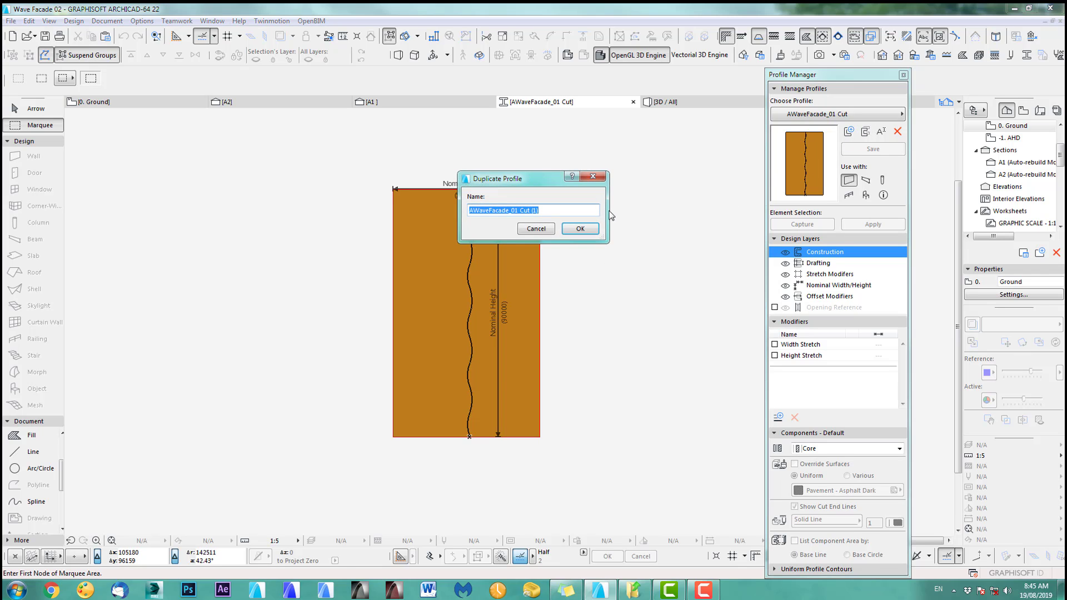
pyautogui.moveTo(551, 212); pyautogui.dragTo(534, 210)
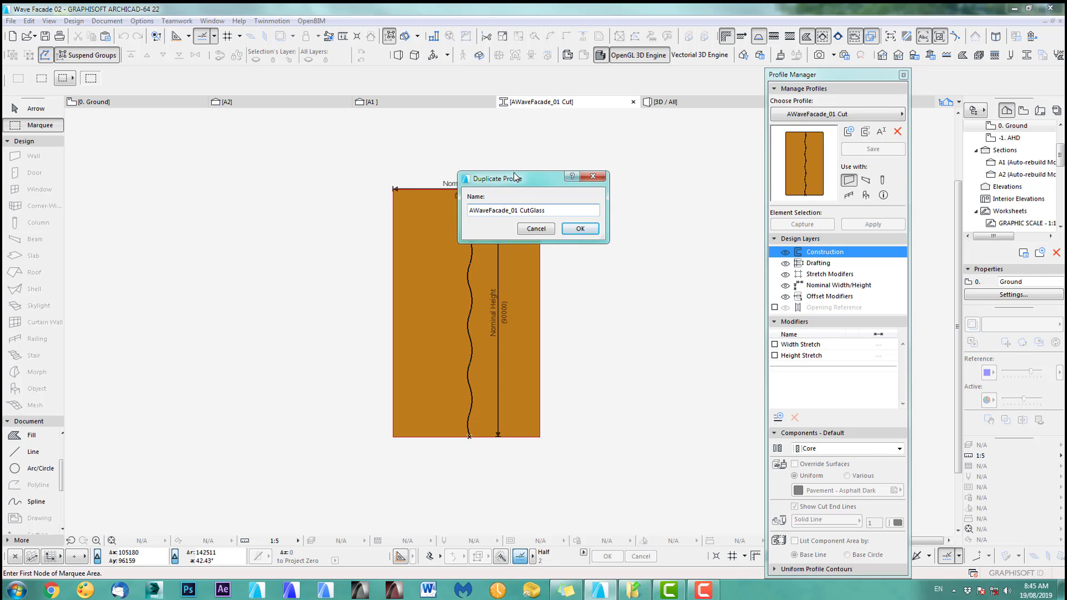
pyautogui.click(576, 229)
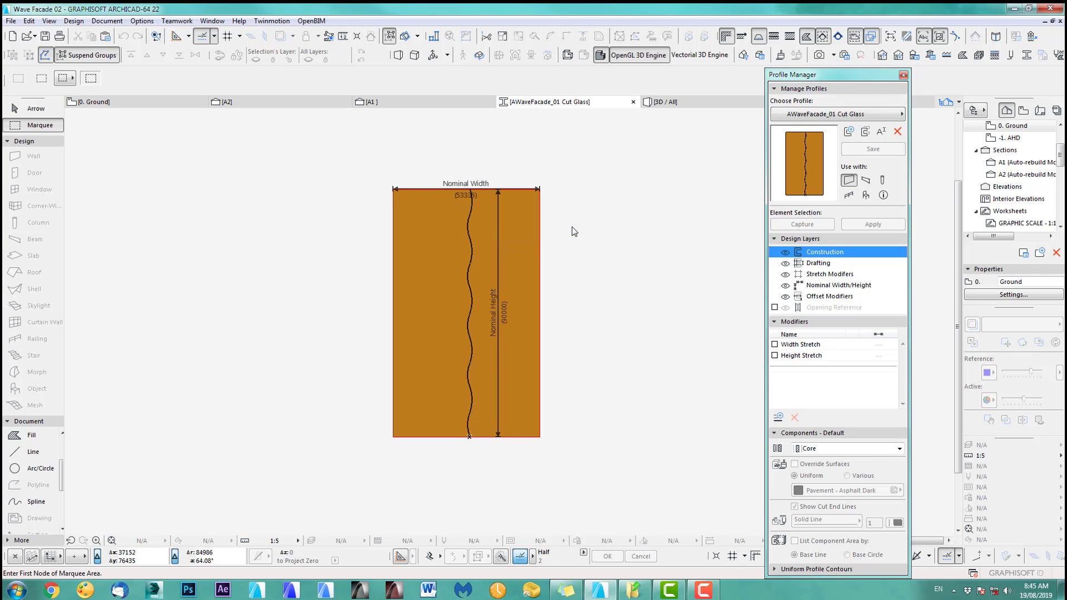
# Move the fill on the right of the wave 1500 mm along X from its top wave corner
pyautogui.click(34, 108)
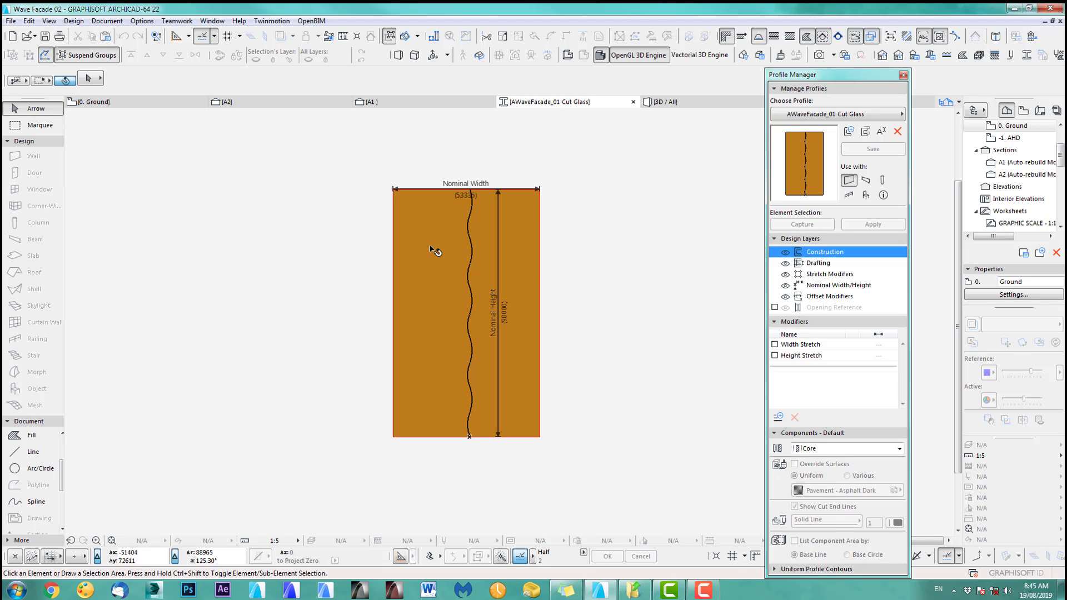
pyautogui.click(511, 210)
pyautogui.scroll(1, 503, 195)
pyautogui.scroll(3, 489, 186)
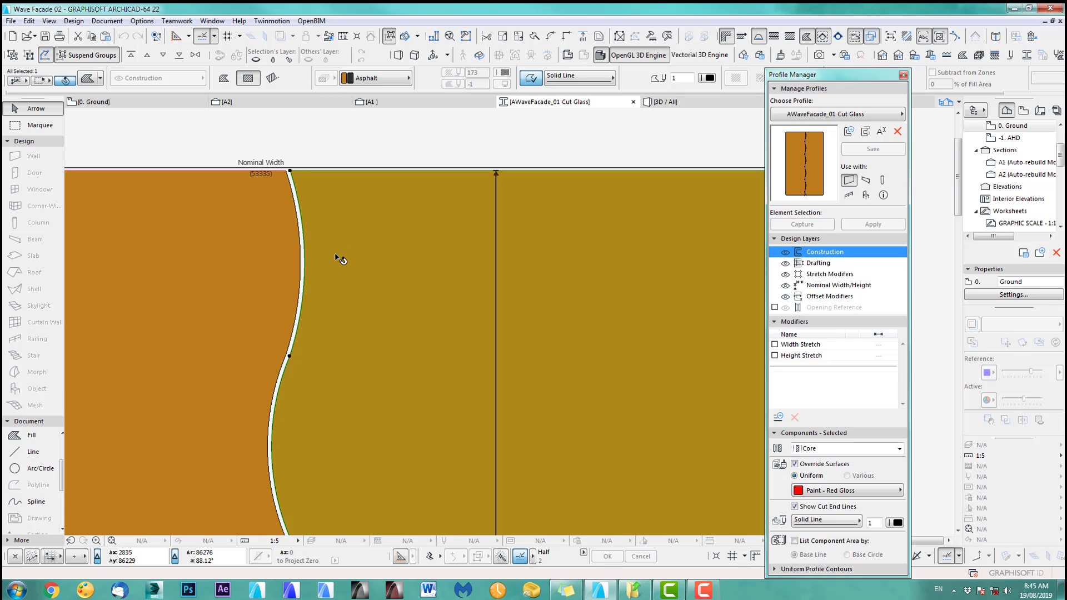
pyautogui.scroll(2, 302, 176)
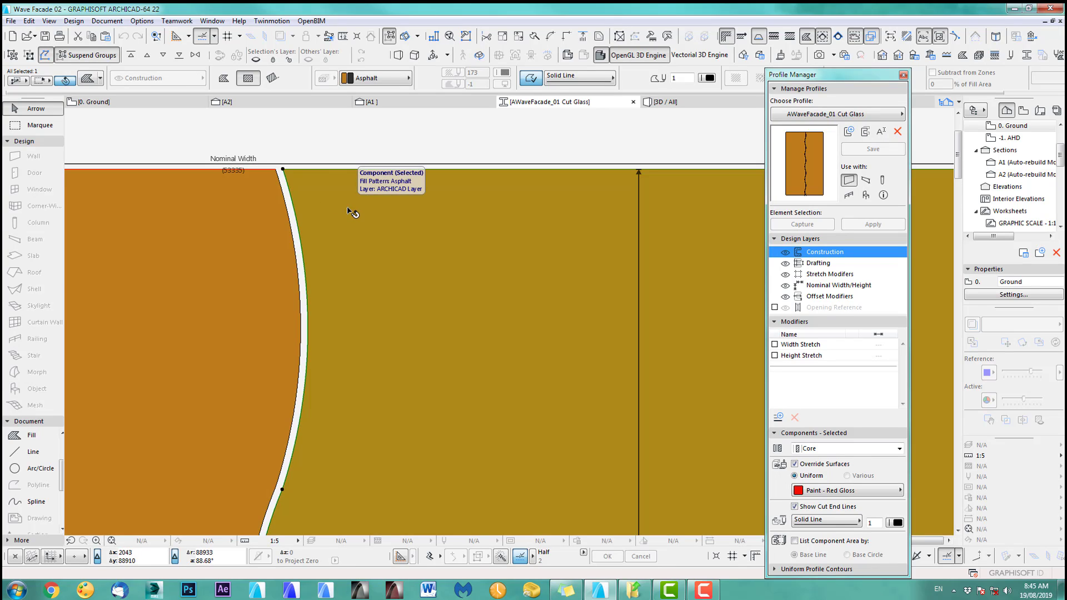
pyautogui.hotkey('ctrl', 'd')
pyautogui.click(283, 170)
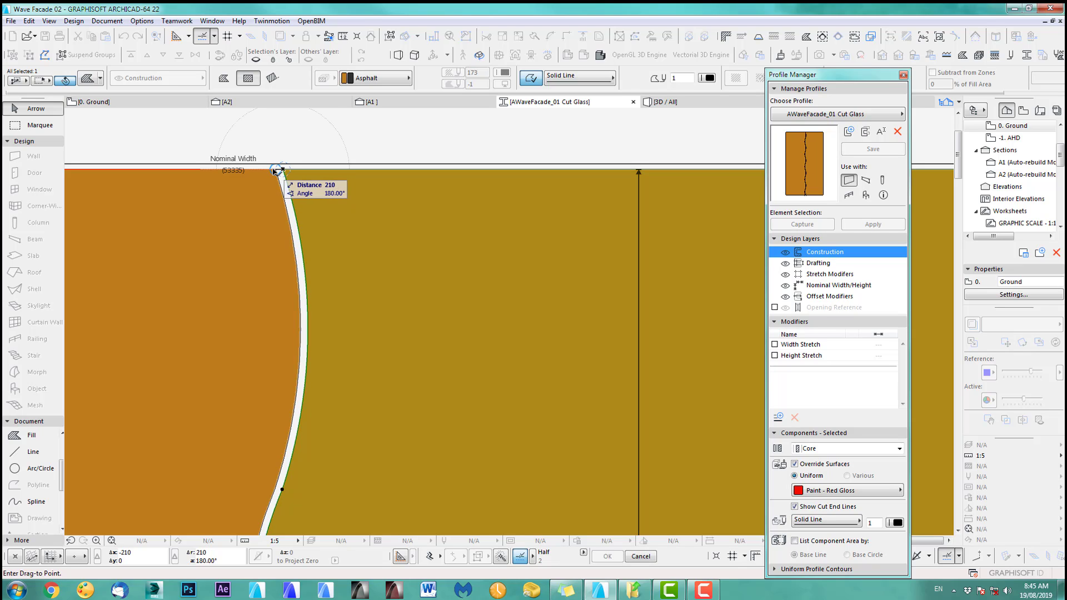
pyautogui.write('x15')
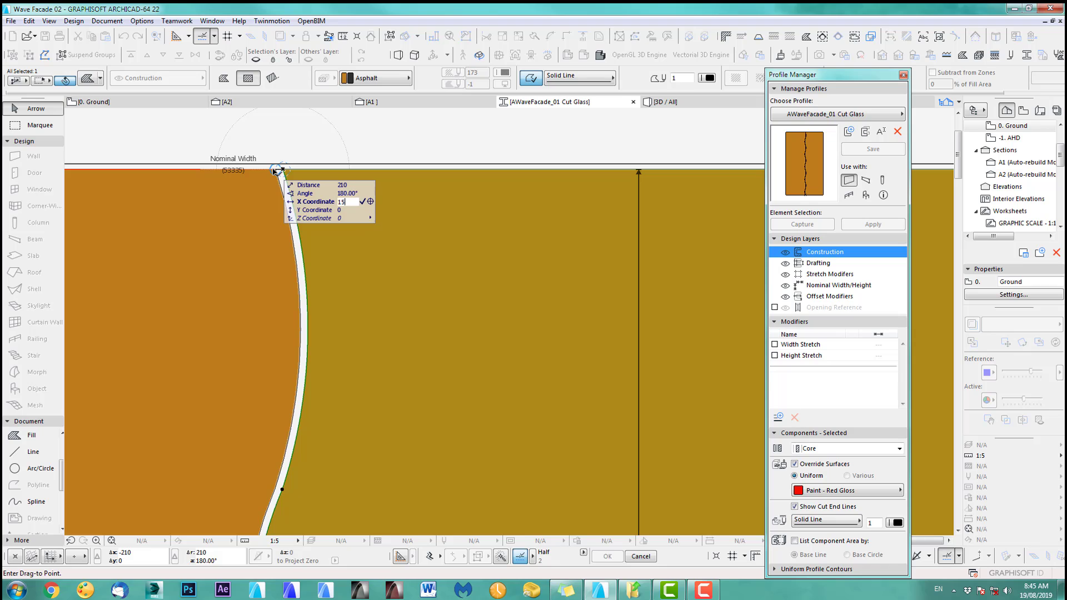
pyautogui.press('Return')
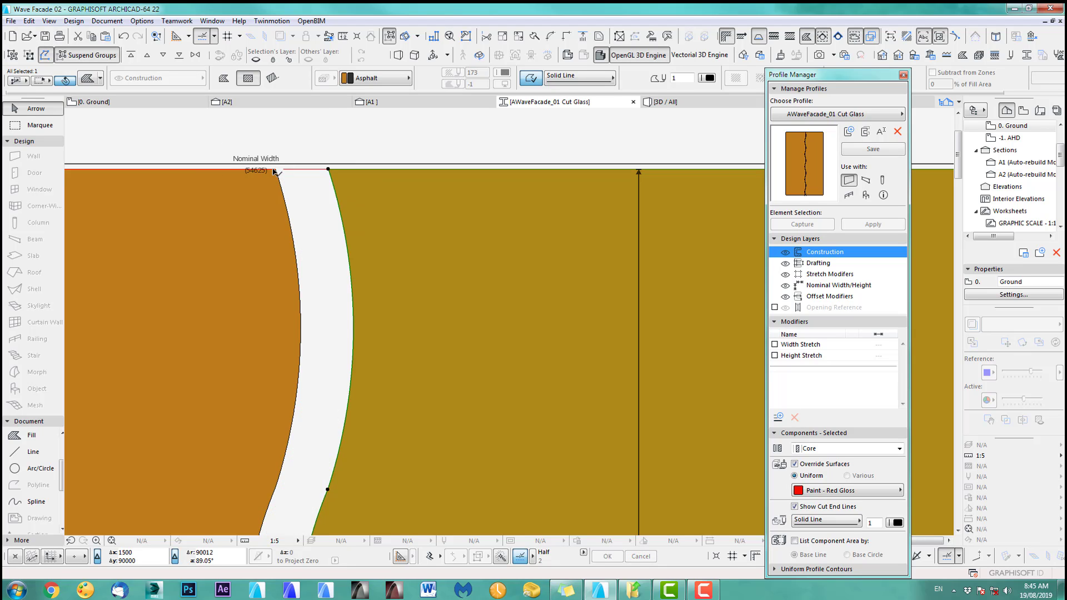
pyautogui.click(356, 145)
# Measure the gap between the two fills at their top ends and save the AWaveFacade_01 Cut Glass profile
pyautogui.scroll(3, 312, 179)
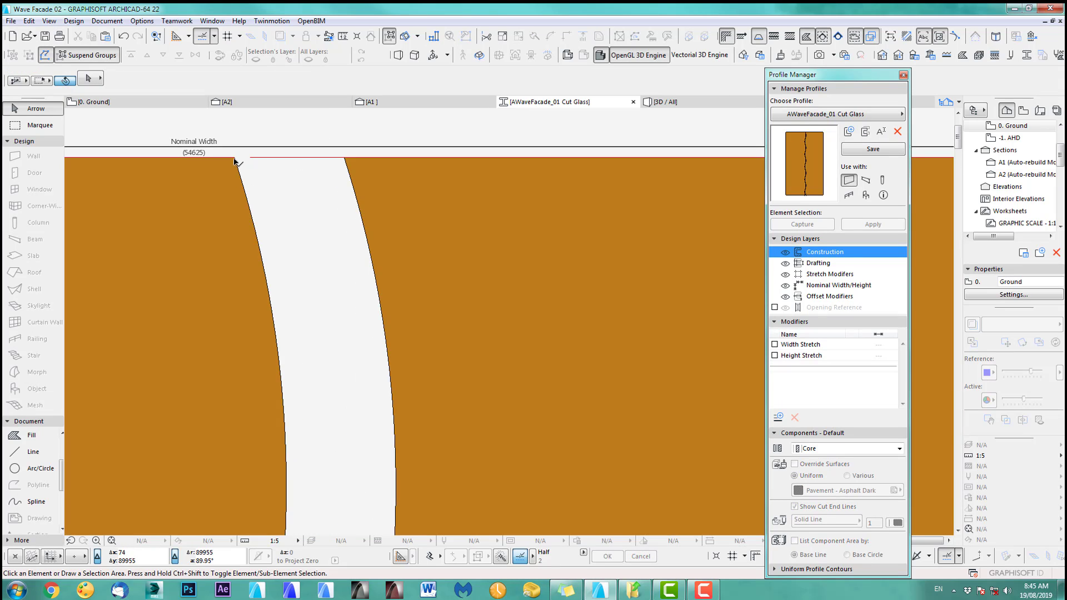
pyautogui.press('m')
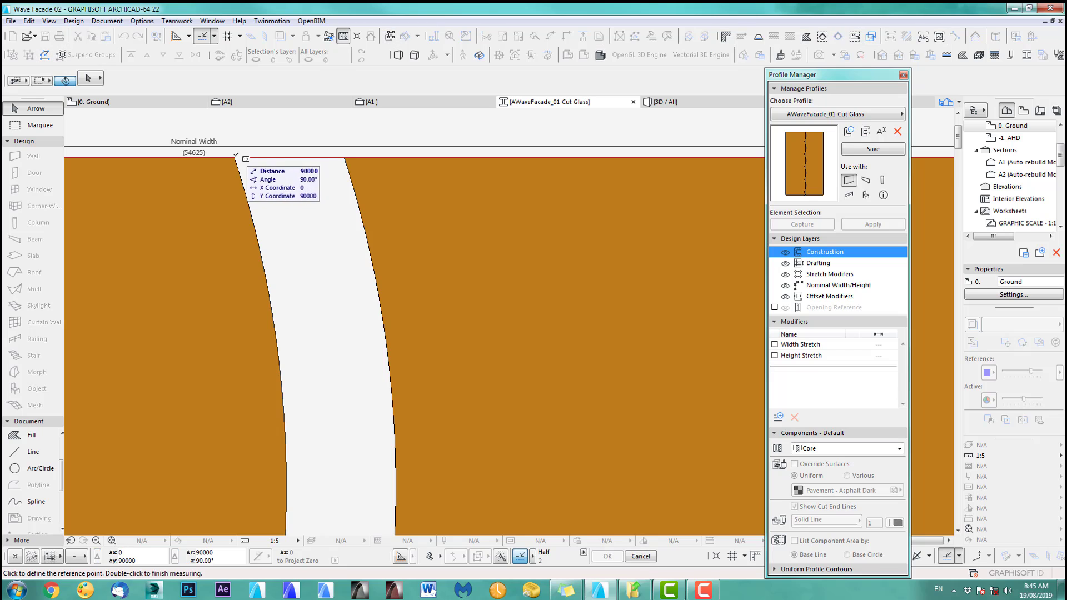
pyautogui.click(234, 158)
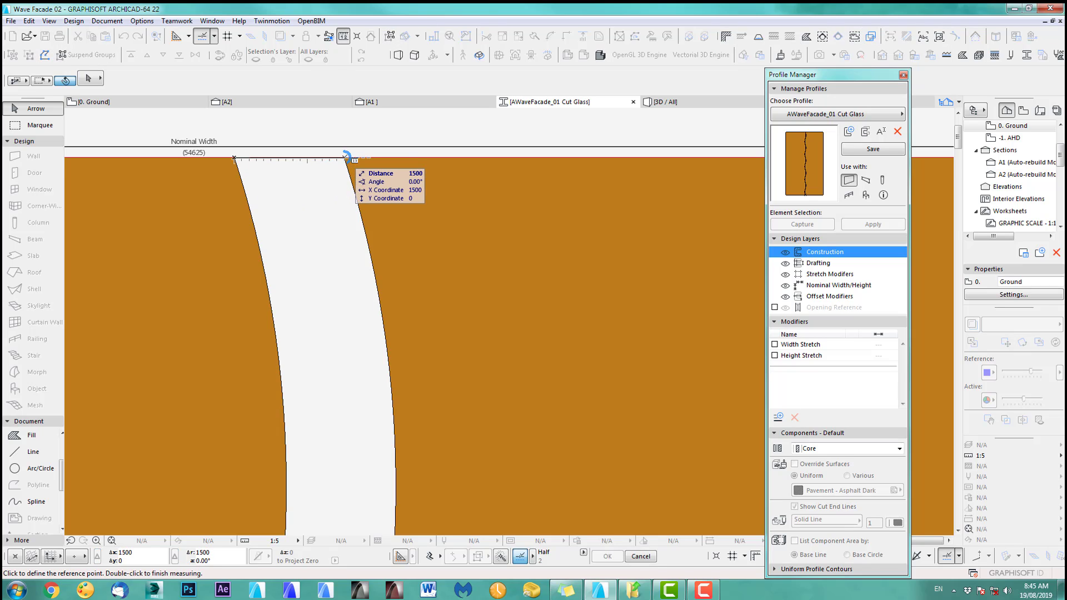
pyautogui.press('Escape')
pyautogui.scroll(-10, 351, 162)
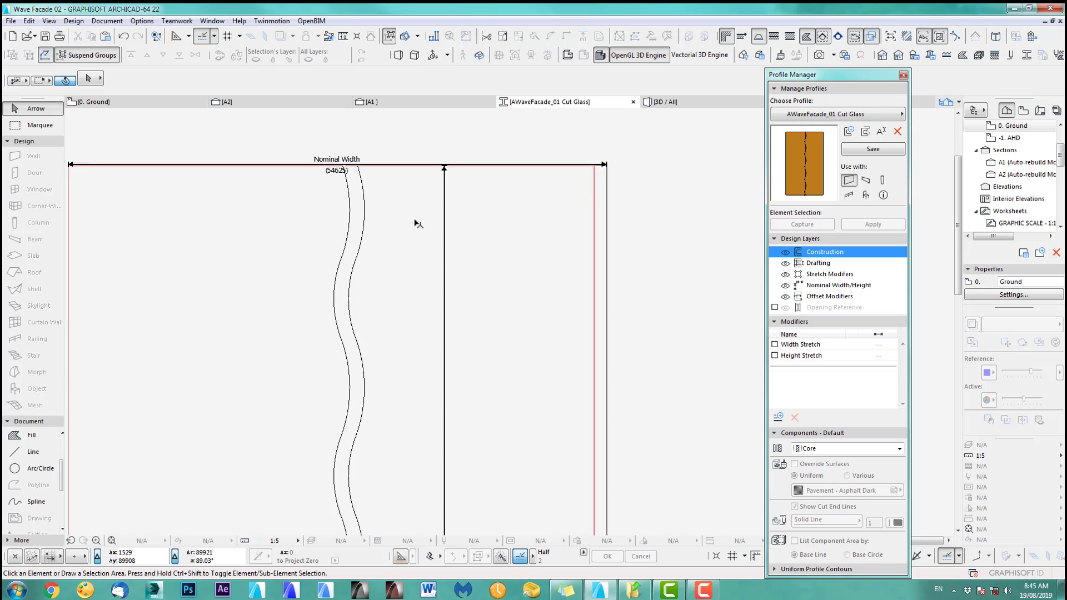
pyautogui.scroll(-2, 429, 261)
pyautogui.moveTo(430, 287); pyautogui.dragTo(432, 219, button='middle')
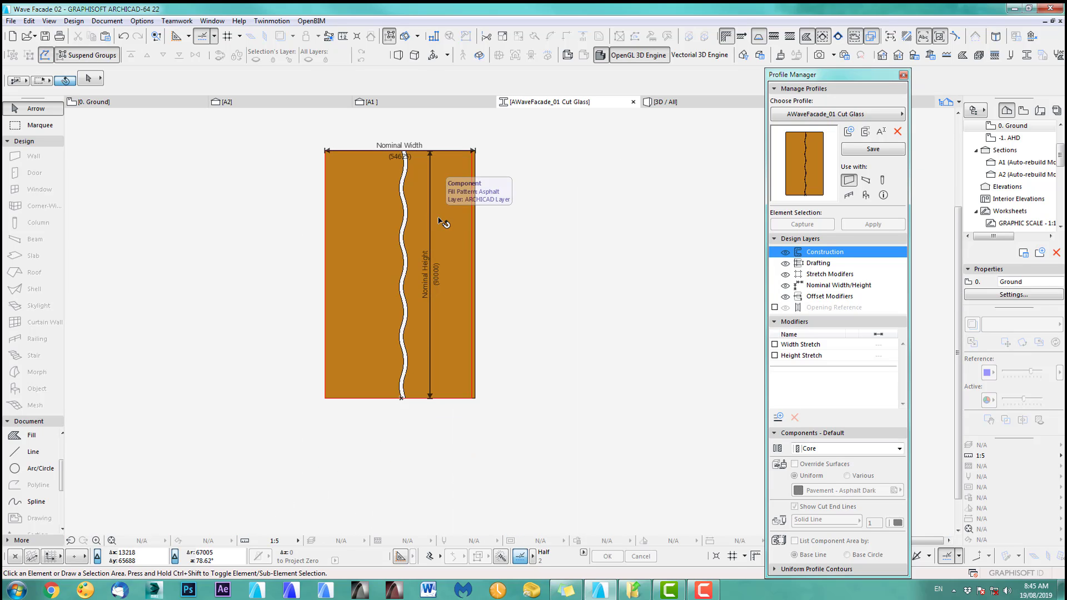
pyautogui.click(874, 149)
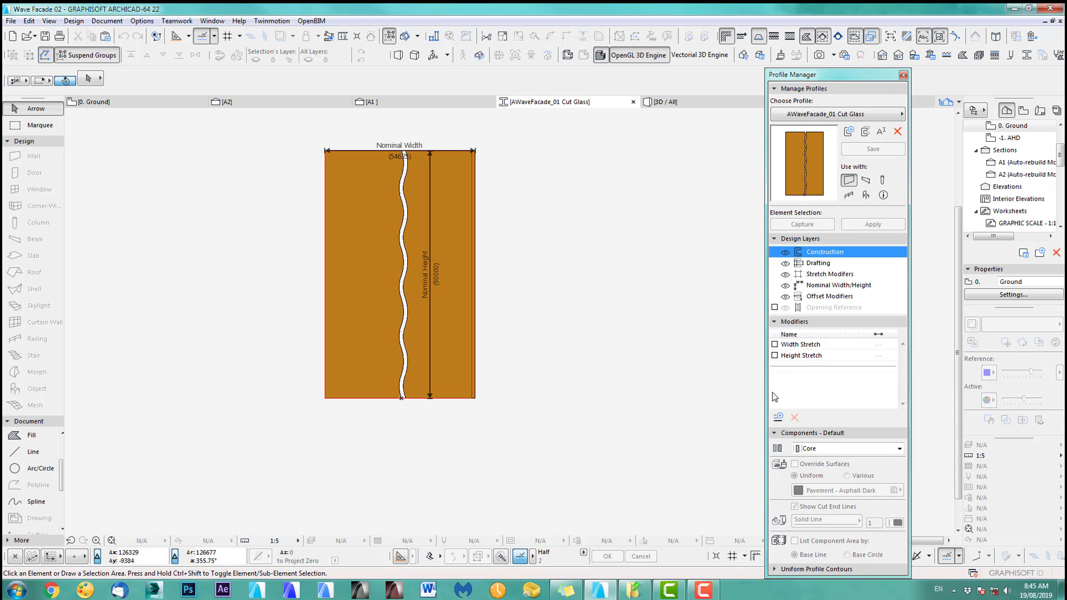
# On the Ground floor plan, place a copy of the wave wall farther inside the slab, parallel to the original
pyautogui.press('F2')
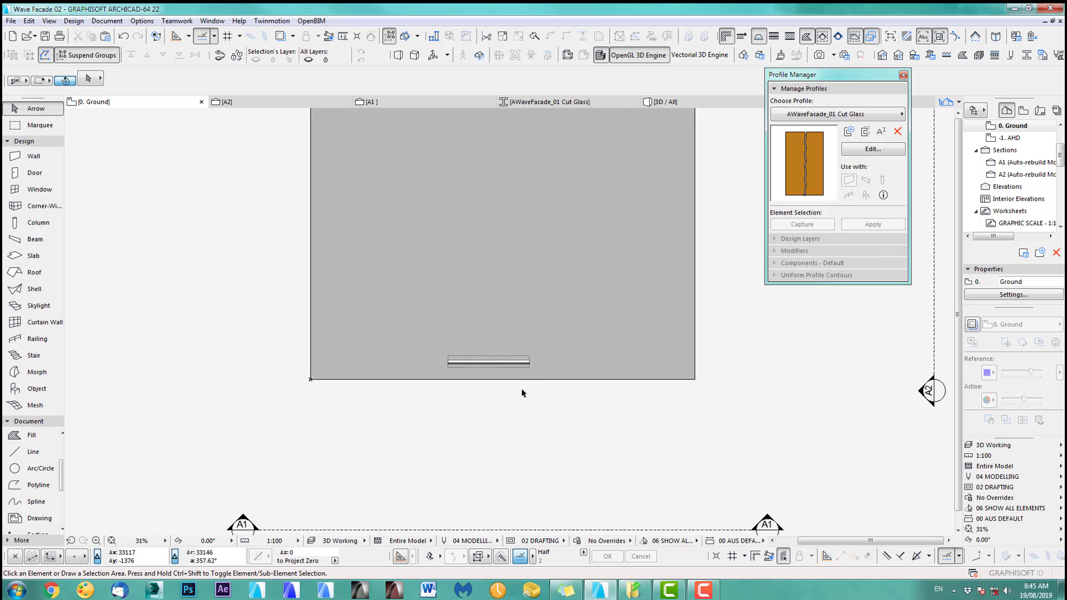
pyautogui.click(488, 362)
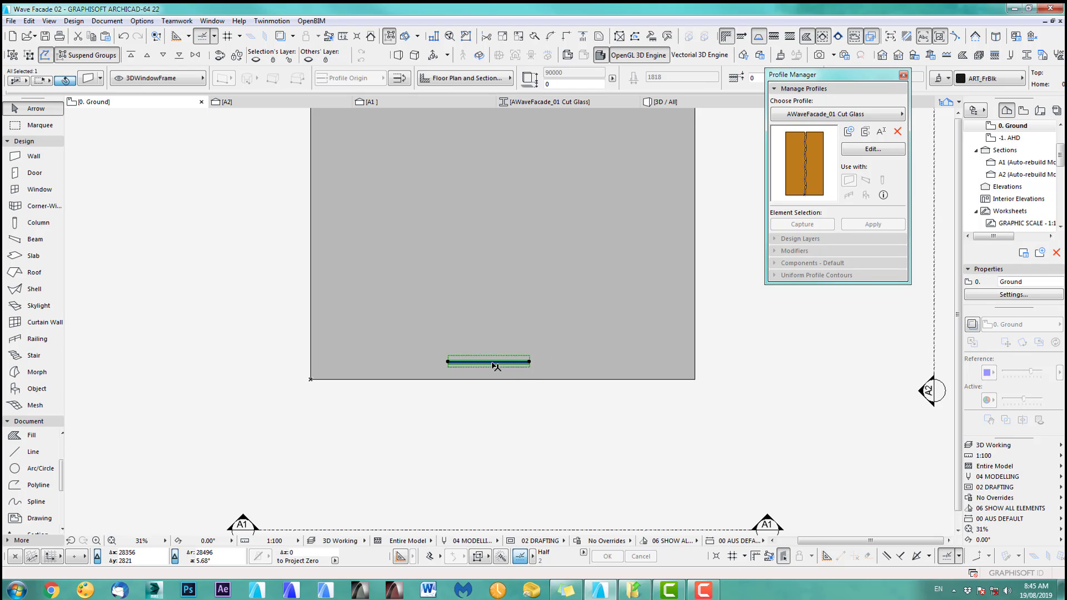
pyautogui.moveTo(502, 363); pyautogui.dragTo(504, 311)
# Assign the AWaveFacade_01 Glass profile and the ART_Glass1 surface override to the copied wall and check it in 3D
pyautogui.click(87, 76)
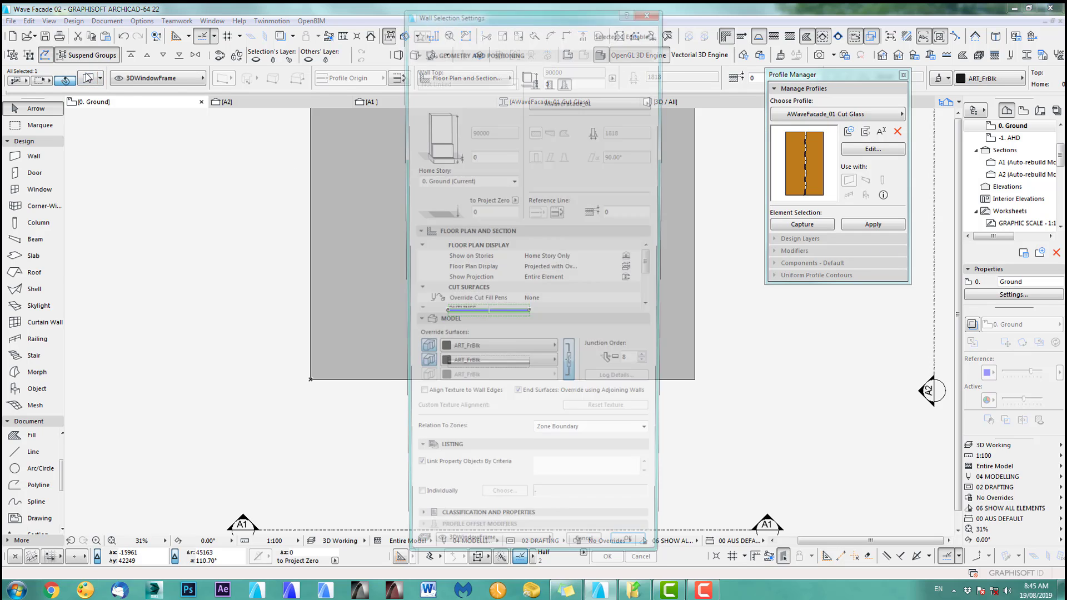
pyautogui.click(559, 102)
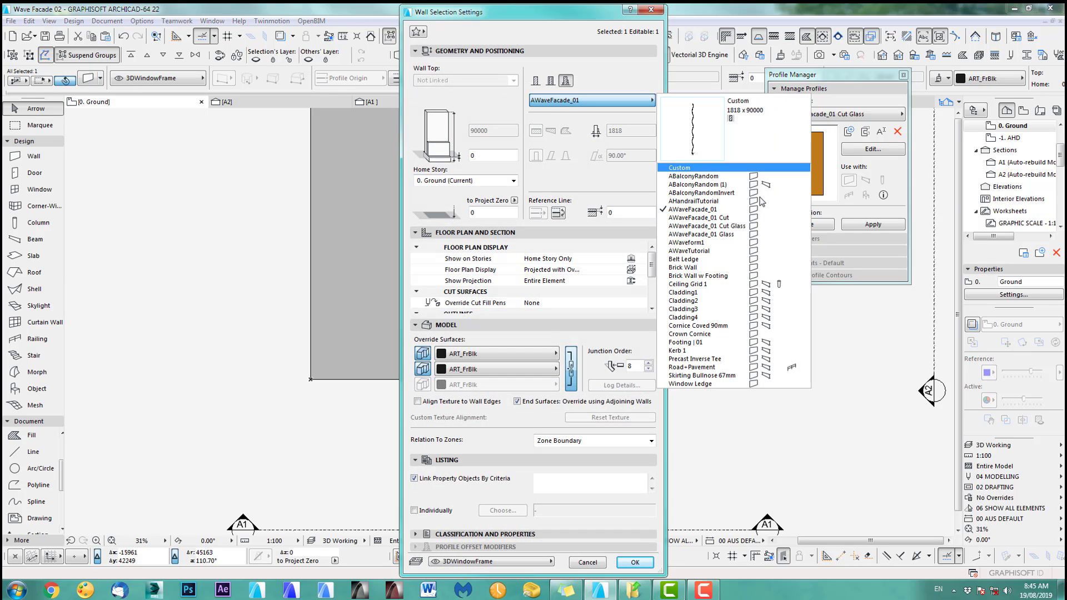
pyautogui.click(718, 234)
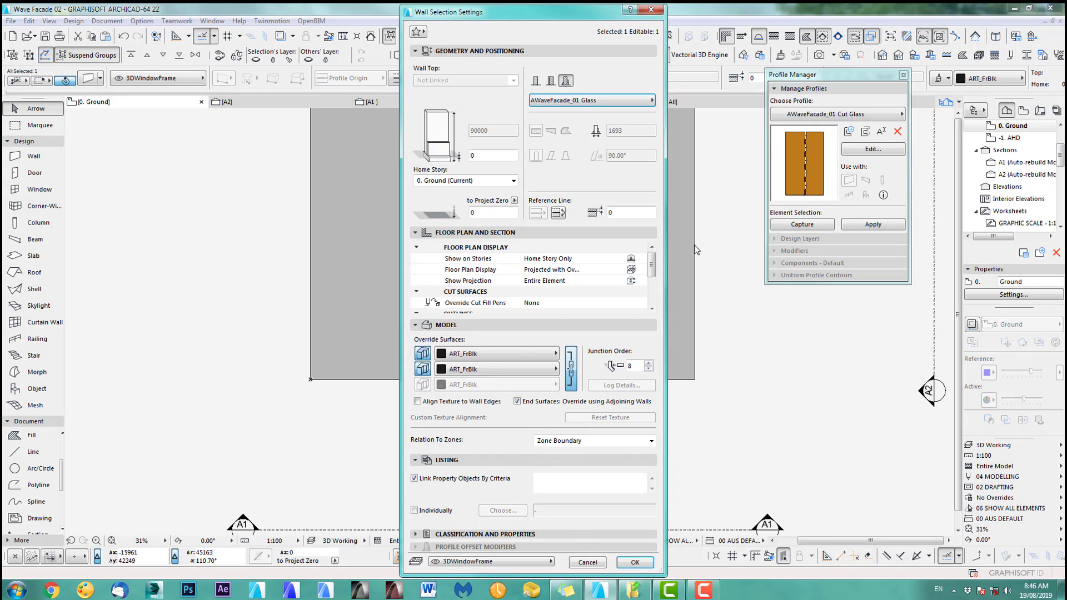
pyautogui.click(465, 356)
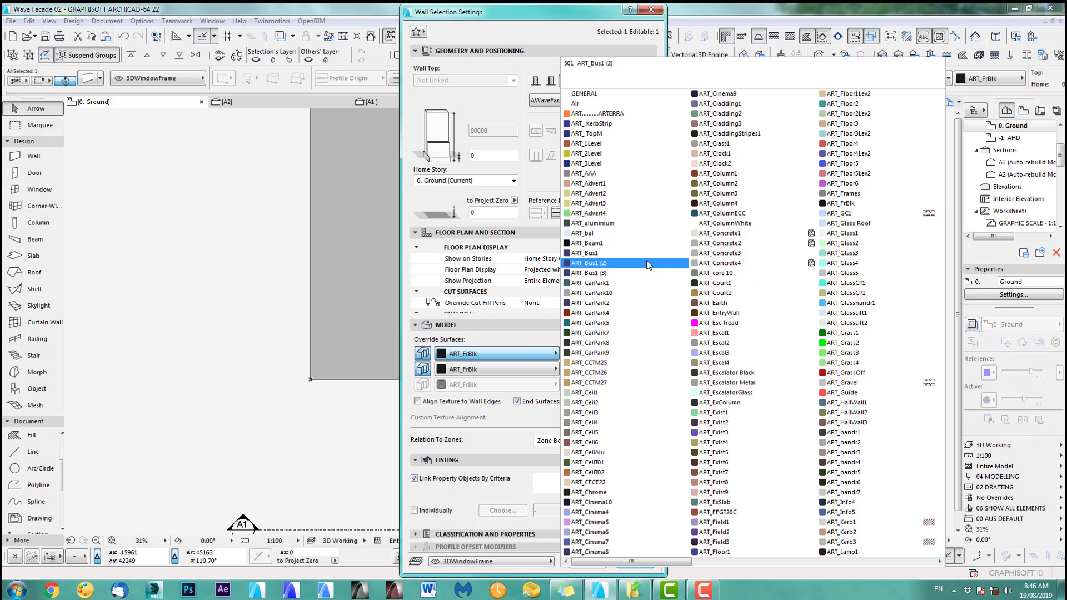
pyautogui.click(845, 233)
pyautogui.click(641, 564)
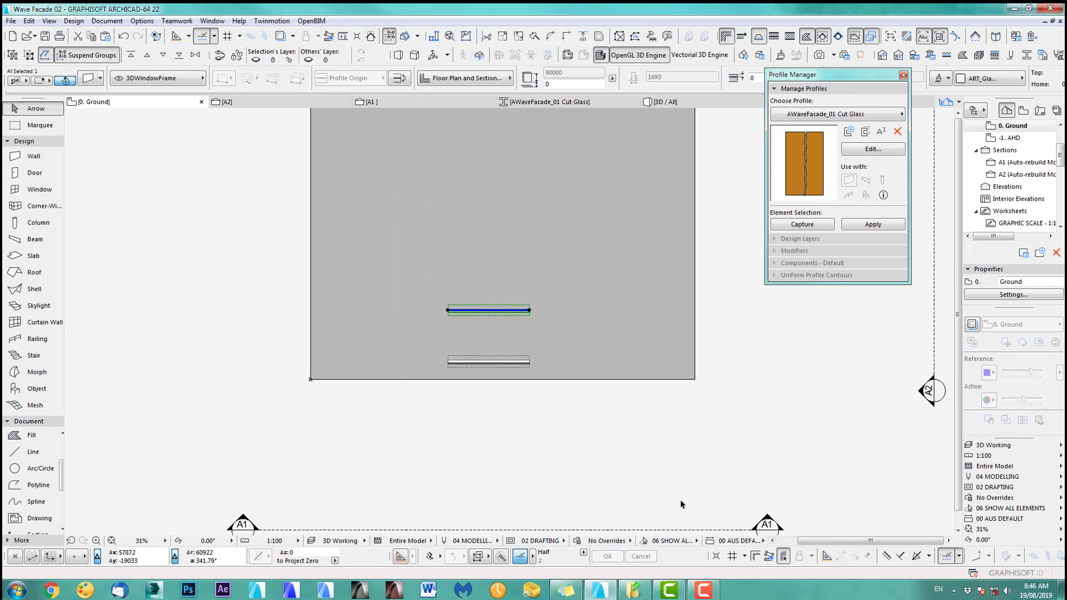
pyautogui.click(681, 499)
pyautogui.press('F3')
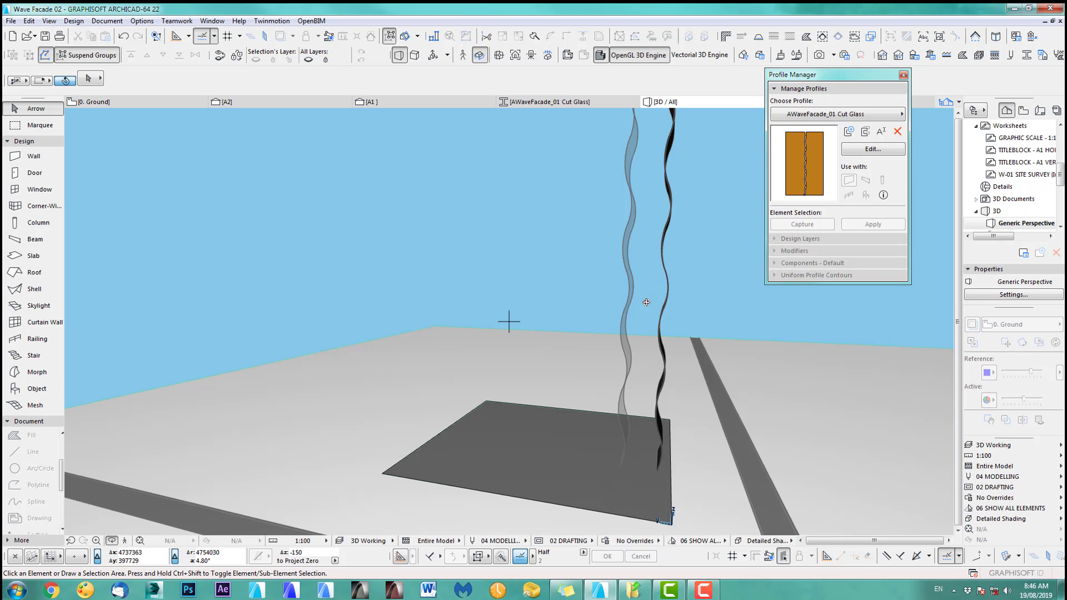
pyautogui.moveTo(655, 324); pyautogui.dragTo(544, 332)
pyautogui.scroll(2, 648, 356)
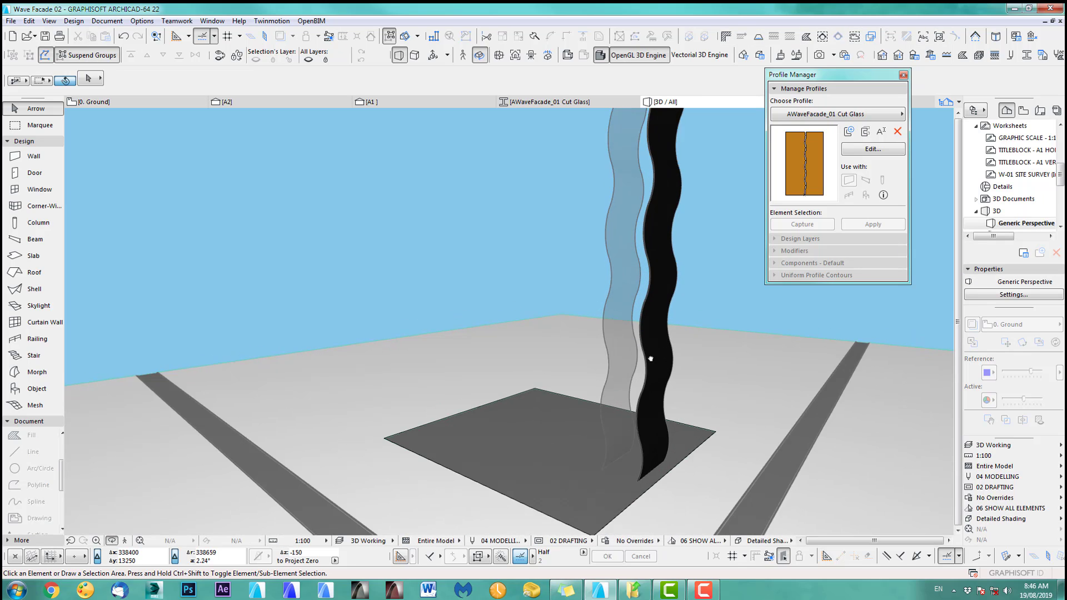
pyautogui.scroll(2, 651, 358)
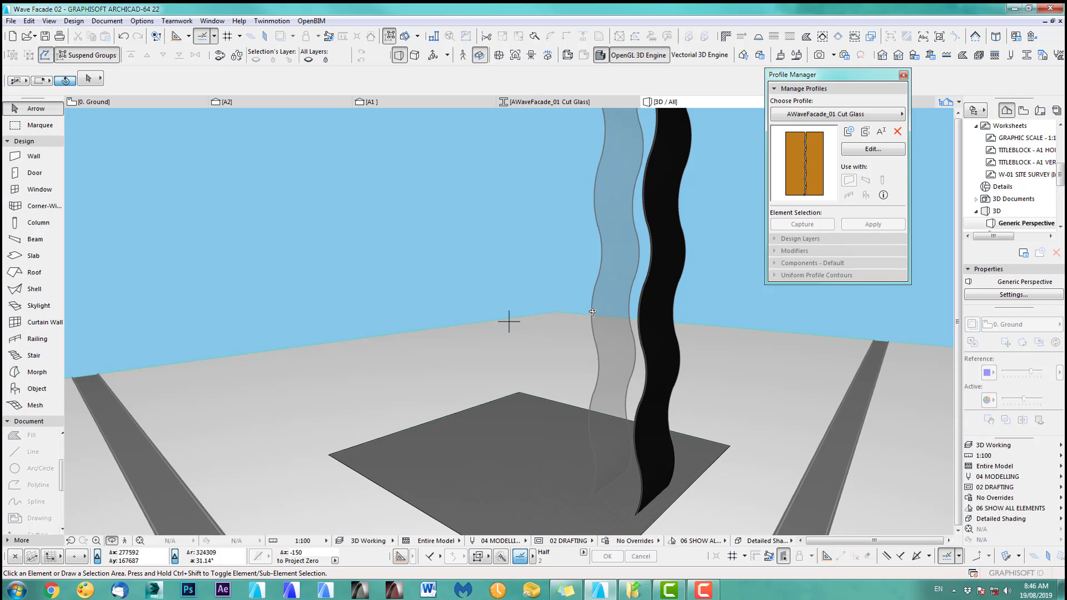
# Set the default wall to the AWaveFacade_01 Cut profile with Paint - Red Gloss surface overrides
pyautogui.press('F2')
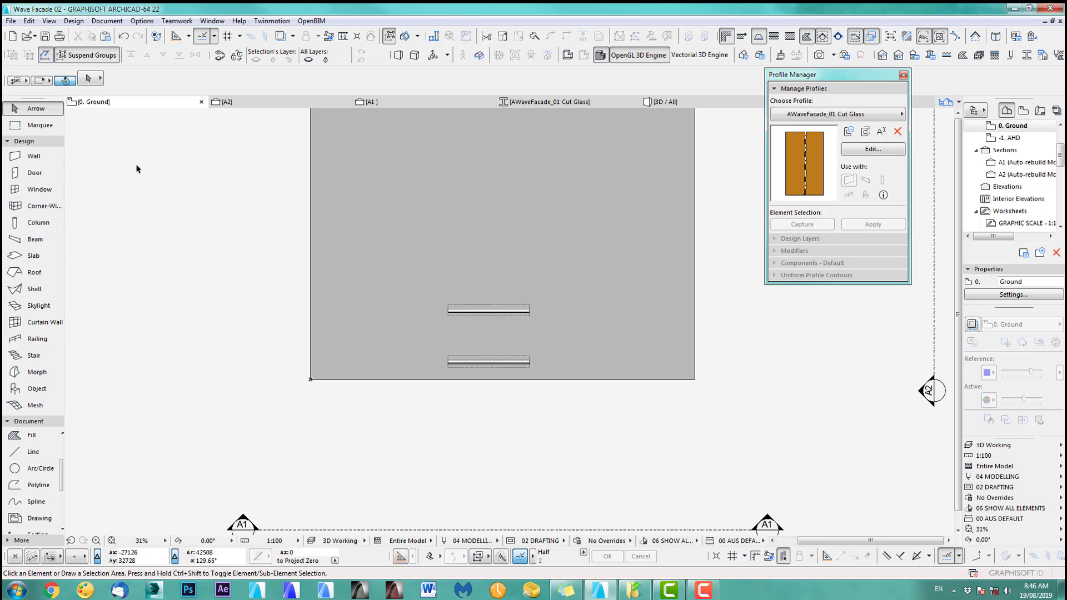
pyautogui.doubleClick(35, 157)
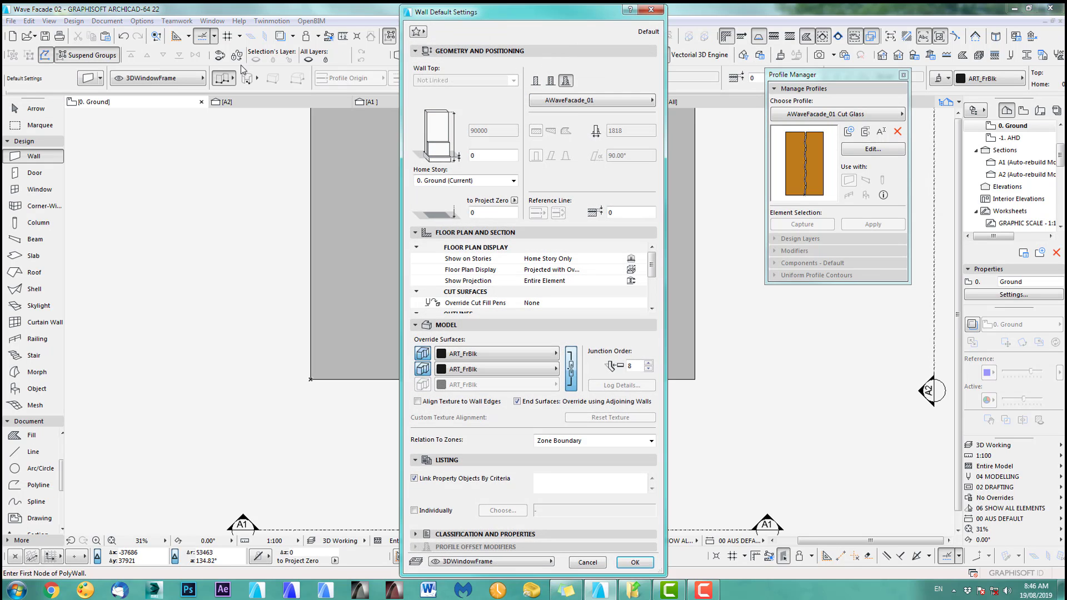
pyautogui.click(575, 102)
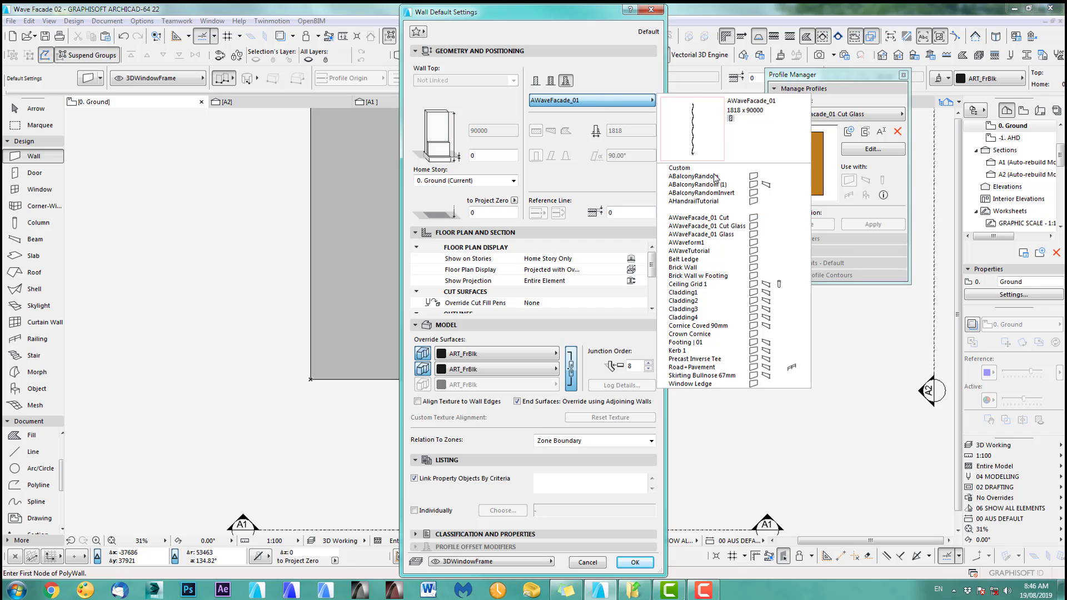
pyautogui.click(734, 218)
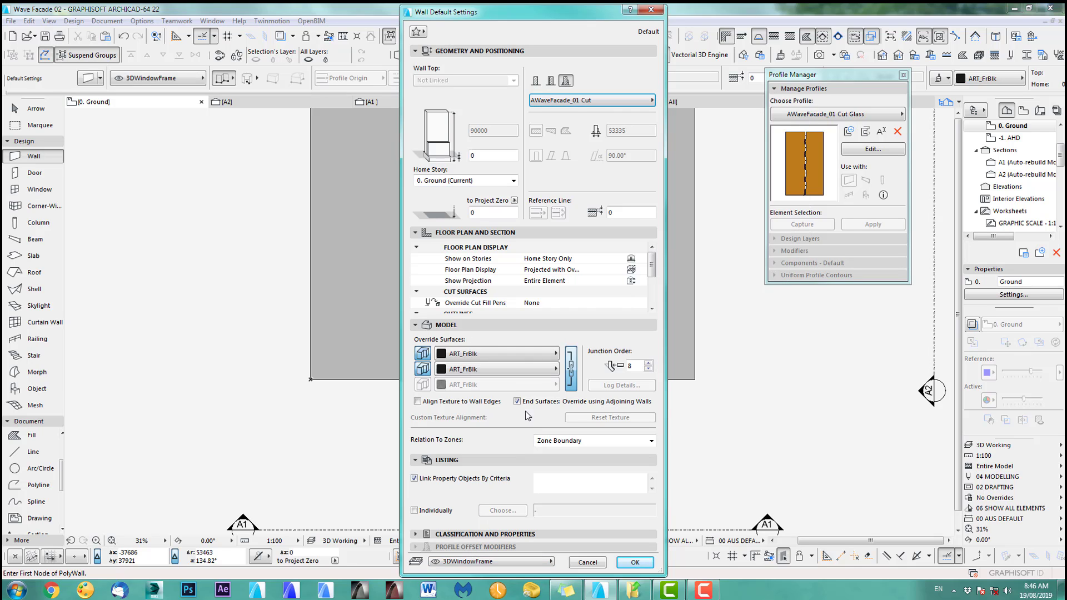
pyautogui.click(525, 354)
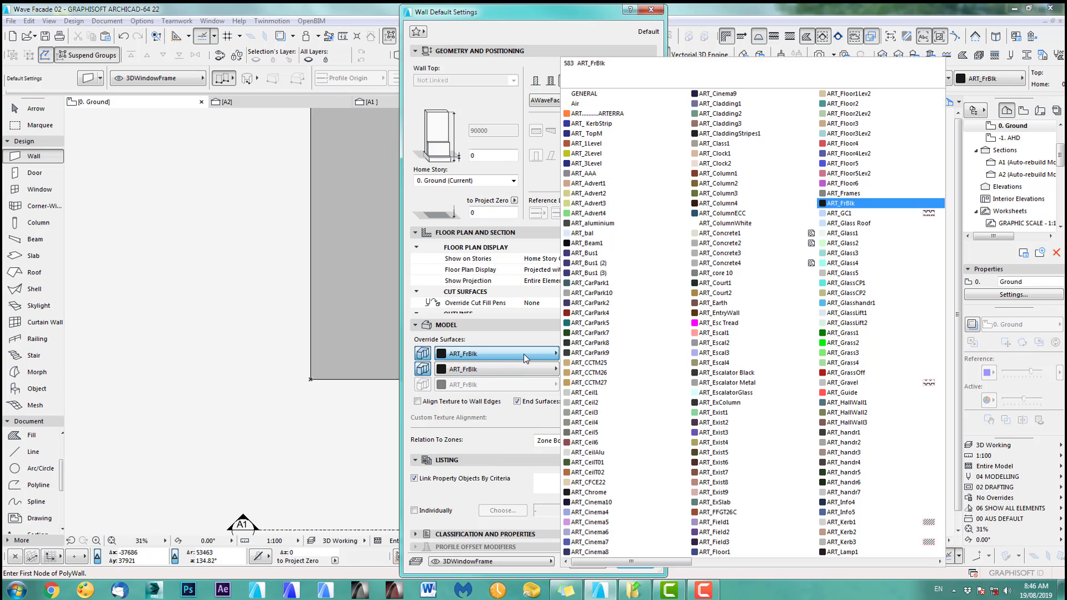
pyautogui.hscroll(4, 869, 199)
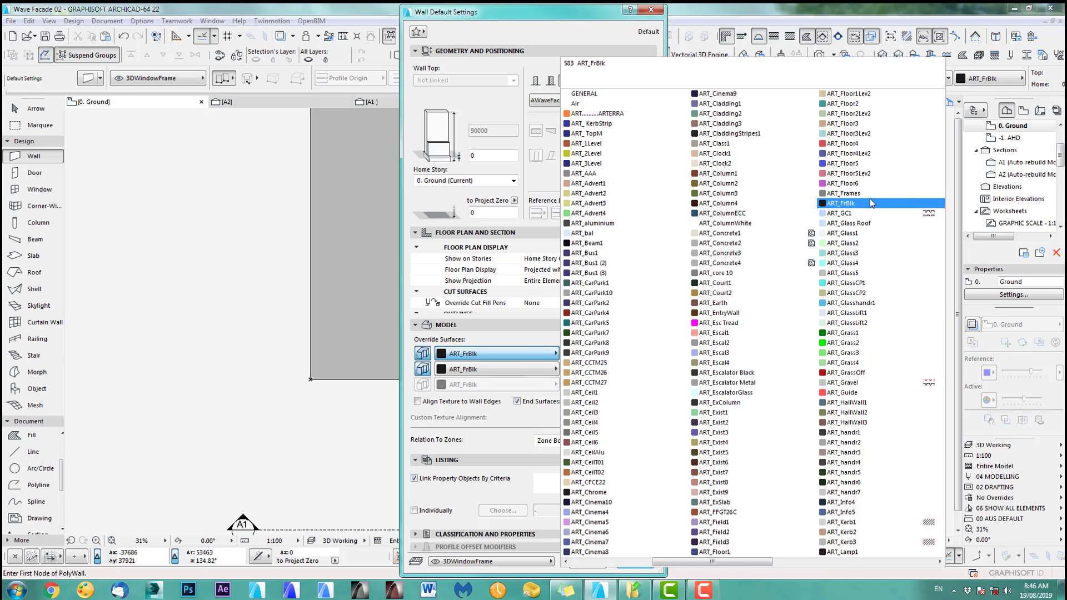
pyautogui.hscroll(2, 869, 199)
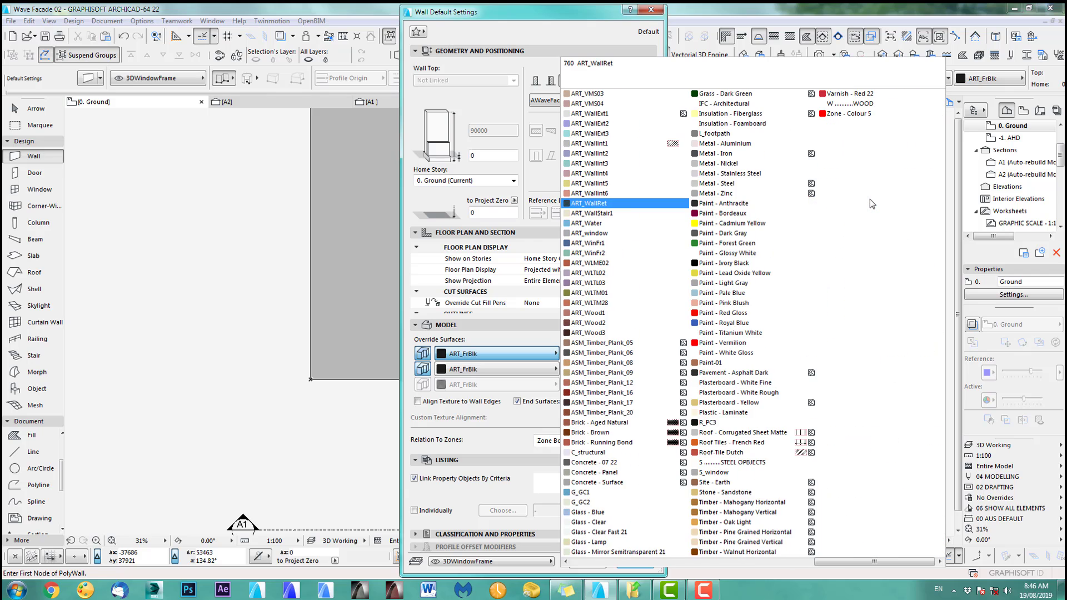
pyautogui.click(755, 314)
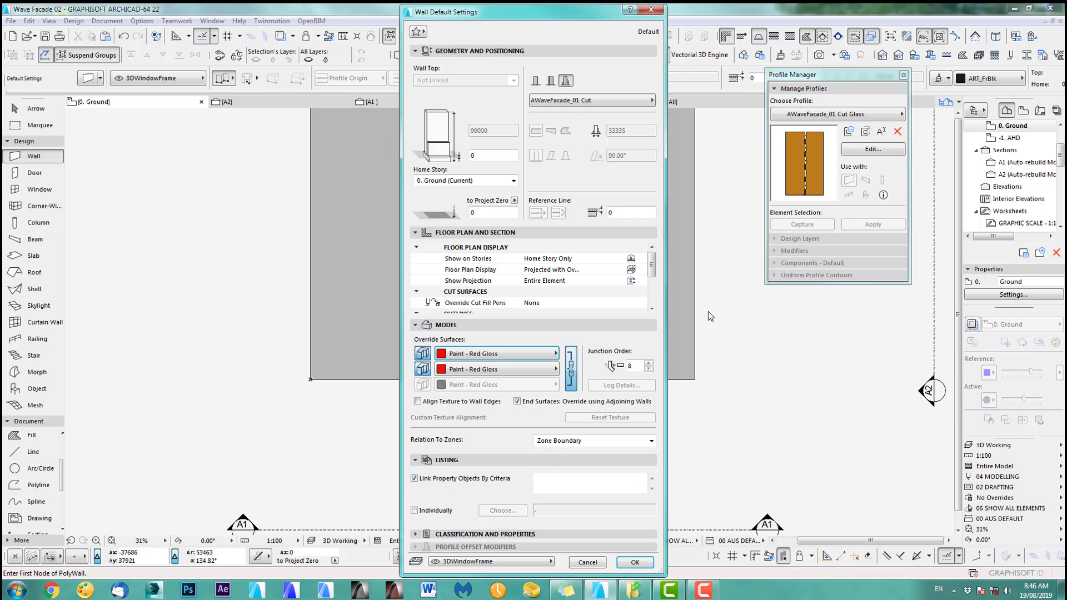
# Assign the default wall to the 3D Cutting Elements layer and accept the settings
pyautogui.click(491, 562)
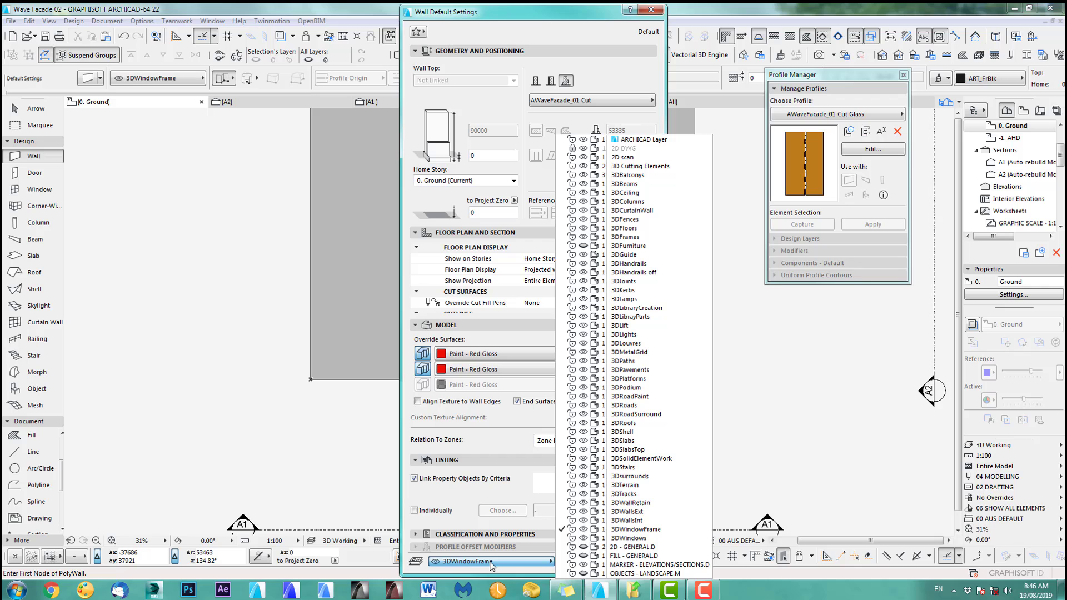
pyautogui.click(652, 167)
pyautogui.click(634, 562)
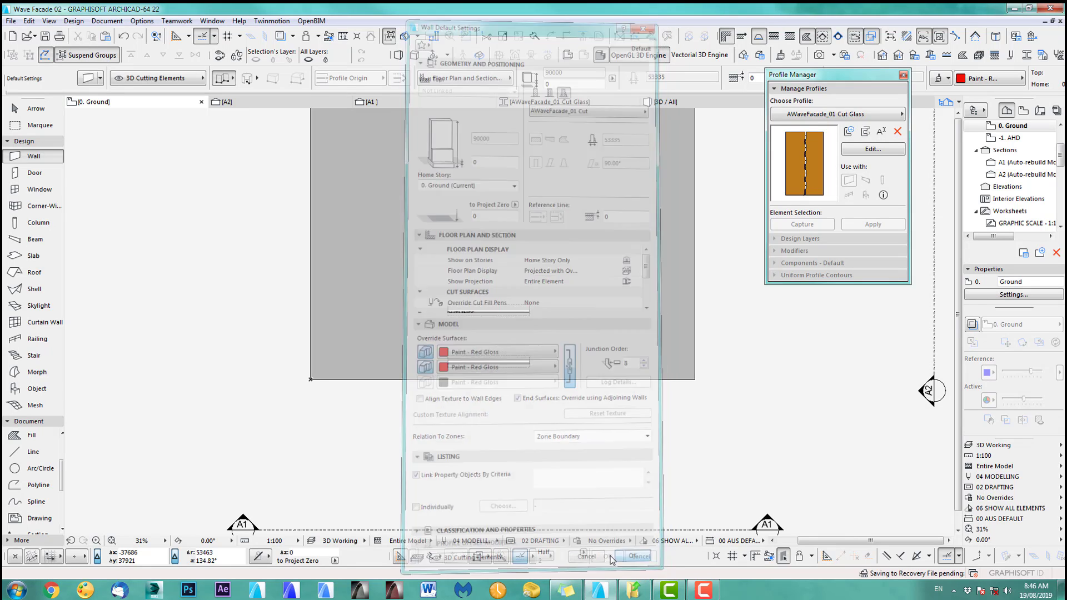
# Draw a short cutting wall just outside the slab edge, perpendicular to the facade walls, and check it in 3D
pyautogui.click(496, 423)
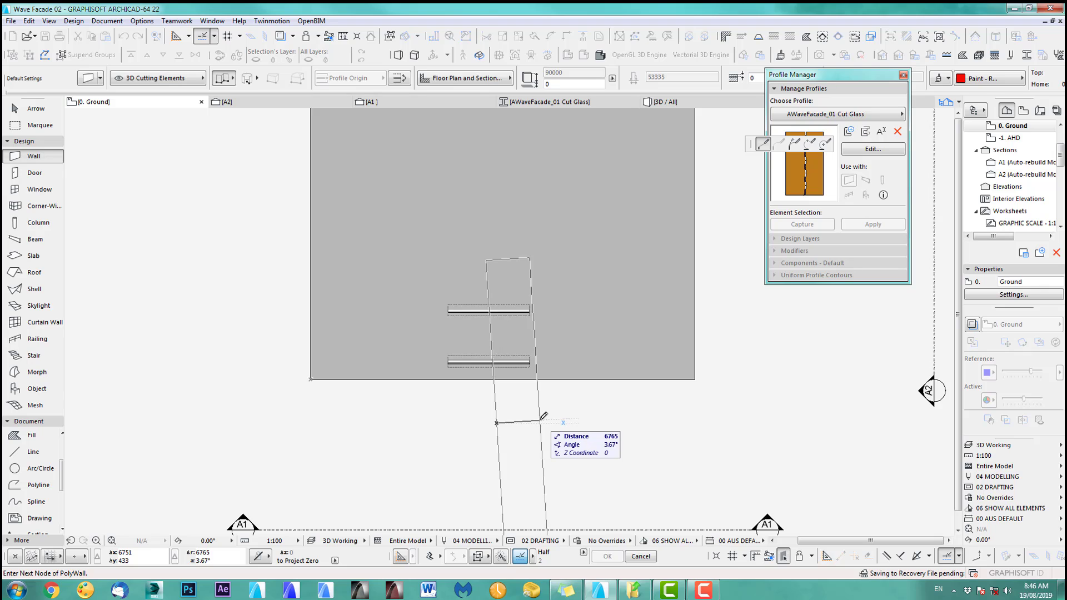
pyautogui.doubleClick(497, 404)
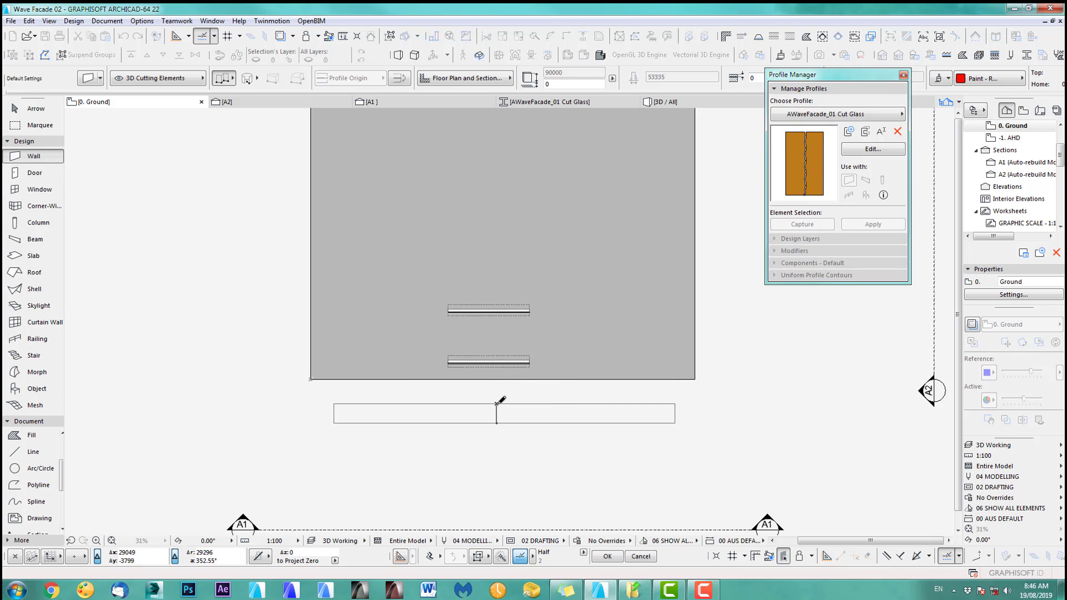
pyautogui.press('F3')
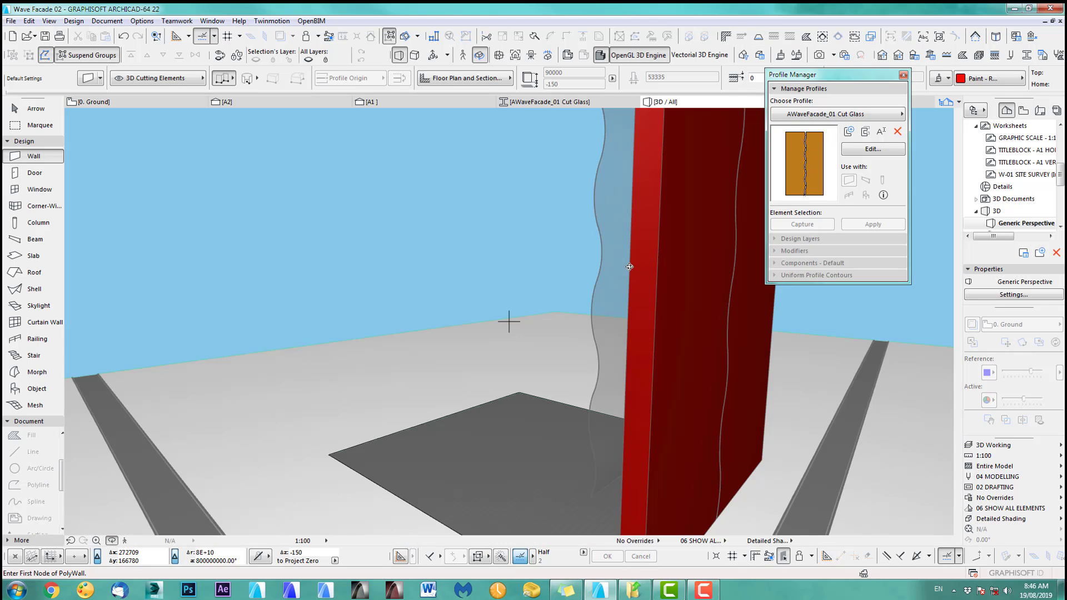
pyautogui.moveTo(686, 351)
pyautogui.keyDown('shift'); pyautogui.mouseDown(button='middle')
pyautogui.moveTo(702, 385)
pyautogui.moveTo(453, 377)
pyautogui.moveTo(924, 372)
pyautogui.moveTo(484, 365)
pyautogui.moveTo(695, 371)
pyautogui.moveTo(547, 386)
pyautogui.moveTo(653, 338)
pyautogui.mouseUp(button='middle'); pyautogui.keyUp('shift')
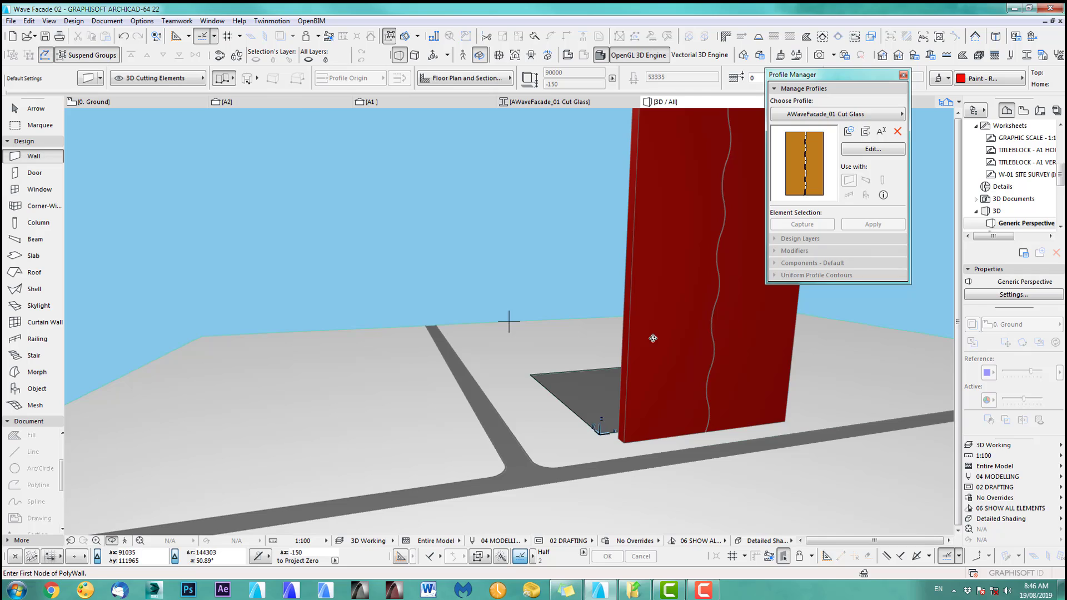
# Move the cutting wall in plan onto the slab so it overlaps the outer frame wall, and check it in 3D
pyautogui.press('F2')
pyautogui.scroll(4, 517, 421)
pyautogui.click(485, 430)
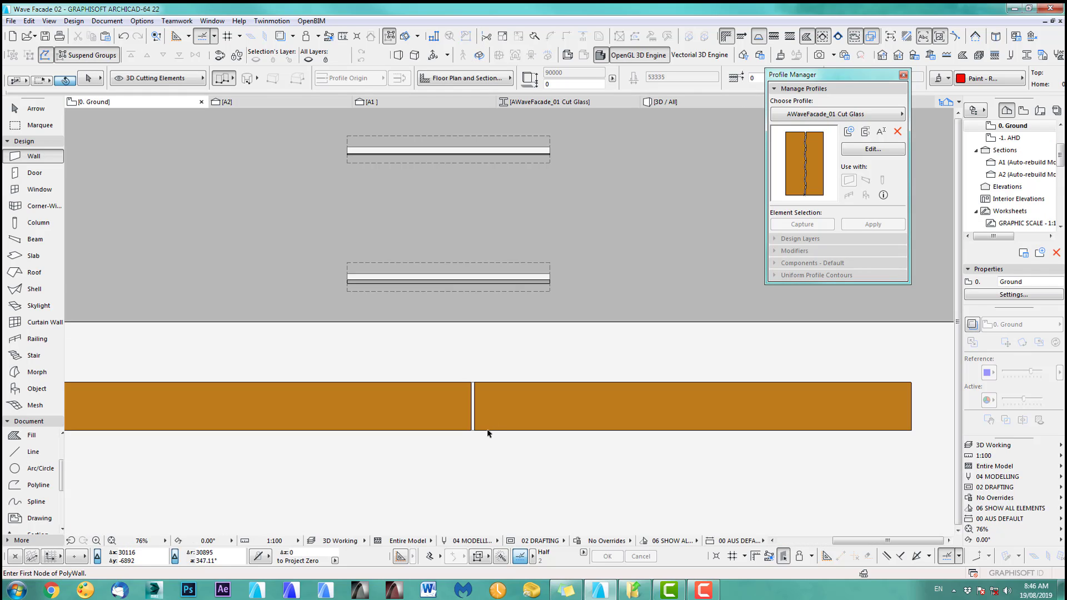
pyautogui.click(507, 427)
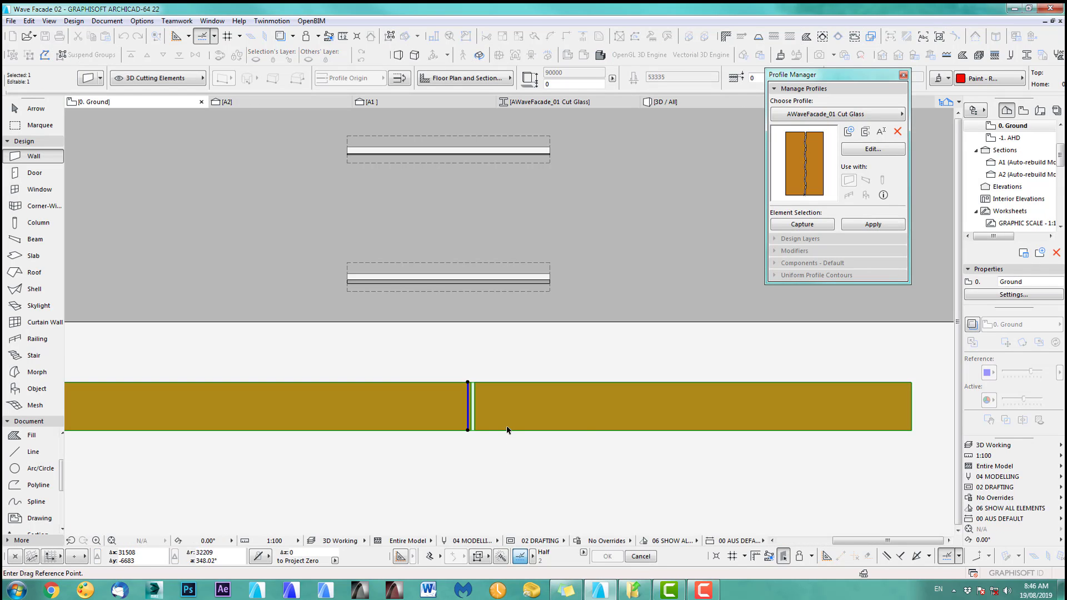
pyautogui.click(507, 302)
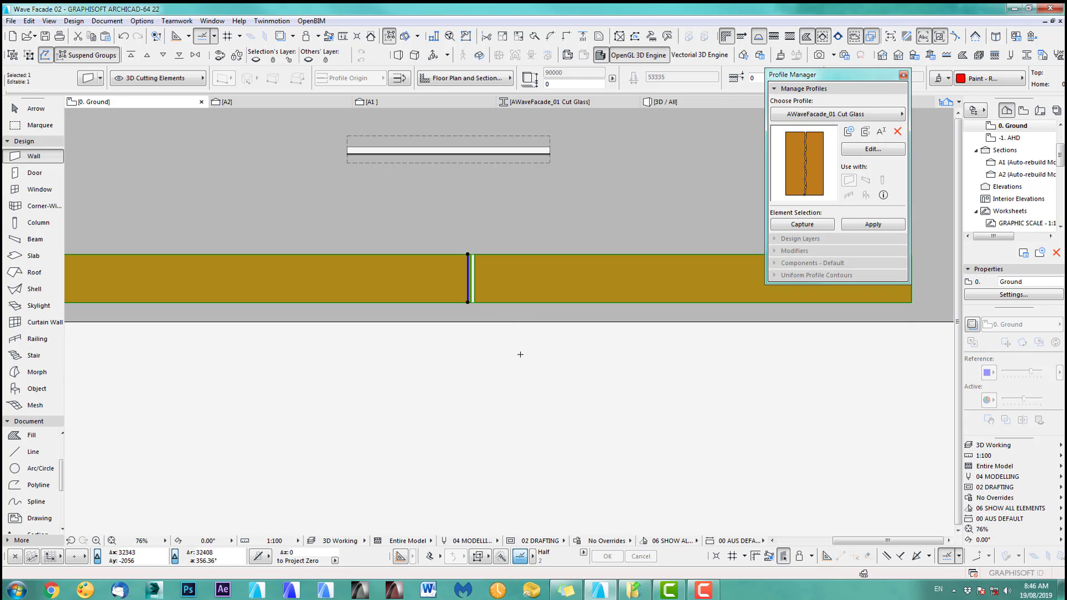
pyautogui.press('Escape')
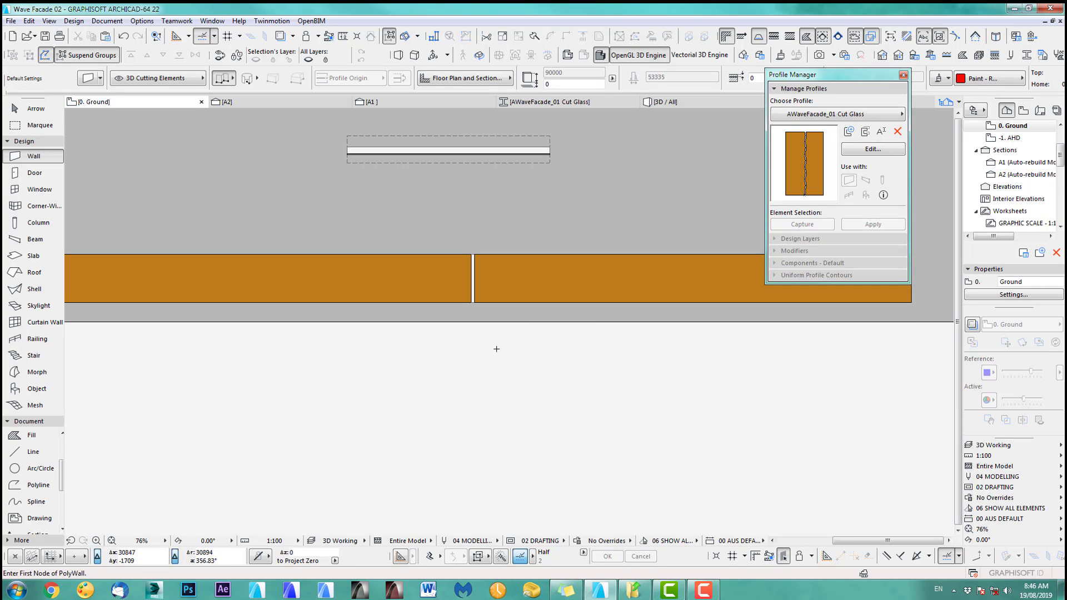
pyautogui.press('F3')
pyautogui.keyDown('shift'); pyautogui.moveTo(683, 296); pyautogui.dragTo(556, 400, button='middle'); pyautogui.keyUp('shift')
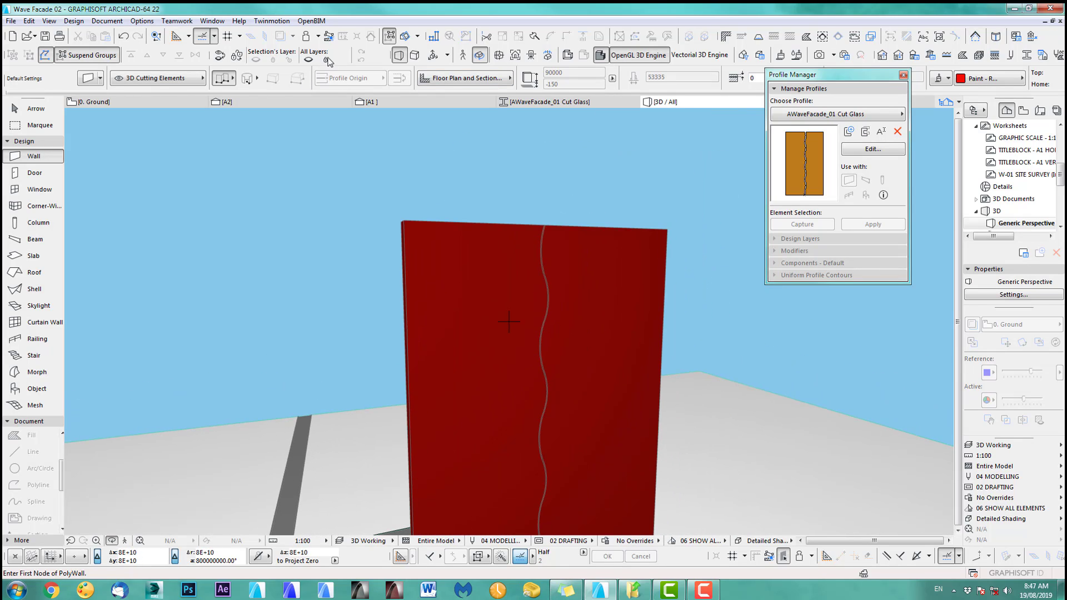
# Show the 3D Cutting Elements layer as wireframe and update the 3D Working layer combination
pyautogui.click(281, 38)
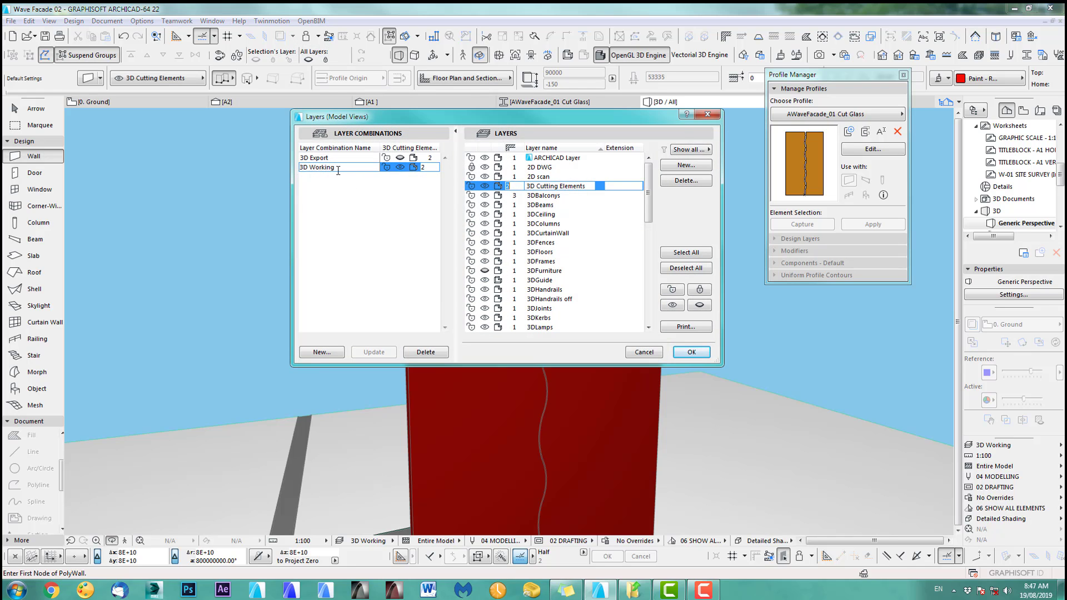
pyautogui.press('Return')
pyautogui.click(362, 351)
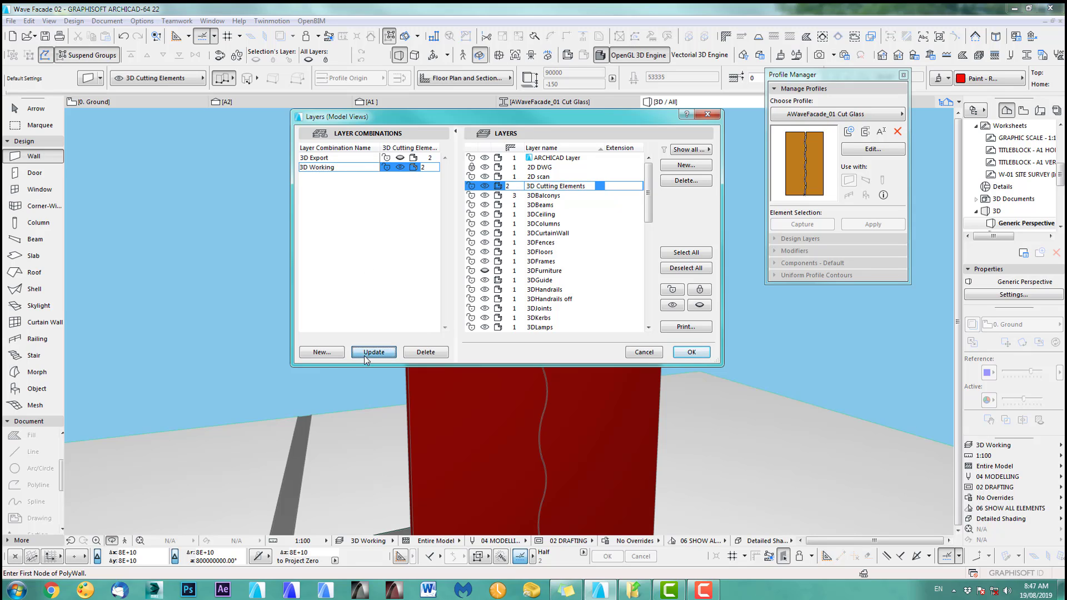
pyautogui.click(357, 158)
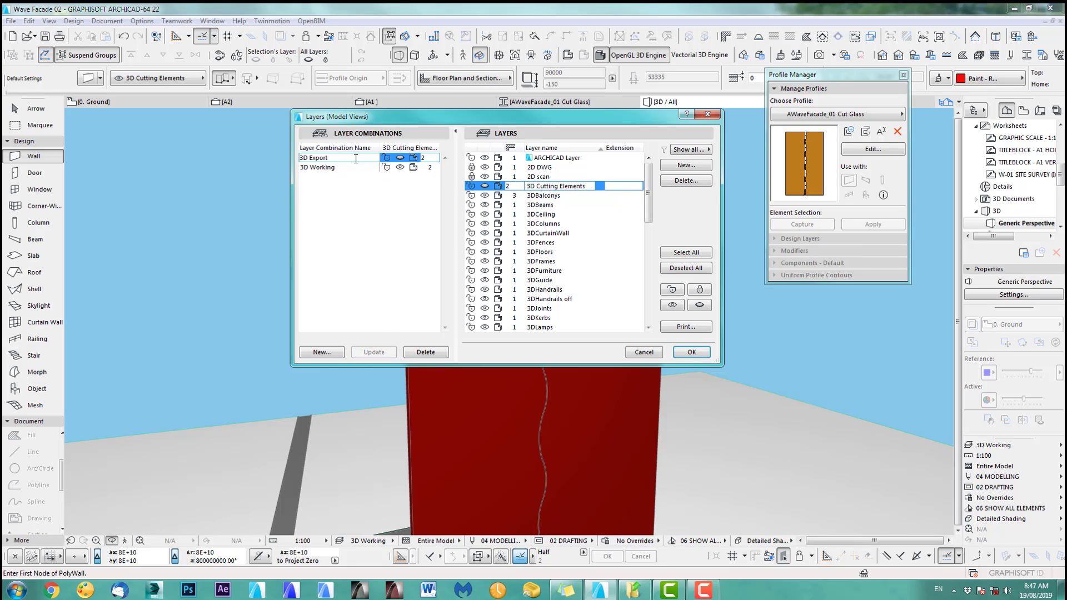
pyautogui.click(354, 170)
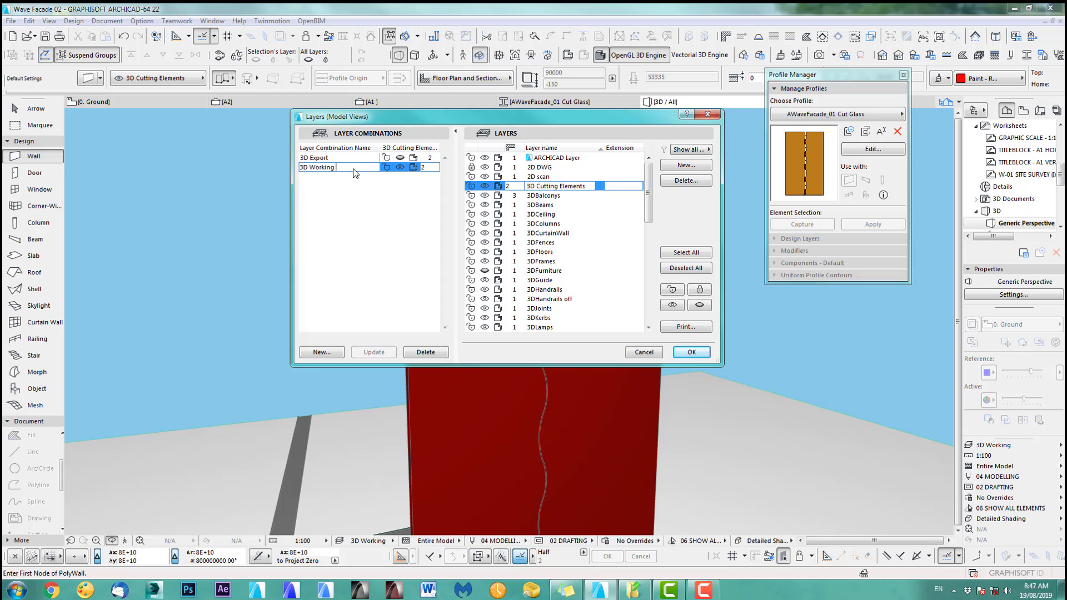
pyautogui.click(692, 352)
# Subtract the wave-profiled cutting wall from the black frame wall with Solid Element Operations
pyautogui.keyDown('shift'); pyautogui.moveTo(598, 282); pyautogui.dragTo(544, 347, button='middle'); pyautogui.keyUp('shift')
pyautogui.scroll(10, 552, 290)
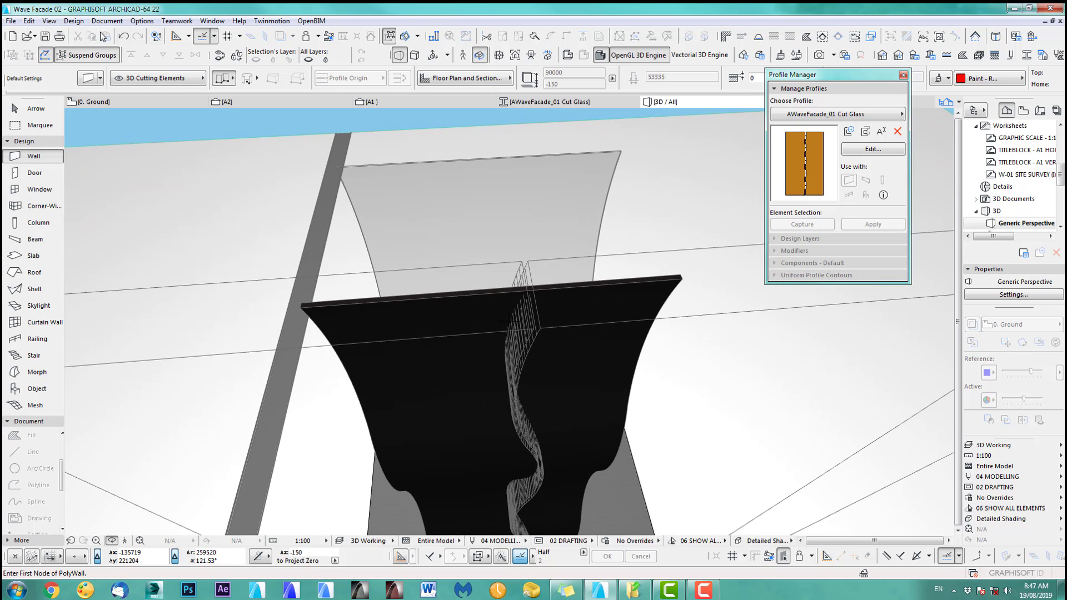
pyautogui.click(74, 20)
pyautogui.click(96, 153)
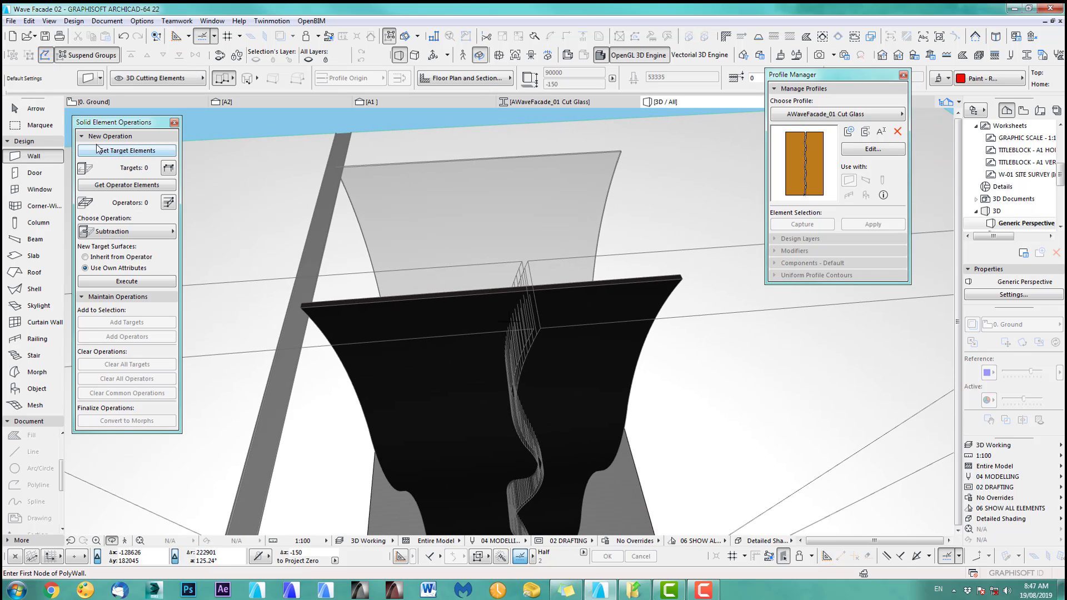
pyautogui.click(33, 108)
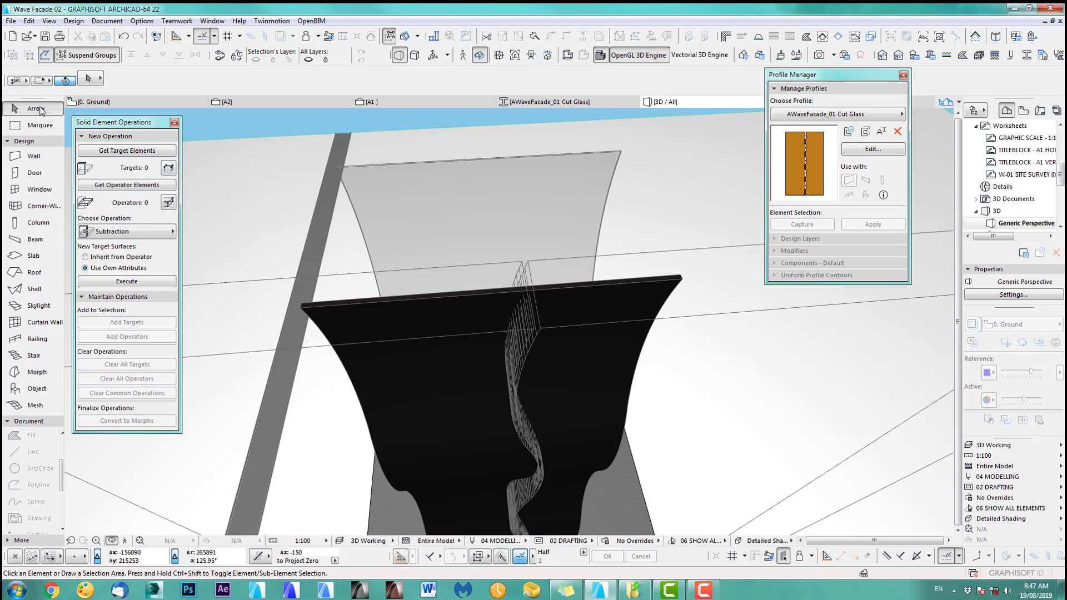
pyautogui.click(681, 280)
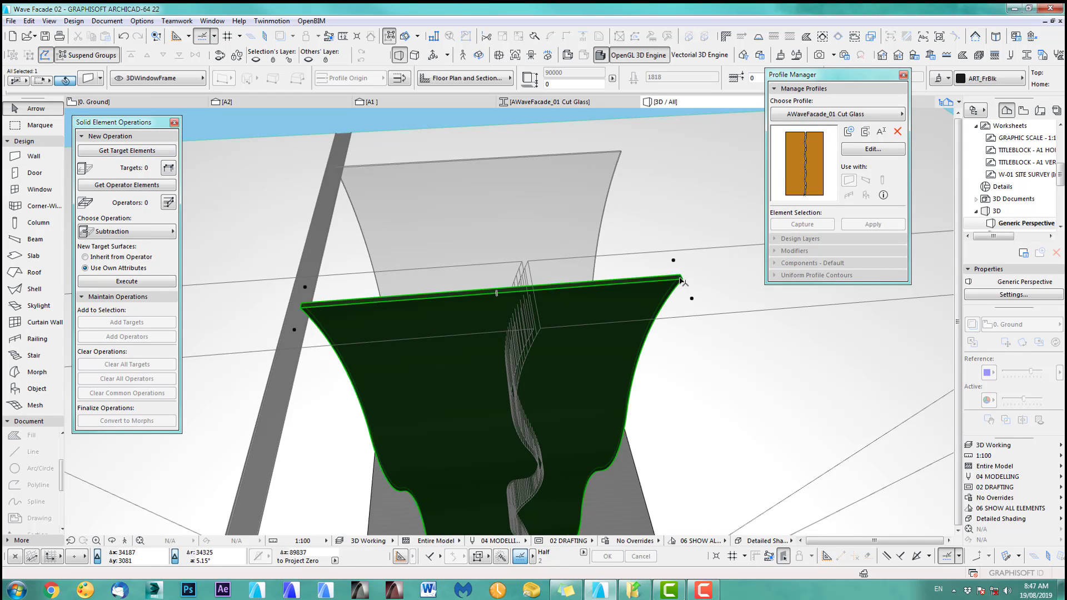
pyautogui.click(126, 151)
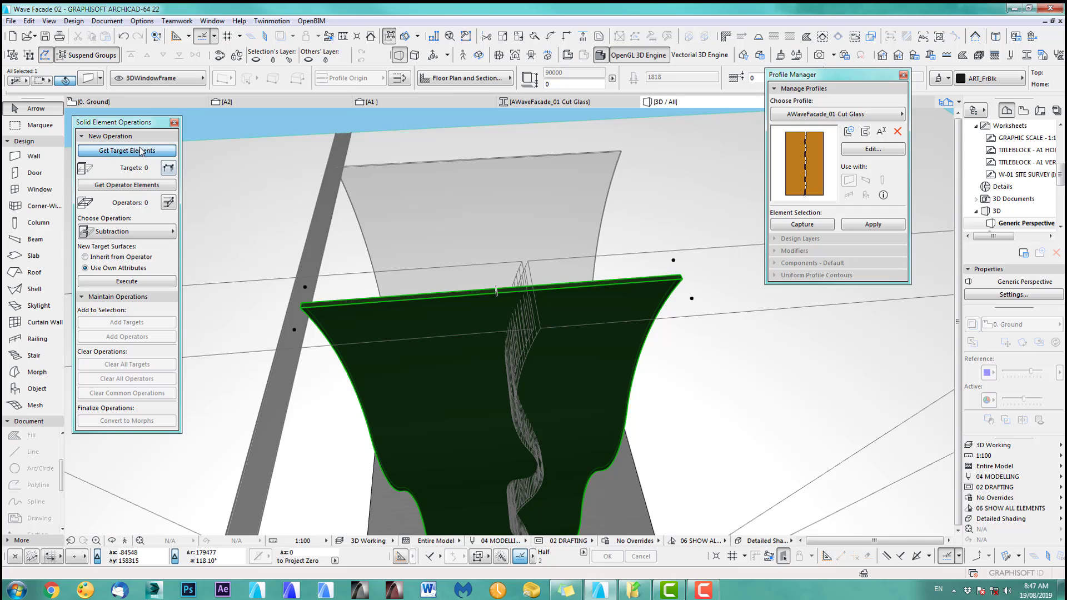
pyautogui.click(268, 282)
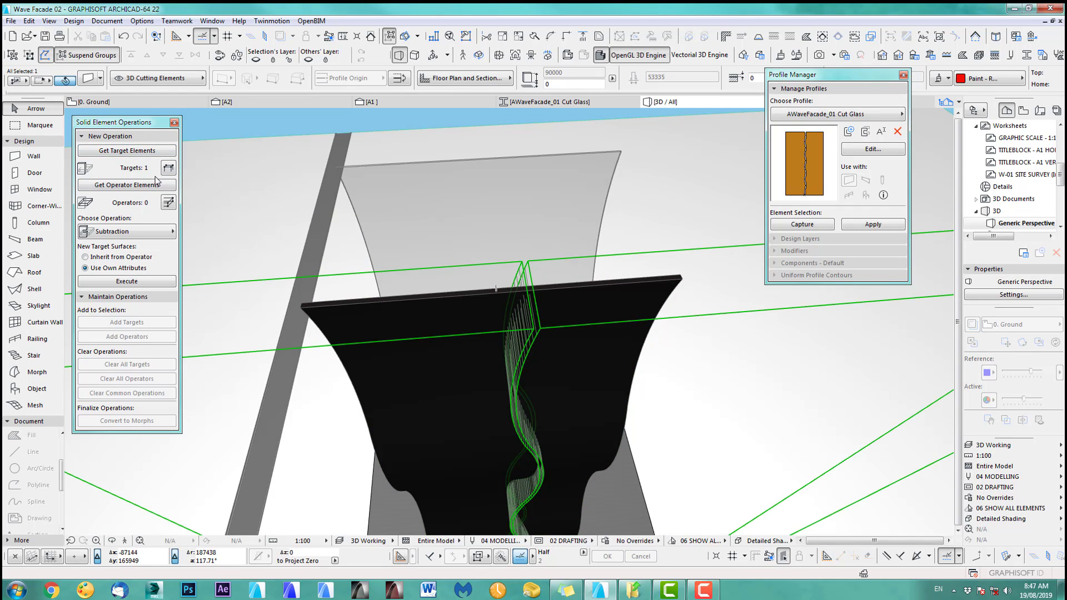
pyautogui.click(126, 184)
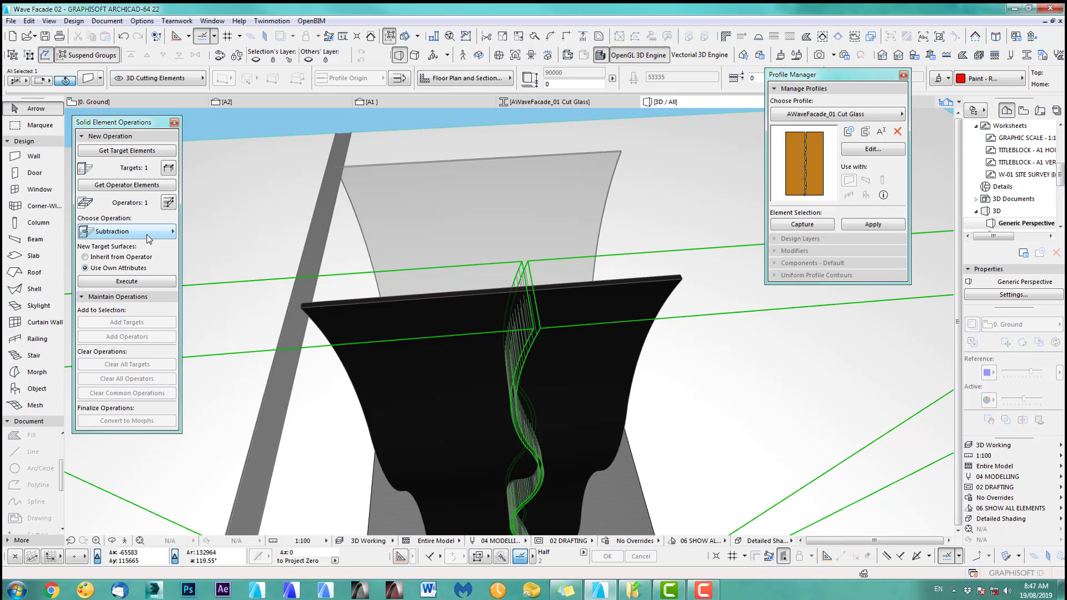
pyautogui.click(127, 282)
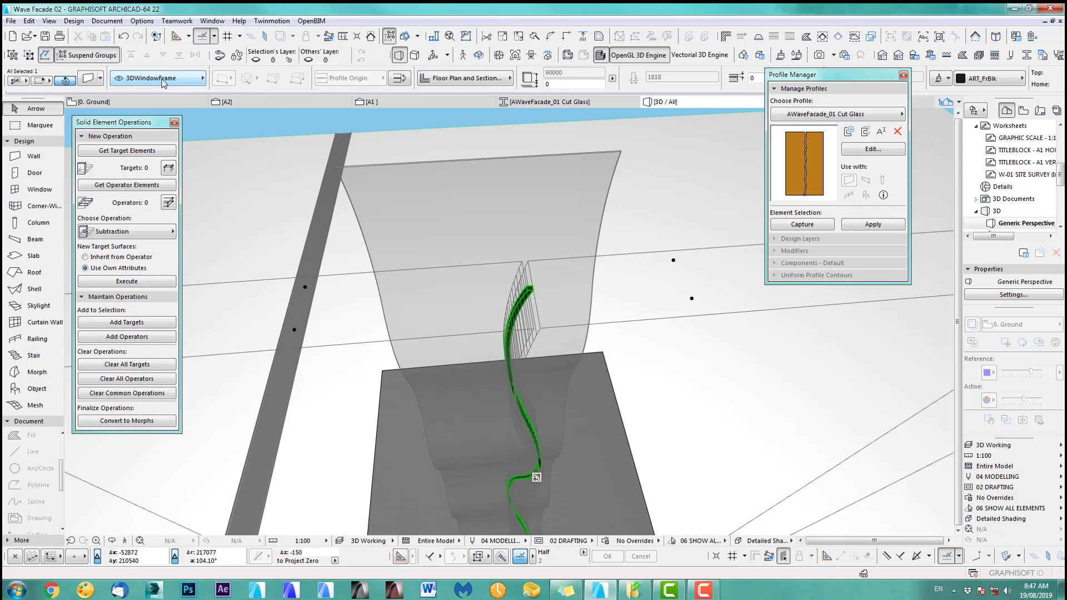
# Show the 3D Export layer combination and examine the cut wave frame without the cutting elements
pyautogui.click(983, 446)
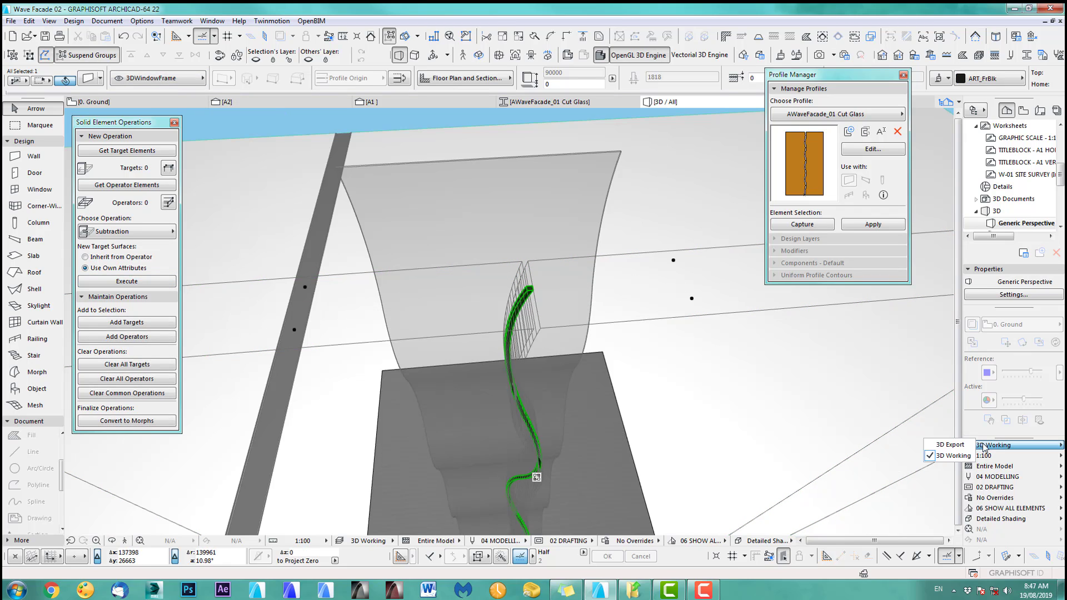
pyautogui.click(950, 445)
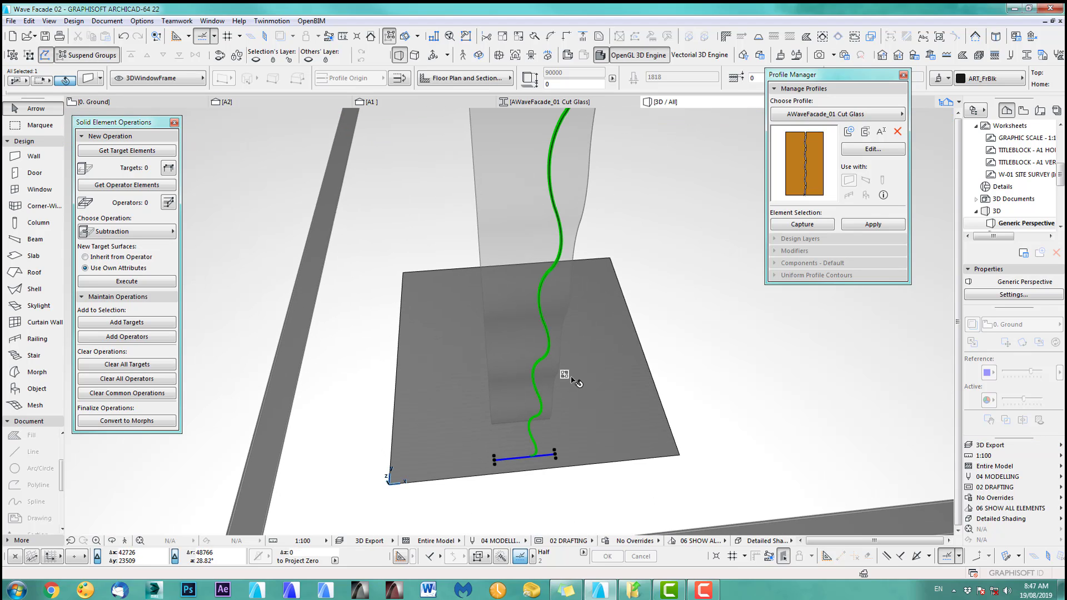
pyautogui.click(727, 374)
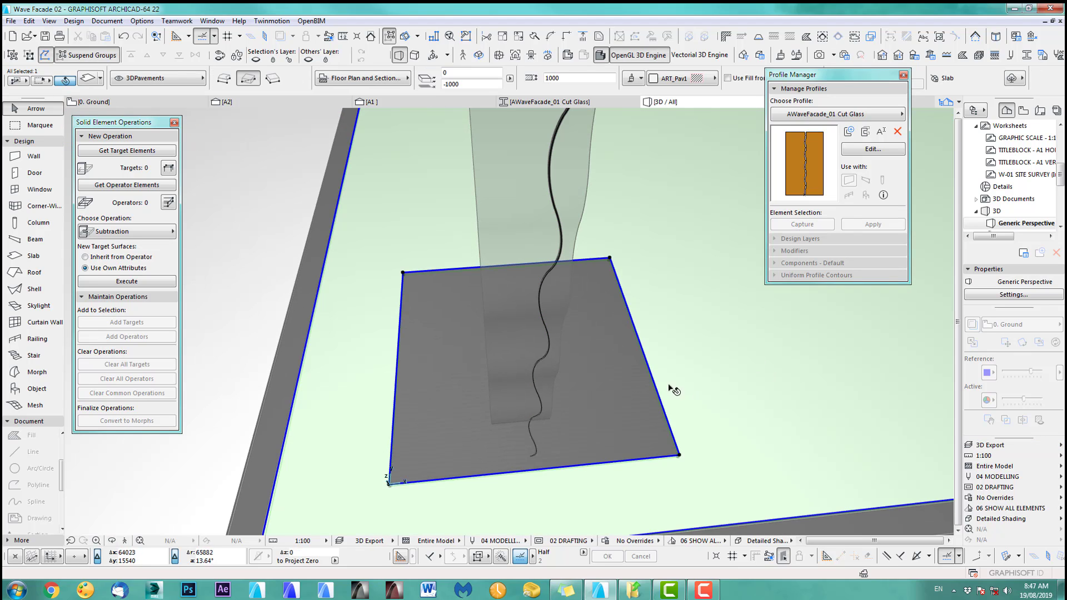
pyautogui.press('Escape')
pyautogui.moveTo(526, 390)
pyautogui.keyDown('shift'); pyautogui.mouseDown(button='middle')
pyautogui.moveTo(589, 390)
pyautogui.moveTo(591, 307)
pyautogui.moveTo(577, 334)
pyautogui.moveTo(584, 306)
pyautogui.moveTo(434, 313)
pyautogui.moveTo(488, 366)
pyautogui.moveTo(433, 364)
pyautogui.mouseUp(button='middle'); pyautogui.keyUp('shift')
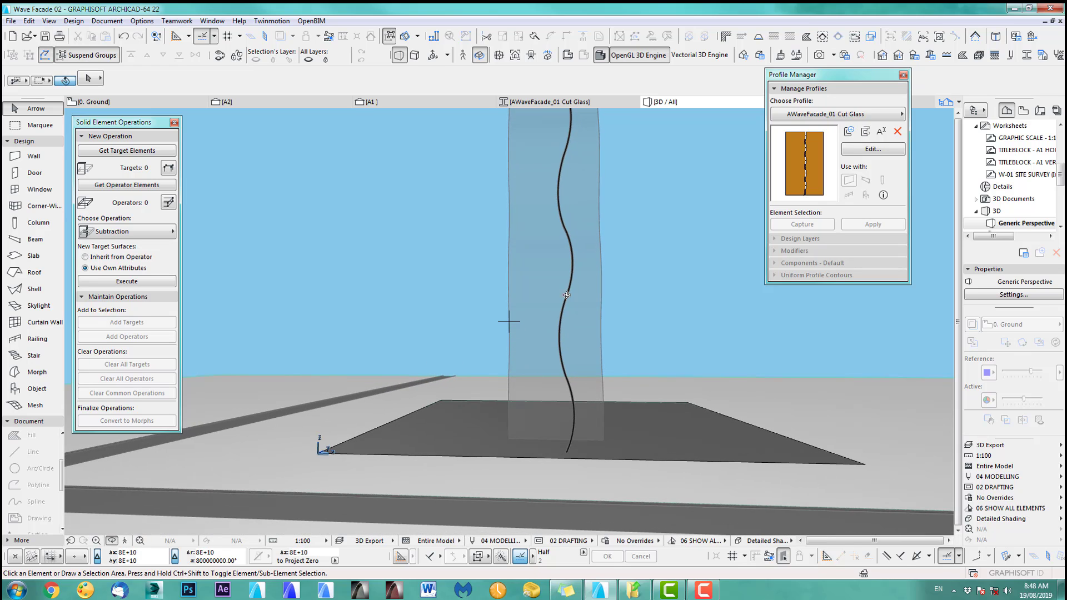
pyautogui.keyDown('shift'); pyautogui.moveTo(591, 237); pyautogui.dragTo(592, 259, button='middle'); pyautogui.keyUp('shift')
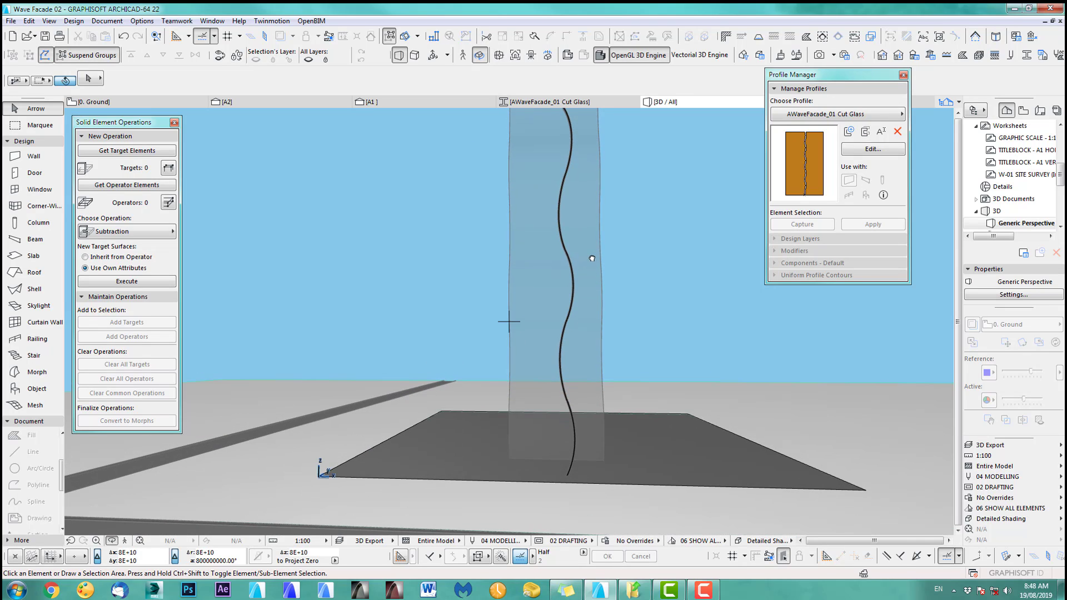
# Copy the cutting wall in the ground floor plan straight back so it overlaps the glass wall
pyautogui.press('F2')
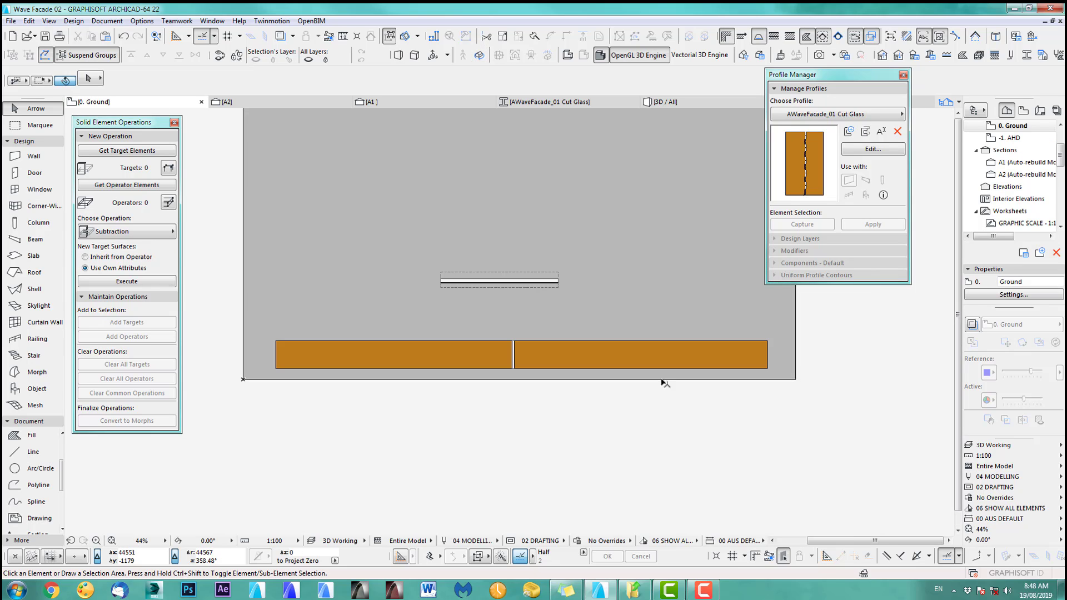
pyautogui.click(669, 371)
pyautogui.hotkey('ctrl', 'd')
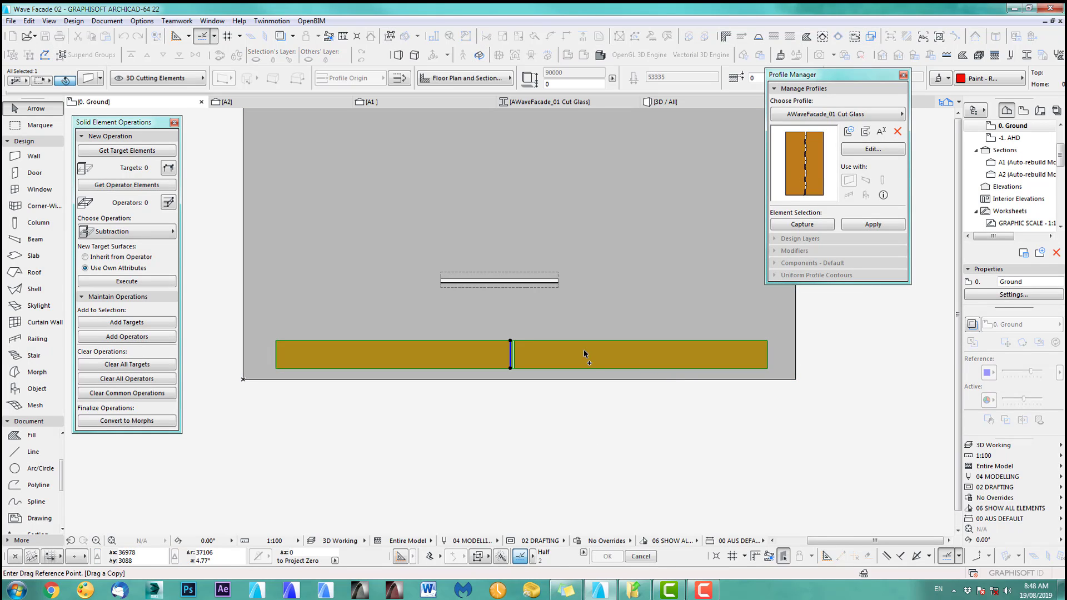
pyautogui.click(588, 359)
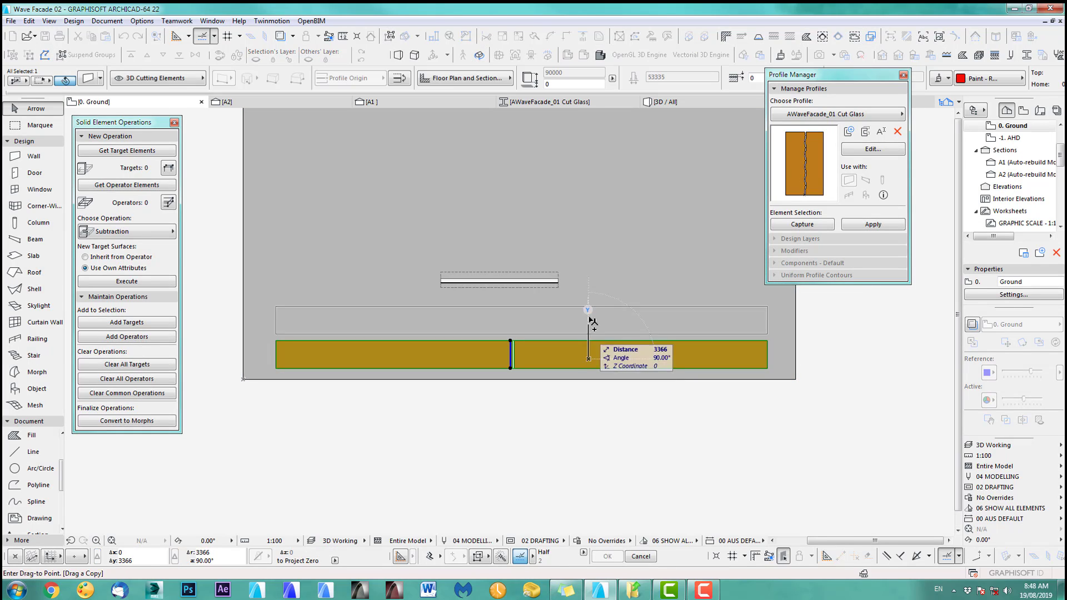
pyautogui.click(593, 289)
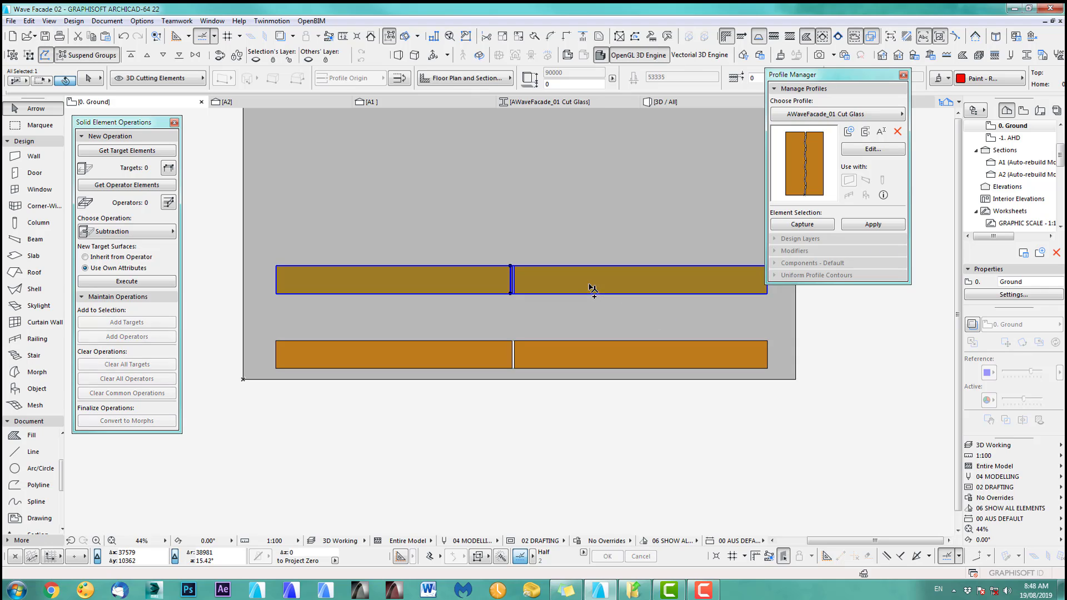
# Change the copied cutting wall's profile to AWaveFacade_01 Cut Glass
pyautogui.click(89, 80)
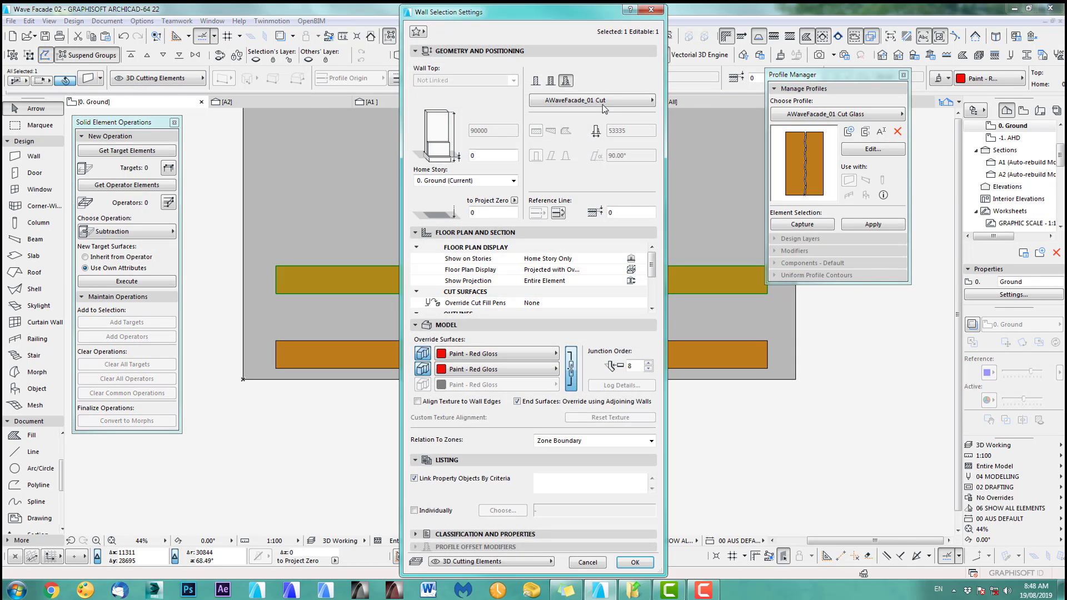
pyautogui.click(602, 102)
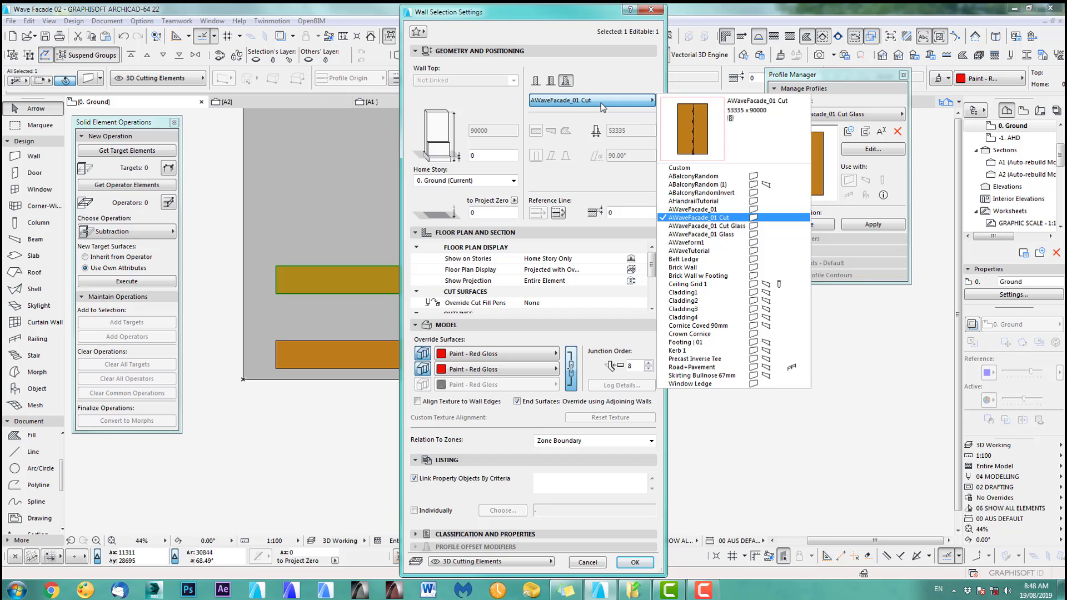
pyautogui.click(733, 227)
pyautogui.click(626, 564)
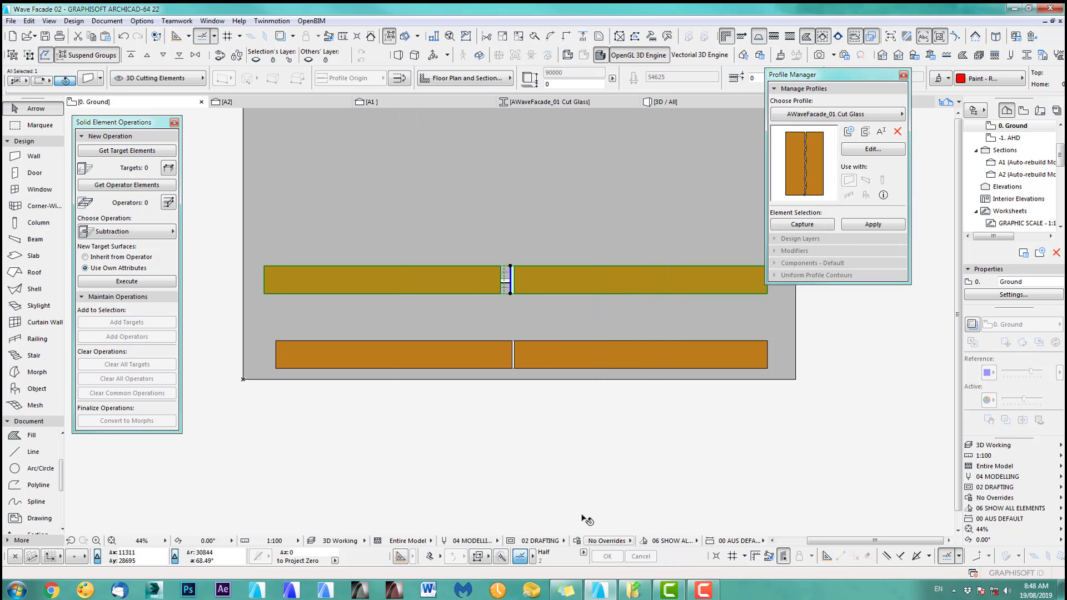
pyautogui.click(523, 456)
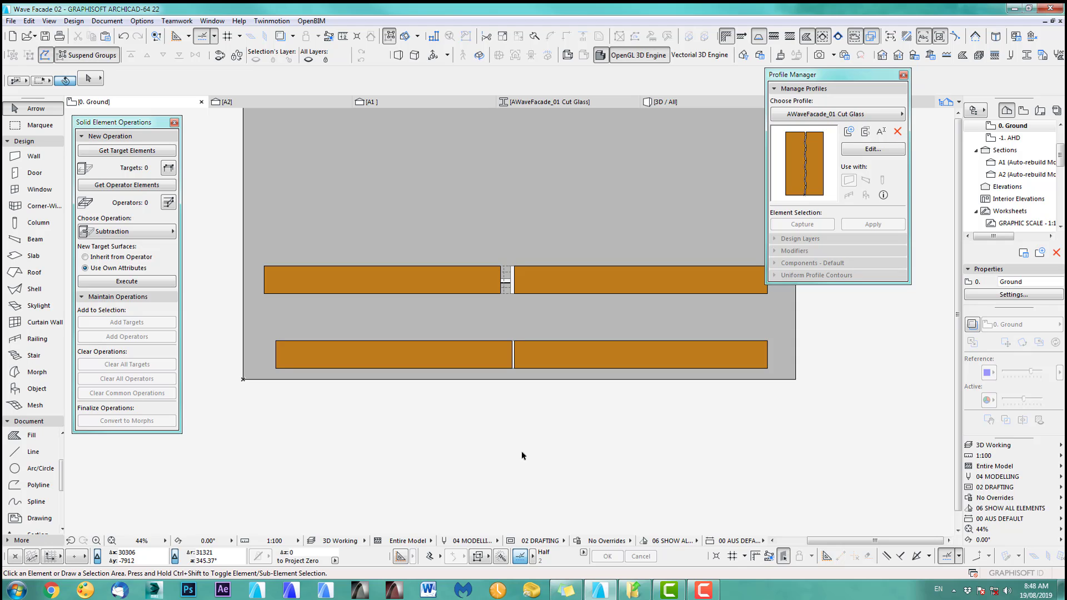
# Subtract the copied cutting wall from the glass wall with Solid Element Operations in 3D
pyautogui.press('F3')
pyautogui.moveTo(508, 321)
pyautogui.keyDown('shift'); pyautogui.mouseDown(button='middle')
pyautogui.moveTo(621, 324)
pyautogui.moveTo(548, 279)
pyautogui.moveTo(508, 317)
pyautogui.moveTo(613, 350)
pyautogui.moveTo(607, 391)
pyautogui.moveTo(615, 382)
pyautogui.moveTo(507, 317)
pyautogui.moveTo(566, 397)
pyautogui.mouseUp(button='middle'); pyautogui.keyUp('shift')
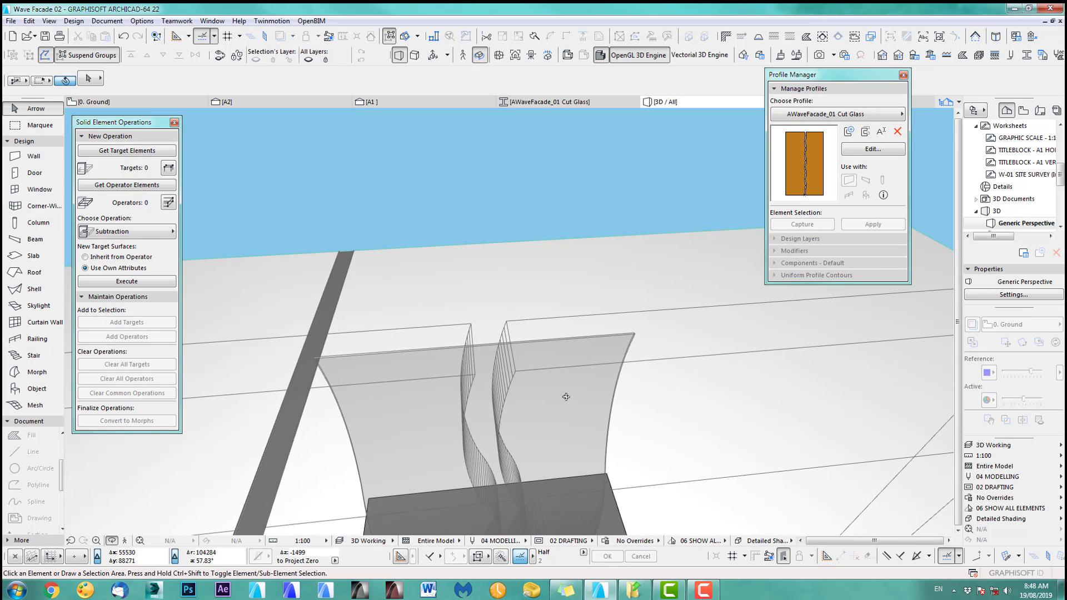
pyautogui.scroll(3, 566, 396)
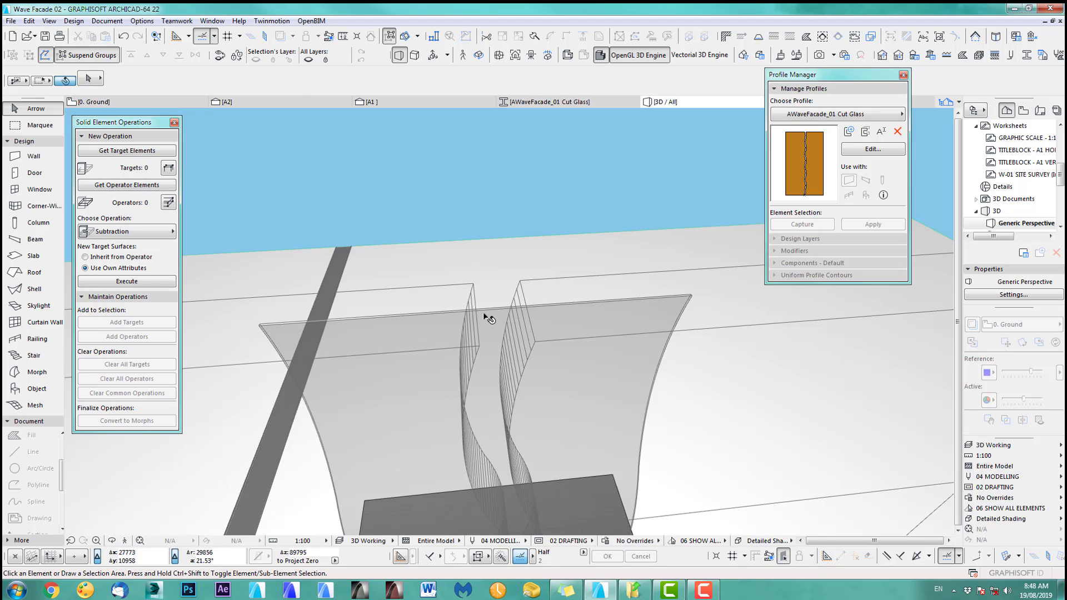
pyautogui.click(486, 310)
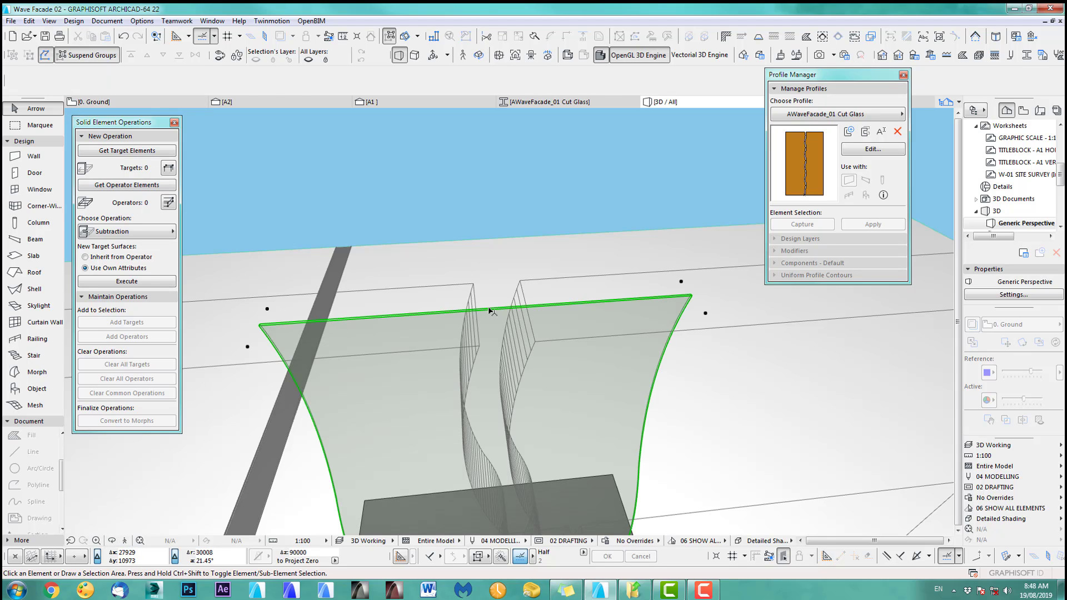
pyautogui.click(127, 150)
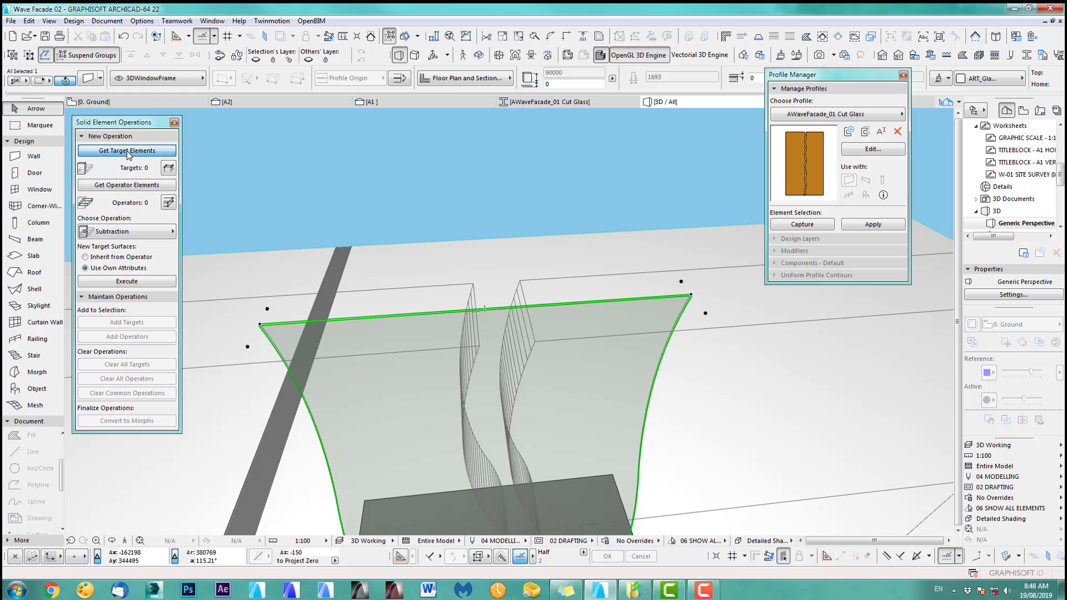
pyautogui.click(535, 343)
pyautogui.click(138, 186)
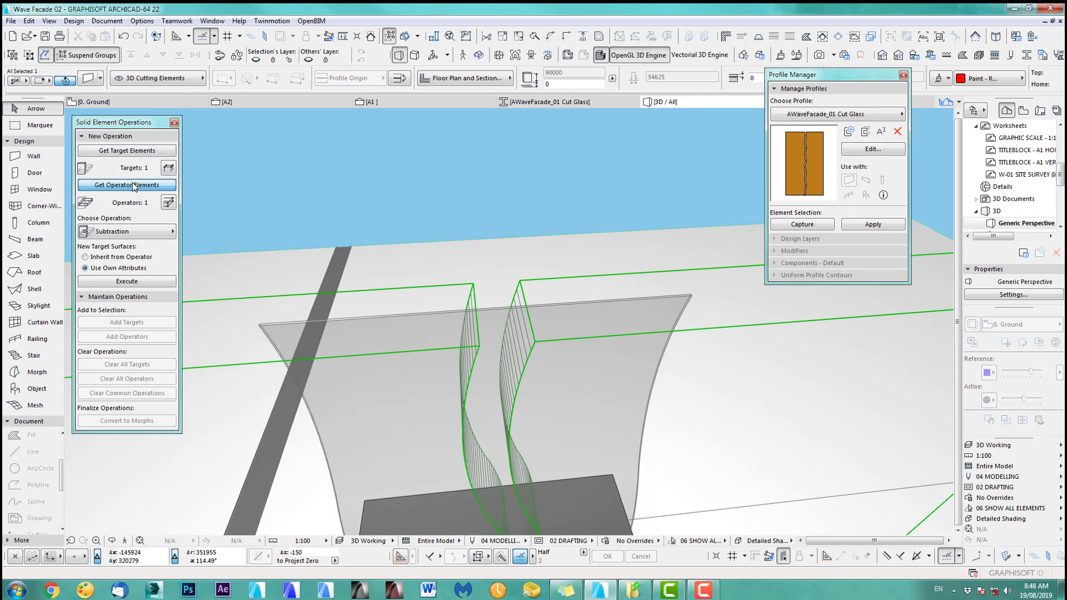
pyautogui.click(133, 282)
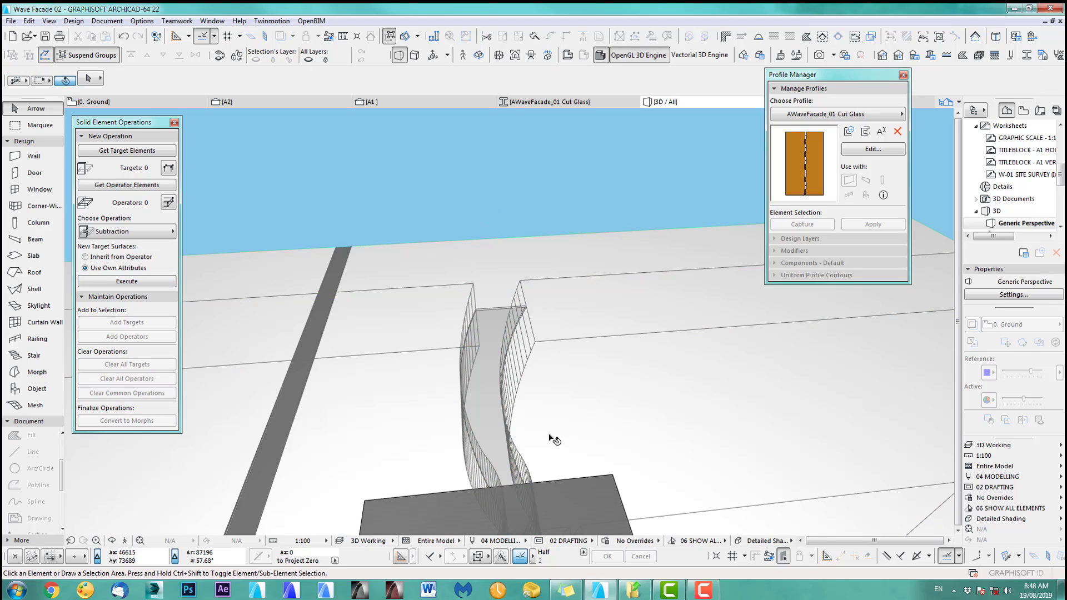
# Display the 3D Export layer combination and examine the cut glass strip beside the wave frame
pyautogui.scroll(-5, 553, 439)
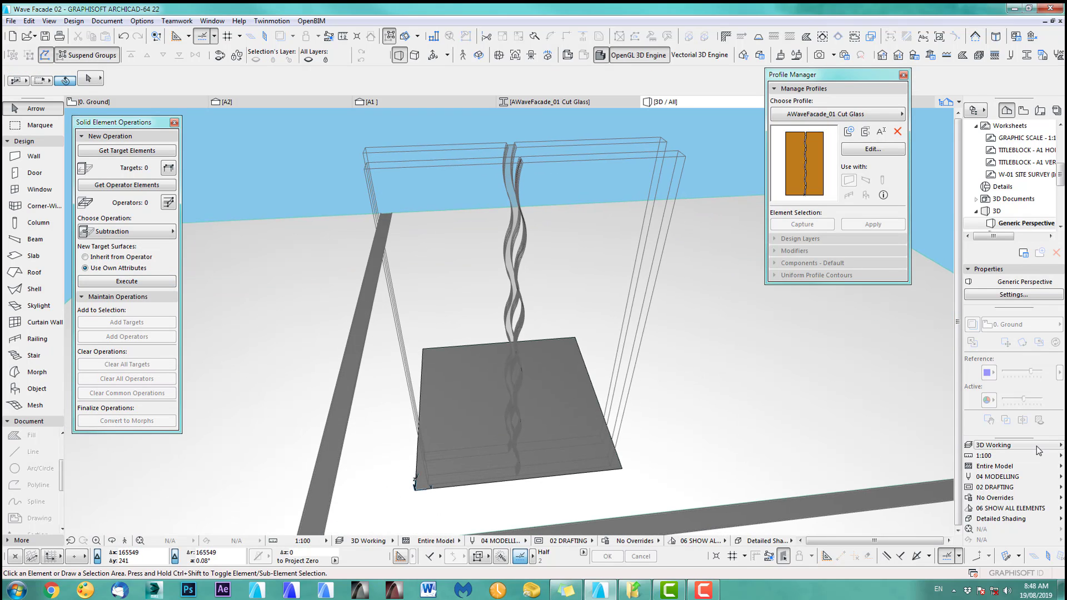
pyautogui.click(1039, 450)
pyautogui.click(945, 448)
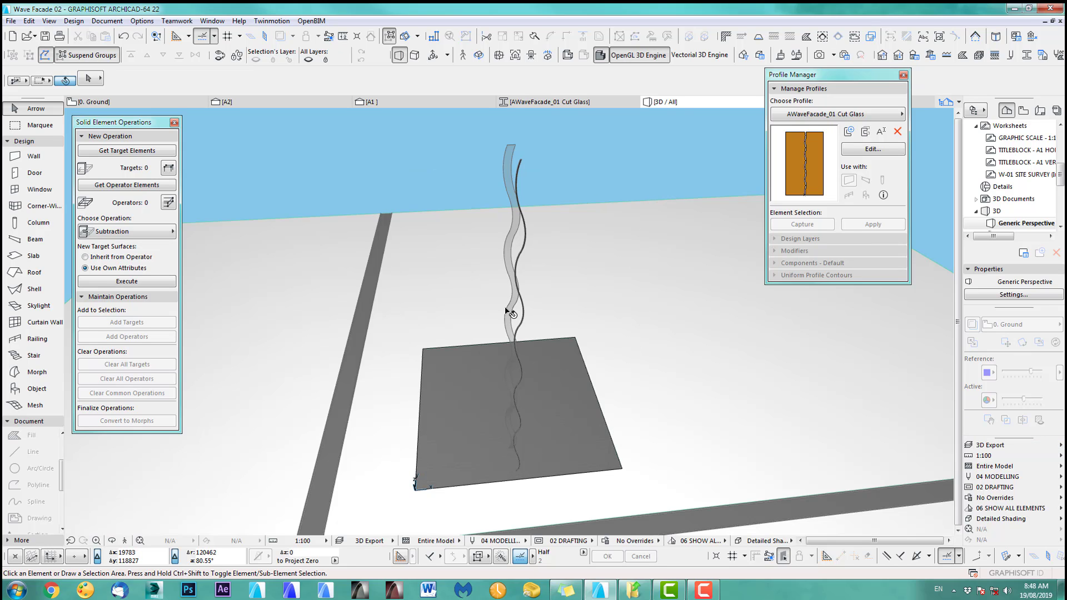
pyautogui.moveTo(469, 396)
pyautogui.keyDown('shift'); pyautogui.mouseDown(button='middle')
pyautogui.moveTo(812, 323)
pyautogui.moveTo(747, 387)
pyautogui.moveTo(503, 372)
pyautogui.moveTo(425, 436)
pyautogui.moveTo(450, 439)
pyautogui.moveTo(210, 432)
pyautogui.moveTo(451, 460)
pyautogui.moveTo(519, 432)
pyautogui.moveTo(510, 438)
pyautogui.mouseUp(button='middle'); pyautogui.keyUp('shift')
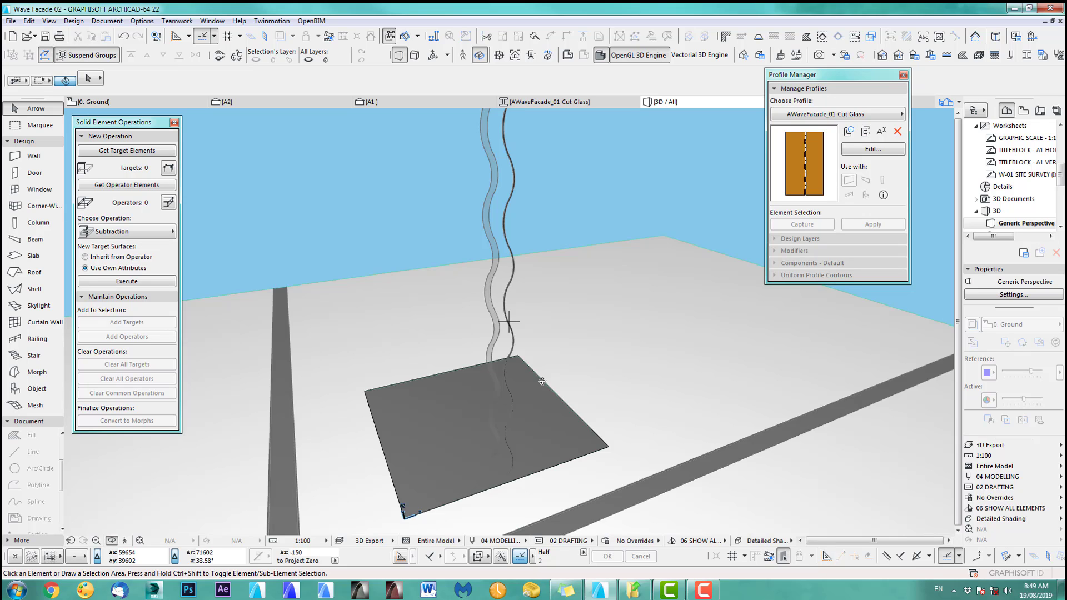
# Move the glass wall in plan straight back, clear of its cutting wall
pyautogui.press('F2')
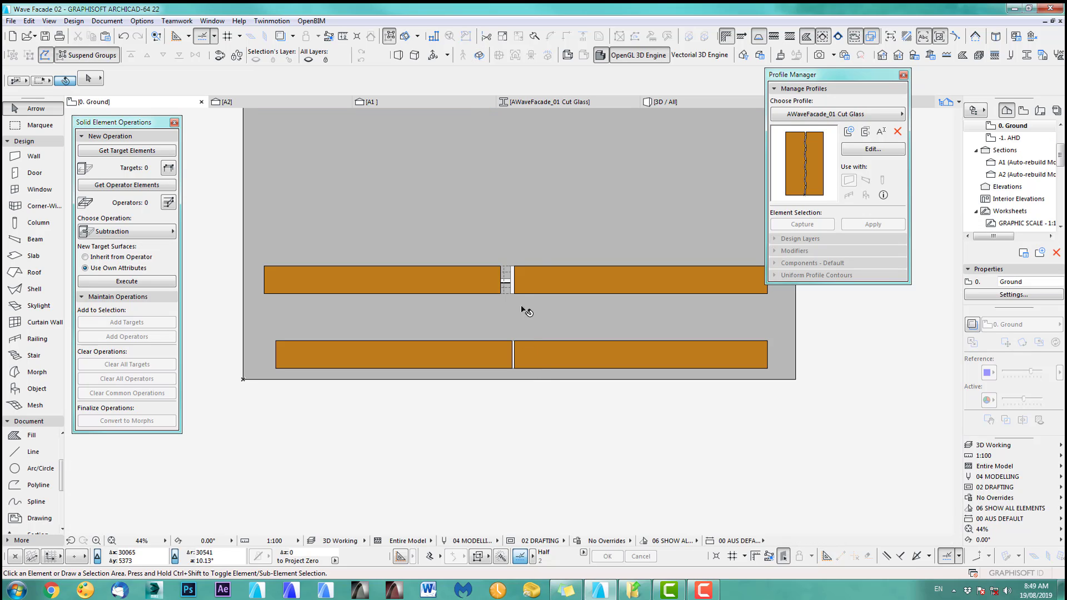
pyautogui.scroll(3, 550, 384)
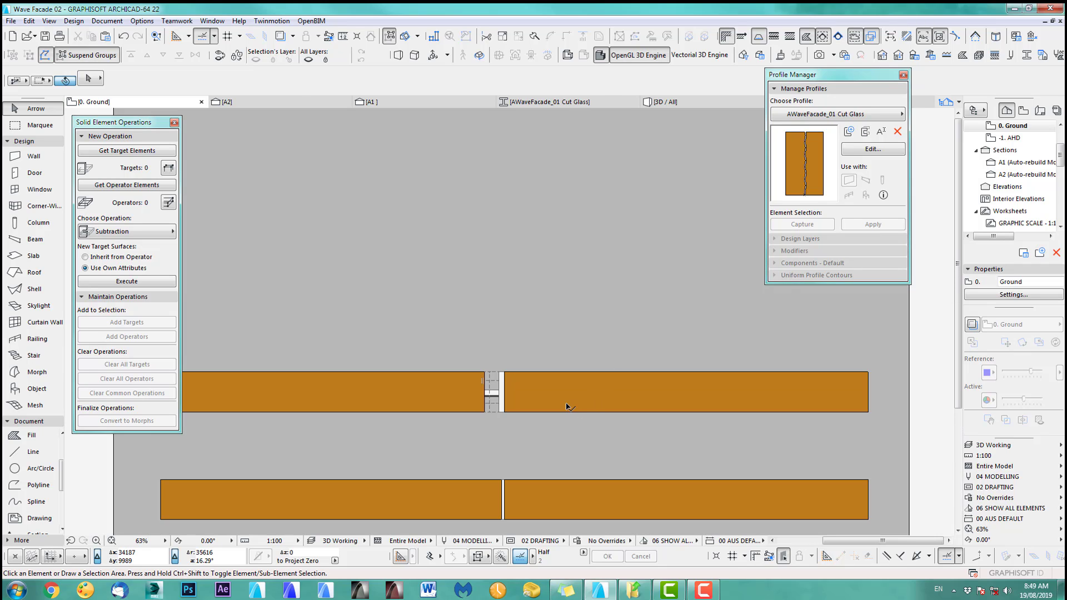
pyautogui.click(567, 407)
pyautogui.hotkey('ctrl', 'd')
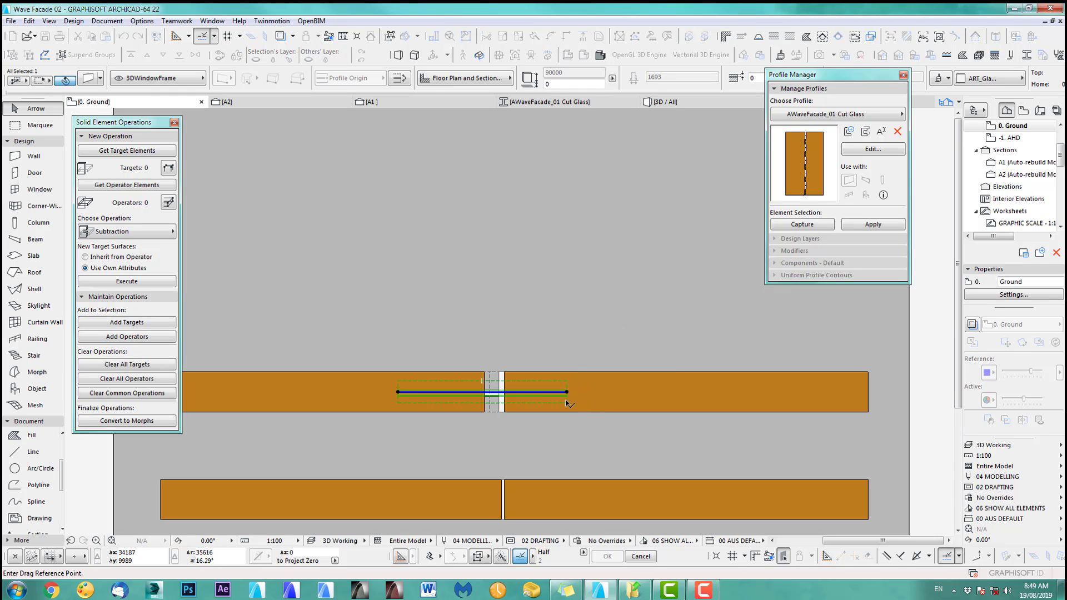
pyautogui.click(566, 400)
pyautogui.click(566, 335)
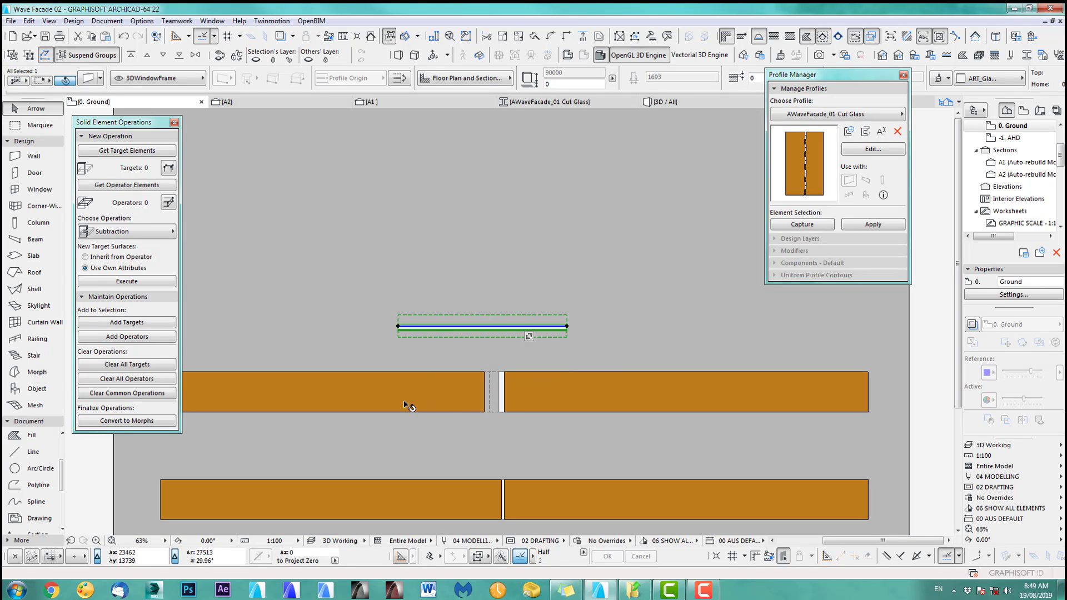
pyautogui.click(602, 335)
pyautogui.click(568, 328)
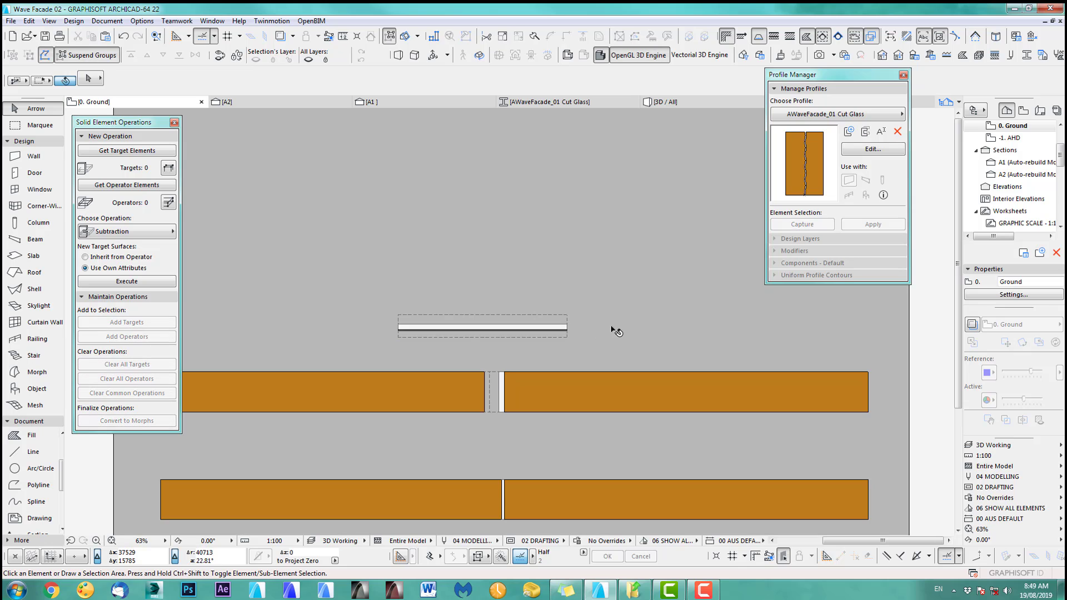
# Inspect the moved glass wall in 3D, then undo its move in plan
pyautogui.press('F3')
pyautogui.keyDown('shift'); pyautogui.moveTo(494, 263); pyautogui.dragTo(511, 405, button='middle'); pyautogui.keyUp('shift')
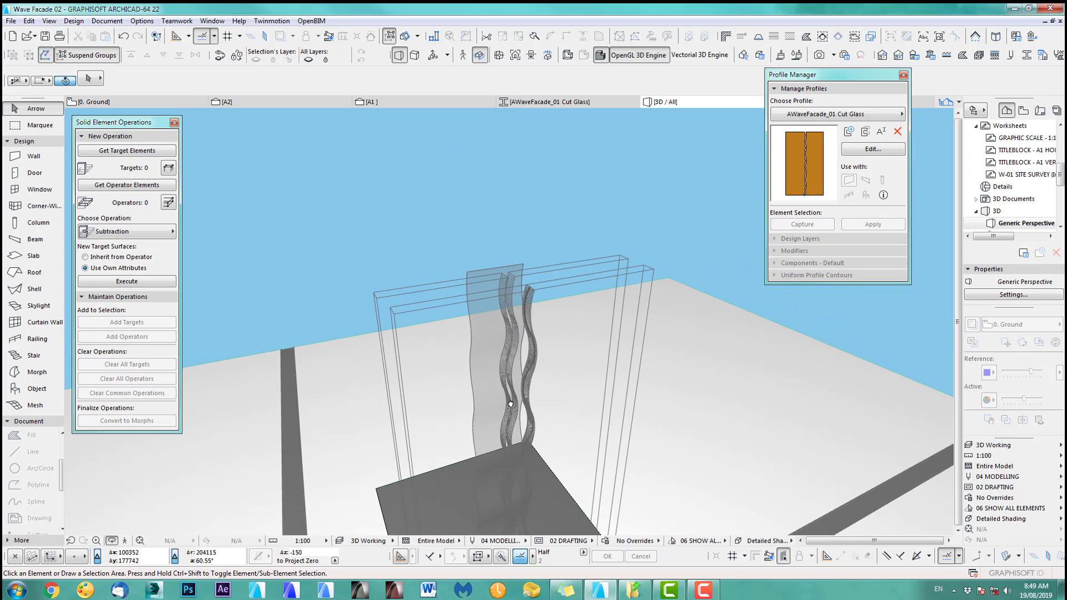
pyautogui.moveTo(474, 331)
pyautogui.keyDown('shift'); pyautogui.mouseDown(button='middle')
pyautogui.moveTo(605, 345)
pyautogui.moveTo(886, 322)
pyautogui.moveTo(754, 299)
pyautogui.moveTo(546, 341)
pyautogui.mouseUp(button='middle'); pyautogui.keyUp('shift')
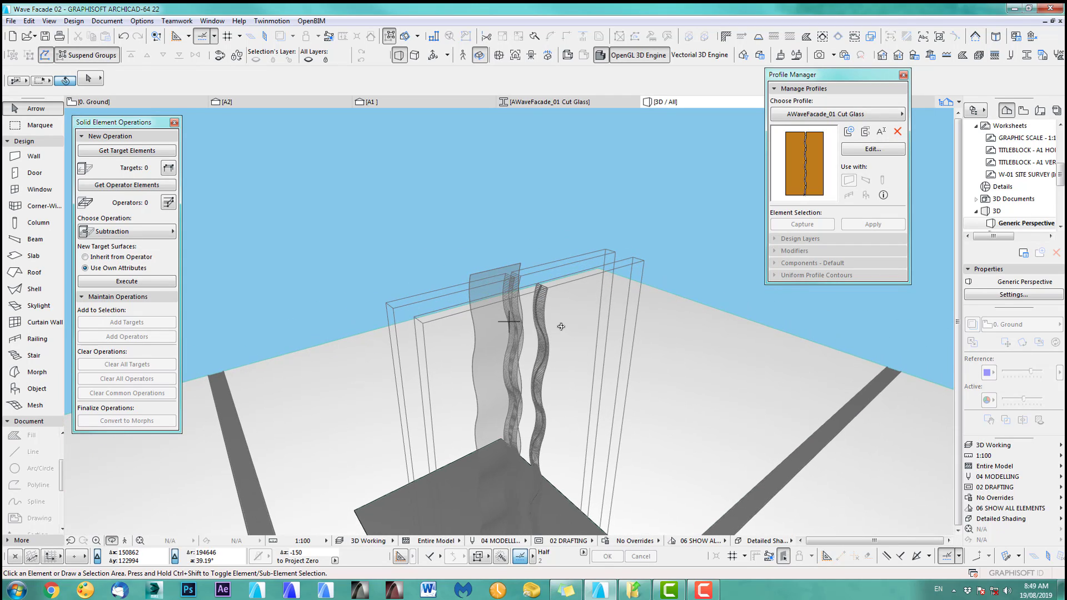
pyautogui.press('F2')
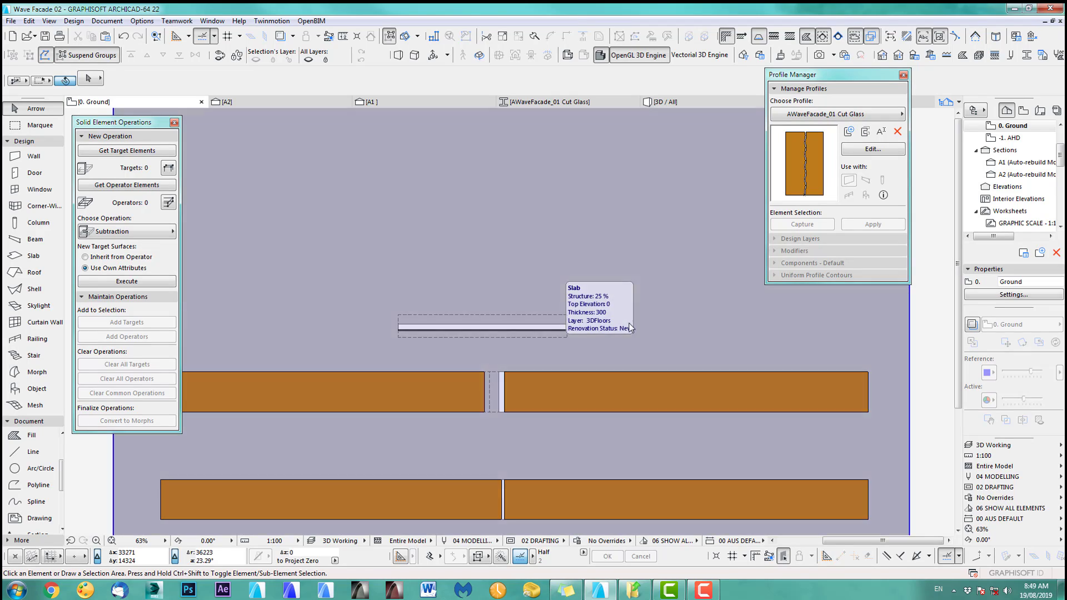
pyautogui.hotkey('ctrl', 'z')
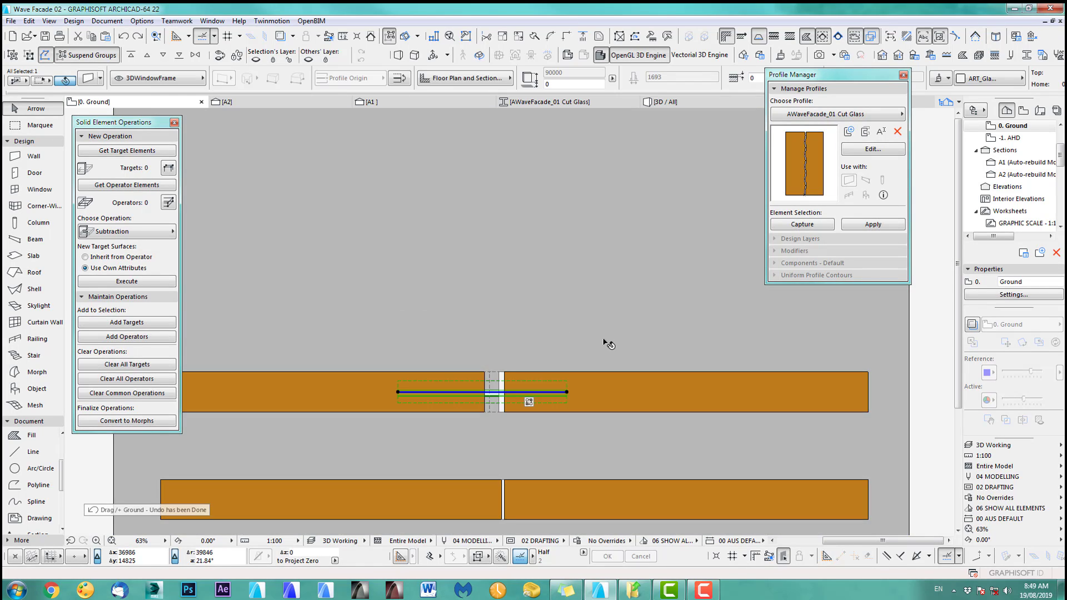
# Convert the cut glass wall and the cut frame wall to morphs together in plan
pyautogui.scroll(-2, 598, 322)
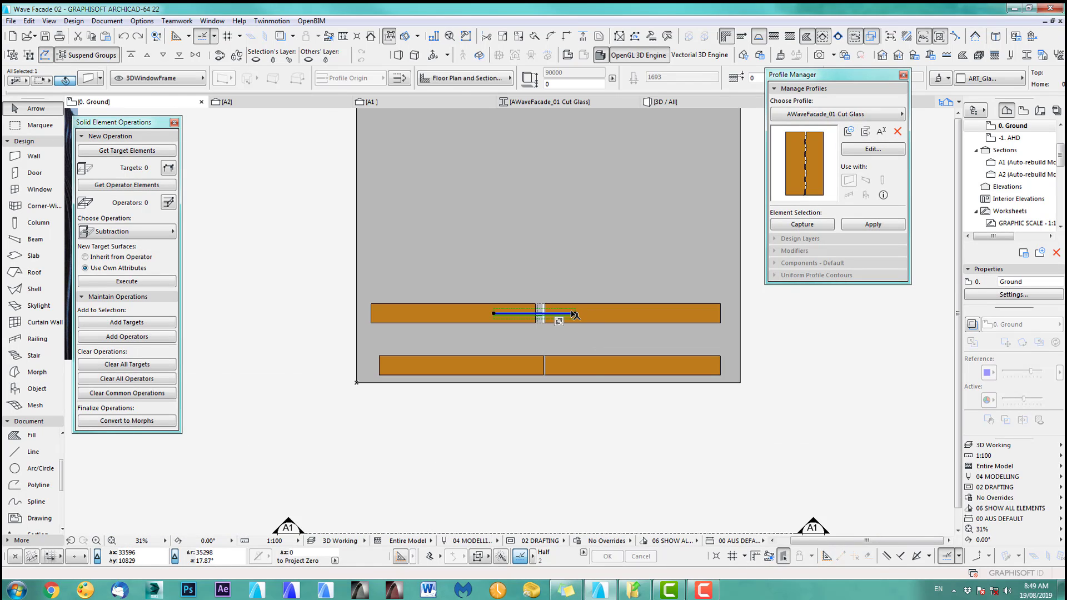
pyautogui.scroll(2, 582, 373)
pyautogui.keyDown('shift'); pyautogui.click(573, 358); pyautogui.keyUp('shift')
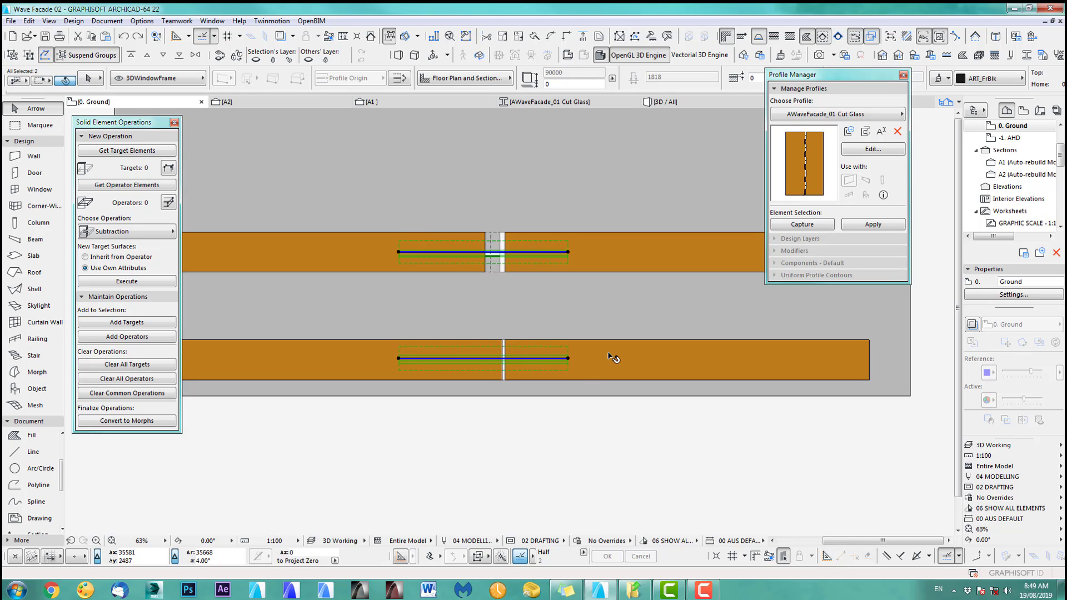
pyautogui.scroll(-2, 582, 405)
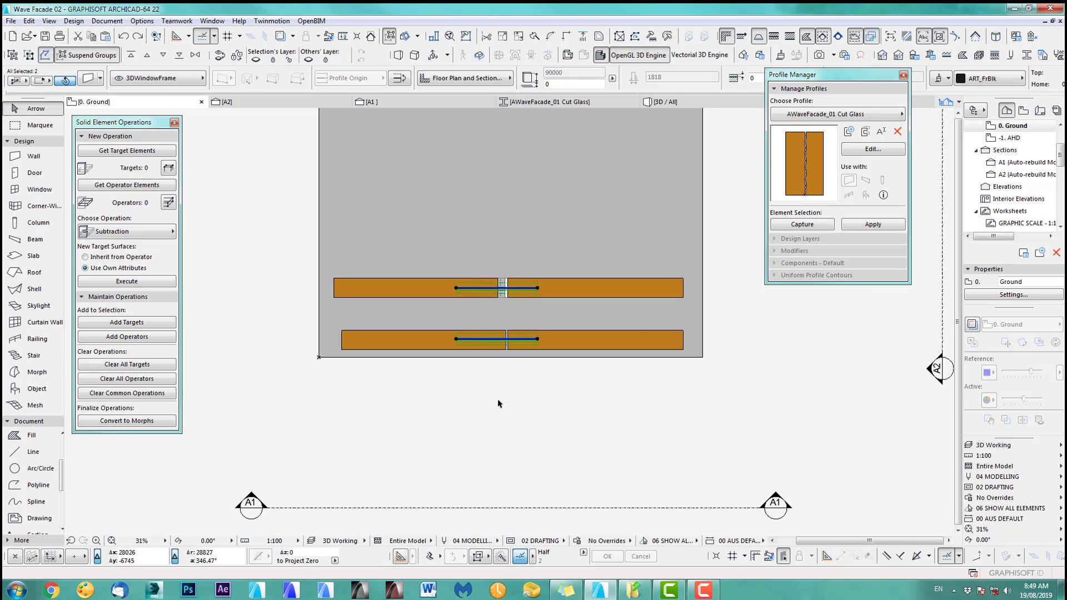
pyautogui.rightClick(499, 404)
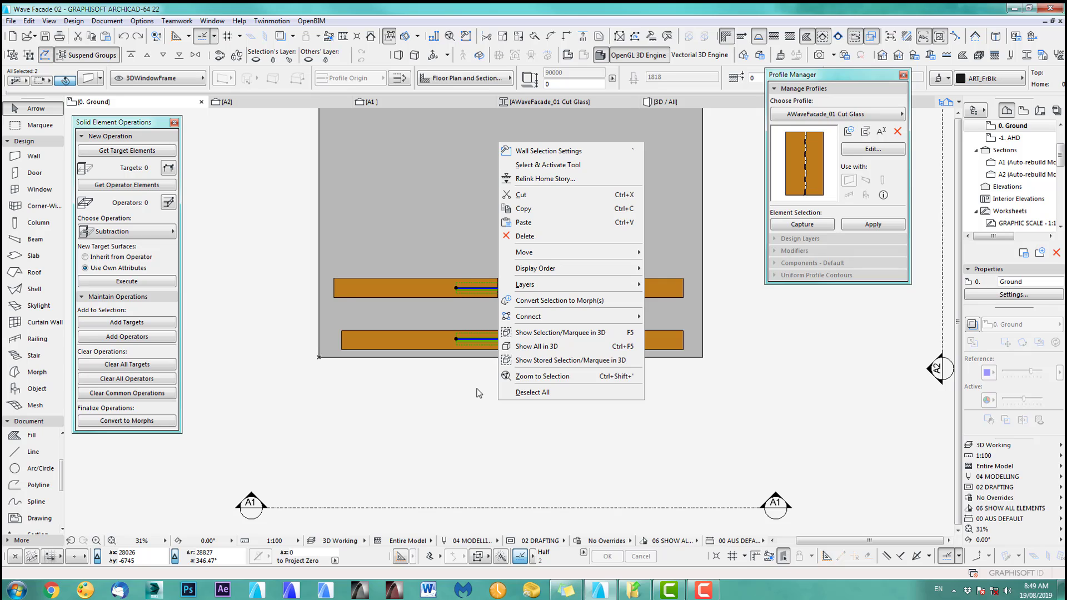
pyautogui.click(555, 301)
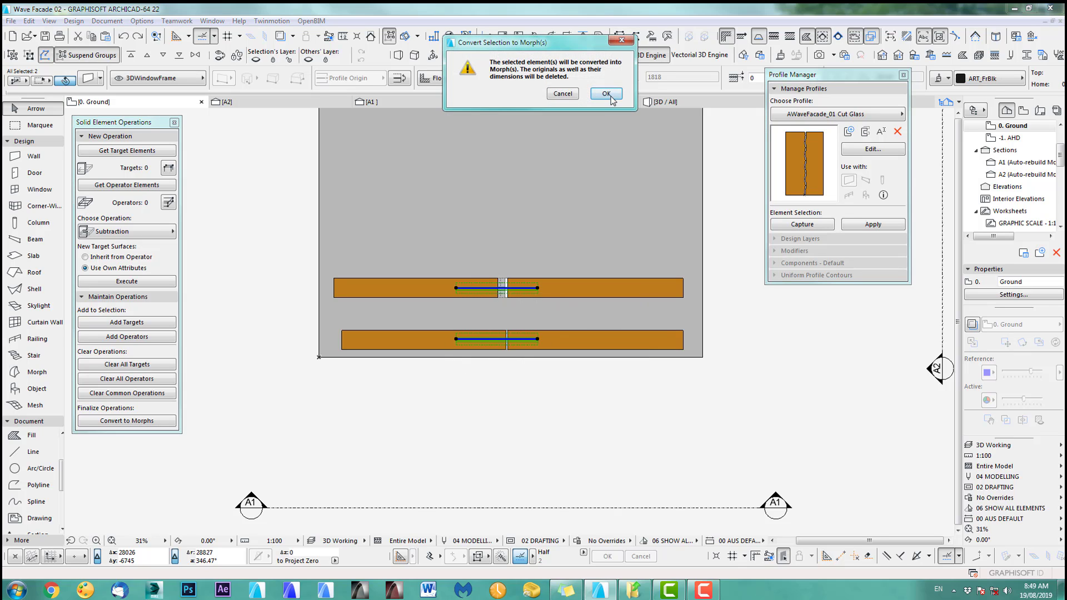
pyautogui.click(610, 98)
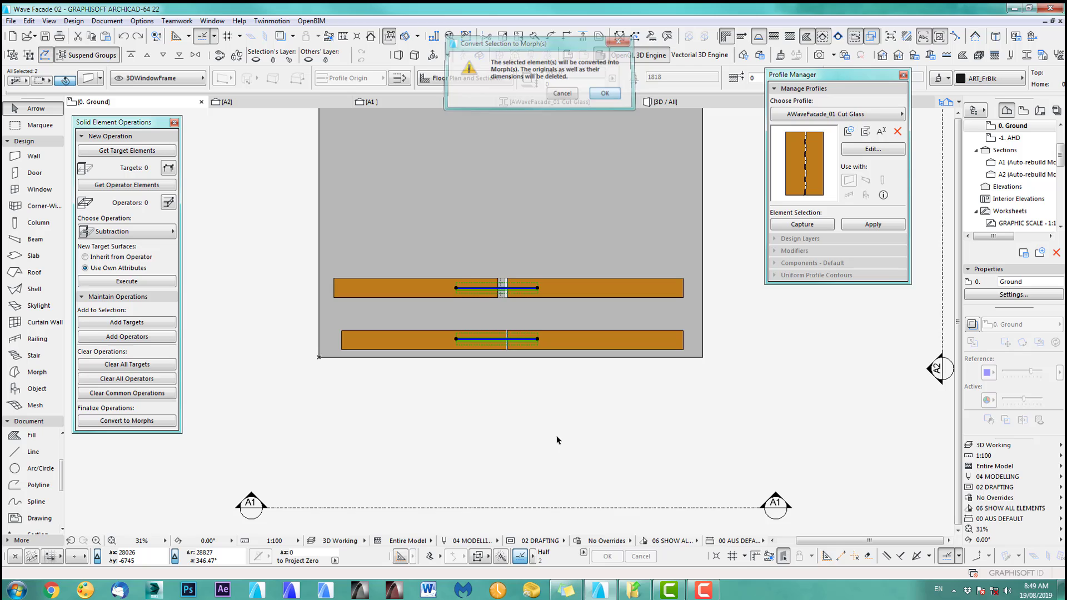
pyautogui.click(516, 389)
# Switch the floor plan to the 3D Export layer combination so the cutting walls are hidden
pyautogui.scroll(3, 521, 289)
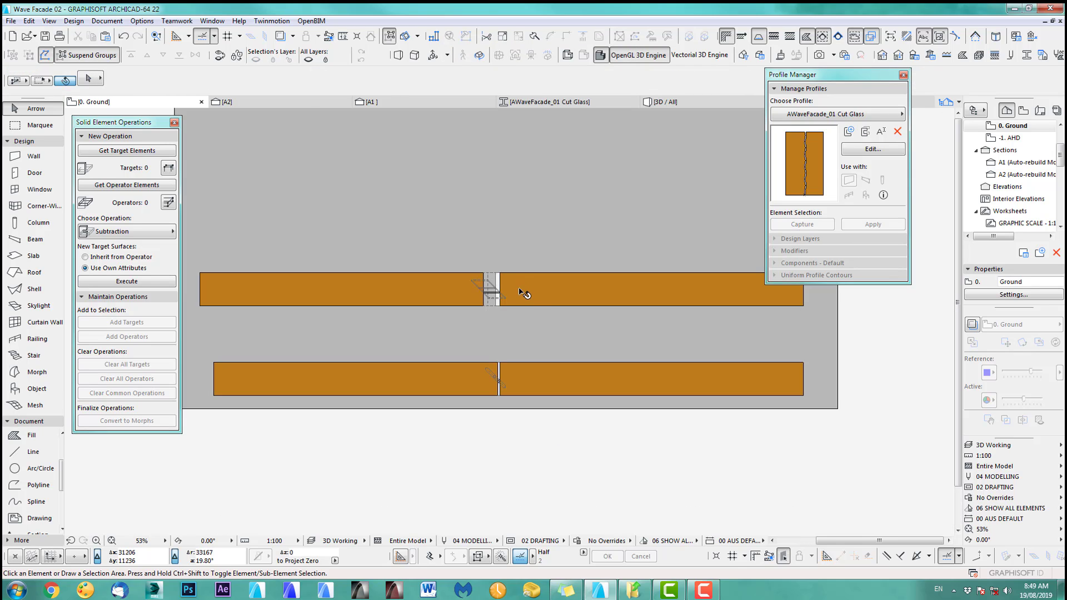
pyautogui.click(995, 444)
pyautogui.click(945, 443)
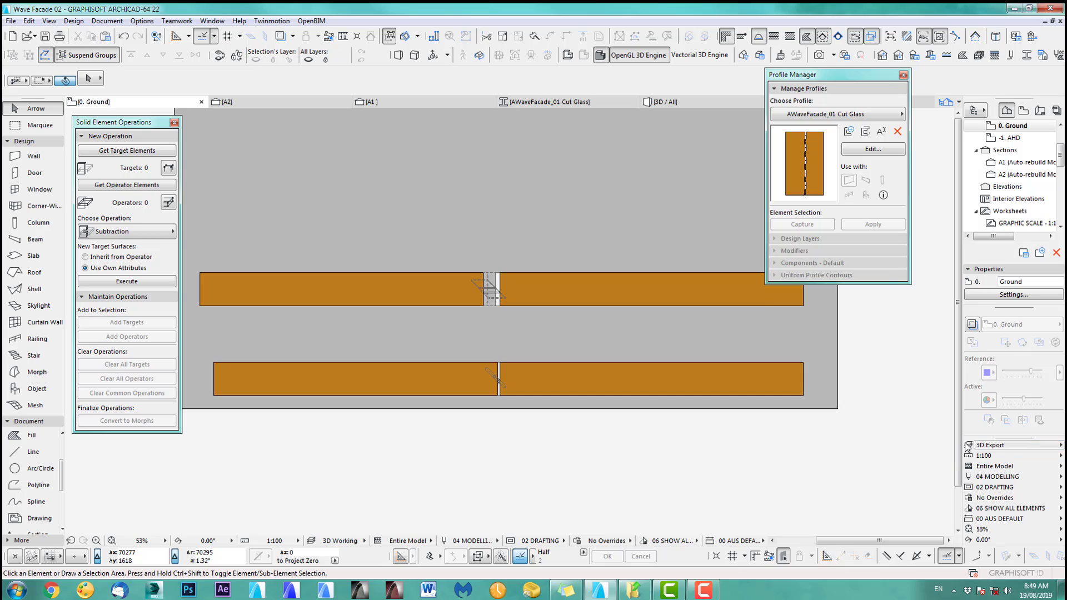
# Move the glass morph 8800 mm straight back in plan and check its separation from the frame in 3D
pyautogui.moveTo(507, 300); pyautogui.dragTo(505, 228)
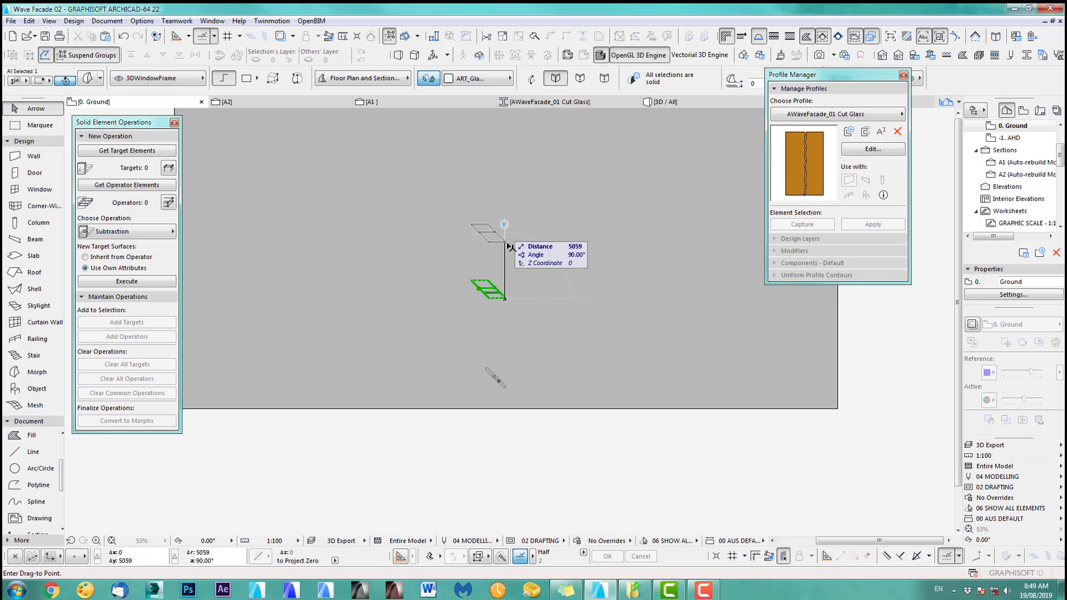
pyautogui.write('8800')
pyautogui.press('Return')
pyautogui.press('Escape')
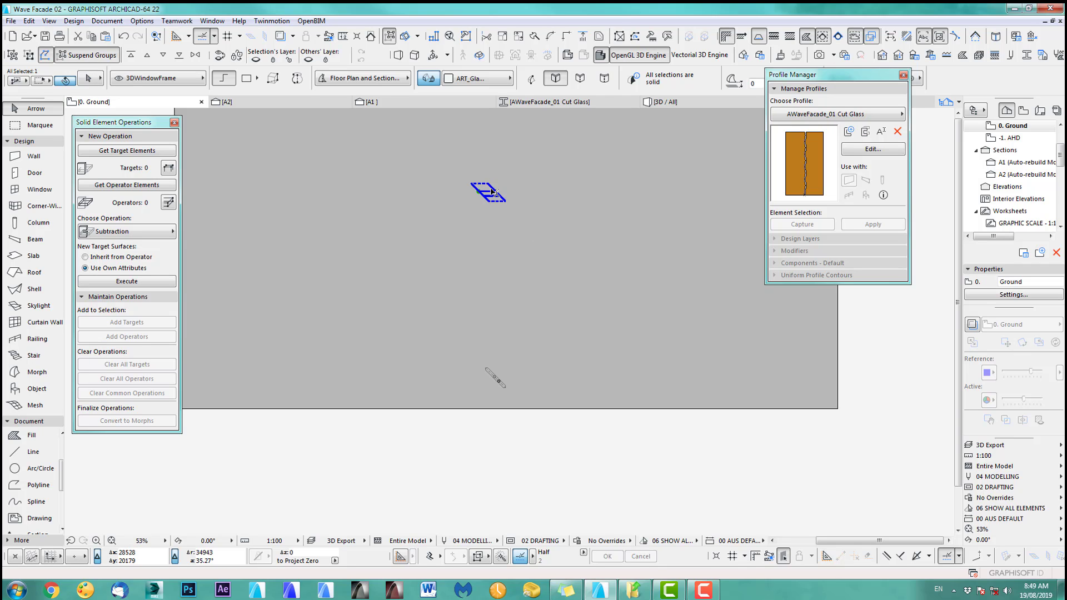
pyautogui.press('F3')
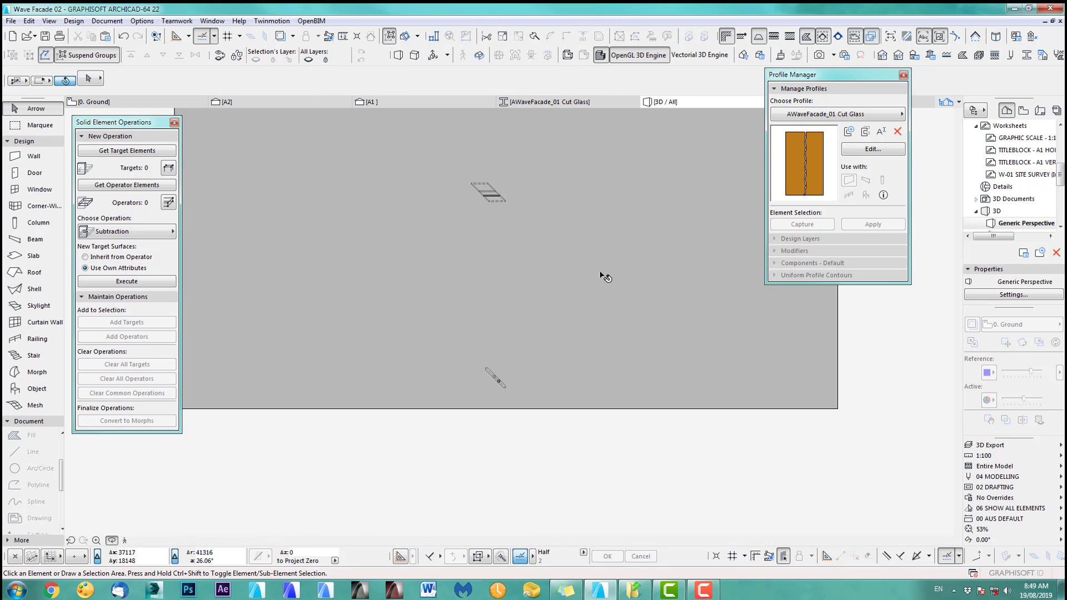
pyautogui.moveTo(594, 362)
pyautogui.keyDown('shift'); pyautogui.mouseDown(button='middle')
pyautogui.moveTo(464, 351)
pyautogui.moveTo(611, 355)
pyautogui.mouseUp(button='middle'); pyautogui.keyUp('shift')
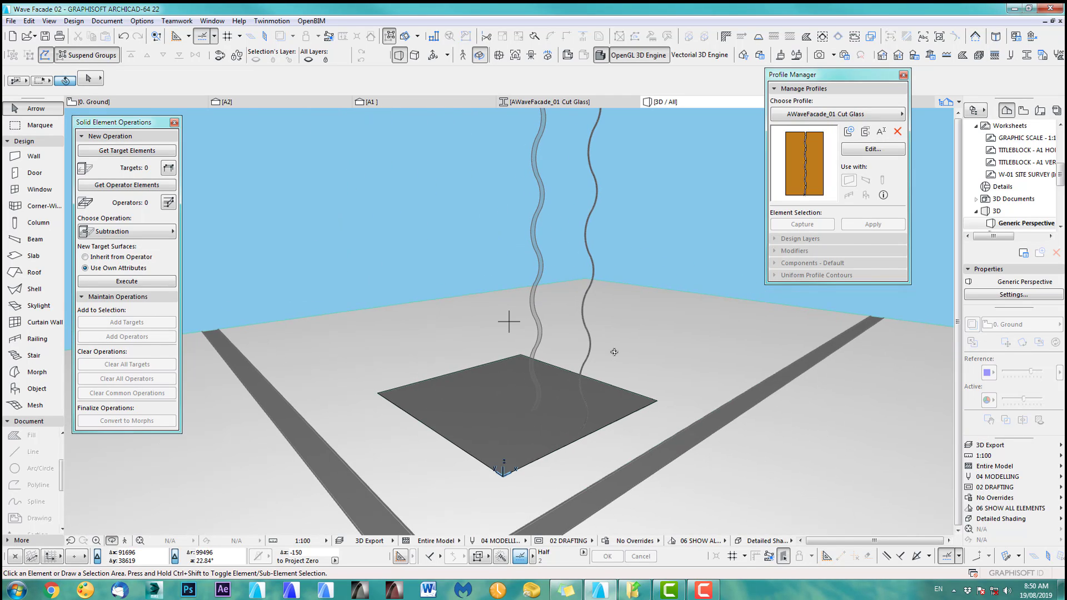
pyautogui.press('F2')
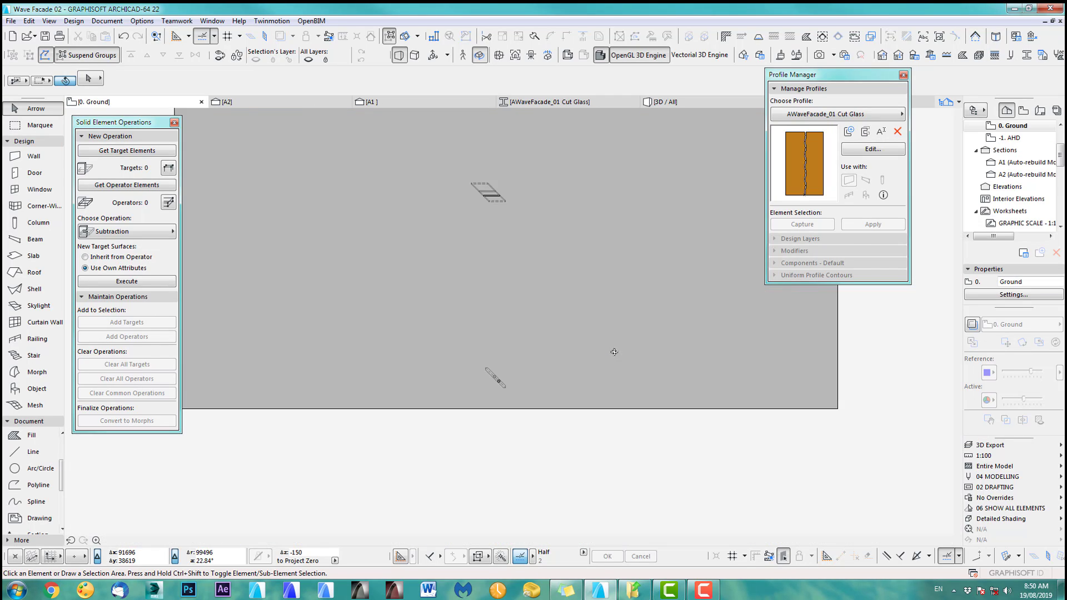
# Move the glass morph straight forward in plan so that its edge lines up with the wave frame morph
pyautogui.click(504, 202)
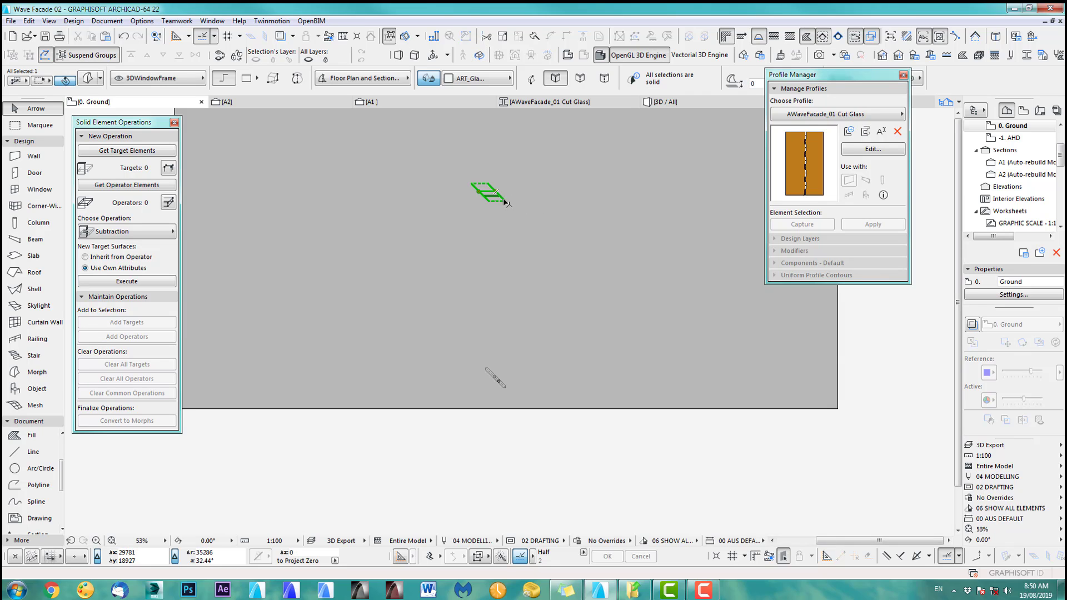
pyautogui.hotkey('ctrl', 'd')
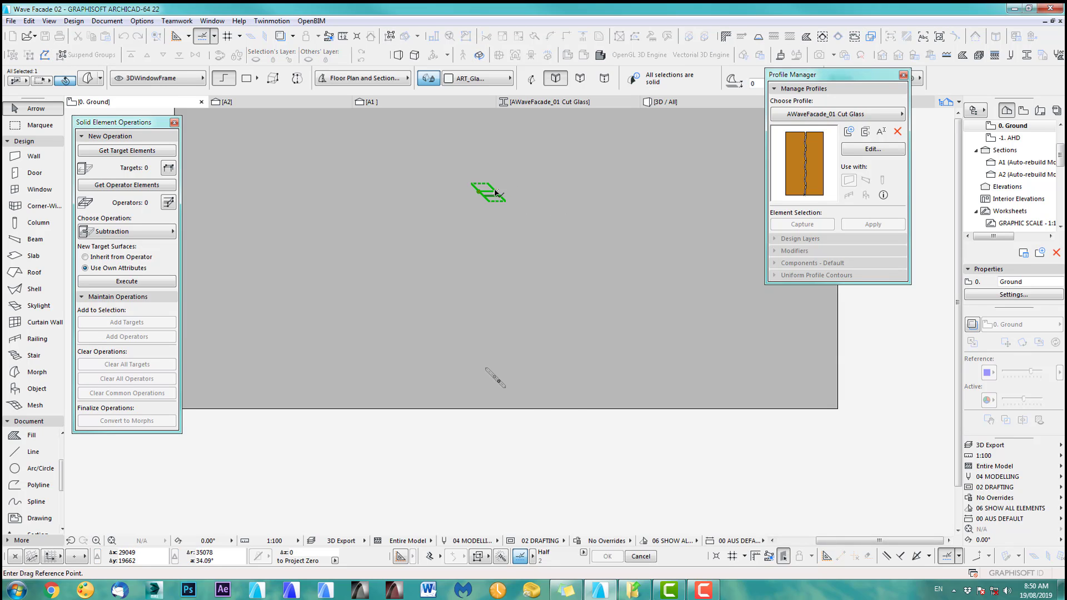
pyautogui.click(495, 192)
pyautogui.scroll(6, 492, 390)
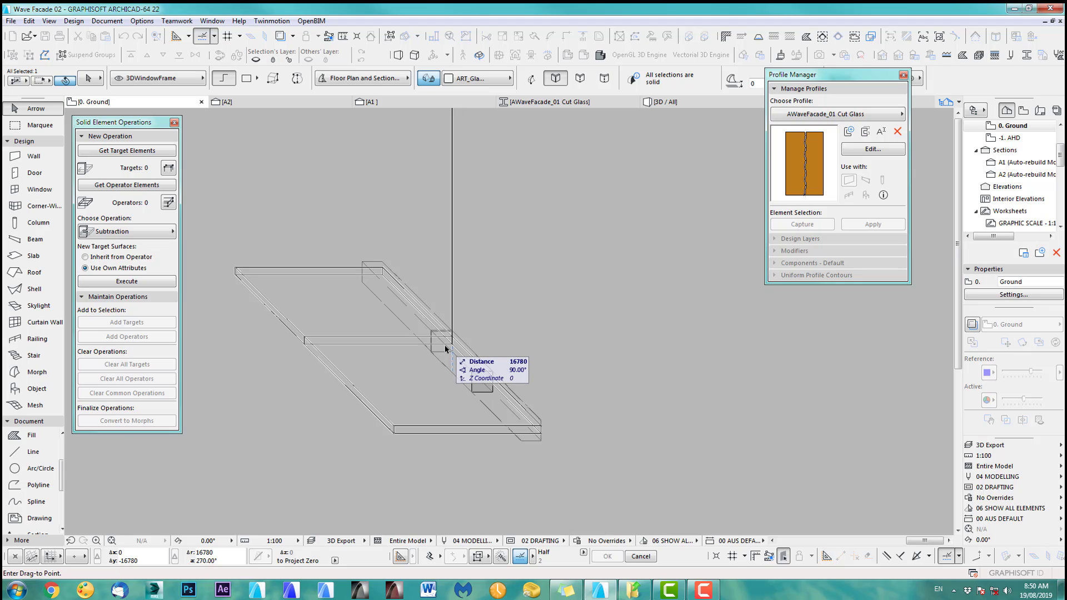
pyautogui.press('q')
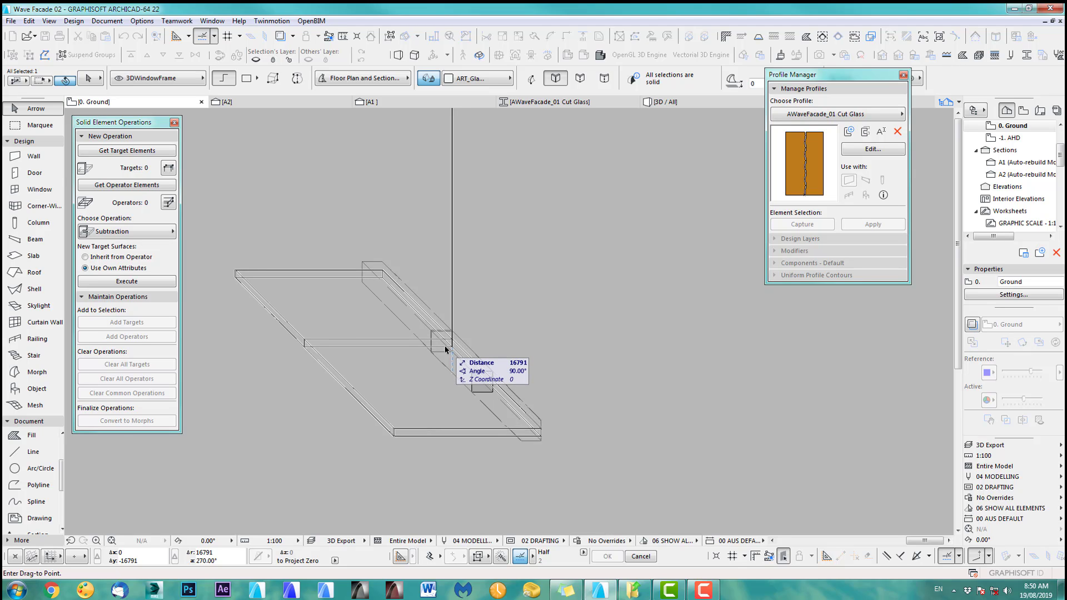
pyautogui.click(445, 349)
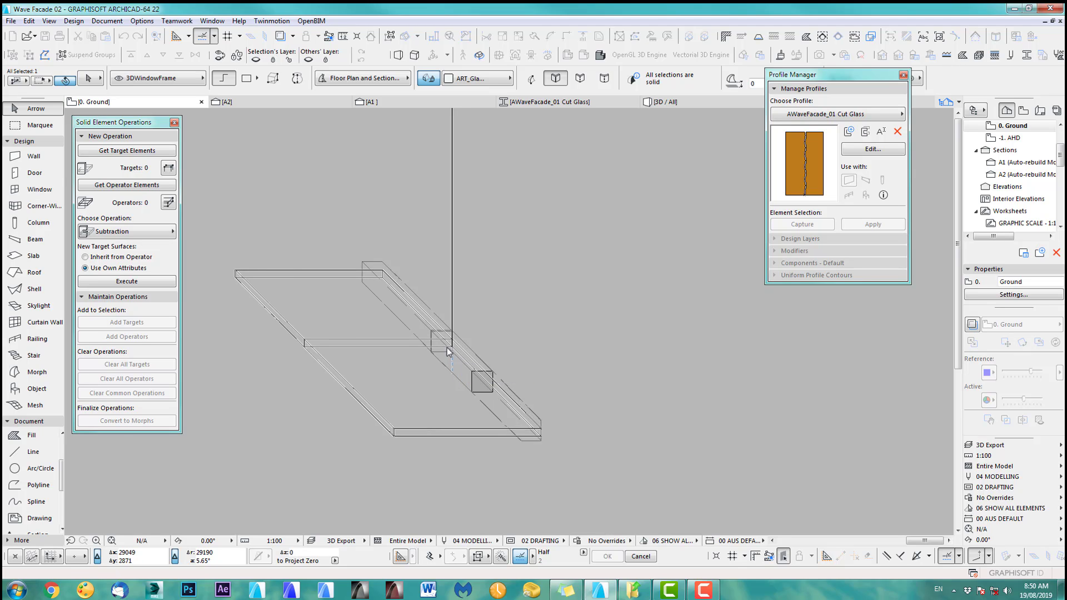
# Isolate the glass and frame morphs in 3D and examine how the glass sits against the frame
pyautogui.scroll(5, 543, 437)
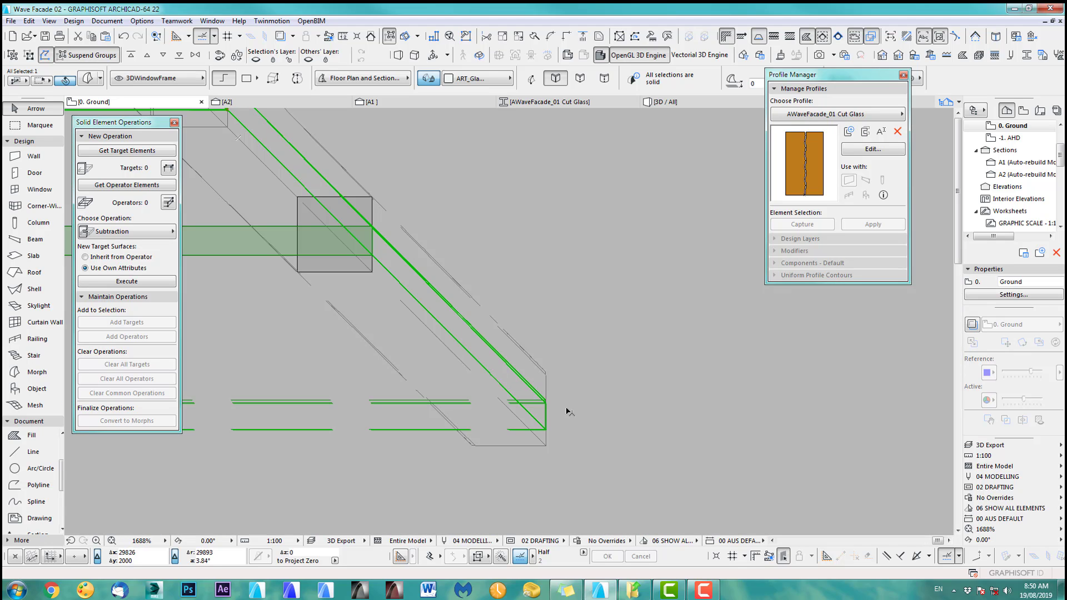
pyautogui.scroll(-3, 556, 410)
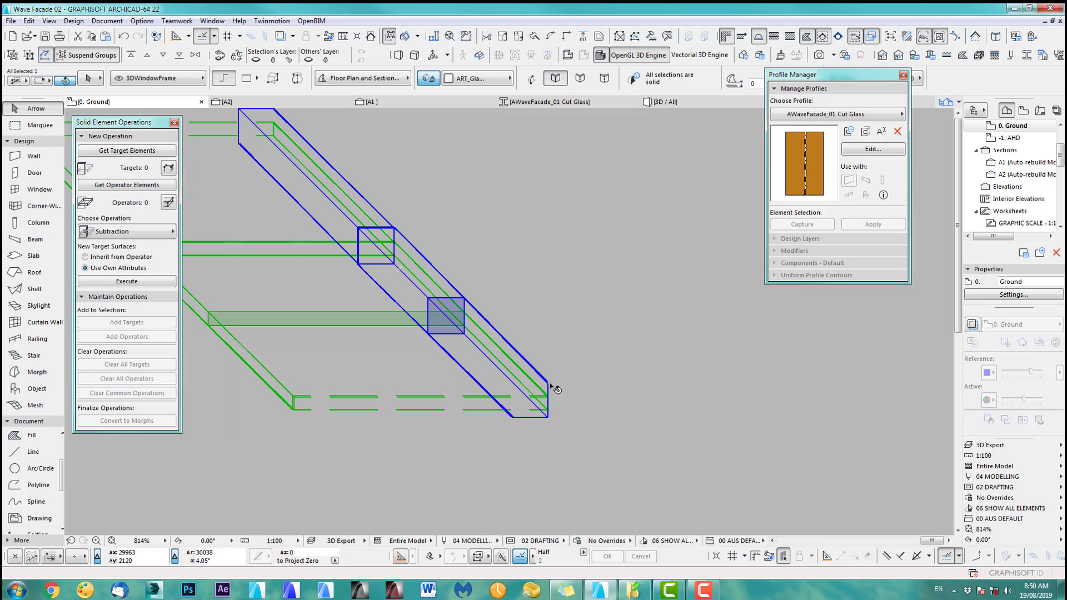
pyautogui.click(549, 396)
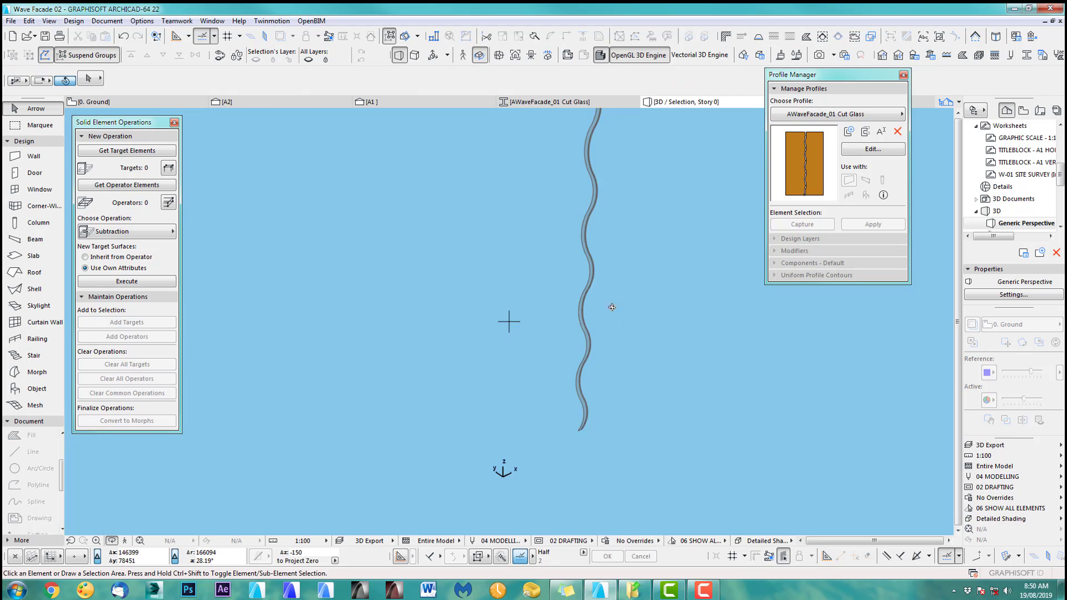
pyautogui.moveTo(611, 311)
pyautogui.keyDown('shift'); pyautogui.mouseDown(button='middle')
pyautogui.moveTo(603, 378)
pyautogui.moveTo(579, 365)
pyautogui.moveTo(578, 346)
pyautogui.moveTo(542, 332)
pyautogui.moveTo(608, 364)
pyautogui.moveTo(493, 370)
pyautogui.moveTo(559, 348)
pyautogui.moveTo(508, 319)
pyautogui.moveTo(679, 412)
pyautogui.moveTo(940, 408)
pyautogui.moveTo(271, 397)
pyautogui.moveTo(513, 434)
pyautogui.moveTo(491, 348)
pyautogui.moveTo(508, 325)
pyautogui.moveTo(604, 346)
pyautogui.moveTo(421, 405)
pyautogui.mouseUp(button='middle'); pyautogui.keyUp('shift')
pyautogui.press('F2')
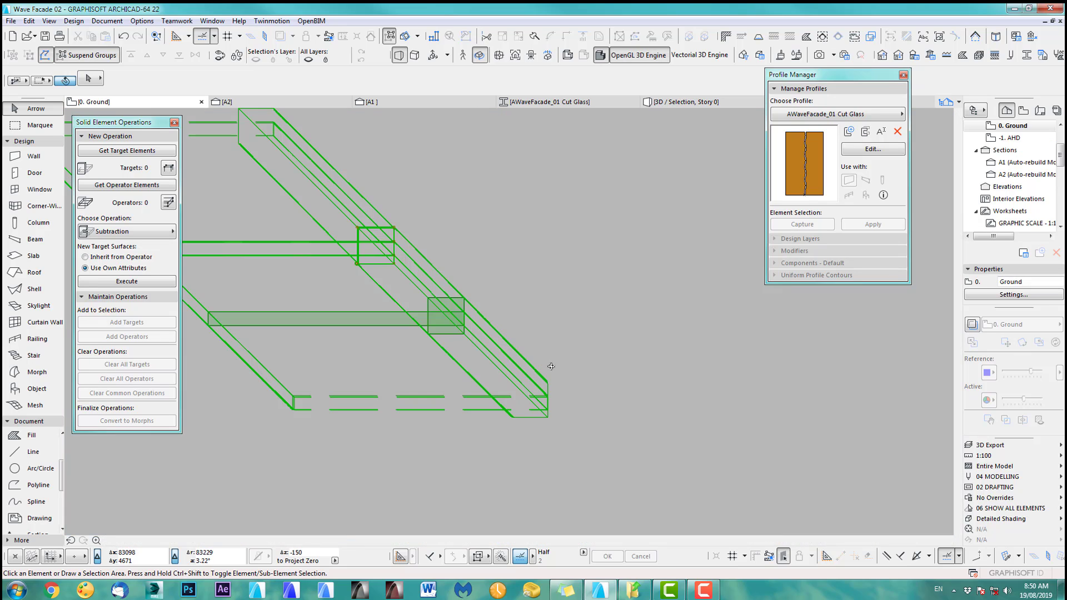
# Shift the glass morph about 40 mm straight back in plan within the frame
pyautogui.click(469, 438)
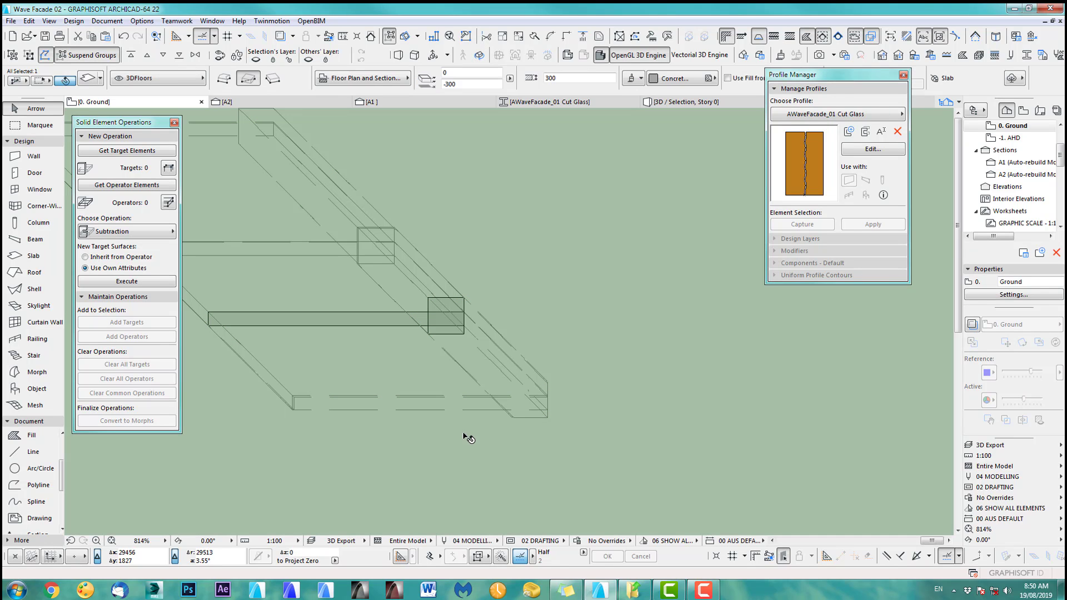
pyautogui.click(295, 411)
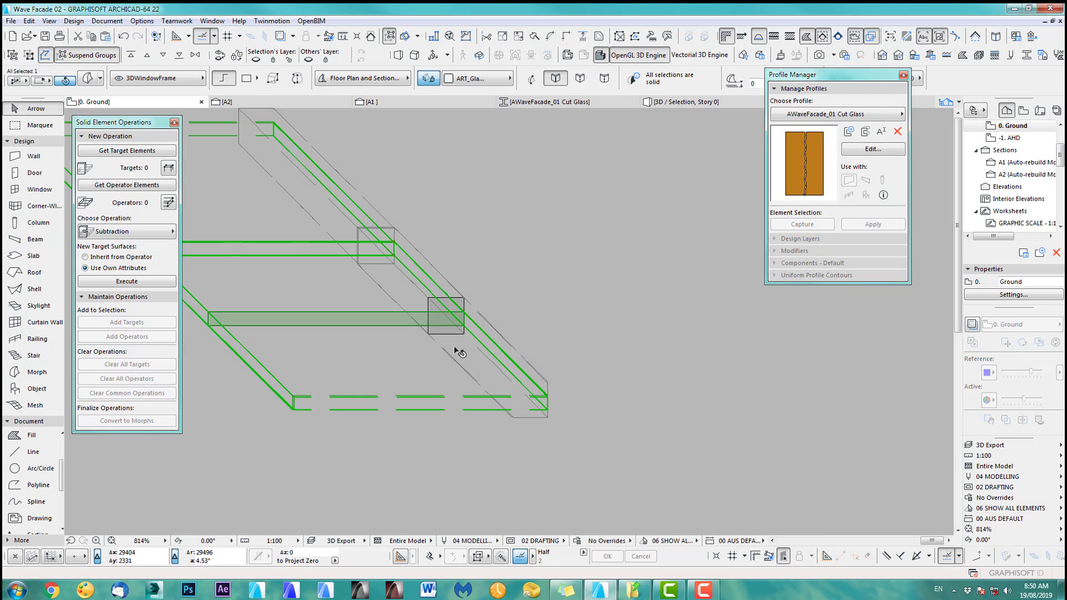
pyautogui.scroll(5, 452, 348)
pyautogui.hotkey('ctrl', 'd')
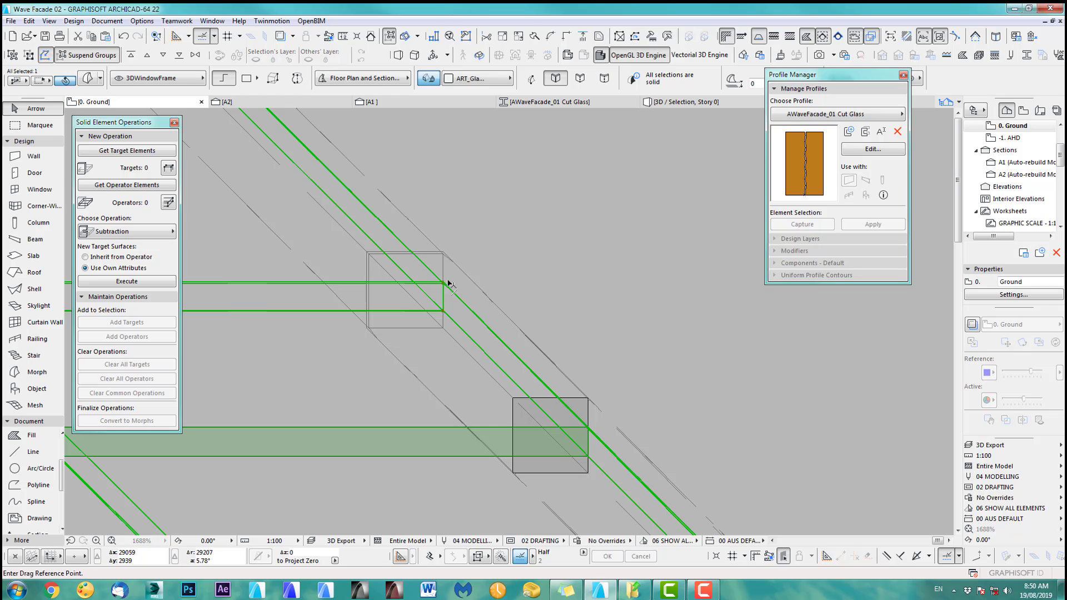
pyautogui.click(444, 283)
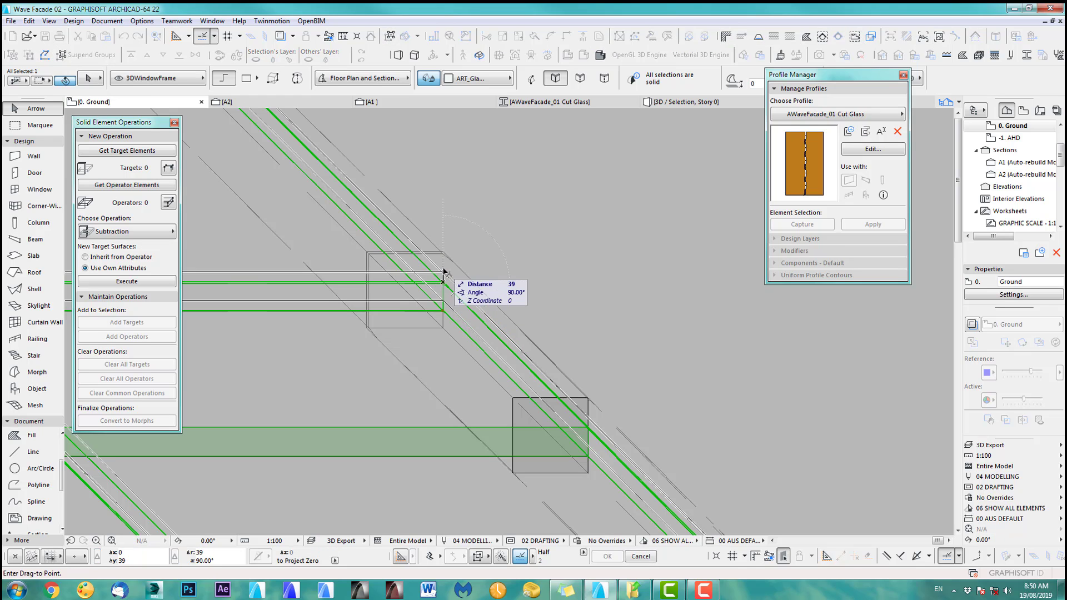
pyautogui.click(444, 269)
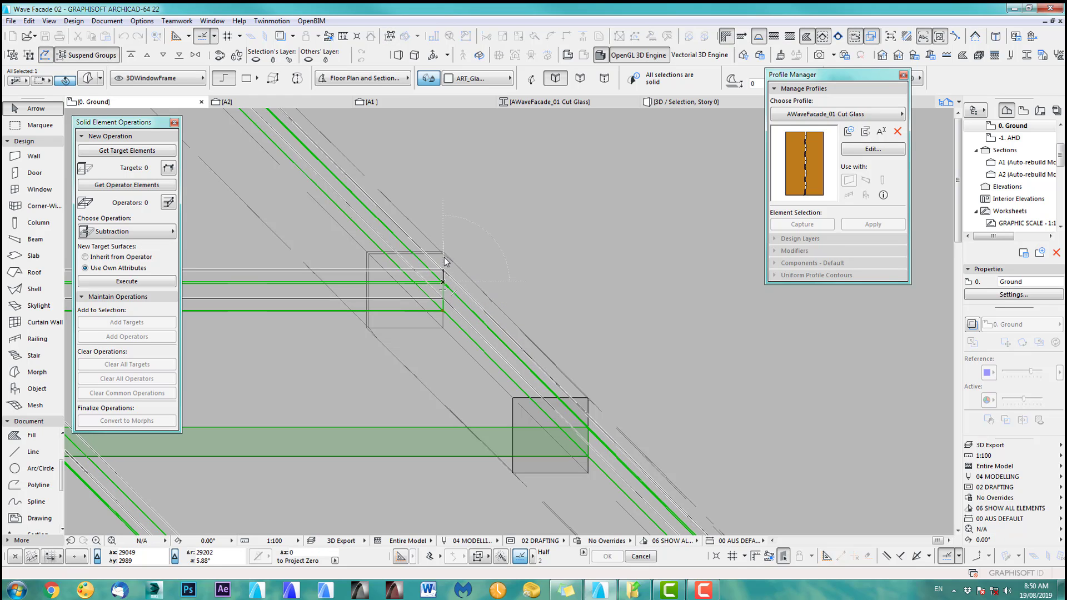
# Isolate the glass and frame morphs in 3D again, examine the adjusted fit and clear the selection in plan
pyautogui.press('F5')
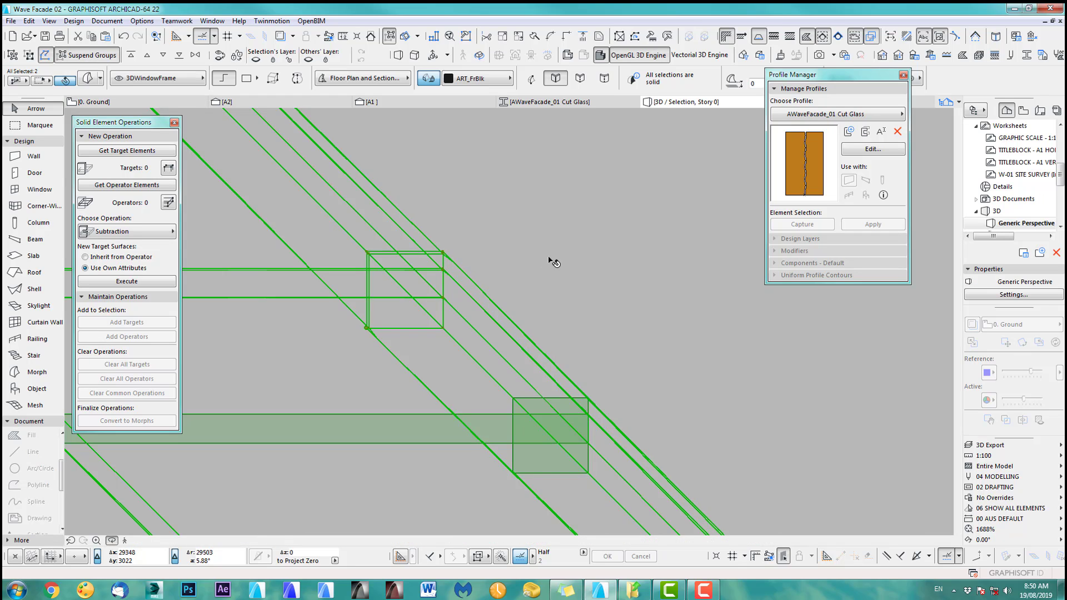
pyautogui.moveTo(497, 340)
pyautogui.mouseDown()
pyautogui.moveTo(477, 369)
pyautogui.moveTo(486, 369)
pyautogui.moveTo(453, 382)
pyautogui.moveTo(487, 384)
pyautogui.moveTo(494, 284)
pyautogui.moveTo(508, 282)
pyautogui.moveTo(470, 439)
pyautogui.moveTo(437, 399)
pyautogui.moveTo(298, 400)
pyautogui.moveTo(505, 373)
pyautogui.moveTo(495, 410)
pyautogui.moveTo(579, 488)
pyautogui.moveTo(212, 469)
pyautogui.moveTo(462, 479)
pyautogui.moveTo(305, 505)
pyautogui.moveTo(495, 391)
pyautogui.moveTo(472, 388)
pyautogui.moveTo(558, 374)
pyautogui.moveTo(781, 382)
pyautogui.moveTo(629, 395)
pyautogui.moveTo(782, 395)
pyautogui.mouseUp()
pyautogui.moveTo(562, 415); pyautogui.dragTo(591, 308)
pyautogui.press('F2')
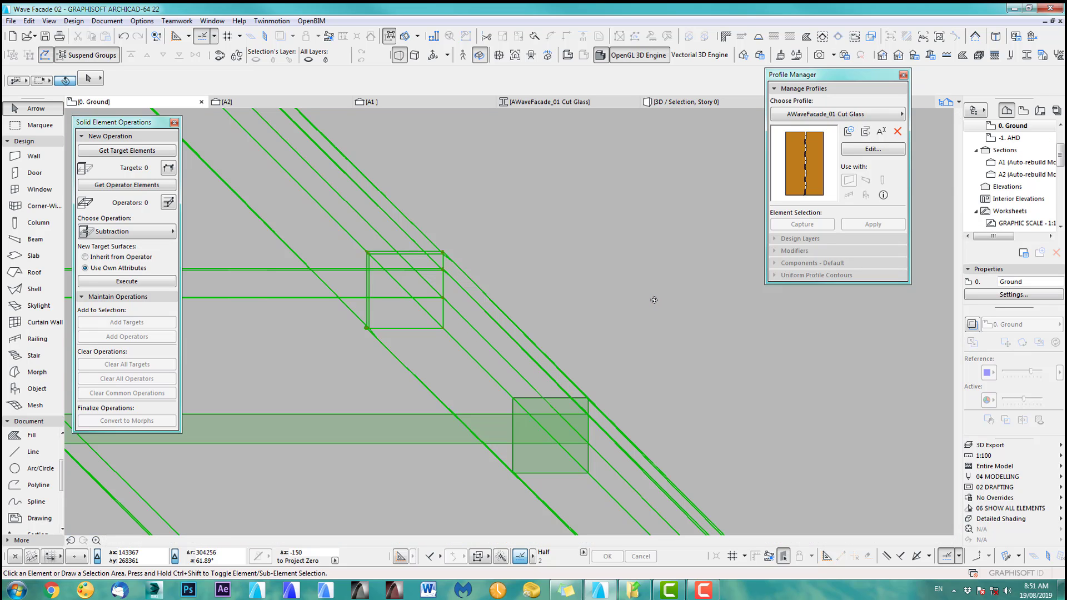
pyautogui.scroll(-4, 495, 345)
pyautogui.scroll(4, 495, 351)
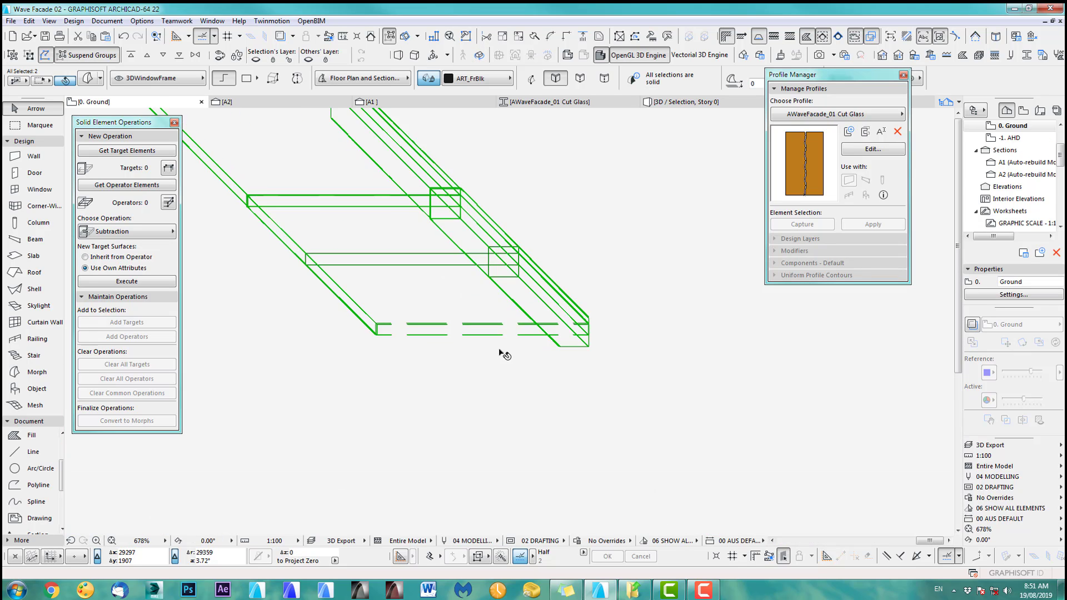
pyautogui.click(456, 363)
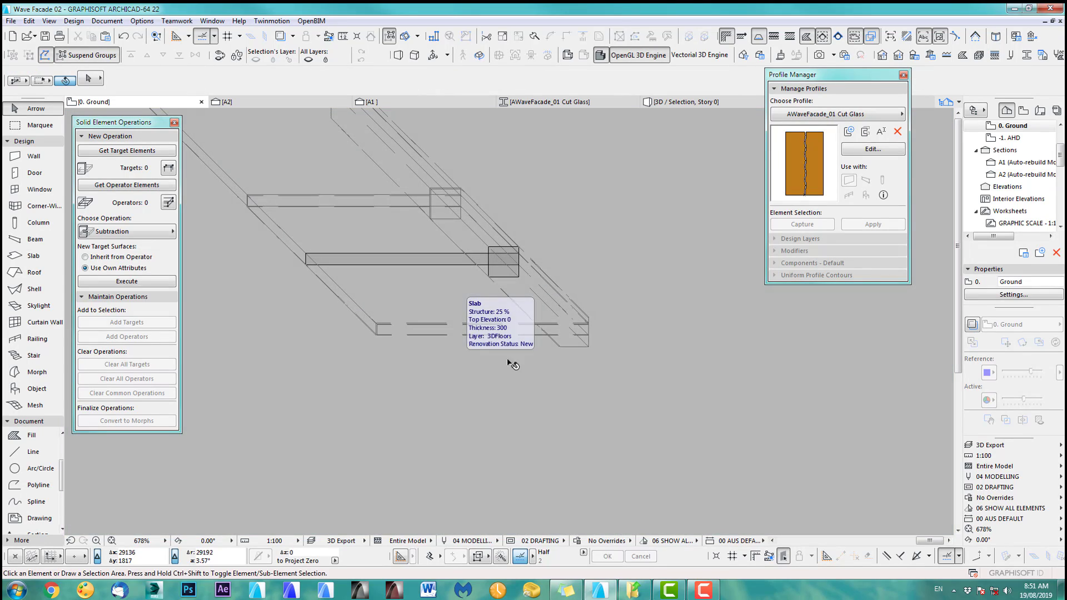
# Shift the glass morph straight left in plan within the wave frame, and check the fit of both morphs in 3D
pyautogui.click(376, 335)
pyautogui.scroll(3, 567, 333)
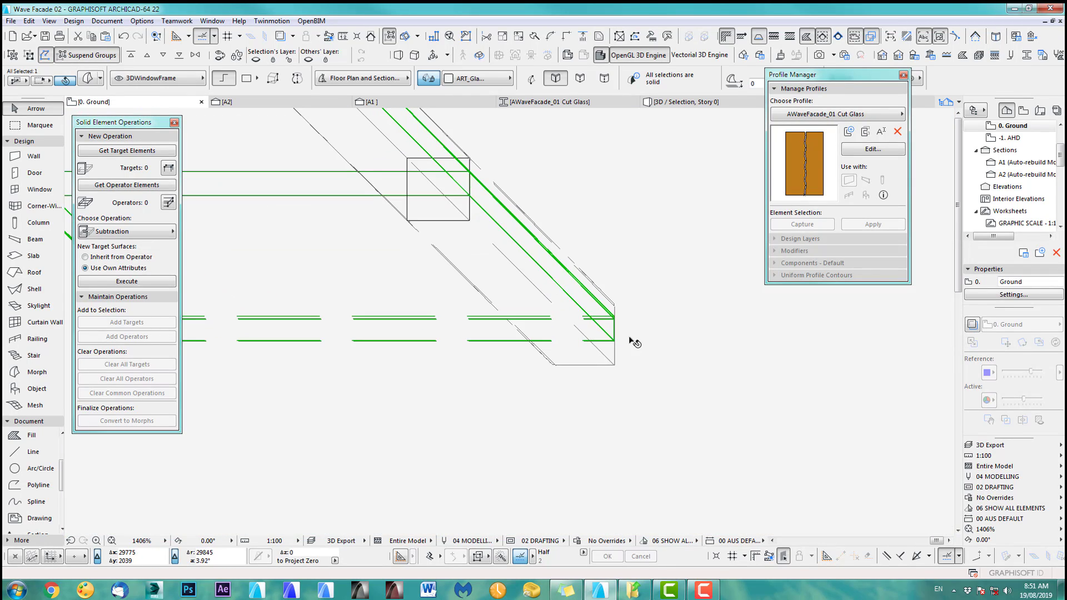
pyautogui.hotkey('ctrl', 'd')
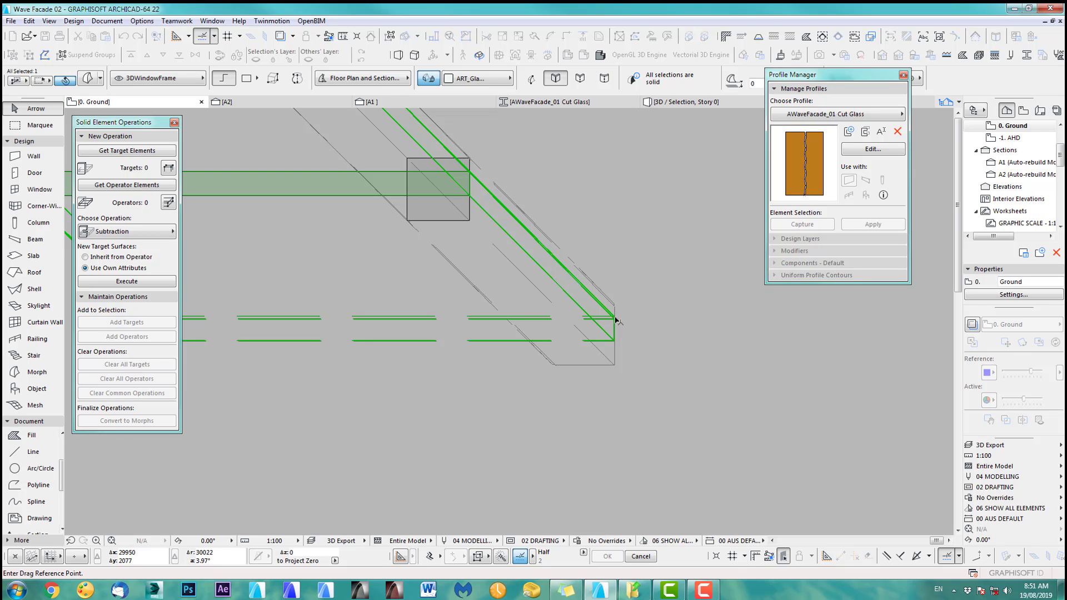
pyautogui.click(616, 320)
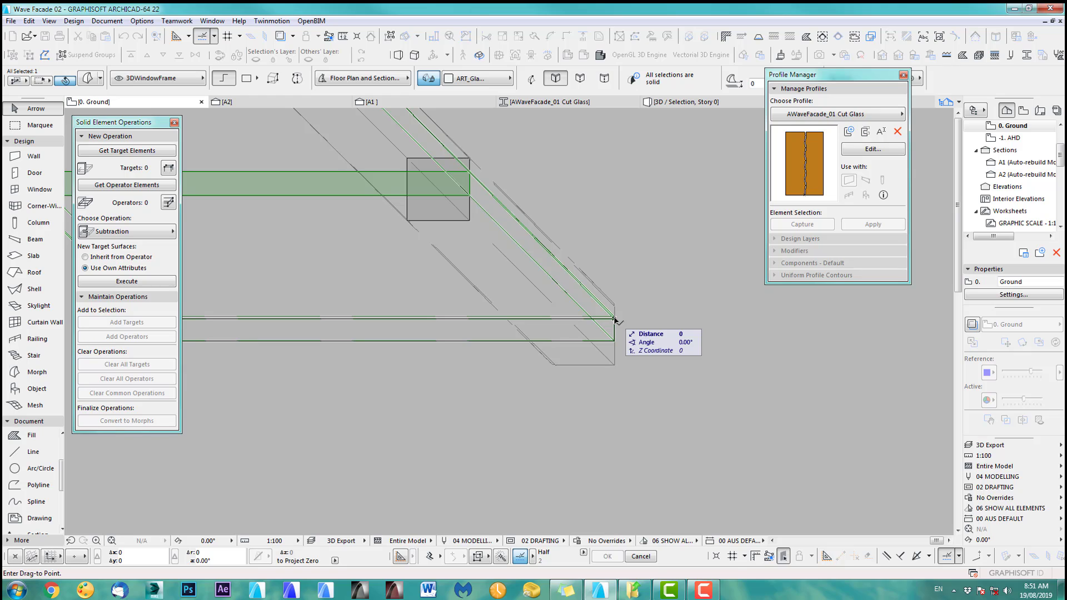
pyautogui.write('x2')
pyautogui.press('Return')
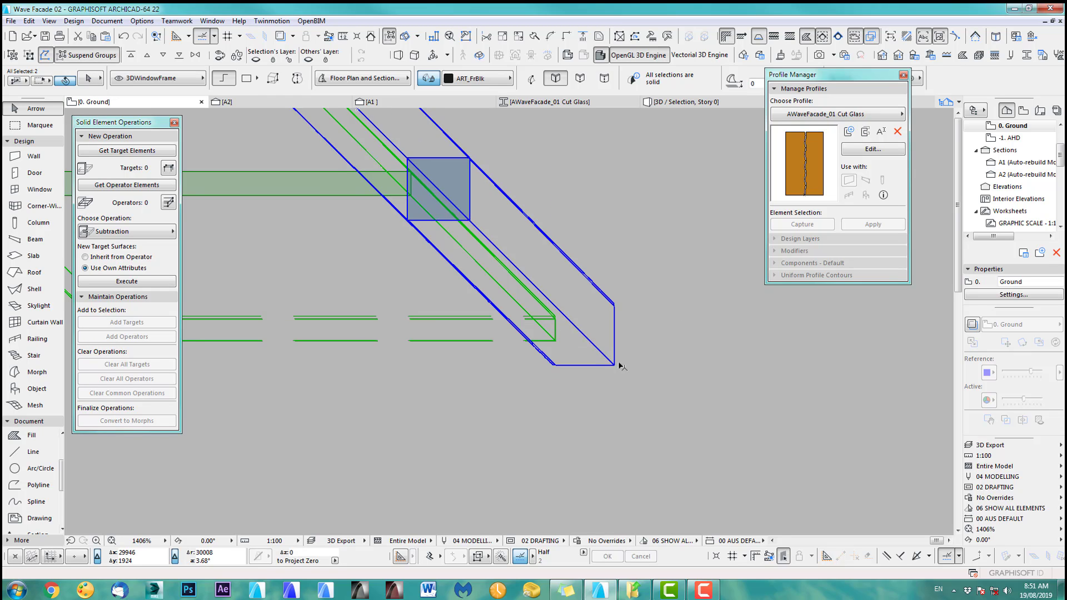
pyautogui.press('F3')
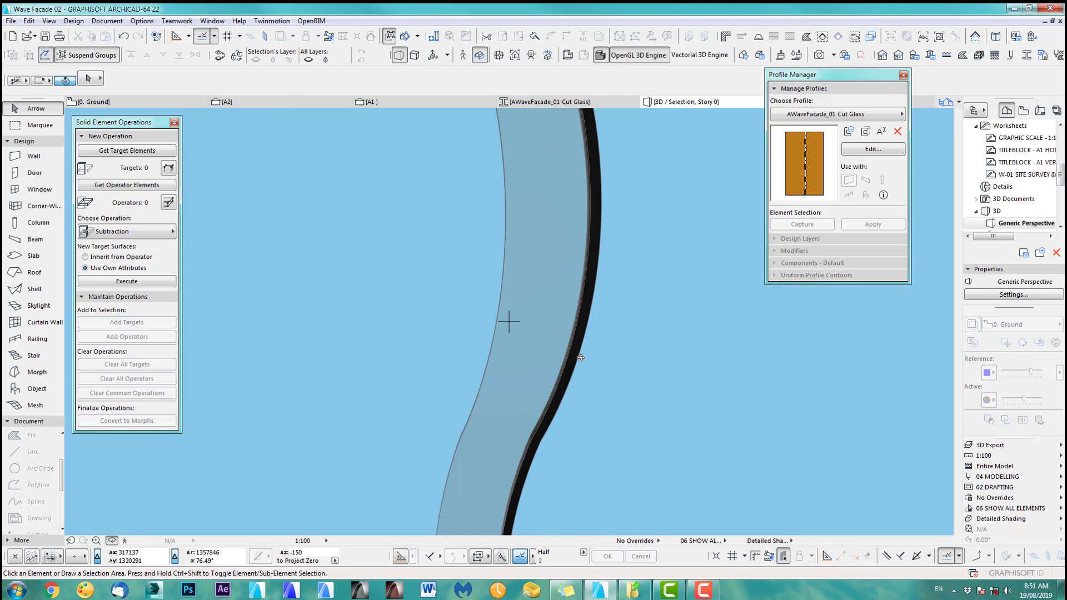
pyautogui.scroll(-5, 581, 358)
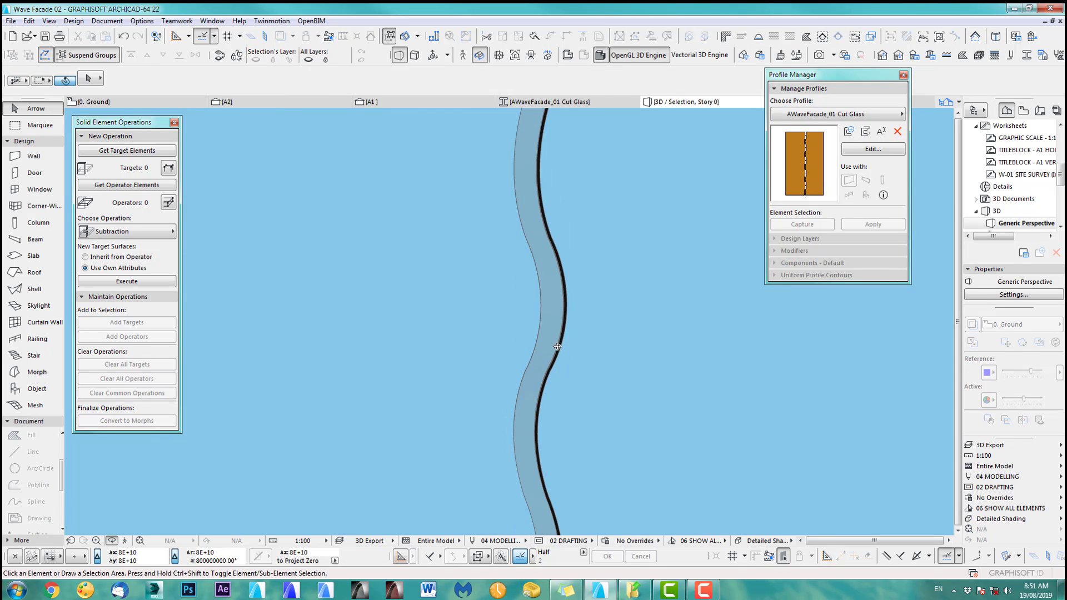
pyautogui.scroll(-6, 558, 346)
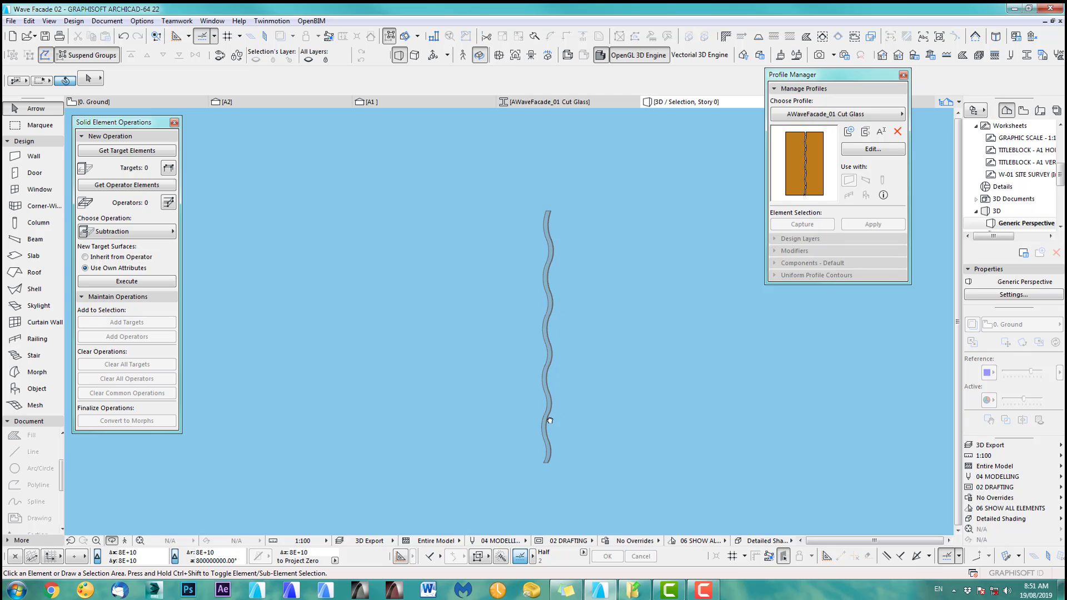
# Move the glass and frame morphs together straight left in plan, close to the slab's lower-left corner
pyautogui.press('F2')
pyautogui.scroll(-3, 589, 373)
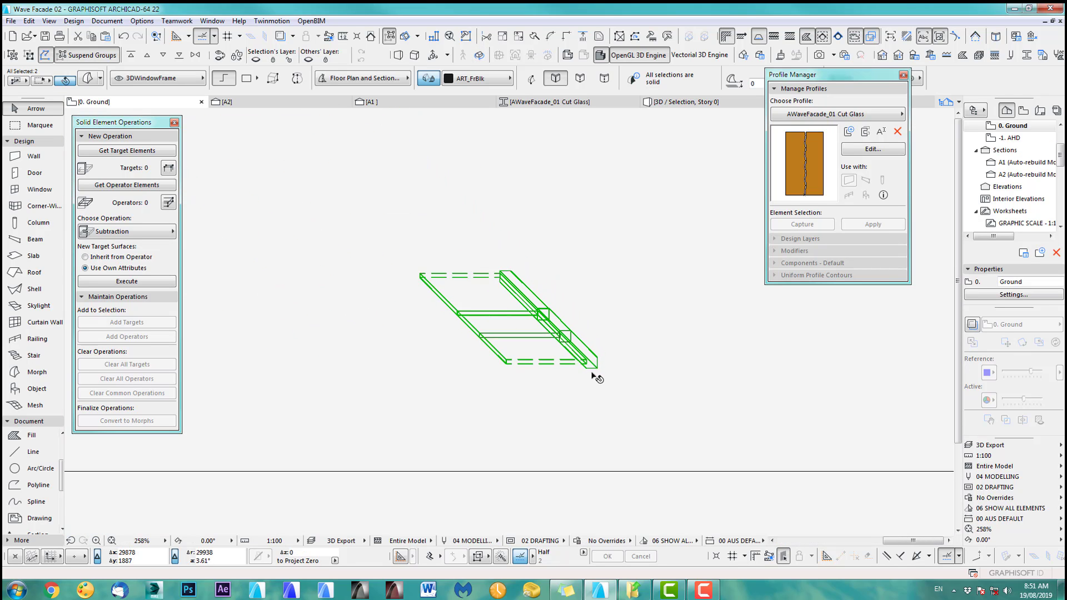
pyautogui.scroll(-1, 597, 378)
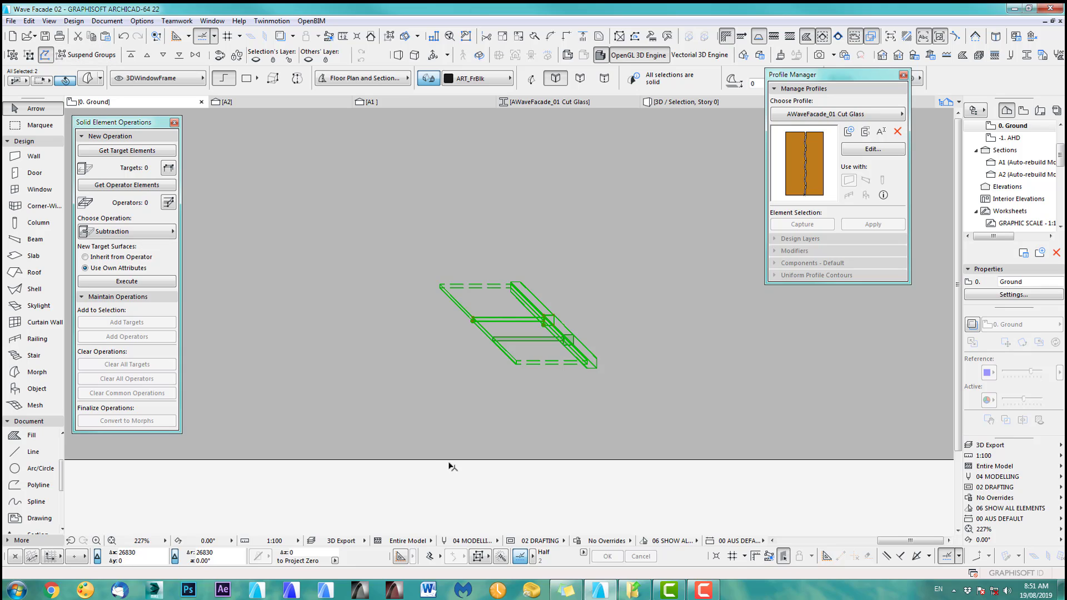
pyautogui.scroll(-4, 489, 411)
pyautogui.click(552, 397)
pyautogui.click(578, 294)
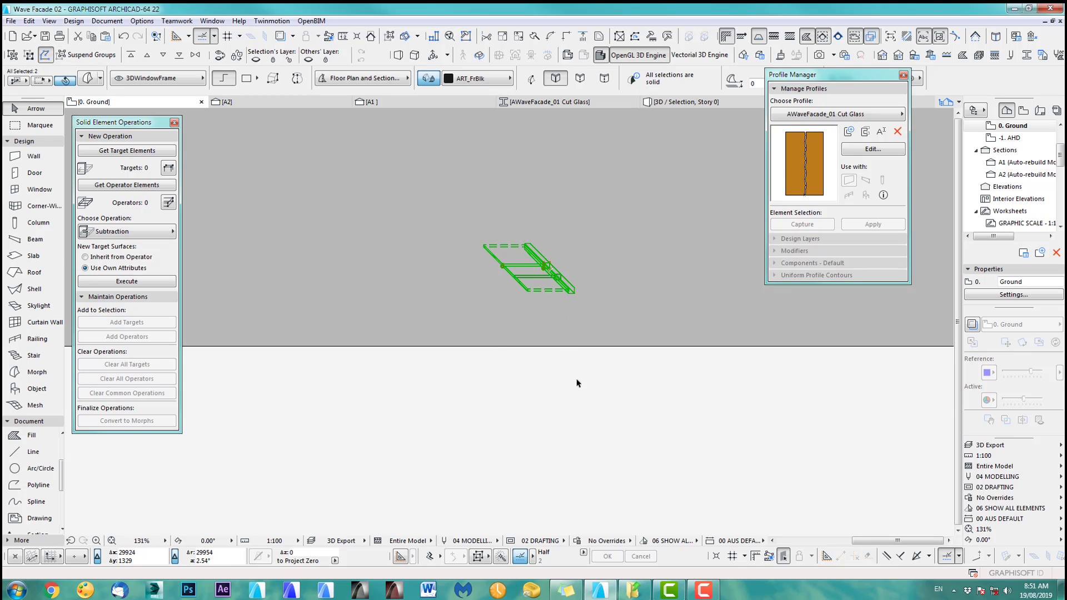
pyautogui.scroll(-8, 571, 399)
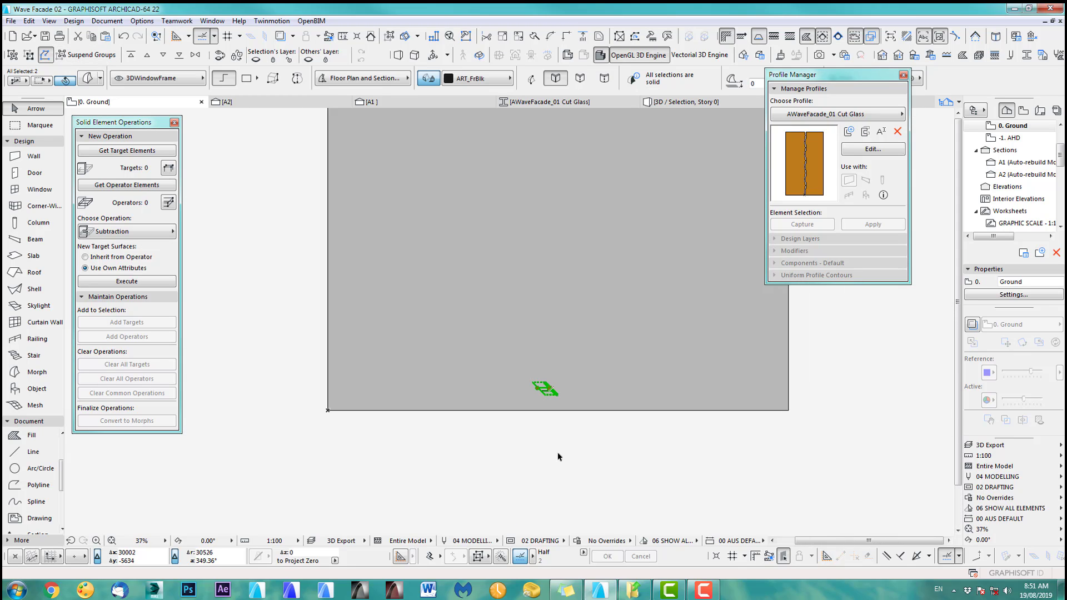
pyautogui.hotkey('ctrl', 'd')
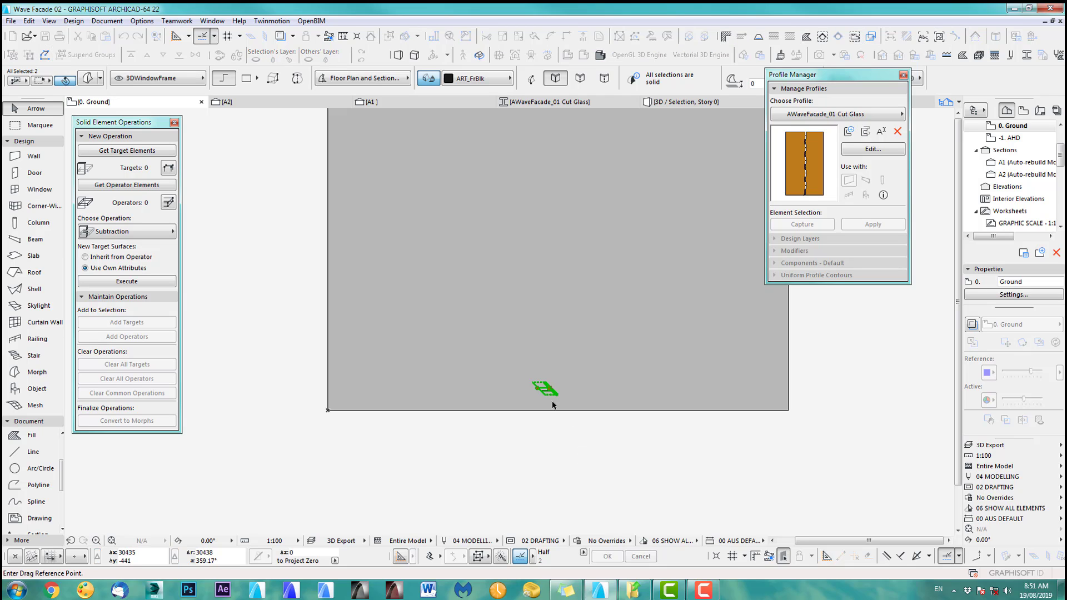
pyautogui.click(557, 395)
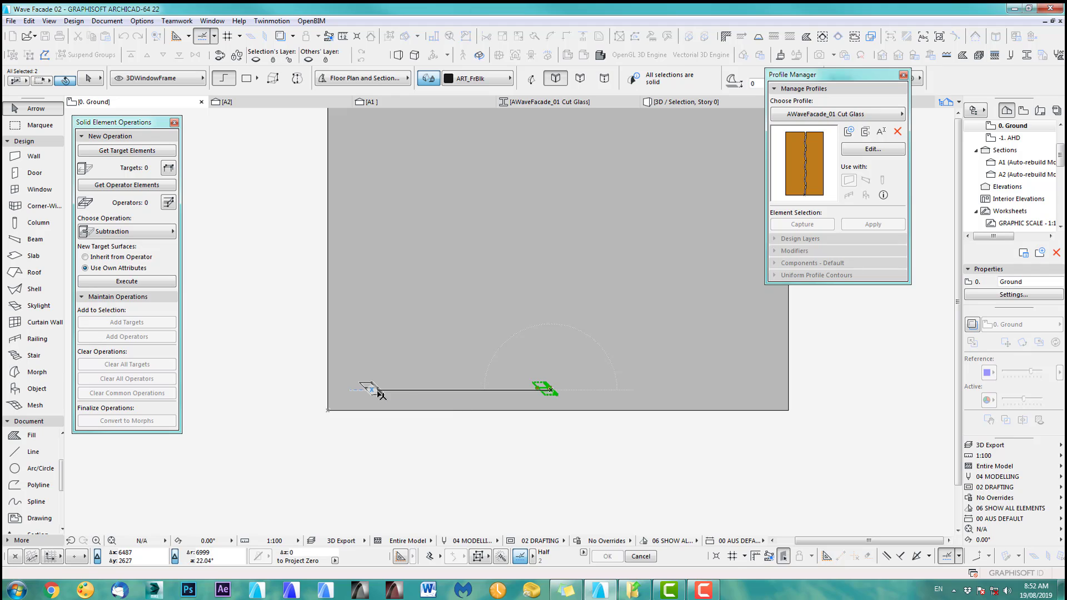
pyautogui.click(380, 394)
pyautogui.click(405, 442)
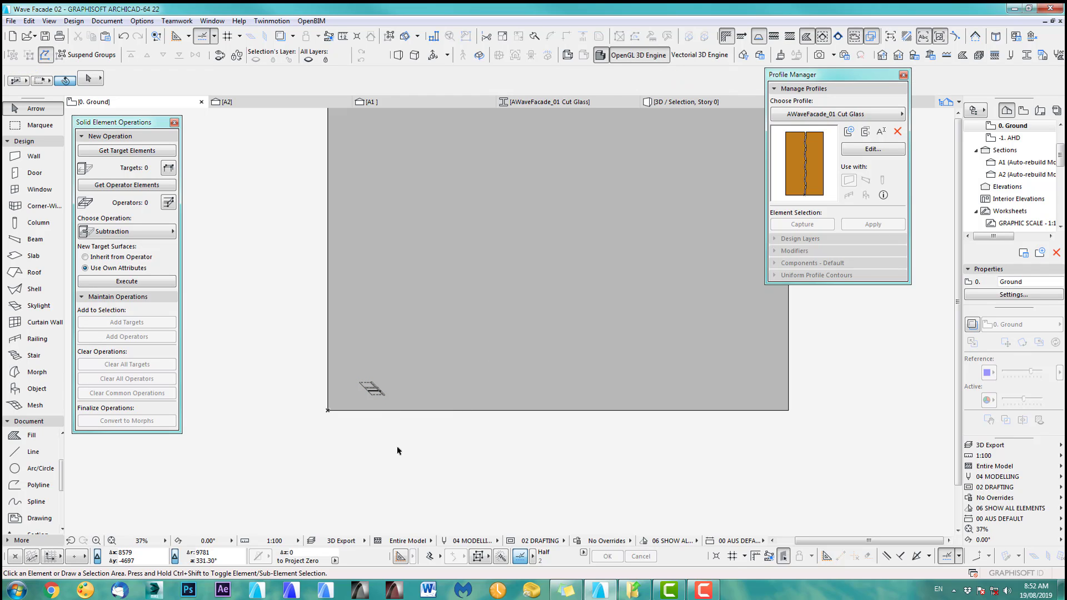
# Delete the thin wave-shaped outline standing on the slab in section A1
pyautogui.click(384, 102)
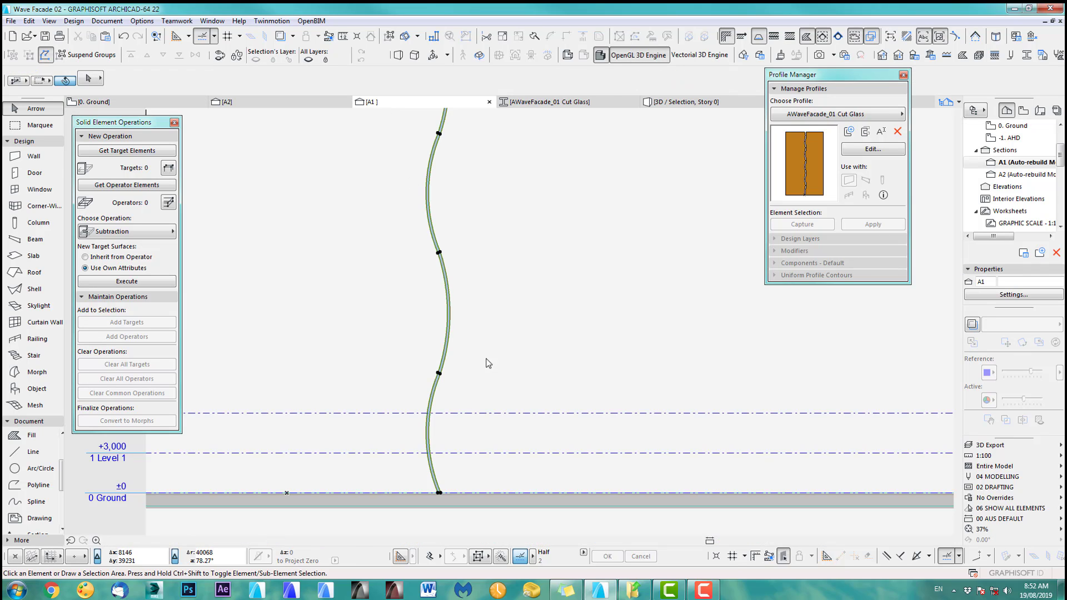
pyautogui.click(443, 334)
pyautogui.press('Delete')
pyautogui.scroll(-8, 480, 360)
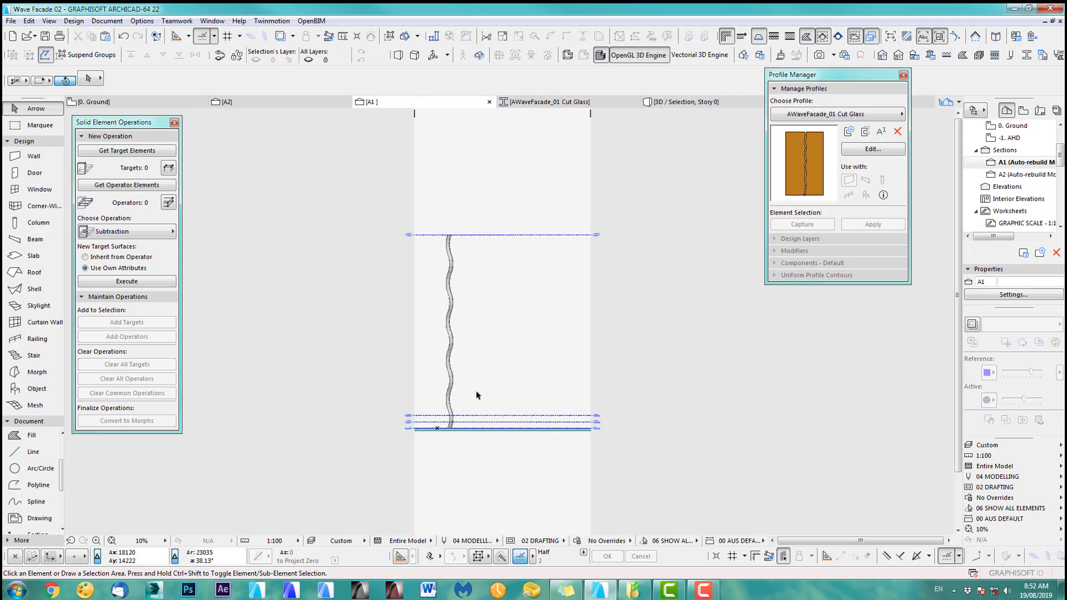
# Examine the placement of the wave facade morphs in the ground floor plan and in sections A1 and A2
pyautogui.press('F2')
pyautogui.scroll(-5, 462, 434)
pyautogui.moveTo(472, 450); pyautogui.dragTo(470, 364, button='middle')
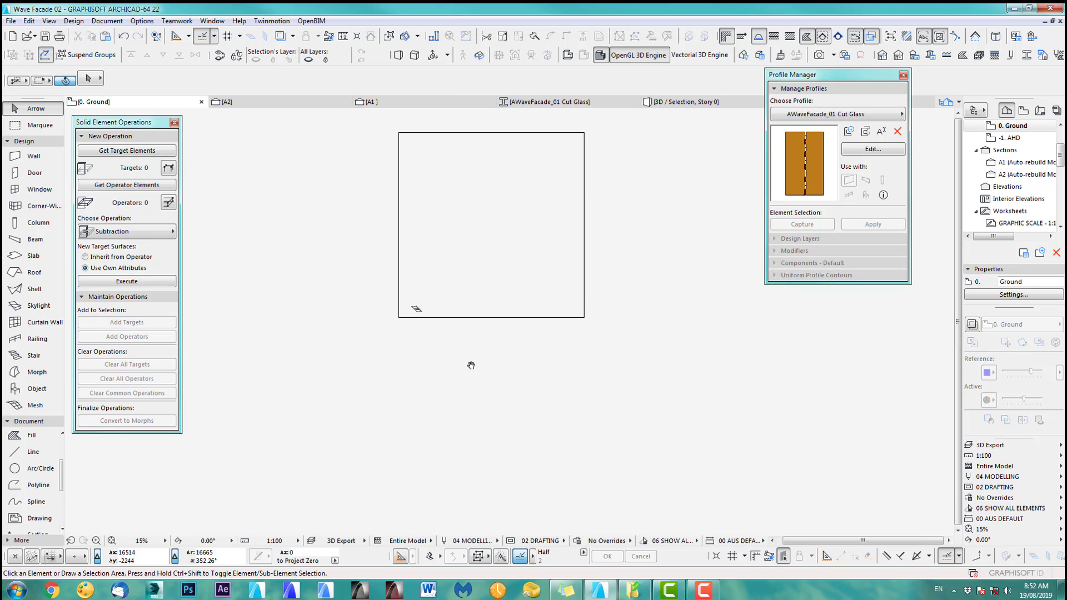
pyautogui.scroll(4, 377, 391)
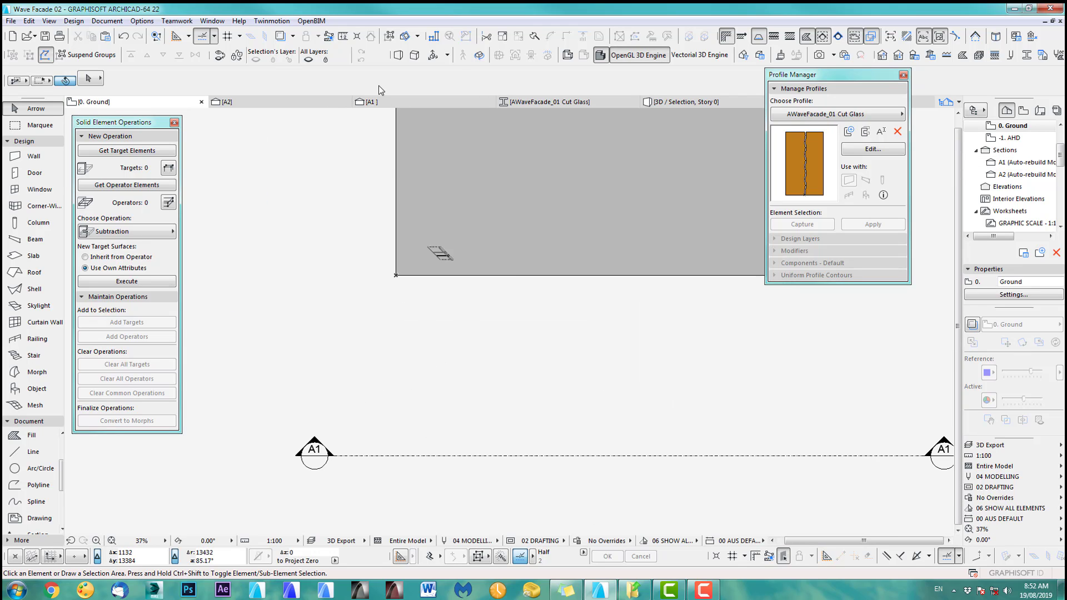
pyautogui.click(380, 103)
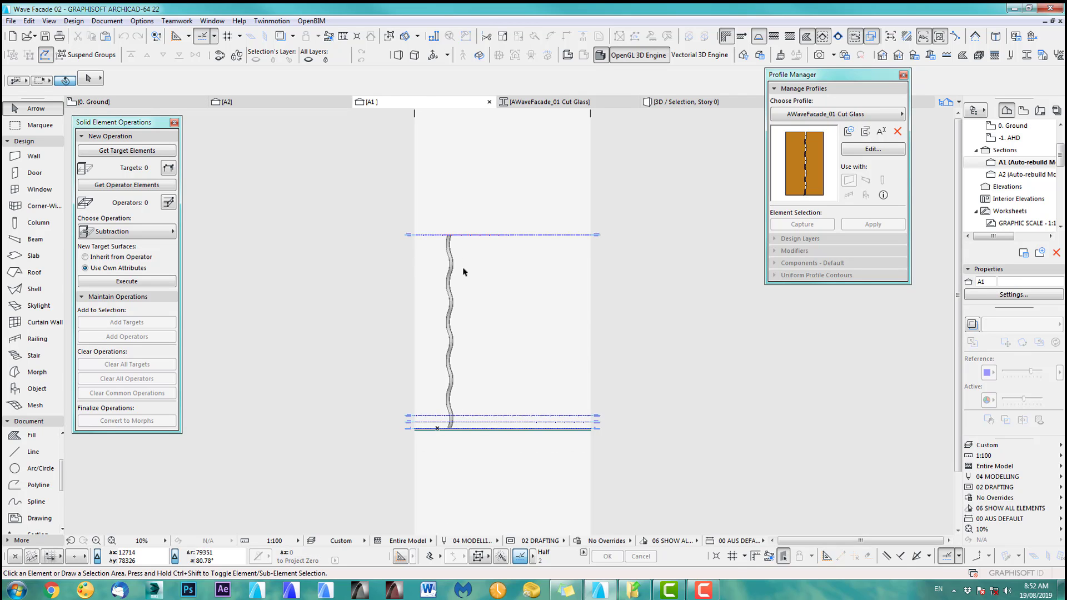
pyautogui.click(289, 101)
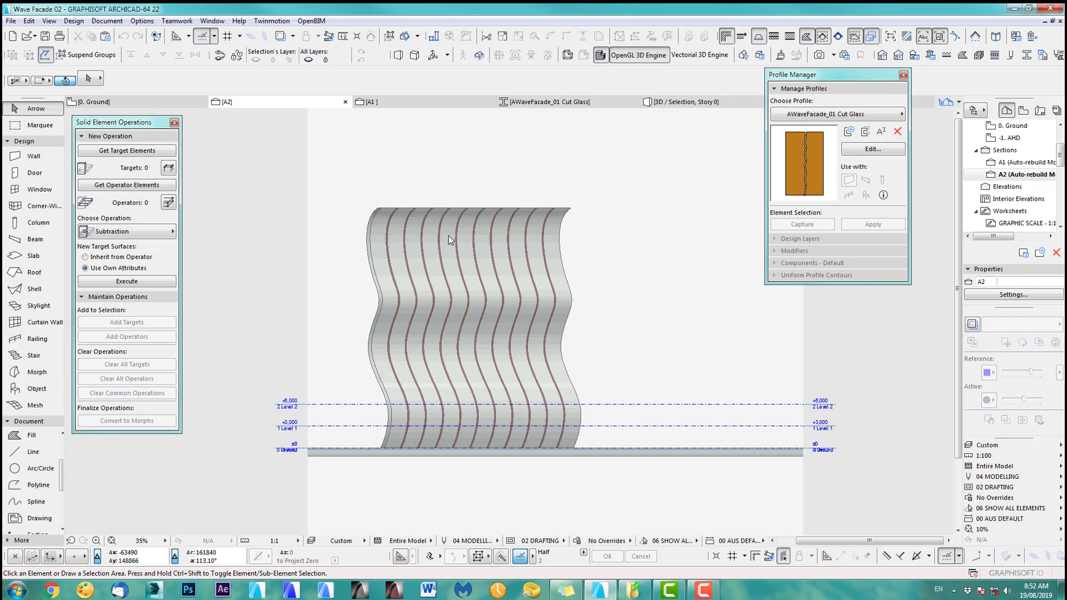
pyautogui.scroll(10, 523, 423)
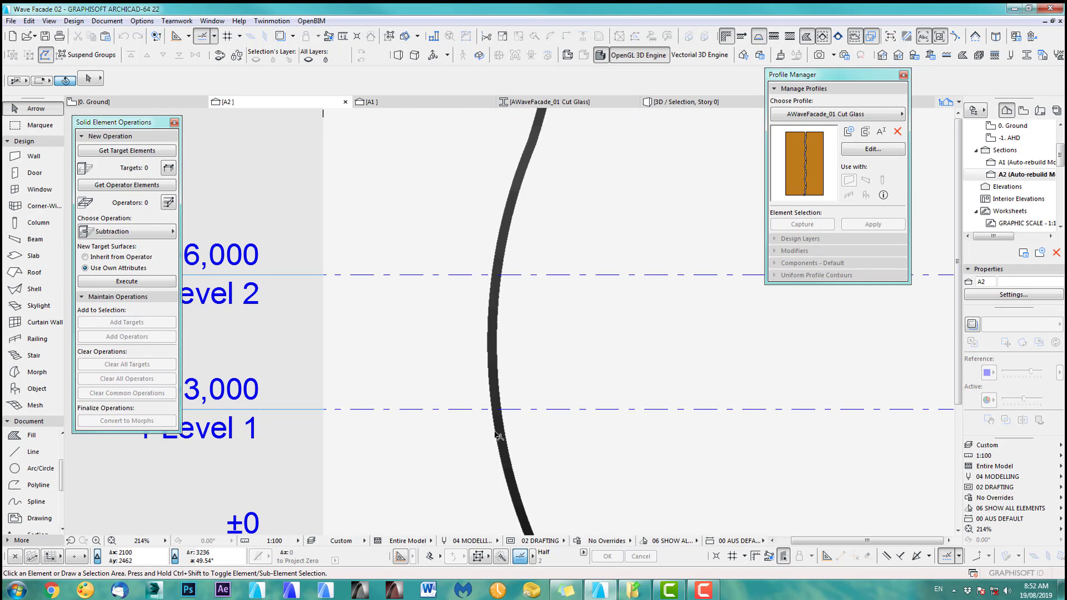
pyautogui.scroll(-8, 493, 445)
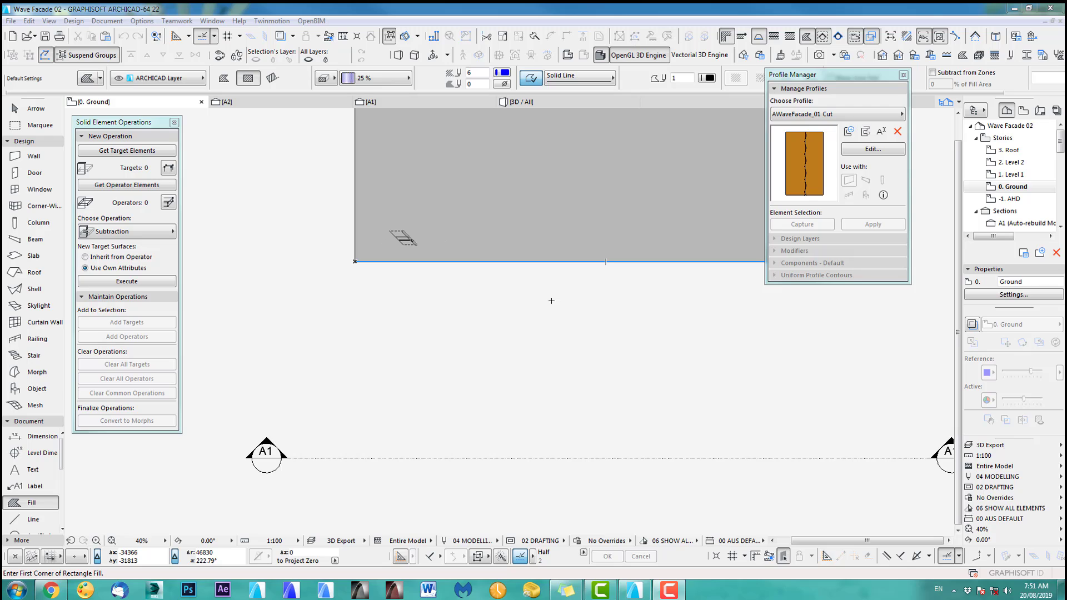
# Duplicate the AWaveFacade_01 profile as AWaveFacade_01 Mullions and open the copy for editing
pyautogui.click(845, 114)
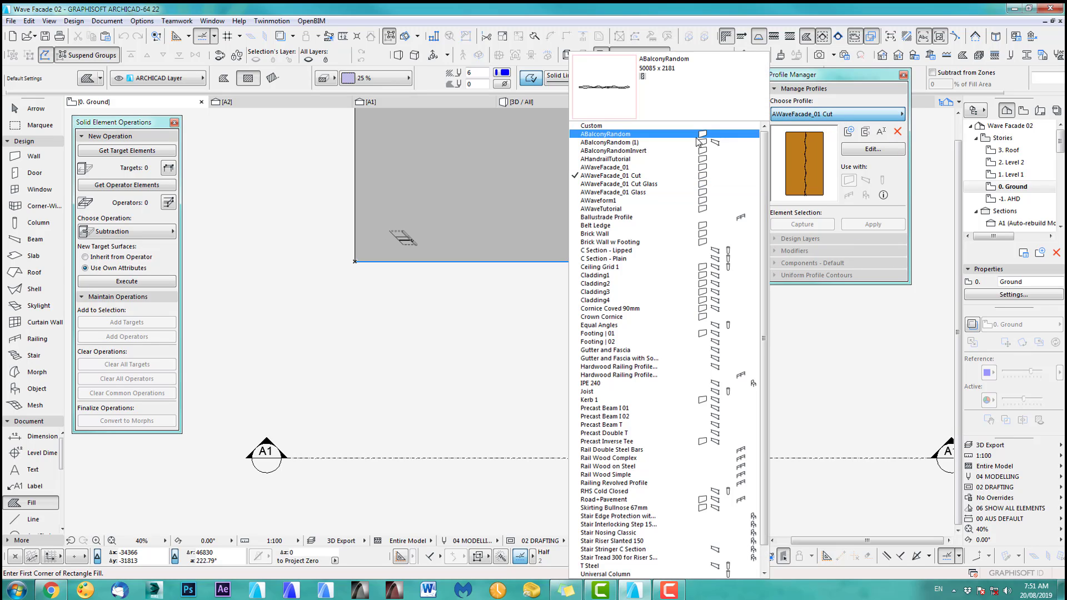
pyautogui.click(642, 170)
pyautogui.click(865, 133)
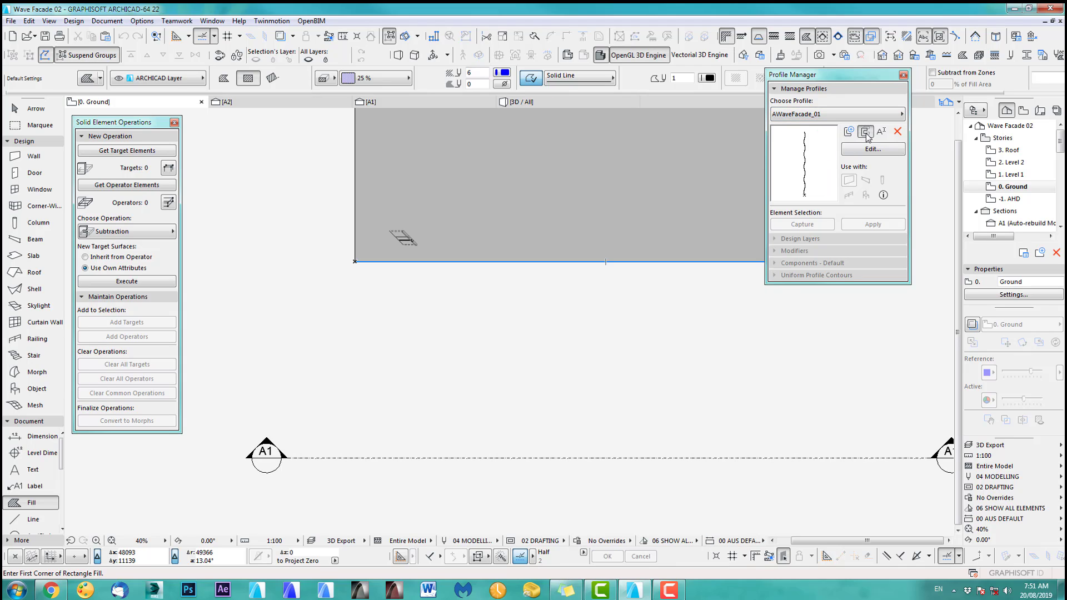
pyautogui.click(532, 209)
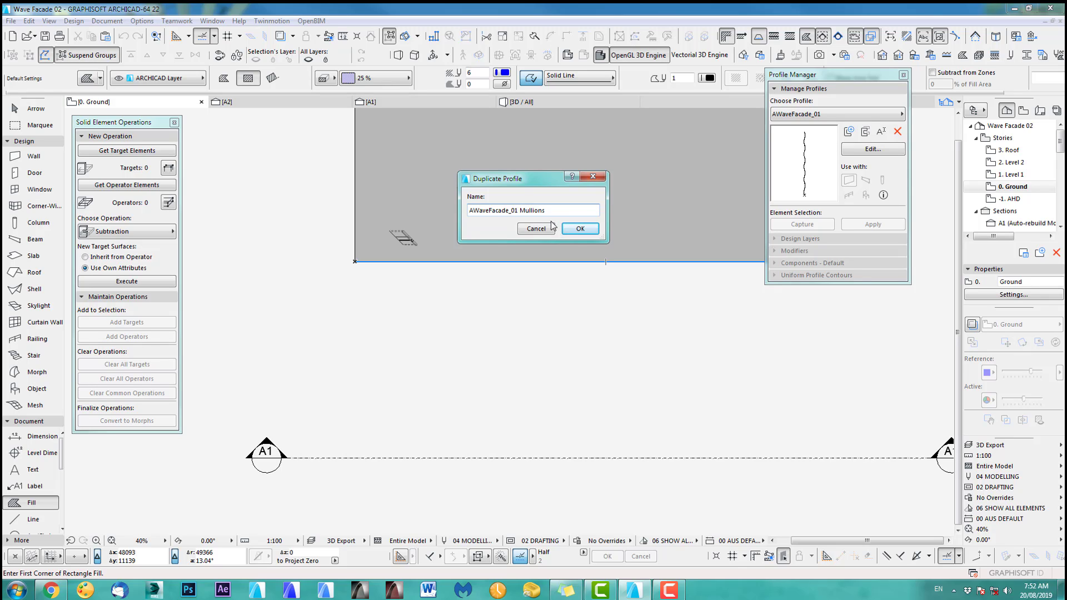
pyautogui.click(578, 228)
pyautogui.click(871, 150)
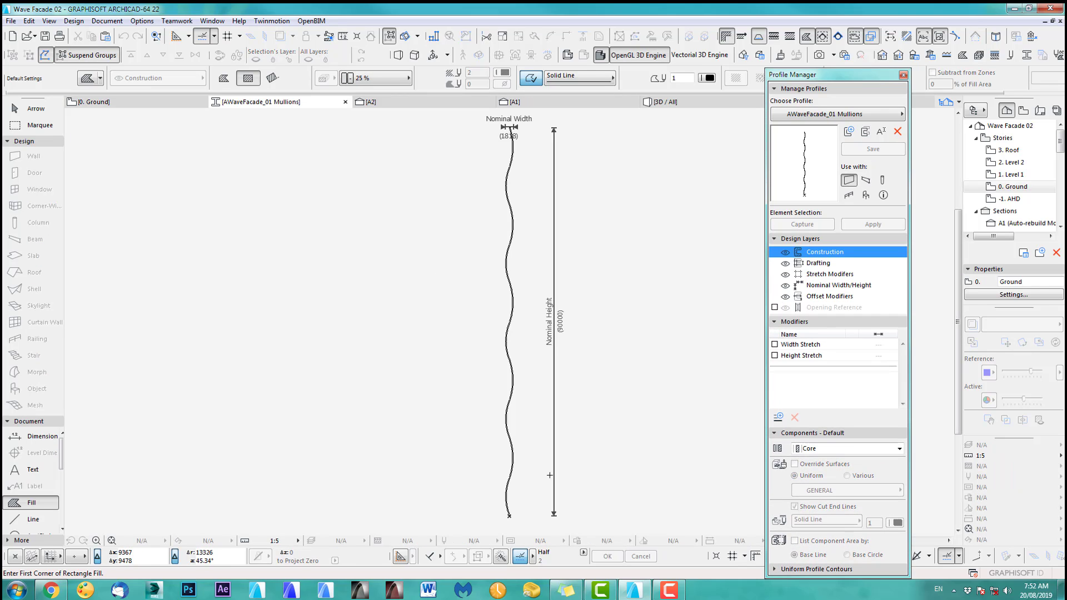
pyautogui.scroll(5, 531, 494)
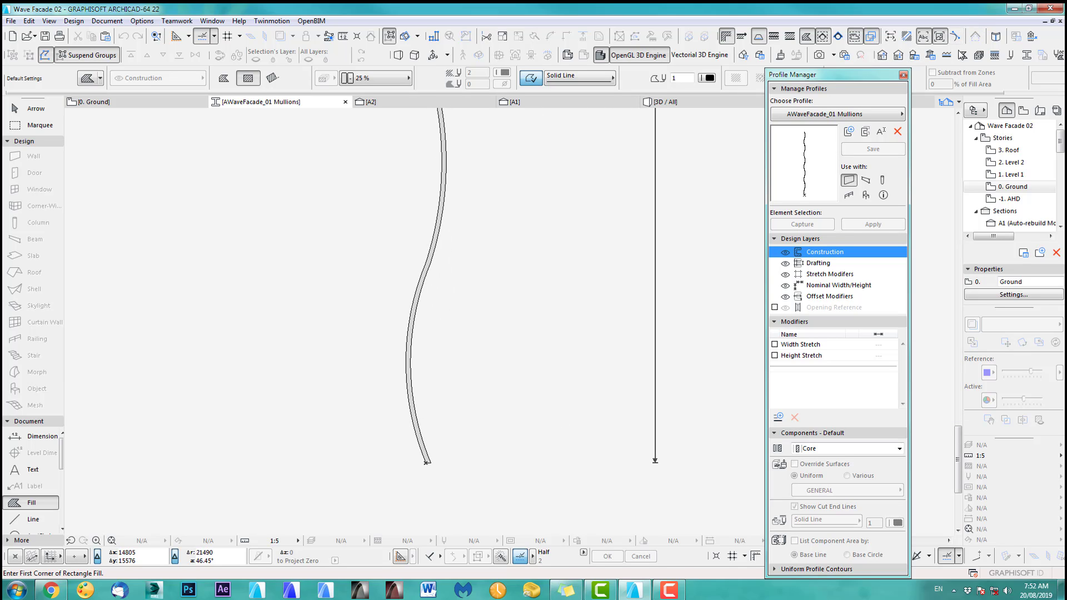
# Check the story elevations and heights in the Story Settings, leaving them without changes
pyautogui.click(914, 55)
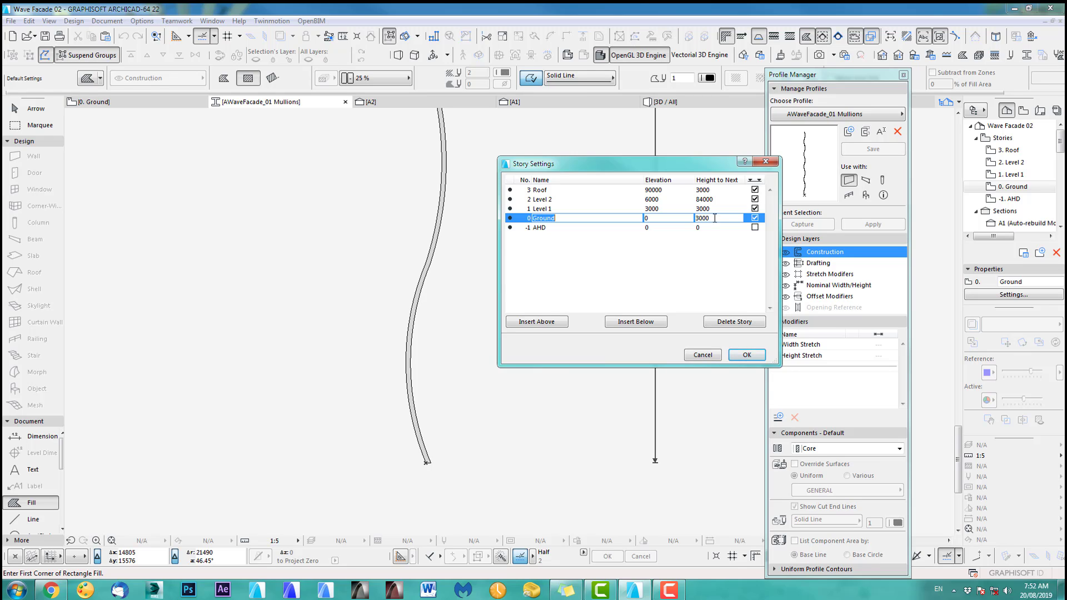
pyautogui.click(702, 355)
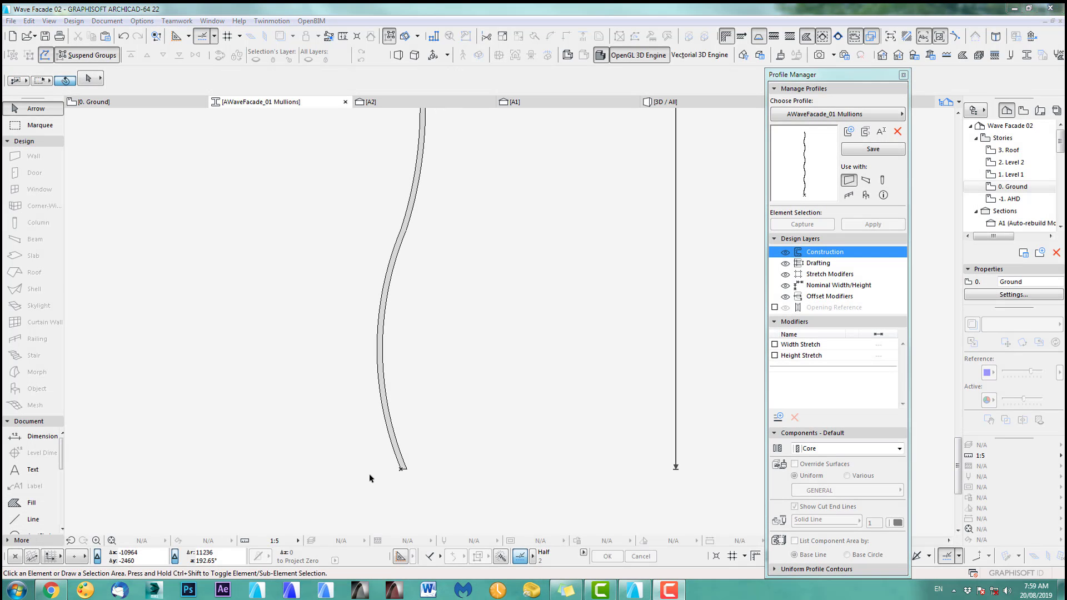
# Draw a horizontal line through the base of the wavy mullion profile and stretch its start past the other side
pyautogui.scroll(1, 369, 474)
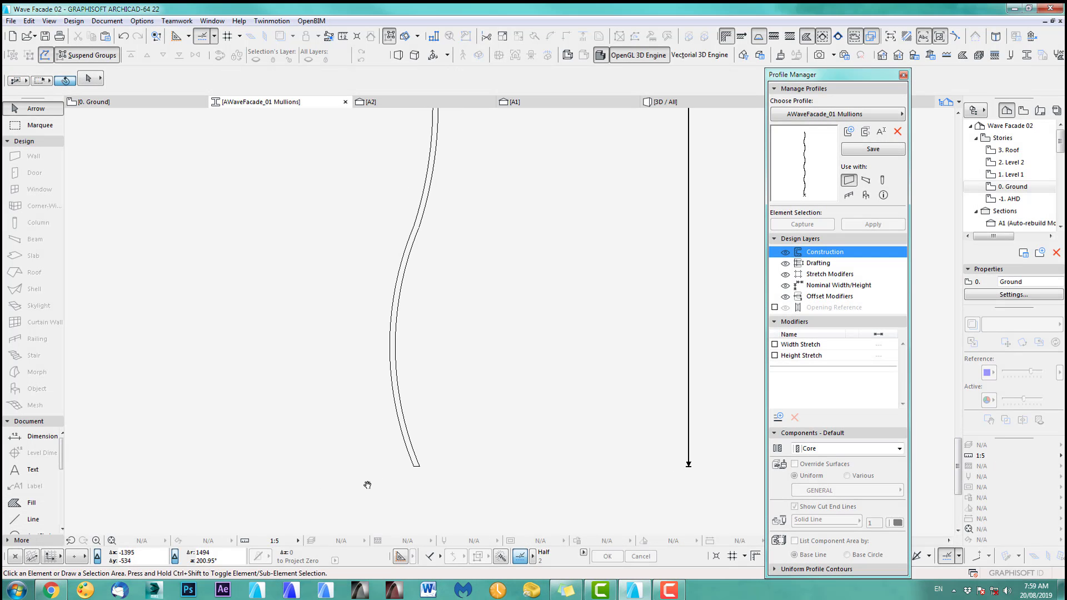
pyautogui.click(35, 521)
pyautogui.scroll(2, 423, 462)
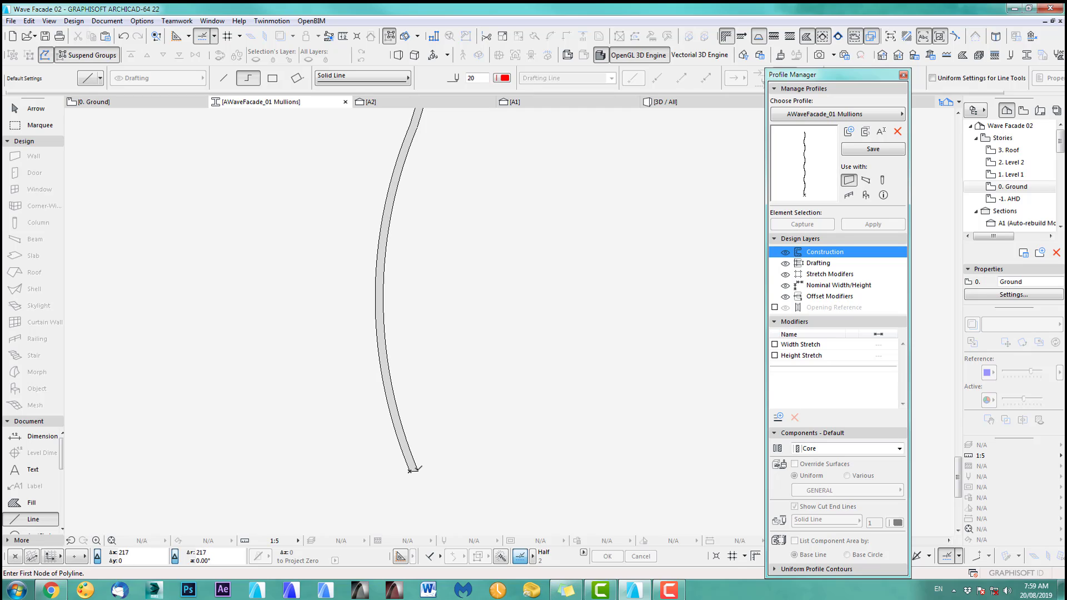
pyautogui.click(418, 471)
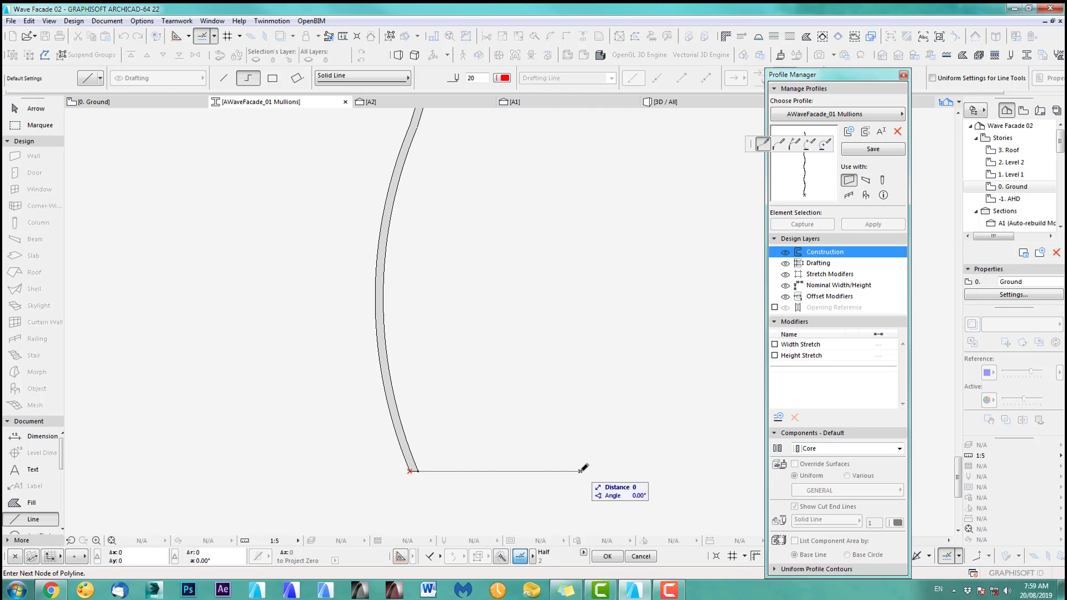
pyautogui.doubleClick(580, 471)
pyautogui.click(418, 471)
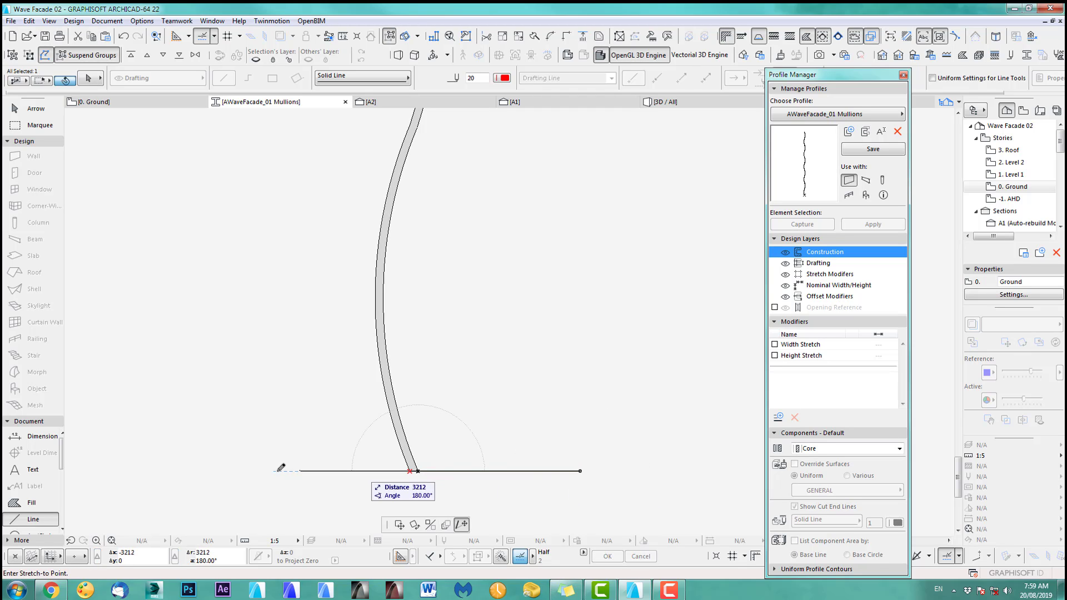
pyautogui.doubleClick(281, 470)
# Copy the horizontal base line 200 mm upward and select both lines
pyautogui.scroll(2, 414, 489)
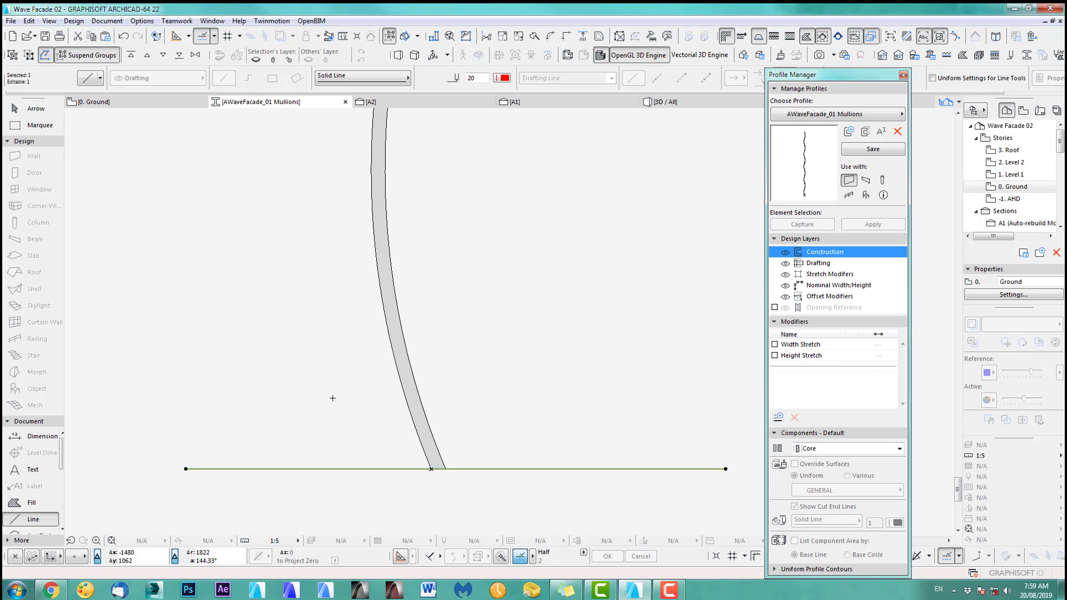
pyautogui.hotkey('ctrl', 'd')
pyautogui.click(341, 470)
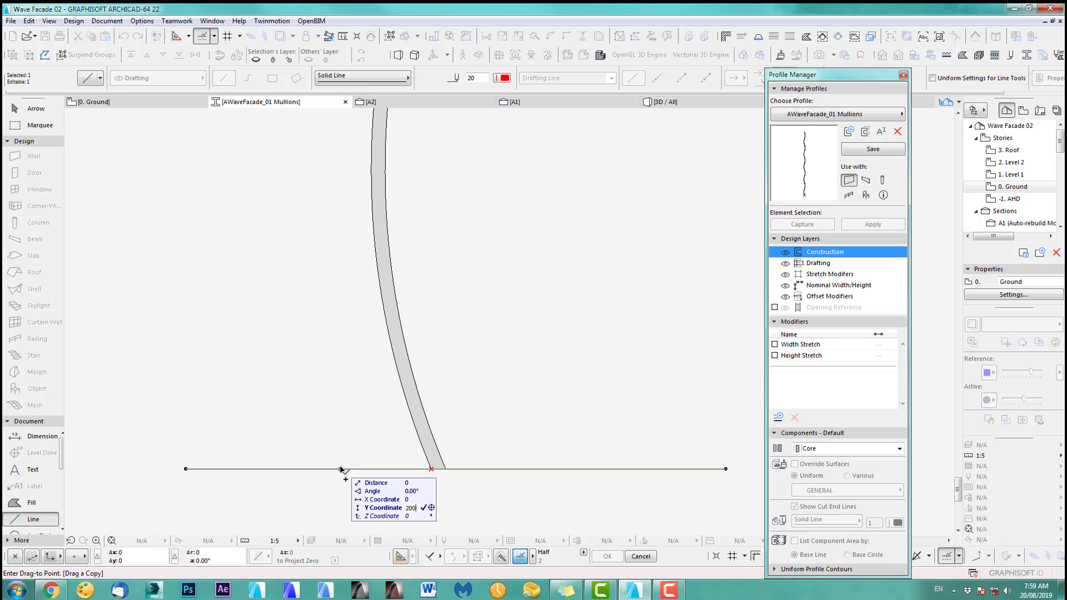
pyautogui.press('Return')
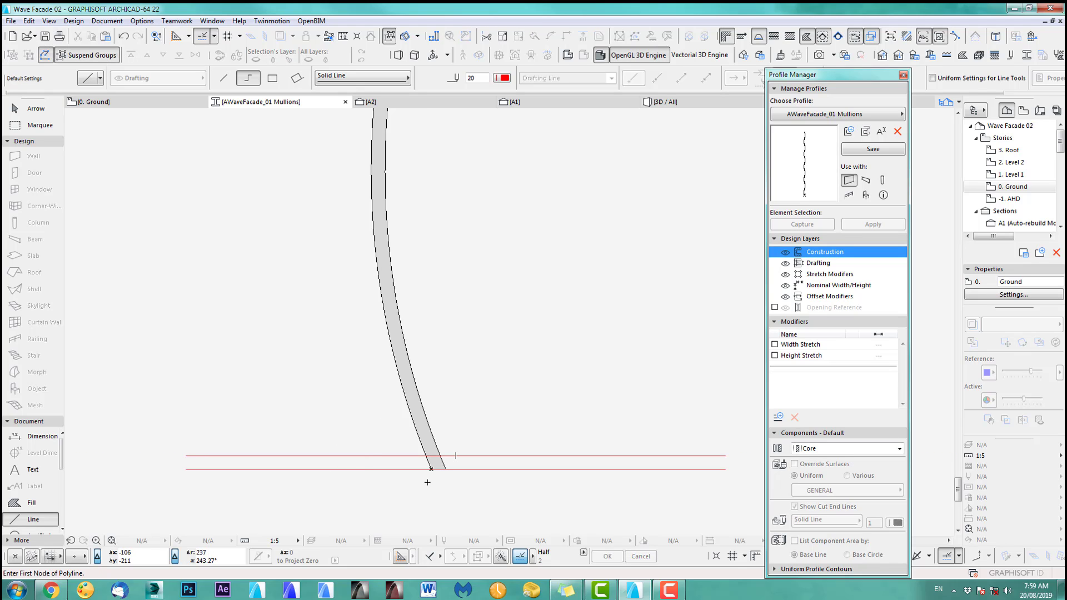
pyautogui.keyDown('shift'); pyautogui.click(473, 456); pyautogui.keyUp('shift')
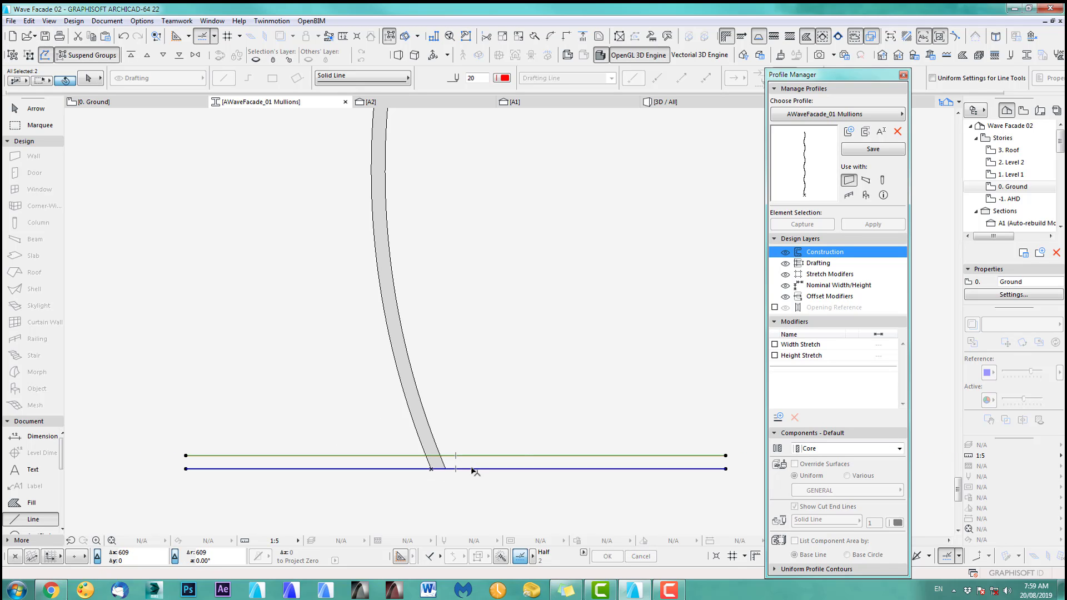
pyautogui.keyDown('shift'); pyautogui.click(472, 470); pyautogui.keyUp('shift')
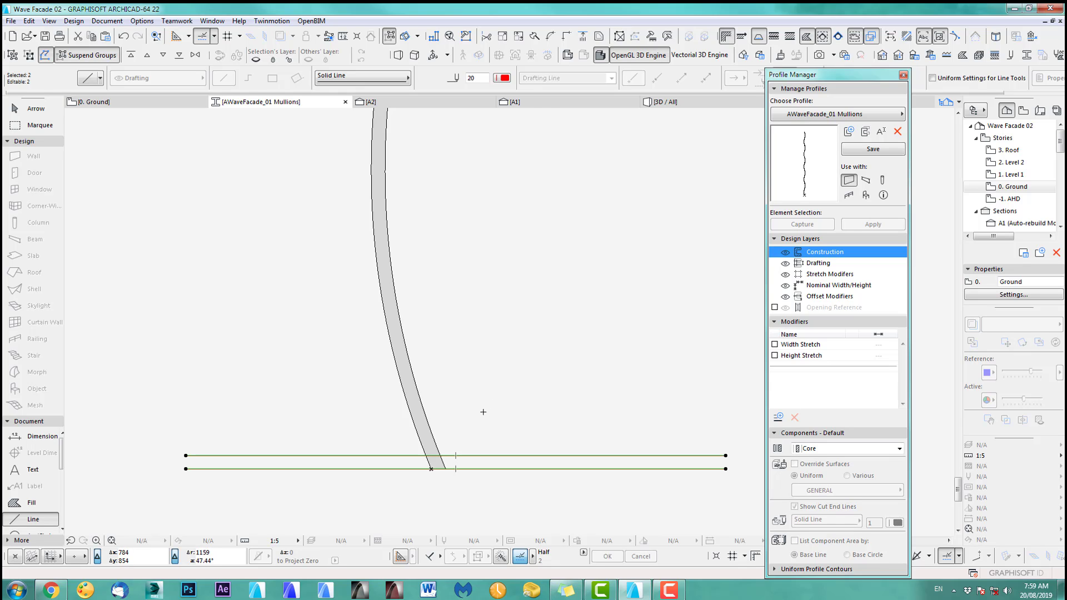
# Multiply the two lines up to the top of the mullion profile using the Spread method with 1500 mm spacing
pyautogui.hotkey('ctrl', 'u')
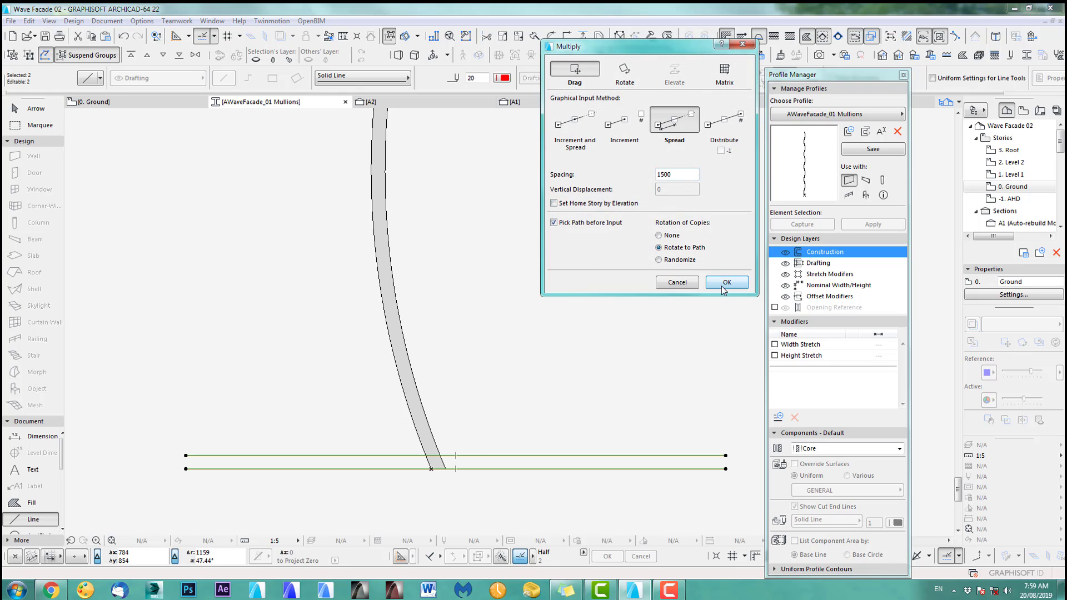
pyautogui.click(725, 289)
pyautogui.click(566, 449)
pyautogui.scroll(-10, 547, 318)
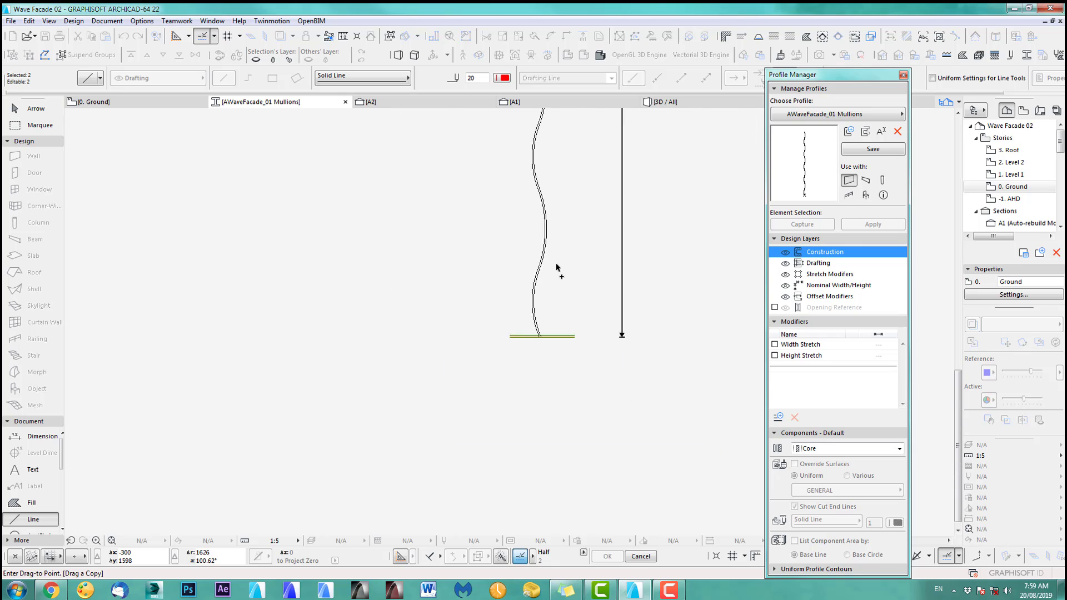
pyautogui.moveTo(557, 244); pyautogui.dragTo(529, 423, button='middle')
pyautogui.moveTo(542, 134); pyautogui.dragTo(504, 381, button='middle')
pyautogui.moveTo(503, 167); pyautogui.dragTo(487, 384, button='middle')
pyautogui.scroll(5, 486, 383)
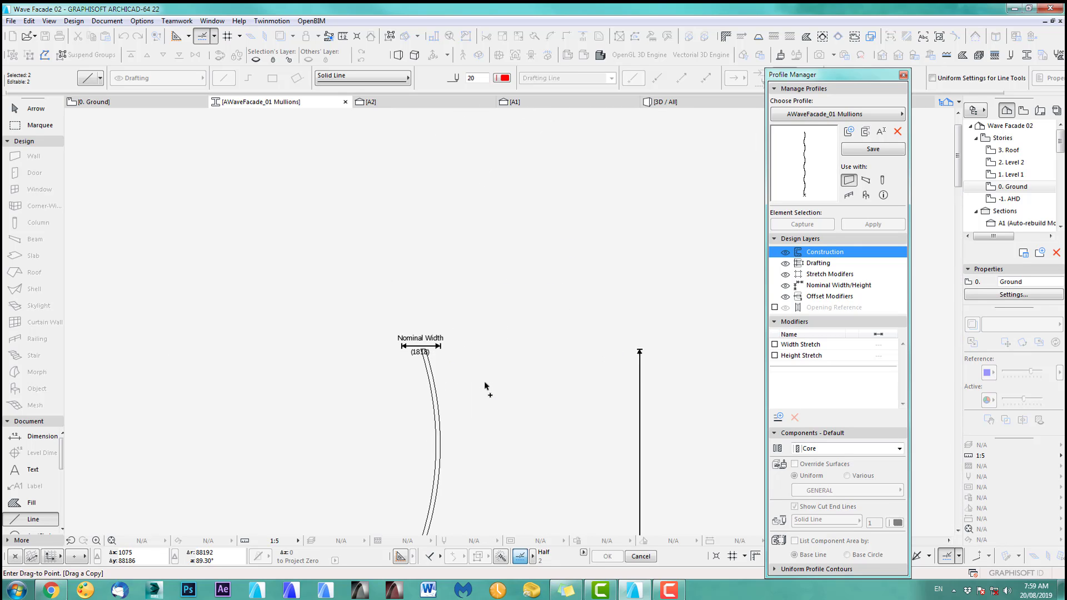
pyautogui.moveTo(427, 348); pyautogui.dragTo(431, 352, button='middle')
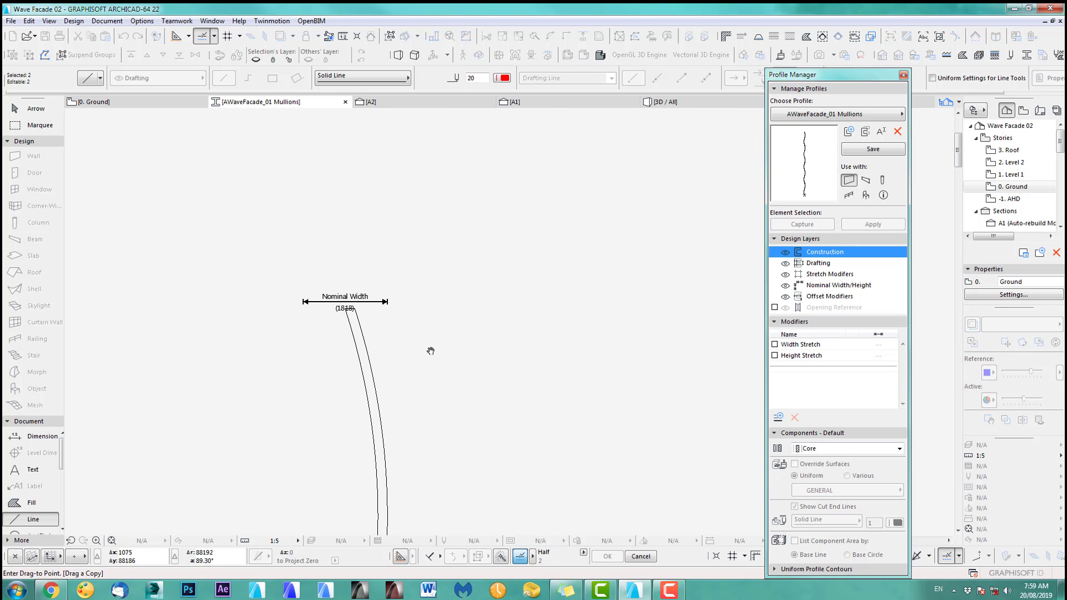
pyautogui.click(441, 280)
pyautogui.scroll(2, 373, 336)
pyautogui.moveTo(386, 324); pyautogui.dragTo(448, 248, button='middle')
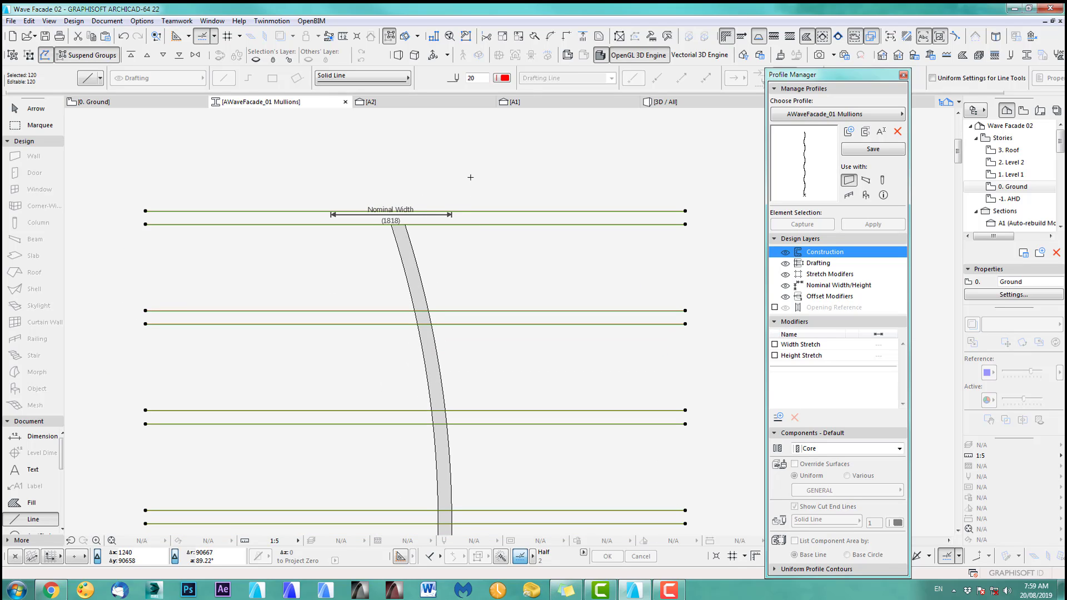
# Check the quantity of multiplied lines in the Edit Selection Set dialog and undo the multiplication
pyautogui.scroll(-10, 470, 178)
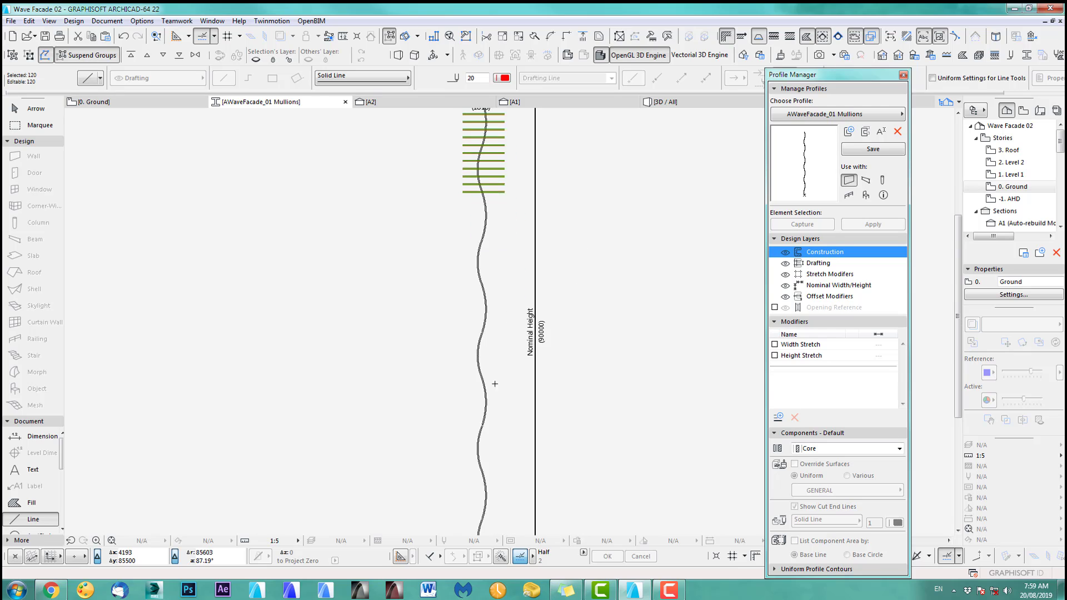
pyautogui.scroll(4, 500, 375)
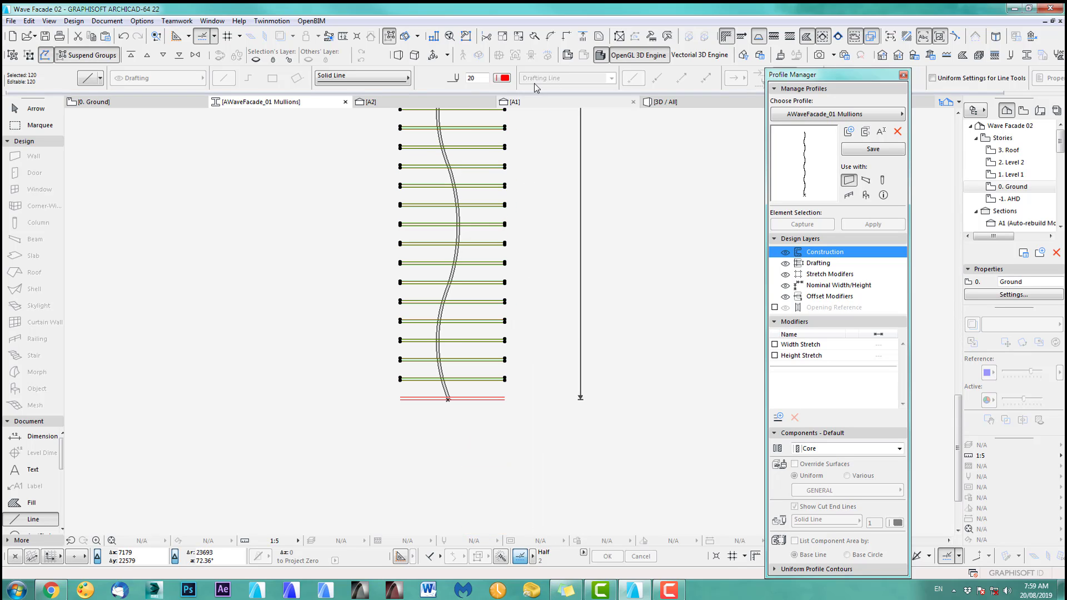
pyautogui.click(467, 37)
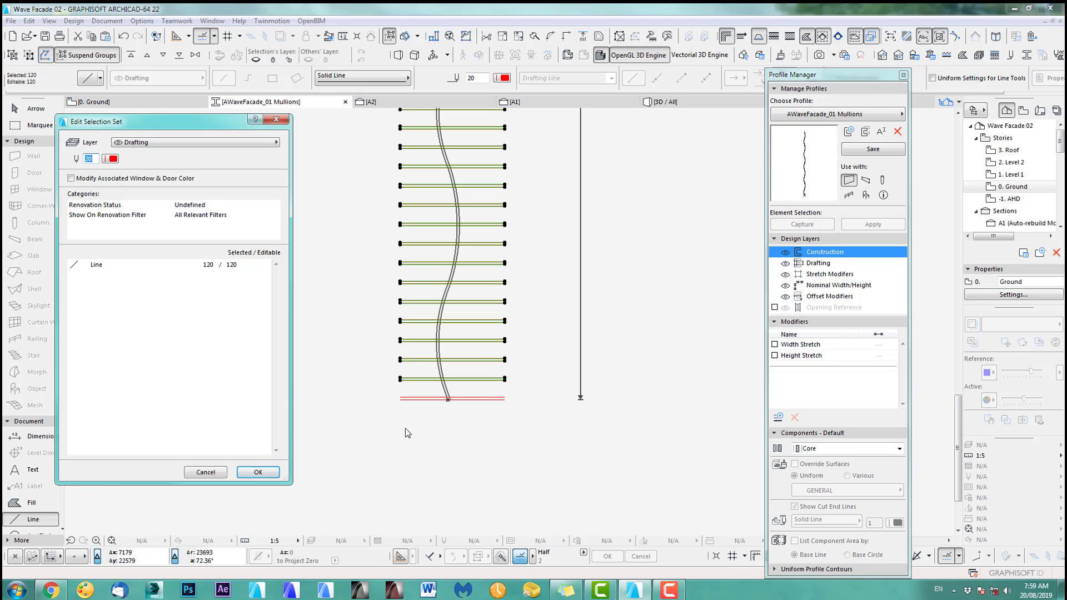
pyautogui.click(205, 473)
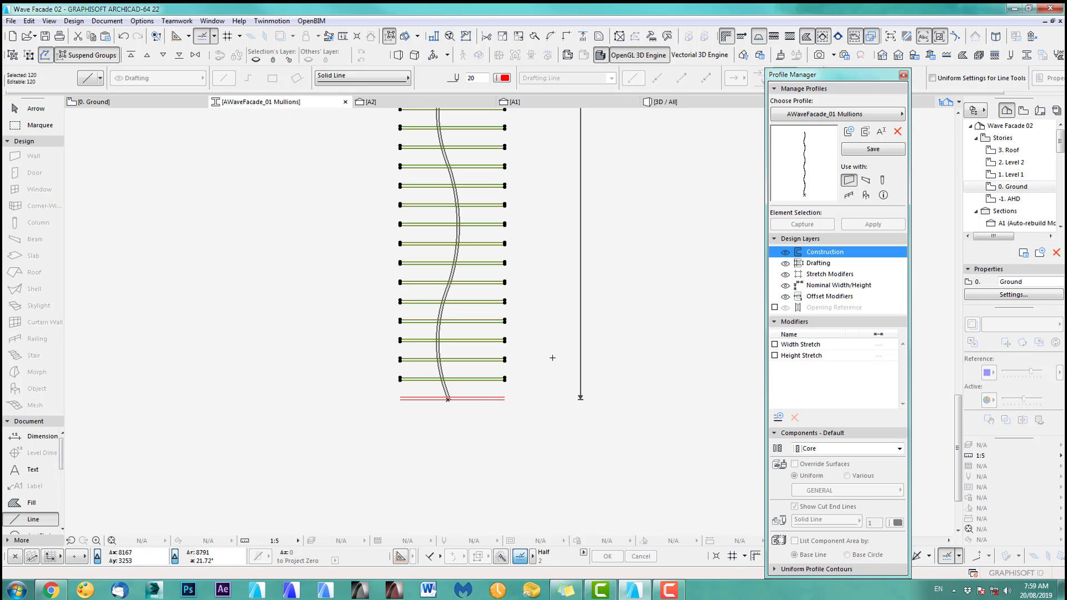
pyautogui.hotkey('ctrl', 'z')
# Set up the Multiply command for the two base lines with the Distribute method and 60 copies
pyautogui.moveTo(536, 352); pyautogui.dragTo(556, 398, button='middle')
pyautogui.hotkey('ctrl', 'u')
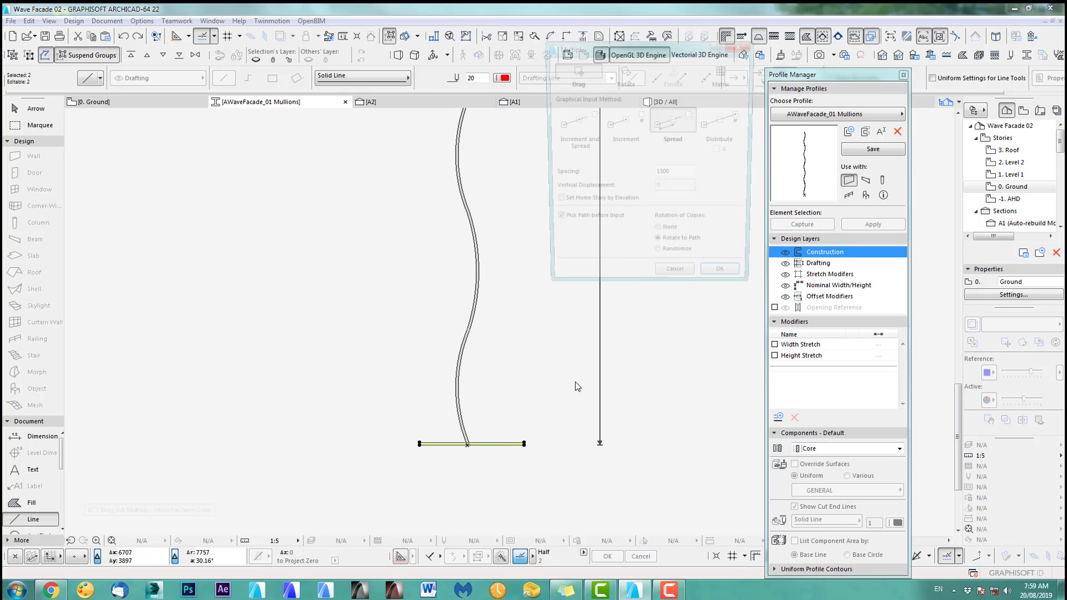
pyautogui.click(724, 127)
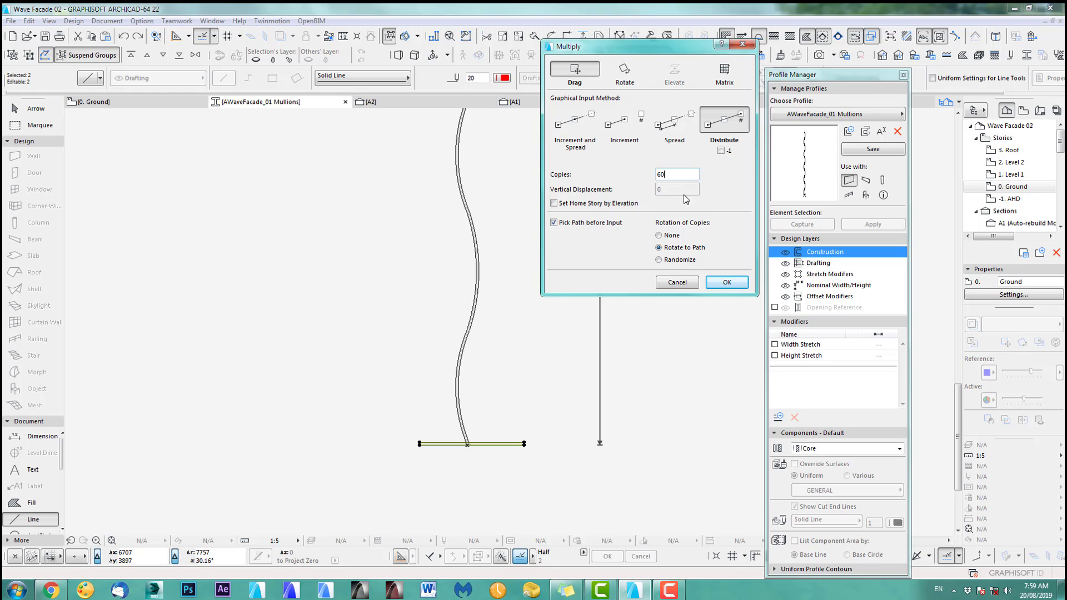
pyautogui.click(721, 282)
pyautogui.scroll(5, 511, 495)
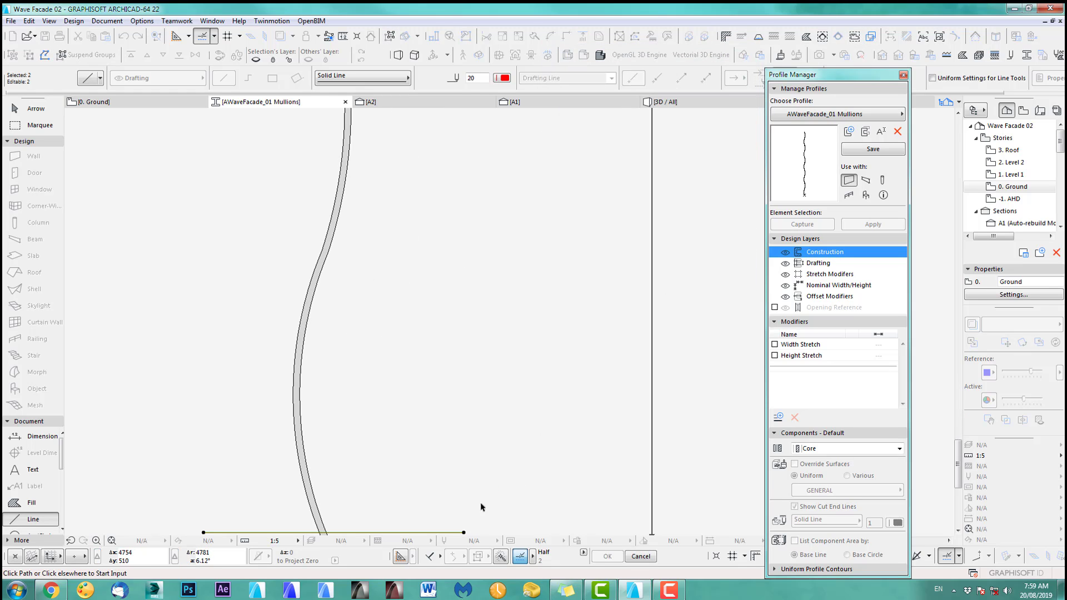
pyautogui.click(517, 412)
pyautogui.scroll(-5, 513, 370)
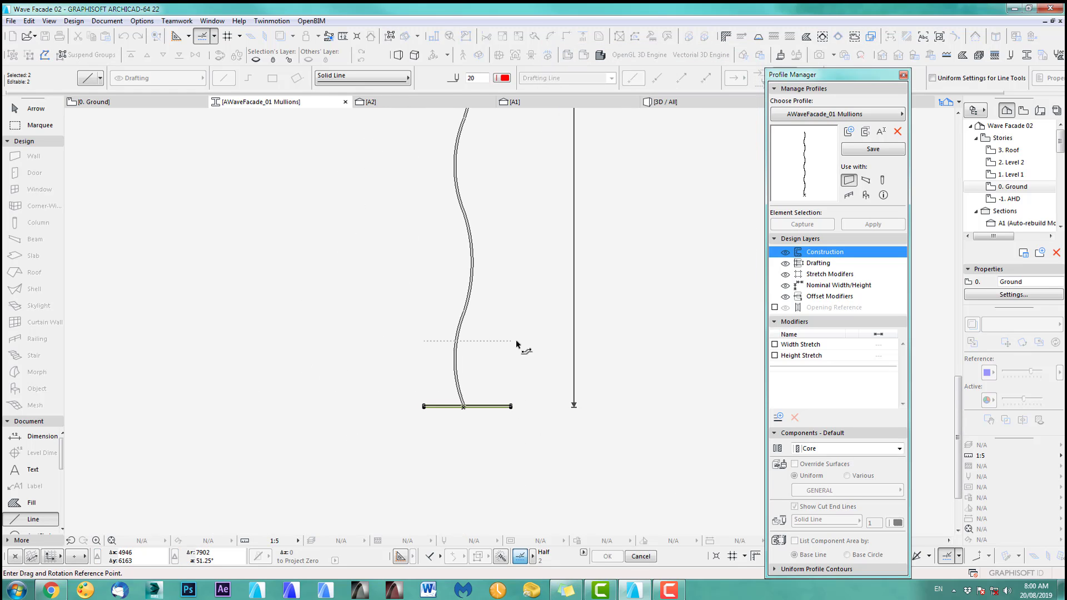
pyautogui.scroll(-4, 523, 189)
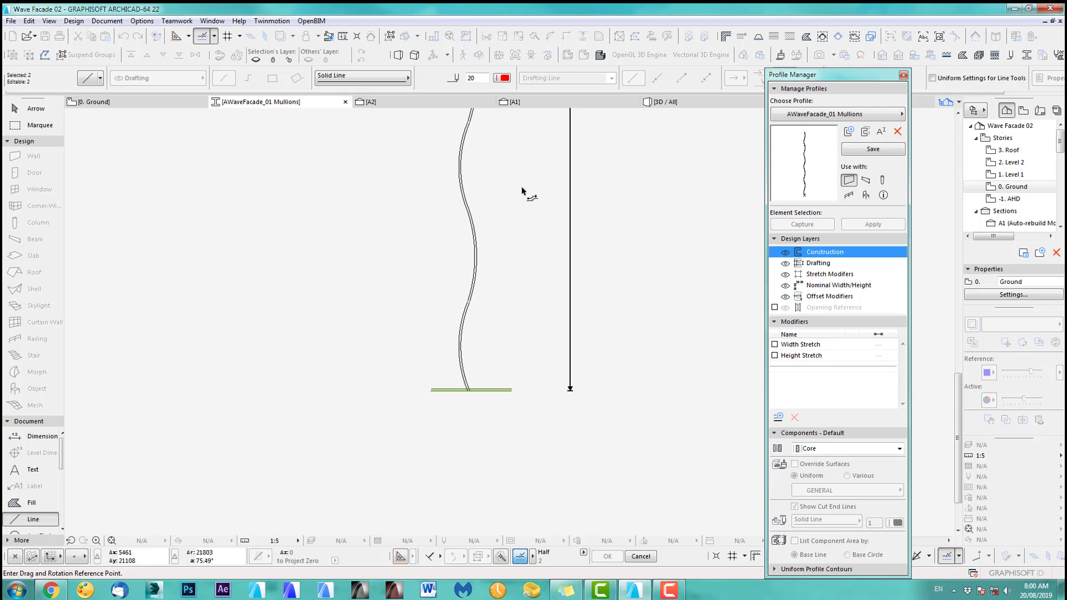
pyautogui.moveTo(523, 189); pyautogui.dragTo(493, 349, button='middle')
pyautogui.scroll(3, 493, 348)
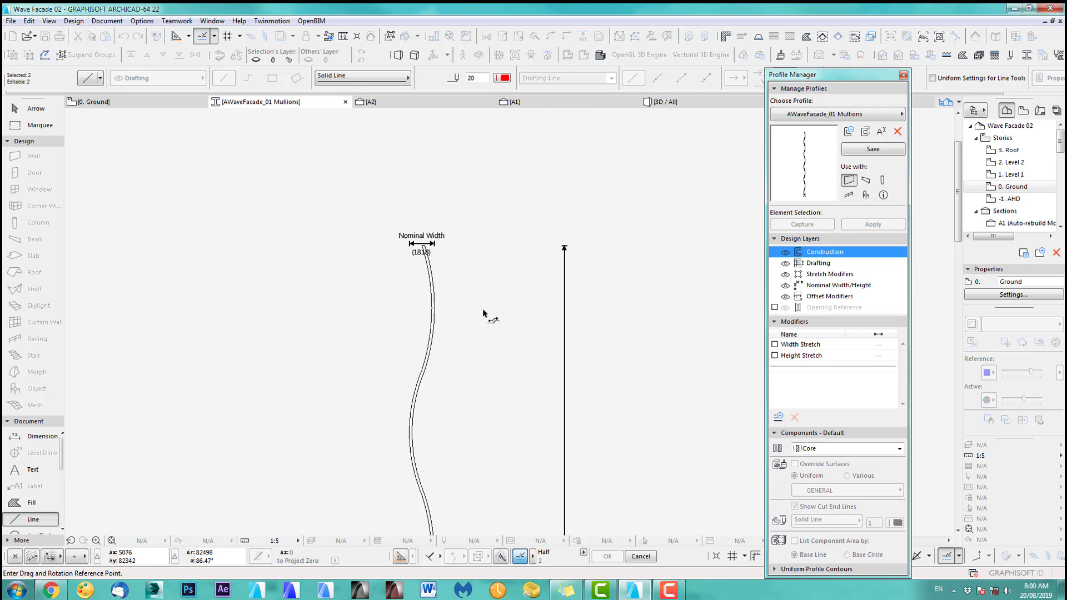
pyautogui.scroll(1, 486, 312)
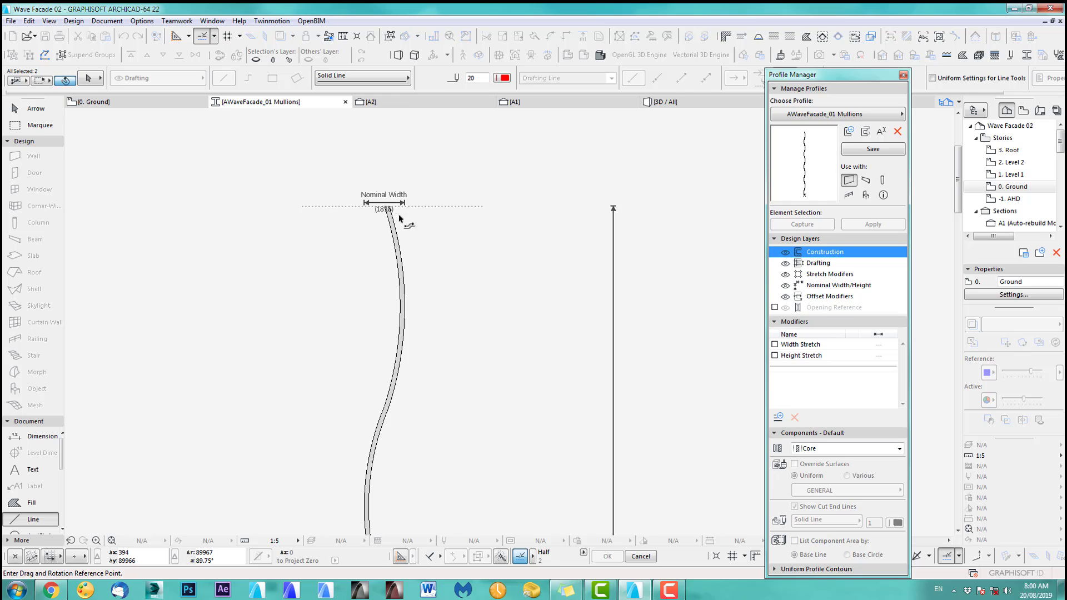
pyautogui.press('Escape')
# Multiply the two base lines as 60 distributed copies up to the mullion's top edge, with Pick Path before Input turned off
pyautogui.scroll(-2, 589, 238)
pyautogui.scroll(-3, 589, 238)
pyautogui.moveTo(582, 459); pyautogui.dragTo(519, 185, button='middle')
pyautogui.scroll(4, 491, 380)
pyautogui.moveTo(519, 390); pyautogui.dragTo(514, 547, button='middle')
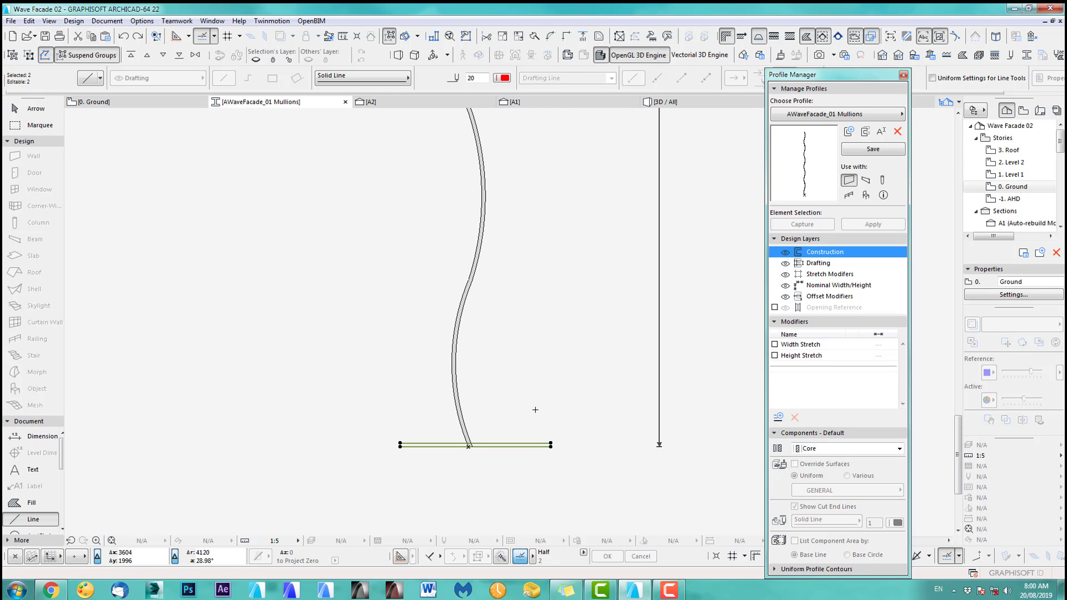
pyautogui.hotkey('ctrl', 'u')
pyautogui.click(618, 223)
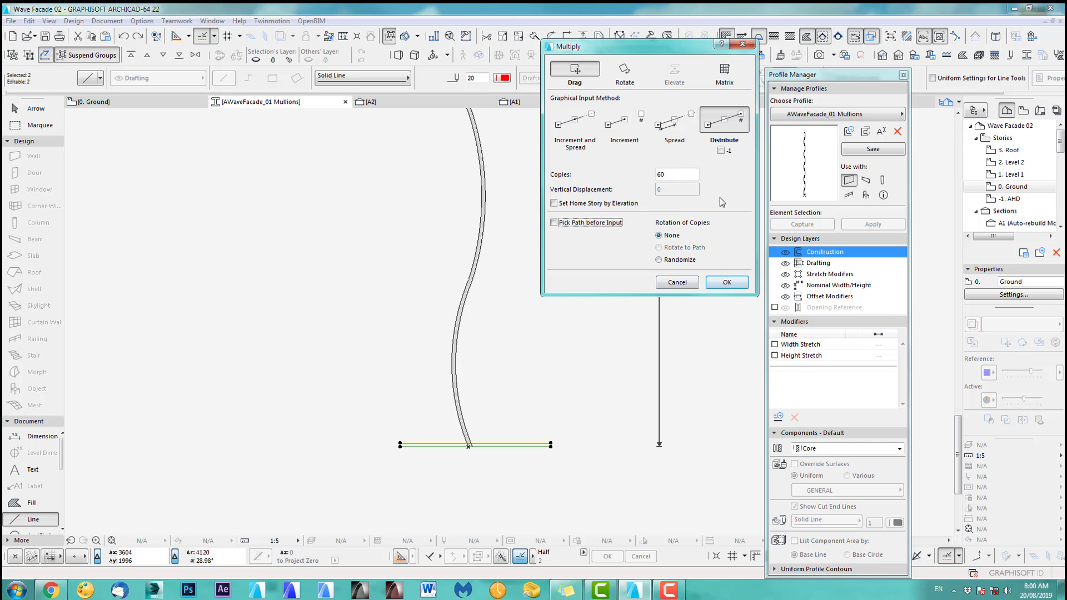
pyautogui.click(717, 283)
pyautogui.scroll(2, 576, 441)
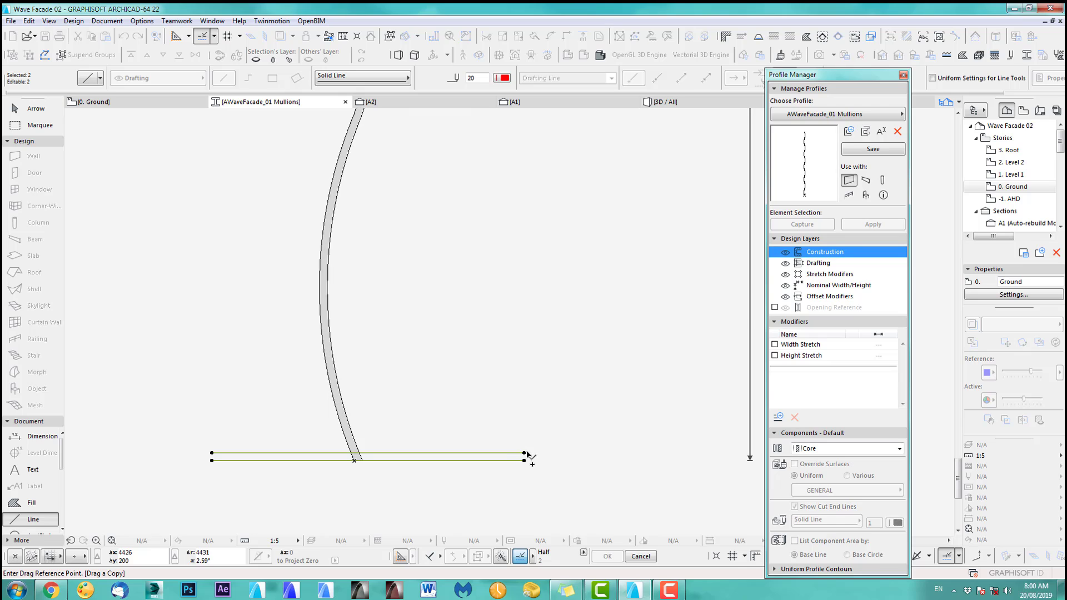
pyautogui.click(524, 454)
pyautogui.scroll(-7, 521, 457)
pyautogui.scroll(6, 508, 295)
pyautogui.moveTo(502, 170); pyautogui.dragTo(517, 300, button='middle')
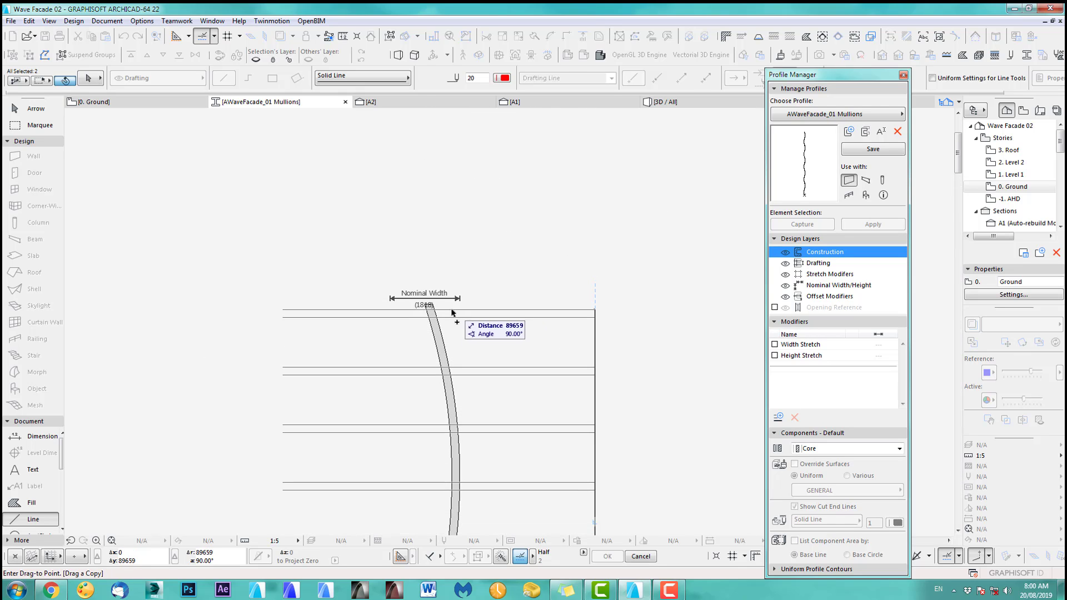
pyautogui.scroll(5, 450, 304)
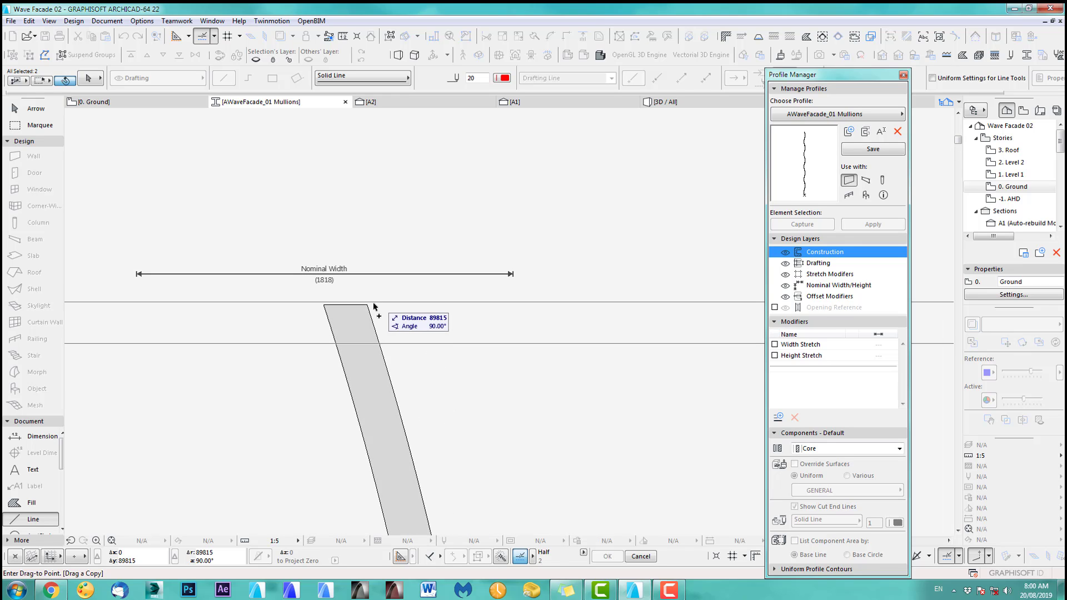
pyautogui.click(368, 305)
pyautogui.scroll(-9, 423, 196)
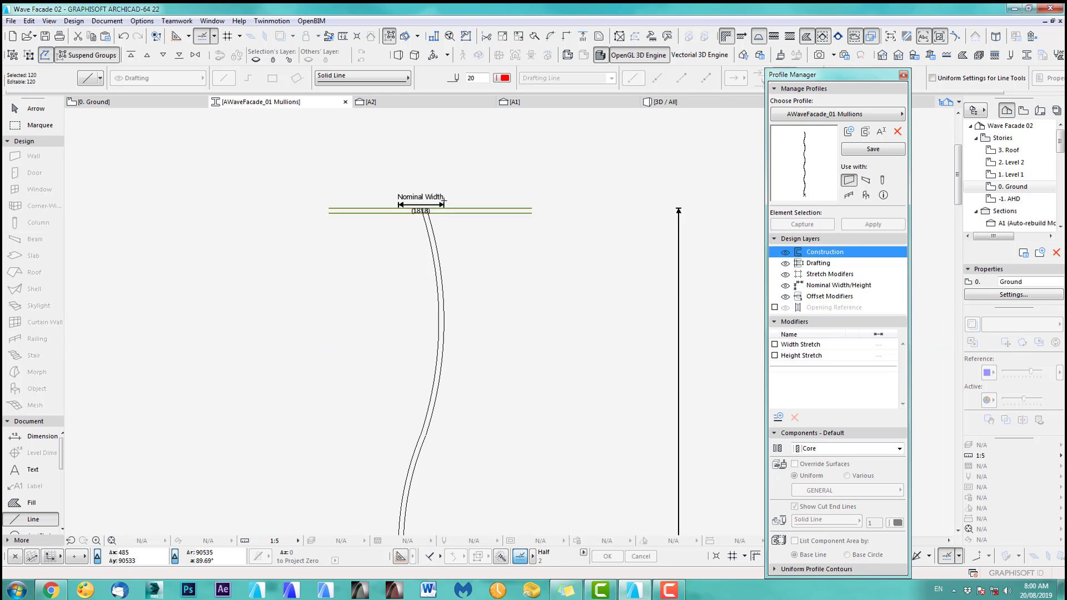
pyautogui.scroll(-4, 497, 408)
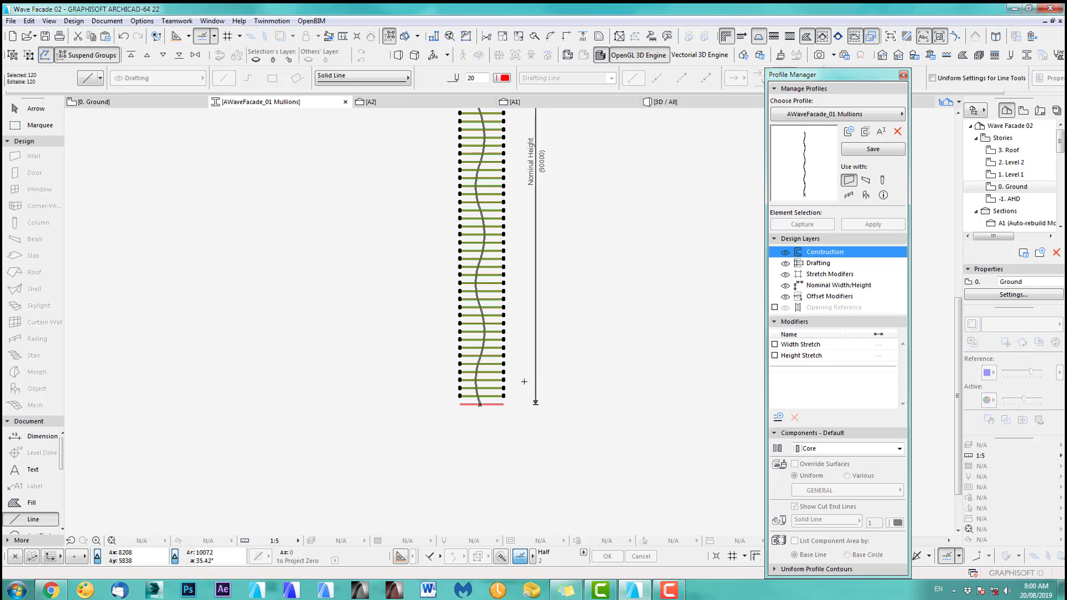
pyautogui.press('Escape')
pyautogui.scroll(8, 506, 419)
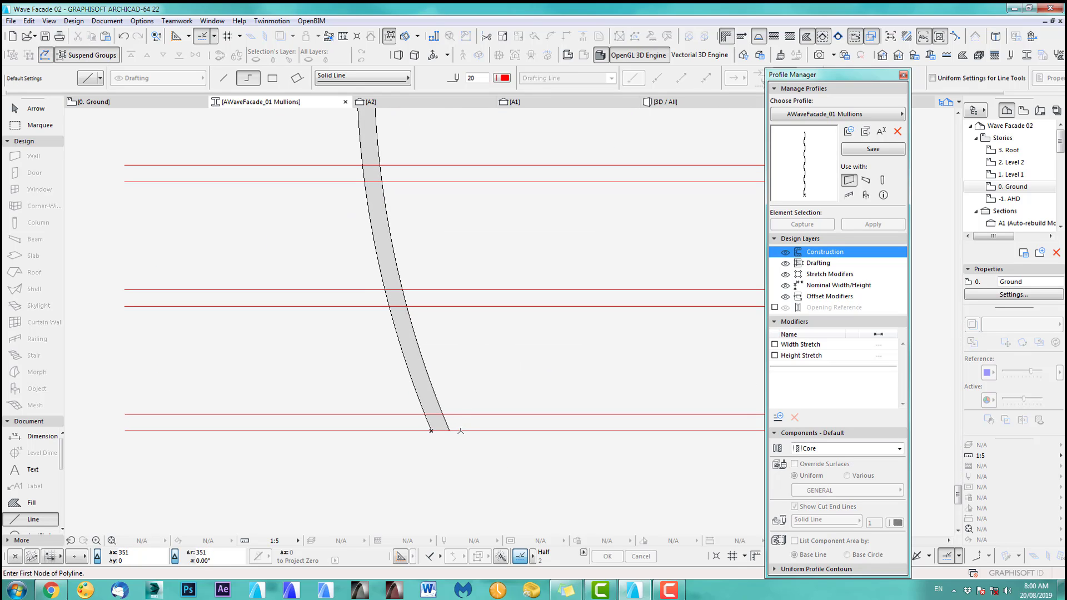
# Measure the vertical spacing between the two lowest guide pairs with a temporary vertical line
pyautogui.click(461, 431)
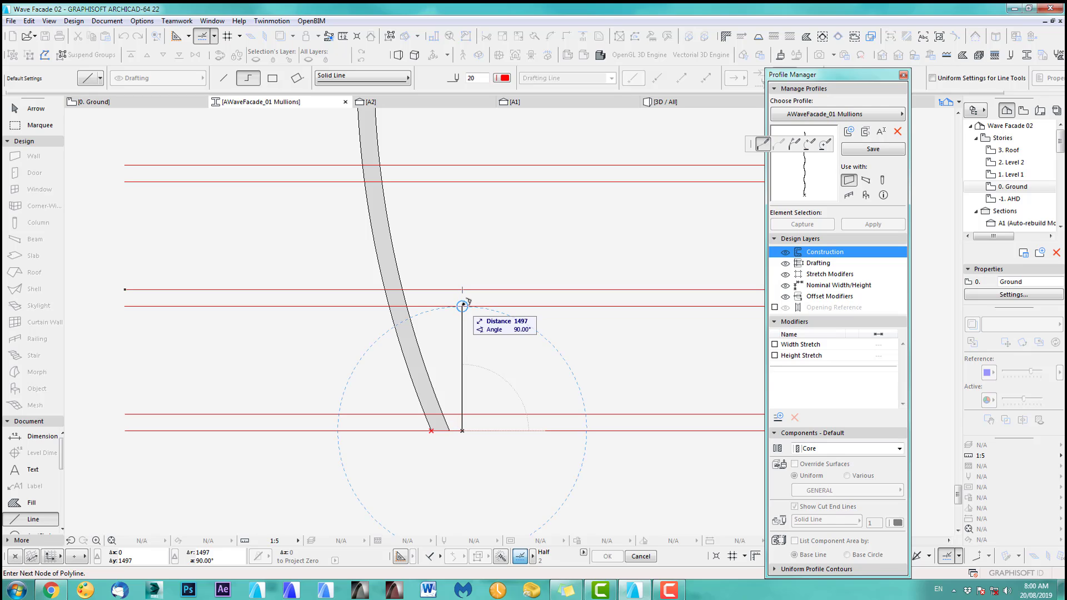
pyautogui.scroll(-9, 462, 347)
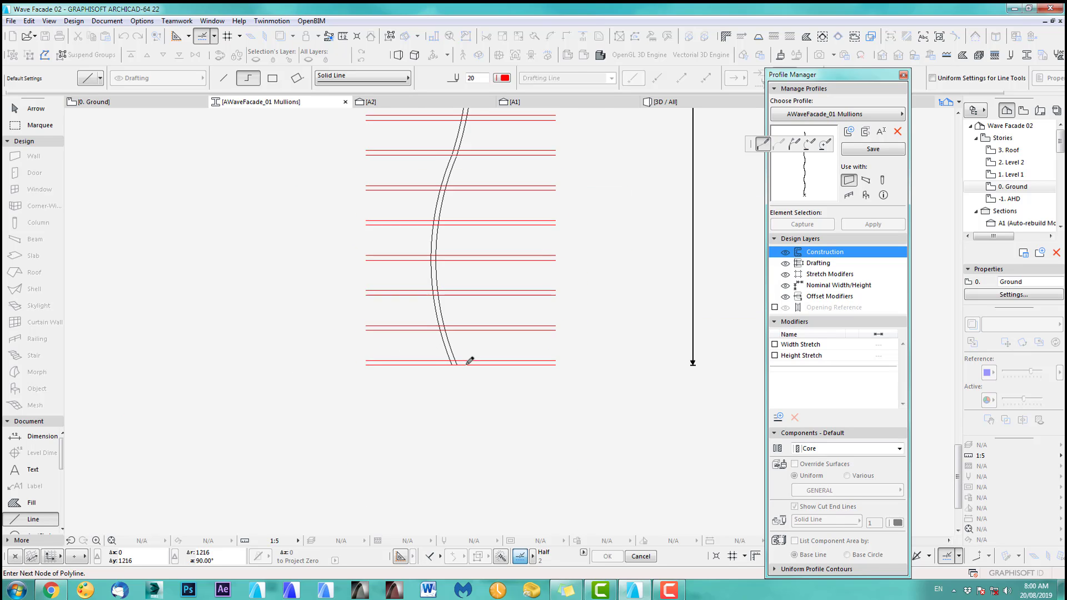
pyautogui.moveTo(468, 364); pyautogui.dragTo(457, 420, button='middle')
pyautogui.press('Escape')
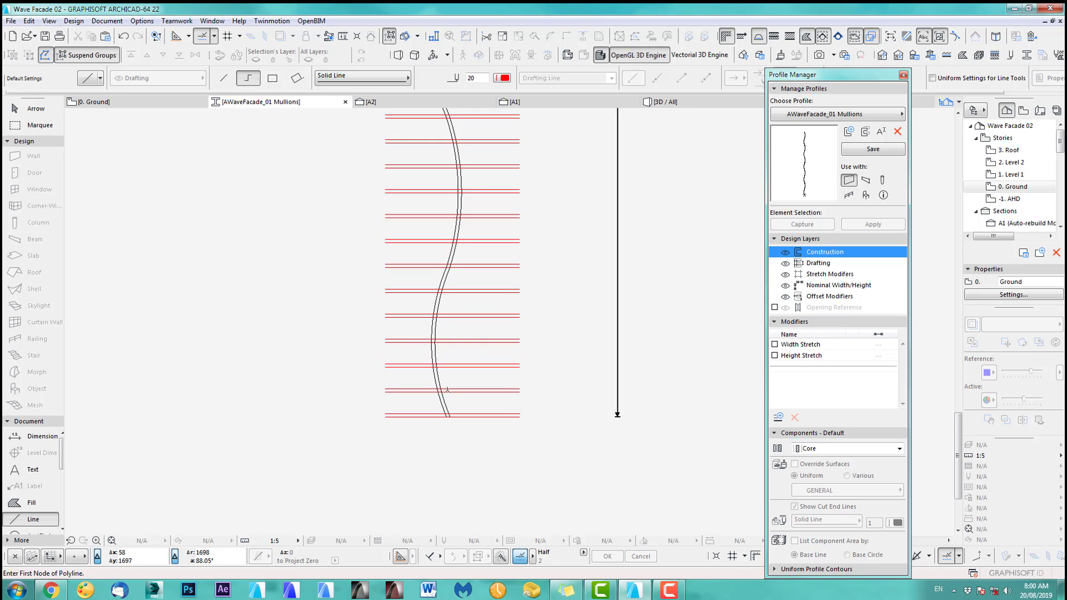
# Split the mullion fill along the lower line of the second guide pair from the base, keeping the lower piece selected
pyautogui.scroll(5, 450, 359)
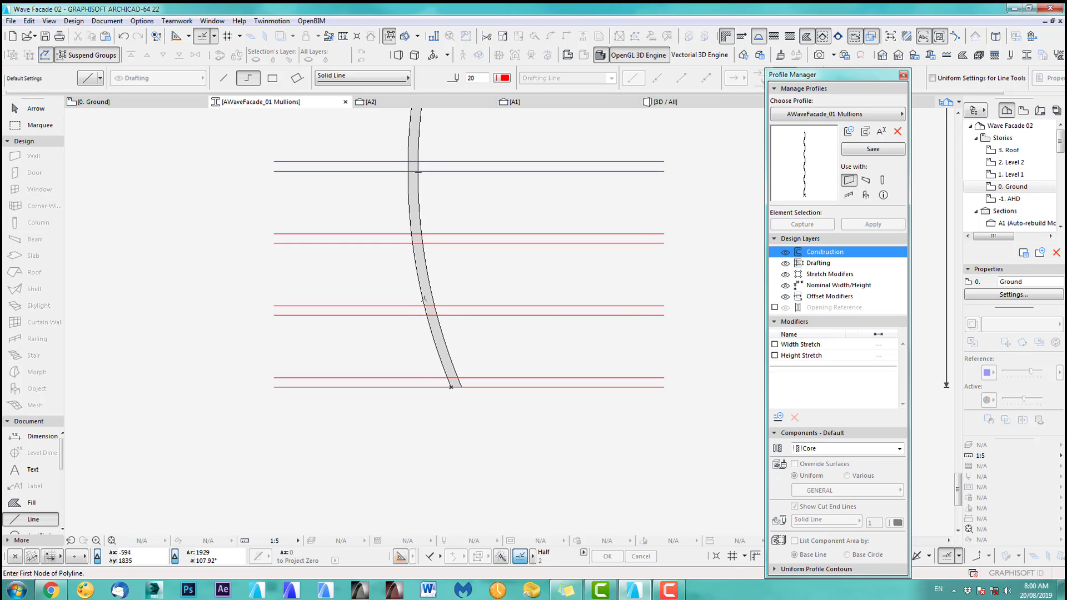
pyautogui.press('shift')
pyautogui.keyDown('shift'); pyautogui.click(429, 302); pyautogui.keyUp('shift')
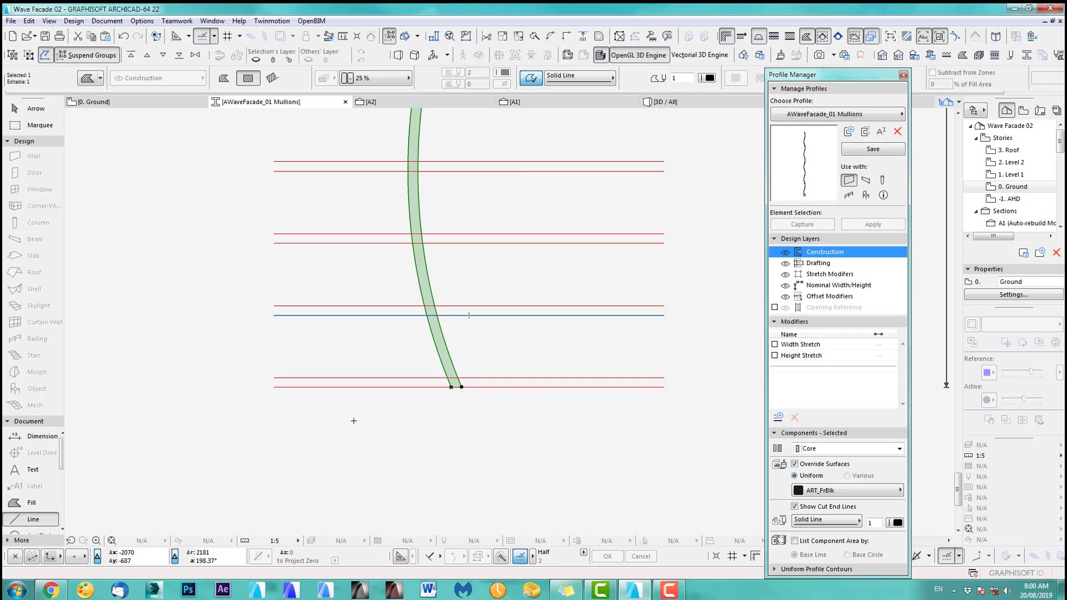
pyautogui.click(536, 37)
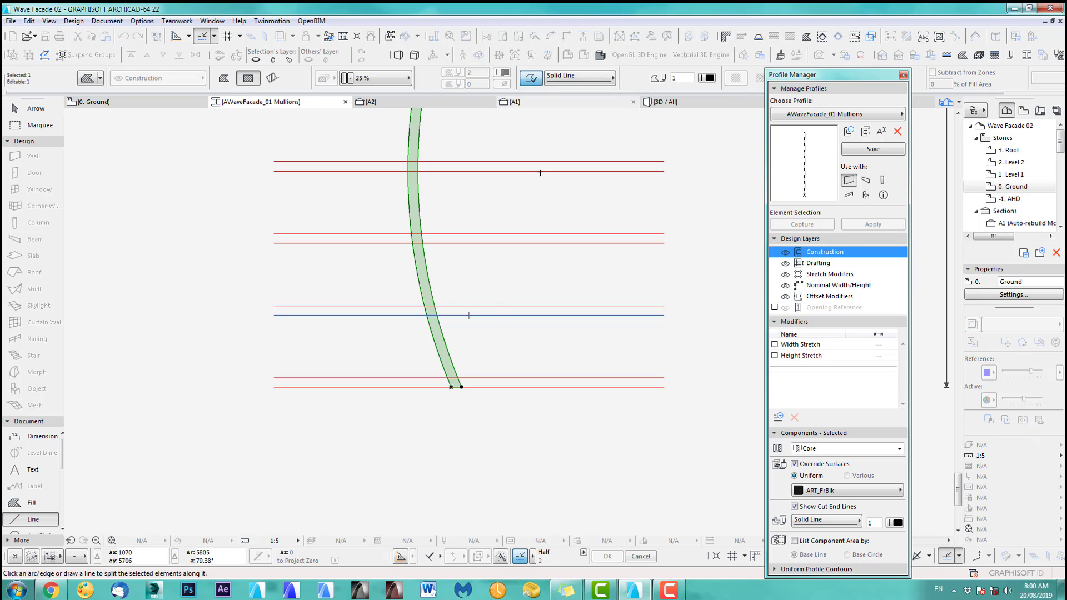
pyautogui.click(480, 315)
pyautogui.click(481, 348)
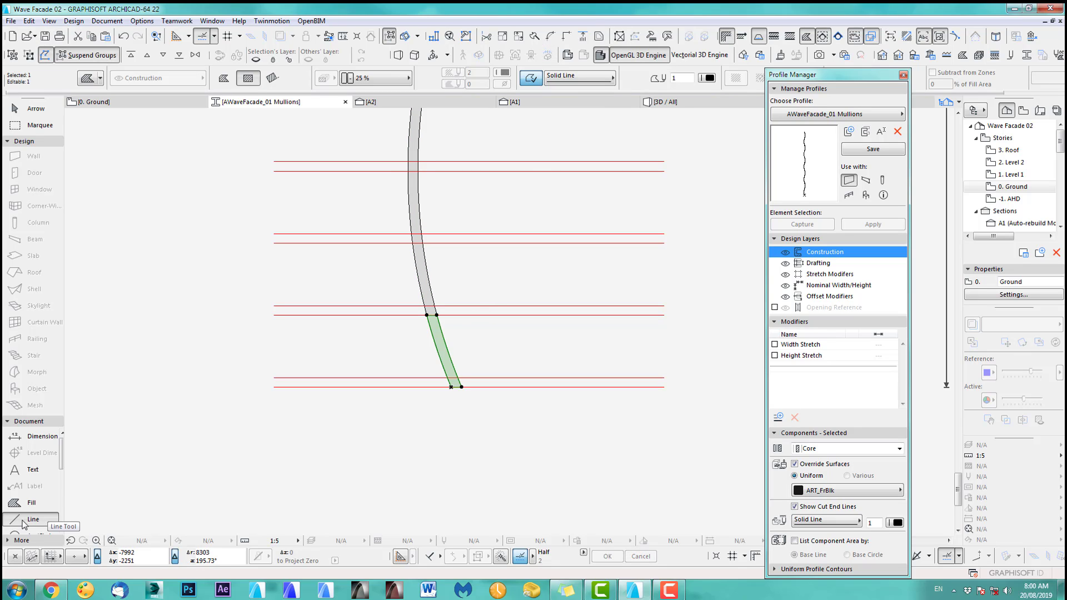
# Split the lower mullion piece along the upper line of the lowest guide pair and remove the section between the two pairs
pyautogui.scroll(3, 478, 393)
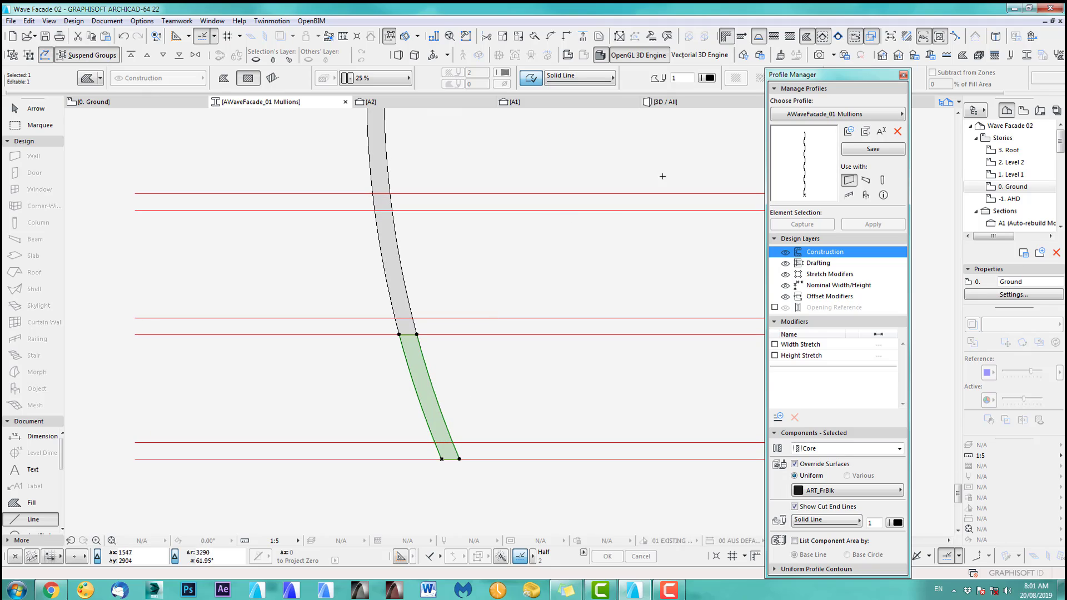
pyautogui.click(535, 37)
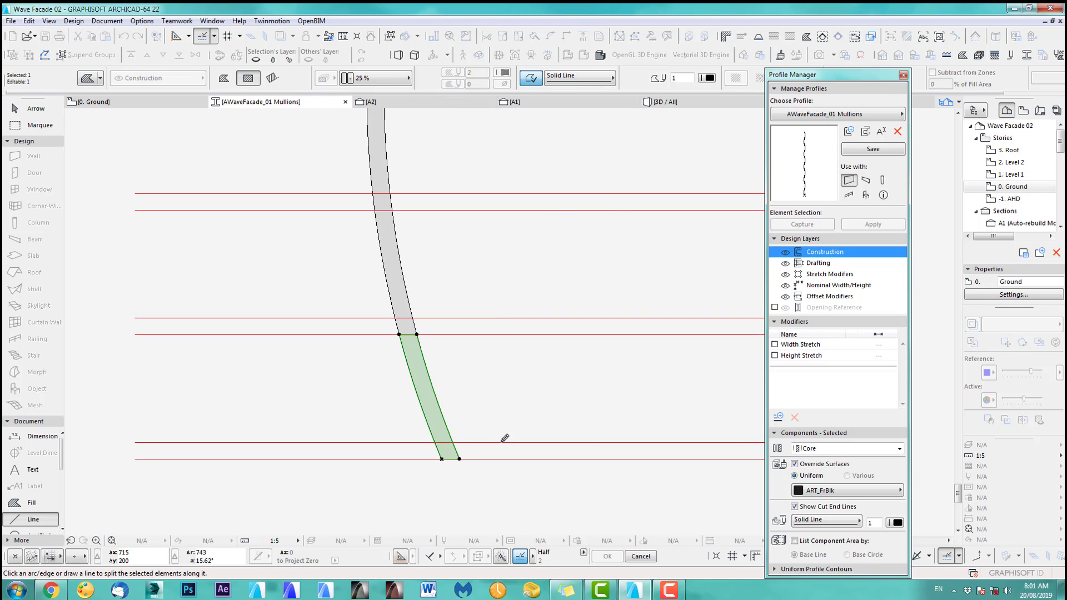
pyautogui.click(505, 438)
pyautogui.click(473, 397)
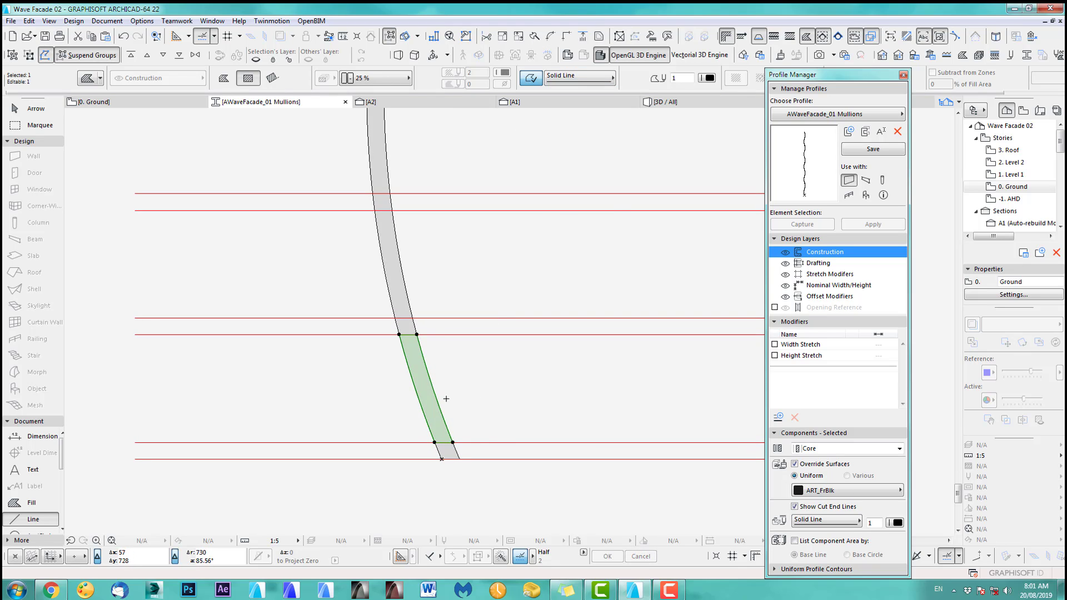
# Split the remaining mullion at the second and third guide pairs from the base and delete the section between them
pyautogui.scroll(-3, 453, 374)
pyautogui.click(429, 369)
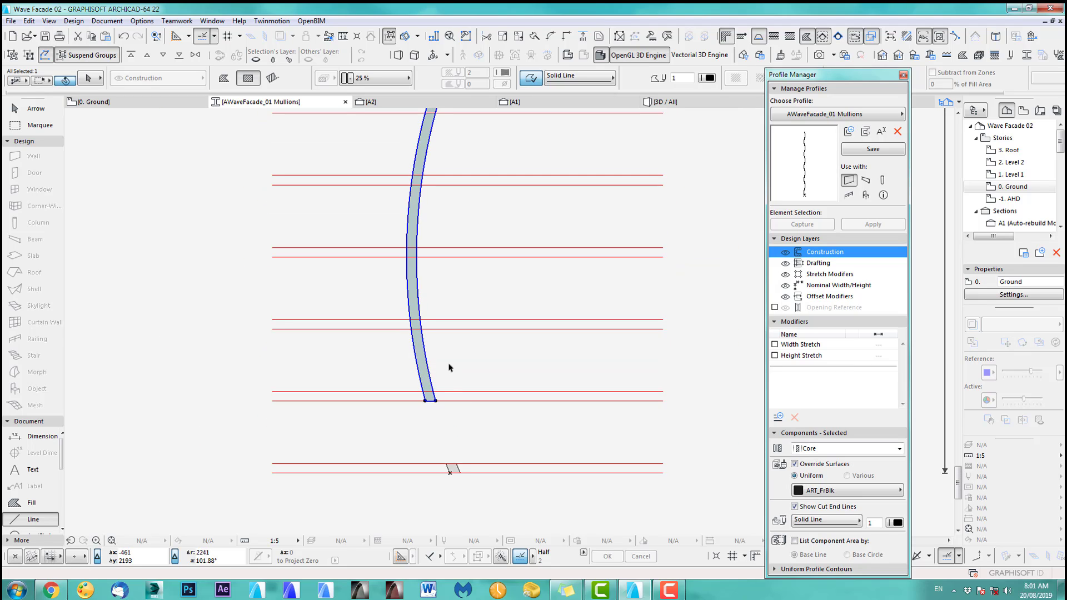
pyautogui.click(451, 368)
pyautogui.click(533, 38)
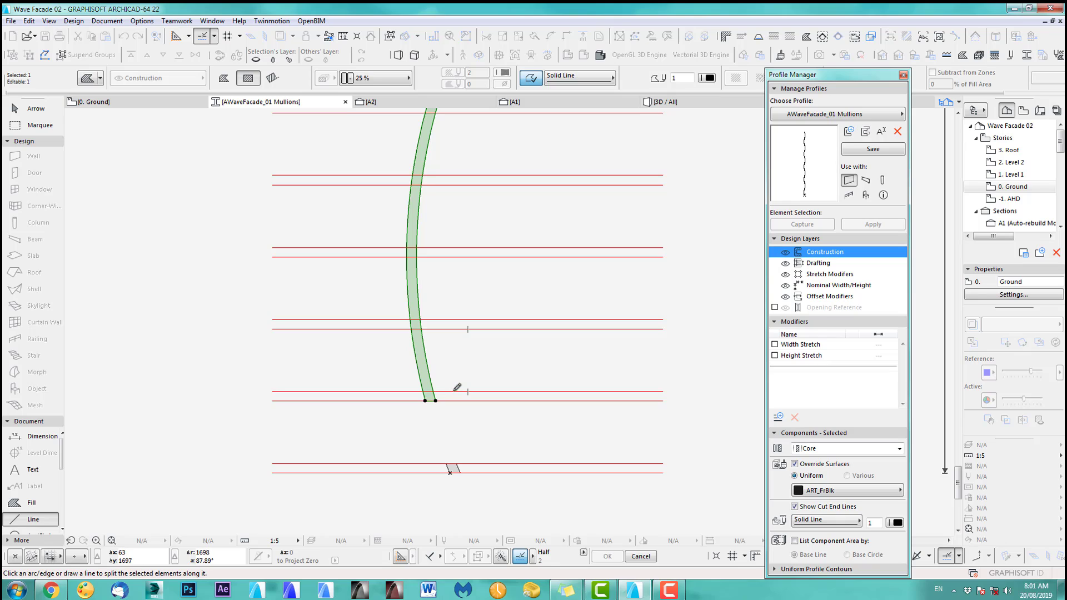
pyautogui.click(458, 391)
pyautogui.click(505, 208)
pyautogui.click(535, 38)
pyautogui.click(460, 329)
pyautogui.click(454, 354)
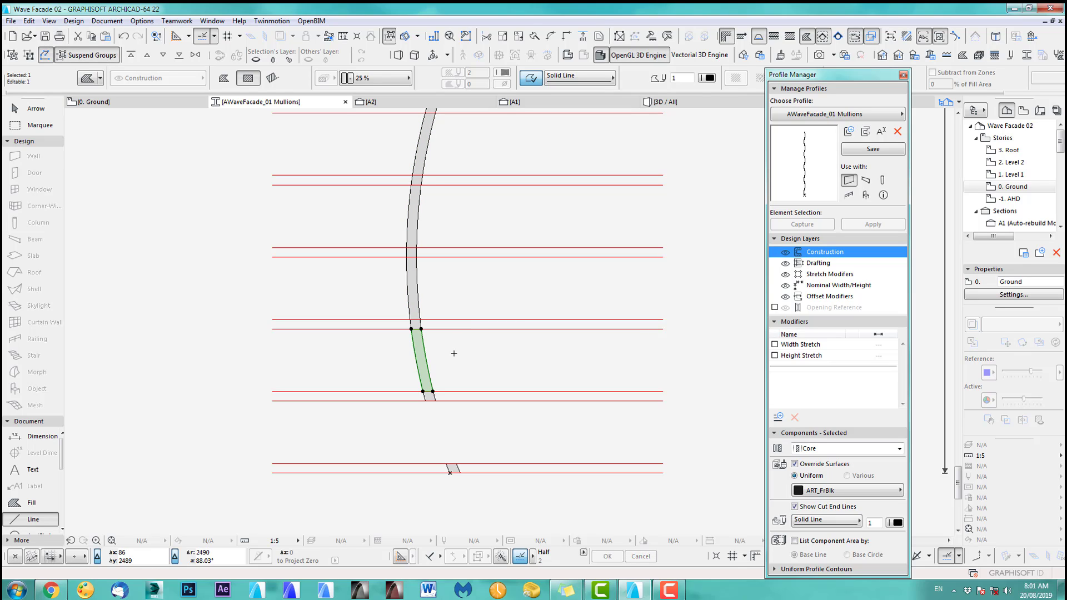
pyautogui.press('Delete')
# Continue up the profile, splitting the mullion at each guide pair and deleting the sections in between
pyautogui.keyDown('shift'); pyautogui.click(420, 289); pyautogui.keyUp('shift')
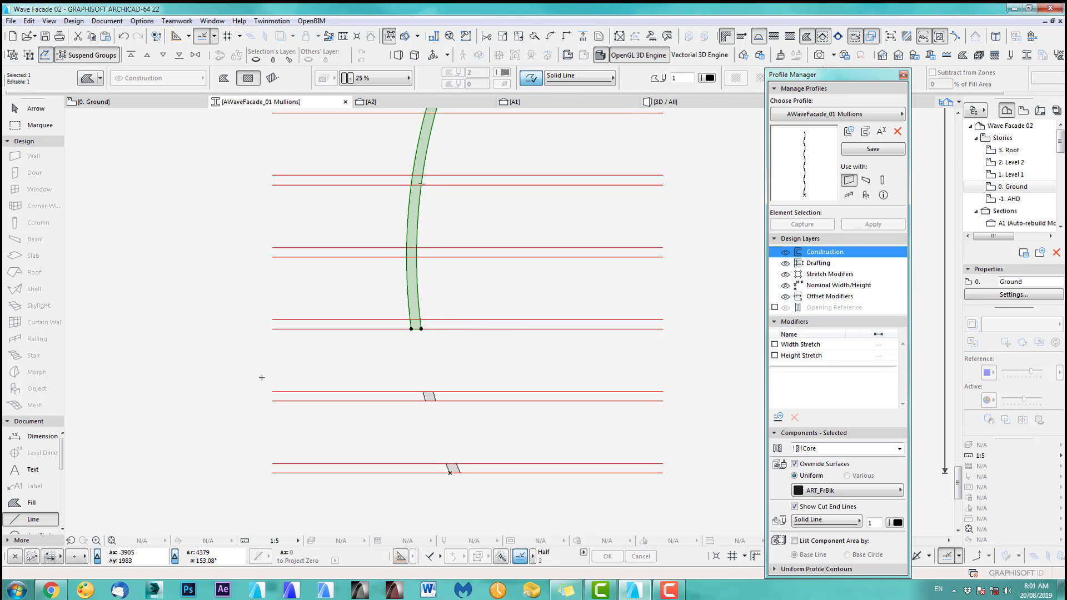
pyautogui.press('Delete')
pyautogui.keyDown('shift'); pyautogui.click(472, 219); pyautogui.keyUp('shift')
pyautogui.click(517, 193)
pyautogui.click(517, 205)
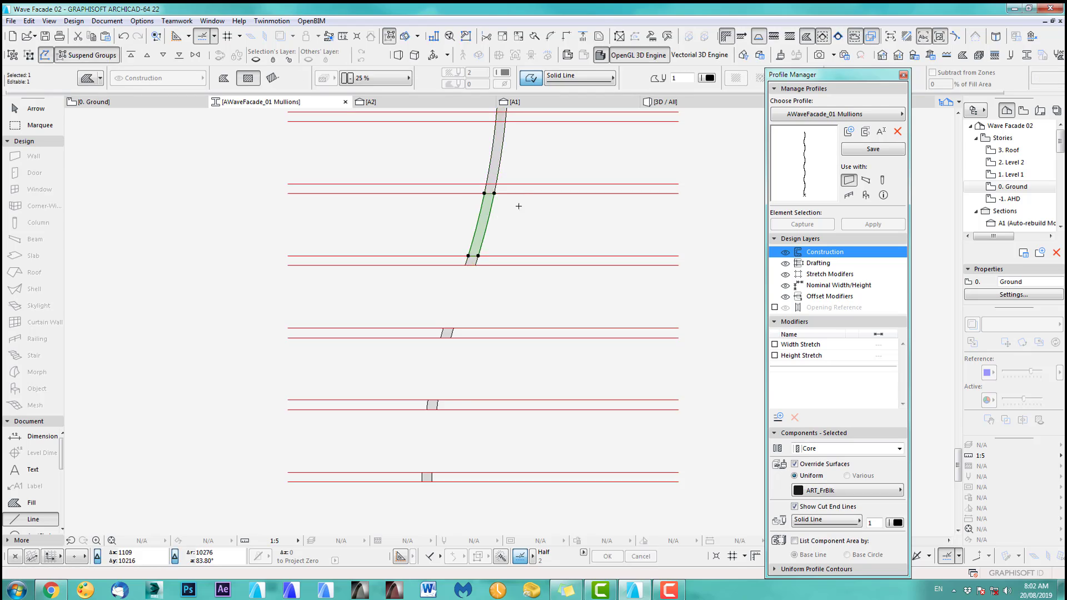
pyautogui.press('Delete')
pyautogui.click(529, 146)
pyautogui.click(529, 209)
pyautogui.press('Delete')
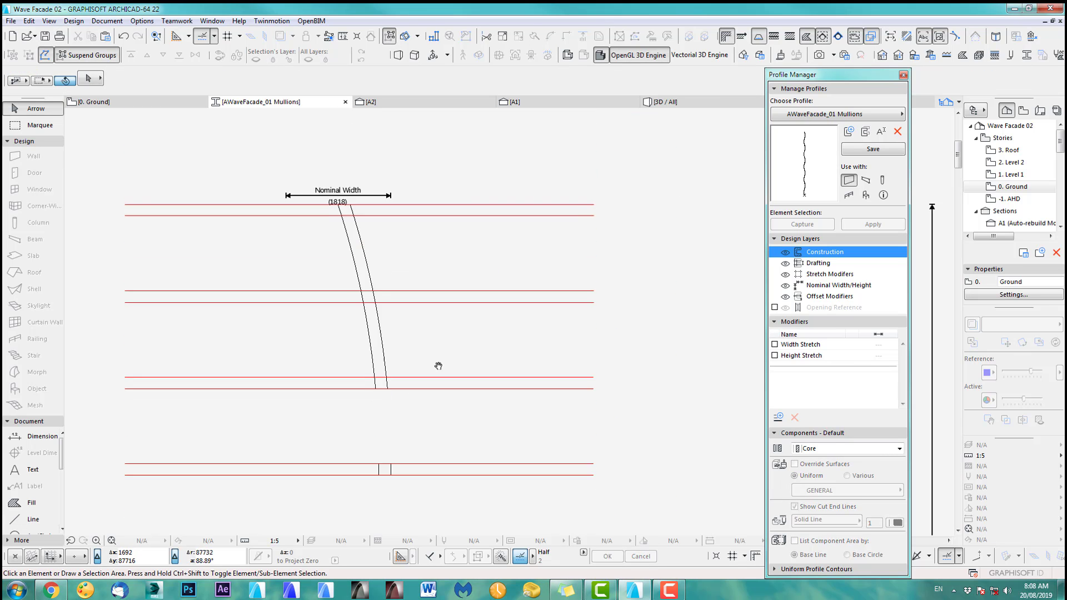
# Split the mullion at the second and third guide pairs from the top and delete the section between them
pyautogui.moveTo(438, 365); pyautogui.dragTo(445, 412, button='middle')
pyautogui.moveTo(389, 386); pyautogui.dragTo(396, 362, button='middle')
pyautogui.click(394, 361)
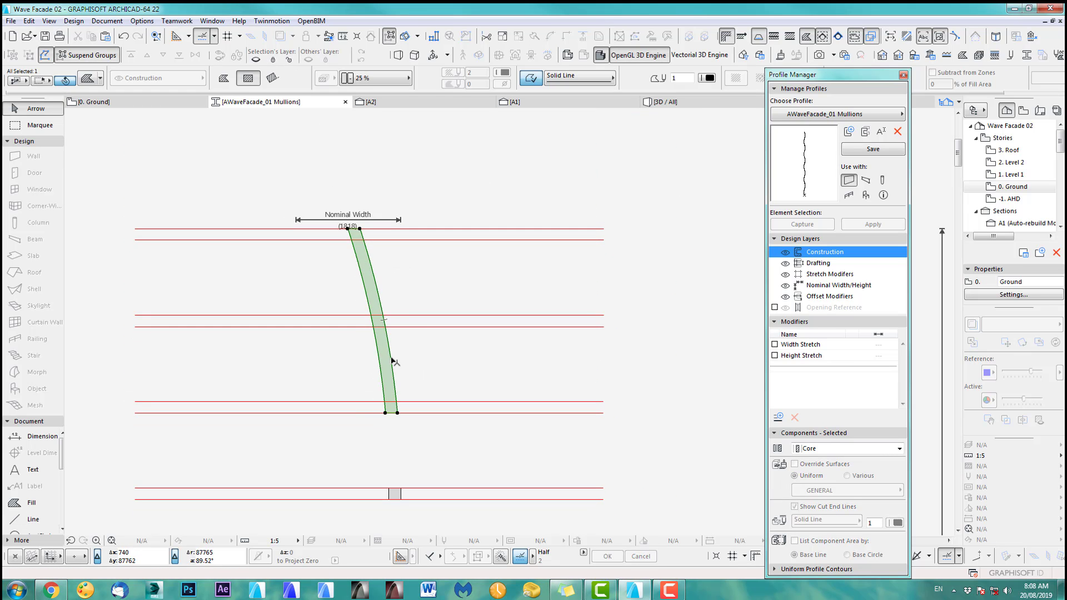
pyautogui.click(534, 36)
pyautogui.click(437, 327)
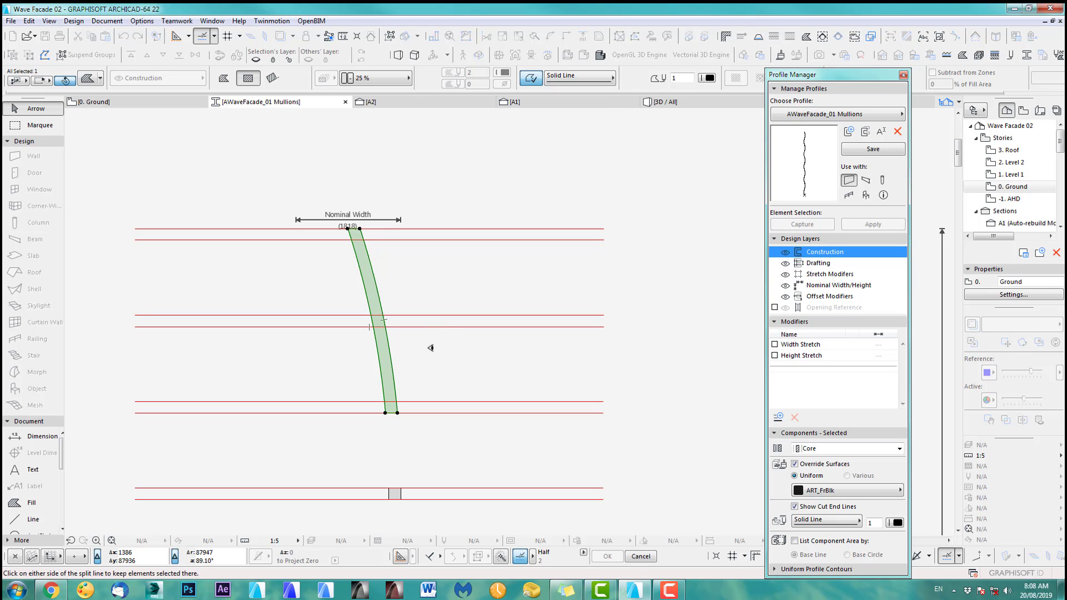
pyautogui.click(429, 348)
pyautogui.click(535, 36)
pyautogui.click(447, 402)
pyautogui.click(441, 369)
pyautogui.press('Delete')
# Split the last mullion piece at the top two guide pairs and delete the section between them
pyautogui.click(364, 258)
pyautogui.click(535, 35)
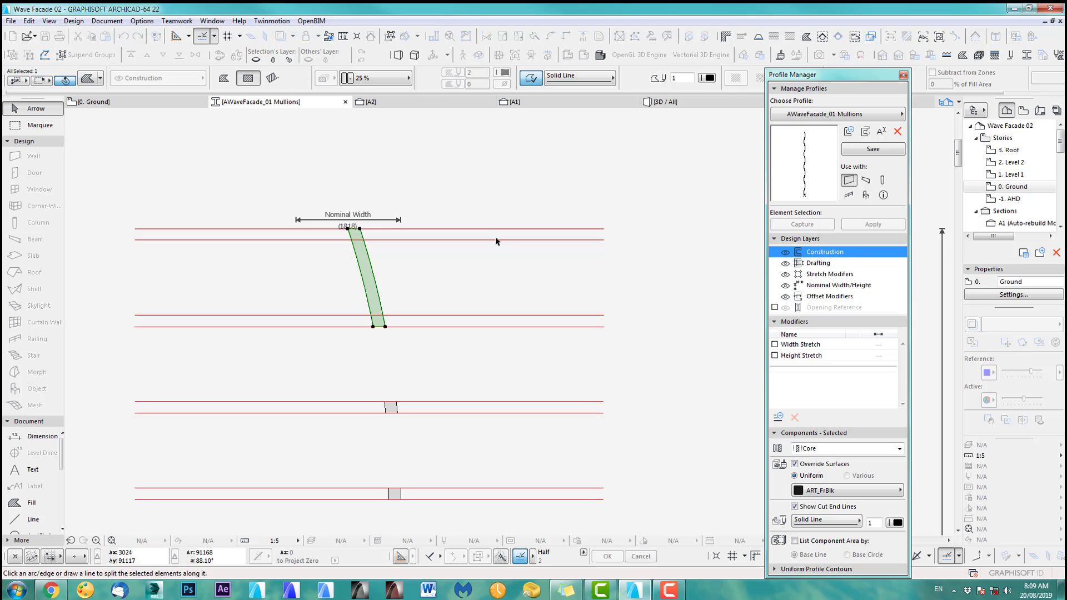
pyautogui.click(498, 240)
pyautogui.click(494, 259)
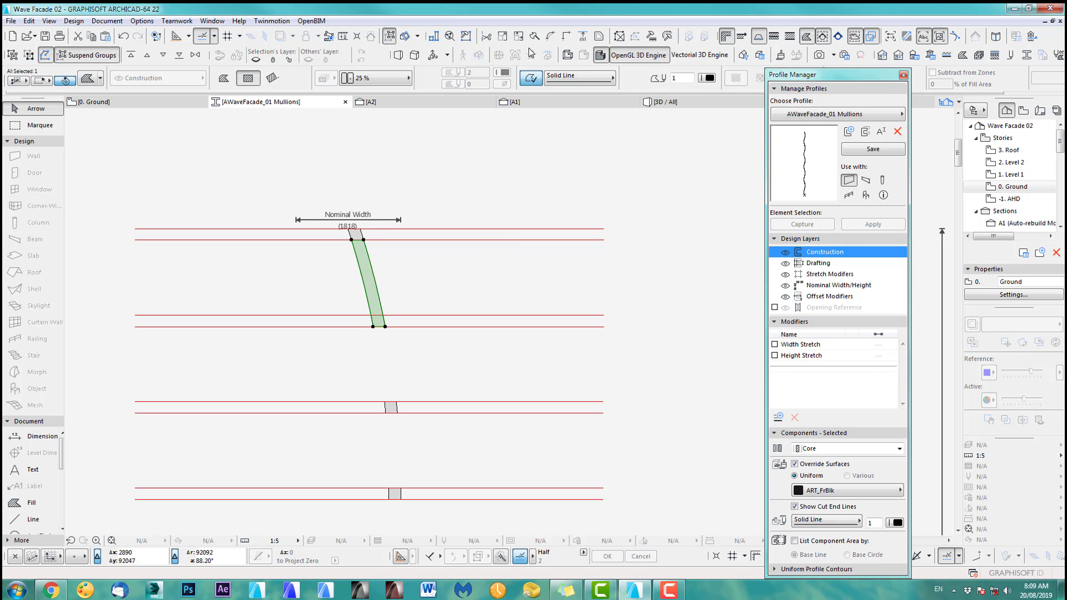
pyautogui.click(535, 36)
pyautogui.click(411, 316)
pyautogui.click(402, 285)
pyautogui.press('Delete')
# Save the edited mullion profile with only the short pieces between the paired guide lines left
pyautogui.scroll(-6, 431, 208)
pyautogui.moveTo(487, 328); pyautogui.dragTo(499, 238, button='middle')
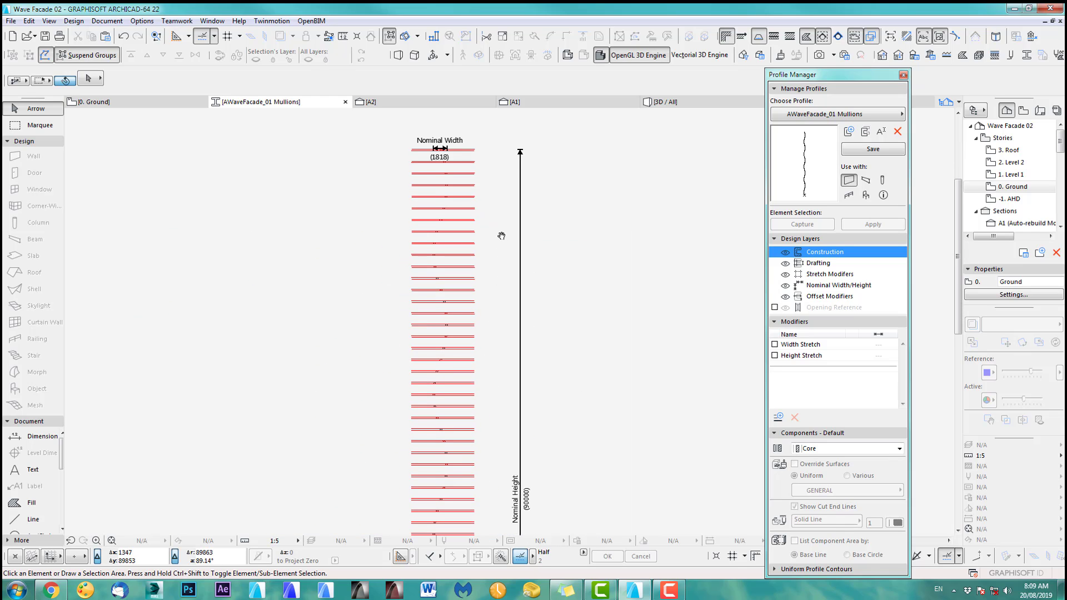
pyautogui.click(884, 149)
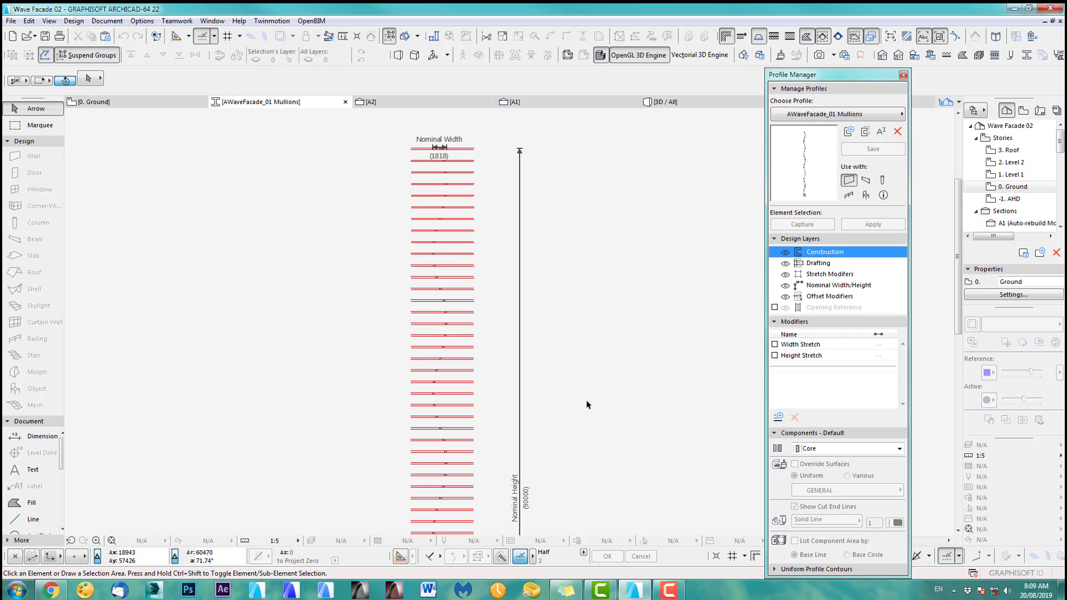
# Check the quantity of elements in the profile by selecting everything and only the fills, and clear the selection
pyautogui.scroll(-2, 587, 401)
pyautogui.moveTo(584, 388); pyautogui.dragTo(572, 306, button='middle')
pyautogui.scroll(-1, 569, 305)
pyautogui.scroll(-2, 445, 233)
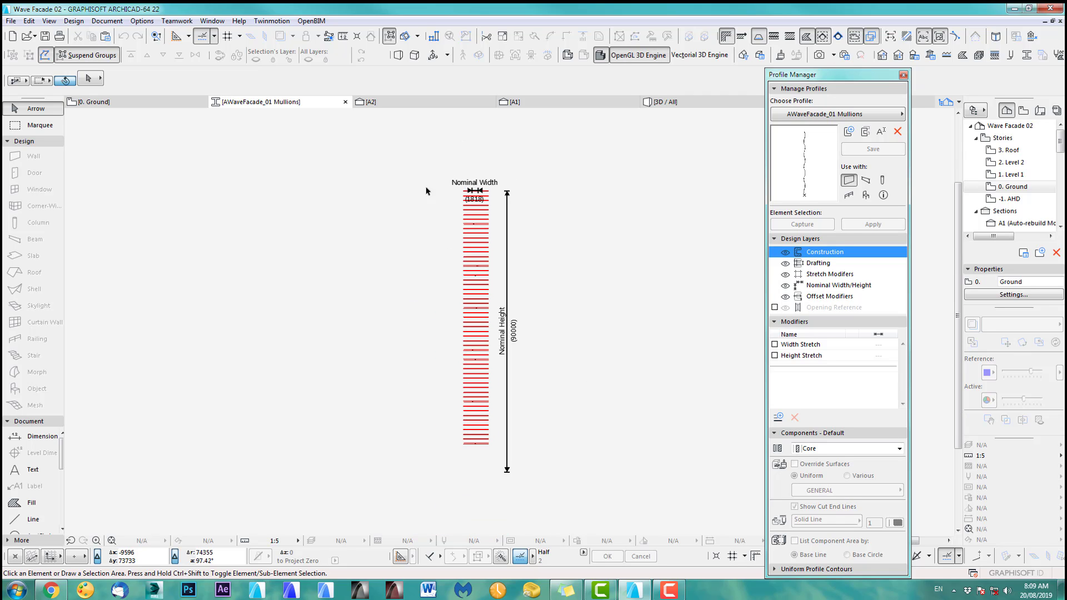
pyautogui.moveTo(422, 156); pyautogui.dragTo(487, 516)
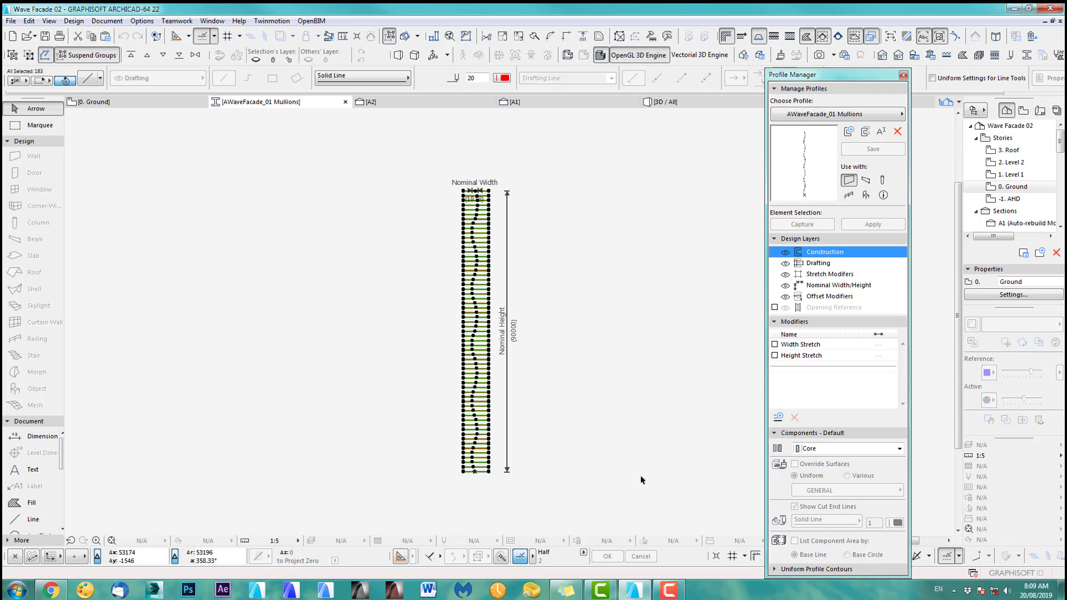
pyautogui.moveTo(437, 177); pyautogui.dragTo(465, 495)
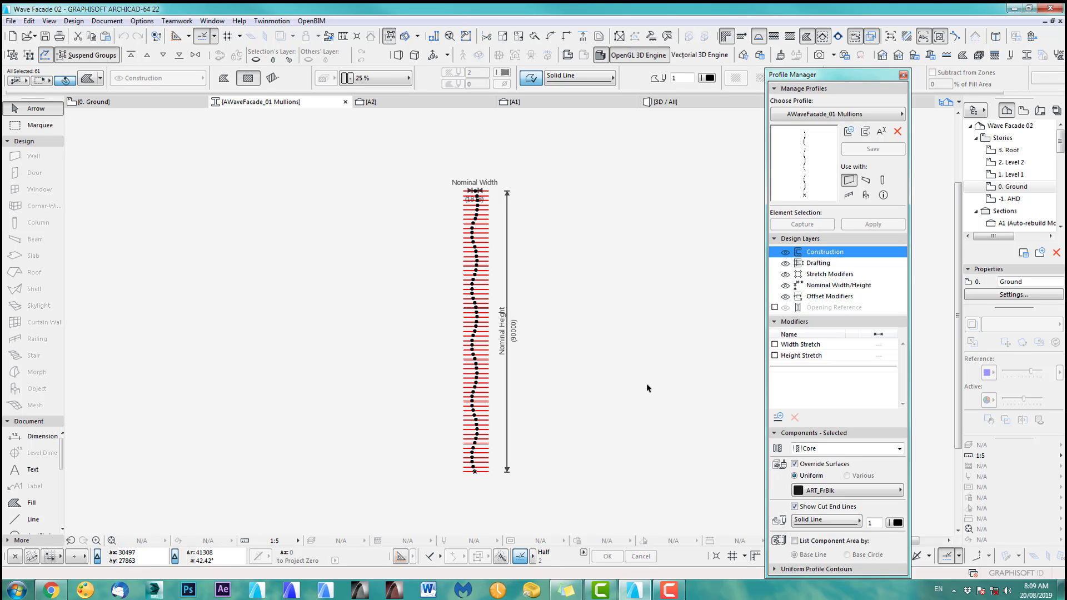
pyautogui.click(681, 350)
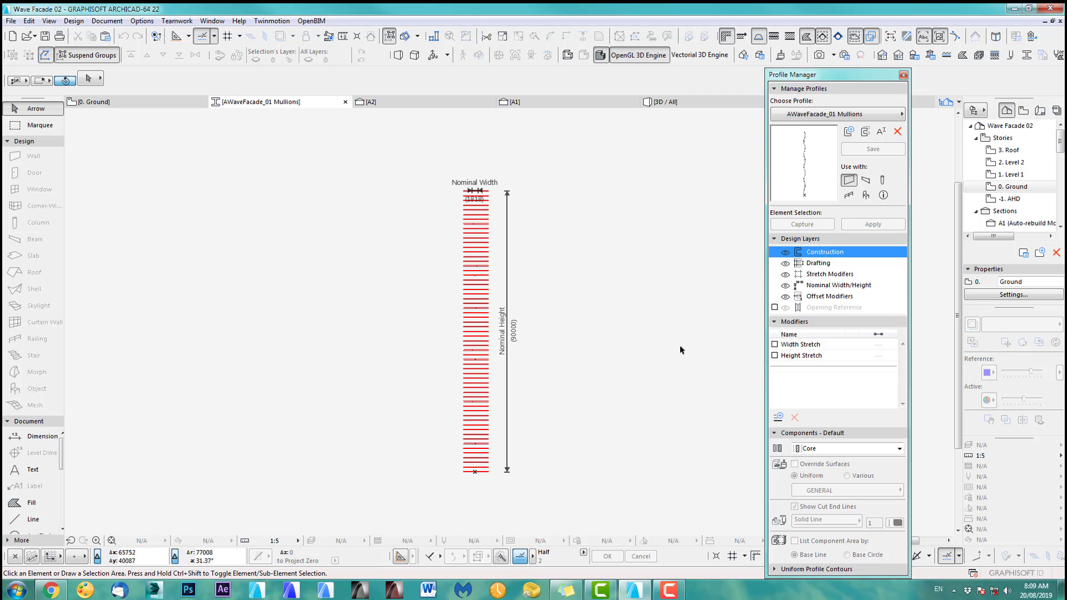
# Close the Profile Manager and open the default settings of the Wall tool for the Ground floor plan
pyautogui.click(904, 75)
pyautogui.scroll(7, 423, 250)
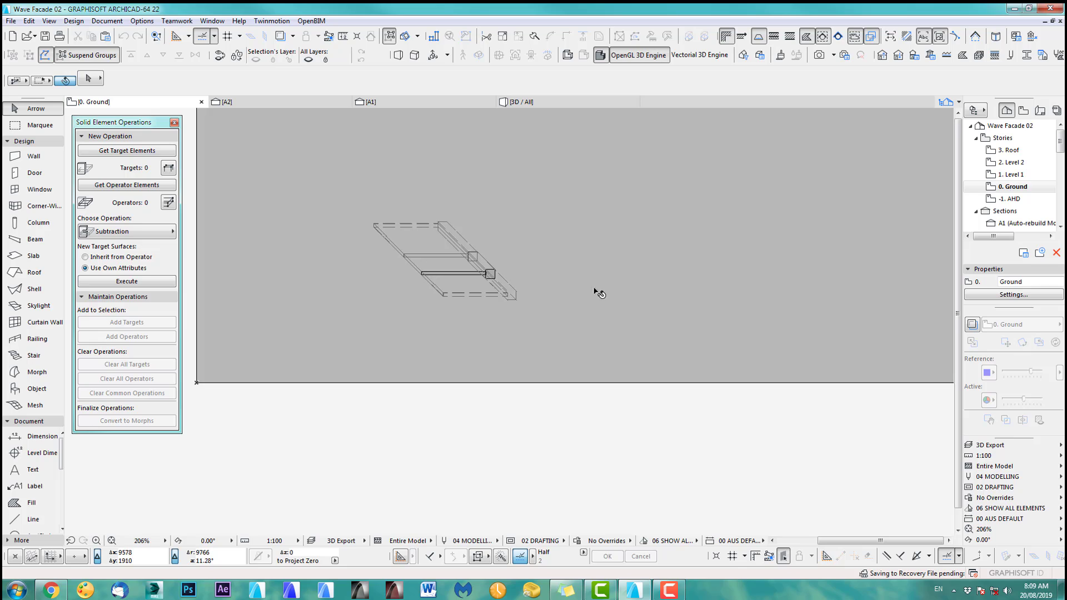
pyautogui.moveTo(599, 294); pyautogui.dragTo(627, 327, button='middle')
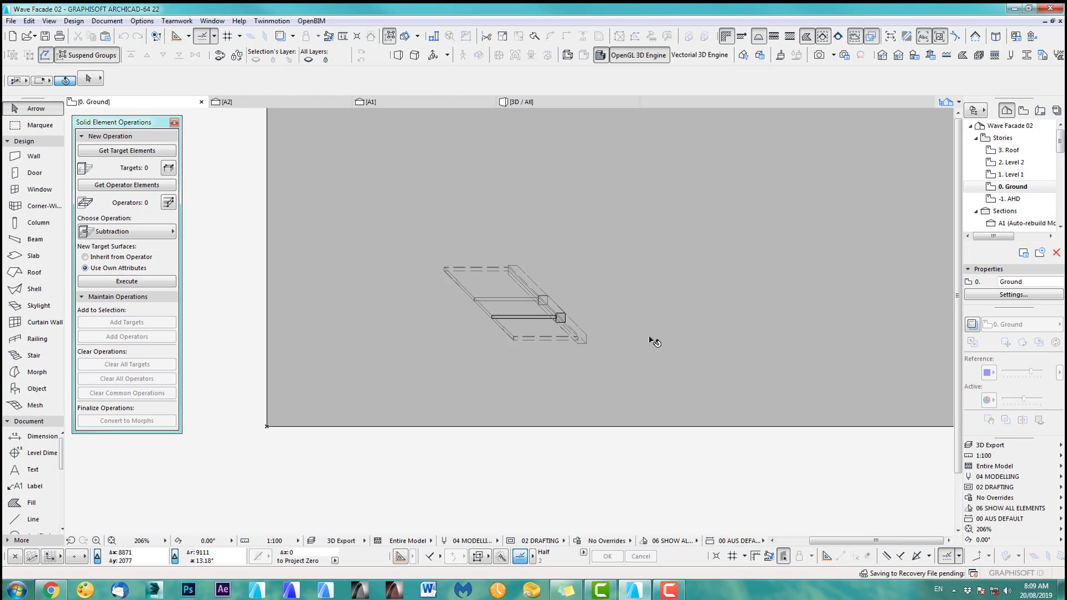
pyautogui.scroll(-5, 470, 294)
pyautogui.scroll(-3, 470, 295)
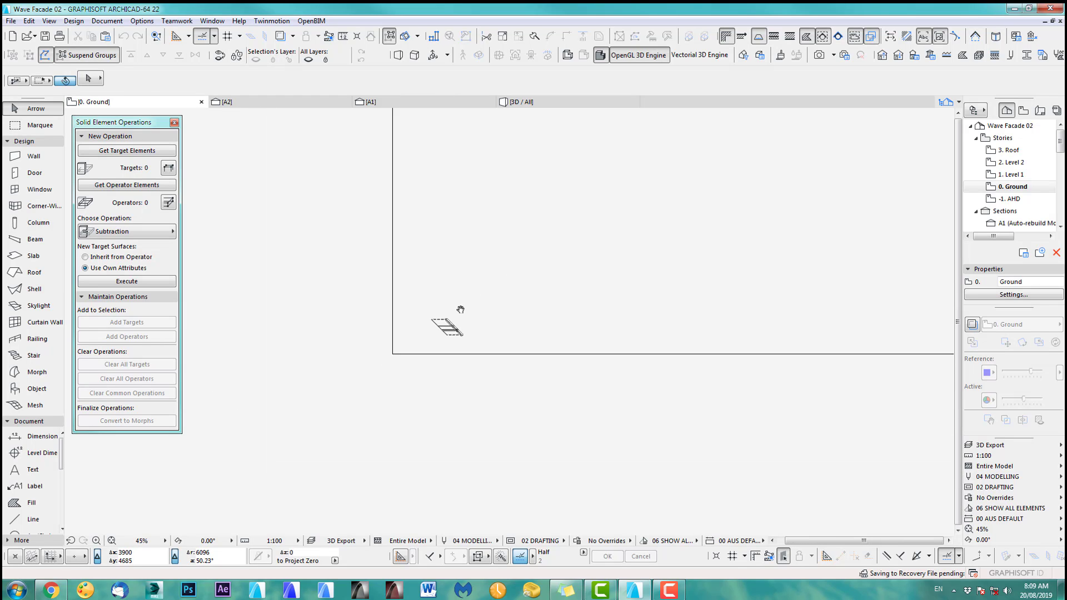
pyautogui.click(44, 161)
pyautogui.doubleClick(45, 162)
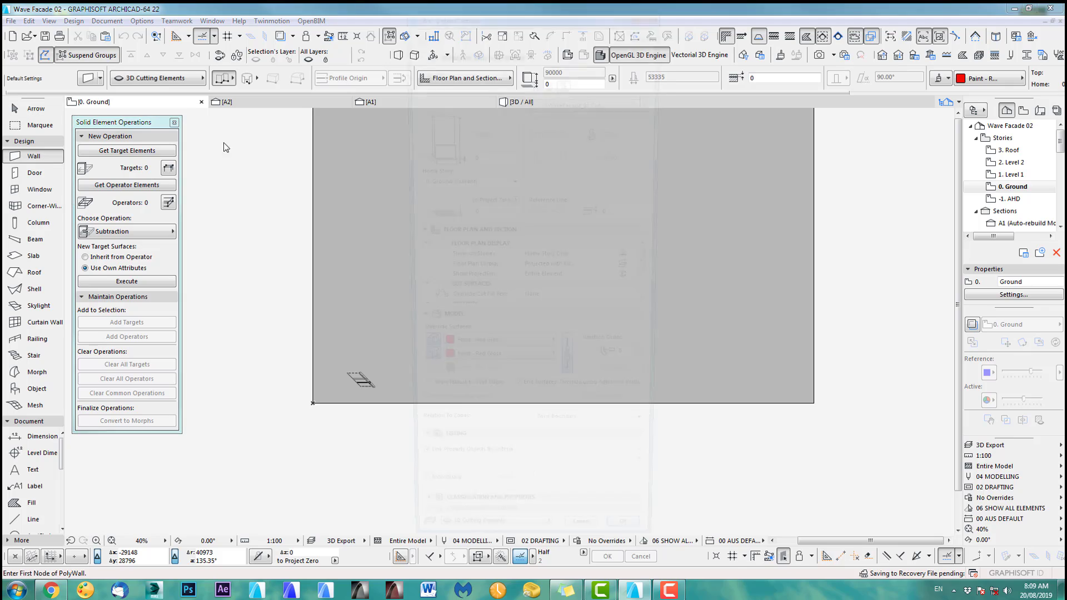
pyautogui.click(570, 100)
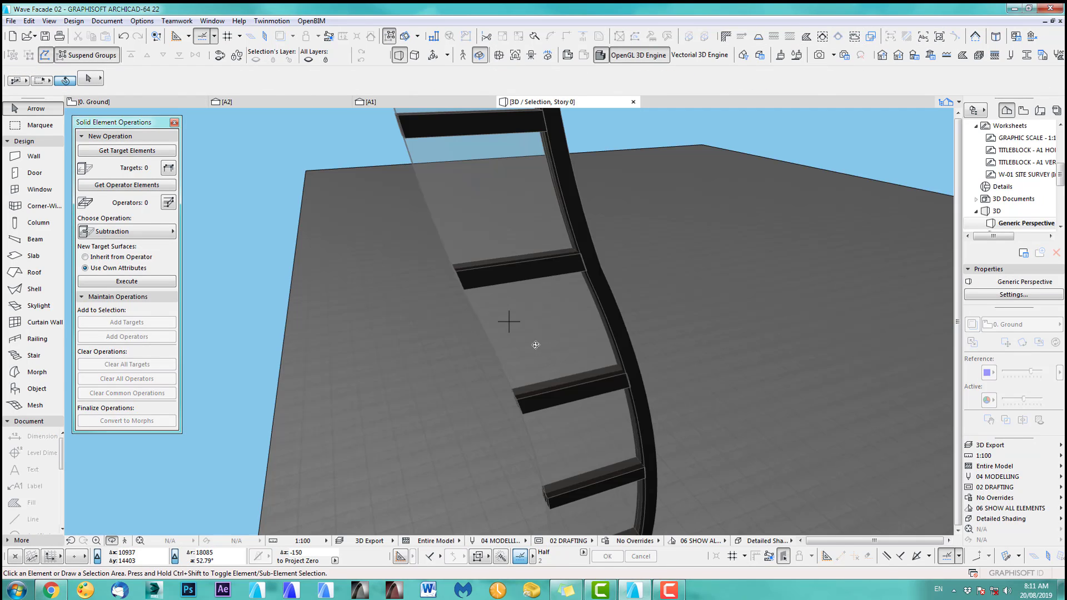
# Return from the 3D view to the Ground floor plan and select all the facade frame elements without the slab
pyautogui.moveTo(535, 345)
pyautogui.mouseDown()
pyautogui.moveTo(670, 345)
pyautogui.moveTo(607, 350)
pyautogui.moveTo(665, 328)
pyautogui.moveTo(796, 337)
pyautogui.moveTo(328, 315)
pyautogui.moveTo(567, 228)
pyautogui.moveTo(660, 320)
pyautogui.moveTo(655, 355)
pyautogui.moveTo(629, 385)
pyautogui.moveTo(494, 290)
pyautogui.moveTo(501, 238)
pyautogui.moveTo(307, 281)
pyautogui.moveTo(420, 362)
pyautogui.moveTo(646, 359)
pyautogui.mouseUp()
pyautogui.press('F2')
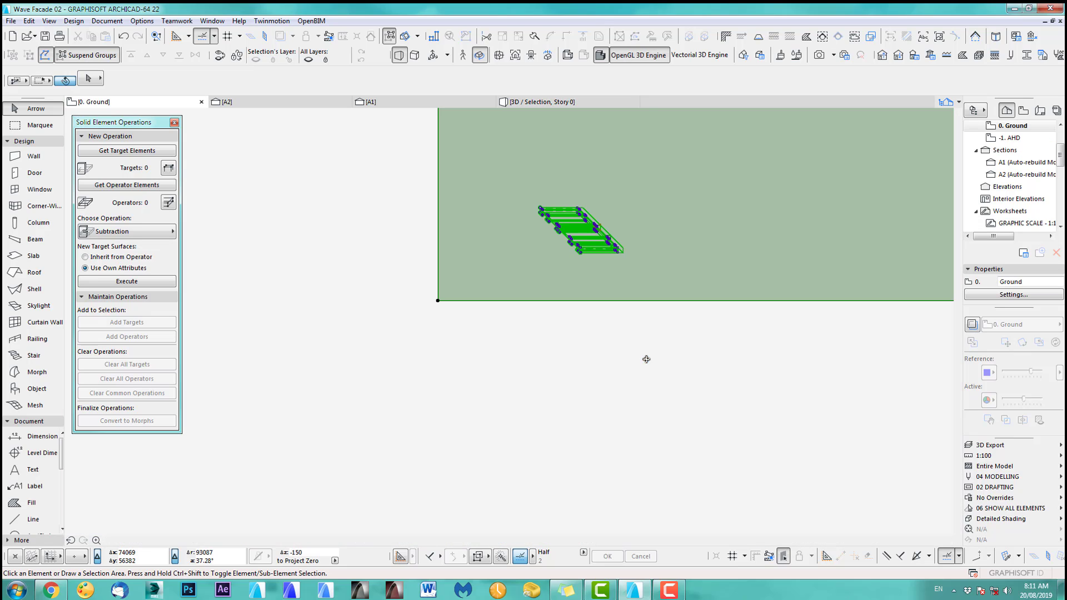
pyautogui.hotkey('ctrl', 'a')
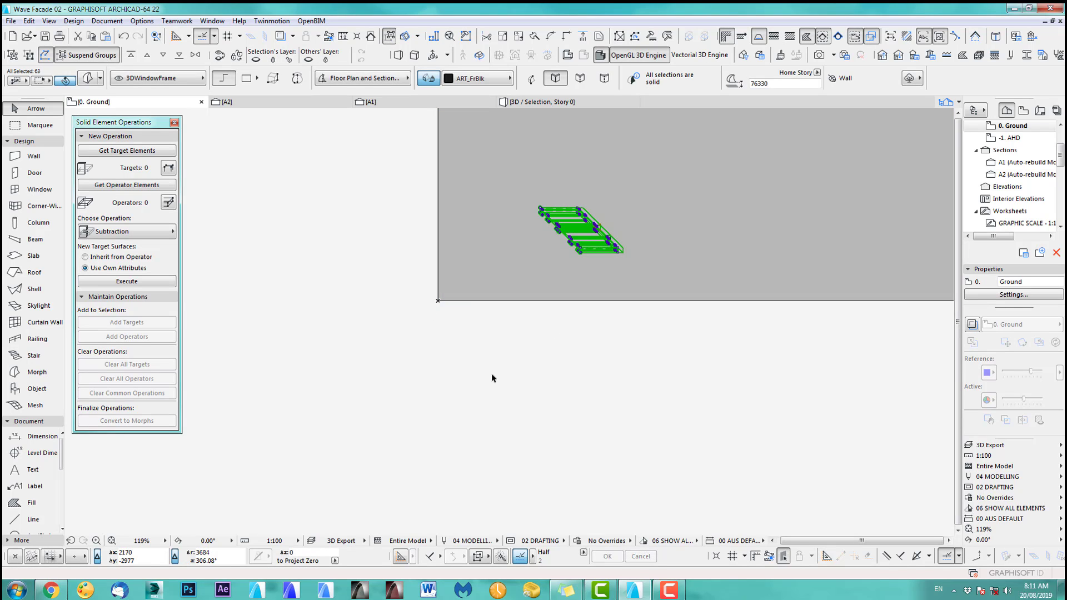
# Close the Solid Element Operations palette while keeping the facade elements selected
pyautogui.scroll(-4, 567, 380)
pyautogui.moveTo(586, 367); pyautogui.dragTo(402, 403, button='middle')
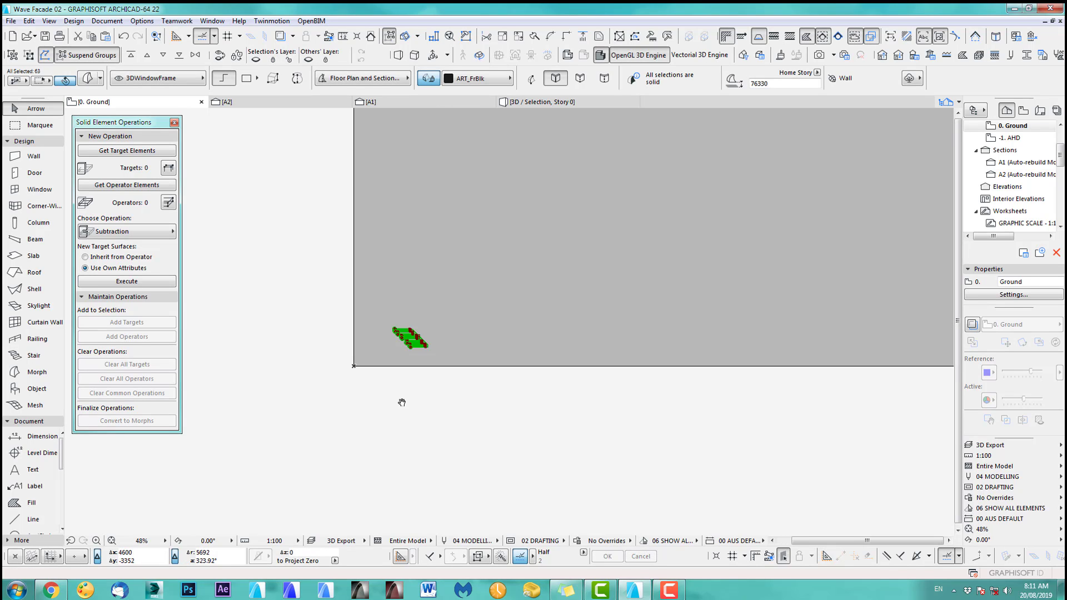
pyautogui.click(174, 122)
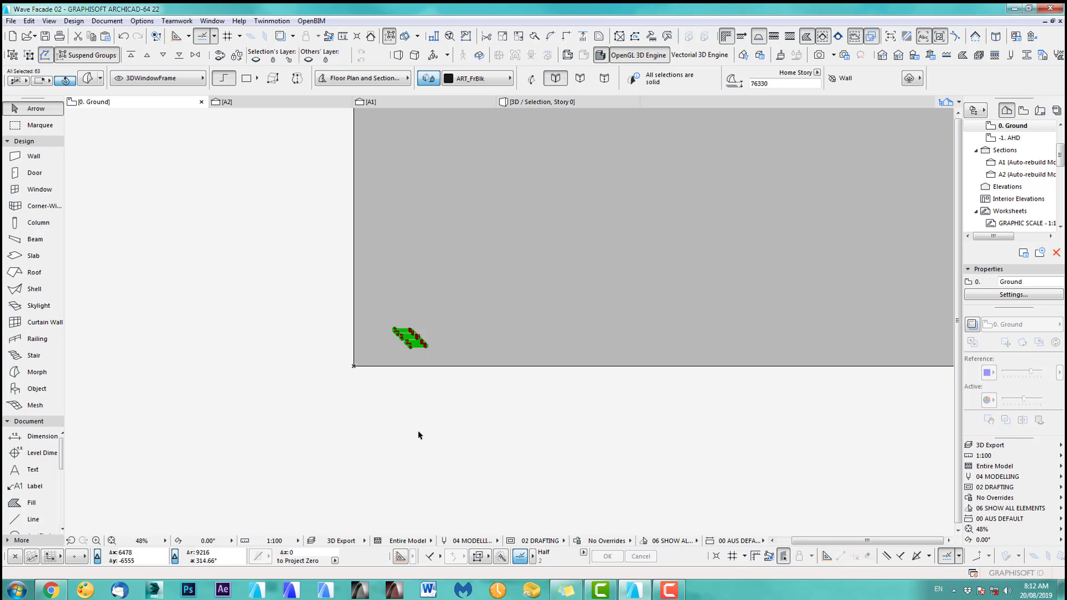
# Multiply the selected facade bay horizontally along the slab by dragging with the Spread method at 1700 spacing, and clear the selection
pyautogui.hotkey('ctrl', 'u')
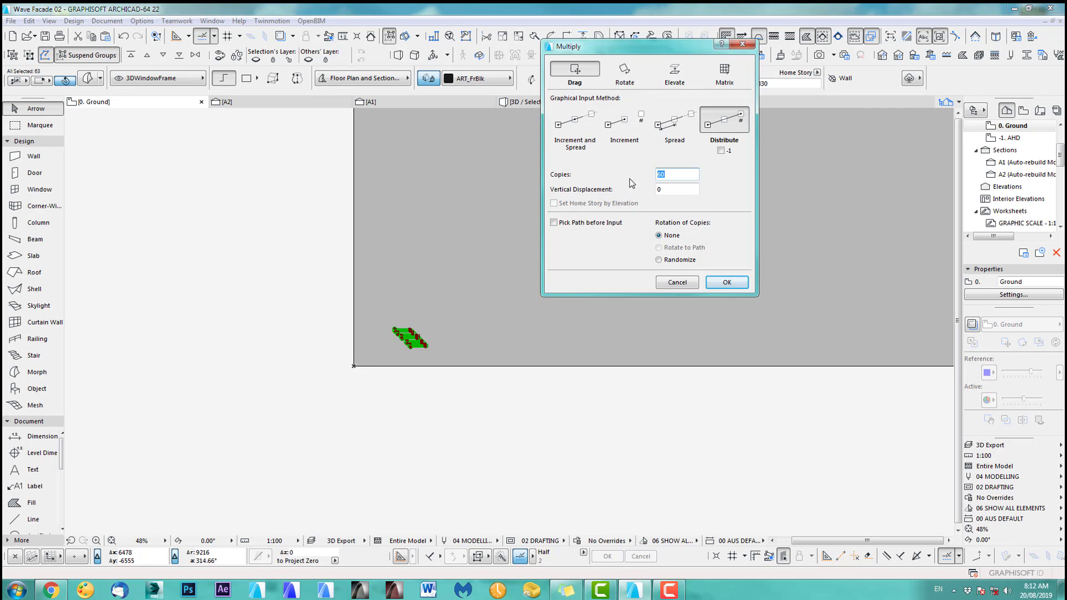
pyautogui.click(674, 127)
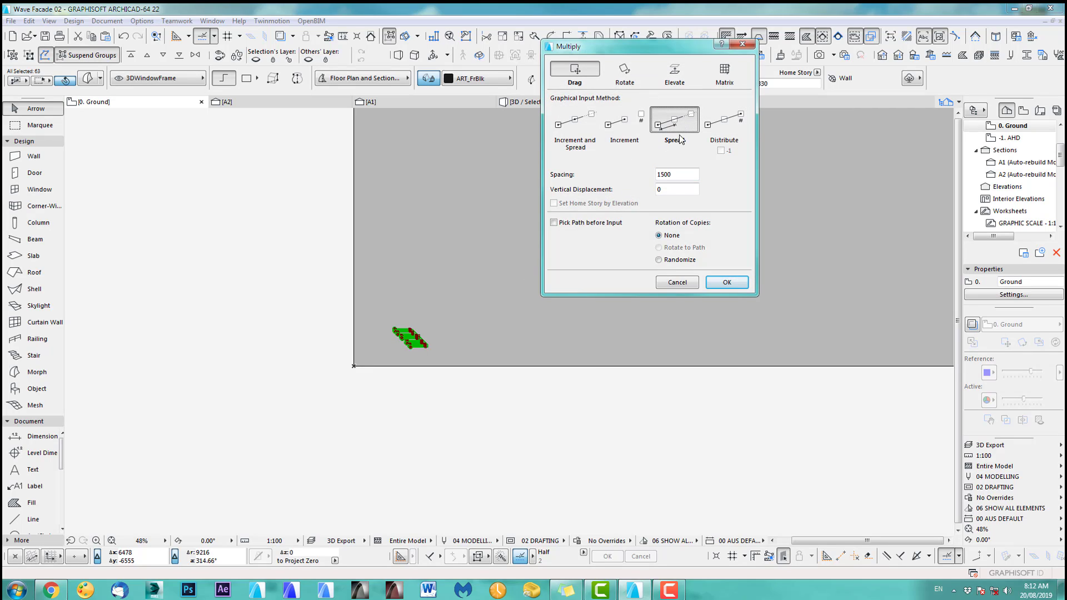
pyautogui.doubleClick(677, 174)
pyautogui.click(726, 283)
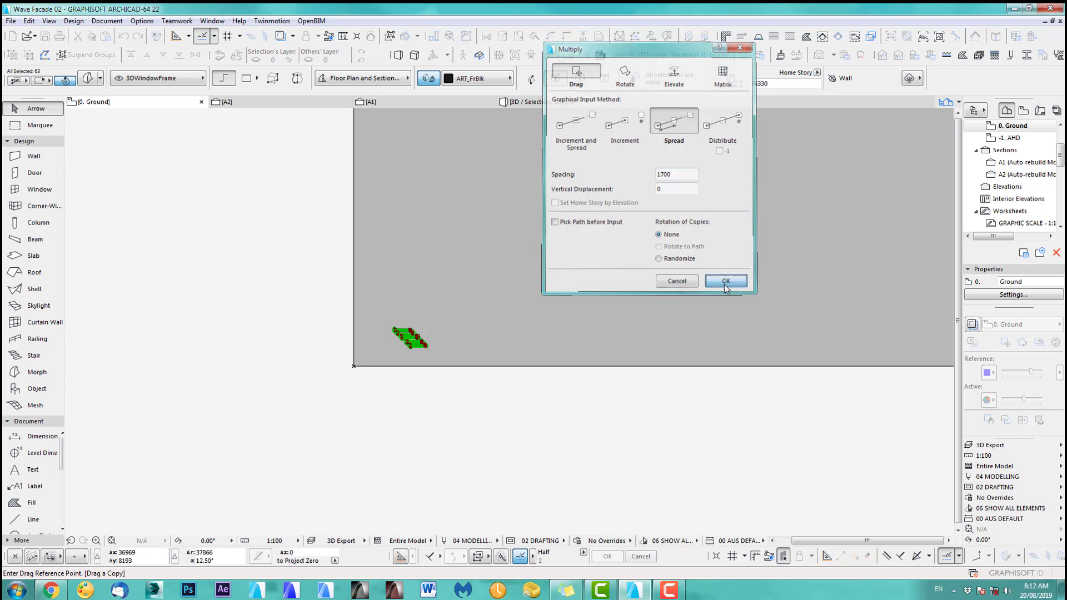
pyautogui.click(427, 347)
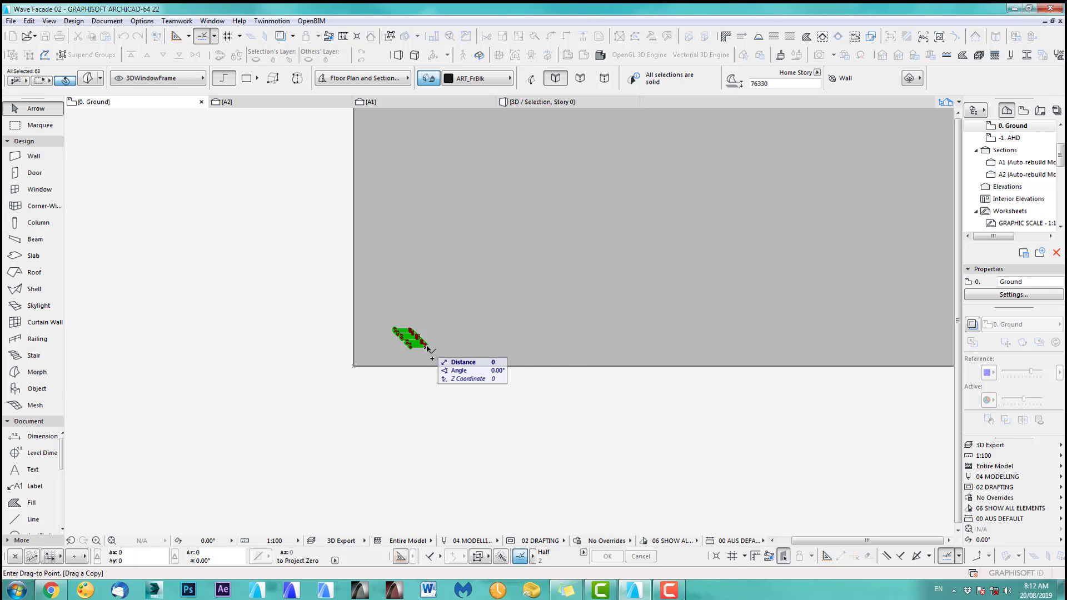
pyautogui.click(722, 348)
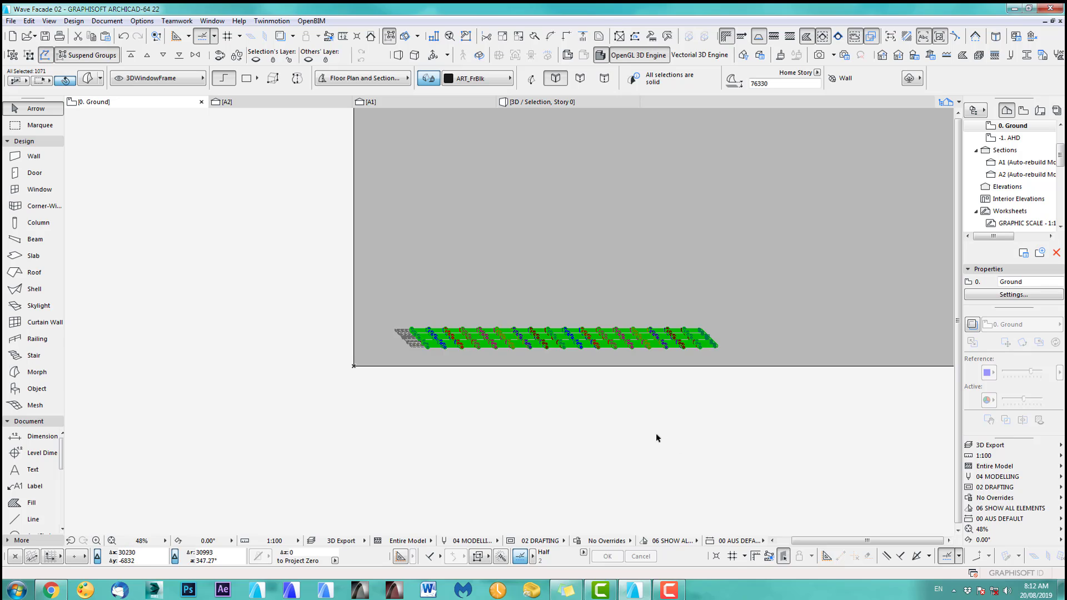
pyautogui.press('Escape')
# Examine the multiplied facade in section A1 and in the full 3D view, and return to the Ground floor plan
pyautogui.scroll(-5, 499, 379)
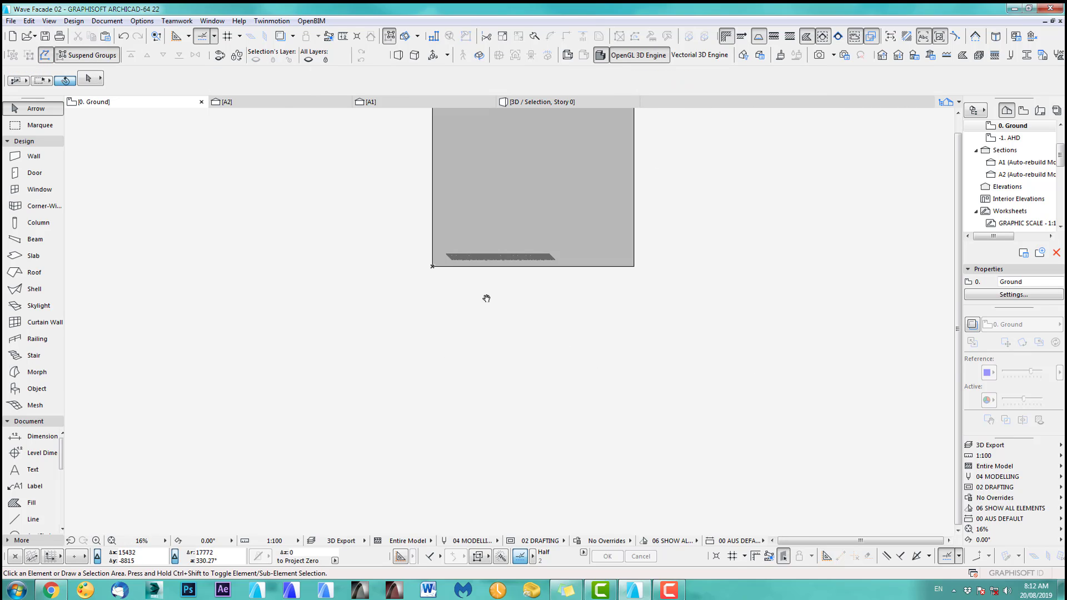
pyautogui.click(380, 102)
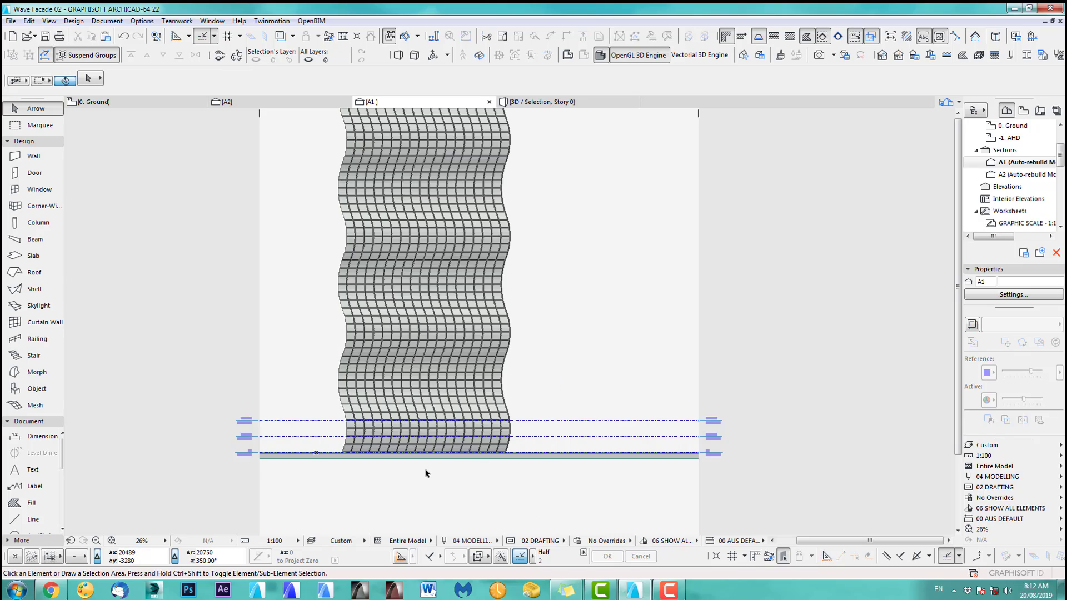
pyautogui.scroll(9, 428, 472)
pyautogui.scroll(-10, 428, 472)
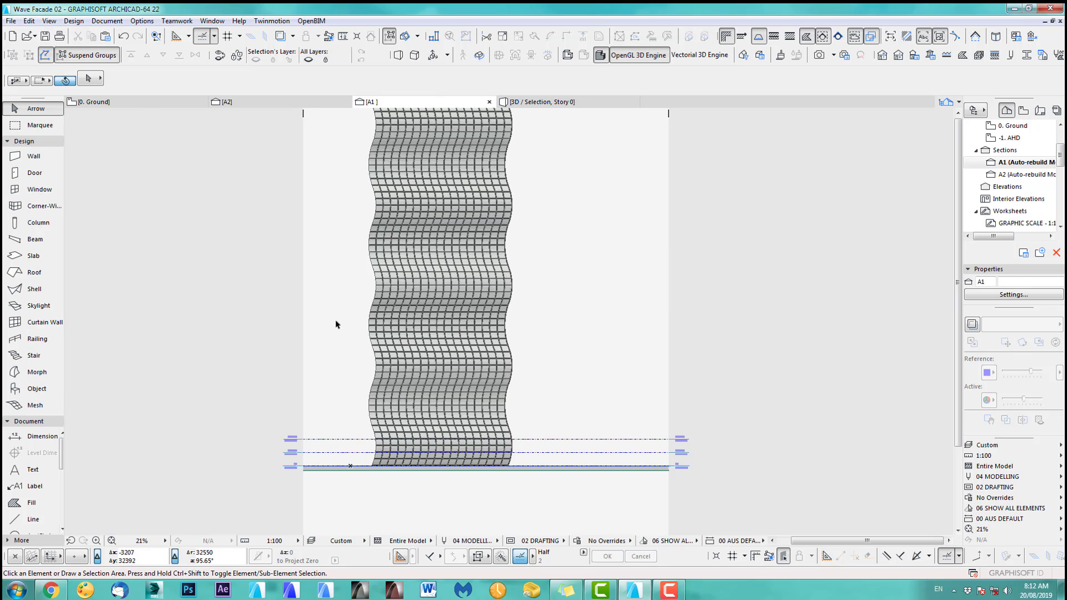
pyautogui.press('F2')
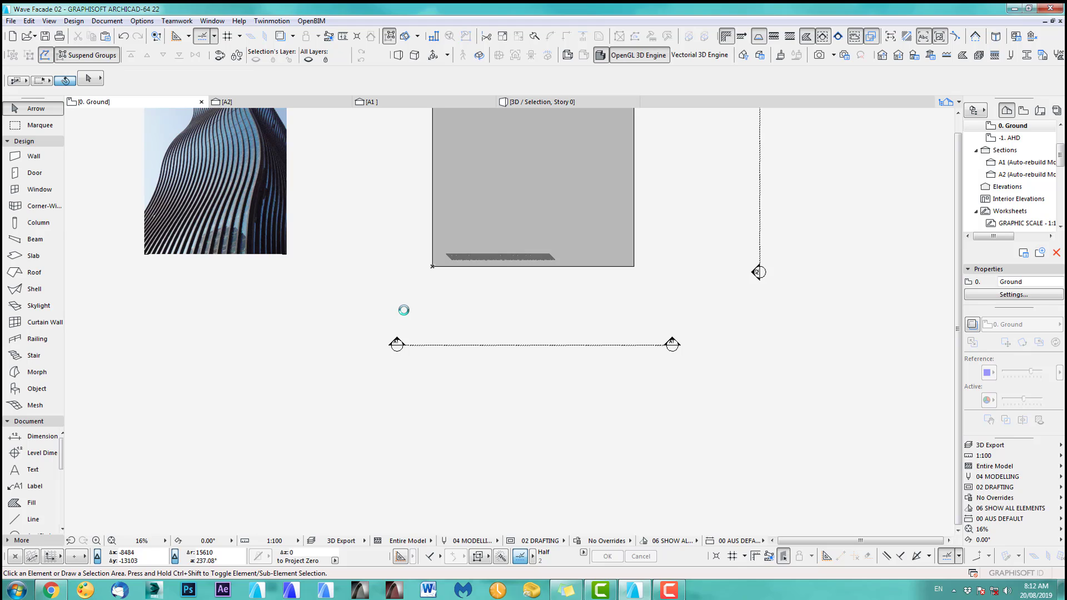
pyautogui.press('F3')
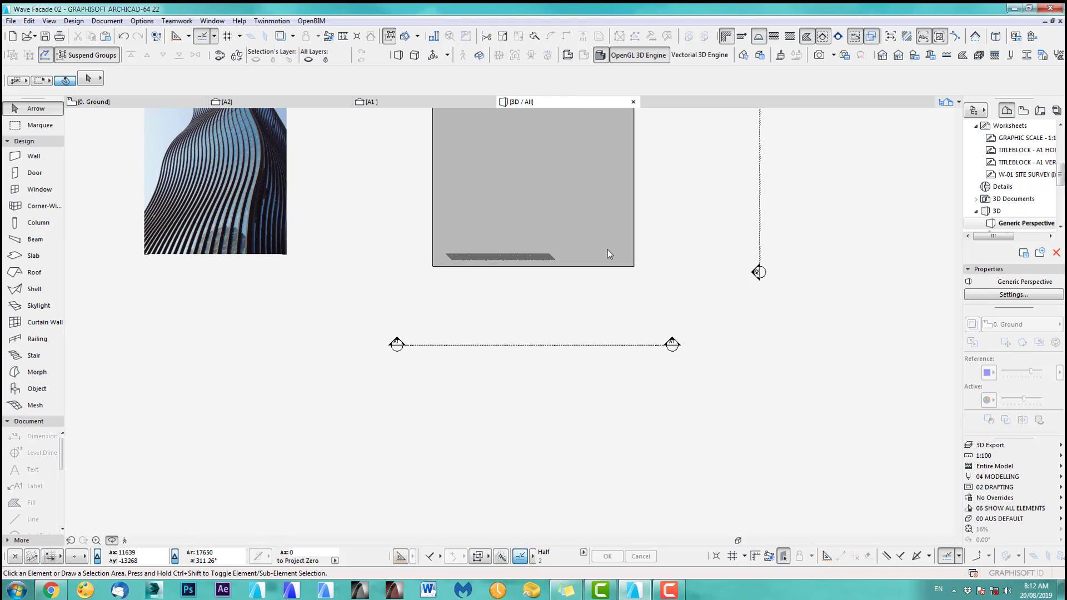
pyautogui.scroll(5, 629, 374)
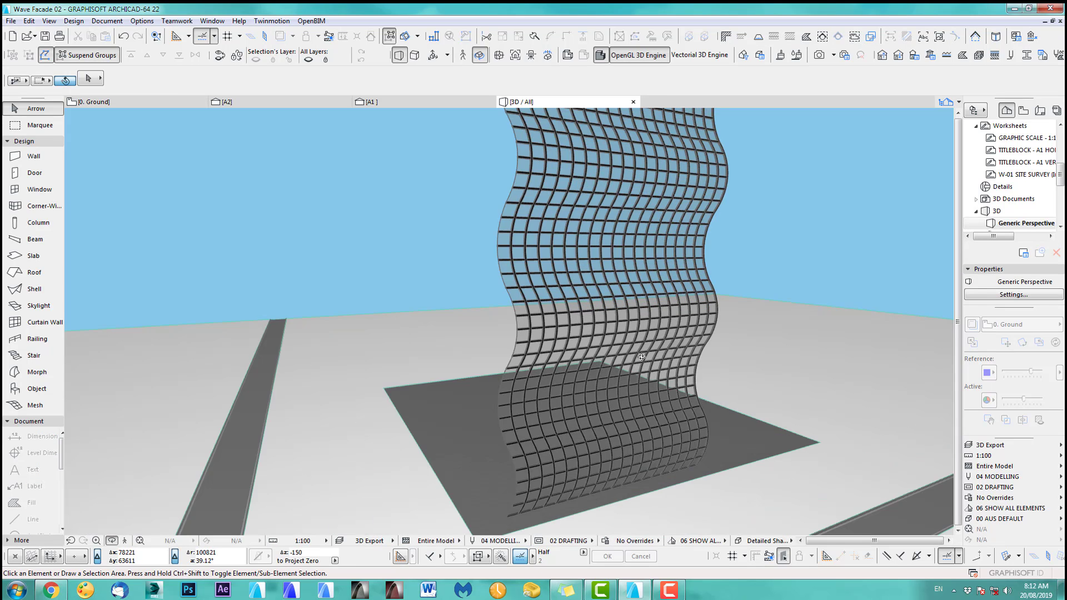
pyautogui.moveTo(680, 361)
pyautogui.mouseDown()
pyautogui.moveTo(445, 284)
pyautogui.moveTo(500, 328)
pyautogui.moveTo(691, 401)
pyautogui.moveTo(705, 400)
pyautogui.moveTo(665, 398)
pyautogui.moveTo(695, 389)
pyautogui.moveTo(734, 300)
pyautogui.moveTo(657, 465)
pyautogui.moveTo(658, 378)
pyautogui.moveTo(756, 421)
pyautogui.moveTo(575, 380)
pyautogui.moveTo(803, 403)
pyautogui.moveTo(684, 369)
pyautogui.moveTo(684, 395)
pyautogui.moveTo(615, 421)
pyautogui.moveTo(508, 319)
pyautogui.moveTo(893, 409)
pyautogui.moveTo(599, 337)
pyautogui.moveTo(611, 442)
pyautogui.moveTo(552, 464)
pyautogui.mouseUp()
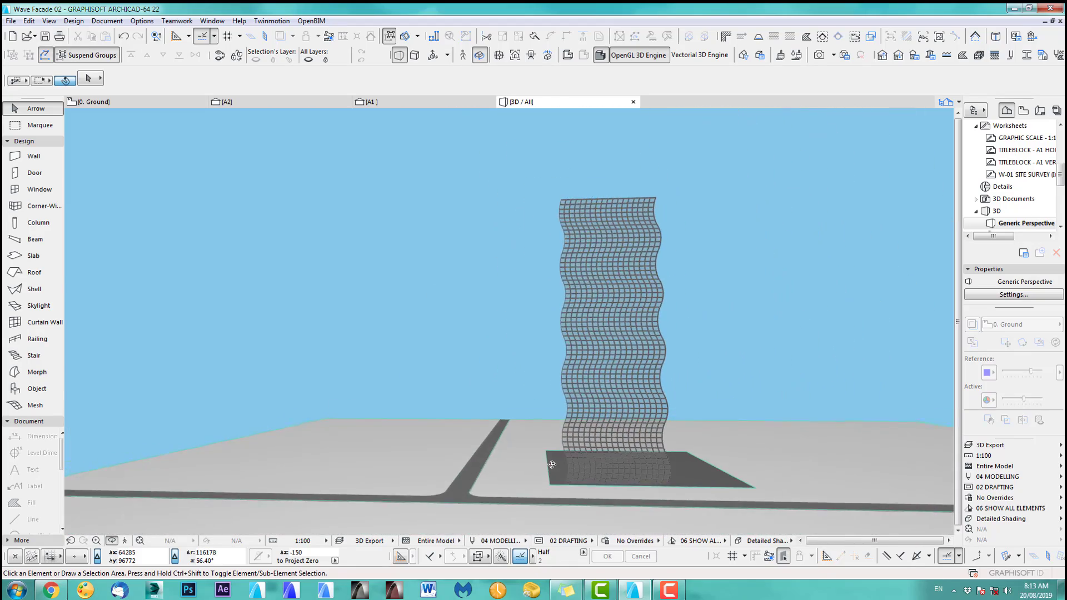
pyautogui.press('F2')
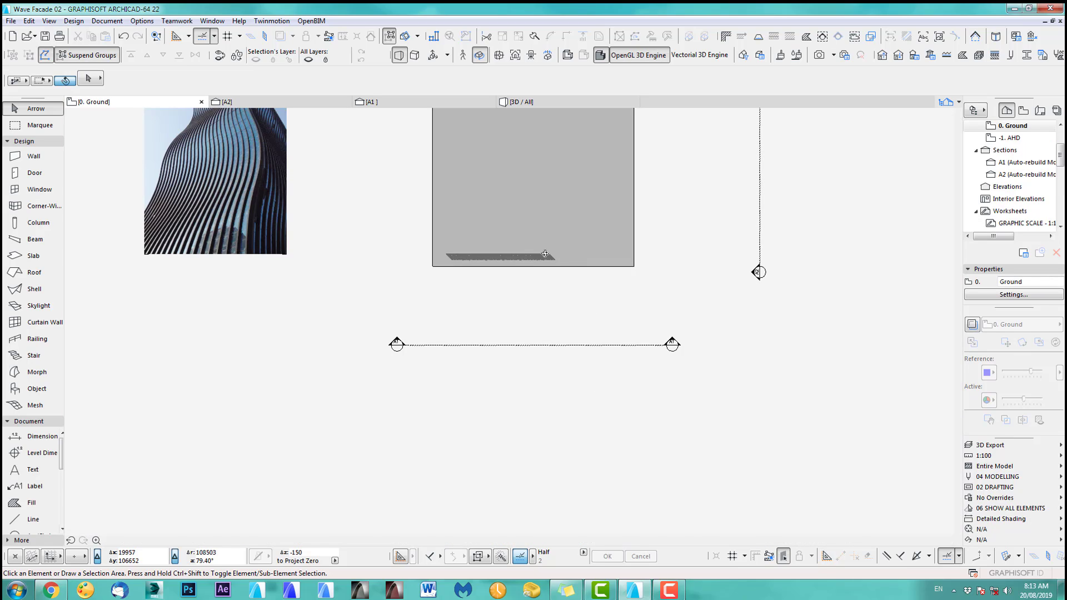
# Select the whole rightmost facade bay in section A1 as a group, with Suspend Groups turned off
pyautogui.click(399, 102)
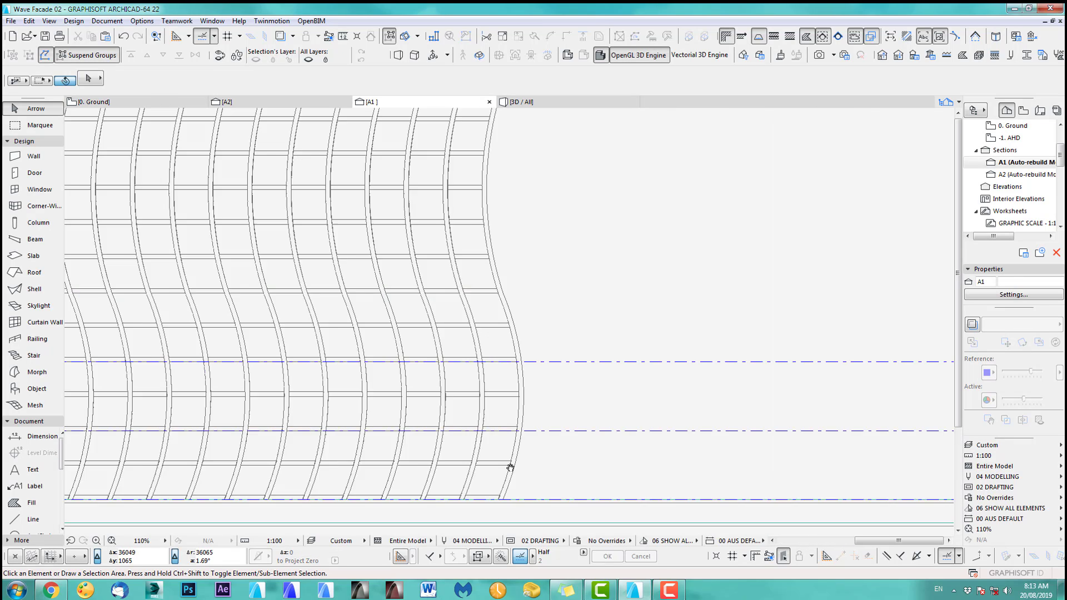
pyautogui.moveTo(508, 465); pyautogui.dragTo(452, 329, button='middle')
pyautogui.click(448, 328)
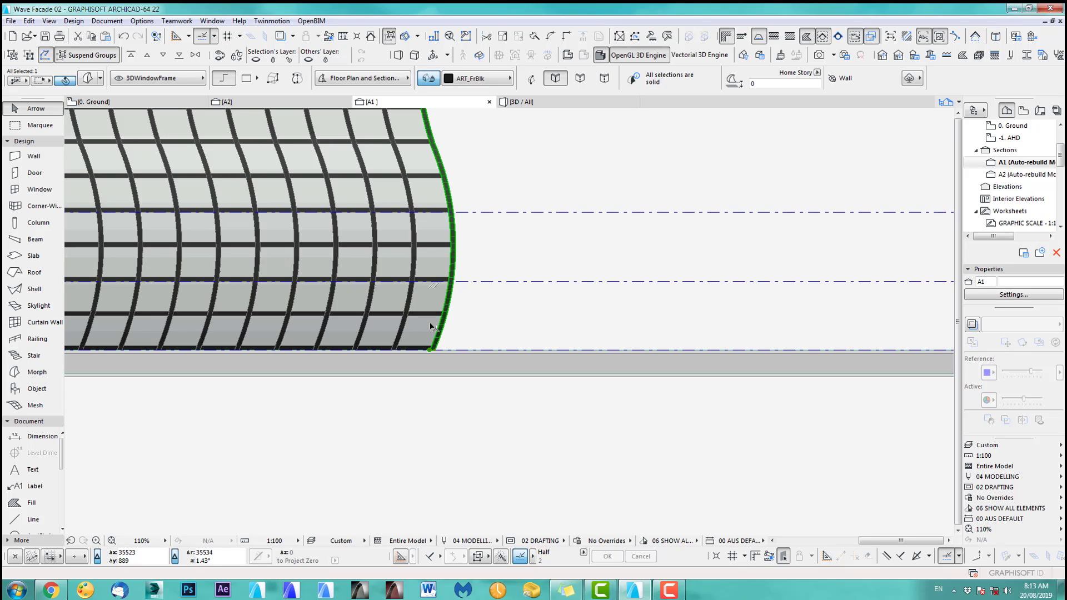
pyautogui.click(81, 58)
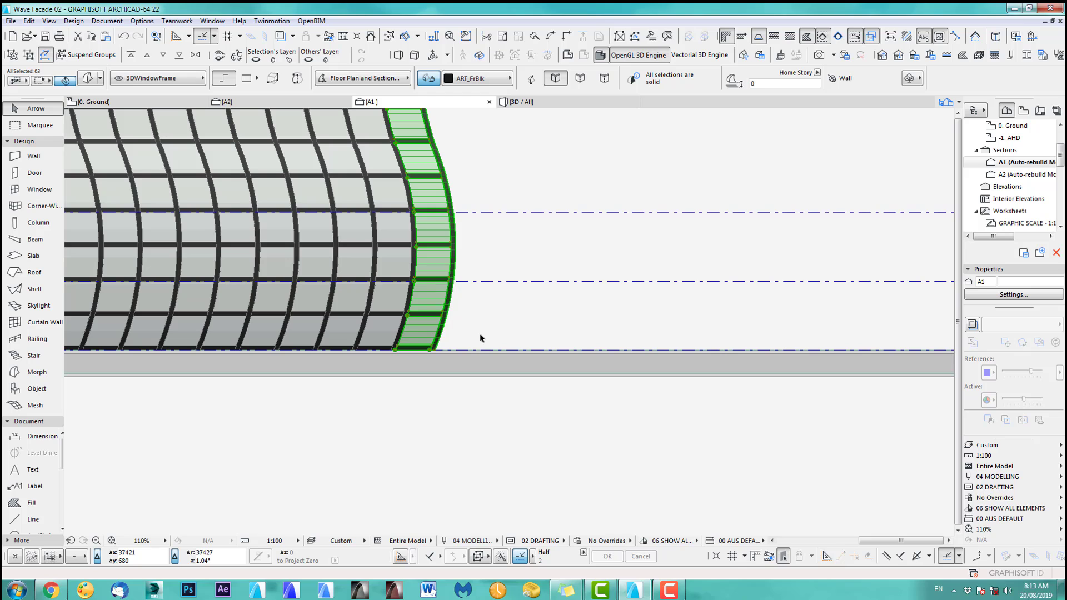
# Multiply the end bay horizontally with the Spread method at 1700 spacing to extend the facade in section A1, and clear the selection
pyautogui.hotkey('ctrl', 'u')
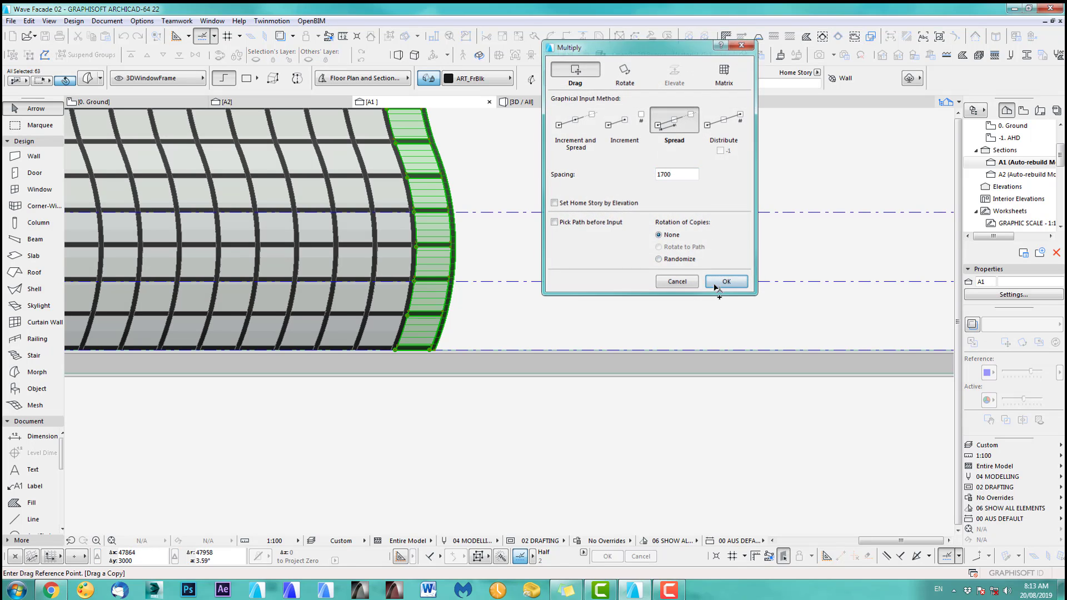
pyautogui.click(726, 282)
pyautogui.scroll(-4, 422, 261)
pyautogui.click(430, 278)
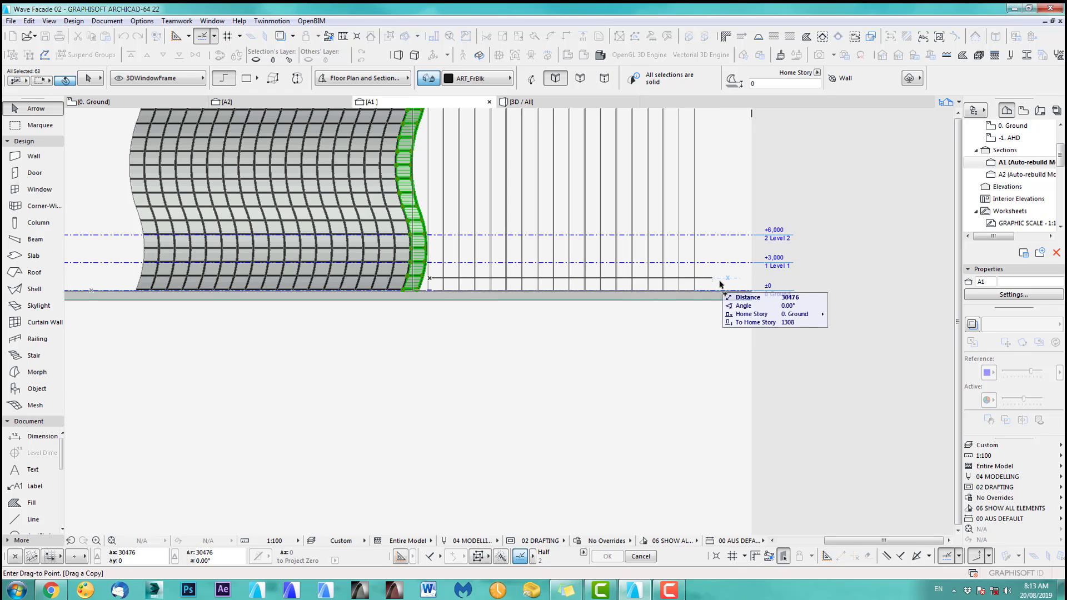
pyautogui.click(684, 280)
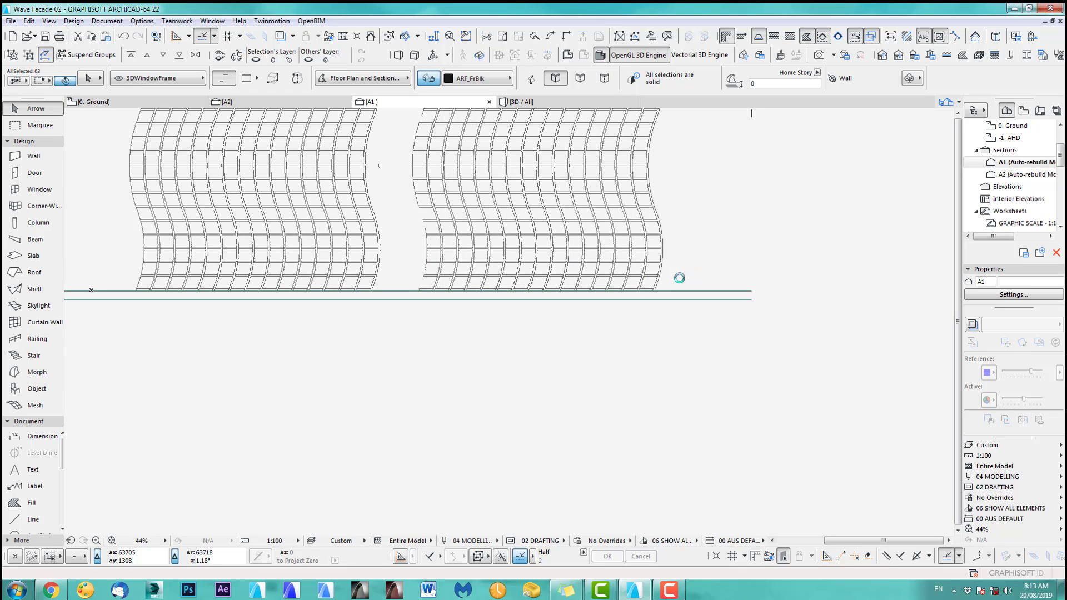
pyautogui.click(622, 416)
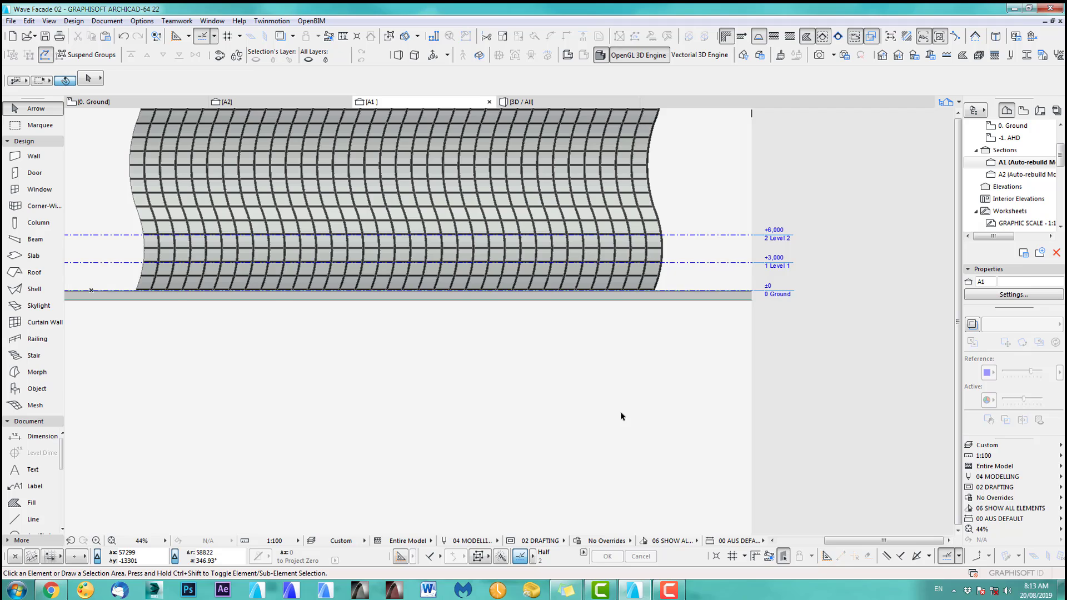
# Return to the Ground floor plan and measure a distance along the extended facade's length, just below the slab edge
pyautogui.press('F2')
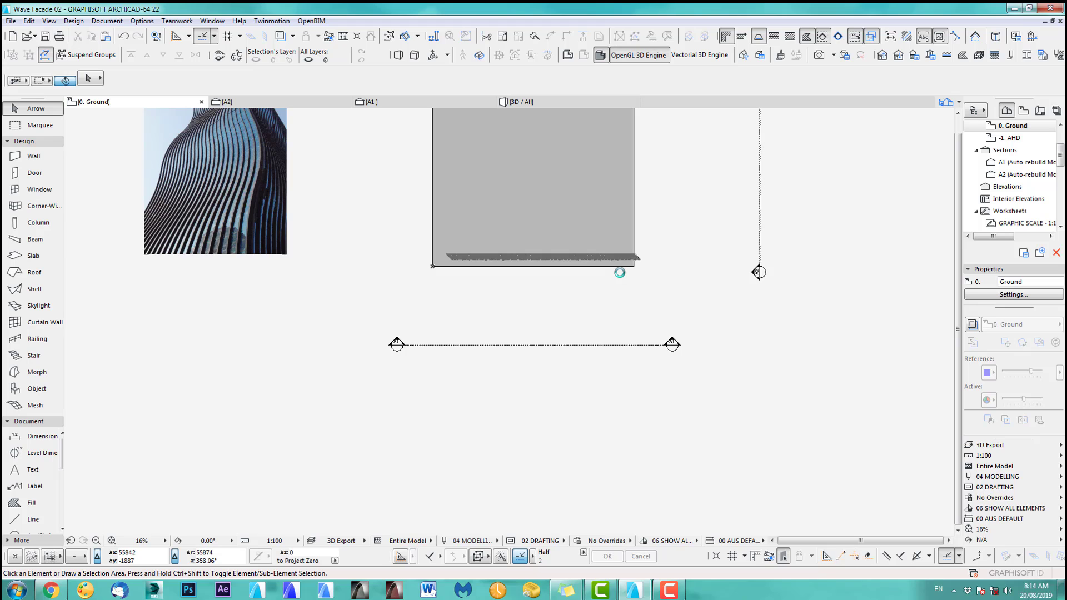
pyautogui.scroll(4, 621, 275)
pyautogui.moveTo(622, 274); pyautogui.dragTo(716, 372, button='middle')
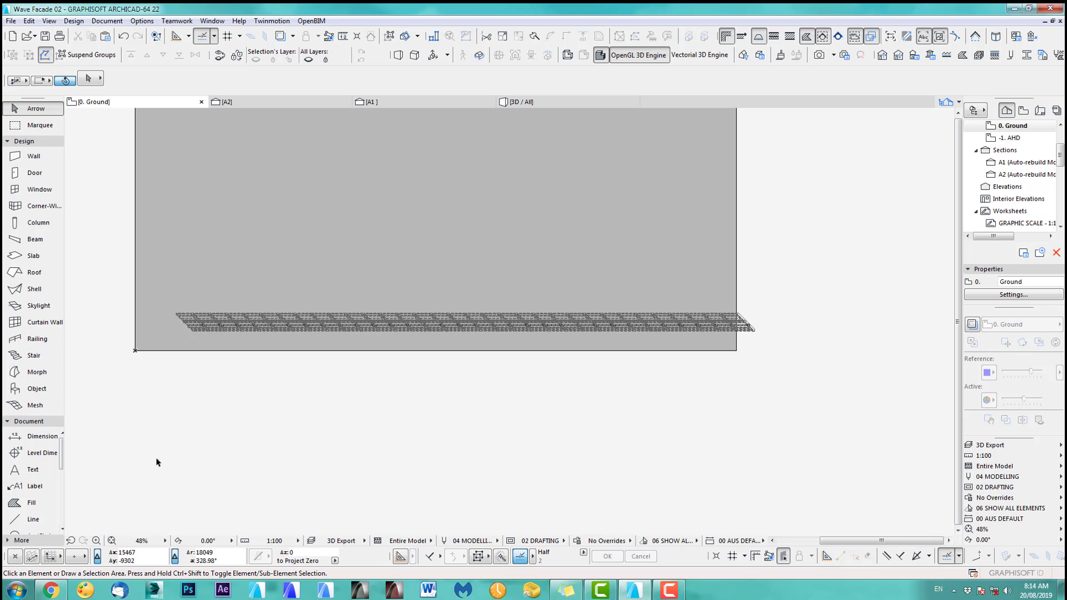
pyautogui.click(33, 520)
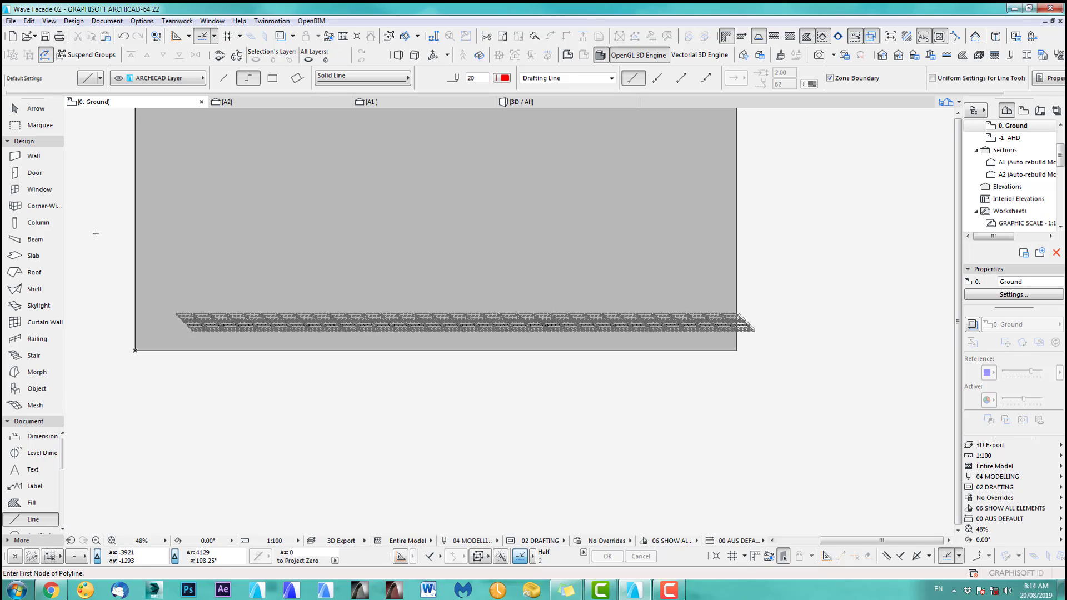
pyautogui.press('m')
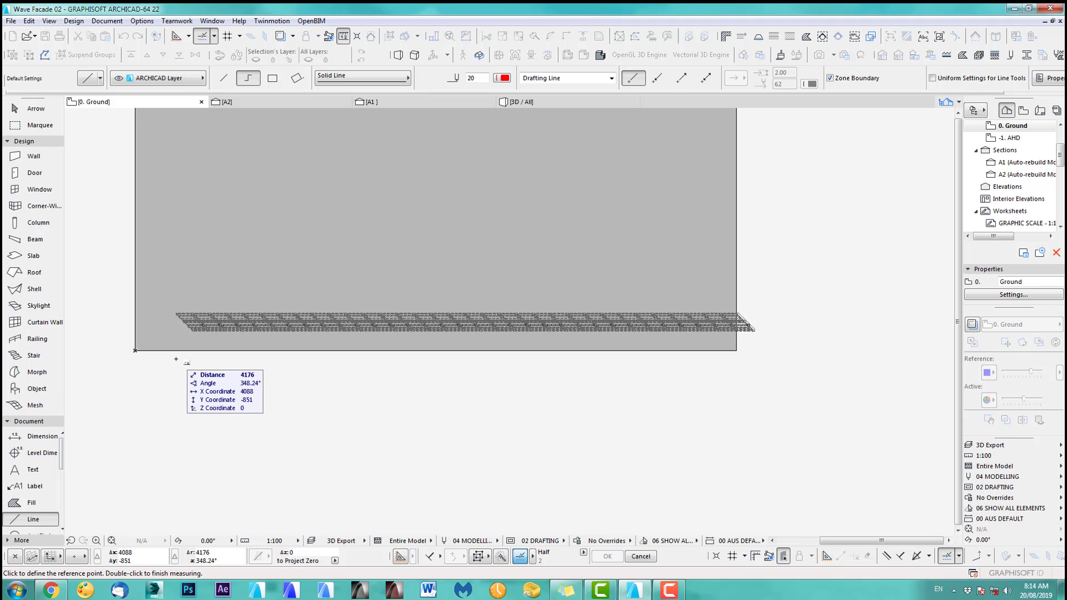
pyautogui.click(175, 364)
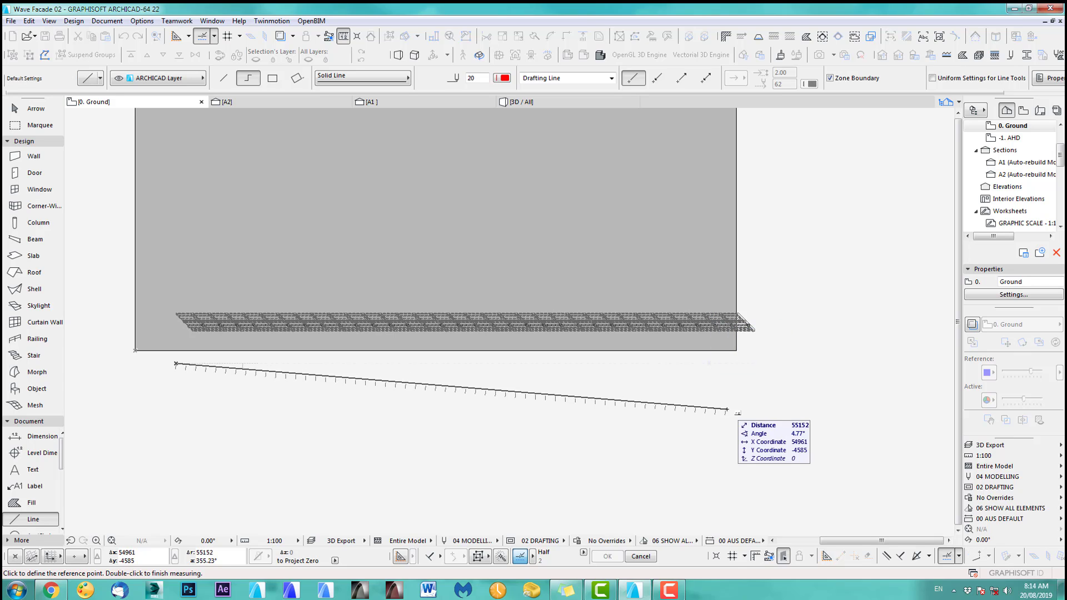
pyautogui.press('Escape')
# Delete the last three bays at the right end of the facade so that it ends within the slab
pyautogui.press('shift')
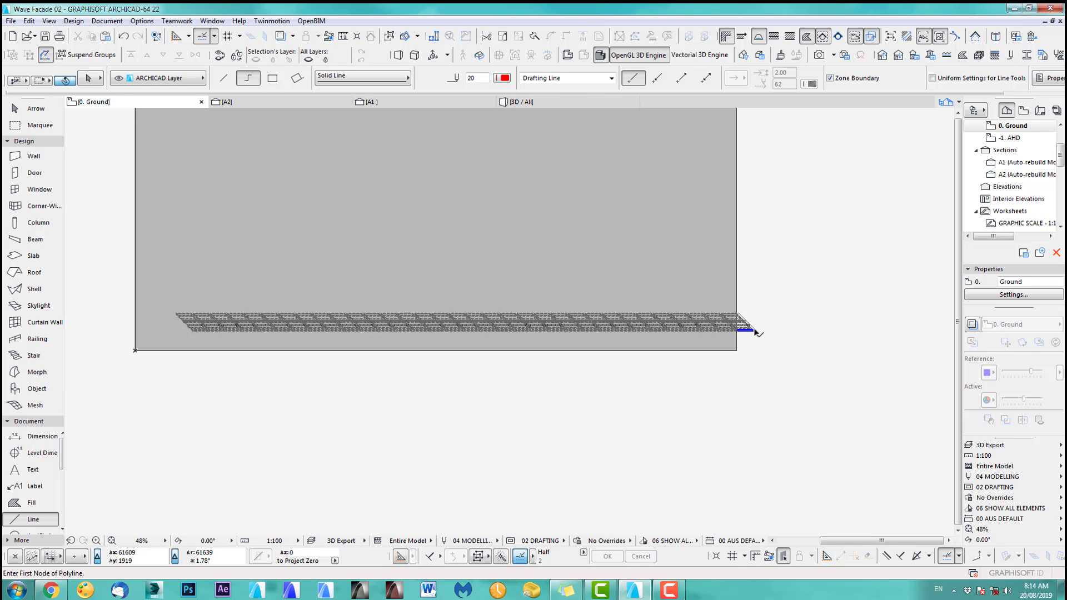
pyautogui.keyDown('shift'); pyautogui.click(750, 328); pyautogui.keyUp('shift')
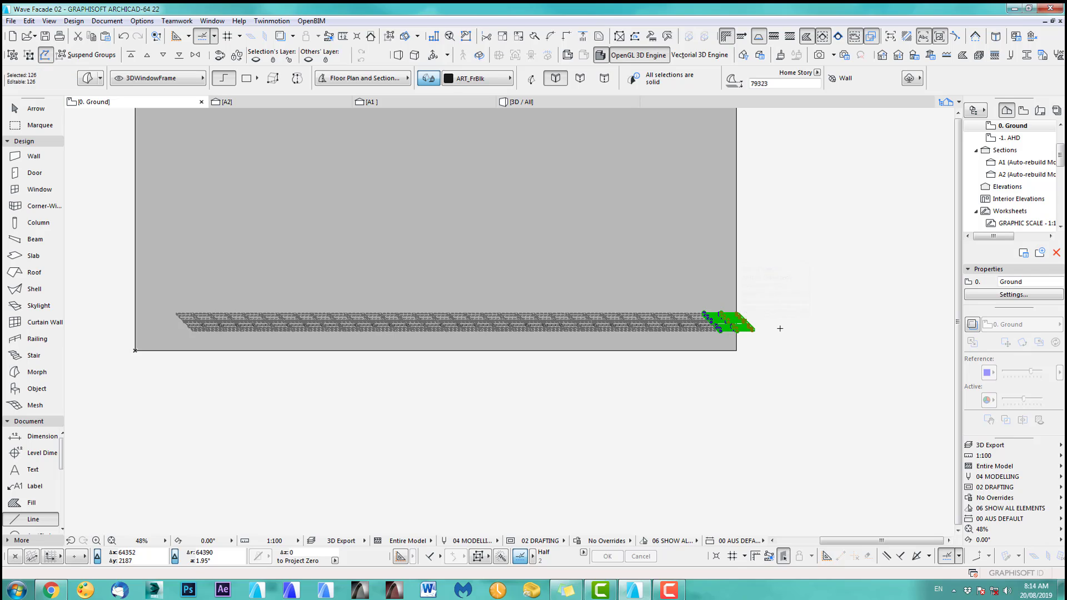
pyautogui.press('Escape')
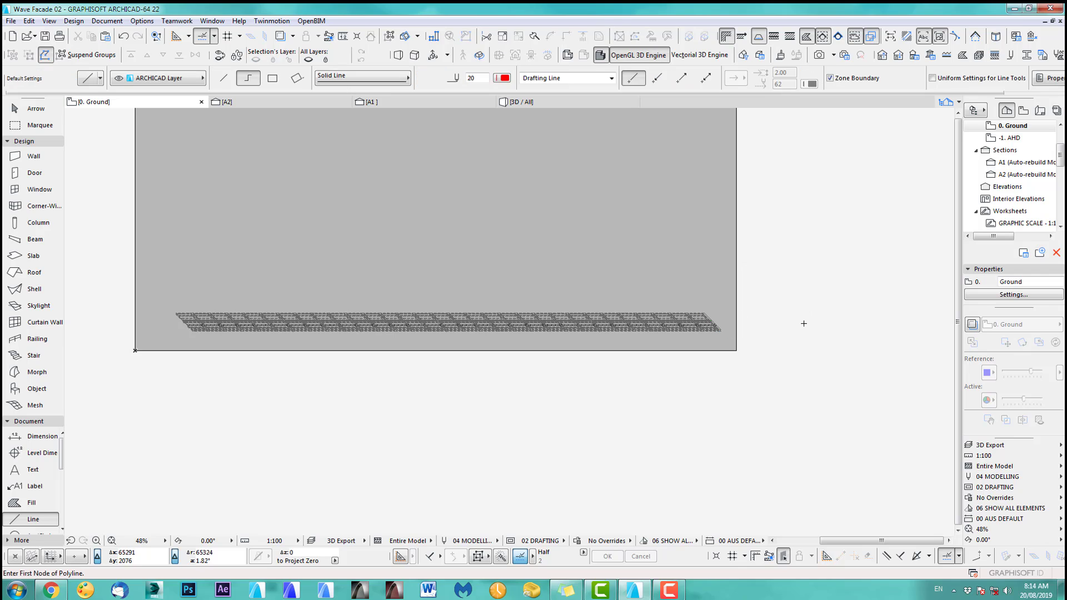
pyautogui.keyDown('shift'); pyautogui.click(728, 332); pyautogui.keyUp('shift')
pyautogui.press('Delete')
# Select all the remaining facade bays on the Ground floor plan and exclude the slab from the selection
pyautogui.scroll(-5, 489, 439)
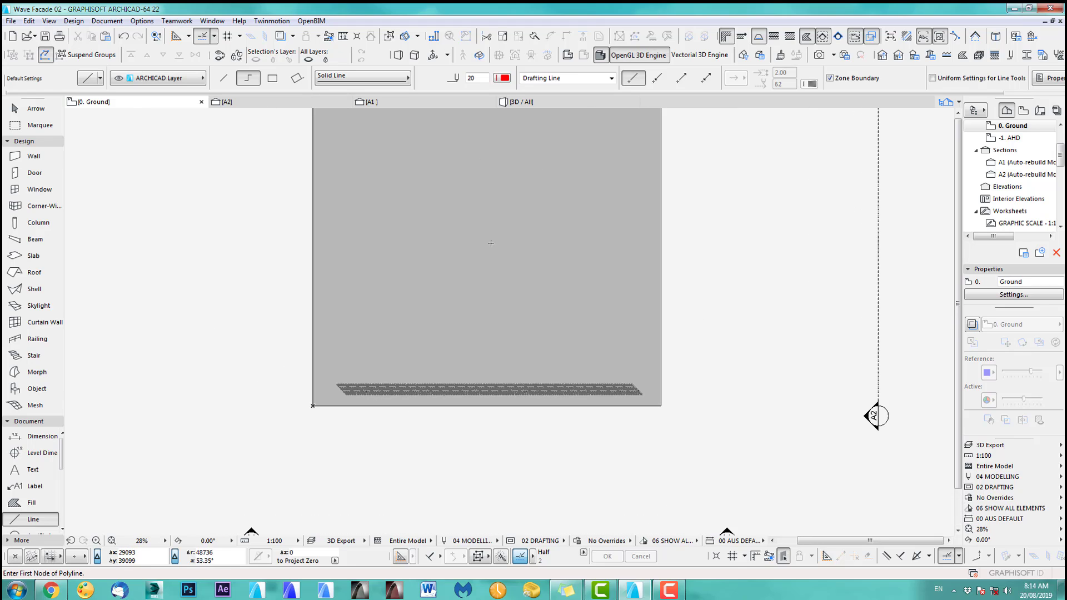
pyautogui.moveTo(569, 457); pyautogui.dragTo(557, 315, button='middle')
pyautogui.scroll(2, 566, 347)
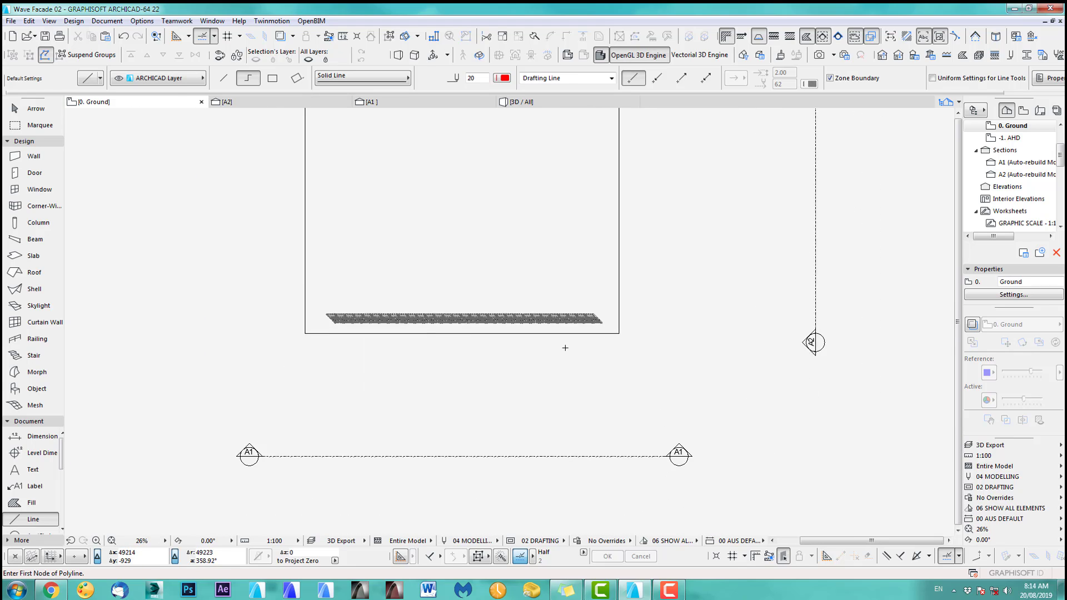
pyautogui.moveTo(567, 353); pyautogui.dragTo(584, 394, button='middle')
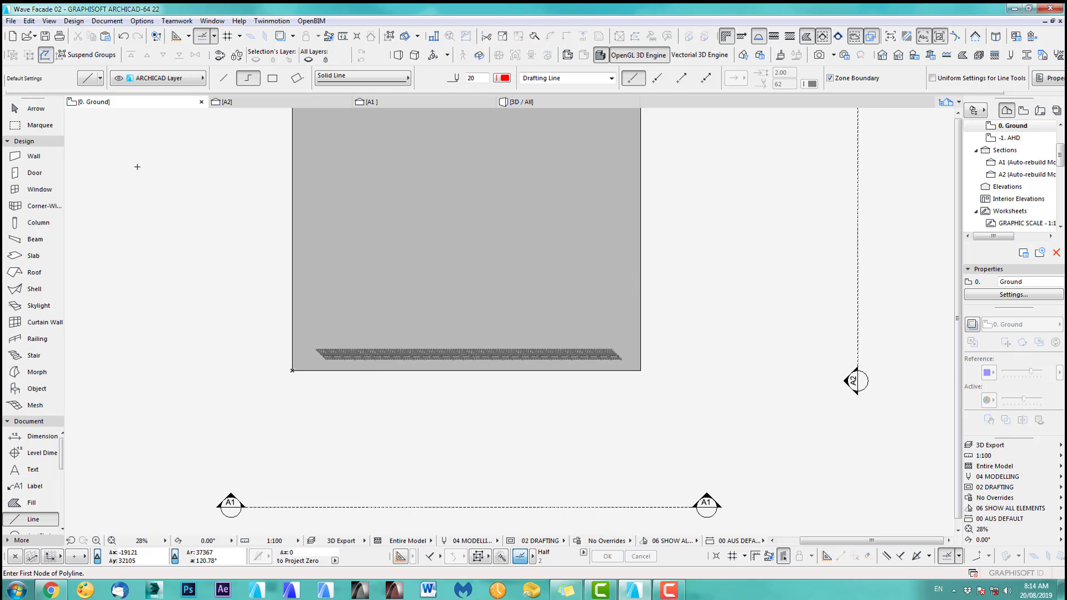
pyautogui.click(35, 108)
pyautogui.click(311, 385)
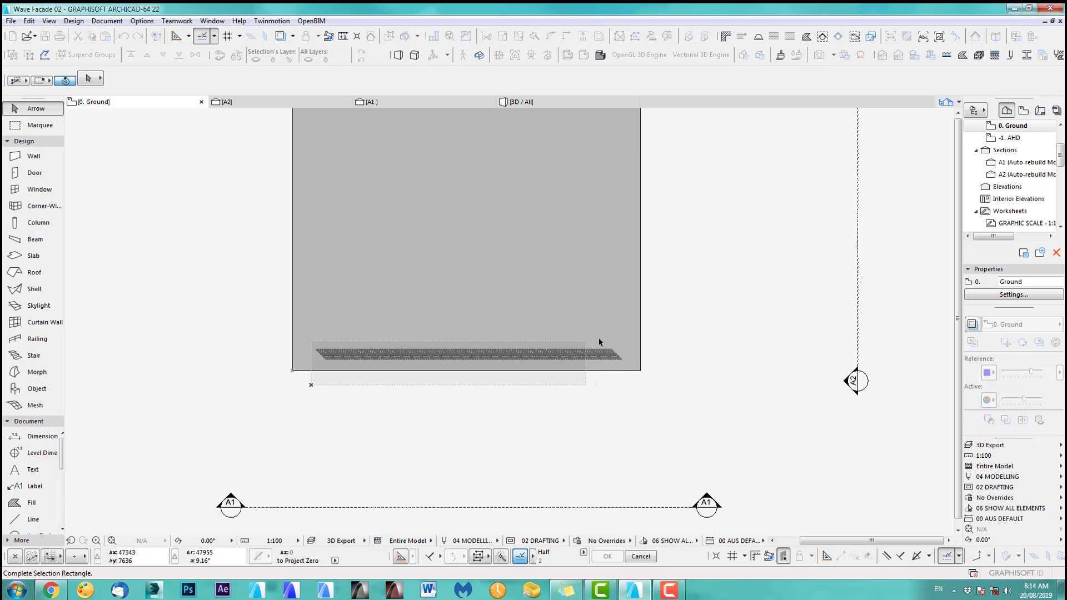
pyautogui.click(625, 353)
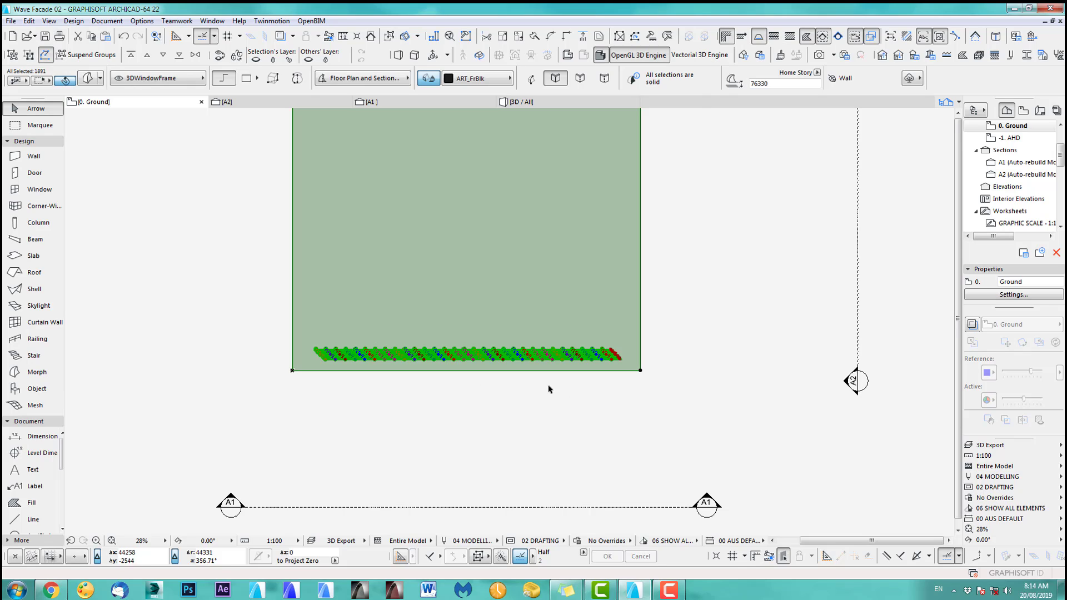
pyautogui.keyDown('shift'); pyautogui.click(651, 379); pyautogui.keyUp('shift')
pyautogui.keyDown('shift'); pyautogui.click(637, 362); pyautogui.keyUp('shift')
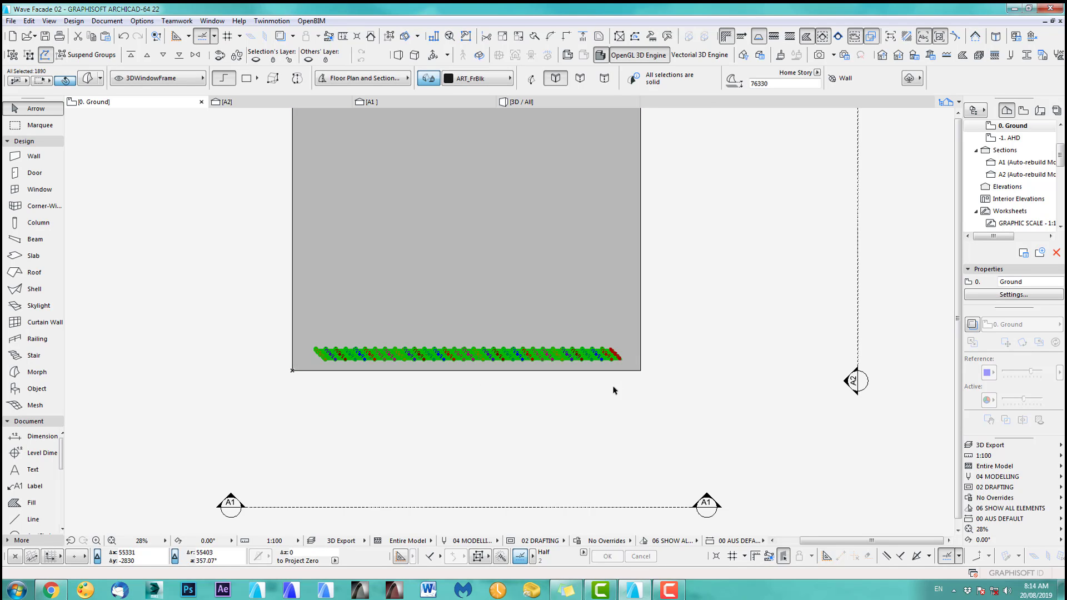
pyautogui.scroll(10, 318, 358)
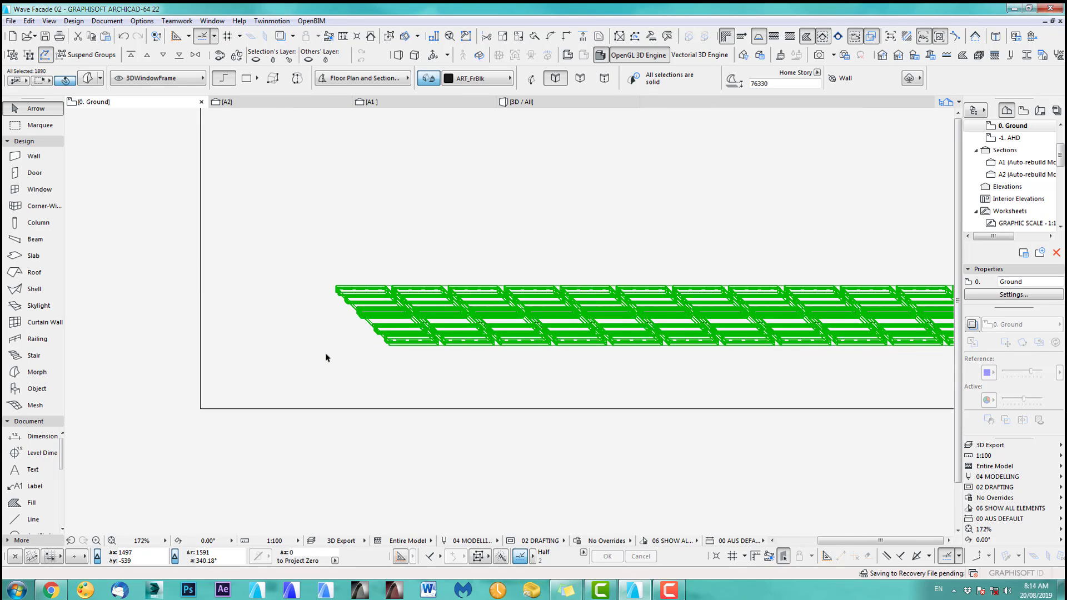
# Set the Floor Plan Display of the selected facade morphs to Cut Only
pyautogui.scroll(2, 412, 298)
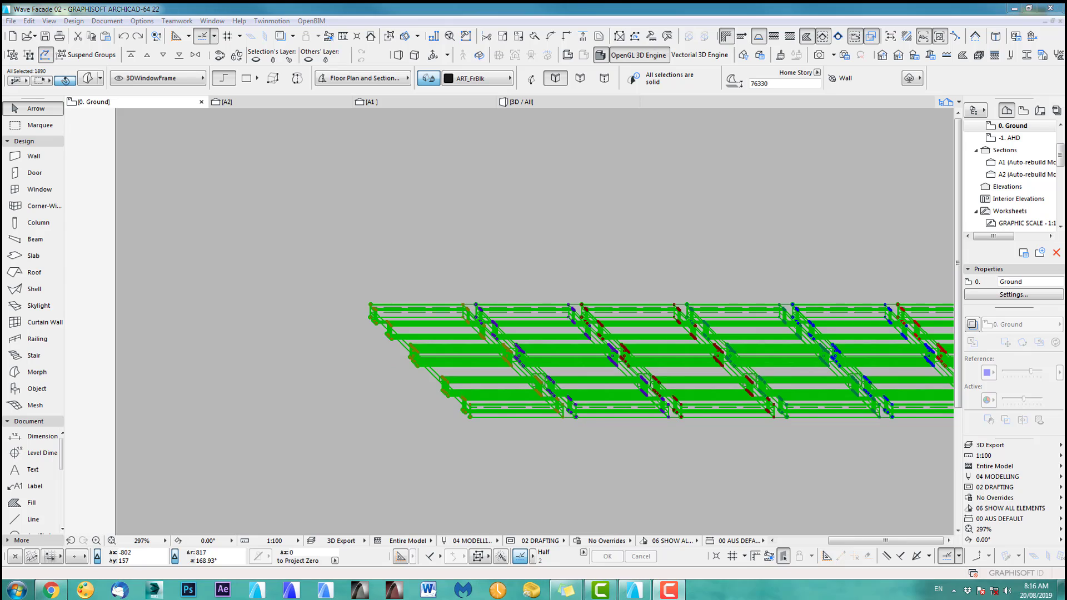
pyautogui.click(535, 379)
pyautogui.moveTo(721, 381); pyautogui.dragTo(569, 381, button='middle')
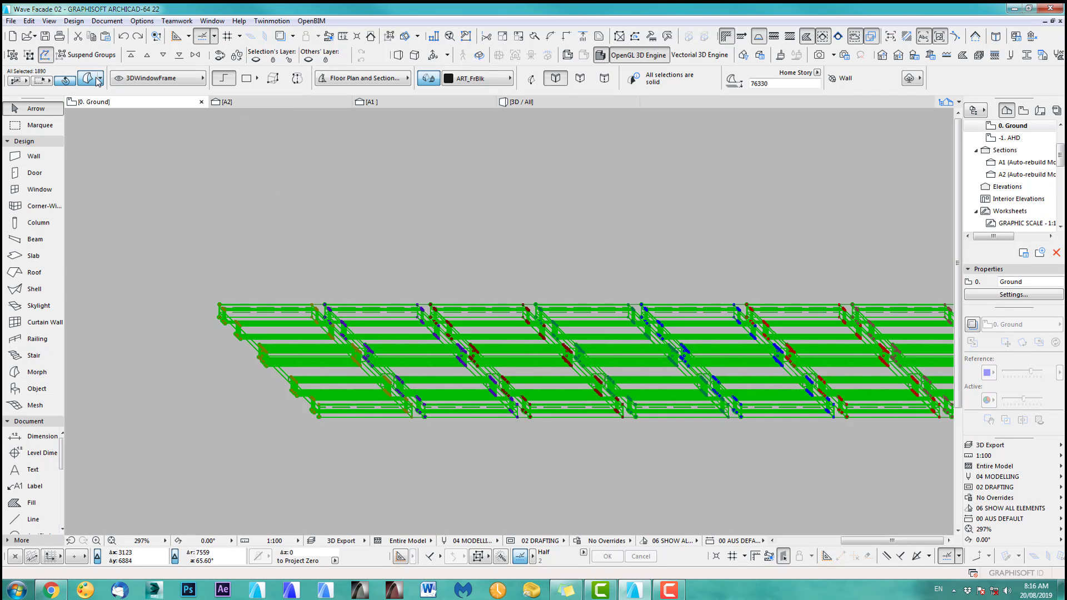
pyautogui.click(98, 81)
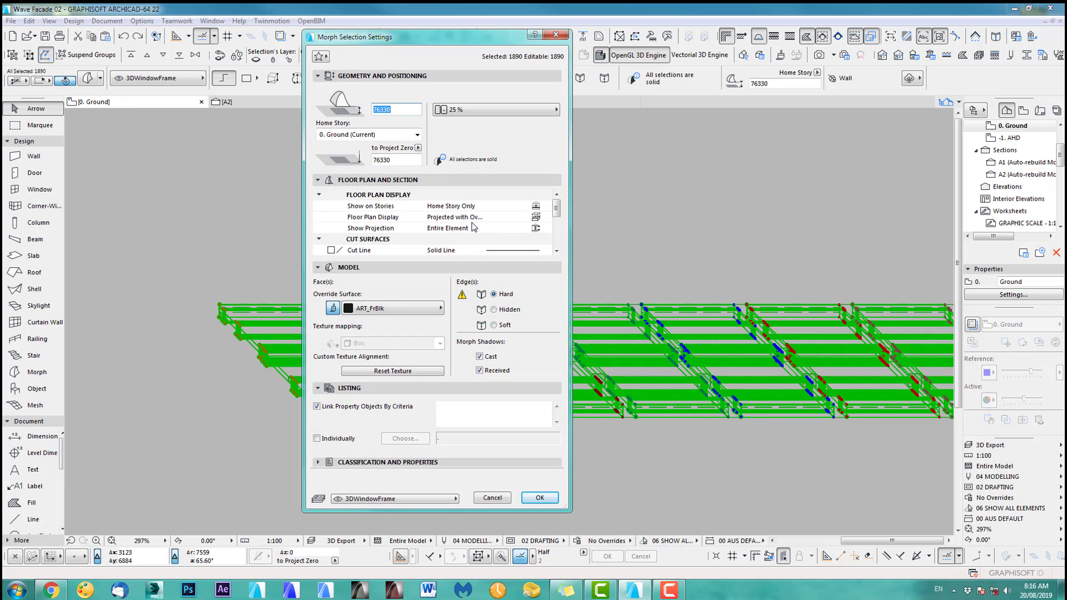
pyautogui.click(534, 216)
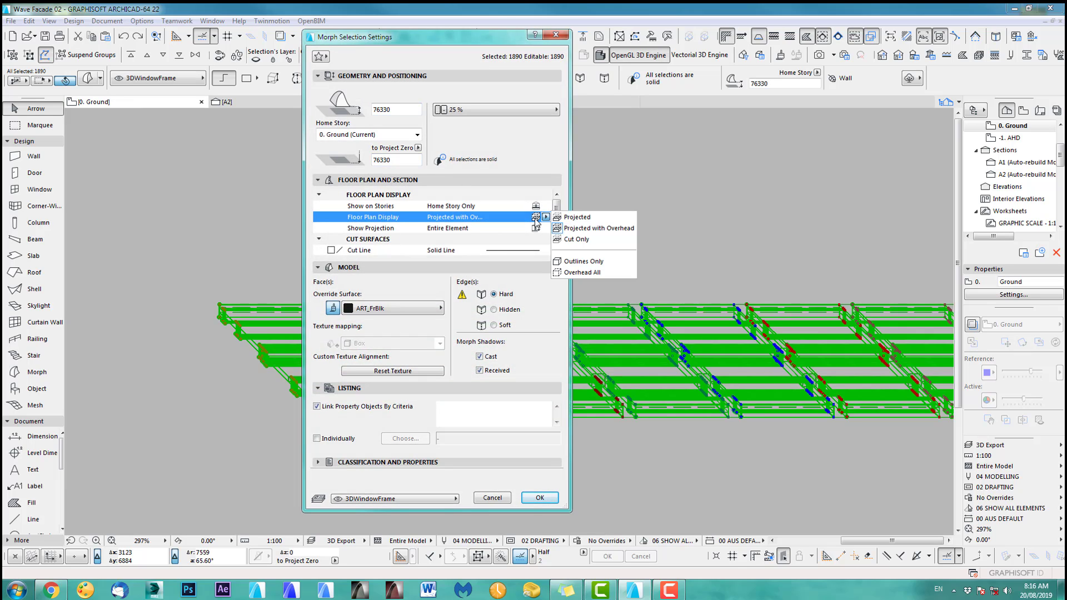
pyautogui.click(577, 239)
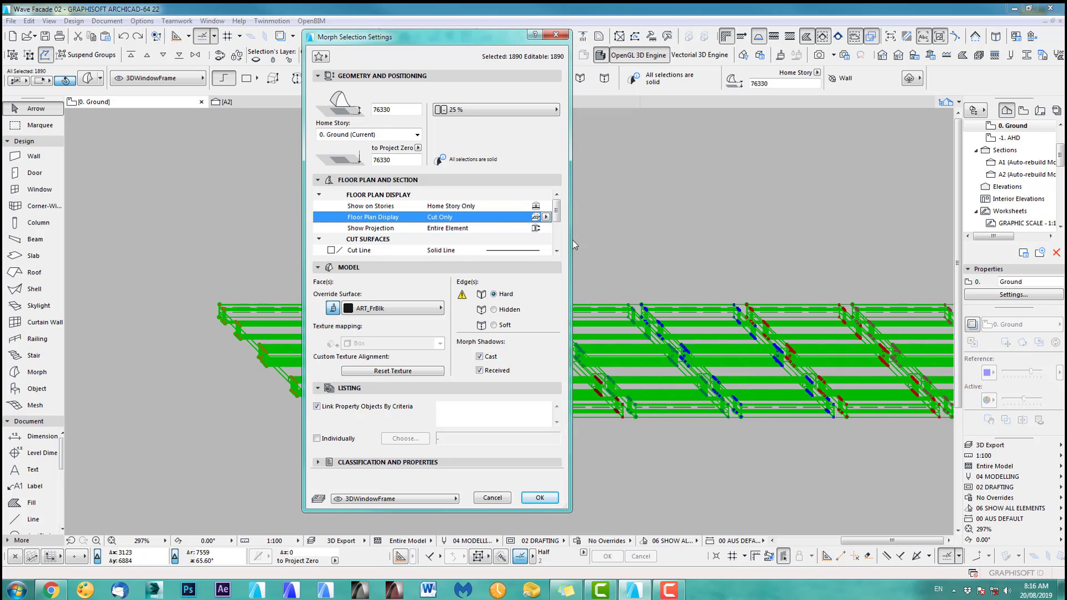
pyautogui.click(548, 503)
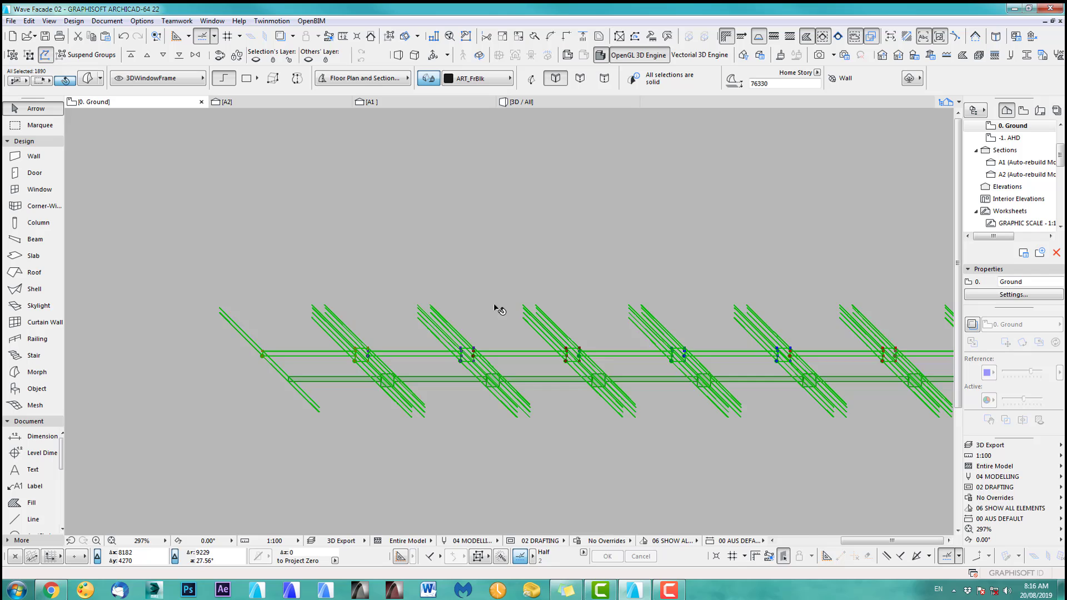
# Drag a copy of the selected facade along its length so that the copy starts near the slab's right edge
pyautogui.scroll(-3, 683, 388)
pyautogui.scroll(-2, 683, 387)
pyautogui.moveTo(683, 387); pyautogui.dragTo(359, 375, button='middle')
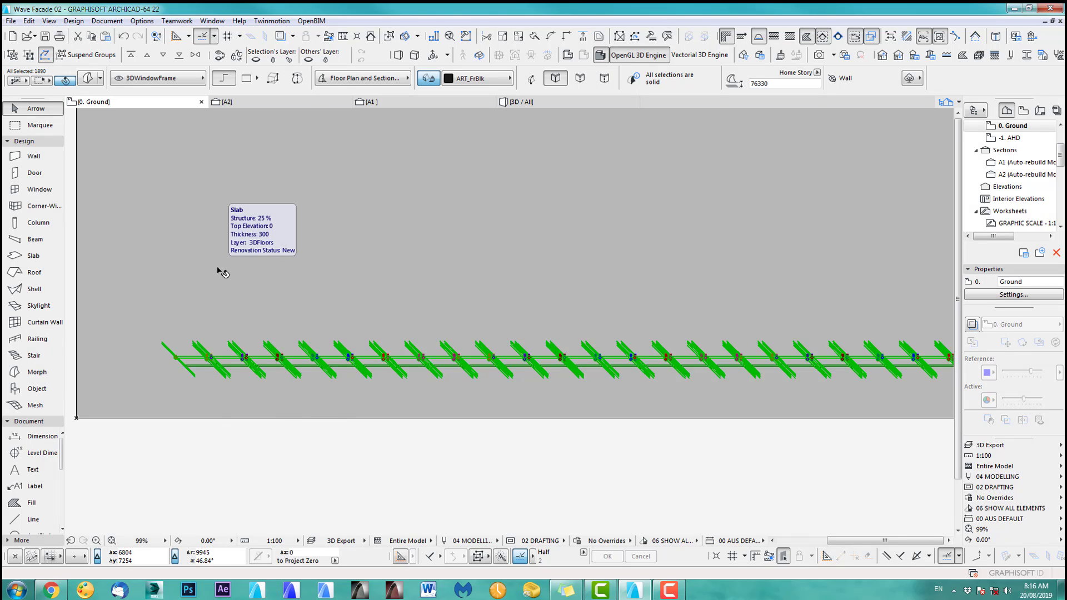
pyautogui.hotkey('ctrl', 'alt', 'd')
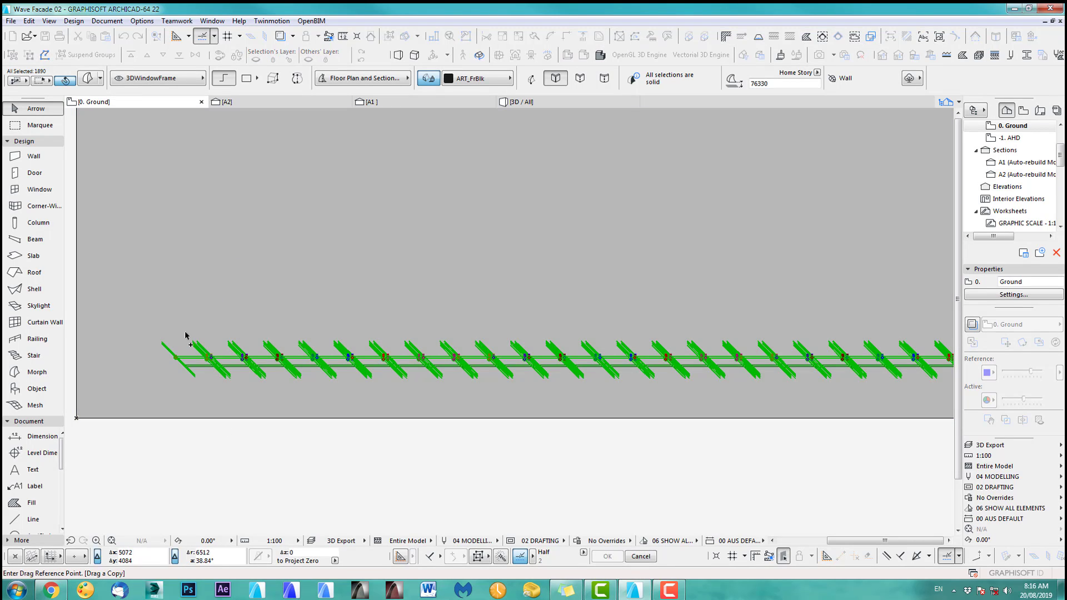
pyautogui.click(179, 335)
pyautogui.moveTo(767, 252); pyautogui.dragTo(220, 255, button='middle')
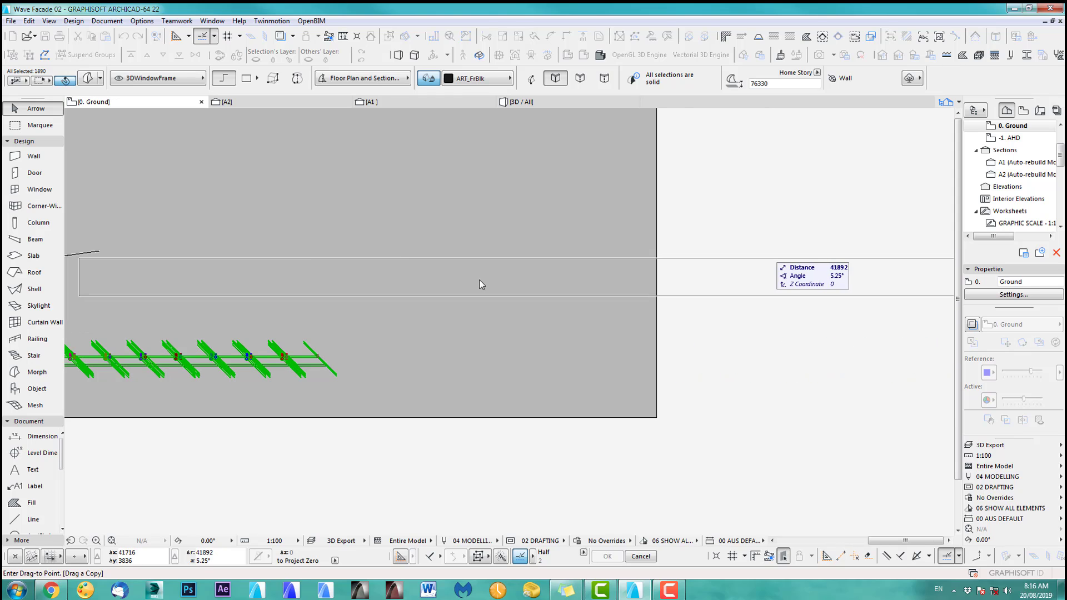
pyautogui.click(595, 279)
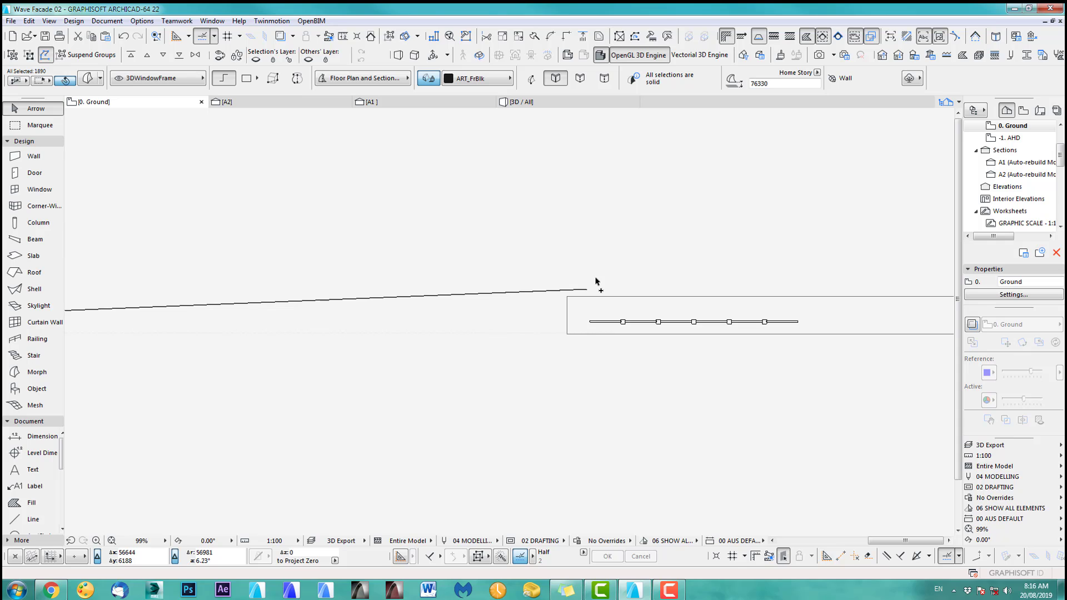
# Rotate the copied facade 90° to run along the slab's right edge, clear the selection and check the facade corner in 3D
pyautogui.scroll(8, 596, 281)
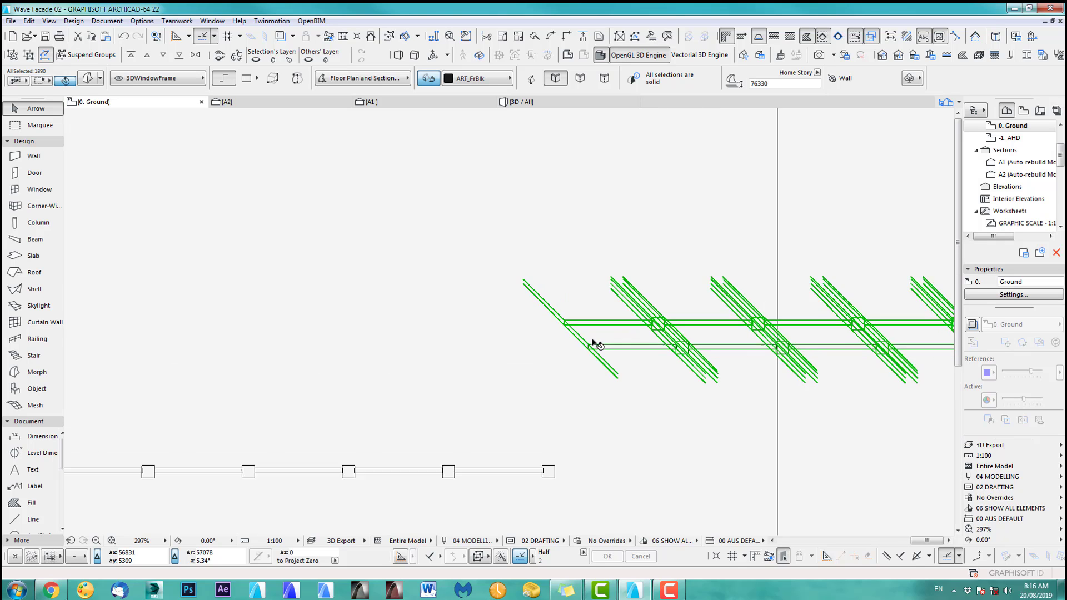
pyautogui.scroll(-2, 581, 322)
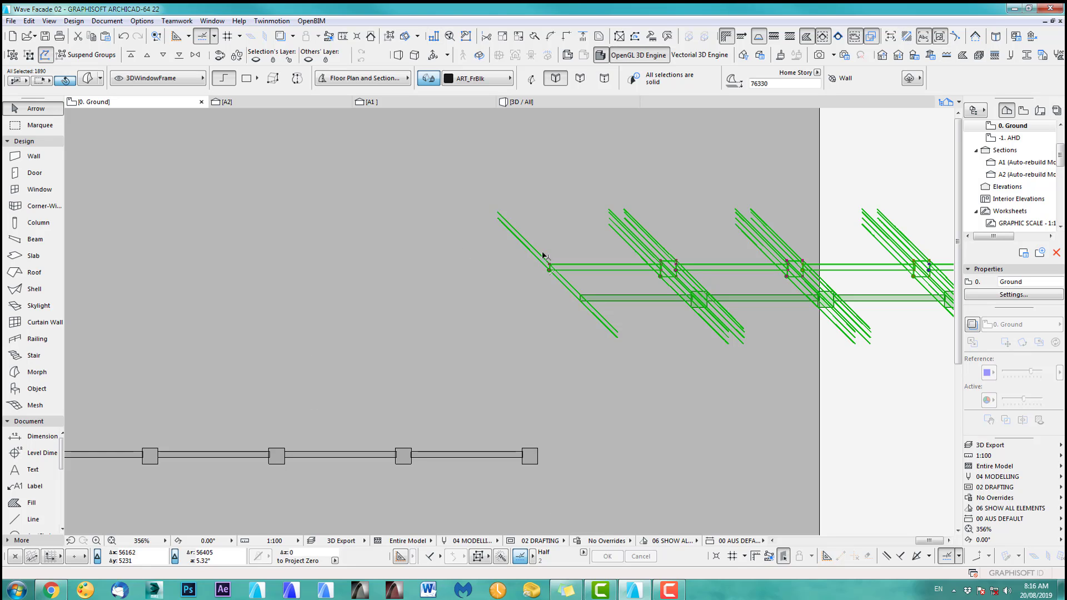
pyautogui.moveTo(554, 300); pyautogui.dragTo(558, 353, button='middle')
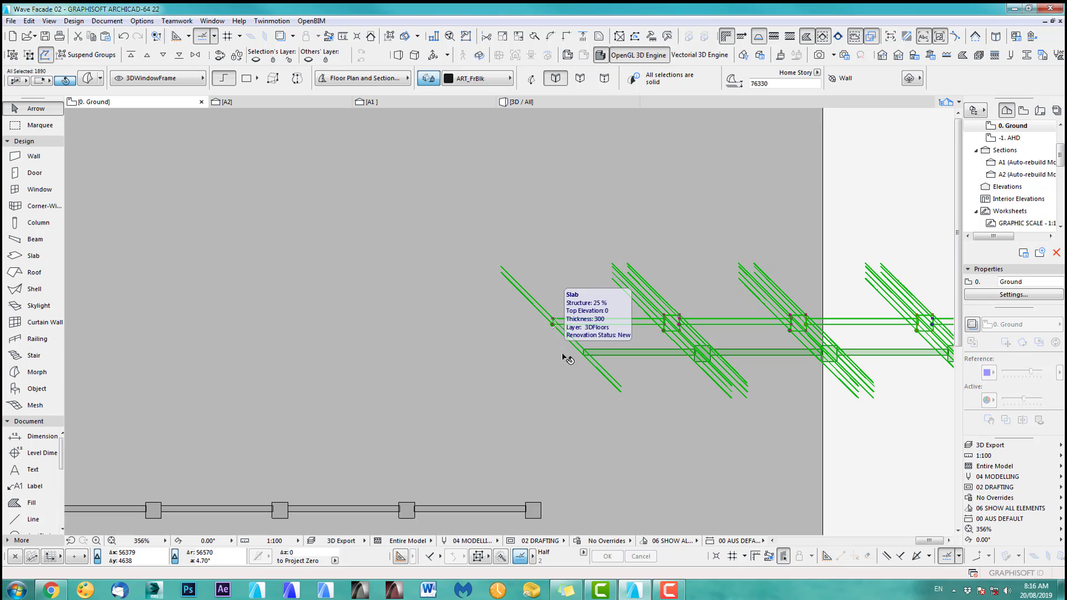
pyautogui.hotkey('ctrl', 'e')
pyautogui.click(540, 344)
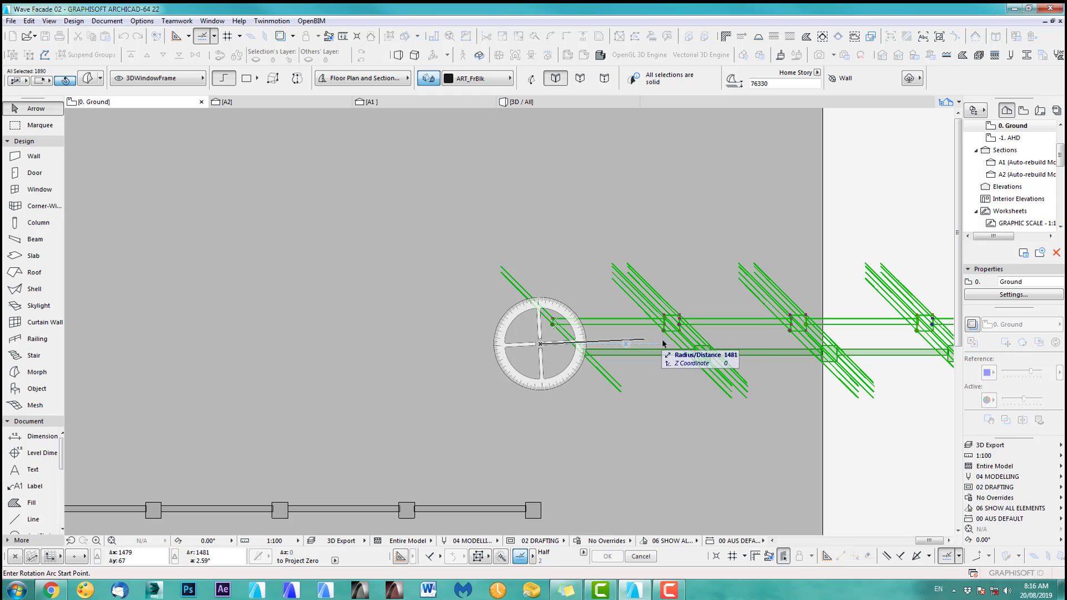
pyautogui.click(668, 344)
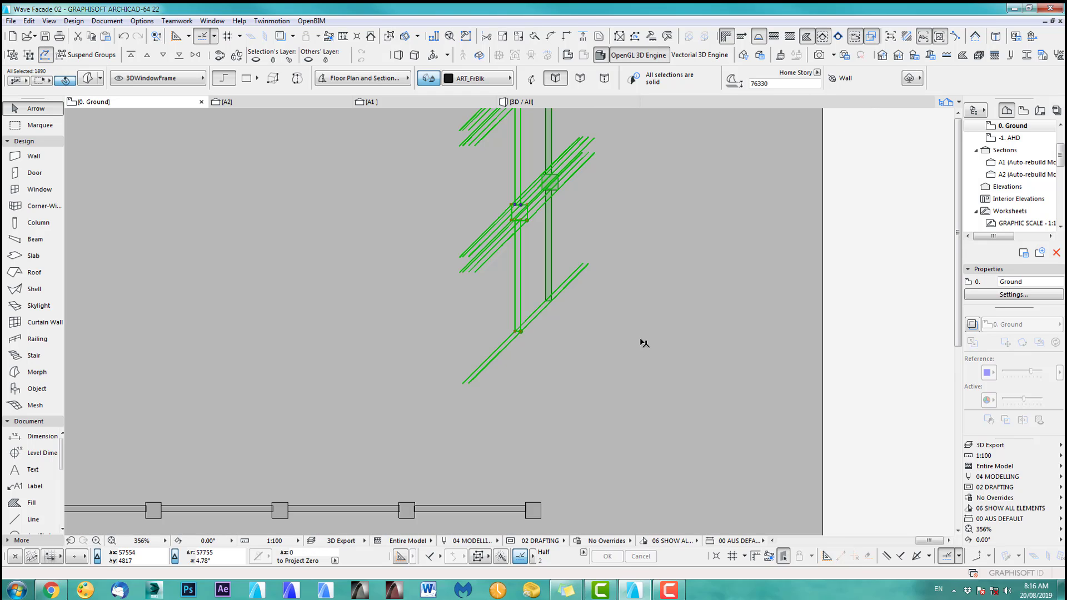
pyautogui.scroll(-10, 588, 376)
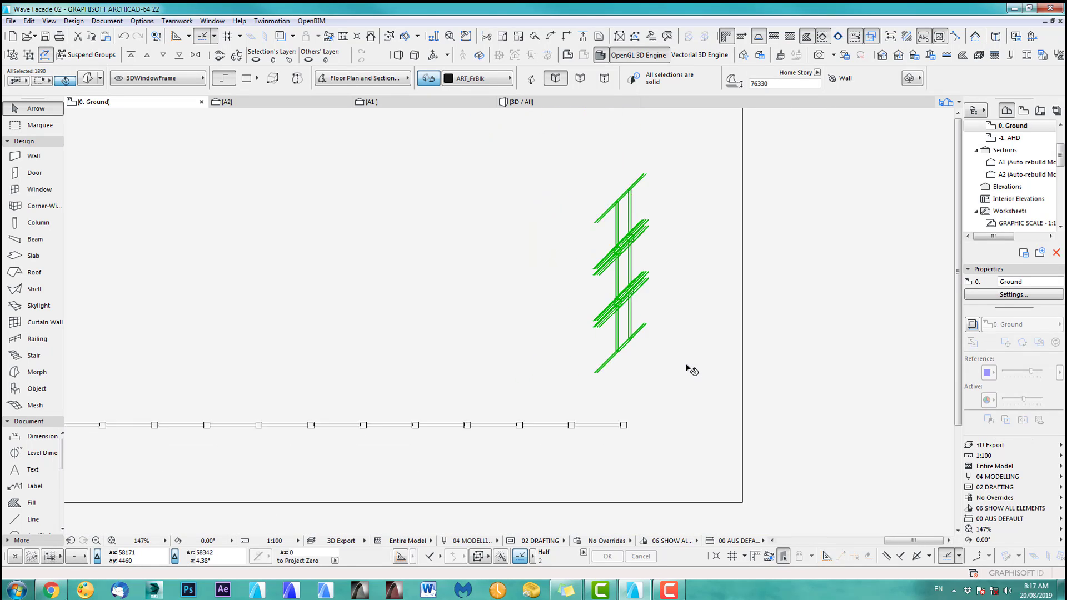
pyautogui.scroll(-1, 629, 391)
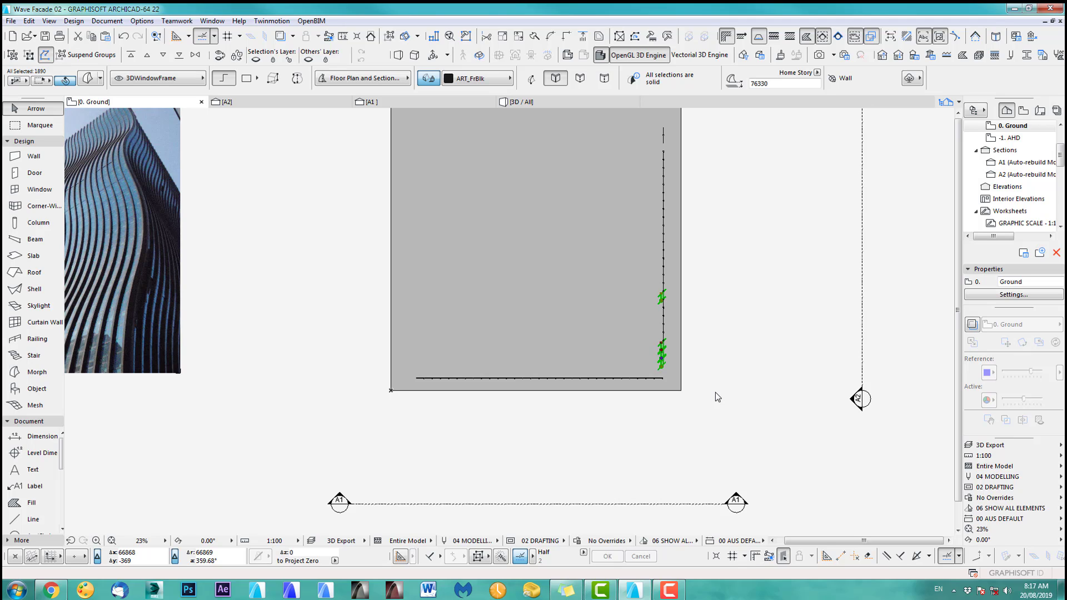
pyautogui.press('Escape')
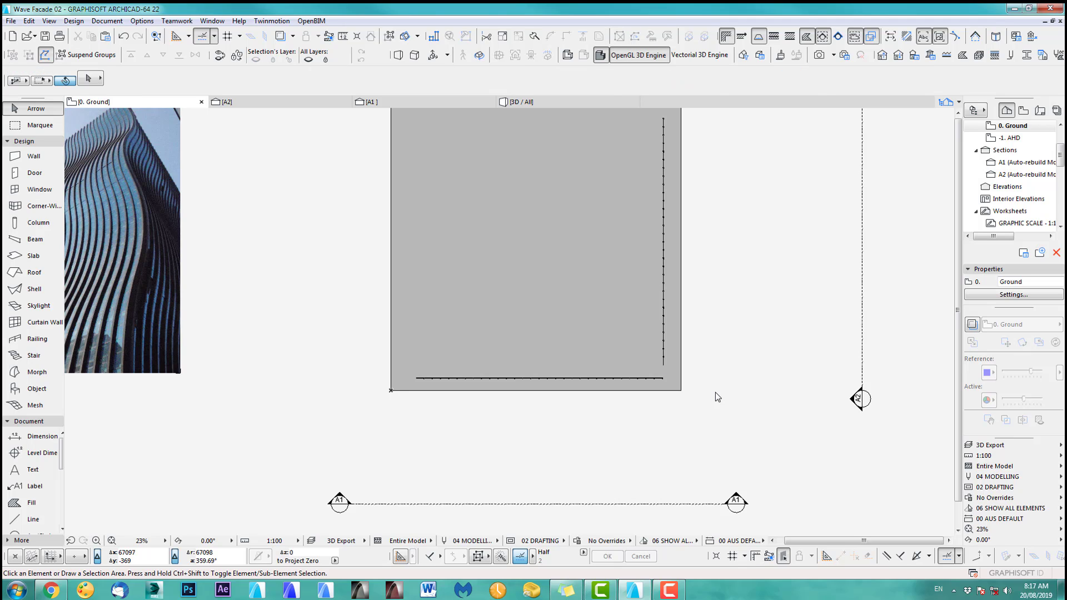
pyautogui.press('F3')
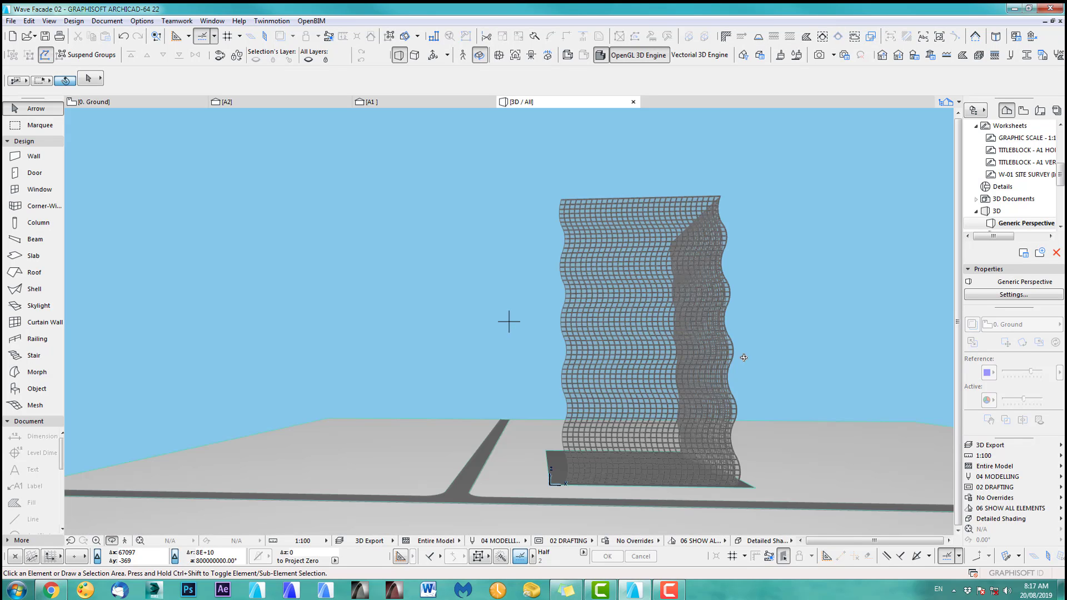
pyautogui.moveTo(743, 357)
pyautogui.keyDown('shift'); pyautogui.mouseDown(button='middle')
pyautogui.moveTo(552, 367)
pyautogui.moveTo(460, 395)
pyautogui.moveTo(214, 400)
pyautogui.moveTo(400, 404)
pyautogui.moveTo(386, 348)
pyautogui.moveTo(375, 365)
pyautogui.mouseUp(button='middle'); pyautogui.keyUp('shift')
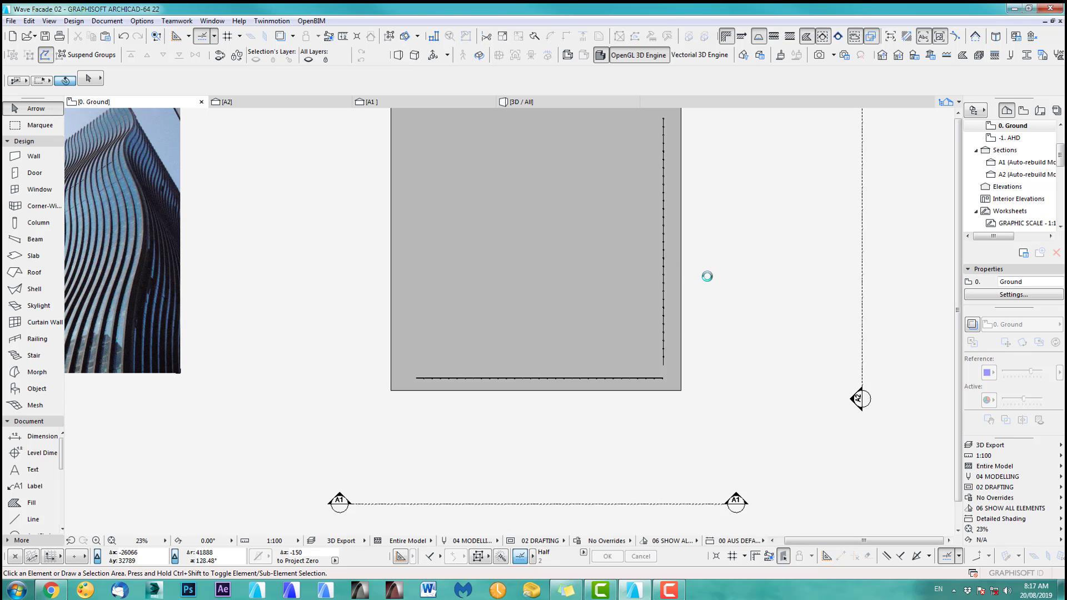
# Select the vertical facade on the Ground floor plan without the slab and rotate it 180° about a point near its middle
pyautogui.moveTo(718, 291); pyautogui.dragTo(646, 359, button='middle')
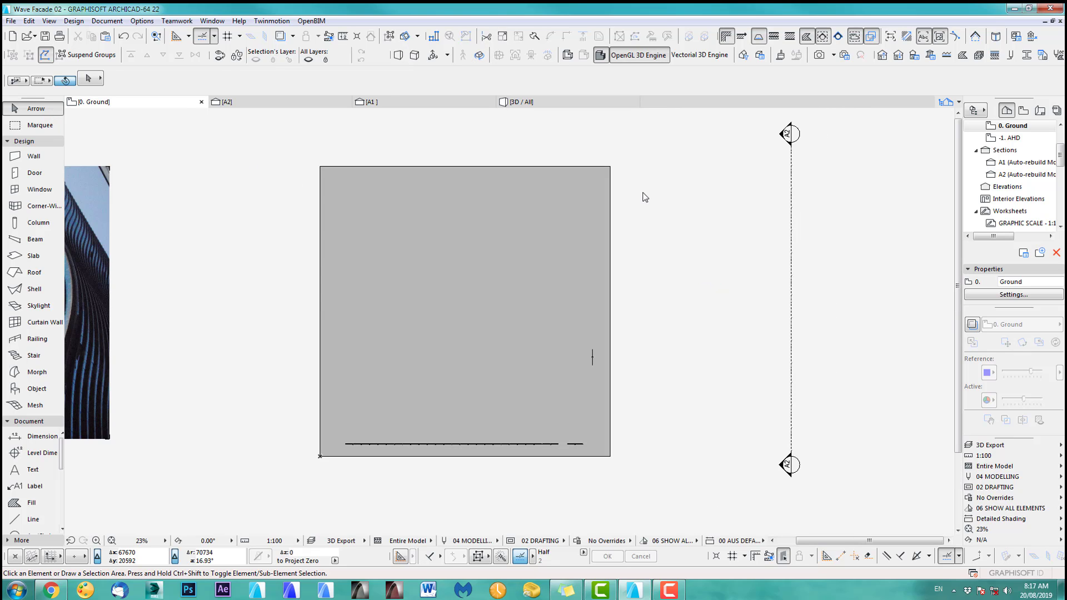
pyautogui.click(579, 149)
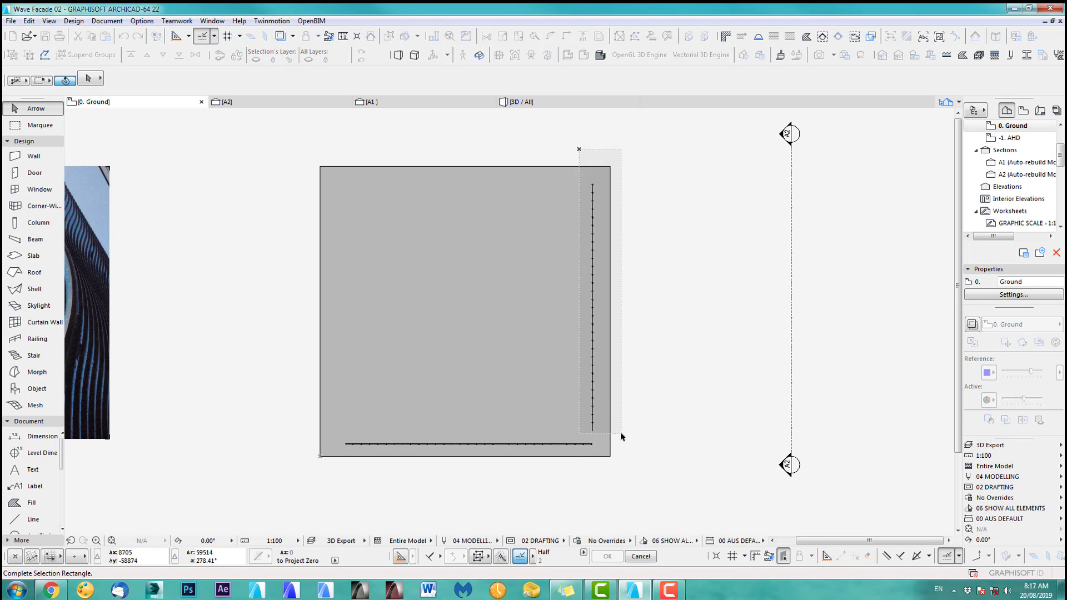
pyautogui.click(620, 431)
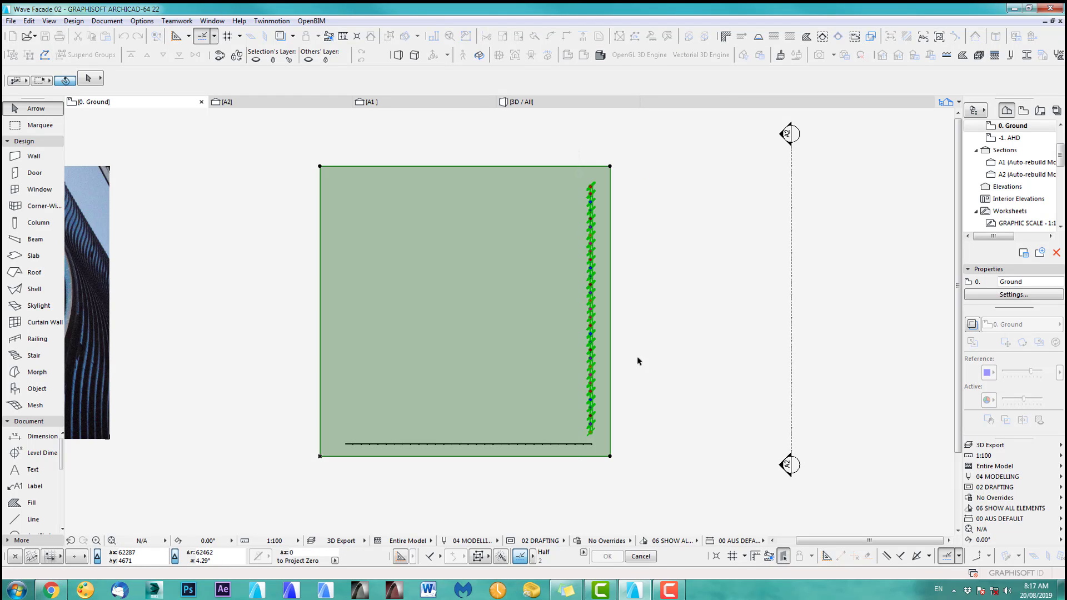
pyautogui.keyDown('shift'); pyautogui.click(610, 166); pyautogui.keyUp('shift')
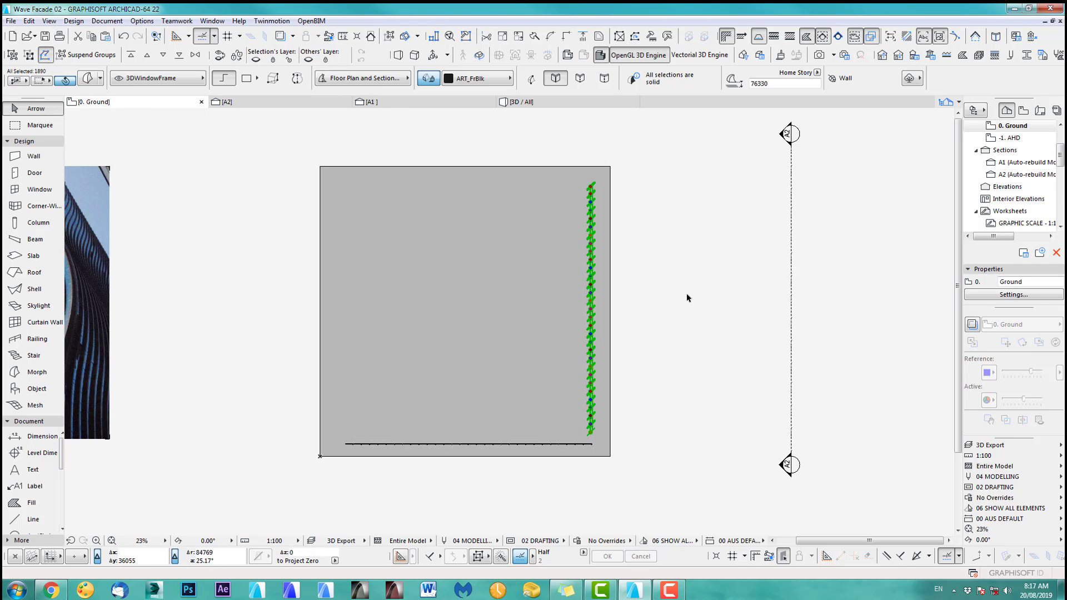
pyautogui.hotkey('ctrl', 'e')
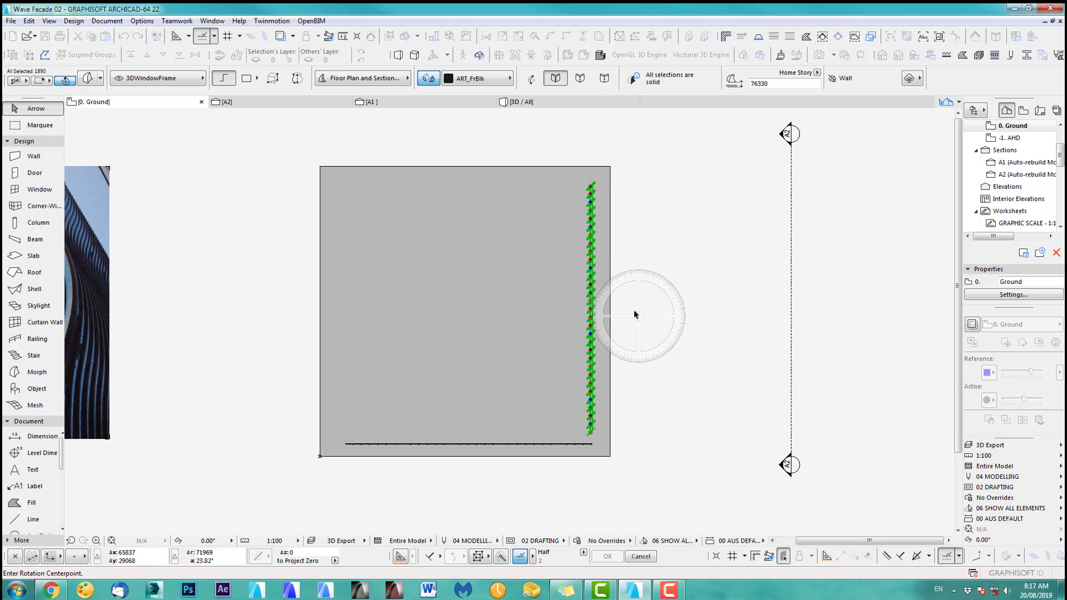
pyautogui.click(590, 310)
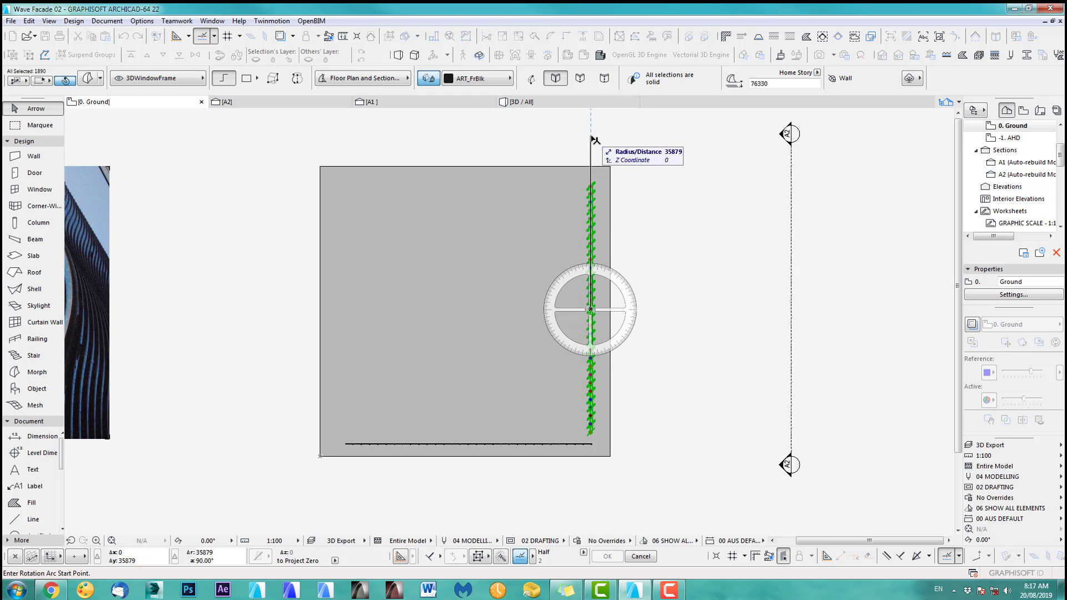
pyautogui.click(590, 136)
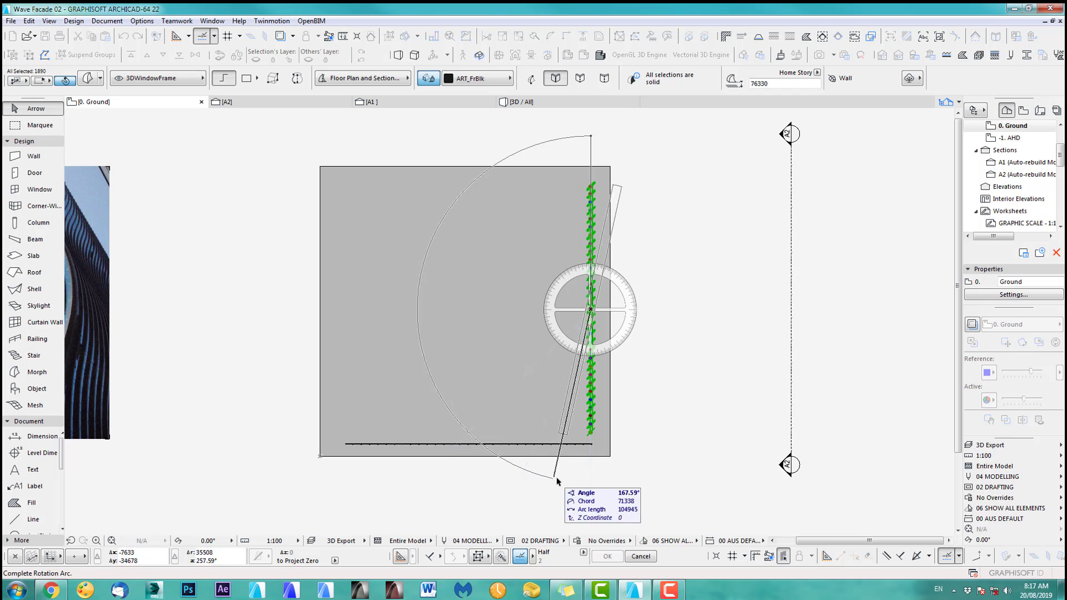
pyautogui.click(589, 488)
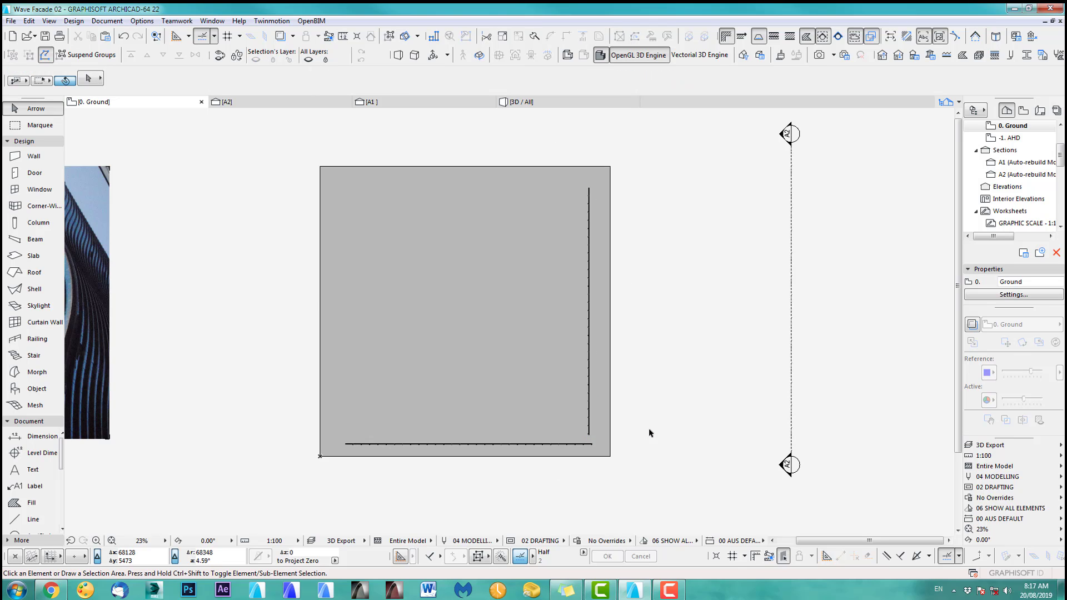
# Examine the corner between the two facades in the 3D view and in section A2
pyautogui.press('F3')
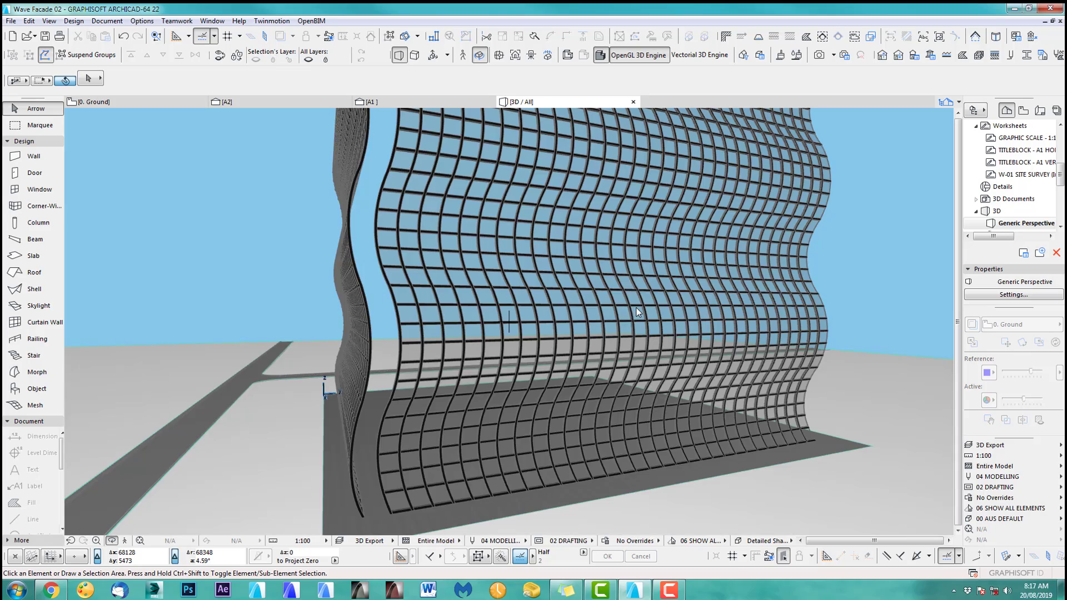
pyautogui.scroll(6, 431, 376)
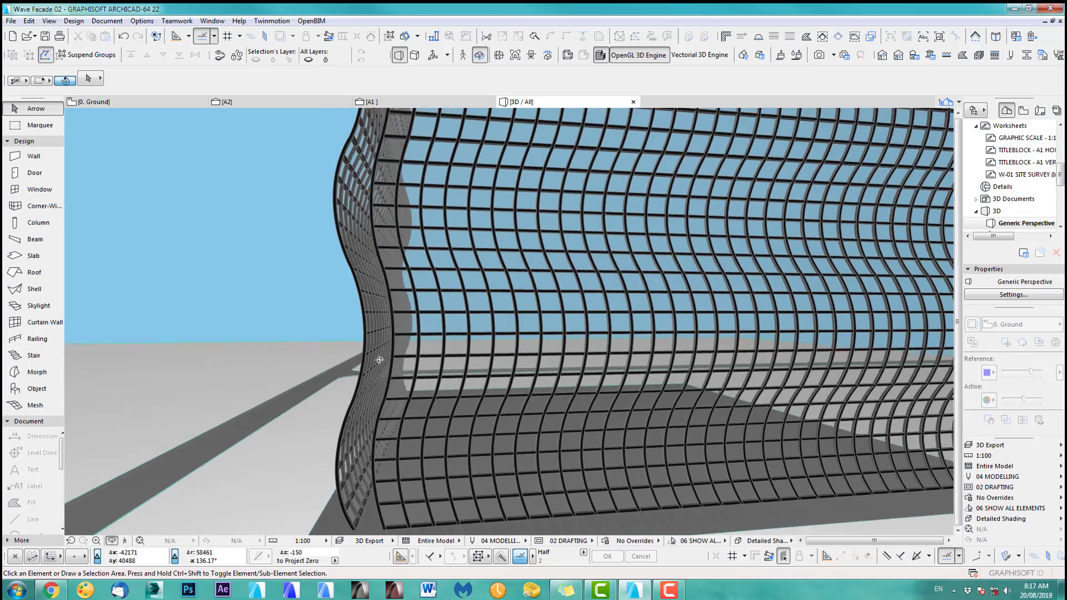
pyautogui.scroll(-4, 436, 405)
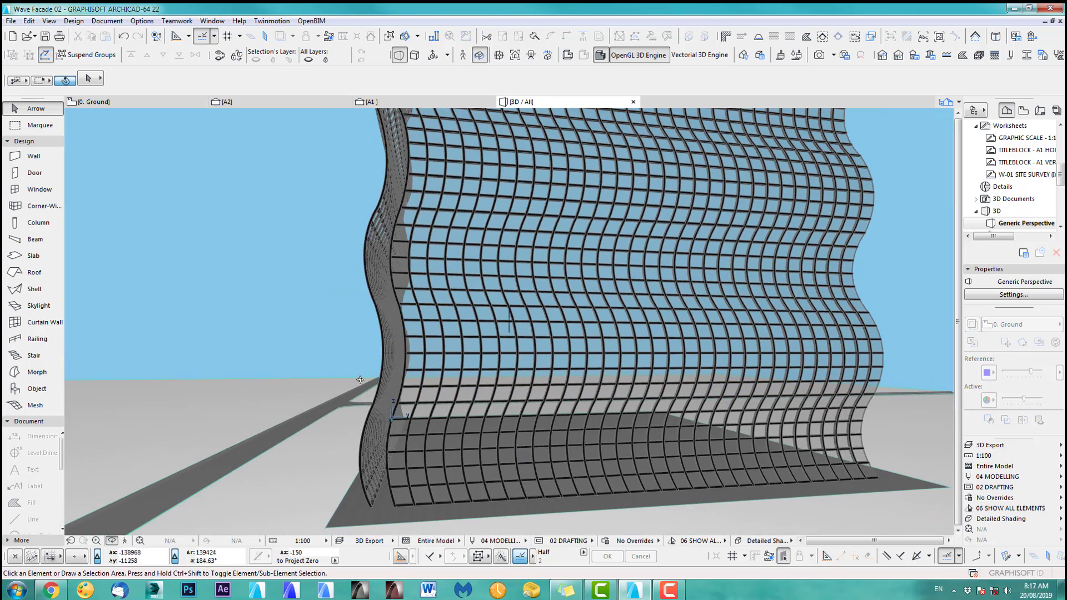
pyautogui.click(248, 103)
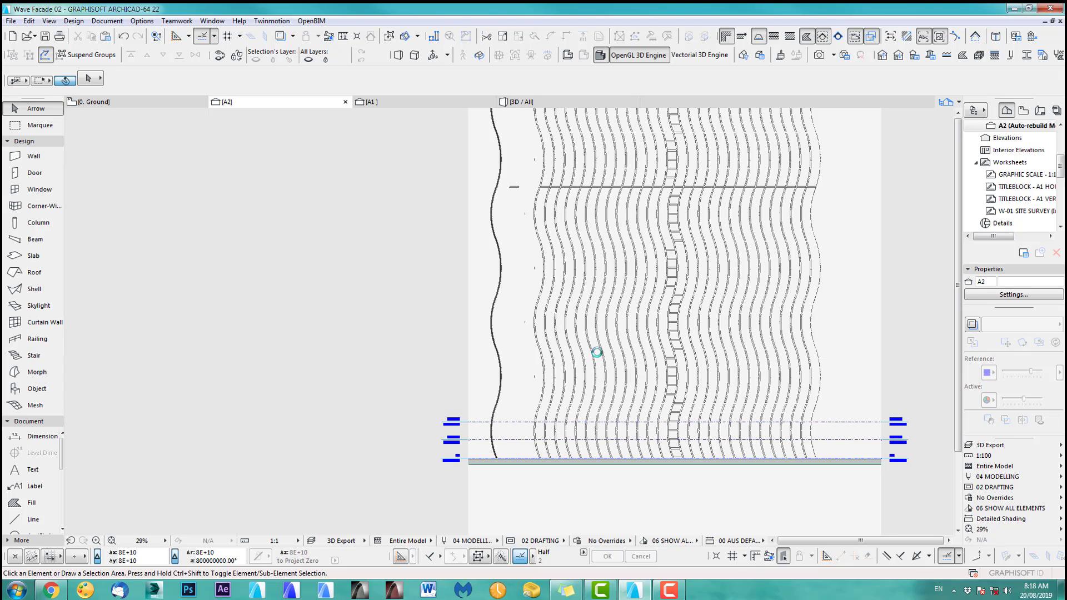
pyautogui.scroll(5, 507, 391)
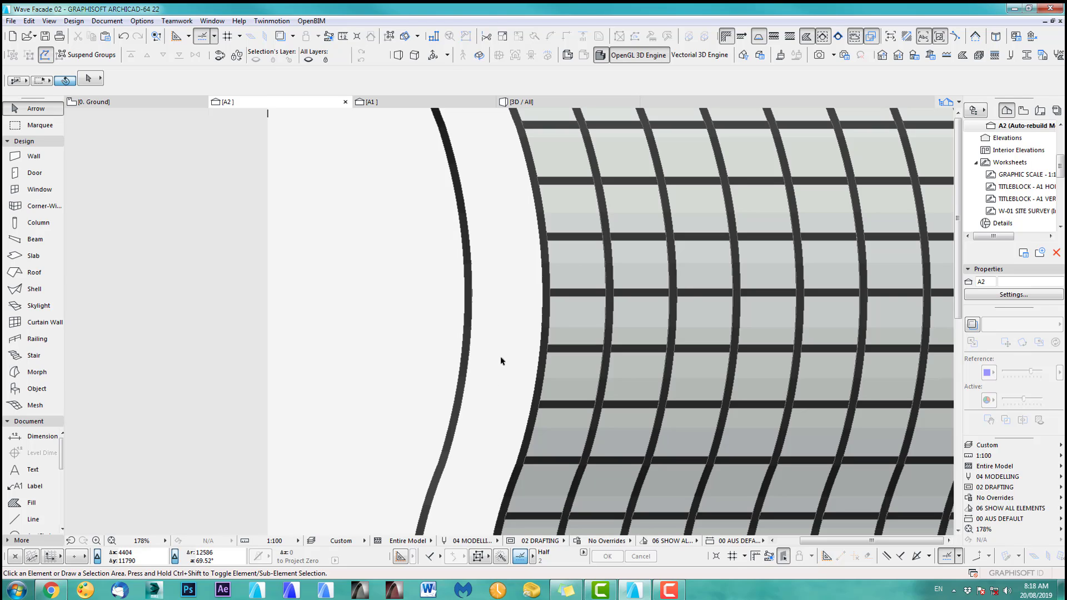
# Select the vertical facade on the Ground floor plan without the slab and examine its lower end near the horizontal facade
pyautogui.press('F2')
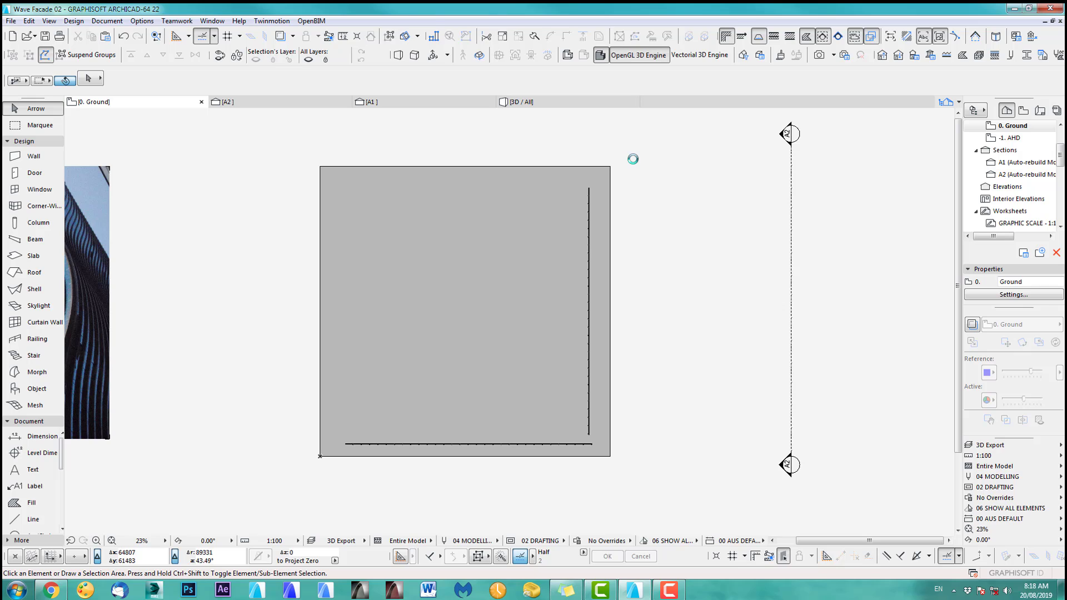
pyautogui.click(633, 159)
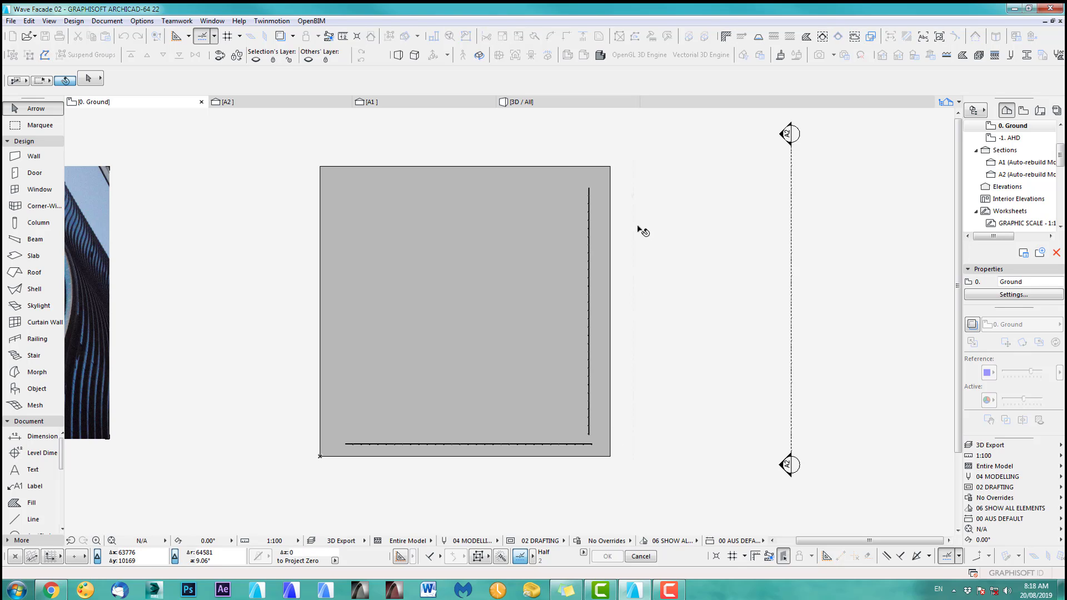
pyautogui.hotkey('ctrl', 'a')
pyautogui.click(619, 160)
pyautogui.keyDown('shift'); pyautogui.click(611, 174); pyautogui.keyUp('shift')
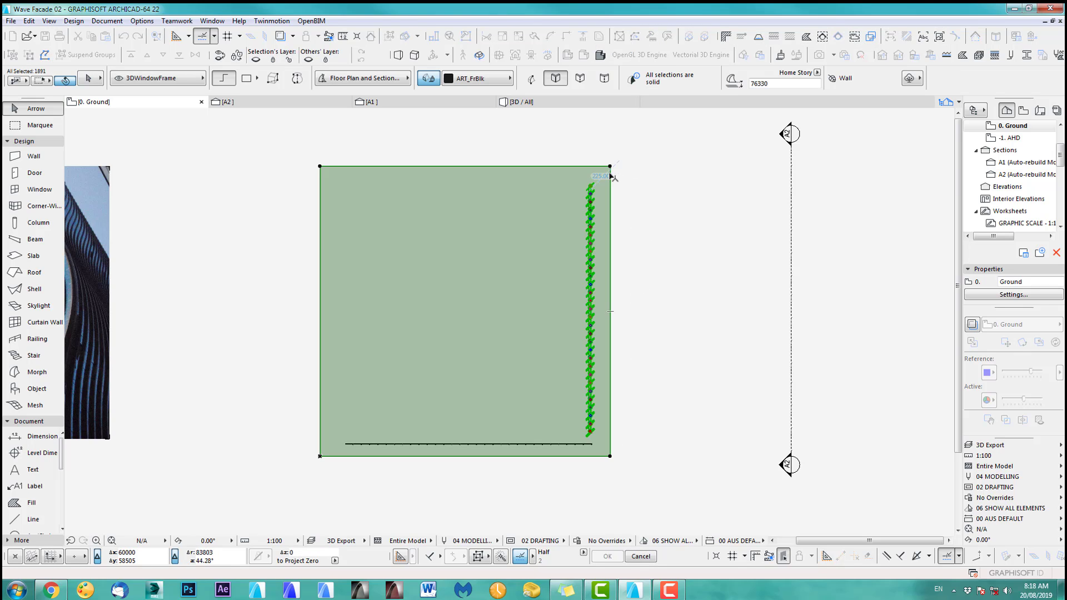
pyautogui.scroll(4, 601, 467)
pyautogui.scroll(4, 599, 467)
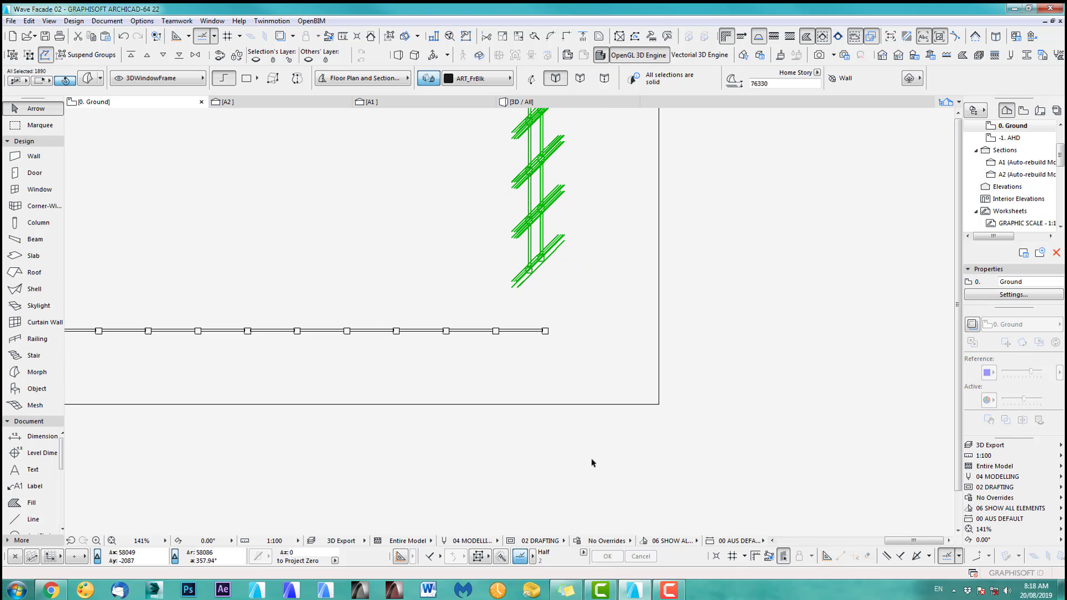
pyautogui.scroll(6, 553, 281)
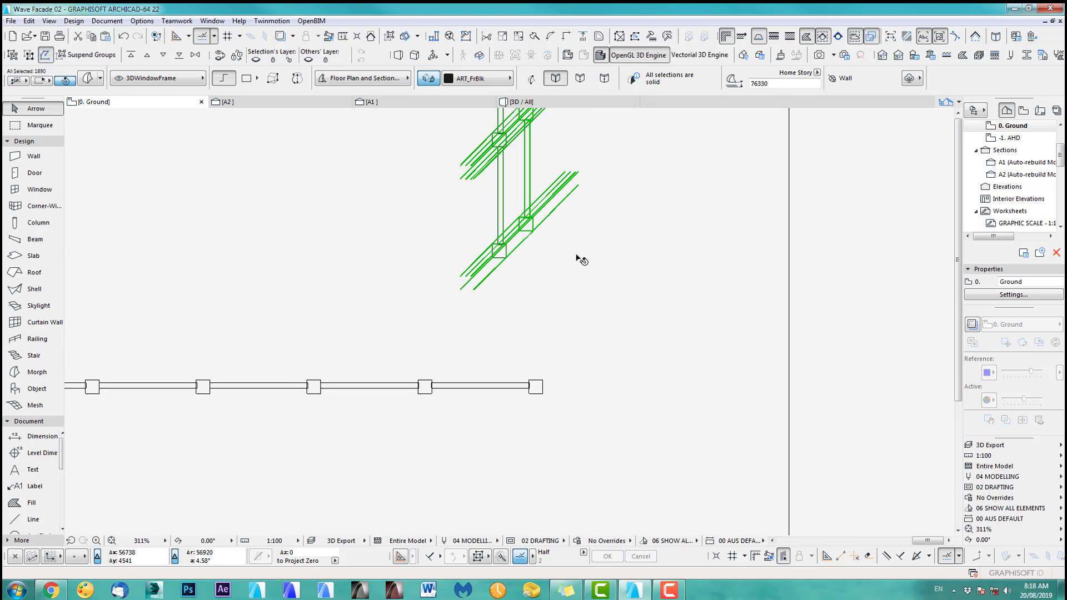
pyautogui.scroll(1, 576, 267)
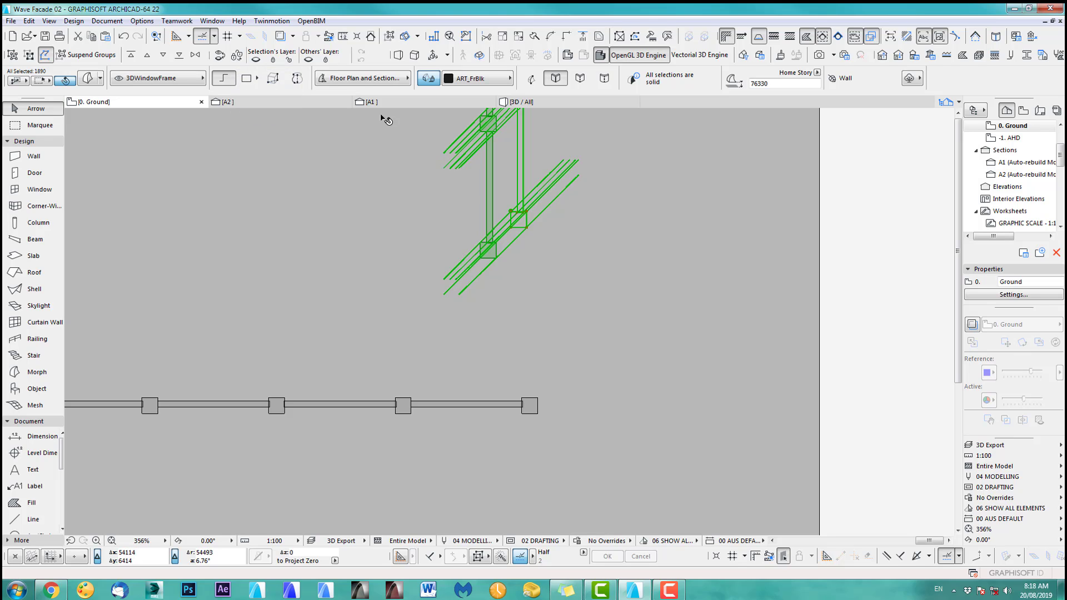
# In section A2, move the gridded facade horizontally so that the foot of its end mullion meets the foot of the separate mullion
pyautogui.click(321, 104)
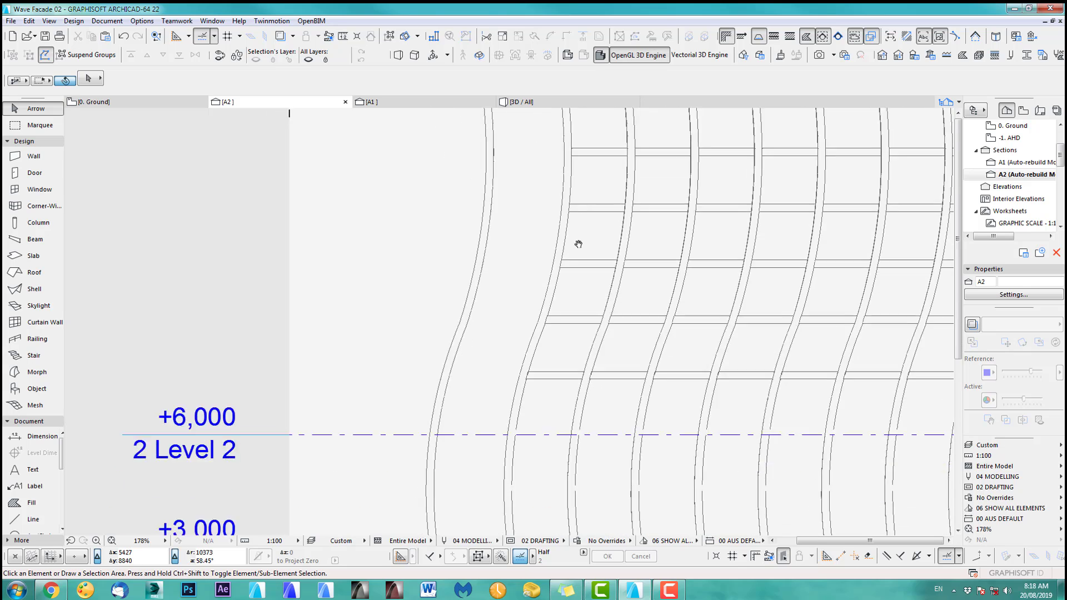
pyautogui.scroll(5, 554, 374)
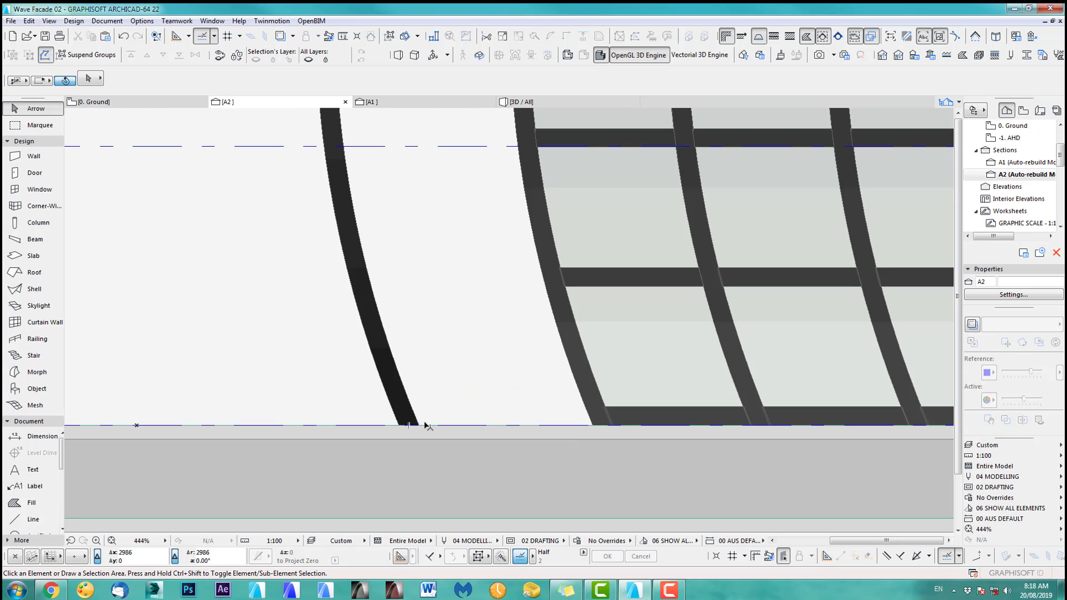
pyautogui.click(599, 409)
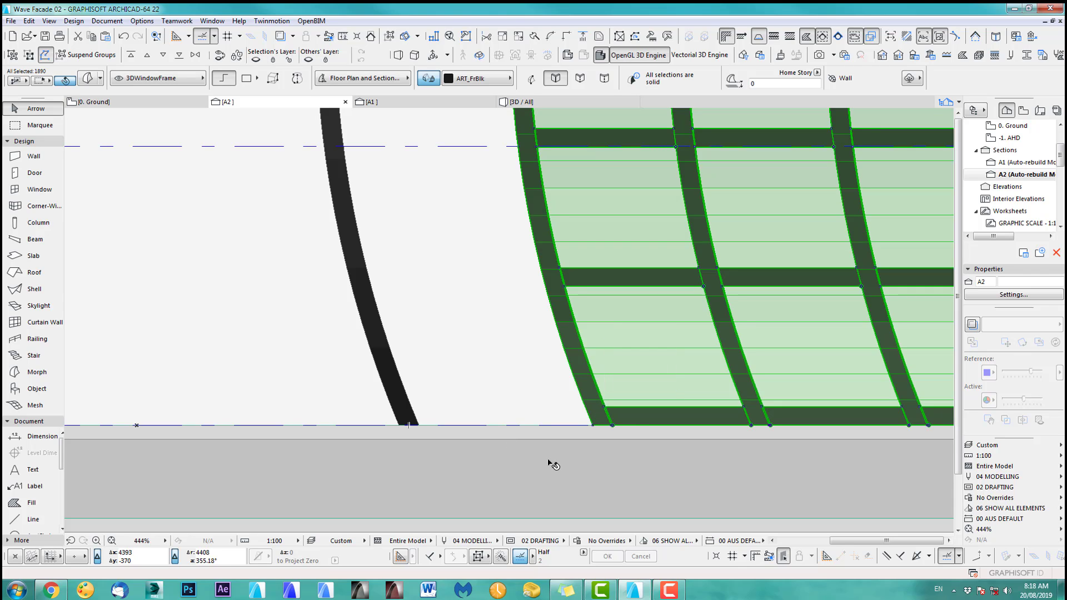
pyautogui.hotkey('ctrl', 'd')
pyautogui.scroll(3, 555, 443)
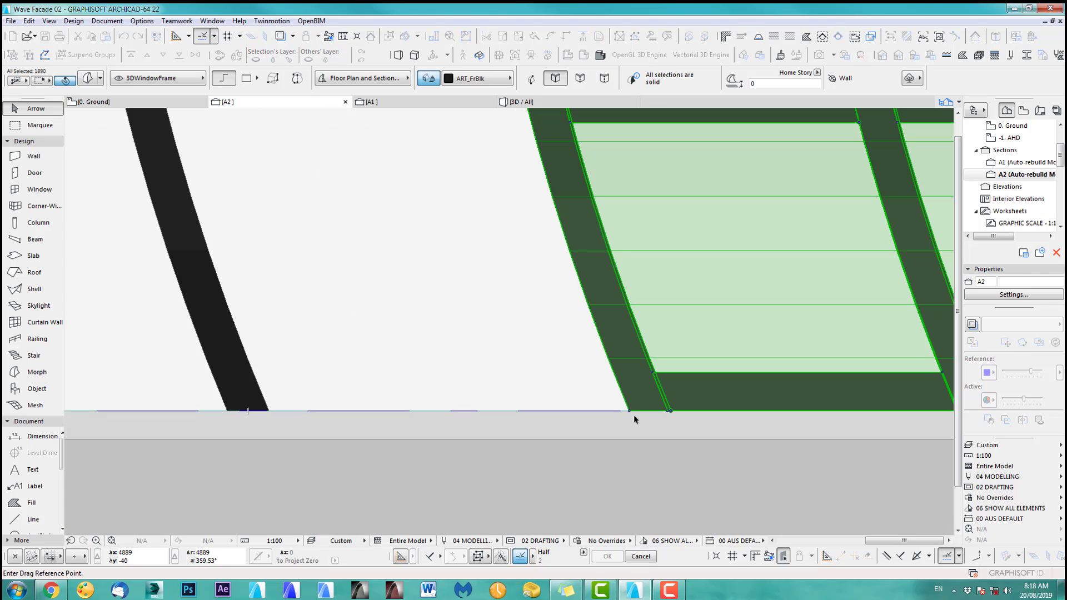
pyautogui.click(629, 411)
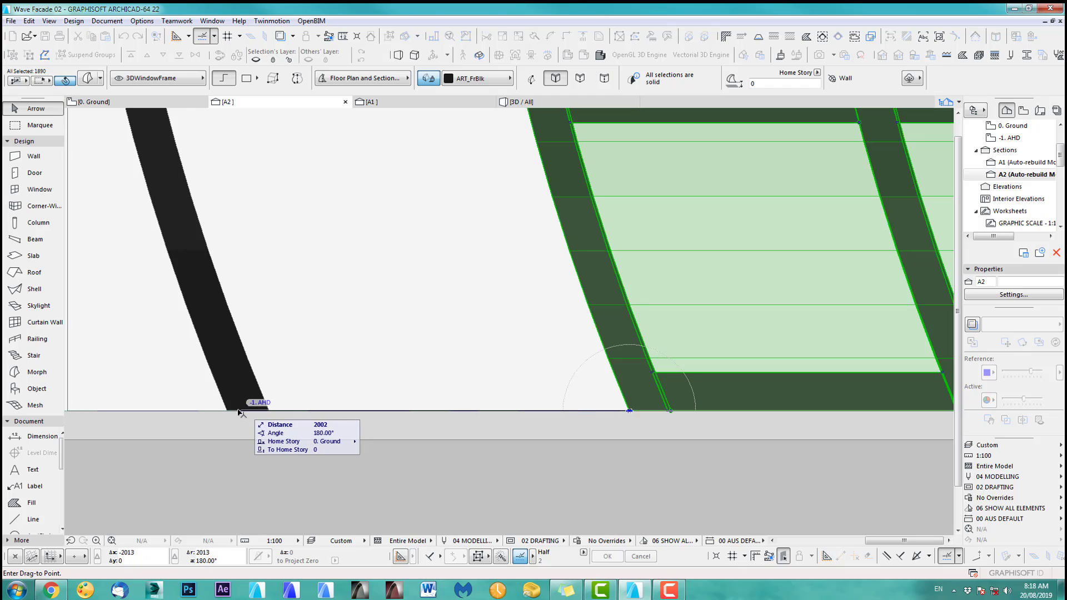
pyautogui.click(229, 412)
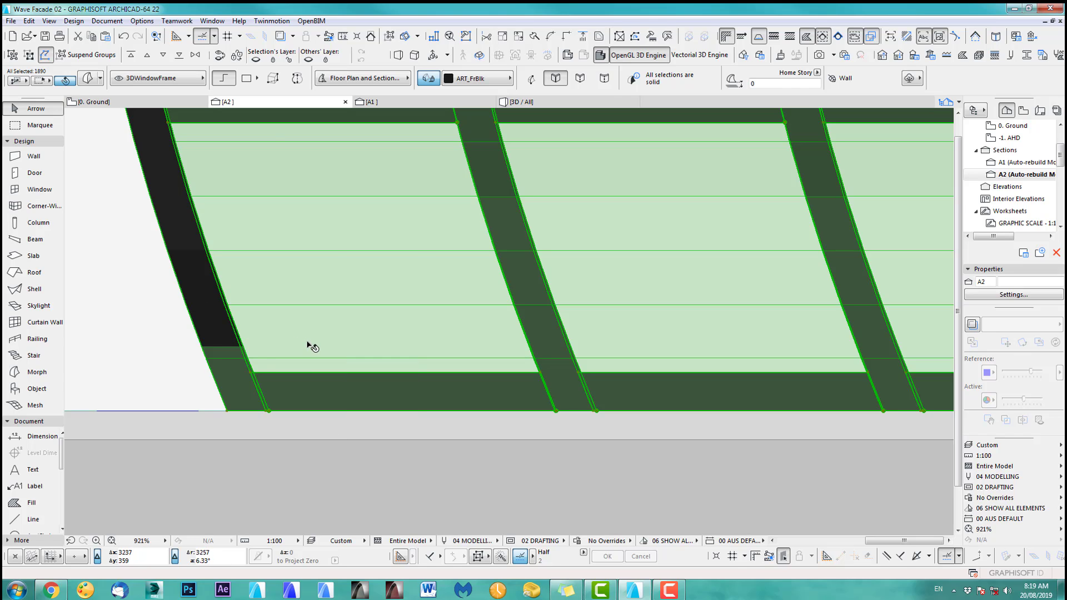
# Clear the selection and examine the corner between the two facades on plan and in the 3D view, ending on the Ground floor plan
pyautogui.press('F2')
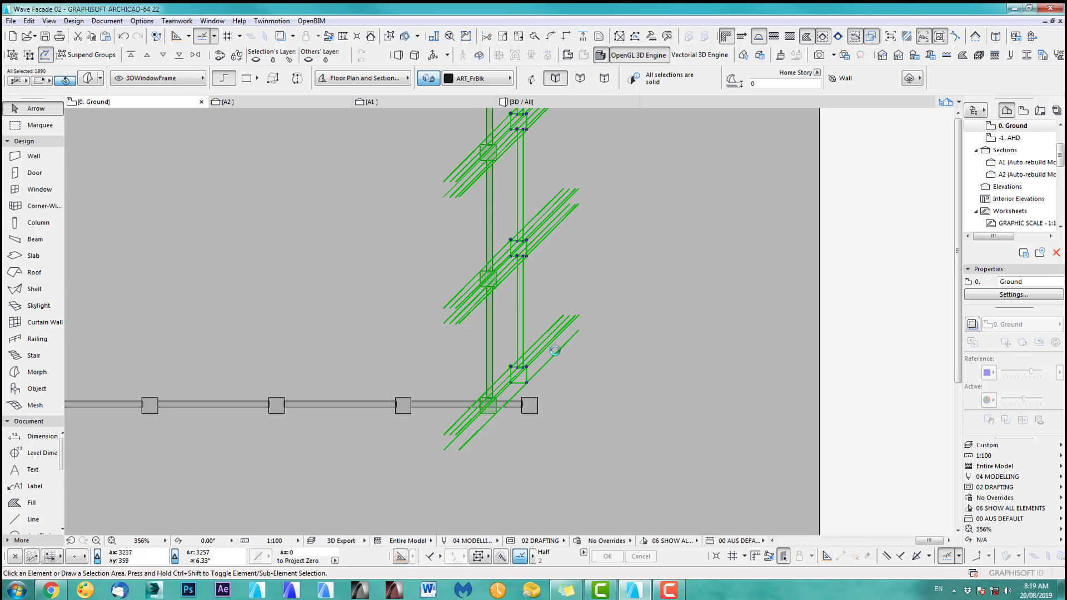
pyautogui.scroll(-5, 492, 345)
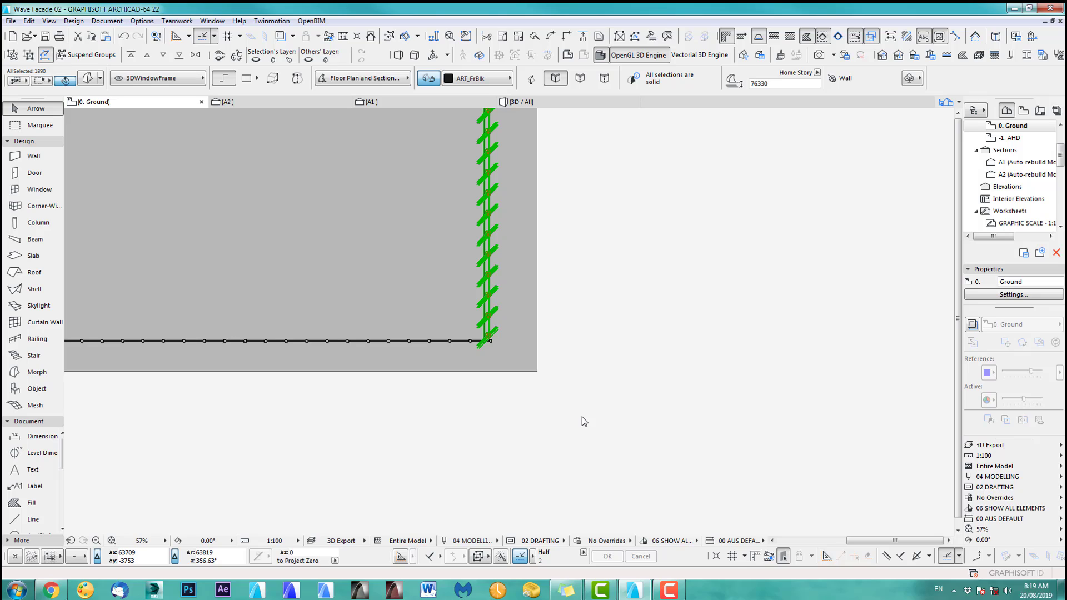
pyautogui.press('Escape')
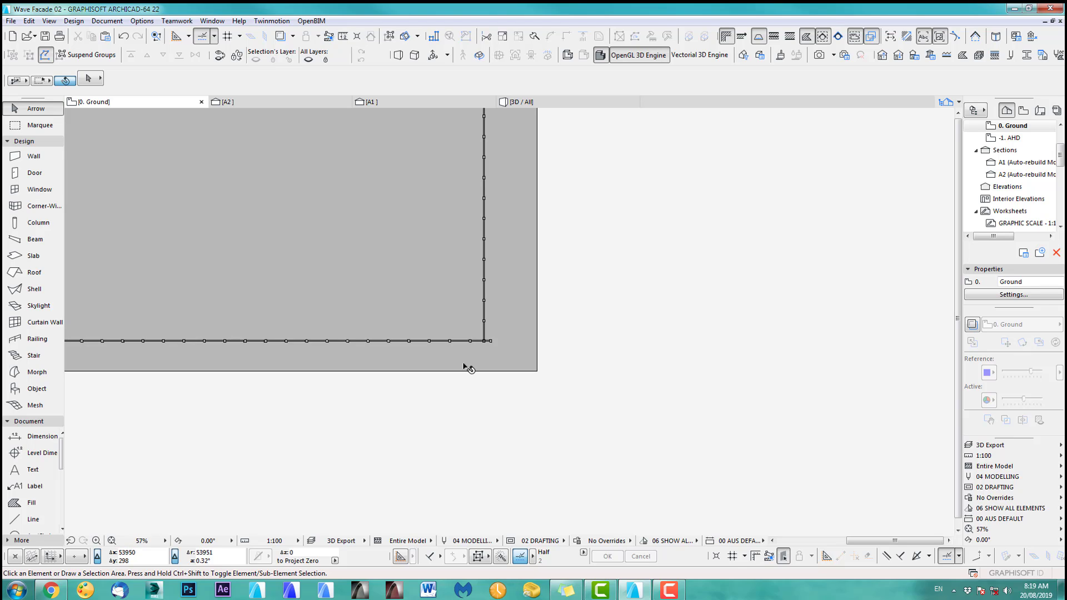
pyautogui.scroll(3, 493, 352)
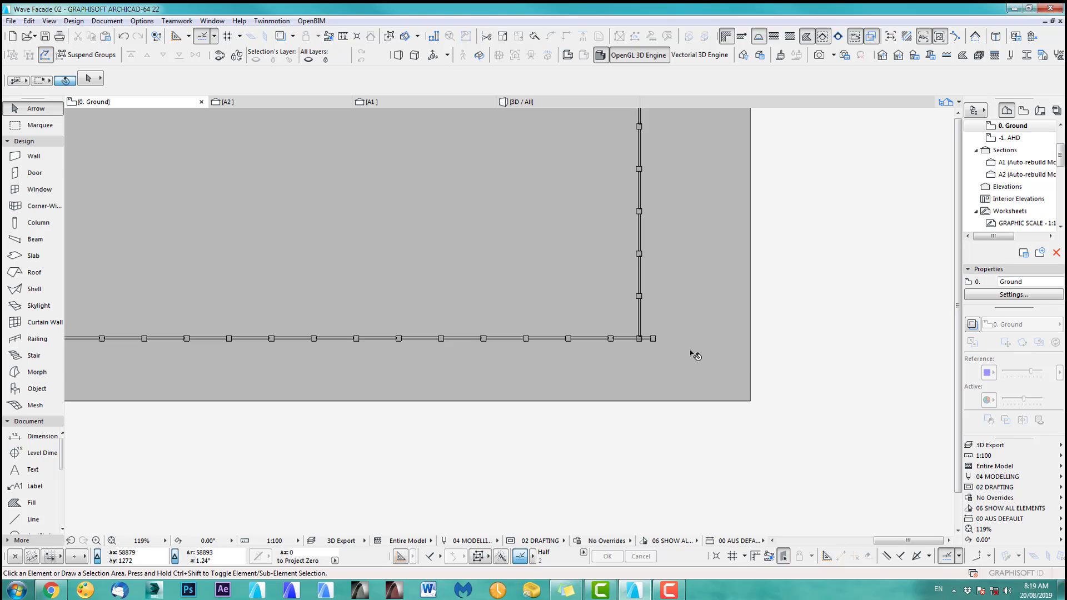
pyautogui.scroll(4, 665, 335)
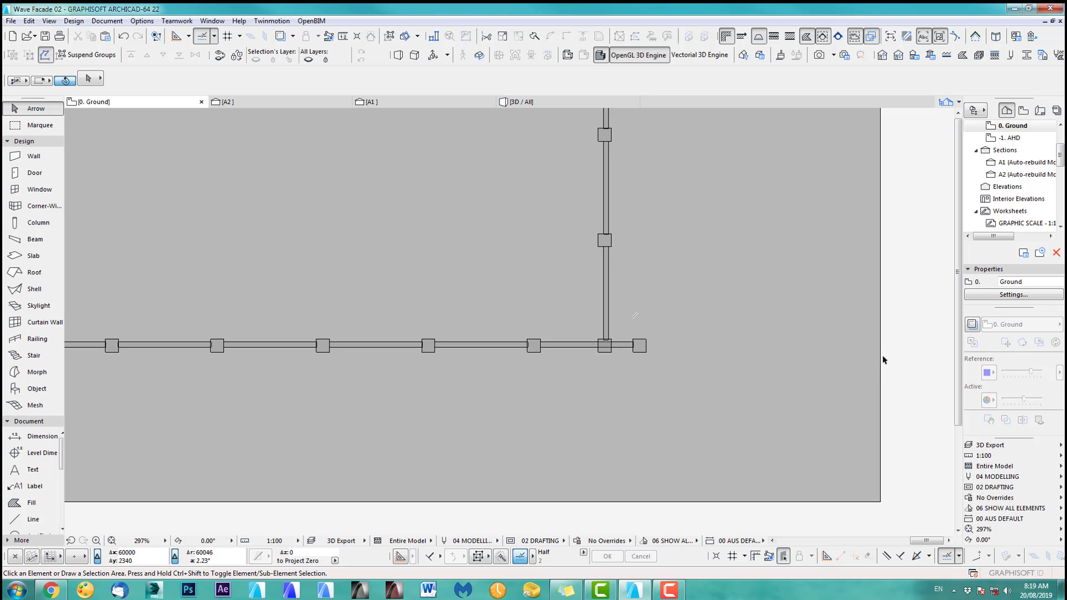
pyautogui.press('F3')
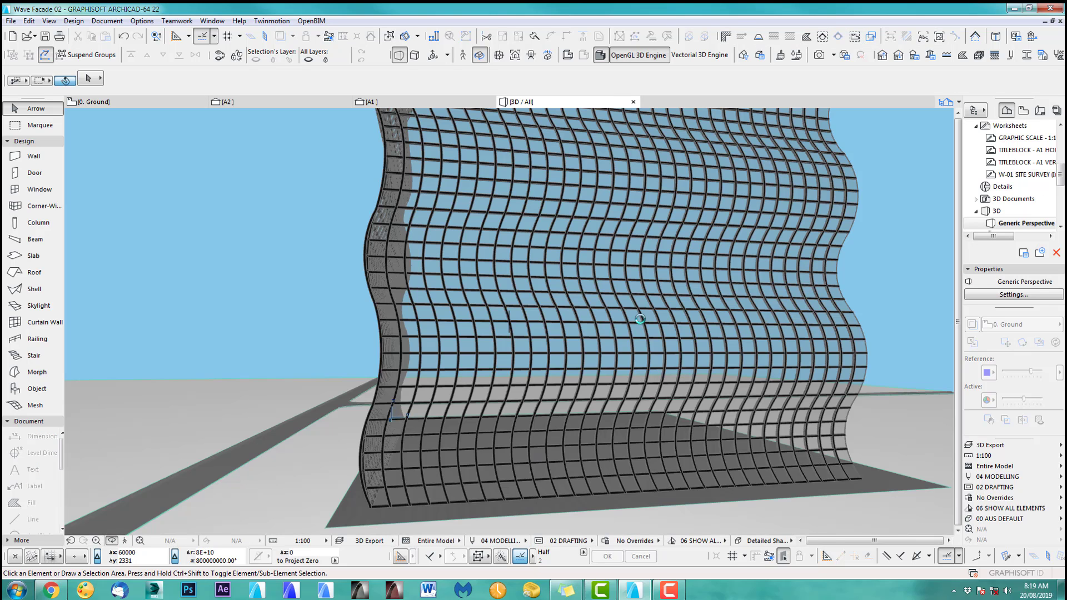
pyautogui.moveTo(501, 250); pyautogui.dragTo(246, 305)
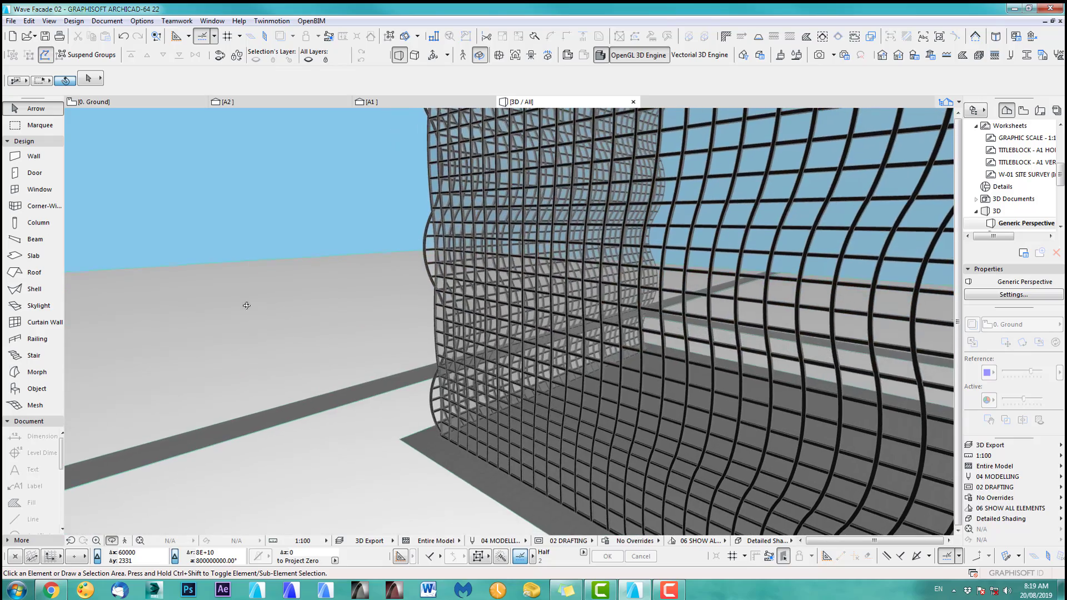
pyautogui.keyDown('shift'); pyautogui.moveTo(246, 305); pyautogui.dragTo(730, 284, button='middle'); pyautogui.keyUp('shift')
pyautogui.keyDown('shift'); pyautogui.moveTo(492, 382); pyautogui.dragTo(609, 329, button='middle'); pyautogui.keyUp('shift')
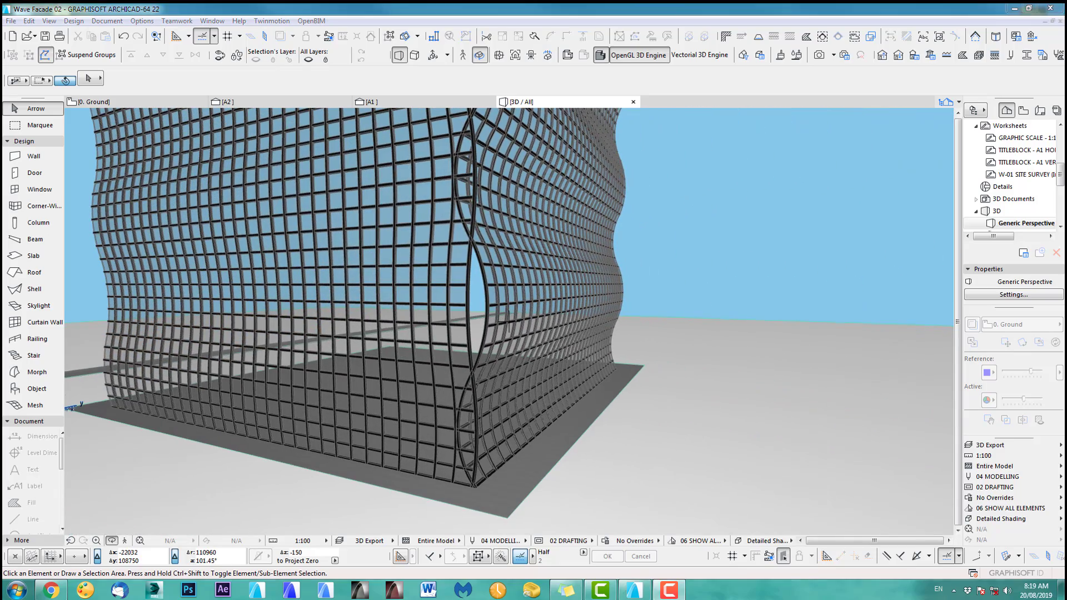
pyautogui.moveTo(482, 301)
pyautogui.keyDown('shift'); pyautogui.mouseDown(button='middle')
pyautogui.moveTo(636, 309)
pyautogui.moveTo(239, 308)
pyautogui.moveTo(474, 308)
pyautogui.mouseUp(button='middle'); pyautogui.keyUp('shift')
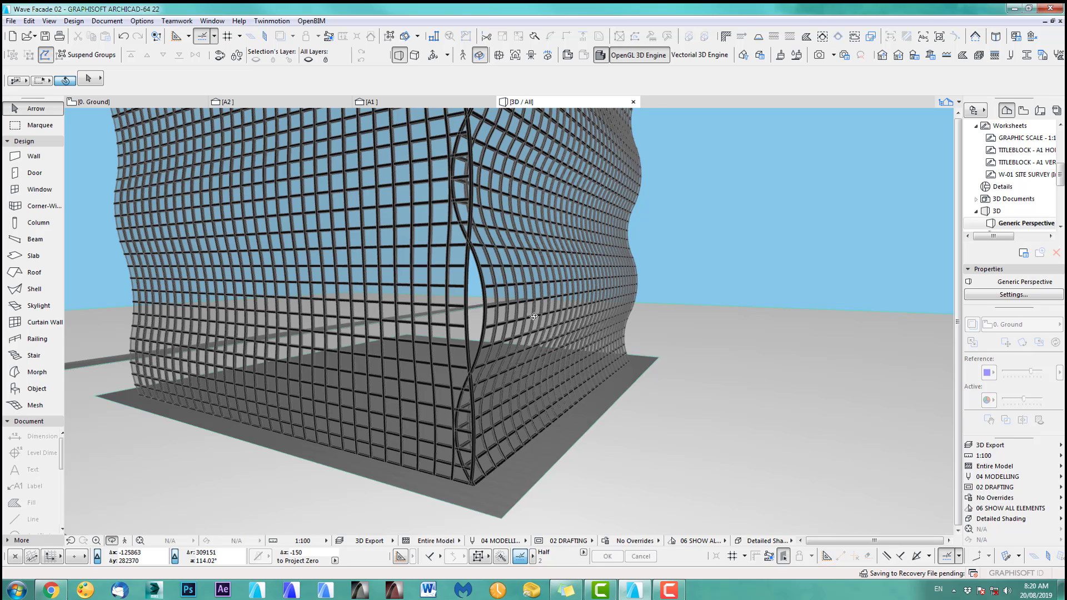
pyautogui.press('F2')
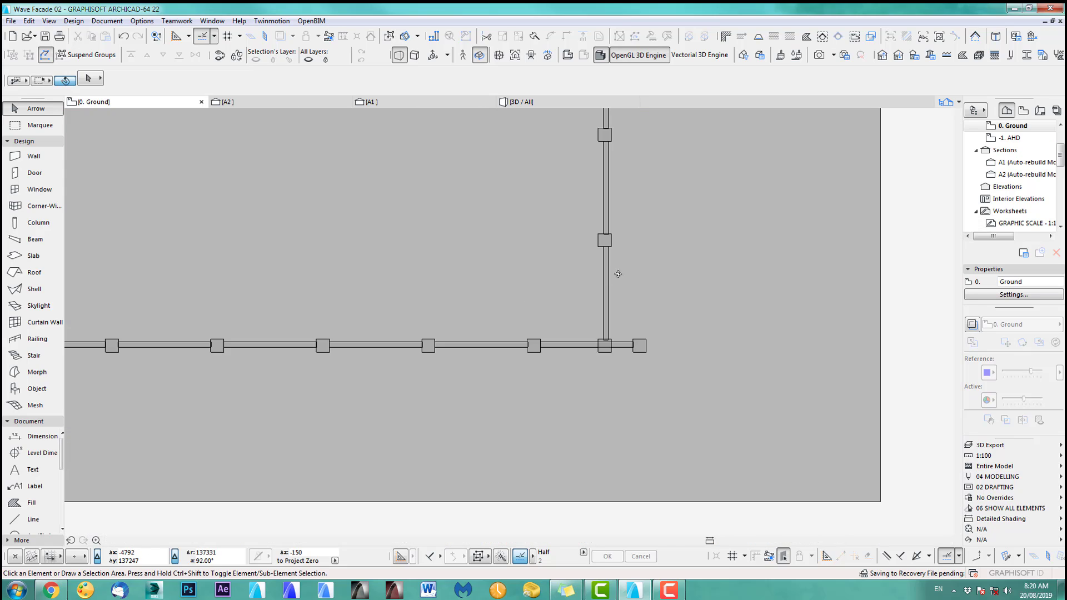
pyautogui.scroll(-6, 594, 329)
pyautogui.scroll(-1, 600, 327)
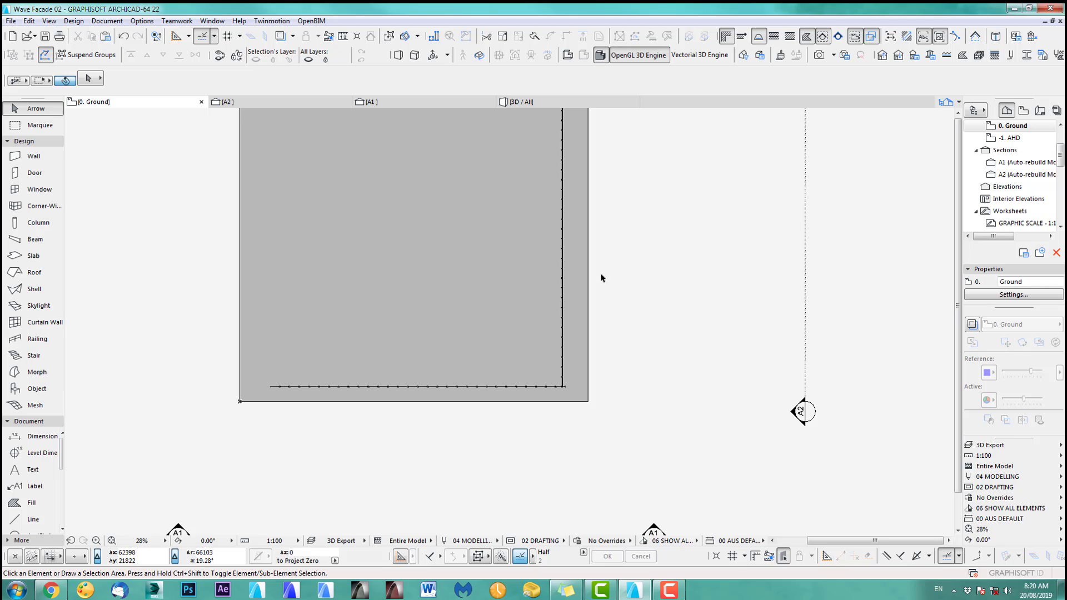
pyautogui.scroll(-1, 600, 279)
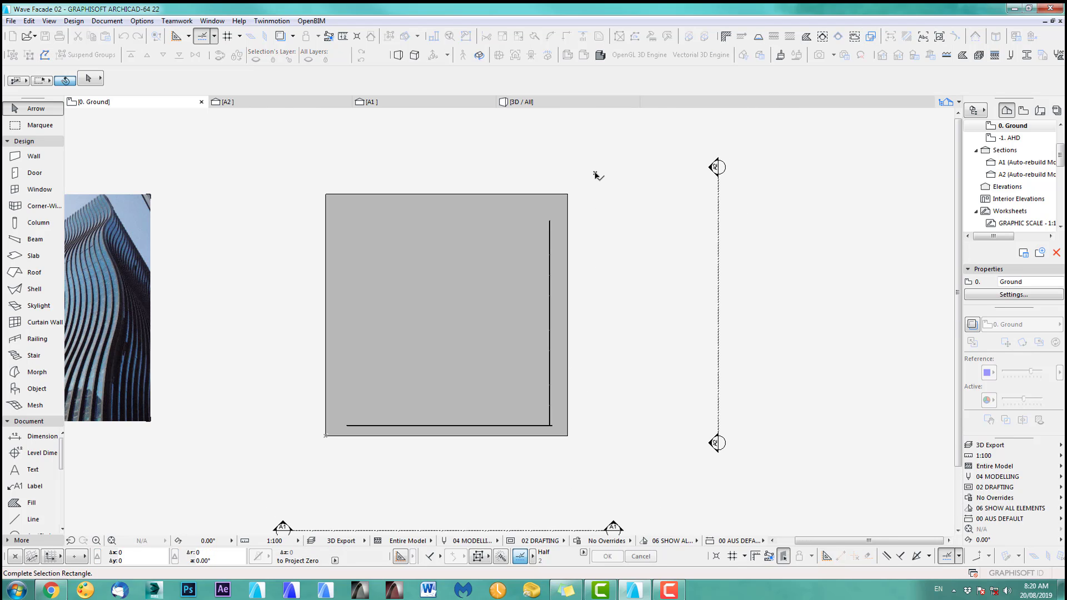
pyautogui.scroll(1, 545, 443)
pyautogui.scroll(1, 544, 443)
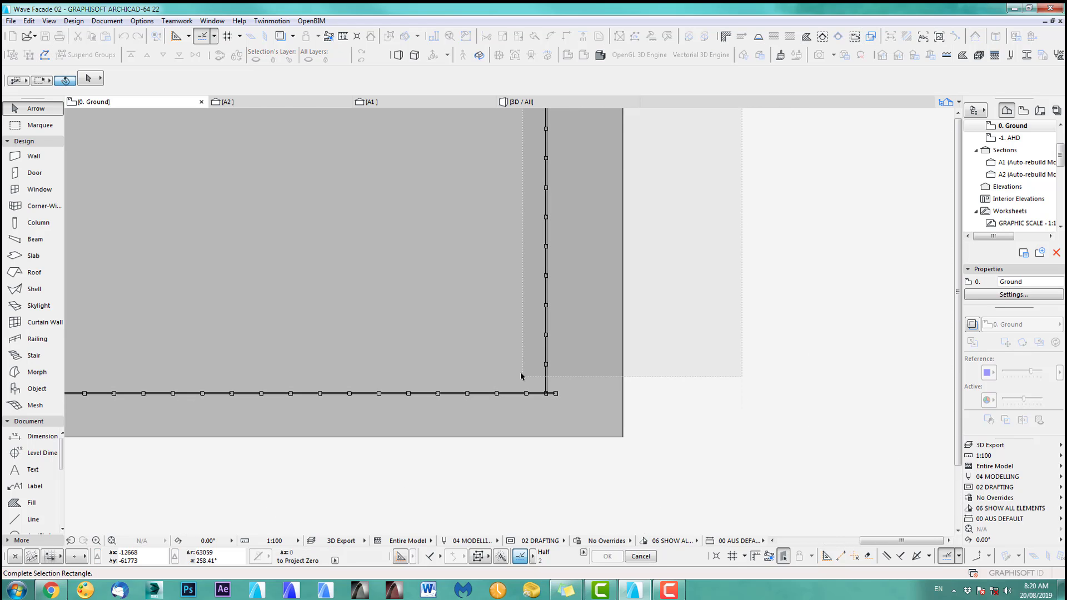
pyautogui.click(624, 441)
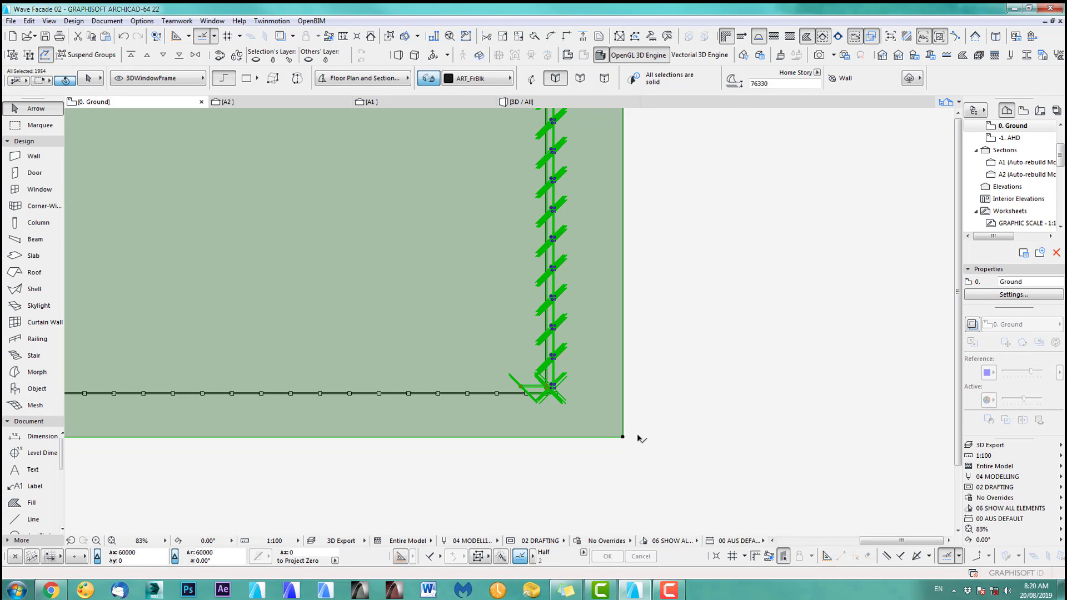
pyautogui.click(678, 380)
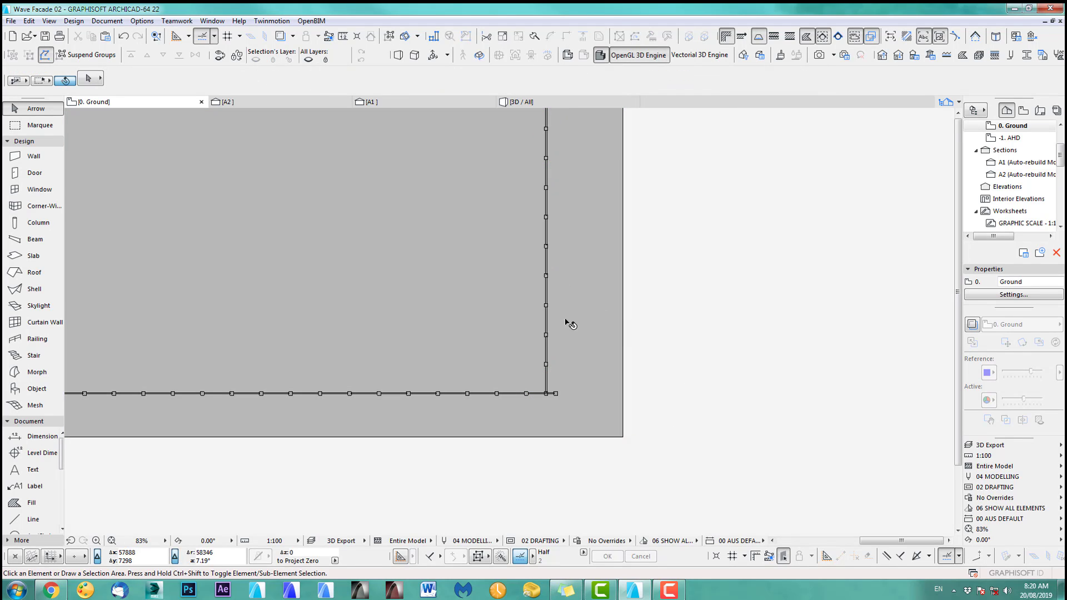
# Mirror the vertical facade on the Ground floor plan about a vertical axis just outside it, towards the slab's edge, and clear the selection
pyautogui.click(547, 307)
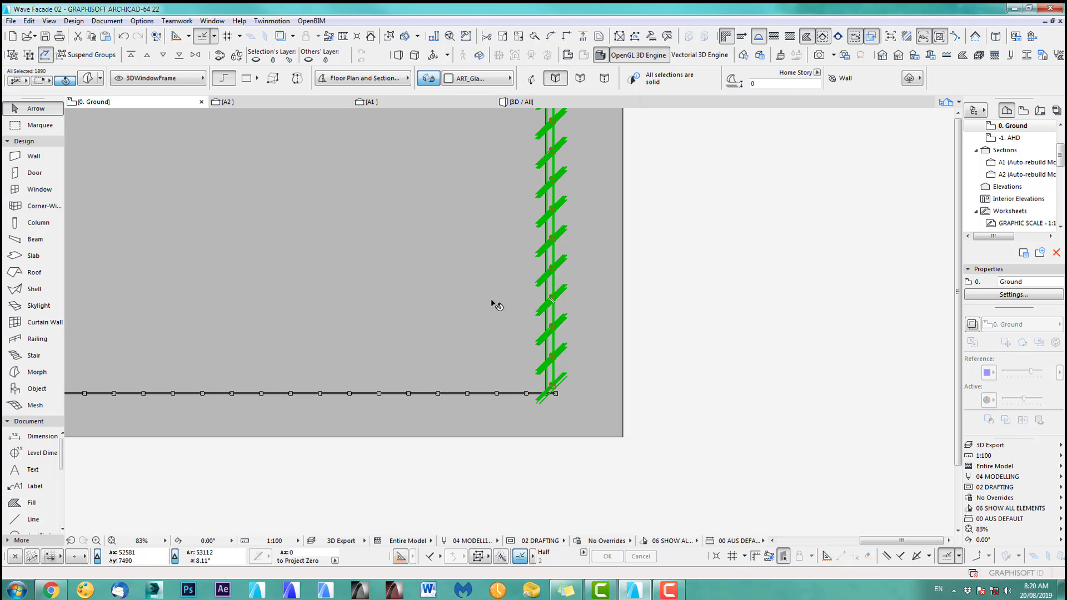
pyautogui.click(29, 20)
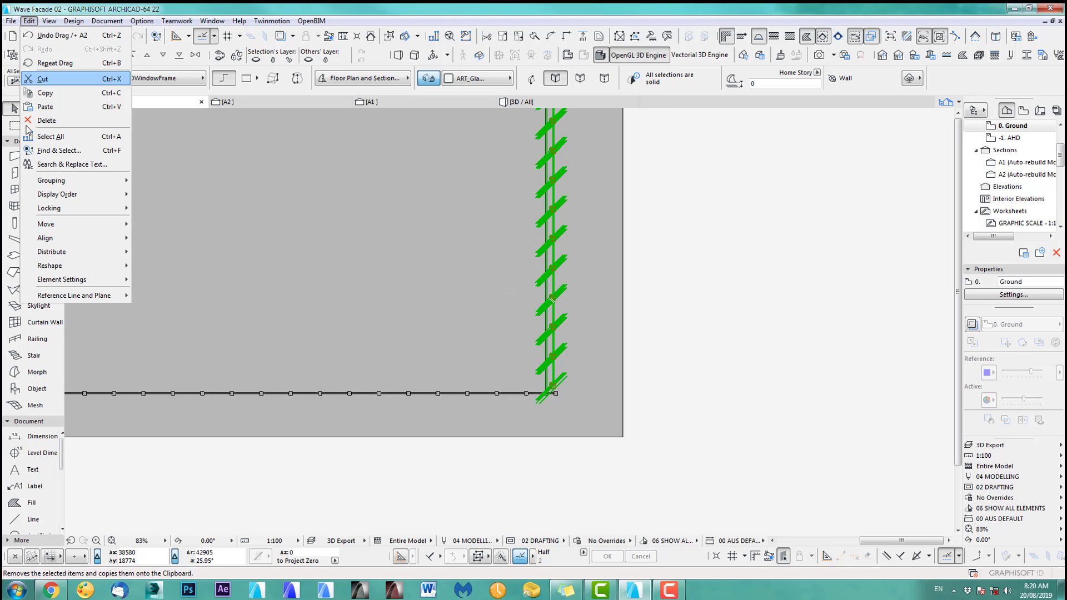
pyautogui.moveTo(41, 228)
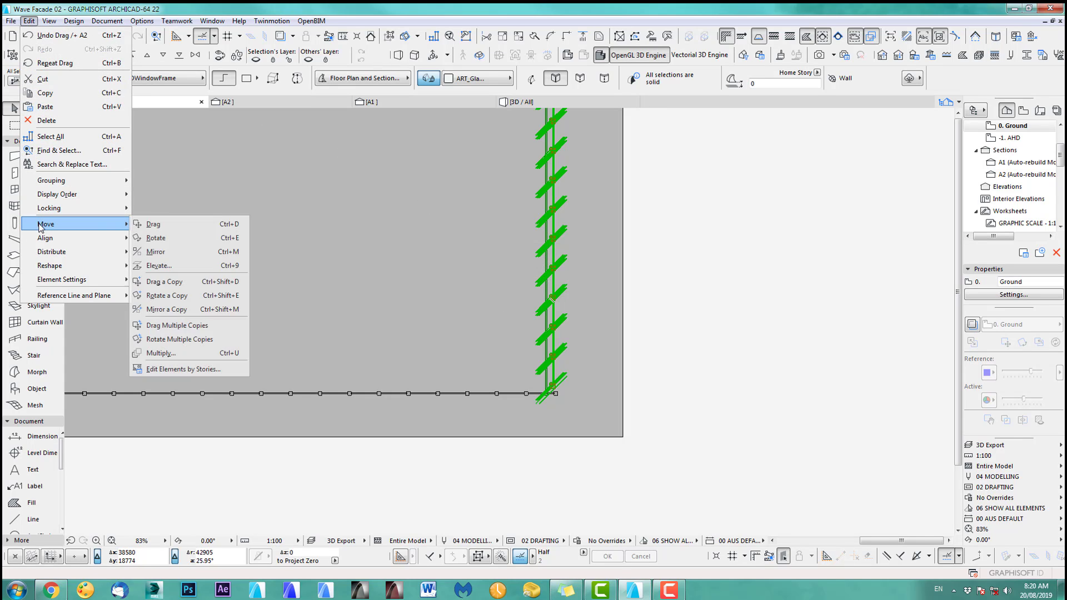
pyautogui.click(178, 254)
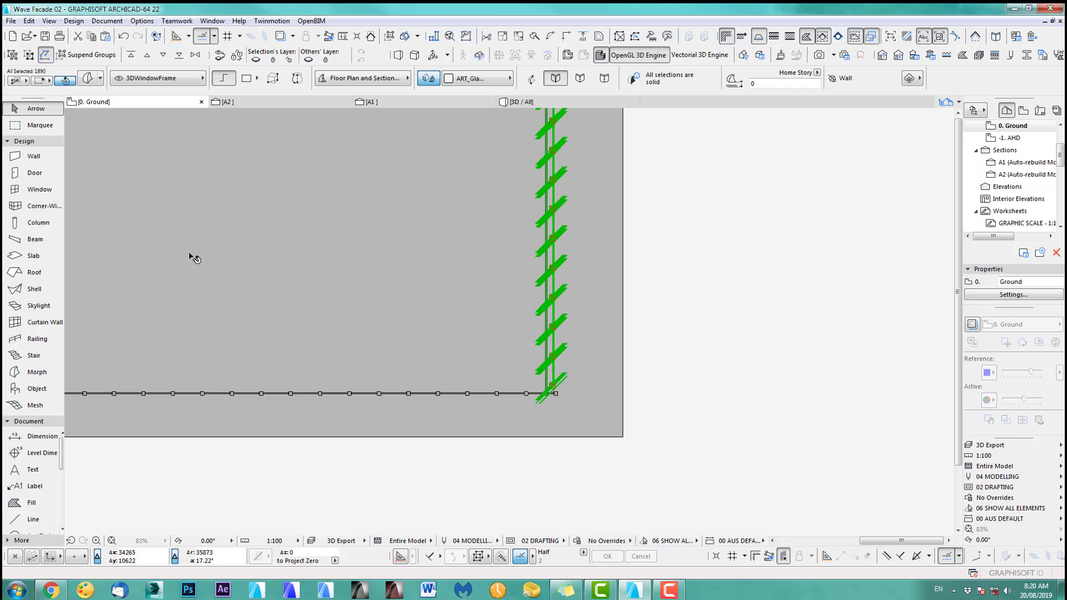
pyautogui.click(571, 243)
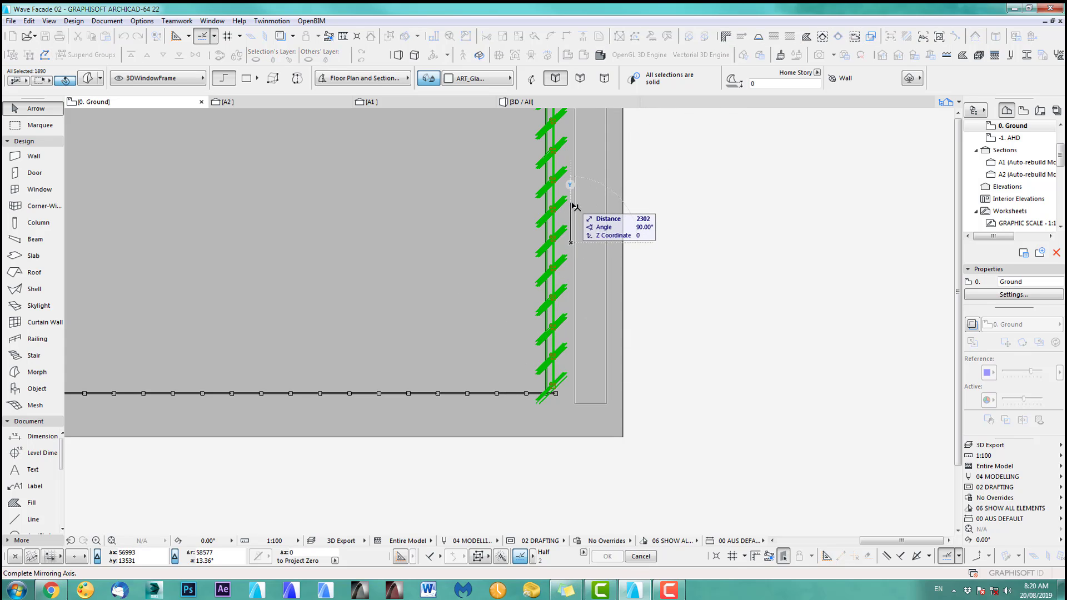
pyautogui.click(669, 362)
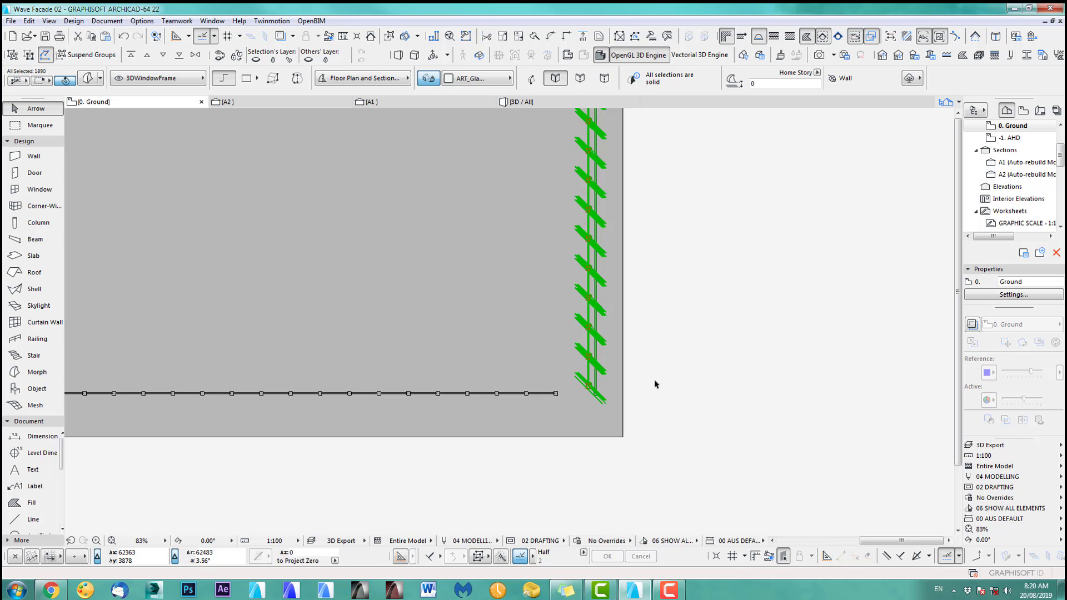
pyautogui.keyDown('shift'); pyautogui.click(557, 397); pyautogui.keyUp('shift')
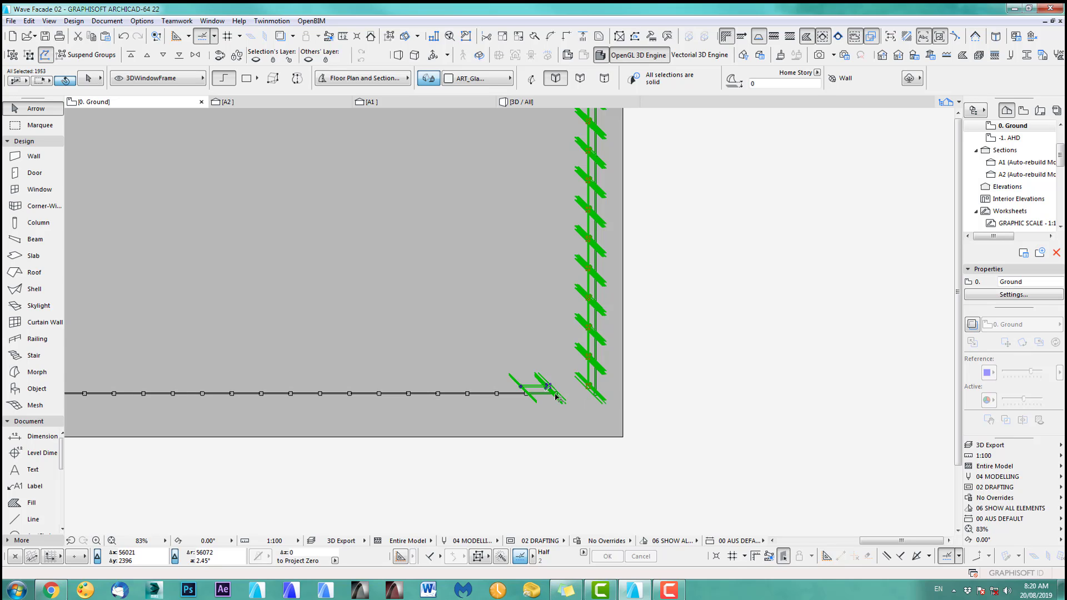
pyautogui.click(659, 381)
pyautogui.scroll(9, 615, 411)
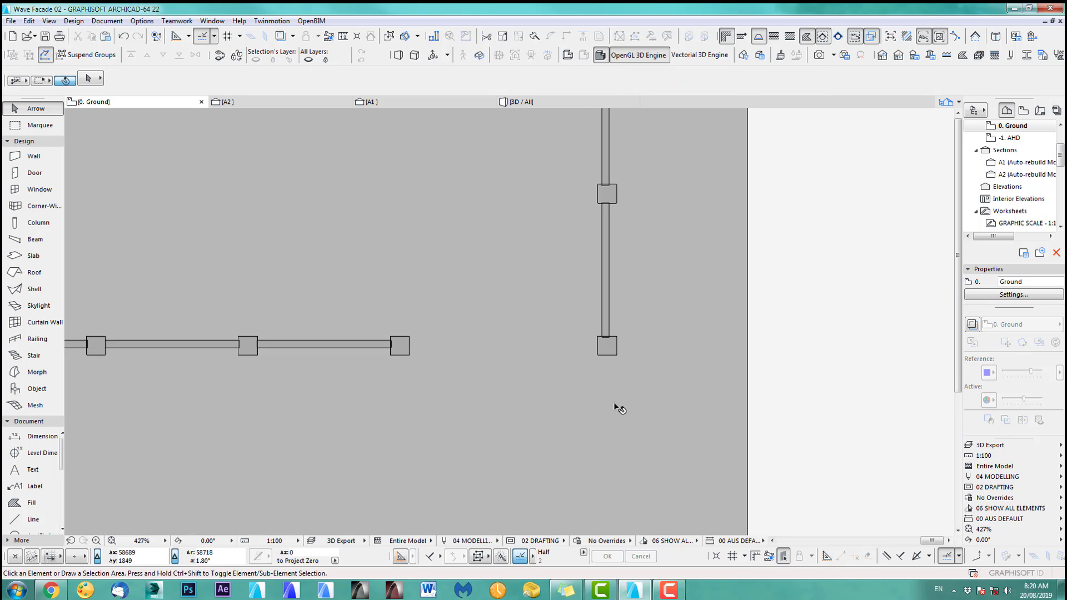
# Move the mirrored vertical facade horizontally so its end mullion's outer corner meets that of the horizontal facade's end mullion, and clear the selection
pyautogui.scroll(3, 621, 410)
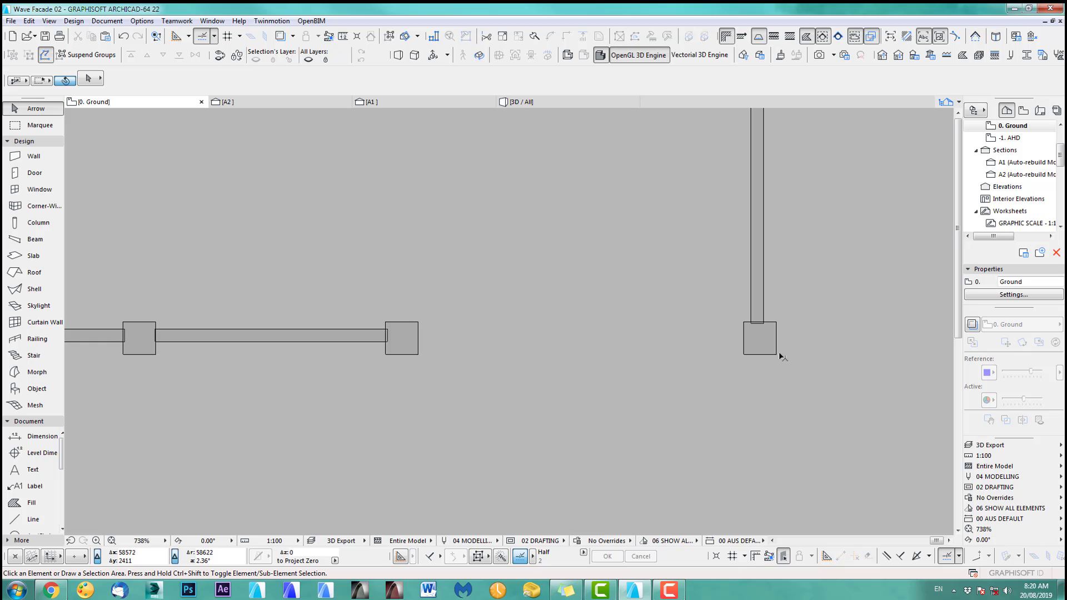
pyautogui.click(777, 358)
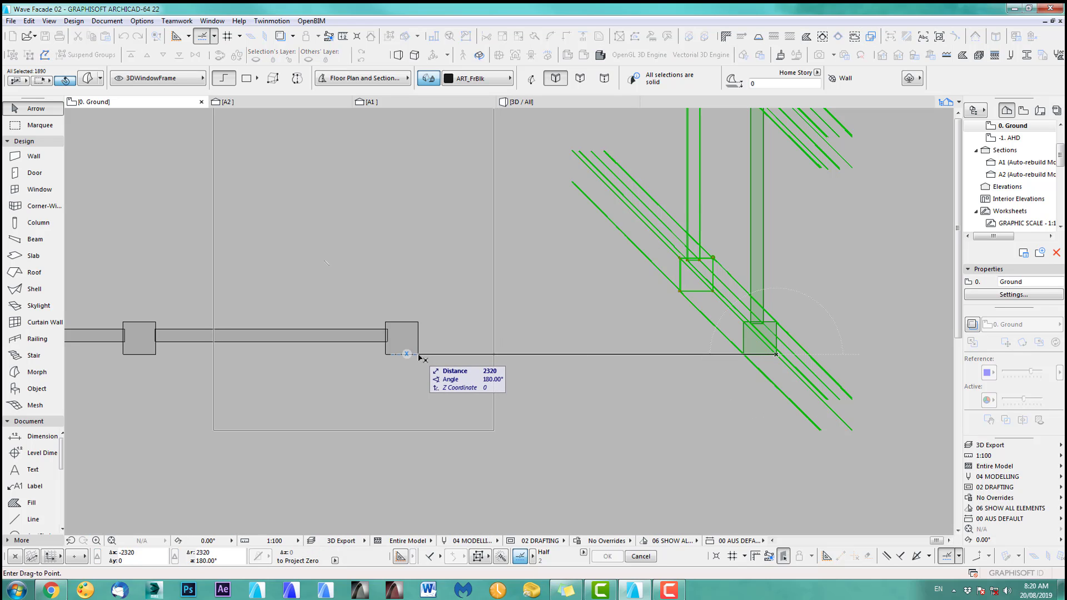
pyautogui.click(419, 355)
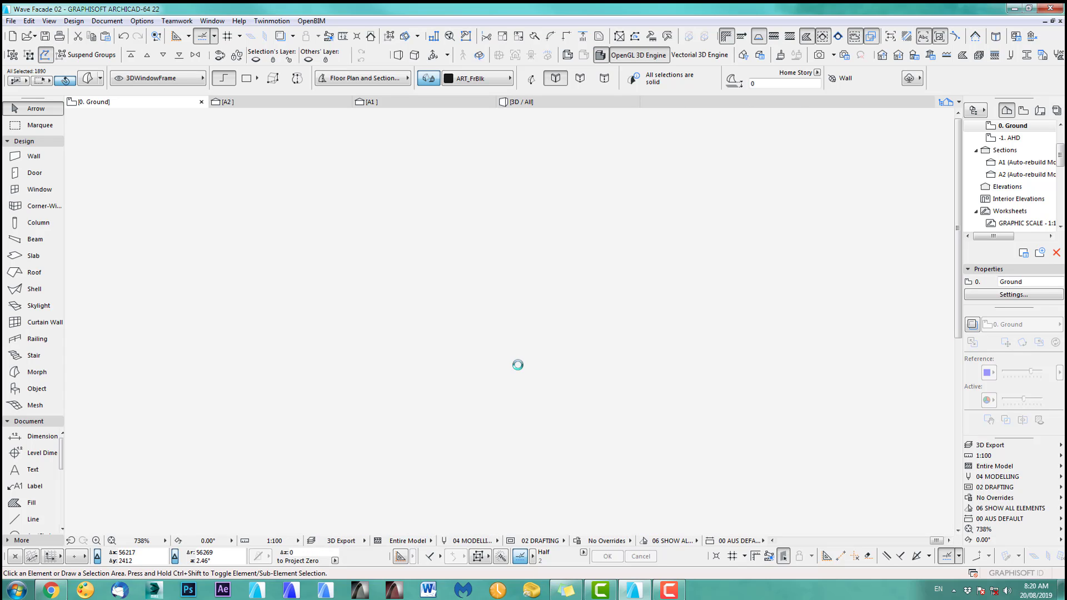
pyautogui.scroll(-5, 540, 341)
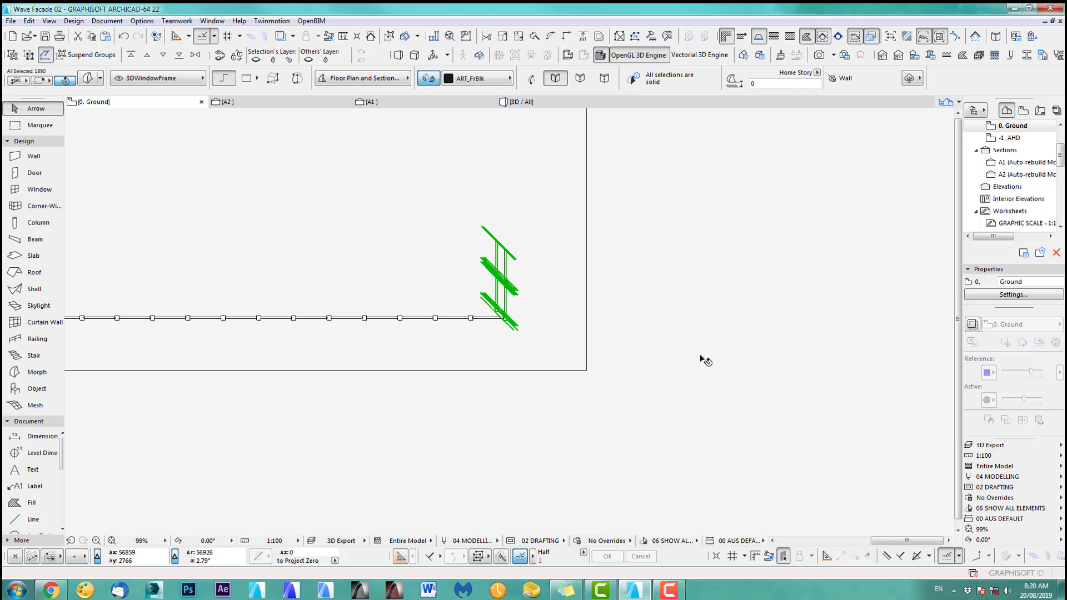
pyautogui.press('Escape')
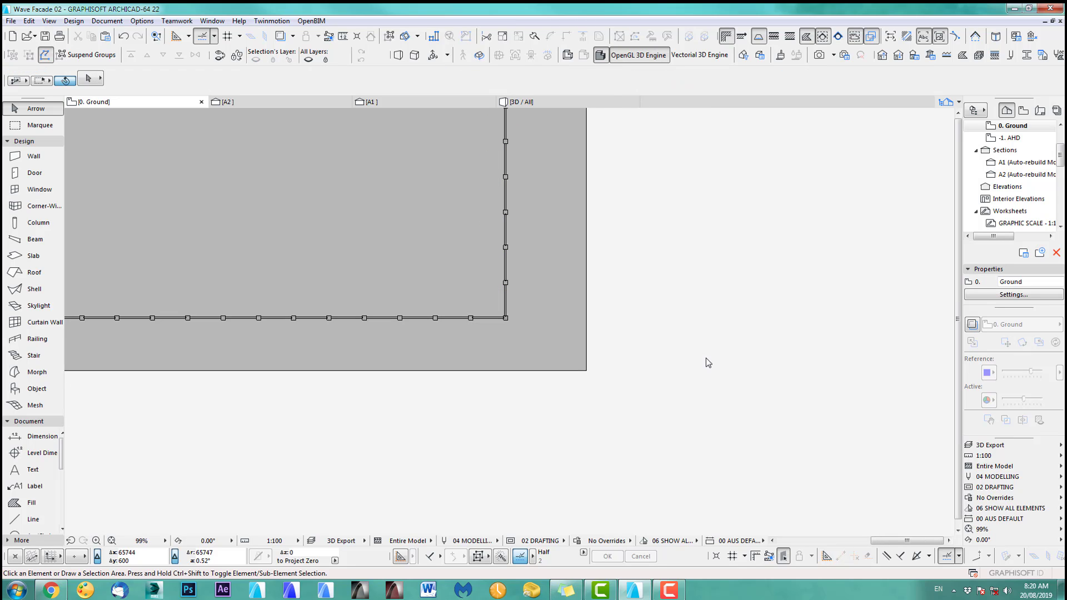
# Examine the joined facade corner and the wave profiles from several sides in the 3D view
pyautogui.press('F3')
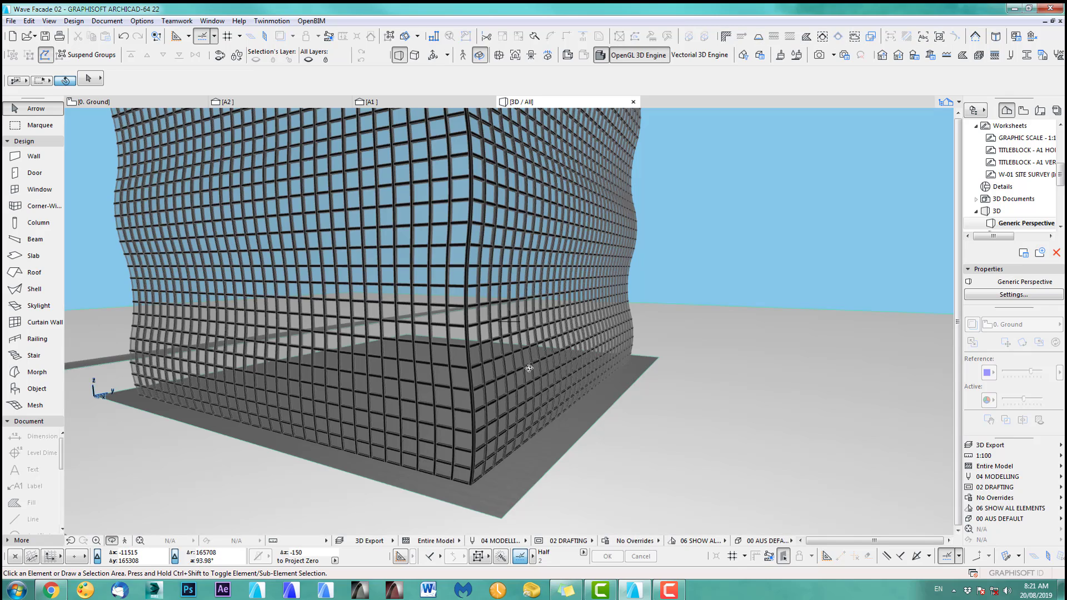
pyautogui.scroll(-4, 558, 338)
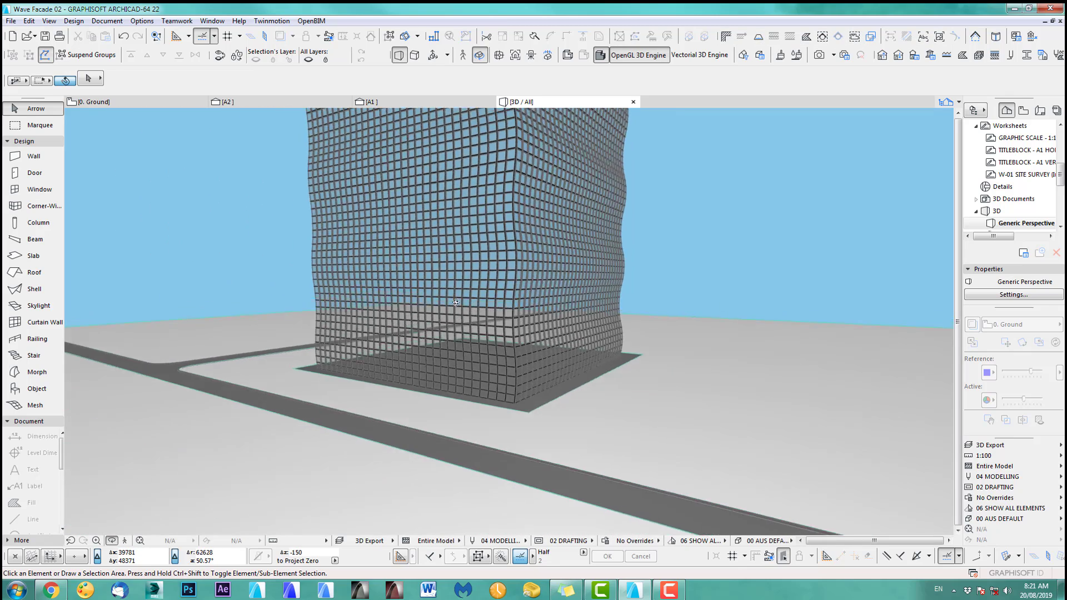
pyautogui.moveTo(557, 339); pyautogui.dragTo(269, 291)
pyautogui.moveTo(557, 236); pyautogui.dragTo(529, 428)
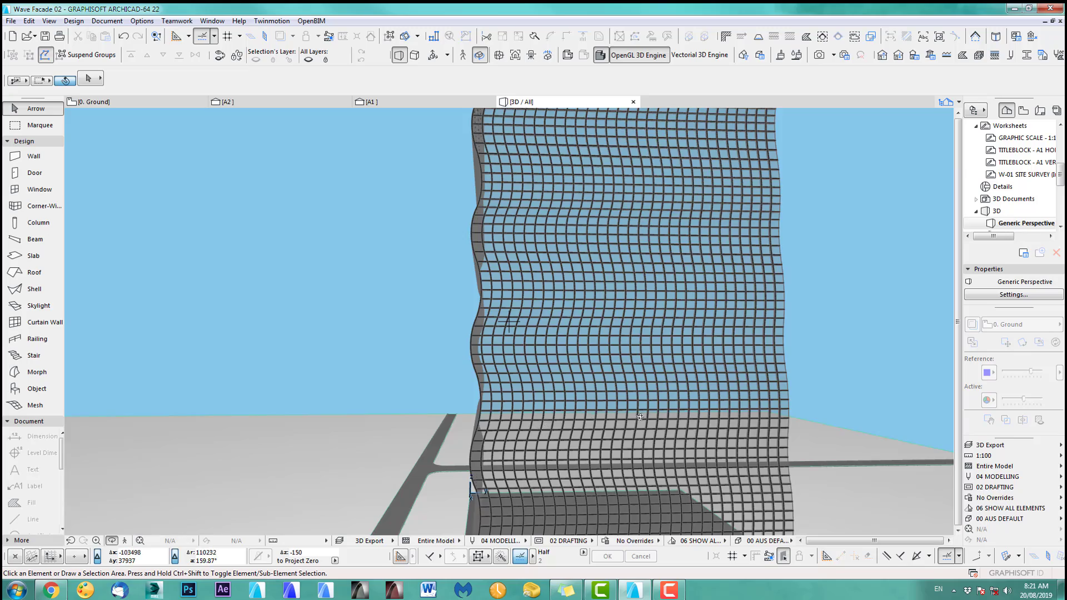
pyautogui.moveTo(640, 417)
pyautogui.mouseDown()
pyautogui.moveTo(769, 372)
pyautogui.moveTo(687, 353)
pyautogui.moveTo(715, 352)
pyautogui.moveTo(662, 386)
pyautogui.moveTo(562, 306)
pyautogui.moveTo(625, 424)
pyautogui.moveTo(665, 419)
pyautogui.moveTo(677, 432)
pyautogui.moveTo(727, 345)
pyautogui.moveTo(609, 428)
pyautogui.moveTo(666, 409)
pyautogui.mouseUp()
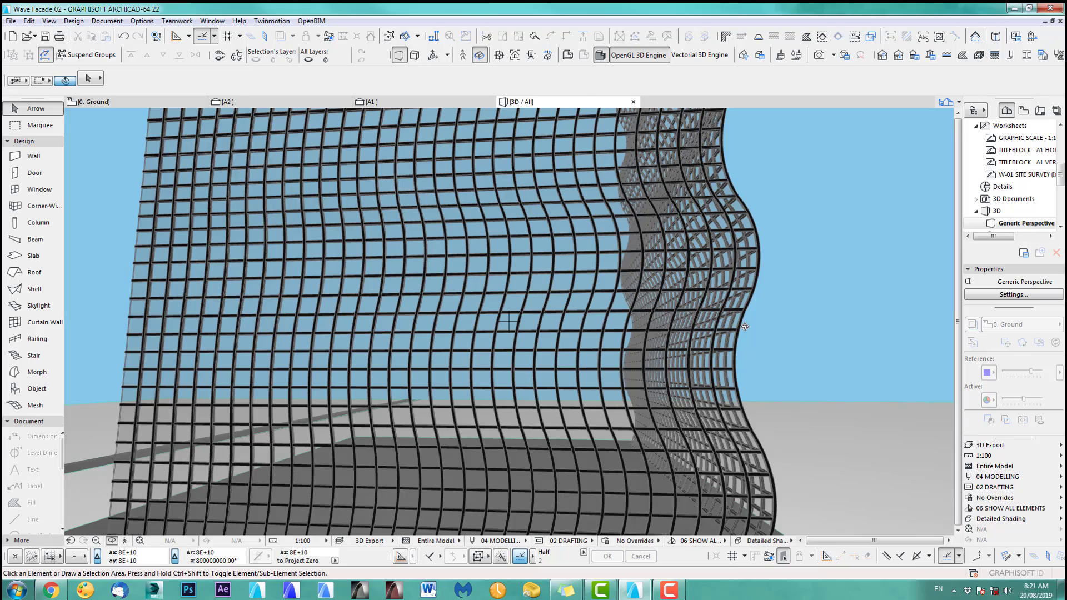
pyautogui.moveTo(761, 379); pyautogui.dragTo(705, 483)
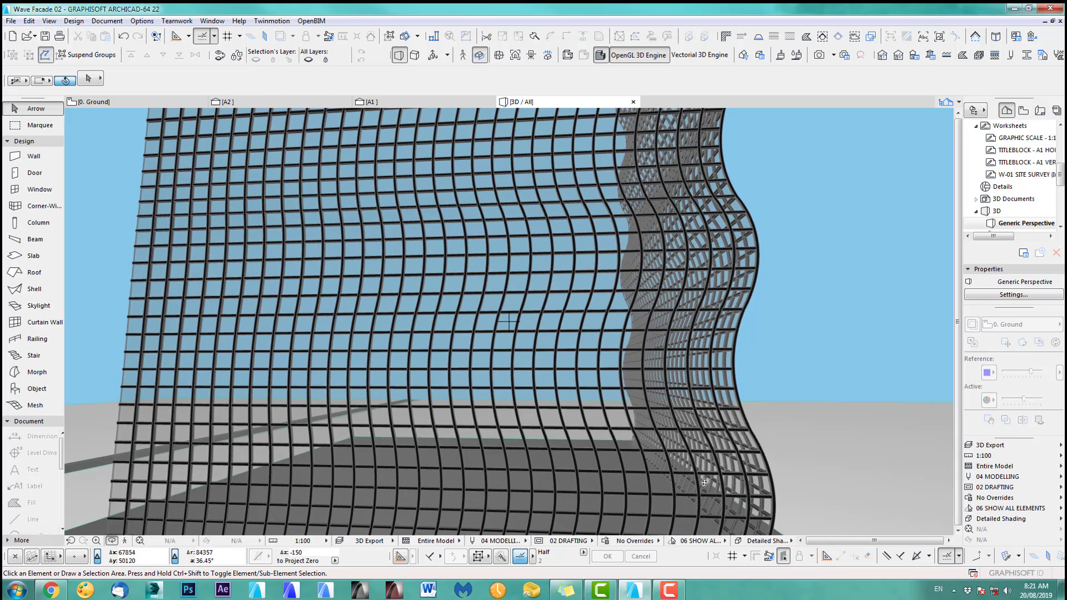
pyautogui.moveTo(703, 345)
pyautogui.mouseDown()
pyautogui.moveTo(305, 309)
pyautogui.moveTo(304, 332)
pyautogui.moveTo(470, 289)
pyautogui.moveTo(550, 388)
pyautogui.moveTo(559, 316)
pyautogui.moveTo(603, 436)
pyautogui.moveTo(610, 409)
pyautogui.moveTo(424, 394)
pyautogui.moveTo(254, 440)
pyautogui.moveTo(451, 456)
pyautogui.mouseUp()
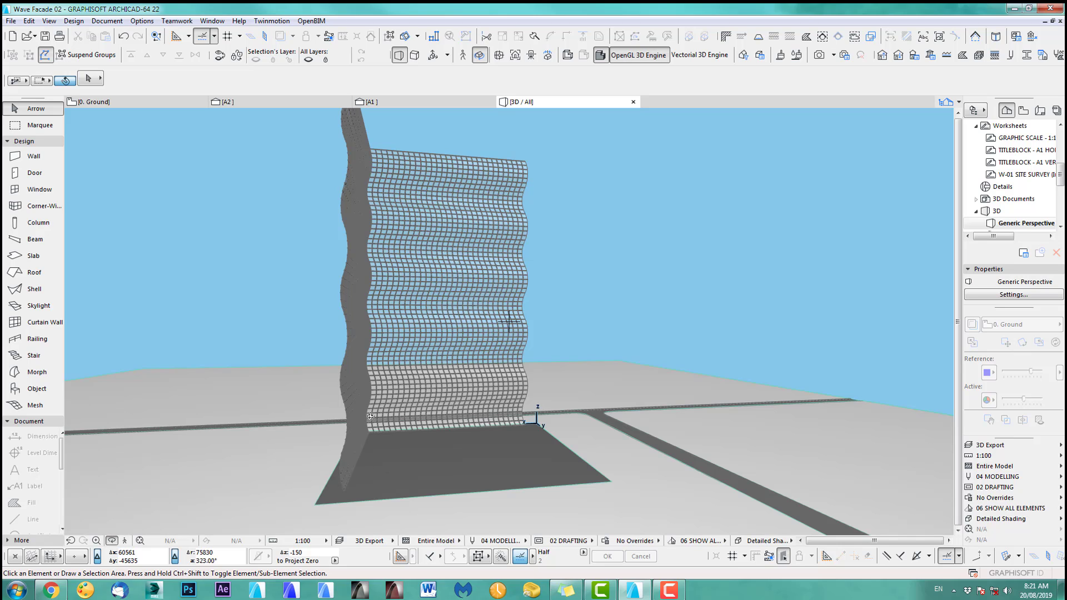
pyautogui.moveTo(368, 388)
pyautogui.mouseDown()
pyautogui.moveTo(649, 383)
pyautogui.moveTo(556, 412)
pyautogui.moveTo(688, 409)
pyautogui.moveTo(491, 374)
pyautogui.moveTo(478, 445)
pyautogui.moveTo(389, 473)
pyautogui.moveTo(578, 432)
pyautogui.mouseUp()
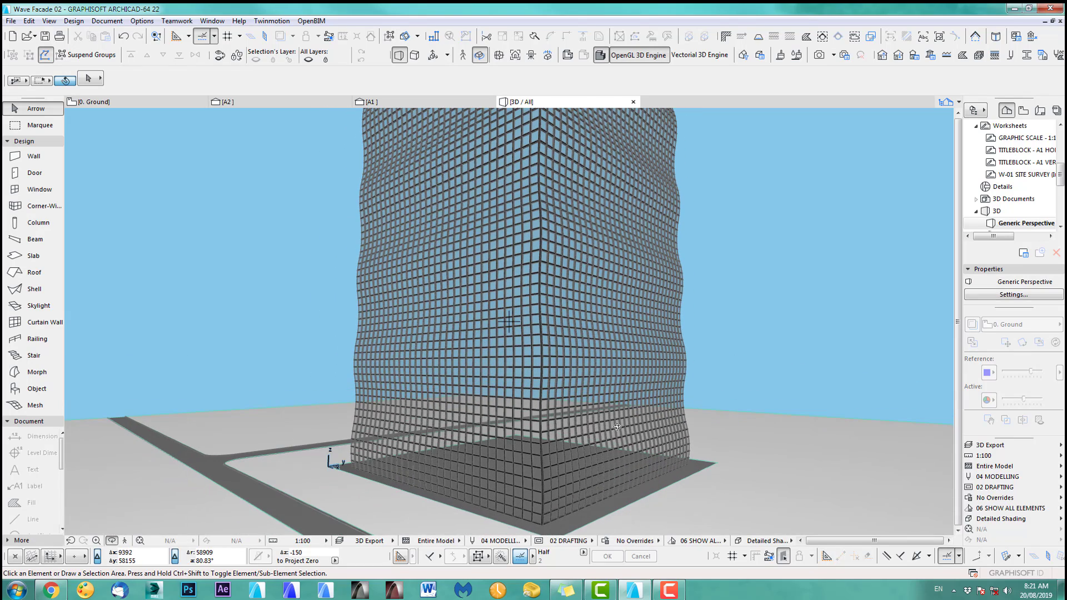
# Copy the slab from the Ground floor plan and paste it in the same position on the Level 1 plan
pyautogui.press('F2')
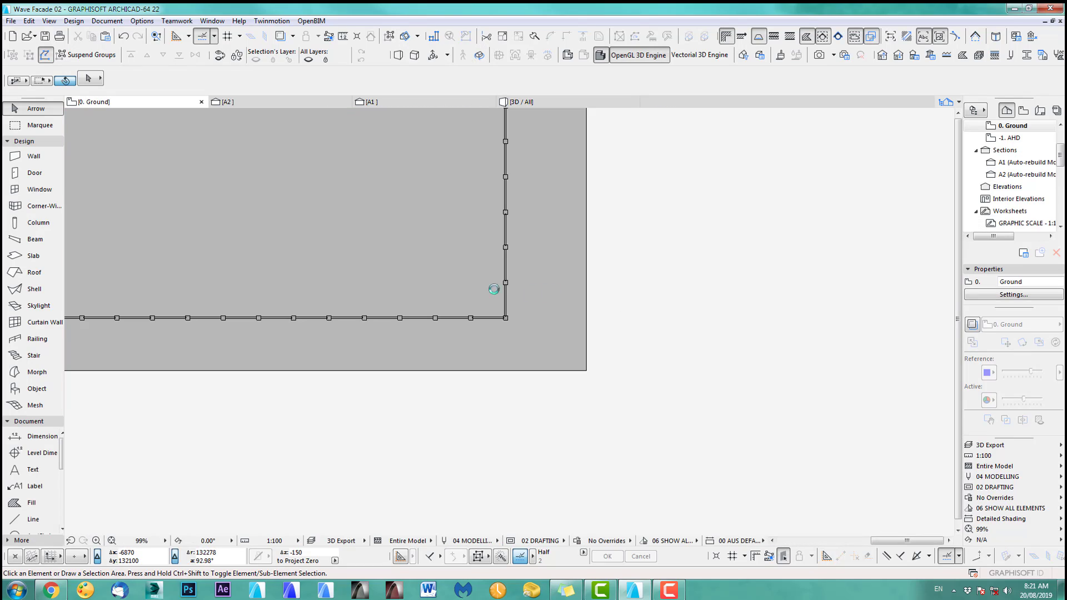
pyautogui.scroll(-6, 480, 312)
pyautogui.moveTo(426, 312); pyautogui.dragTo(566, 368, button='middle')
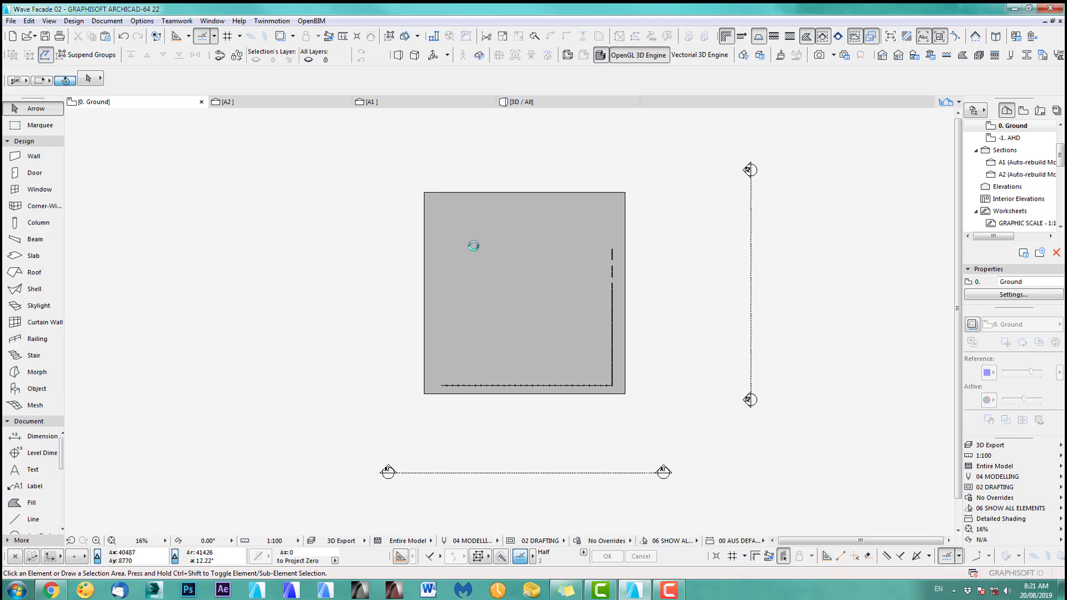
pyautogui.click(465, 240)
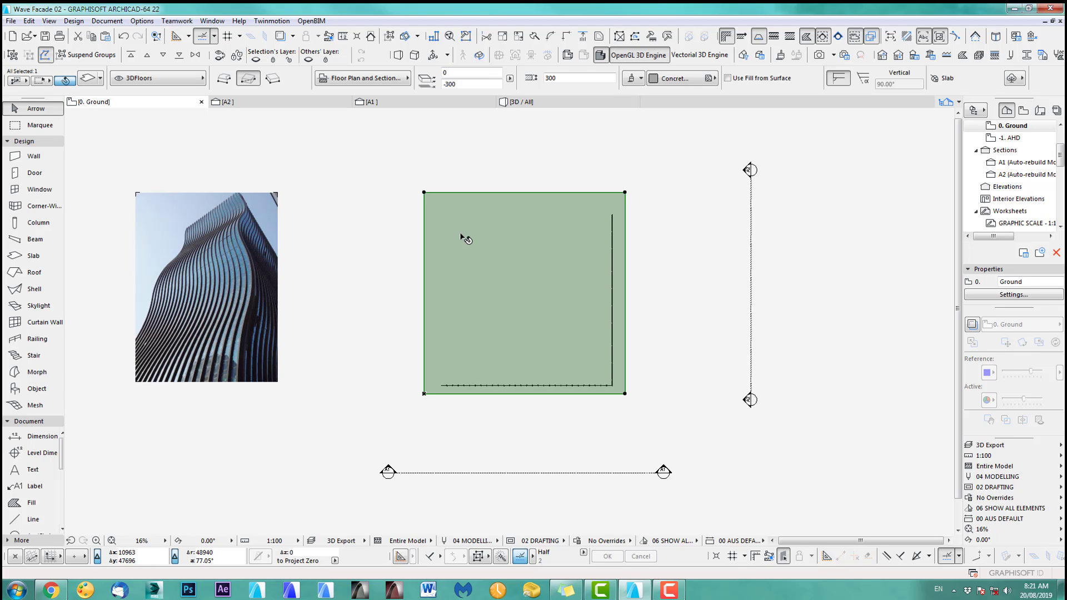
pyautogui.click(36, 22)
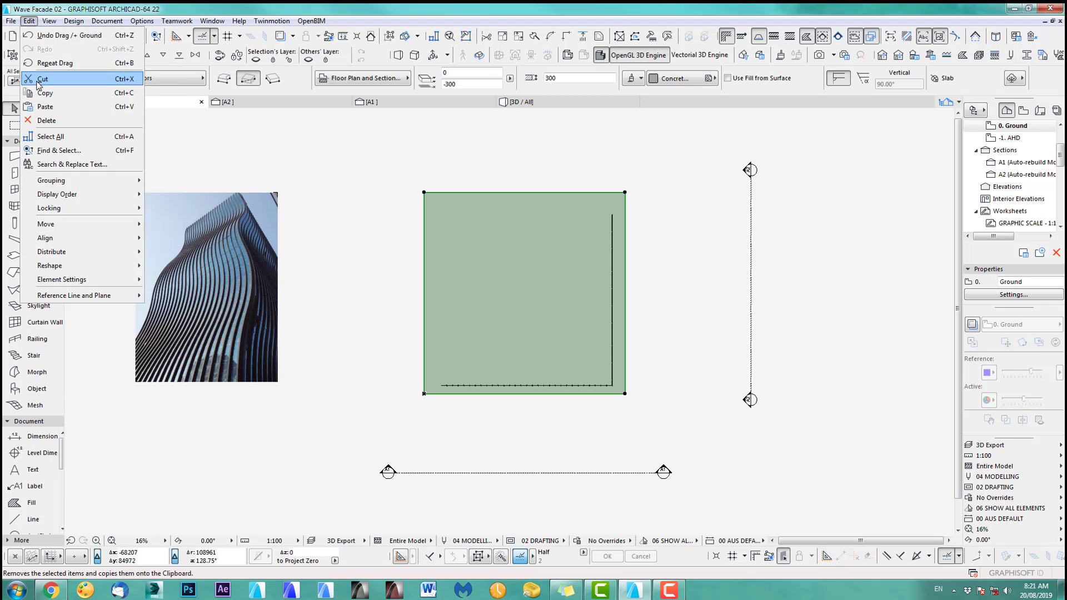
pyautogui.click(61, 89)
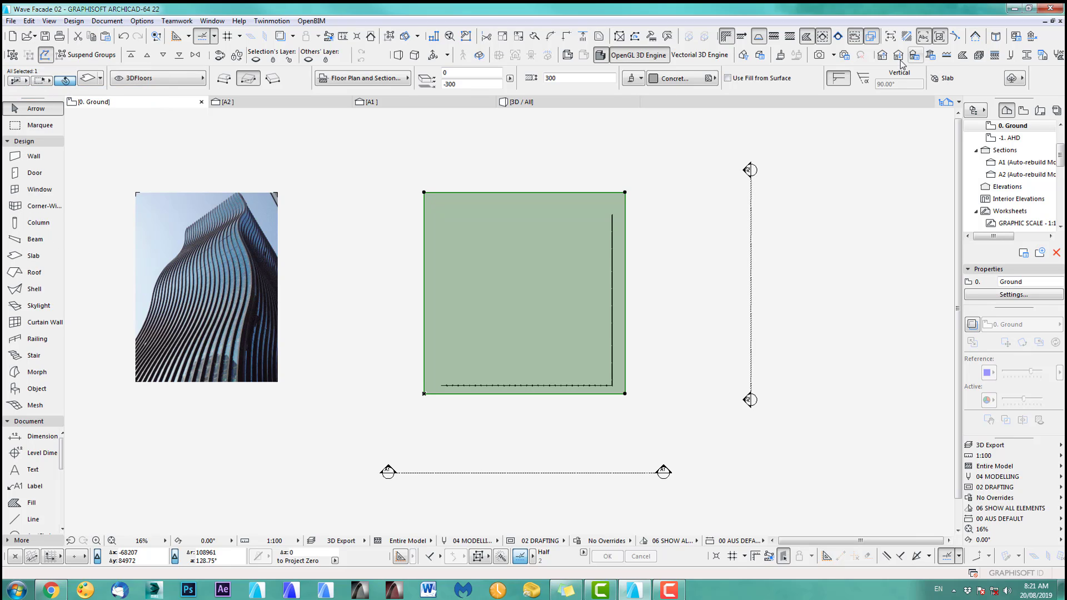
pyautogui.click(884, 55)
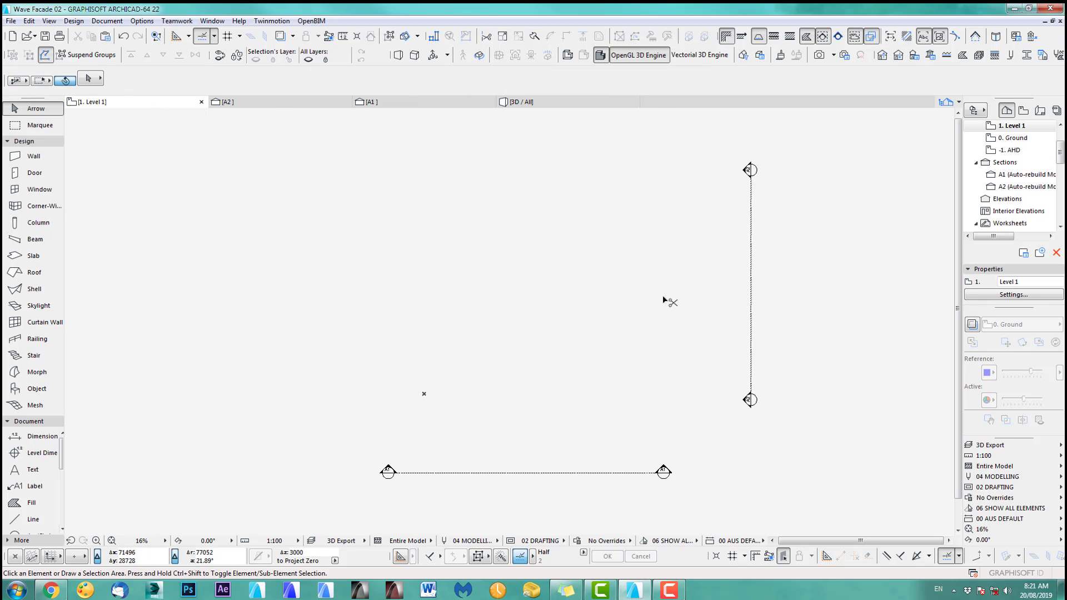
pyautogui.hotkey('ctrl', 'v')
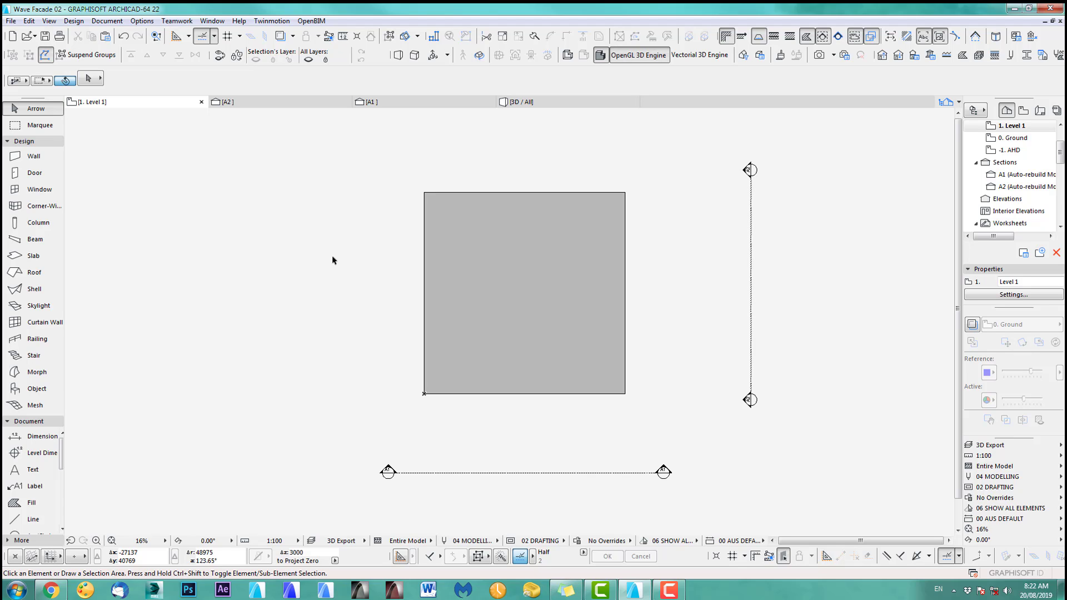
# Limit the stories shown in 3D to 0. Ground through 2. Level 2 and examine the two slabs behind the facades
pyautogui.hotkey('ctrl', 'alt', 'f')
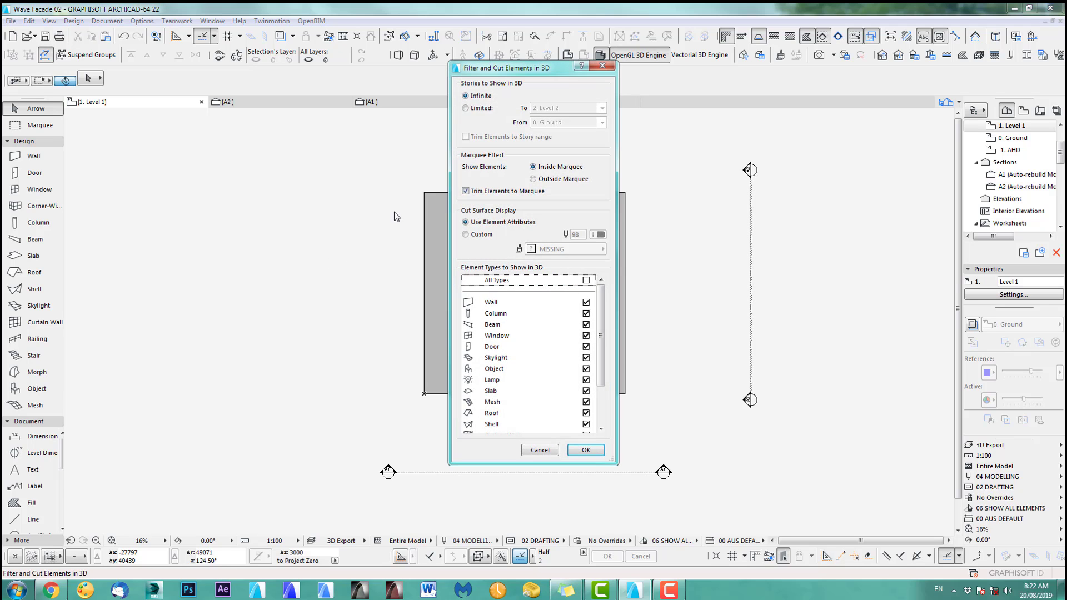
pyautogui.click(481, 109)
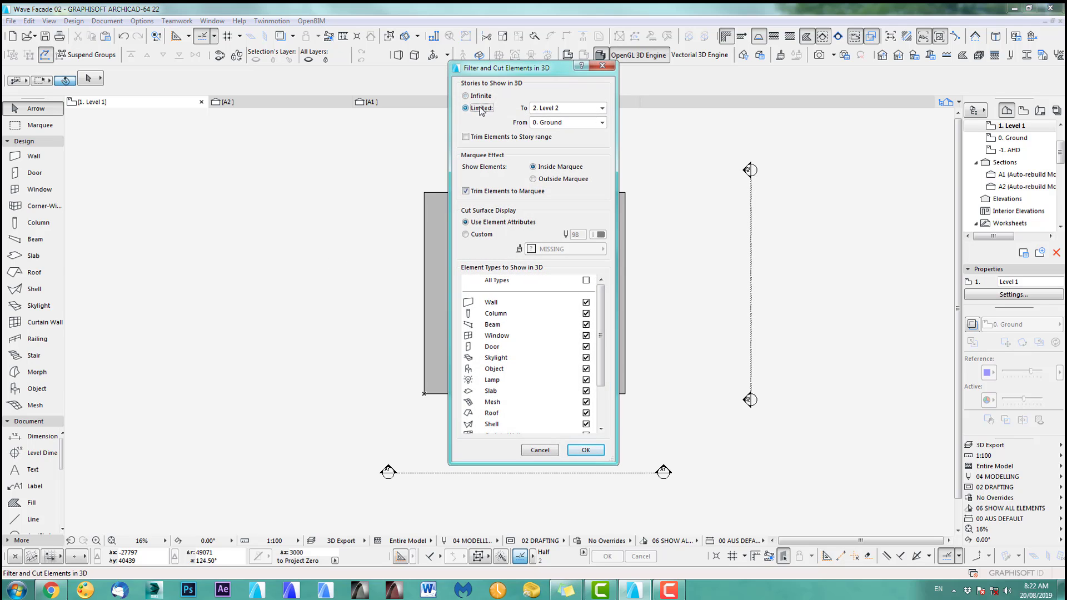
pyautogui.click(587, 450)
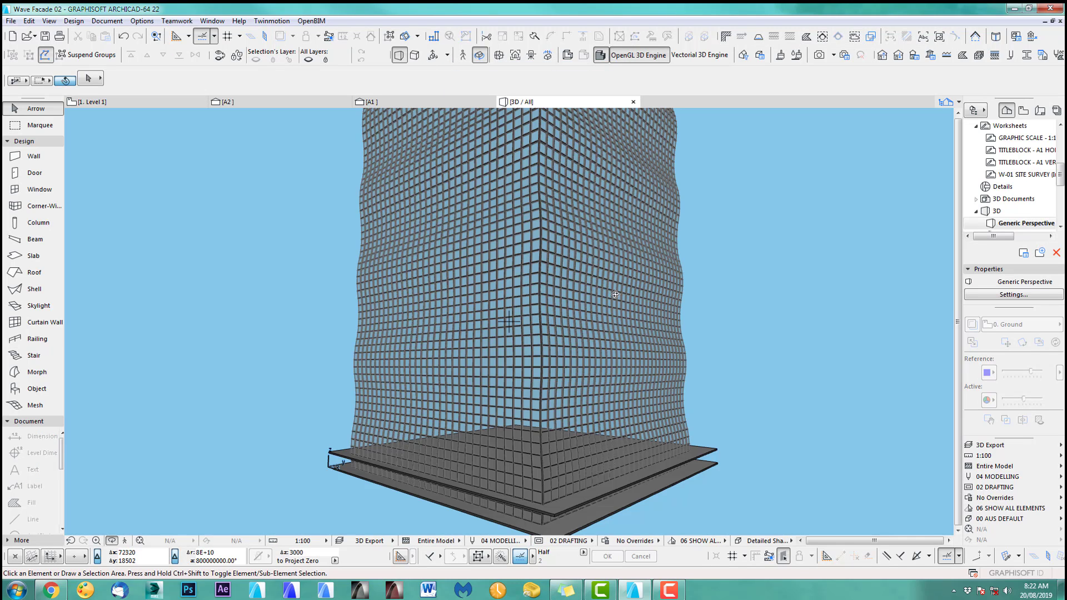
pyautogui.moveTo(549, 459)
pyautogui.keyDown('shift'); pyautogui.mouseDown(button='middle')
pyautogui.moveTo(493, 400)
pyautogui.moveTo(846, 408)
pyautogui.mouseUp(button='middle'); pyautogui.keyUp('shift')
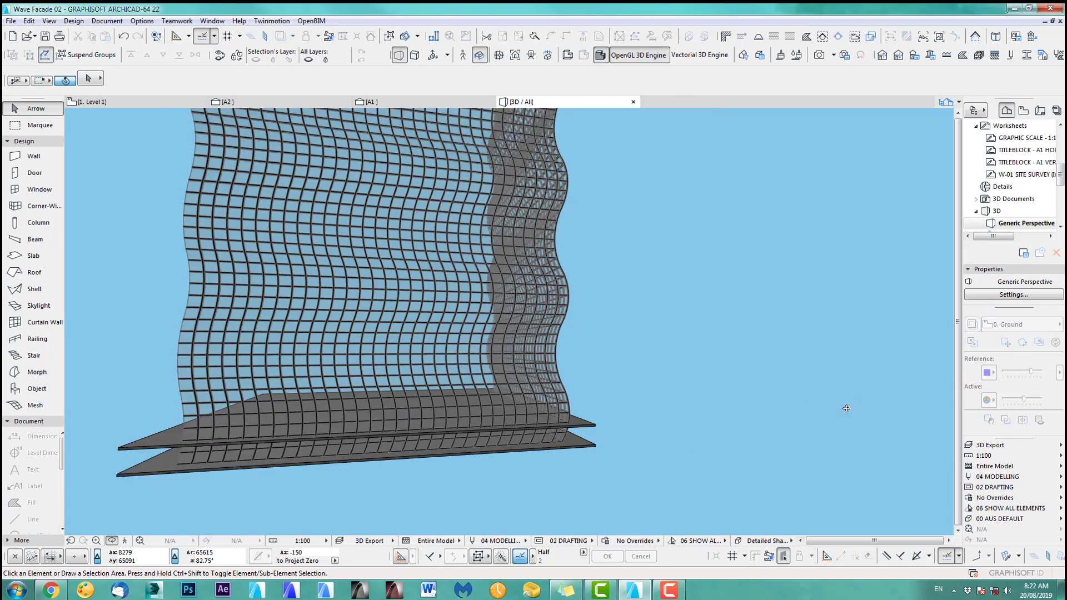
pyautogui.keyDown('shift'); pyautogui.moveTo(484, 394); pyautogui.dragTo(549, 393, button='middle'); pyautogui.keyUp('shift')
# Set the stories shown in 3D back to Infinite
pyautogui.hotkey('ctrl', 'shift', 'F5')
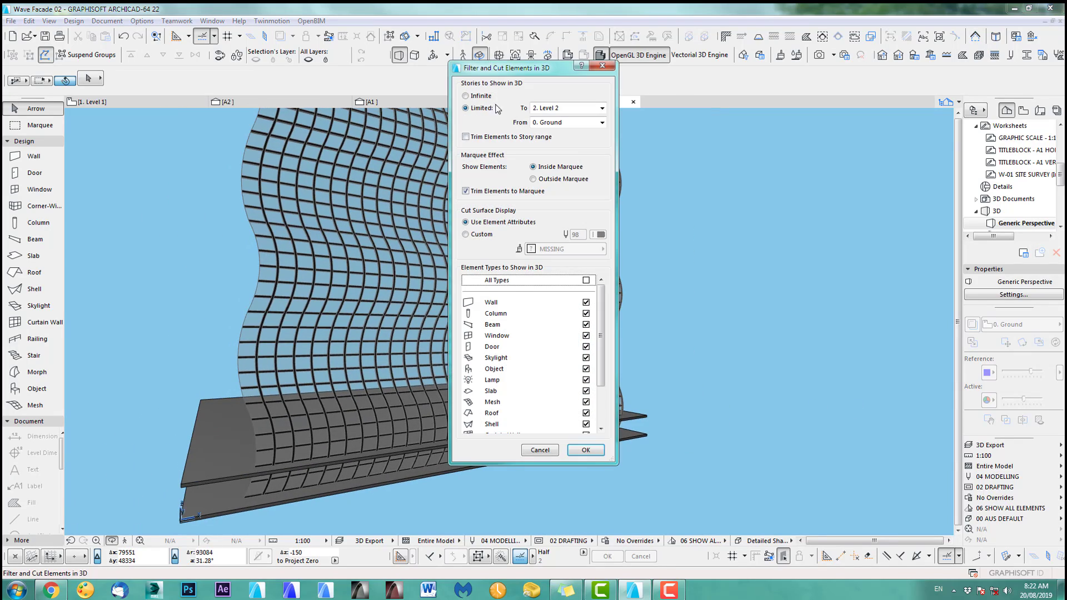
pyautogui.click(484, 96)
pyautogui.click(600, 453)
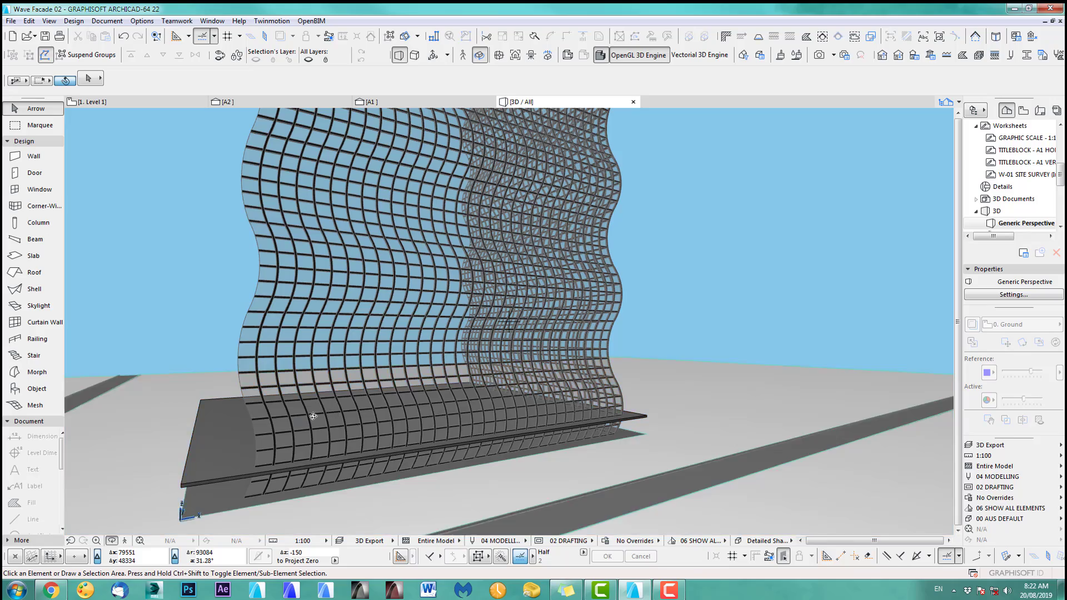
# Select the Level 1 slab in 3D and offset its edge beside the facade inward to the end mullion's corner
pyautogui.moveTo(312, 415)
pyautogui.keyDown('shift'); pyautogui.mouseDown(button='middle')
pyautogui.moveTo(603, 433)
pyautogui.moveTo(545, 362)
pyautogui.moveTo(492, 390)
pyautogui.moveTo(353, 374)
pyautogui.moveTo(424, 328)
pyautogui.moveTo(409, 338)
pyautogui.moveTo(332, 279)
pyautogui.mouseUp(button='middle'); pyautogui.keyUp('shift')
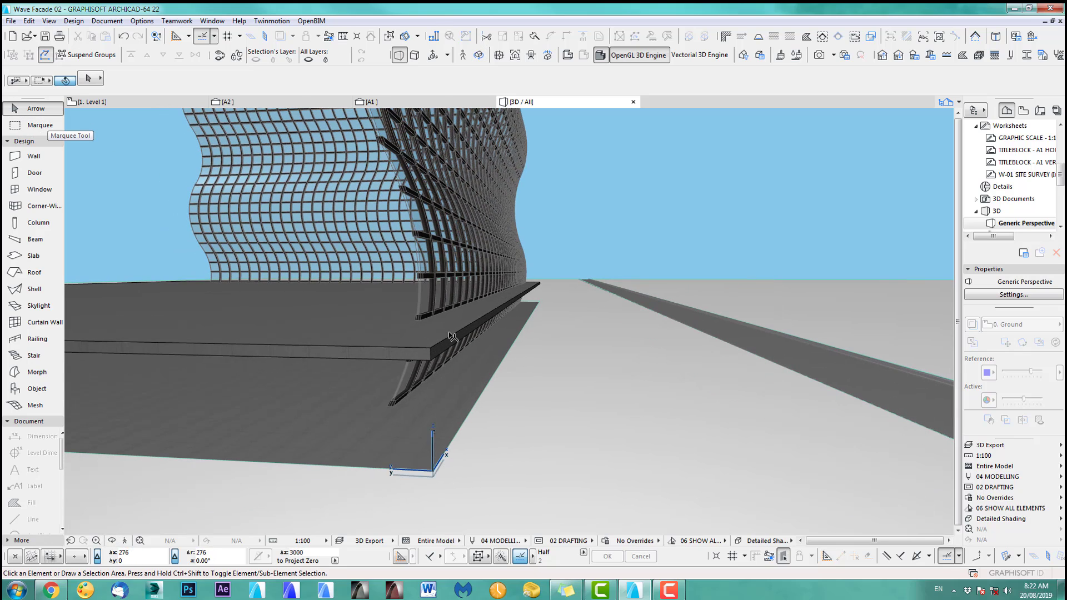
pyautogui.click(453, 337)
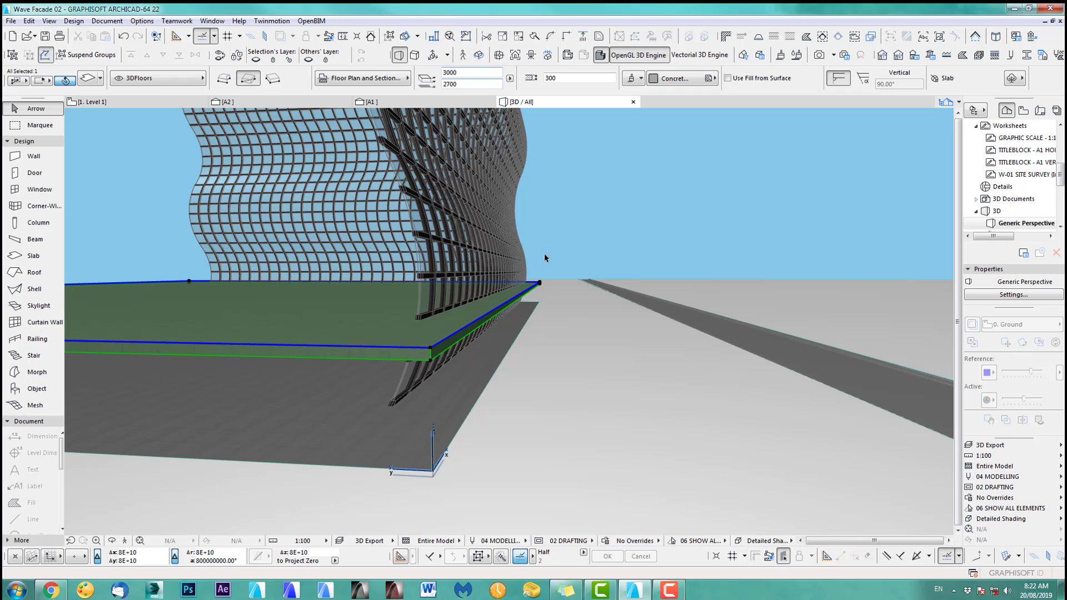
pyautogui.moveTo(545, 258)
pyautogui.keyDown('shift'); pyautogui.mouseDown(button='middle')
pyautogui.moveTo(543, 239)
pyautogui.moveTo(522, 233)
pyautogui.moveTo(570, 239)
pyautogui.moveTo(555, 307)
pyautogui.moveTo(400, 383)
pyautogui.mouseUp(button='middle'); pyautogui.keyUp('shift')
pyautogui.scroll(5, 420, 350)
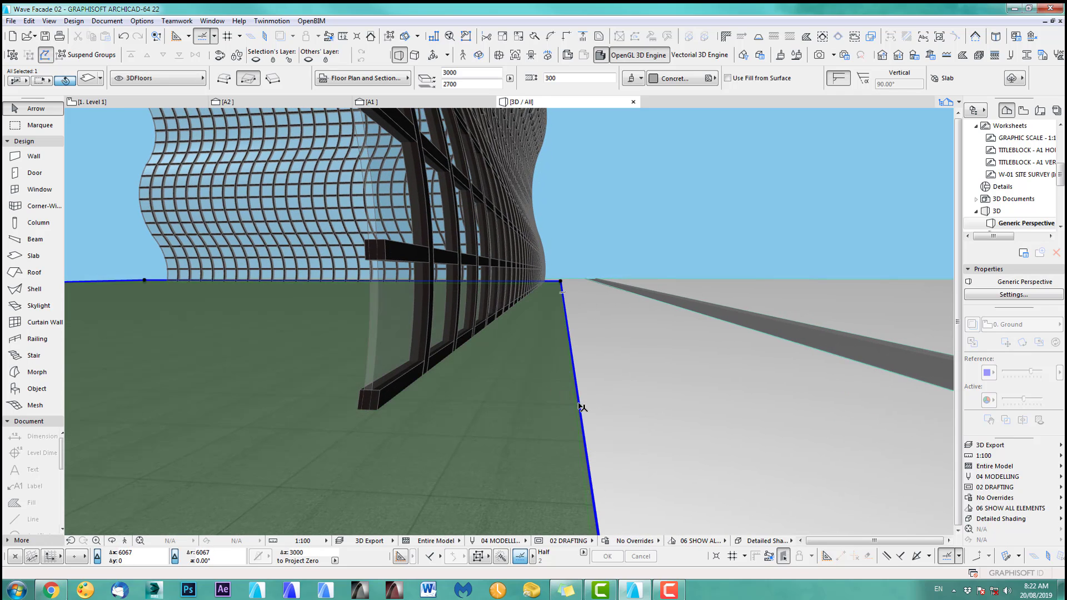
pyautogui.click(580, 407)
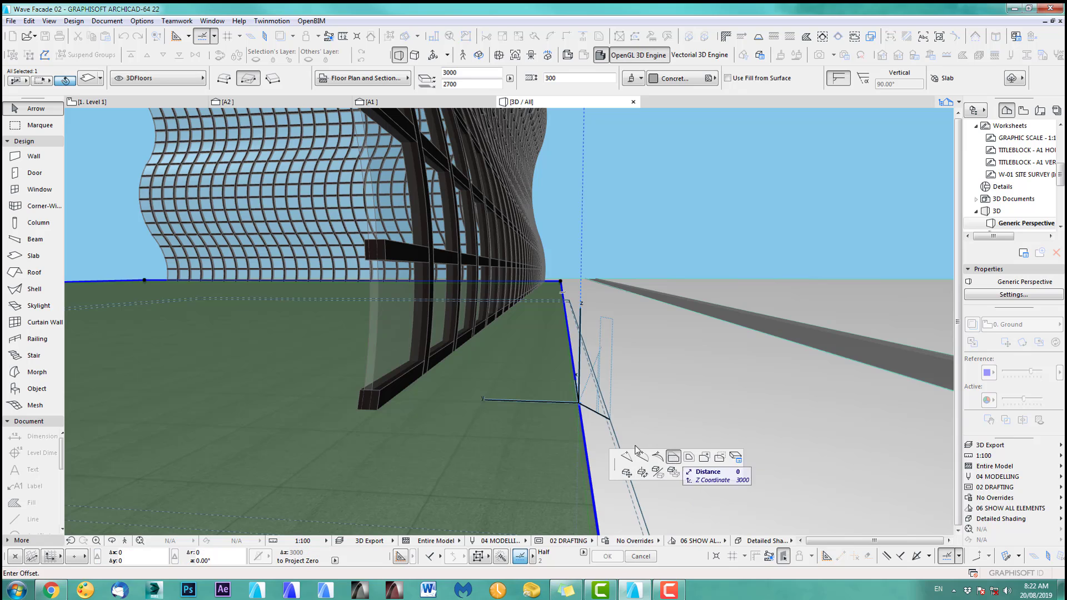
pyautogui.click(362, 404)
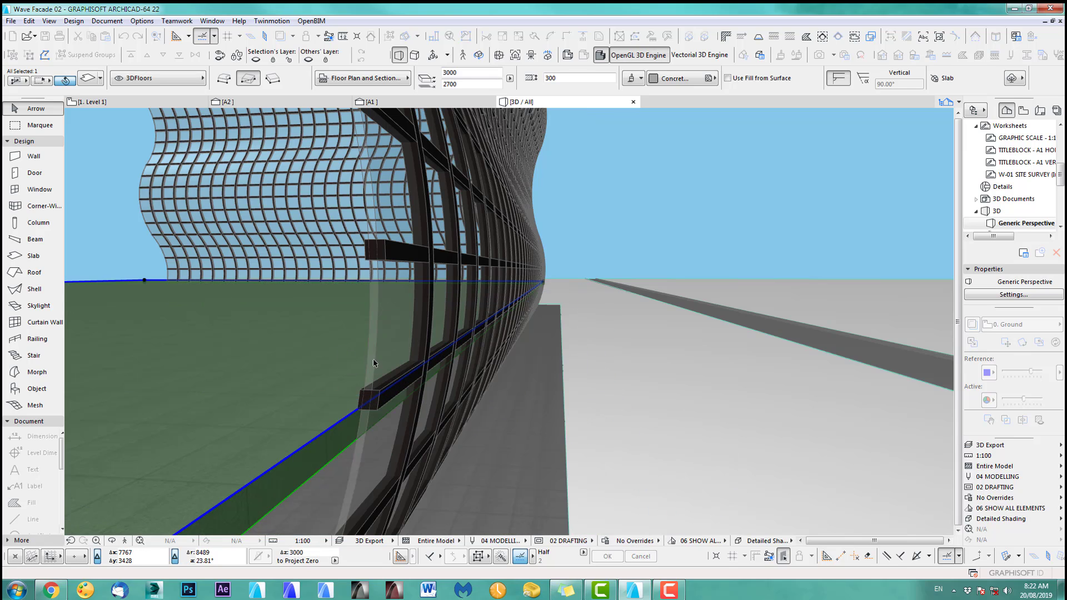
# Set the Level 1 slab's offset from its home story to 200 and its thickness to 200
pyautogui.moveTo(374, 363); pyautogui.dragTo(374, 269, button='middle')
pyautogui.moveTo(406, 342); pyautogui.dragTo(312, 267, button='middle')
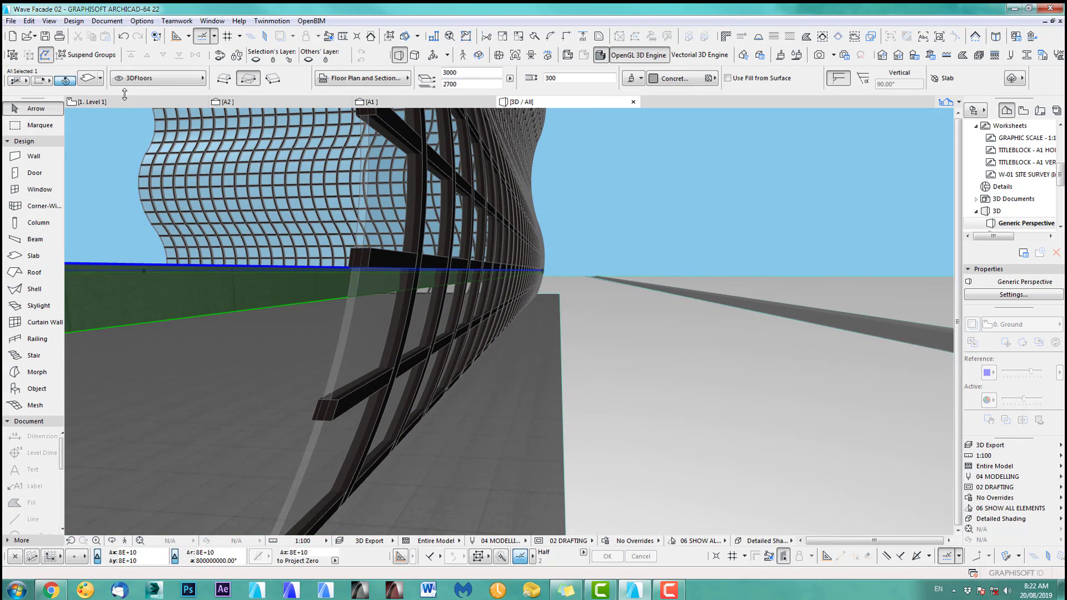
pyautogui.click(89, 80)
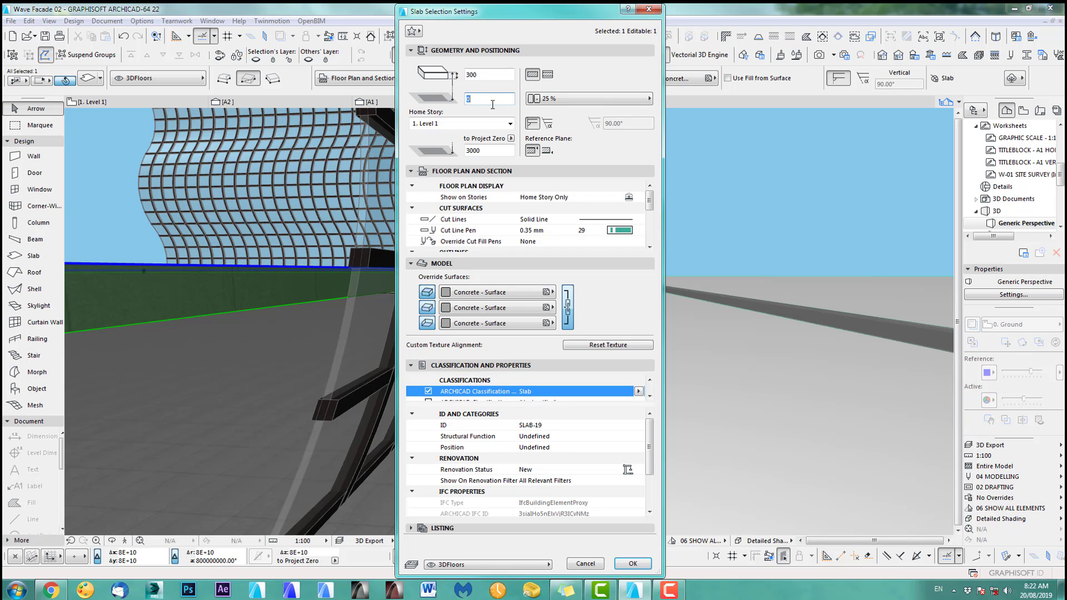
pyautogui.write('00')
pyautogui.press('Return')
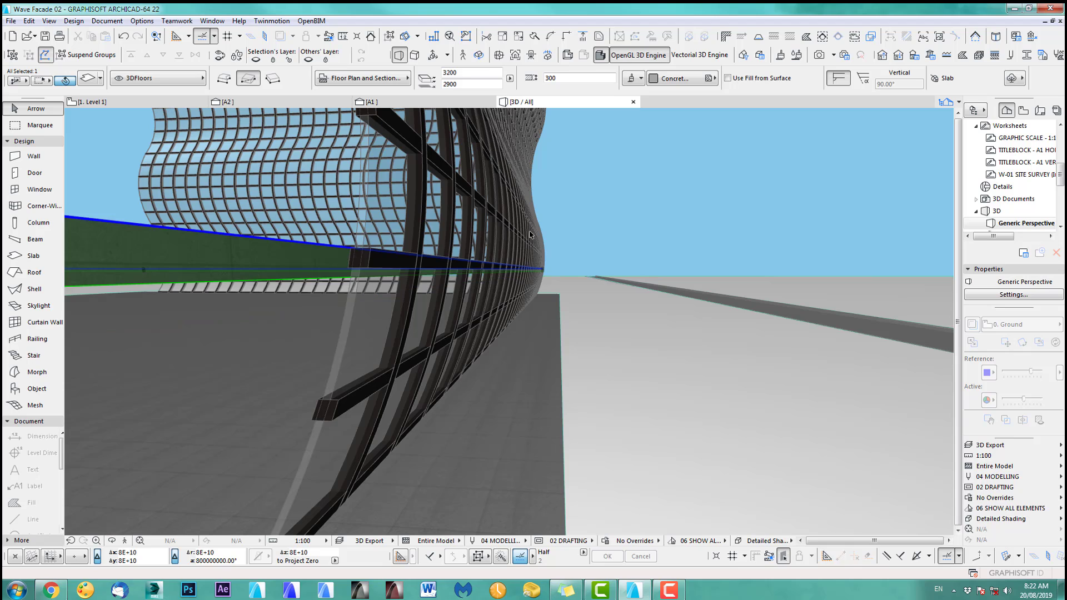
pyautogui.moveTo(432, 295)
pyautogui.mouseDown(button='middle')
pyautogui.moveTo(433, 271)
pyautogui.moveTo(436, 303)
pyautogui.mouseUp(button='middle')
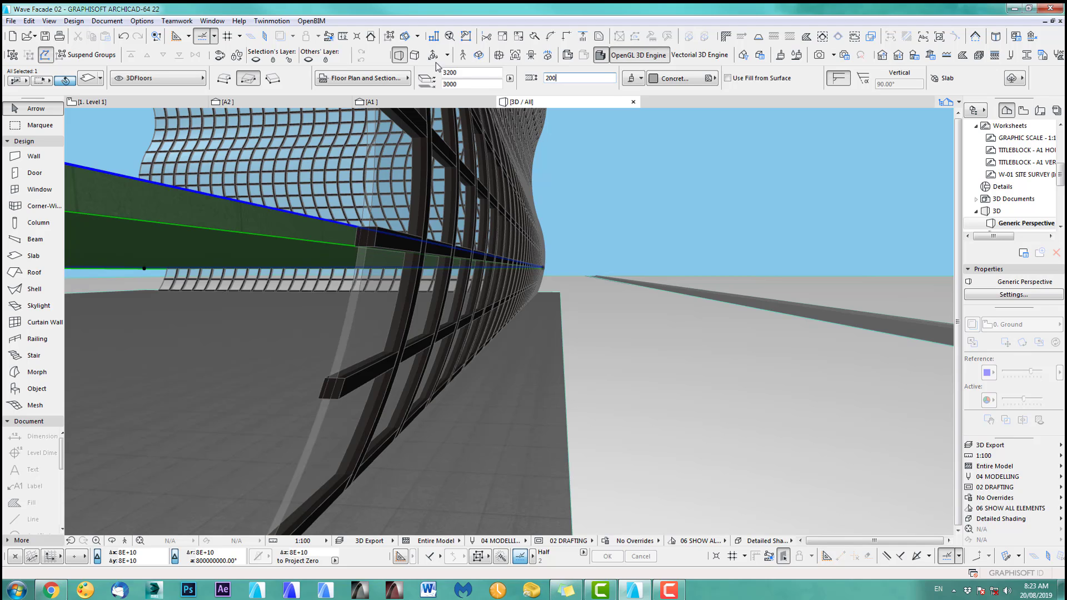
pyautogui.scroll(-7, 412, 311)
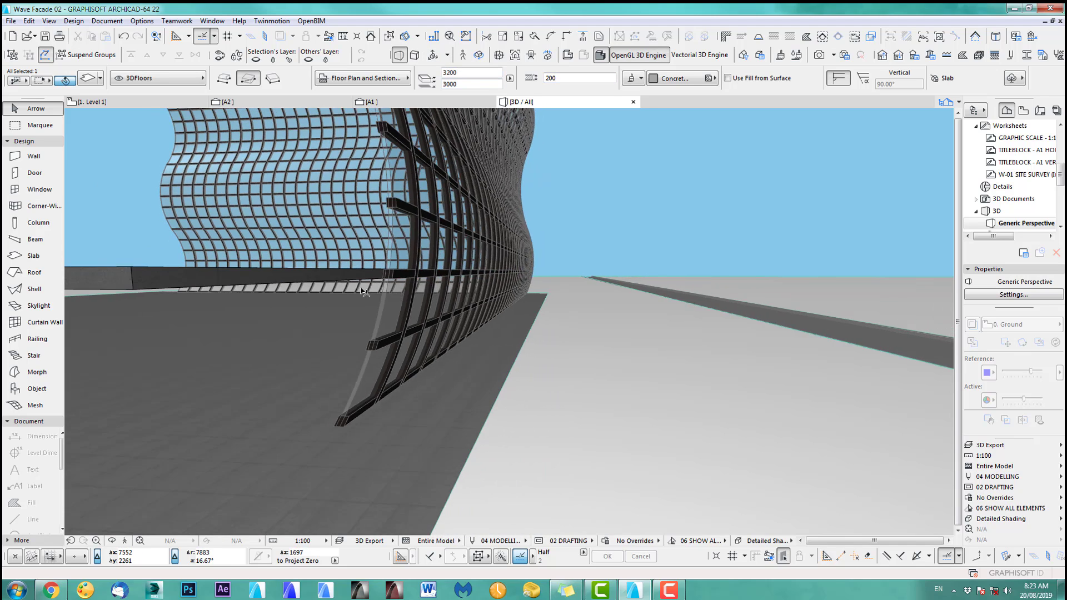
# Offset the Level 1 slab's edge beside the other facade inward to the end of that facade's horizontal mullion
pyautogui.moveTo(355, 319); pyautogui.dragTo(564, 337, button='middle')
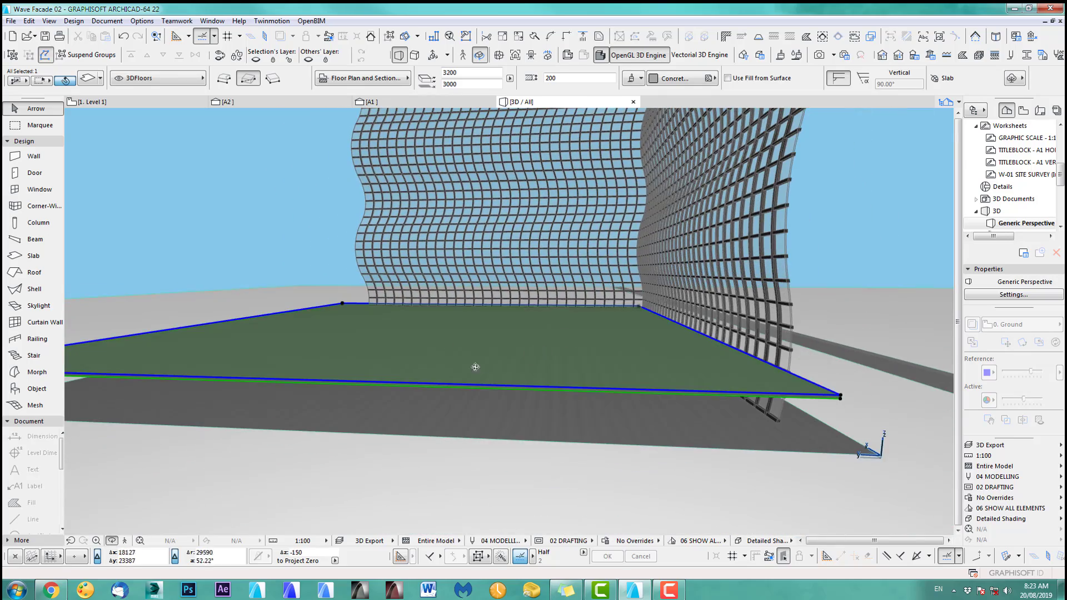
pyautogui.keyDown('shift'); pyautogui.moveTo(489, 318); pyautogui.dragTo(516, 341, button='middle'); pyautogui.keyUp('shift')
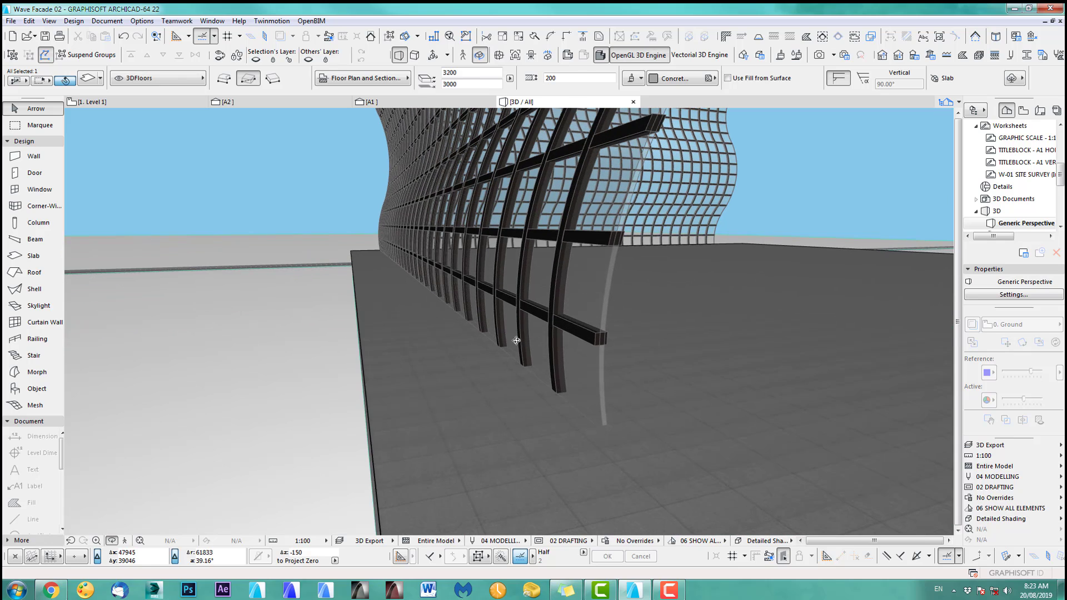
pyautogui.click(365, 394)
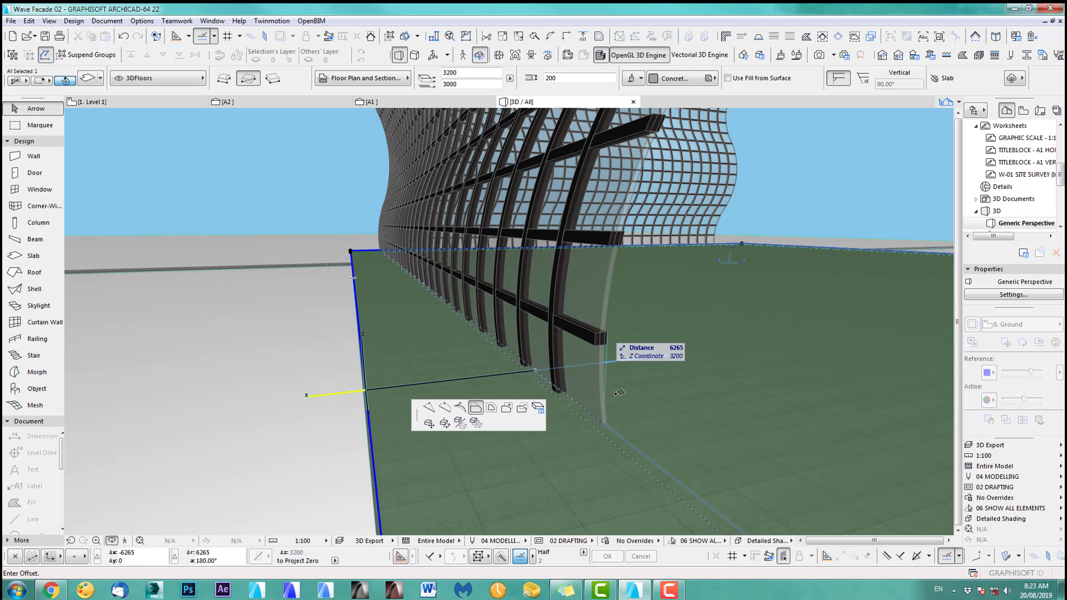
pyautogui.click(615, 411)
# Fine-tune the offset of the same Level 1 slab edge so it meets the end mullion's corner
pyautogui.scroll(4, 612, 431)
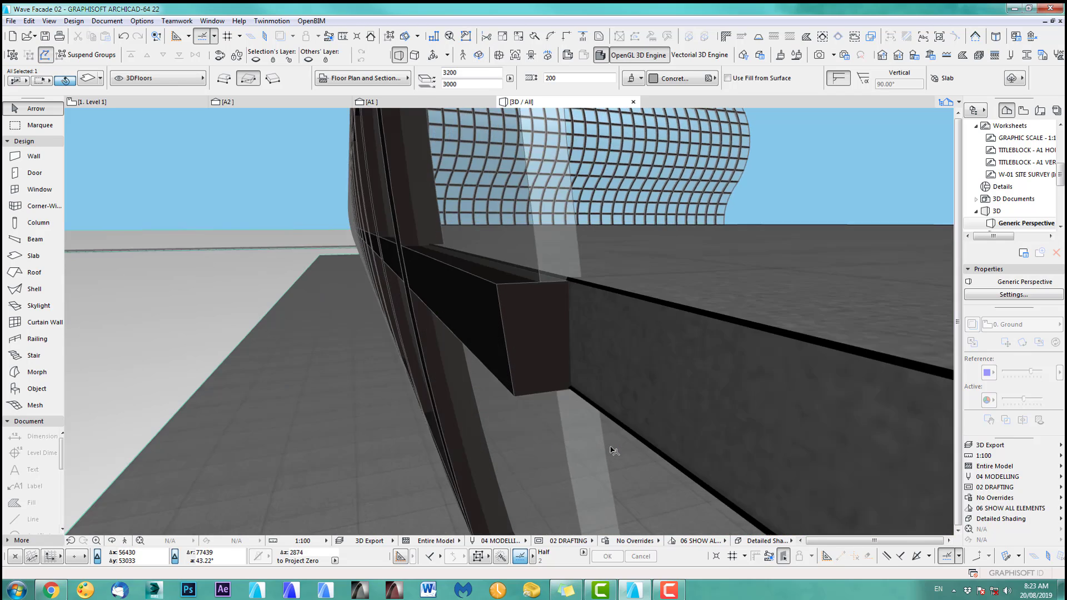
pyautogui.scroll(-2, 614, 450)
pyautogui.scroll(2, 610, 430)
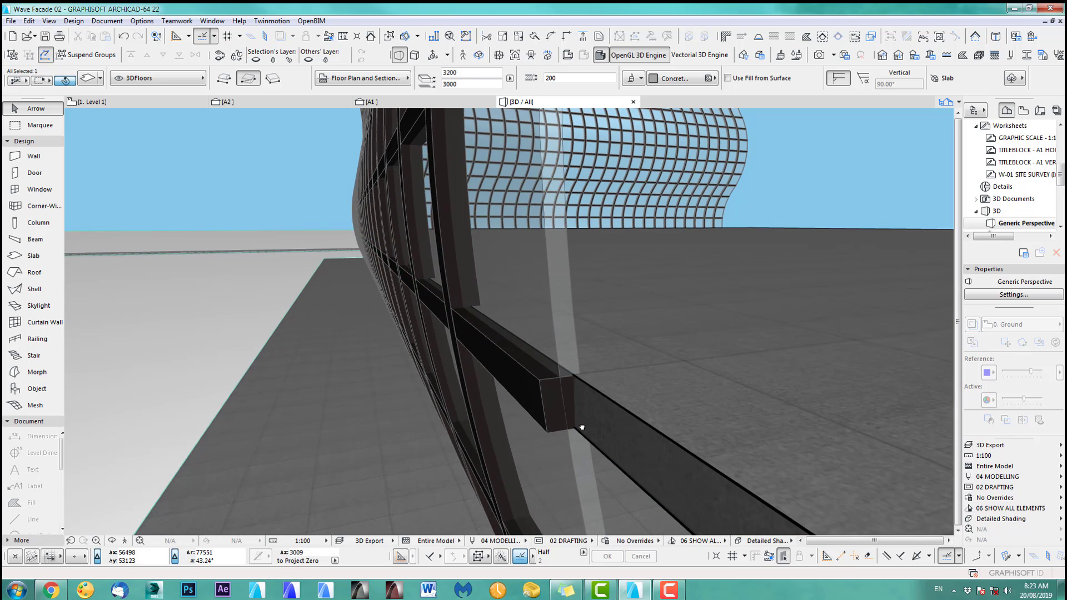
pyautogui.click(589, 391)
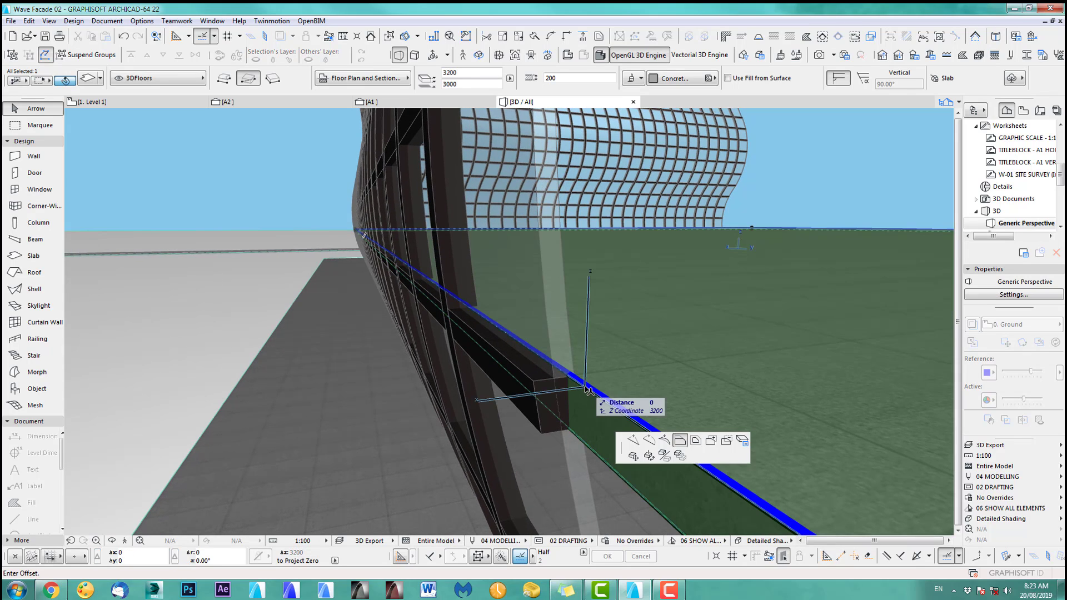
pyautogui.click(622, 372)
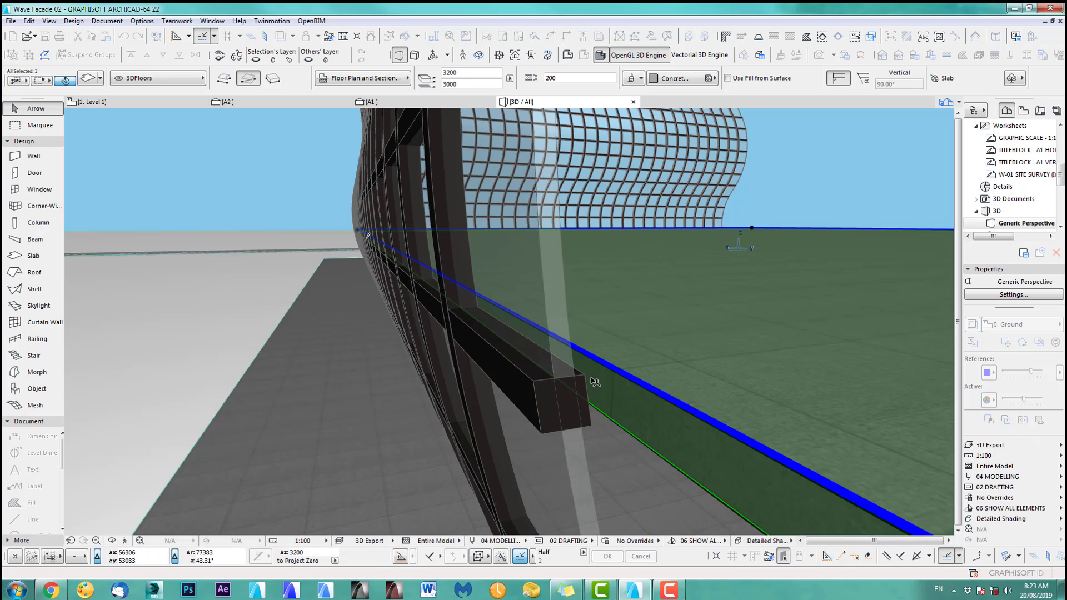
pyautogui.click(595, 383)
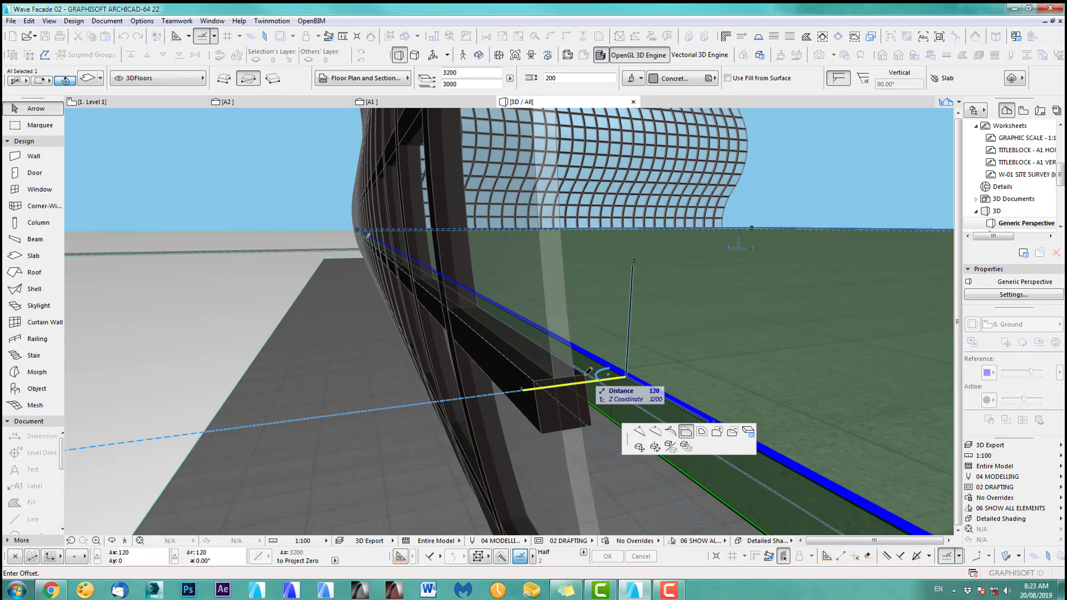
pyautogui.click(588, 371)
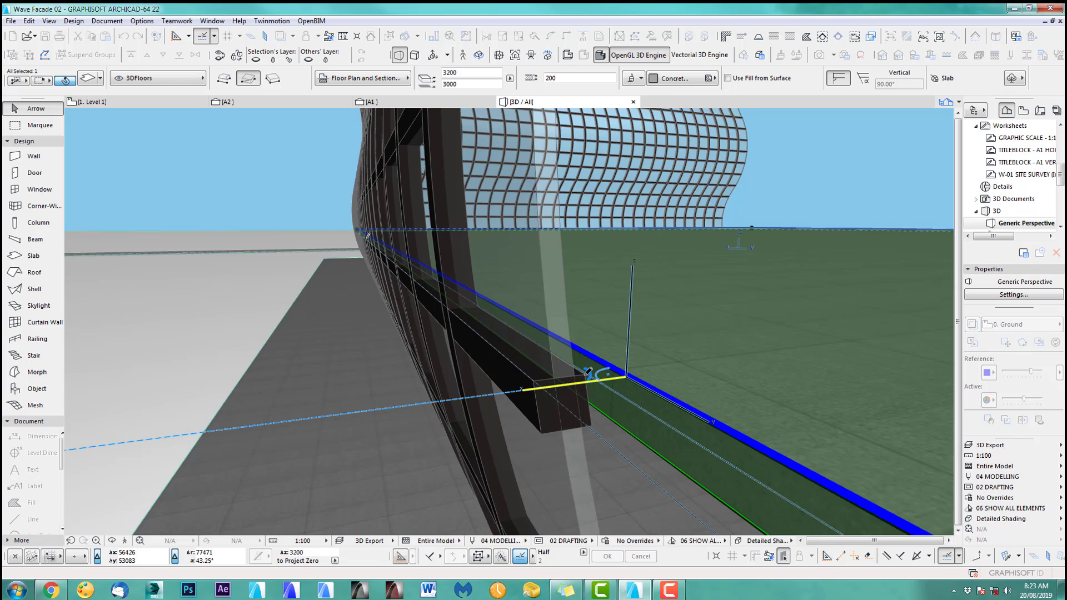
pyautogui.press('Escape')
pyautogui.scroll(-4, 390, 444)
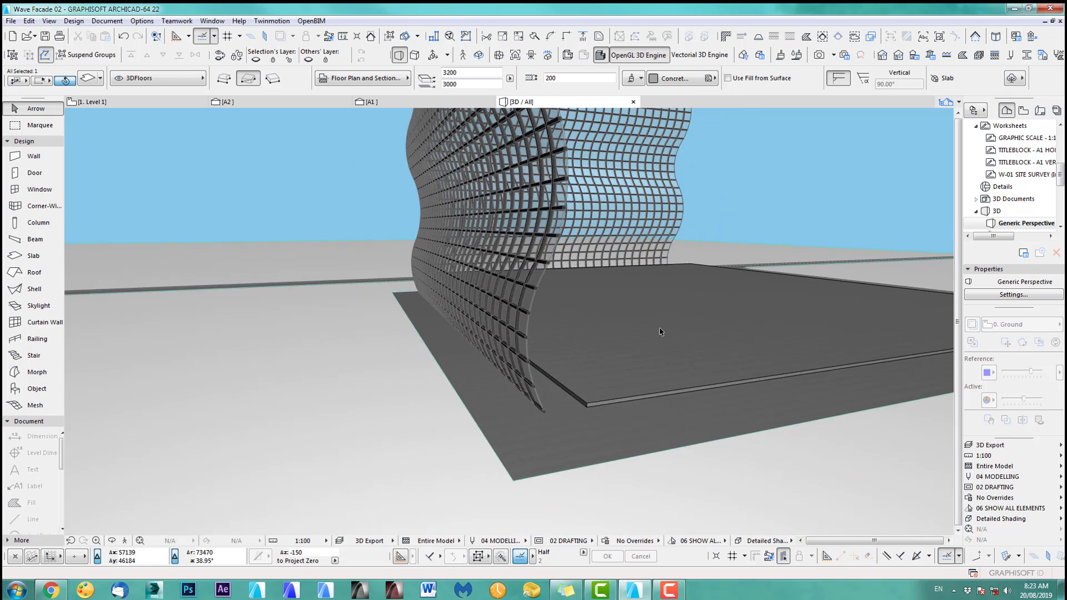
pyautogui.keyDown('shift'); pyautogui.moveTo(660, 332); pyautogui.dragTo(555, 312, button='middle'); pyautogui.keyUp('shift')
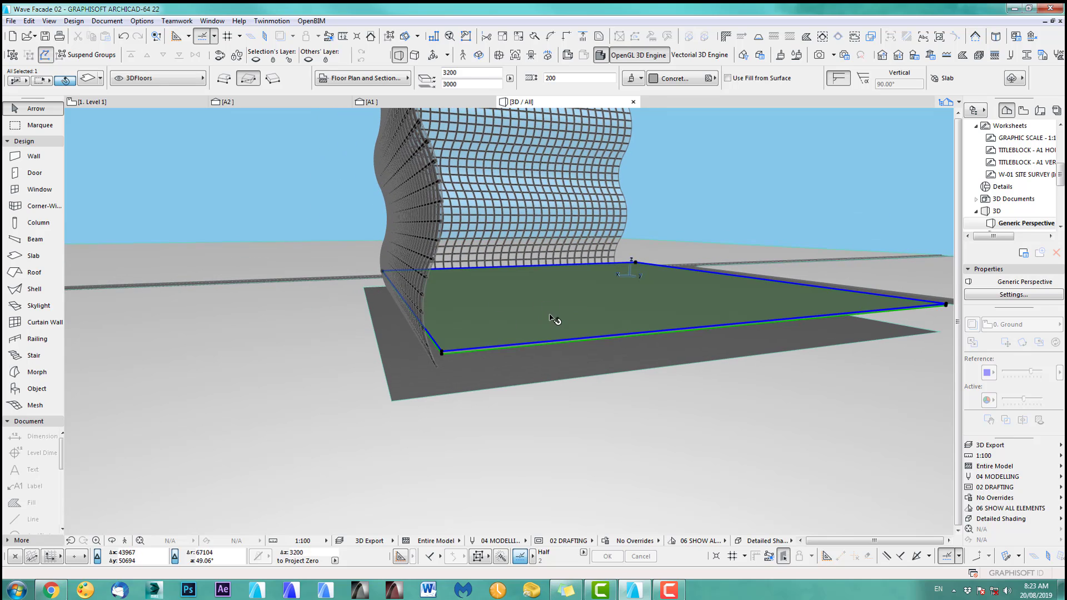
pyautogui.keyDown('shift'); pyautogui.moveTo(640, 300); pyautogui.dragTo(486, 321, button='middle'); pyautogui.keyUp('shift')
pyautogui.scroll(-5, 641, 298)
pyautogui.moveTo(624, 339)
pyautogui.mouseDown(button='middle')
pyautogui.moveTo(598, 408)
pyautogui.moveTo(579, 344)
pyautogui.moveTo(417, 312)
pyautogui.moveTo(567, 341)
pyautogui.moveTo(815, 324)
pyautogui.moveTo(701, 335)
pyautogui.moveTo(653, 317)
pyautogui.moveTo(593, 347)
pyautogui.moveTo(374, 395)
pyautogui.moveTo(558, 441)
pyautogui.moveTo(417, 439)
pyautogui.mouseUp(button='middle')
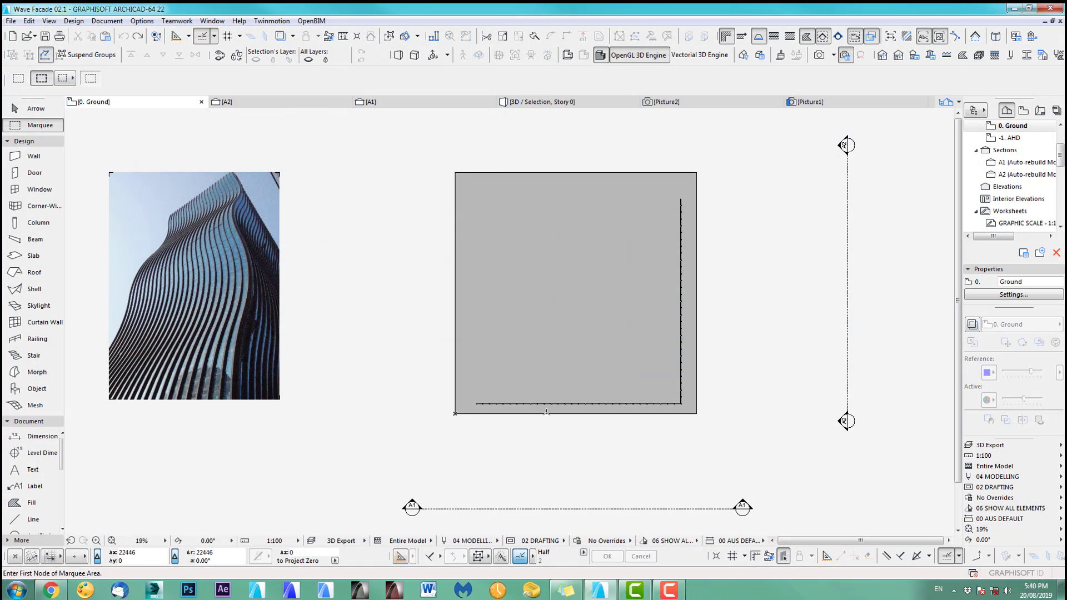
# Delete the upper end section of the vertical facade run on the 0. Ground plan and check the shortened facade in 3D
pyautogui.scroll(4, 562, 402)
pyautogui.scroll(-2, 572, 405)
pyautogui.moveTo(572, 405); pyautogui.dragTo(560, 420, button='middle')
pyautogui.scroll(-1, 560, 420)
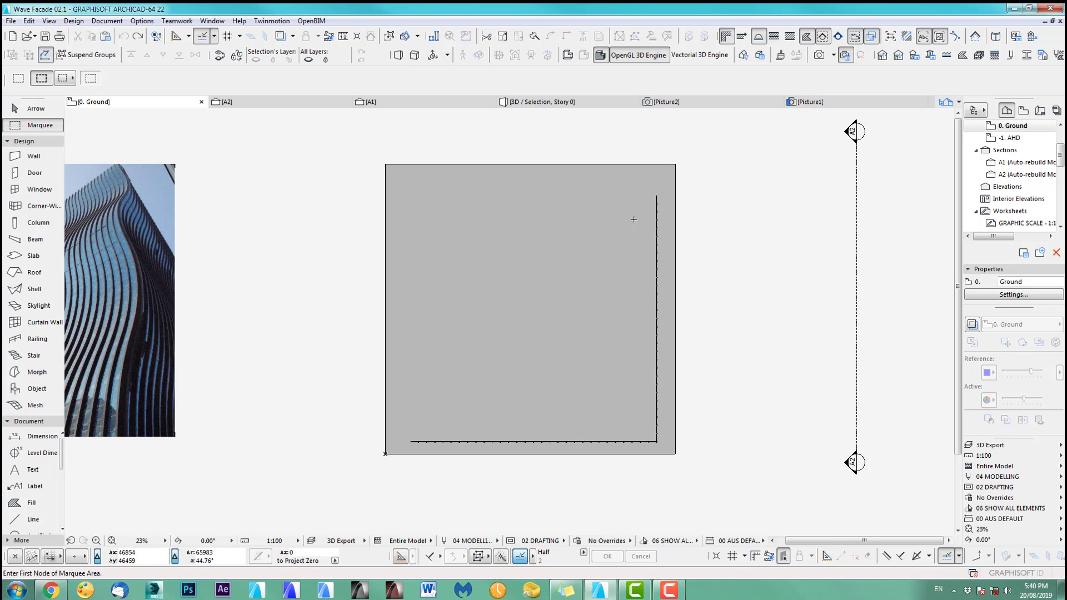
pyautogui.scroll(2, 677, 215)
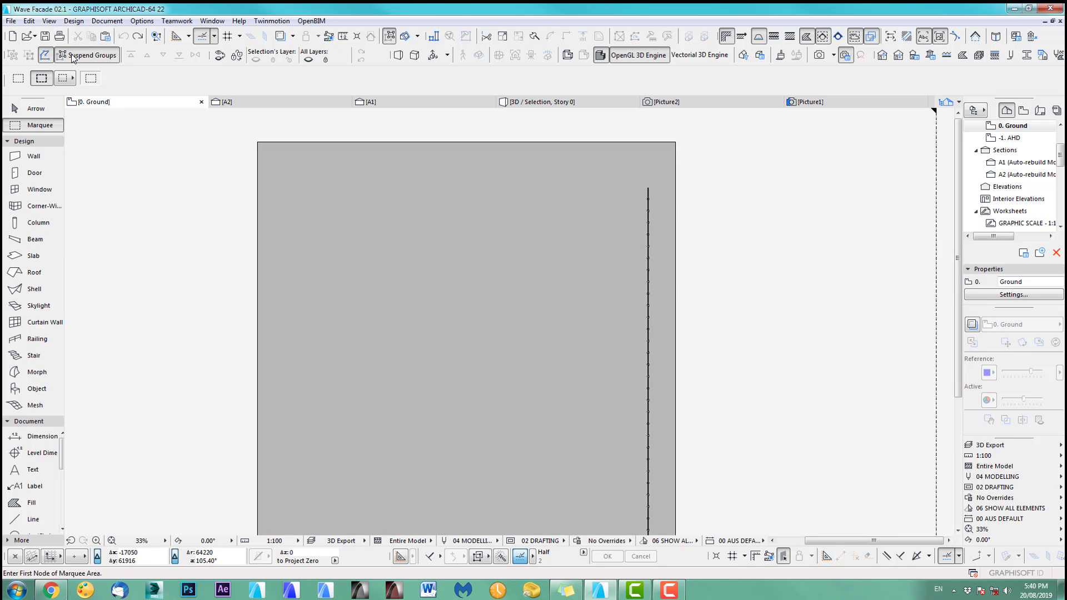
pyautogui.moveTo(677, 244); pyautogui.dragTo(610, 228, button='middle')
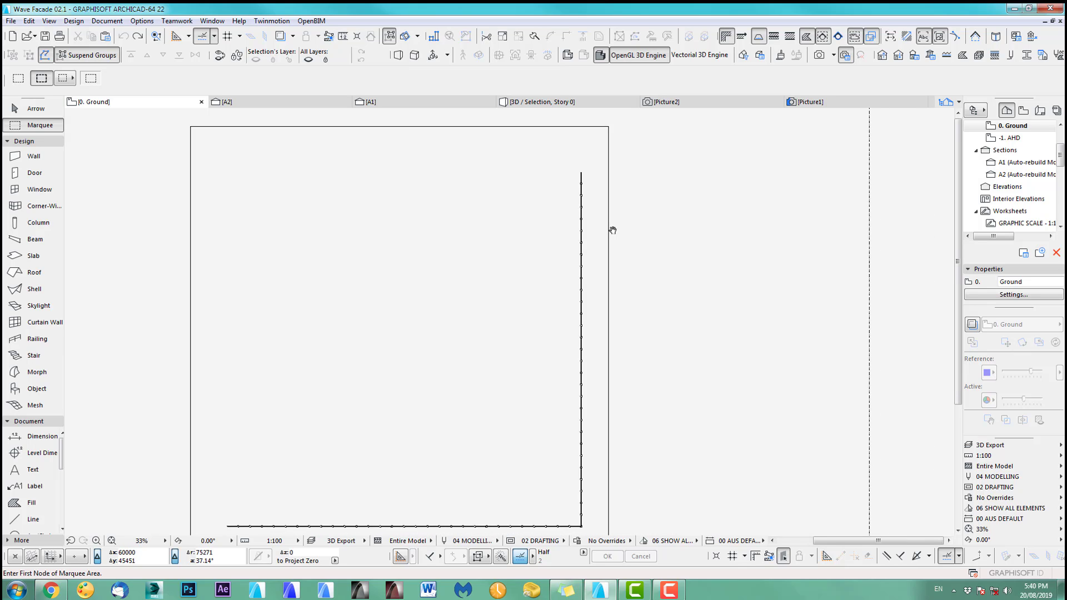
pyautogui.click(41, 112)
pyautogui.moveTo(643, 156)
pyautogui.mouseDown()
pyautogui.moveTo(600, 269)
pyautogui.moveTo(546, 305)
pyautogui.mouseUp()
pyautogui.press('F3')
pyautogui.keyDown('shift'); pyautogui.moveTo(602, 378); pyautogui.dragTo(556, 322, button='middle'); pyautogui.keyUp('shift')
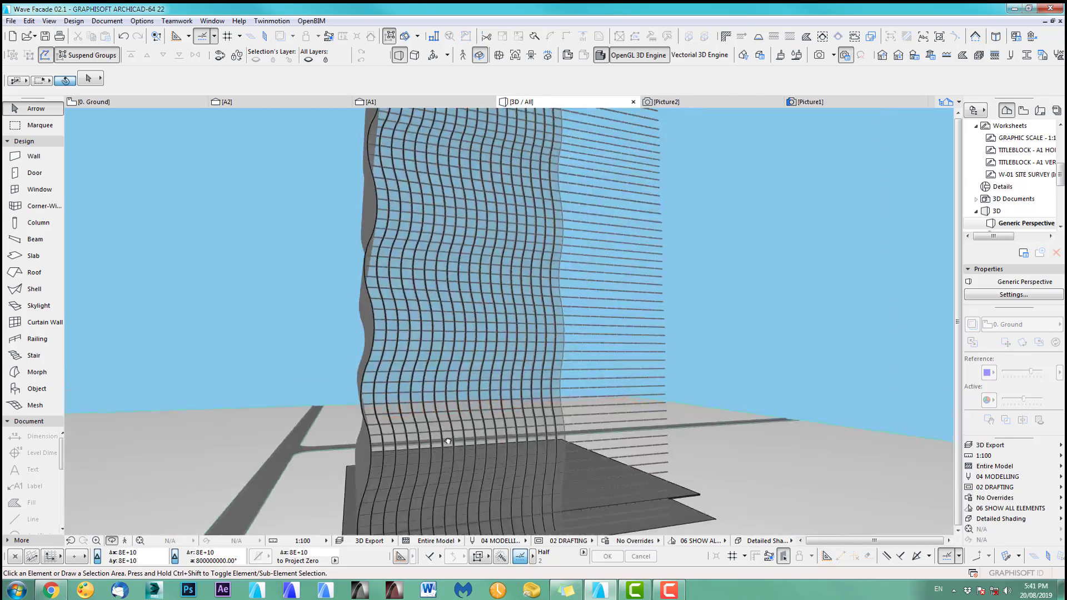
# Hide the layer of the floor slabs and return to the 3D view
pyautogui.press('F2')
pyautogui.hotkey('ctrl', 'l')
pyautogui.click(682, 345)
pyautogui.press('F3')
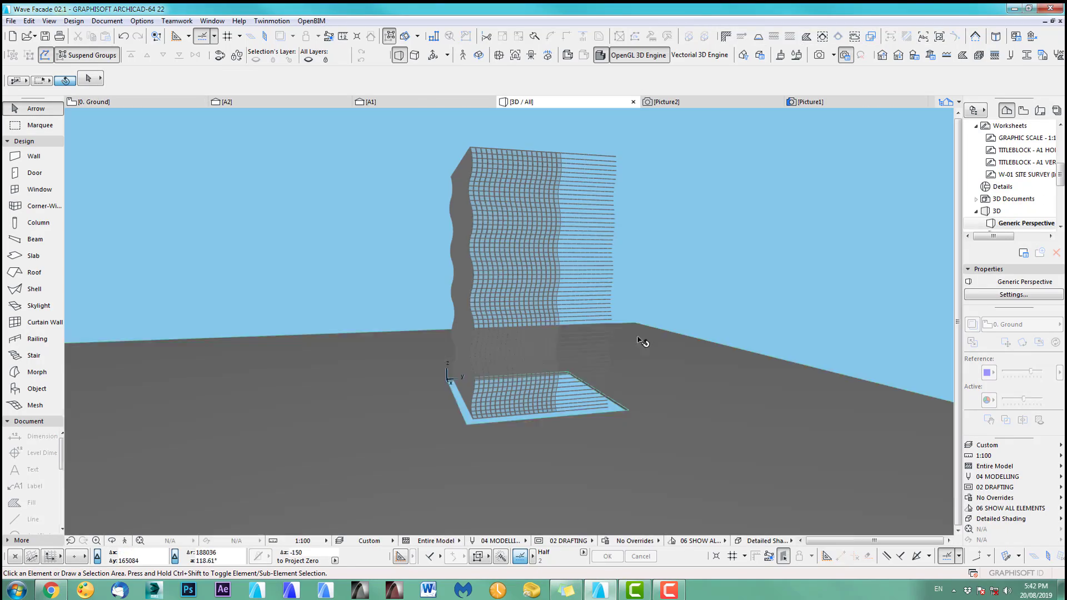
# Delete the horizontal mullions projecting past the shortened facade's end, including the leftover stubs along its upper half
pyautogui.moveTo(656, 132); pyautogui.dragTo(562, 437)
pyautogui.press('Delete')
pyautogui.scroll(4, 685, 390)
pyautogui.keyDown('shift'); pyautogui.moveTo(517, 312); pyautogui.dragTo(524, 376, button='middle'); pyautogui.keyUp('shift')
pyautogui.scroll(4, 524, 375)
pyautogui.moveTo(502, 225); pyautogui.dragTo(487, 298)
pyautogui.press('Delete')
pyautogui.moveTo(508, 355); pyautogui.dragTo(489, 444)
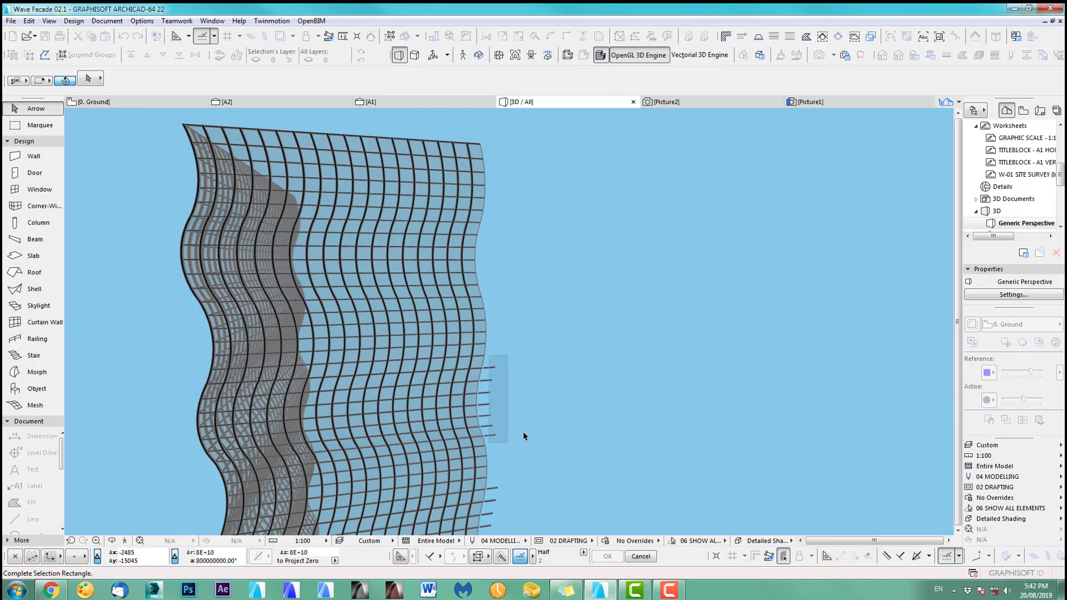
pyautogui.press('Delete')
# Delete the remaining mullion stubs projecting past the facade's end along its lower half
pyautogui.moveTo(524, 438); pyautogui.dragTo(525, 146, button='middle')
pyautogui.moveTo(524, 150); pyautogui.dragTo(500, 526)
pyautogui.press('Delete')
pyautogui.moveTo(507, 193); pyautogui.dragTo(494, 248)
pyautogui.moveTo(512, 341); pyautogui.dragTo(498, 517)
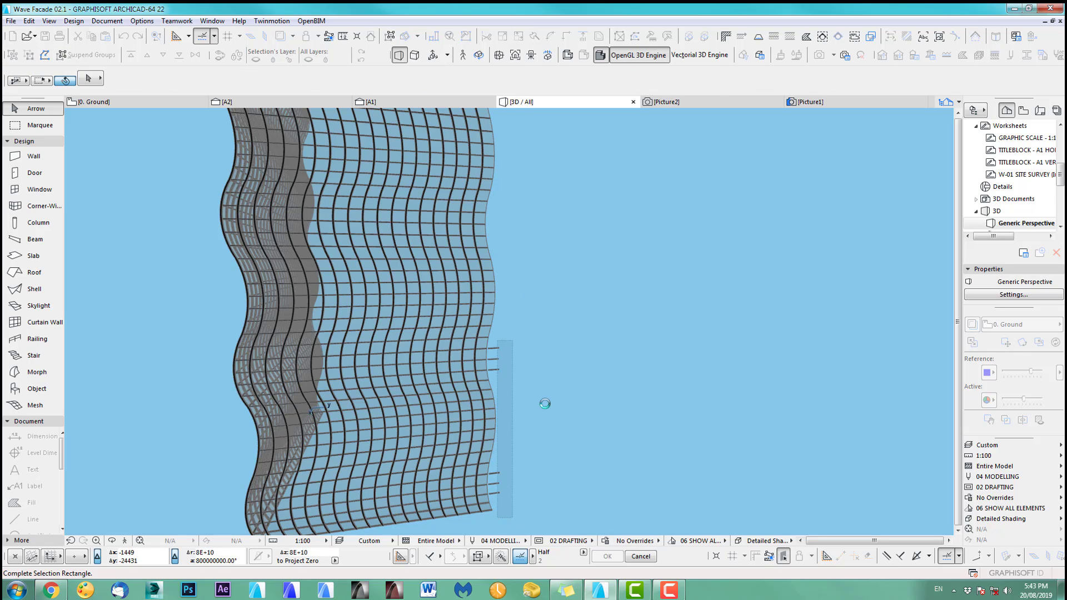
pyautogui.press('Delete')
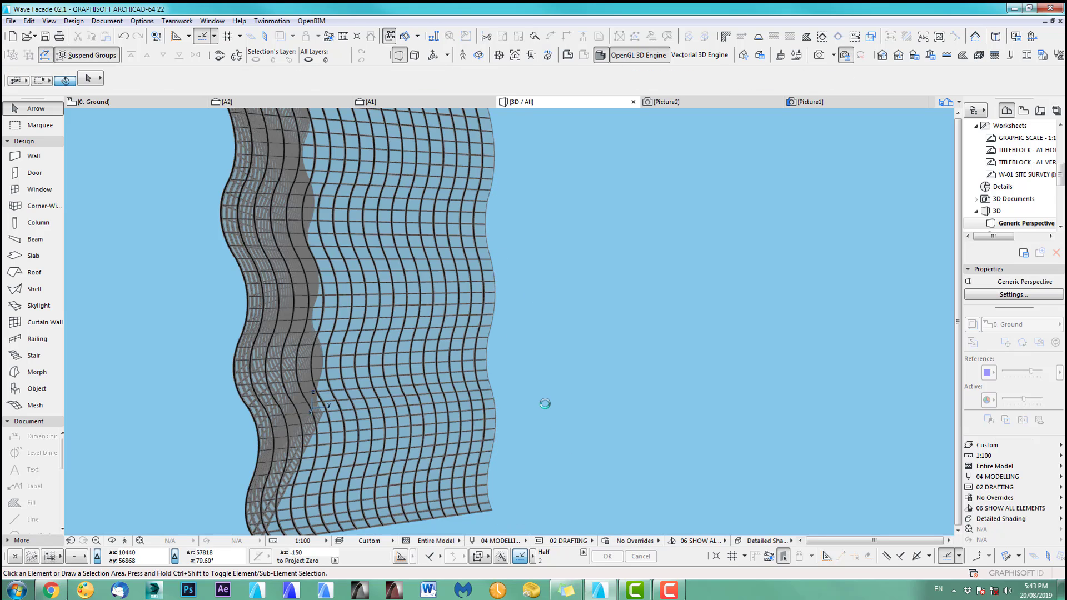
# Mirror a copy of the grouped horizontal facade run about a horizontal axis to the open side of the 0. Ground plan
pyautogui.moveTo(544, 403); pyautogui.dragTo(568, 405, button='middle')
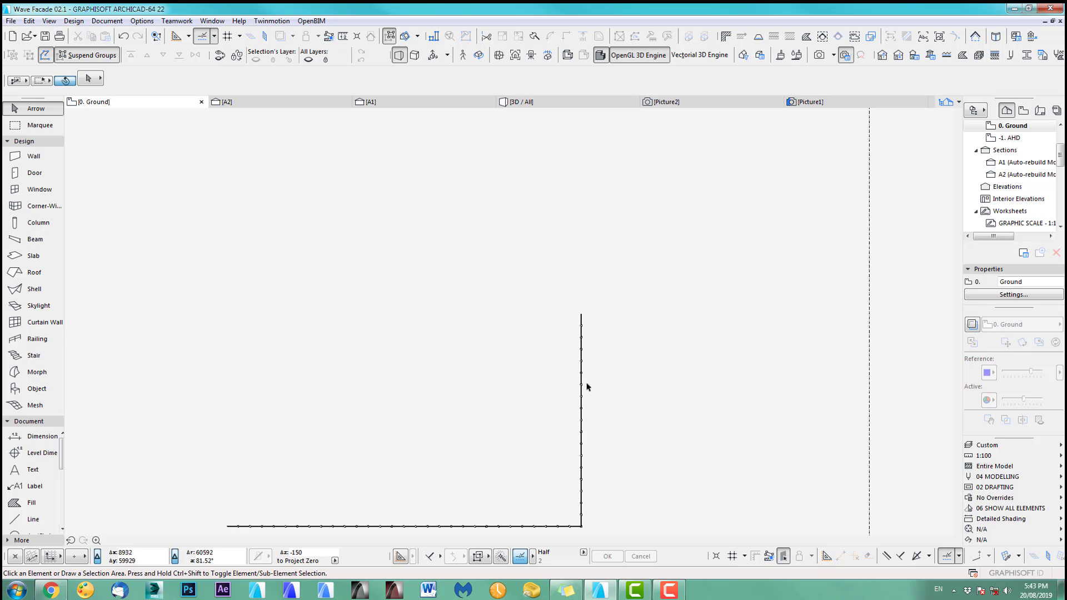
pyautogui.scroll(-3, 586, 388)
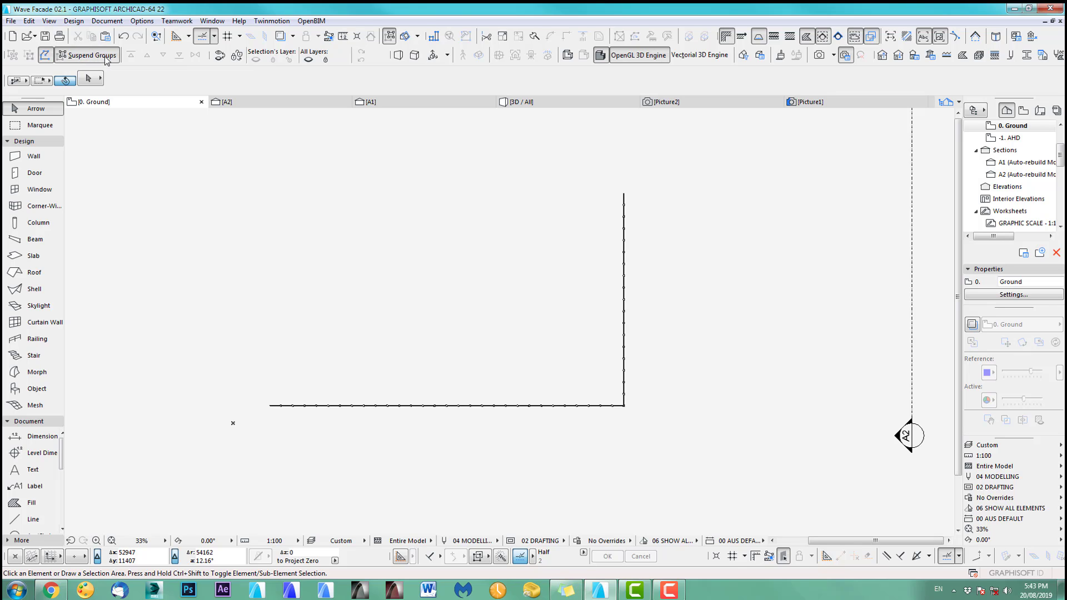
pyautogui.click(362, 406)
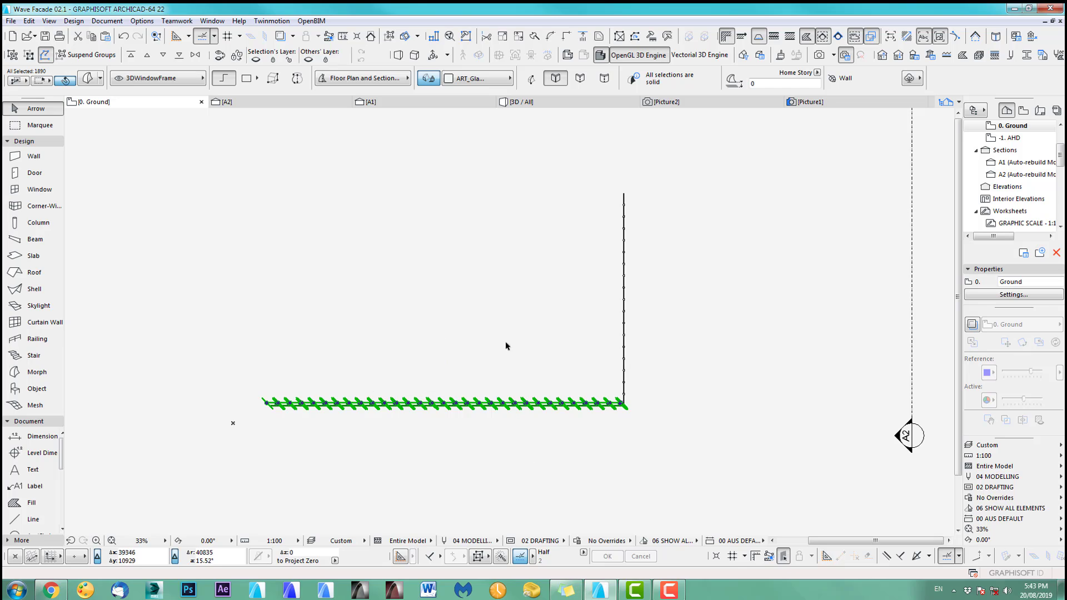
pyautogui.moveTo(500, 396)
pyautogui.mouseDown(button='middle')
pyautogui.moveTo(500, 405)
pyautogui.moveTo(509, 394)
pyautogui.mouseUp(button='middle')
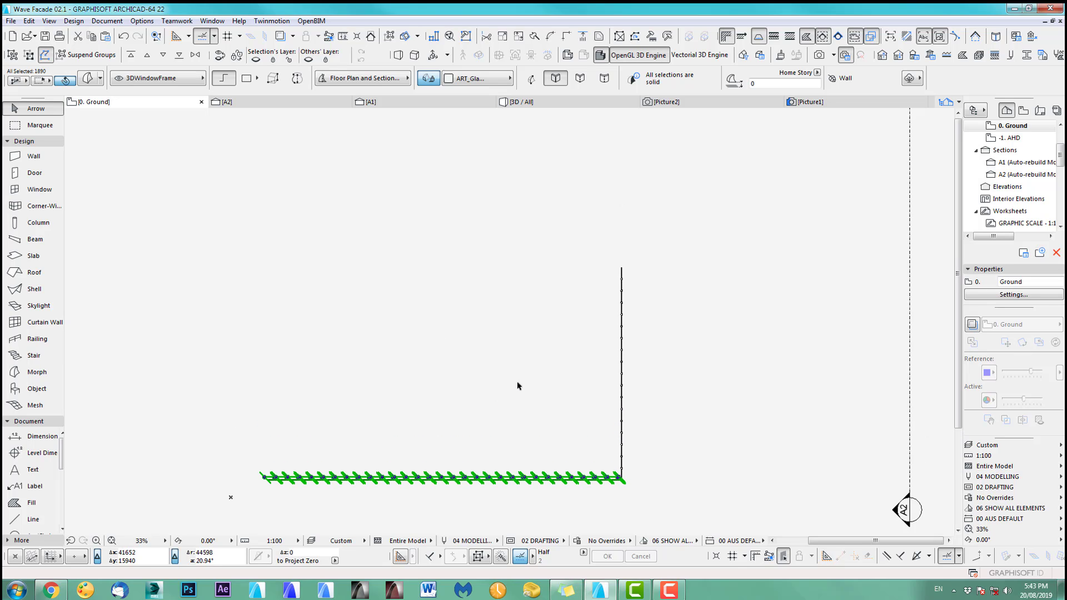
pyautogui.hotkey('alt', 'e')
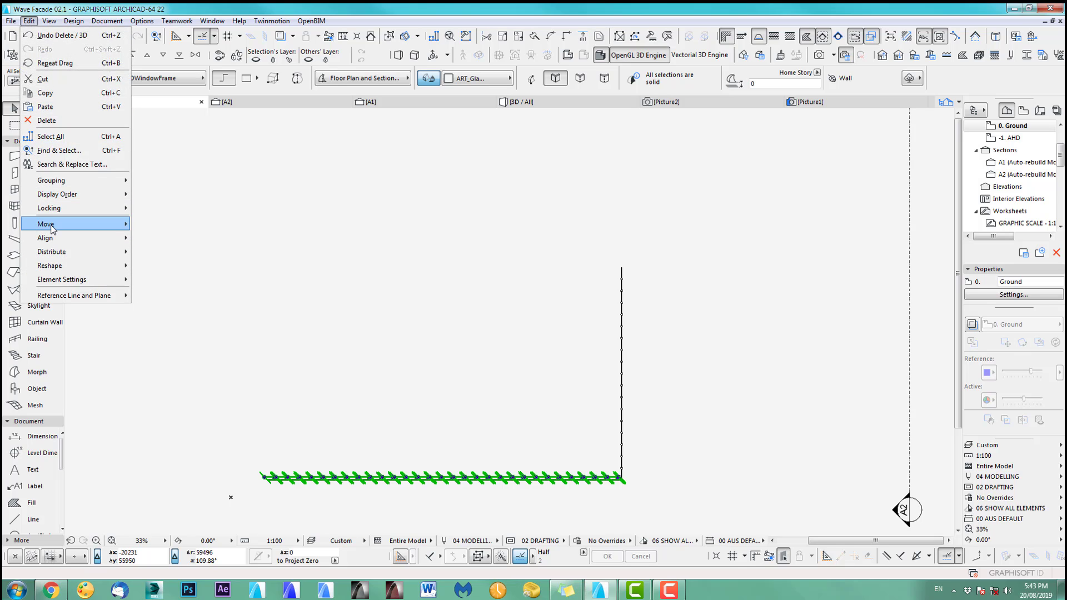
pyautogui.moveTo(53, 228)
pyautogui.click(166, 309)
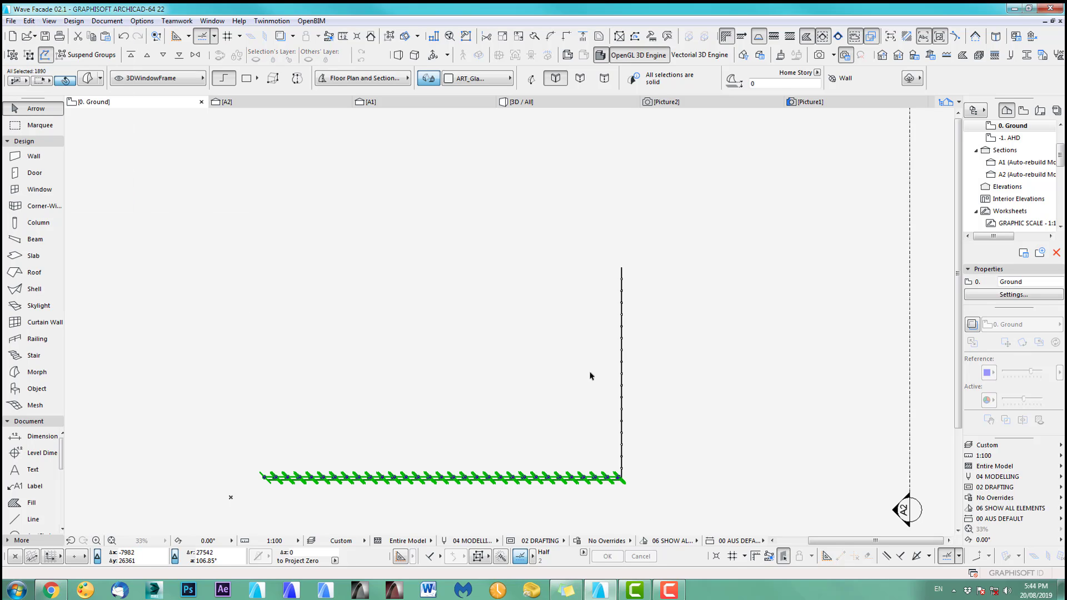
pyautogui.click(550, 367)
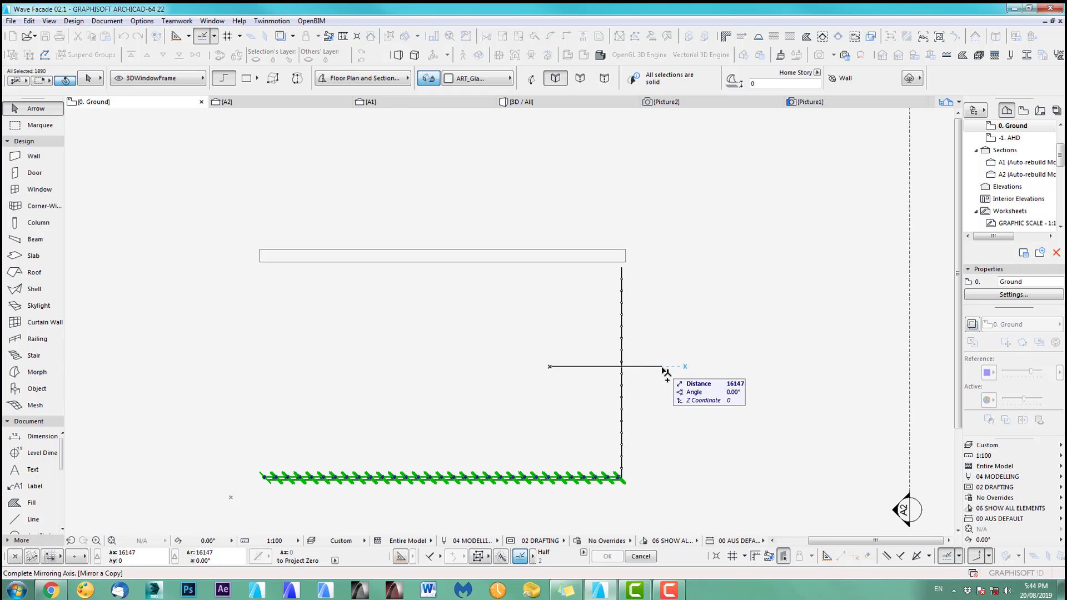
pyautogui.click(685, 308)
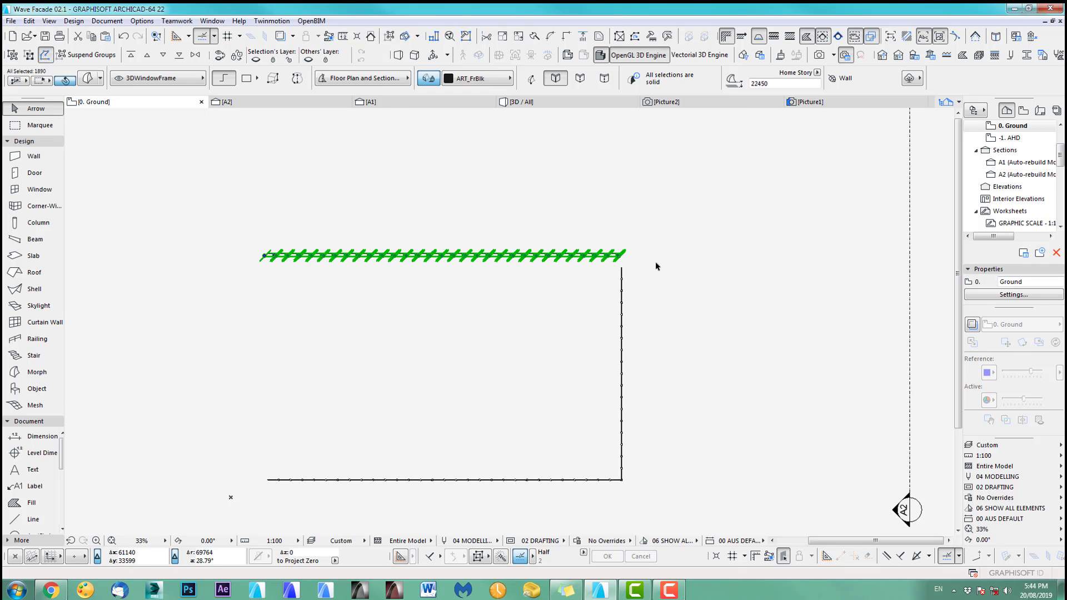
# Isolate the corner between the mirrored facade and the shortened facade with an all-stories marquee and examine it in 3D
pyautogui.click(658, 266)
pyautogui.scroll(5, 659, 265)
pyautogui.click(31, 125)
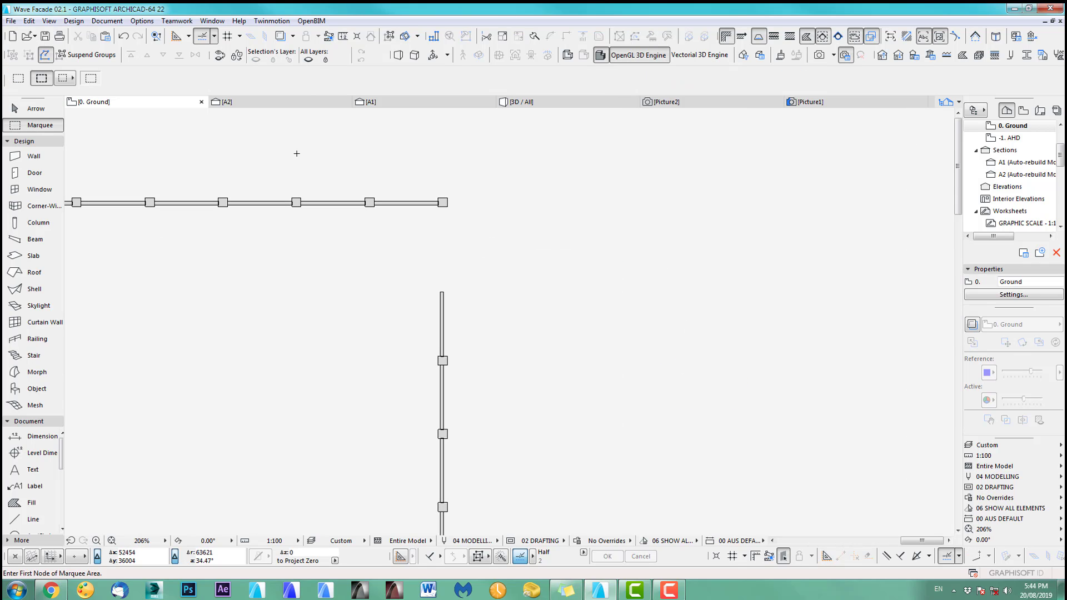
pyautogui.click(229, 132)
pyautogui.click(522, 384)
pyautogui.press('F5')
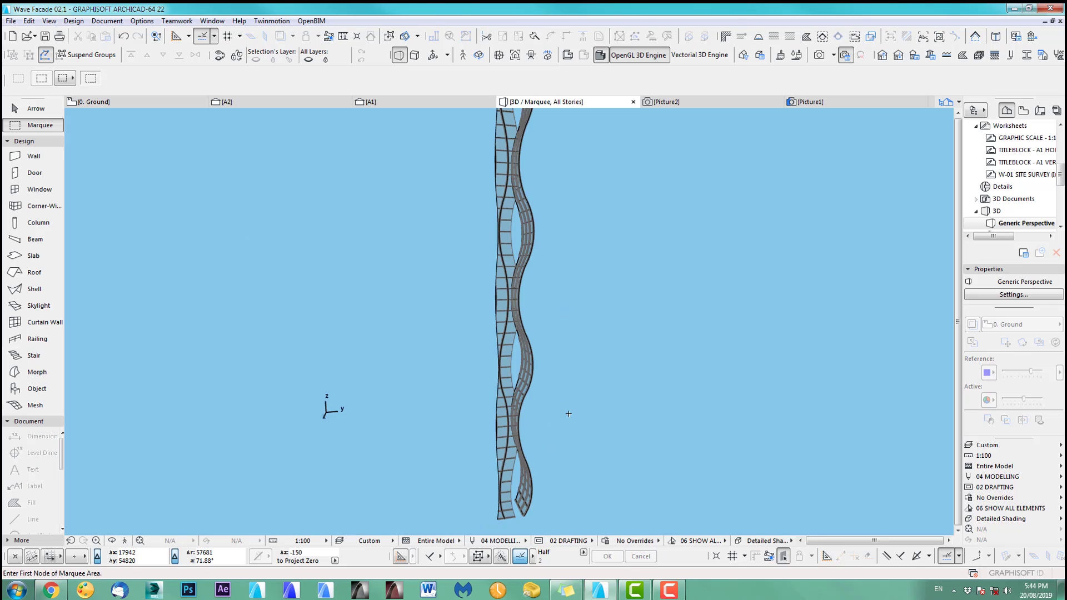
pyautogui.press('o')
pyautogui.moveTo(548, 419); pyautogui.dragTo(746, 375)
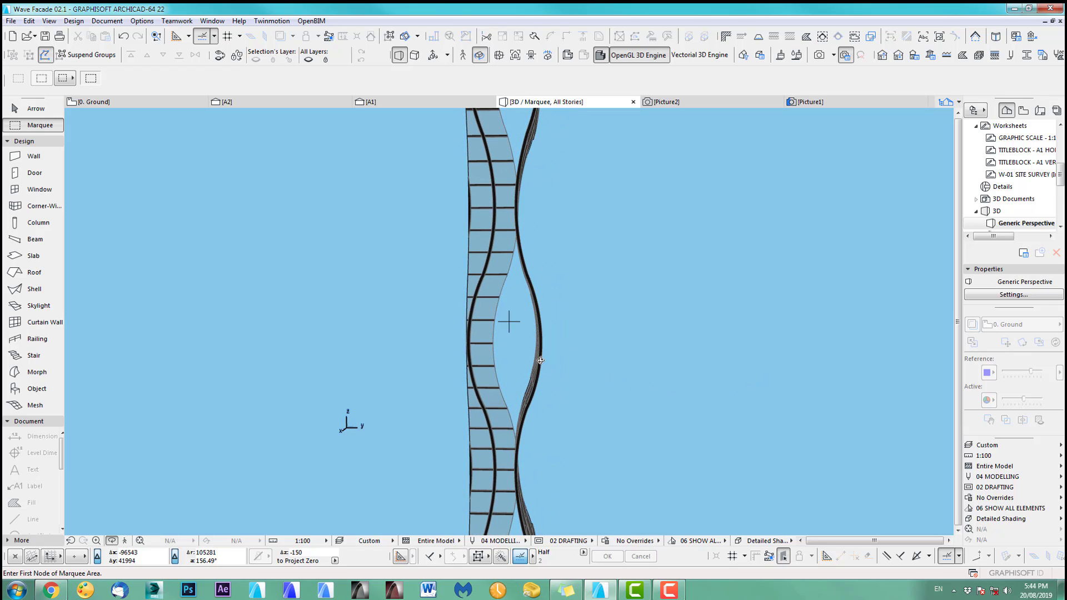
# Mirror the grouped horizontal facade run about a horizontal axis on the 0. Ground plan, without making a copy
pyautogui.press('F2')
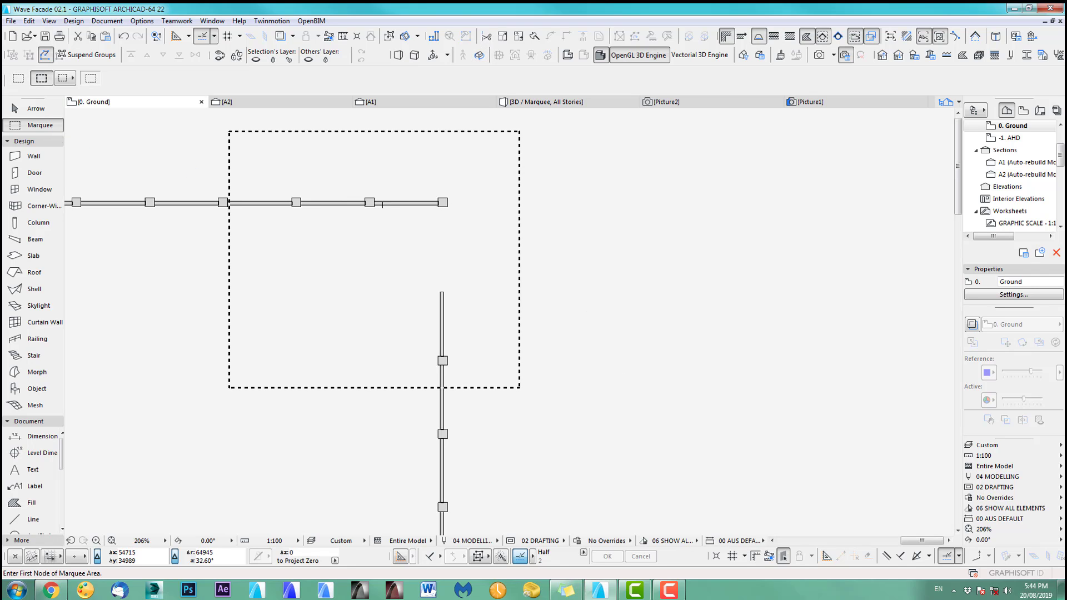
pyautogui.keyDown('shift'); pyautogui.click(374, 206); pyautogui.keyUp('shift')
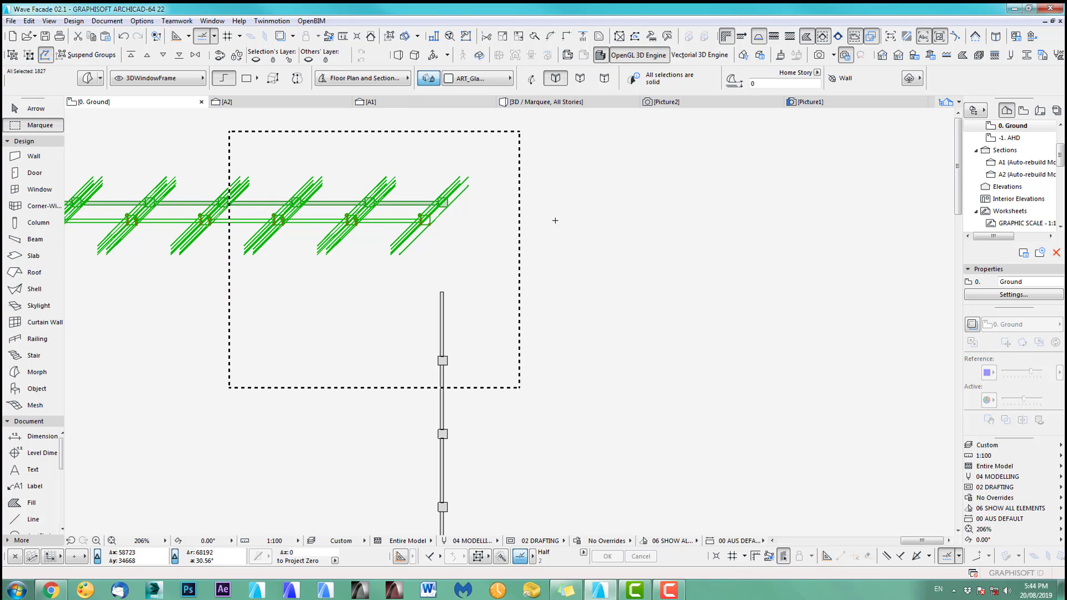
pyautogui.press('Escape')
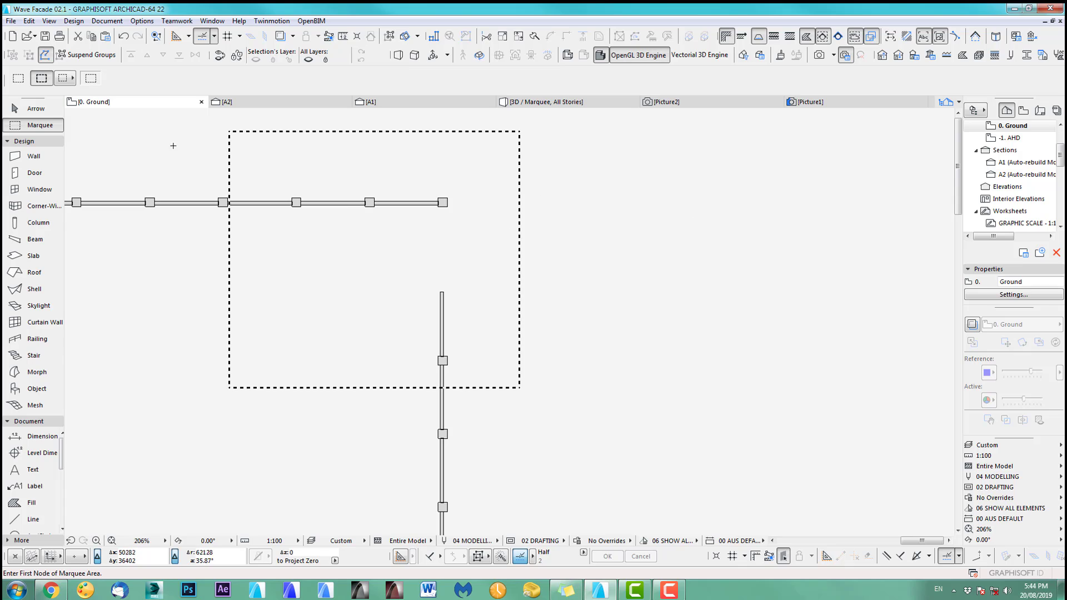
pyautogui.click(208, 143)
pyautogui.hotkey('ctrl', 'a')
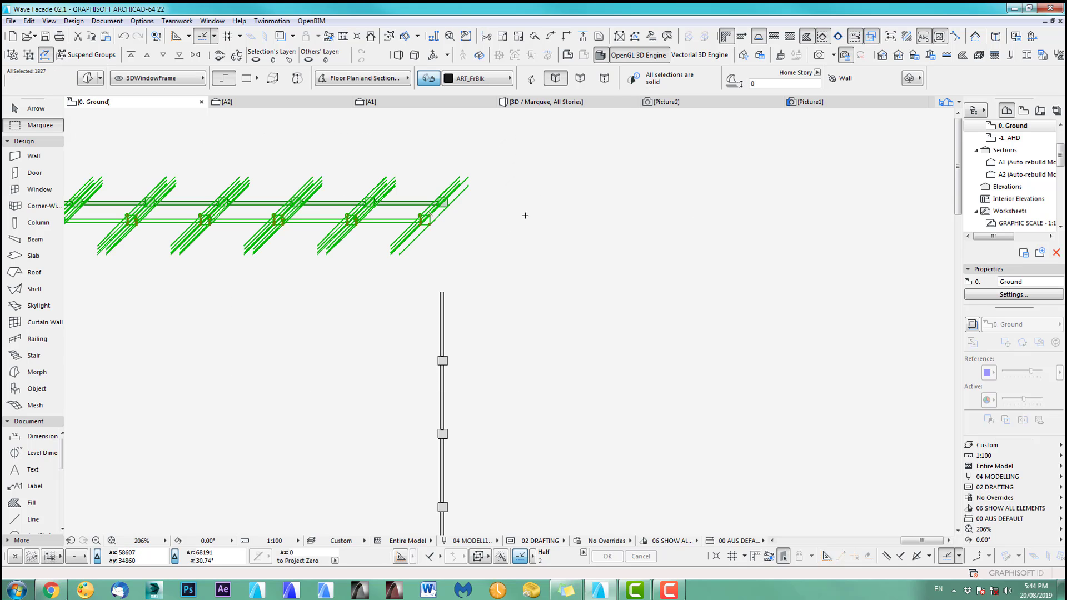
pyautogui.press('Delete')
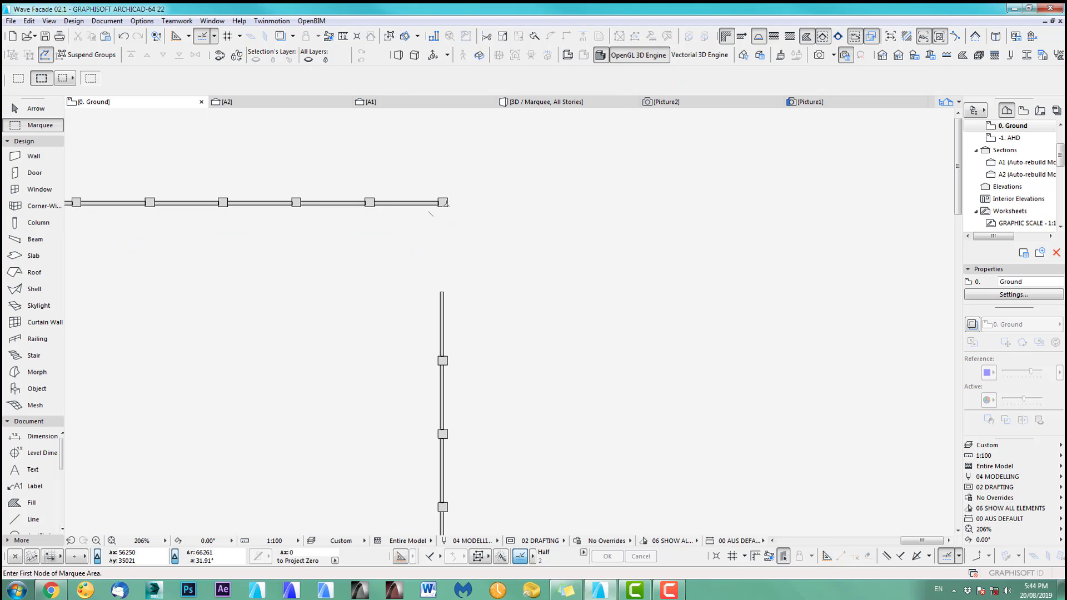
pyautogui.hotkey('ctrl', 'z')
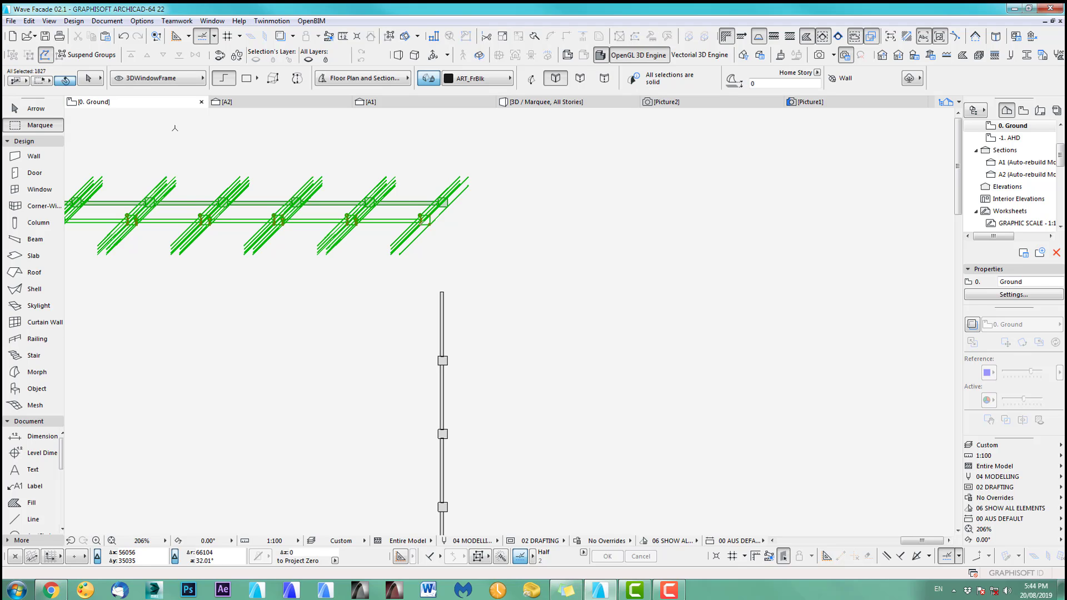
pyautogui.click(29, 21)
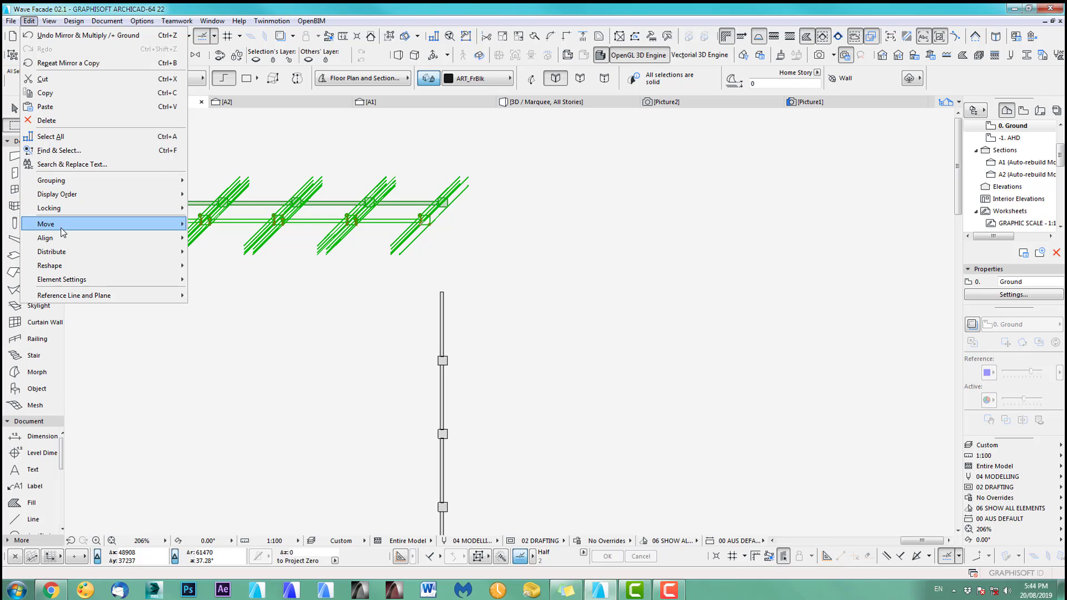
pyautogui.moveTo(62, 229)
pyautogui.click(211, 252)
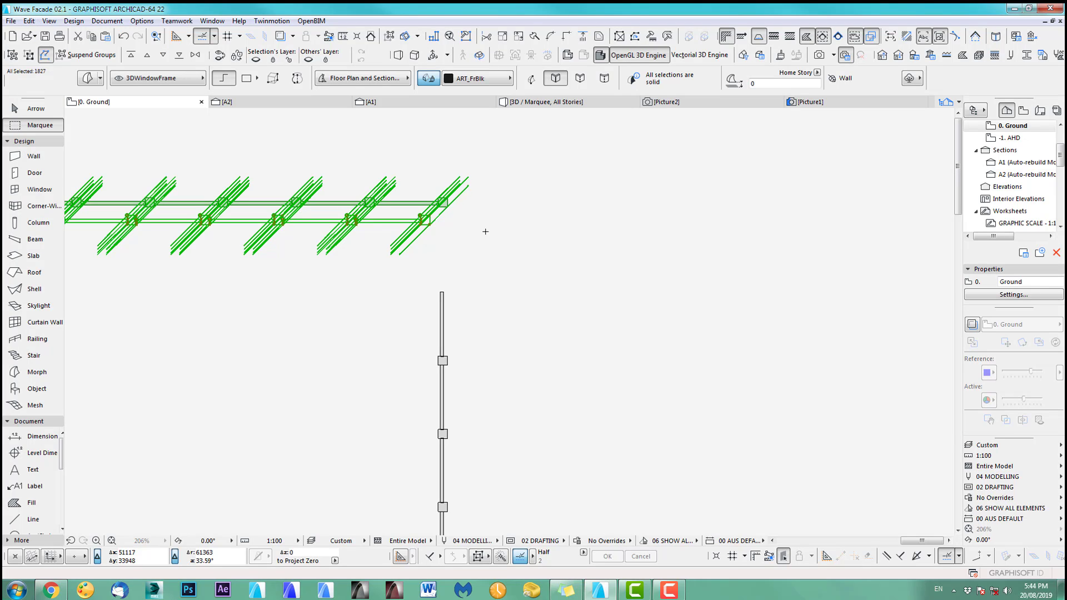
pyautogui.click(470, 225)
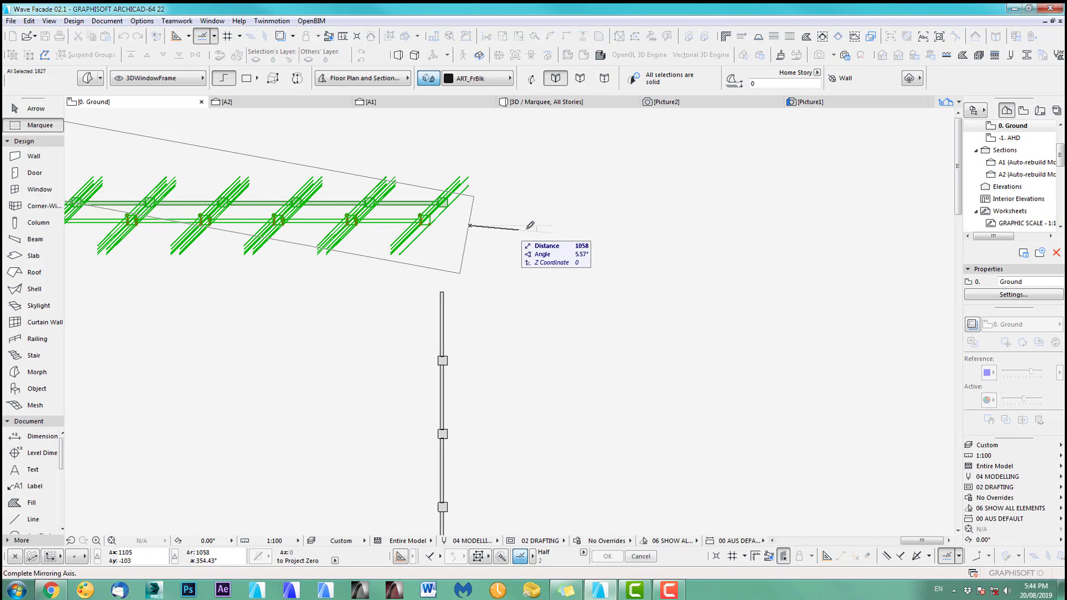
pyautogui.click(639, 282)
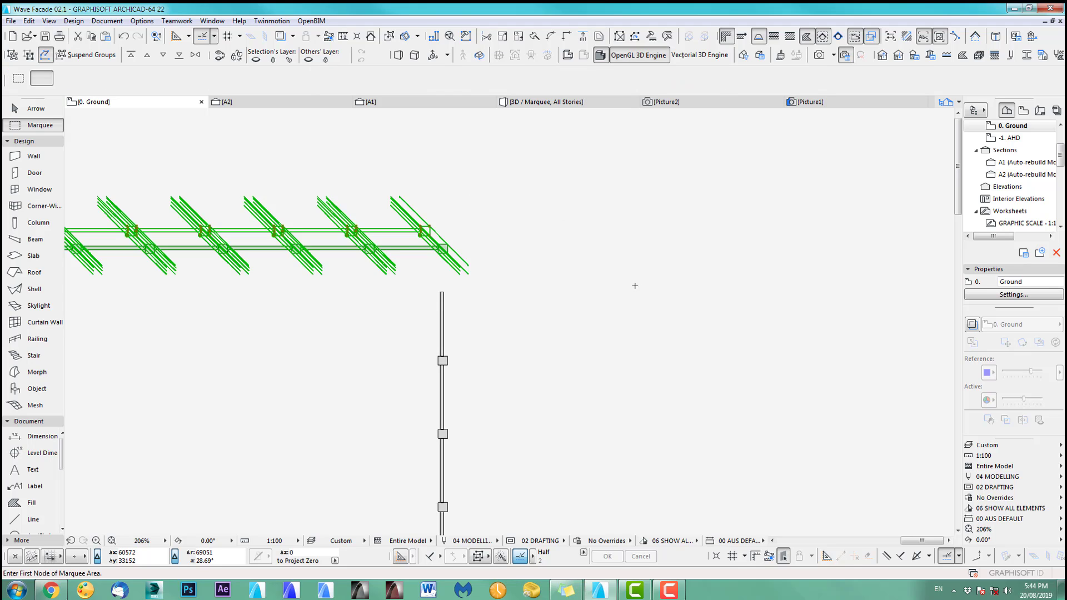
pyautogui.press('Escape')
# Enclose the corner between the flipped facade run and the shortened facade with a marquee and inspect their wave alignment in 3D
pyautogui.click(231, 150)
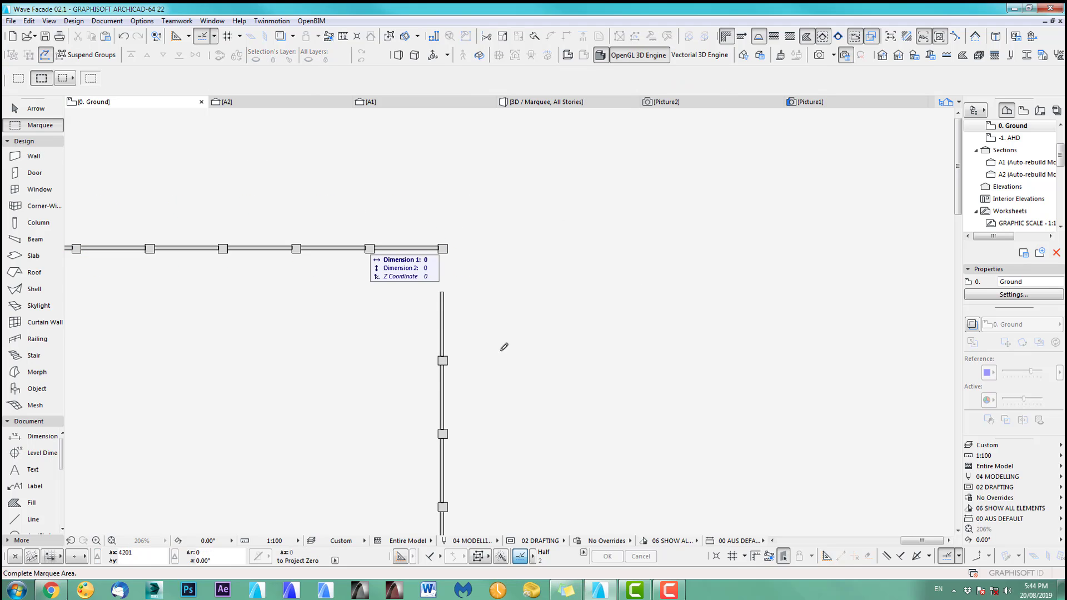
pyautogui.click(517, 389)
pyautogui.press('F5')
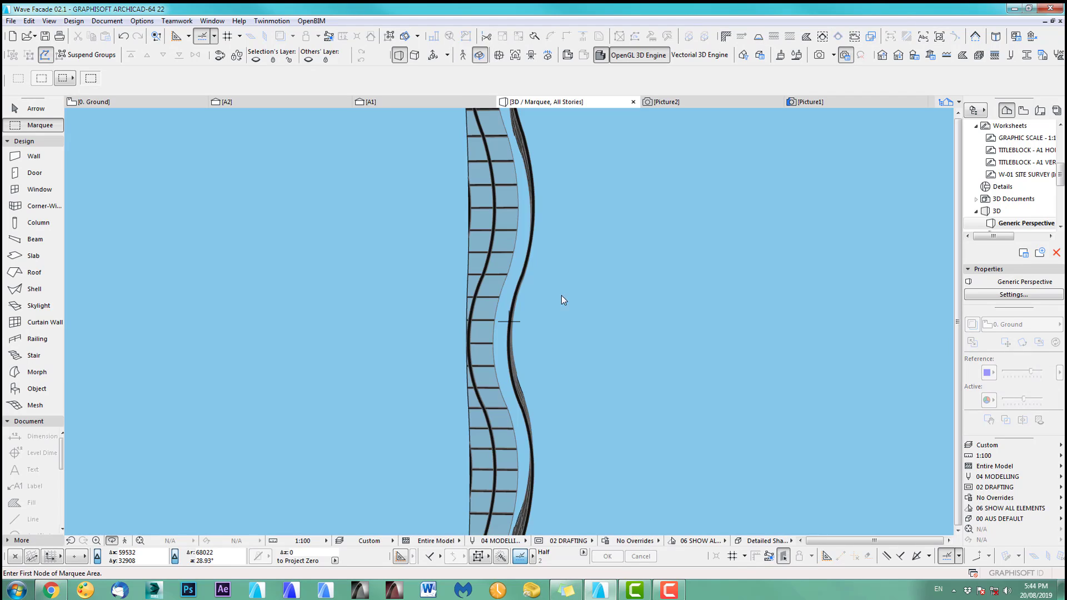
pyautogui.moveTo(574, 380)
pyautogui.keyDown('shift'); pyautogui.mouseDown(button='middle')
pyautogui.moveTo(129, 381)
pyautogui.moveTo(99, 309)
pyautogui.moveTo(352, 249)
pyautogui.moveTo(651, 305)
pyautogui.moveTo(546, 403)
pyautogui.moveTo(612, 389)
pyautogui.moveTo(602, 355)
pyautogui.mouseUp(button='middle'); pyautogui.keyUp('shift')
# Move the flipped facade run so its corner mullion meets the end of the shortened facade, and check the joined corner in 3D
pyautogui.press('F2')
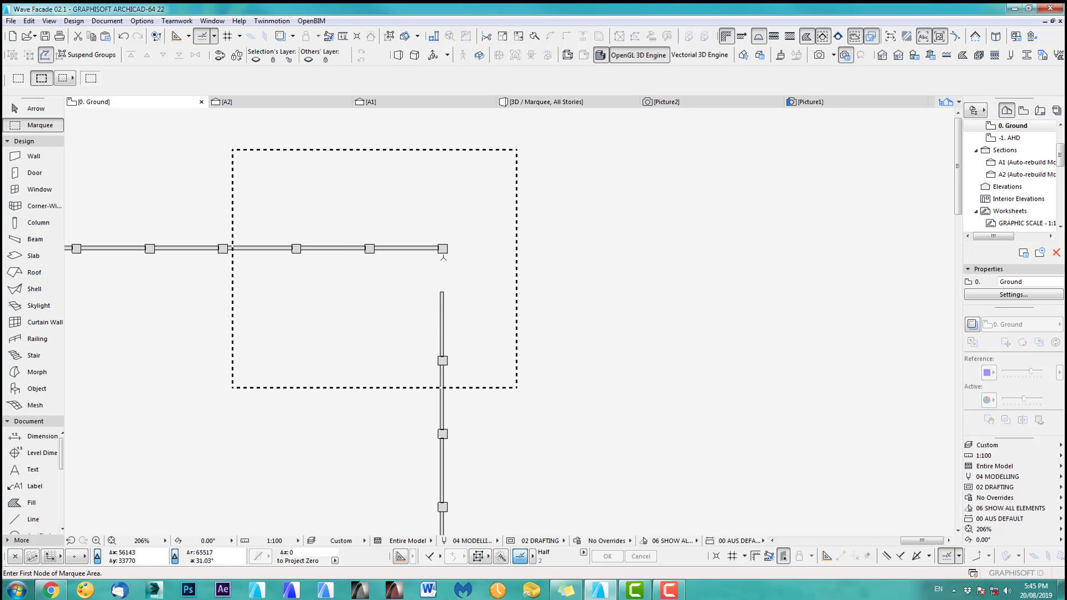
pyautogui.scroll(8, 445, 250)
pyautogui.hotkey('ctrl', 'a')
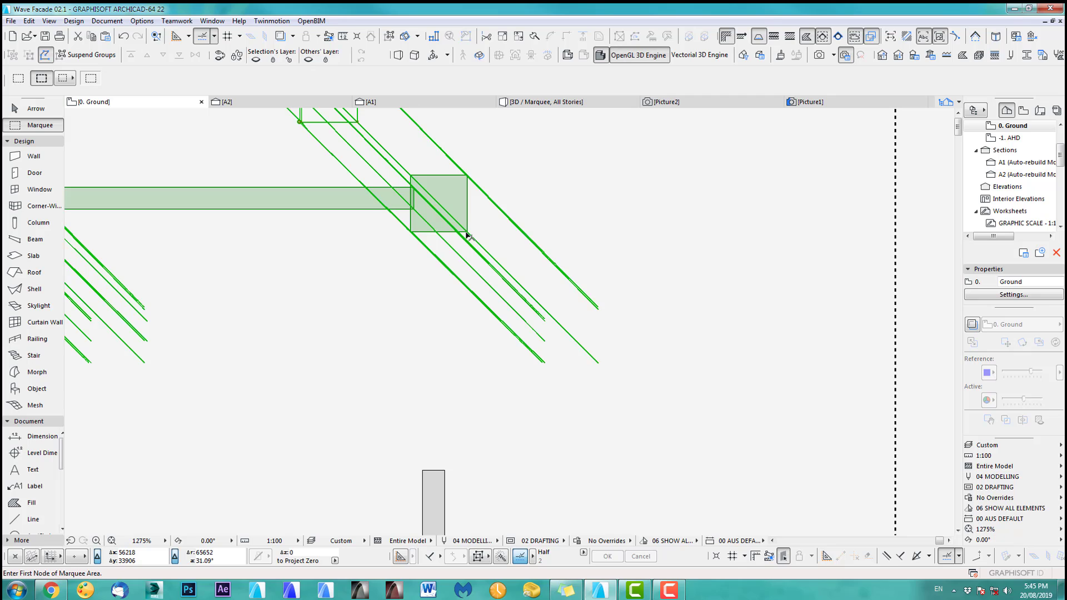
pyautogui.scroll(-4, 467, 235)
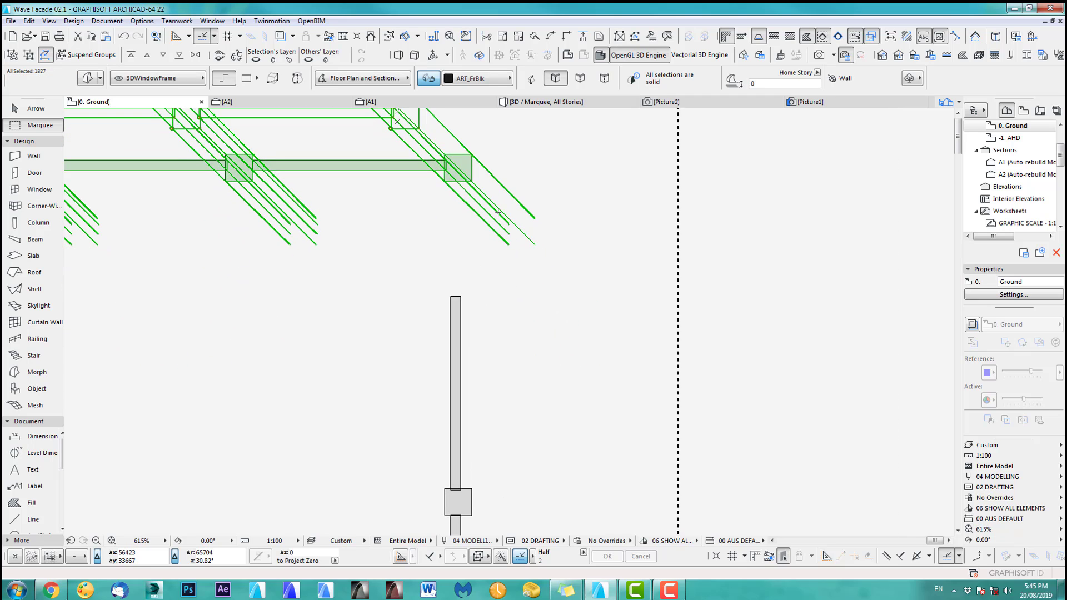
pyautogui.hotkey('ctrl', 'd')
pyautogui.click(472, 182)
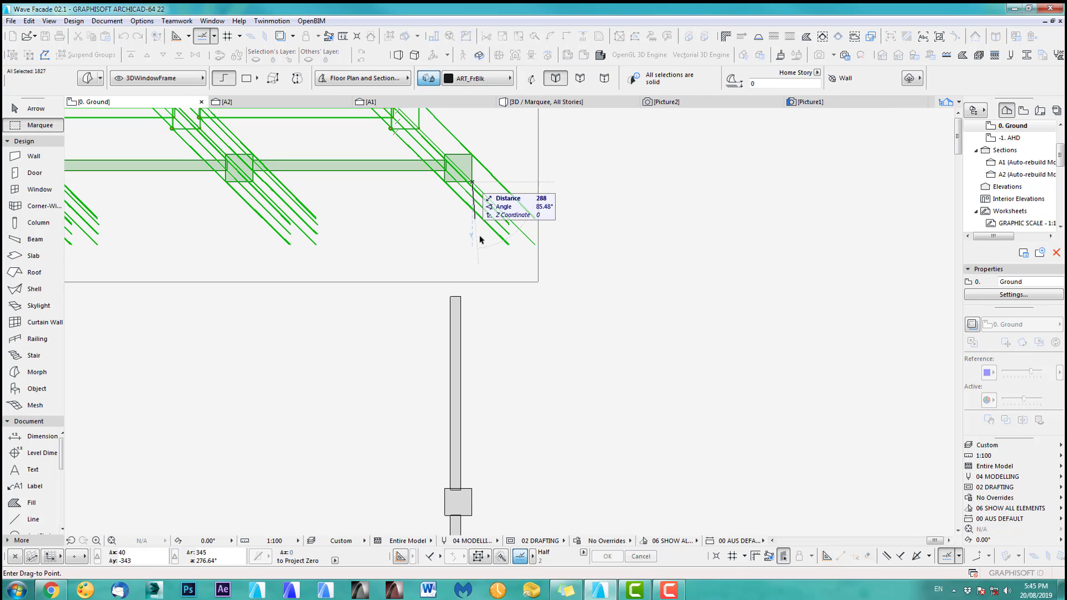
pyautogui.click(463, 300)
pyautogui.press('Escape')
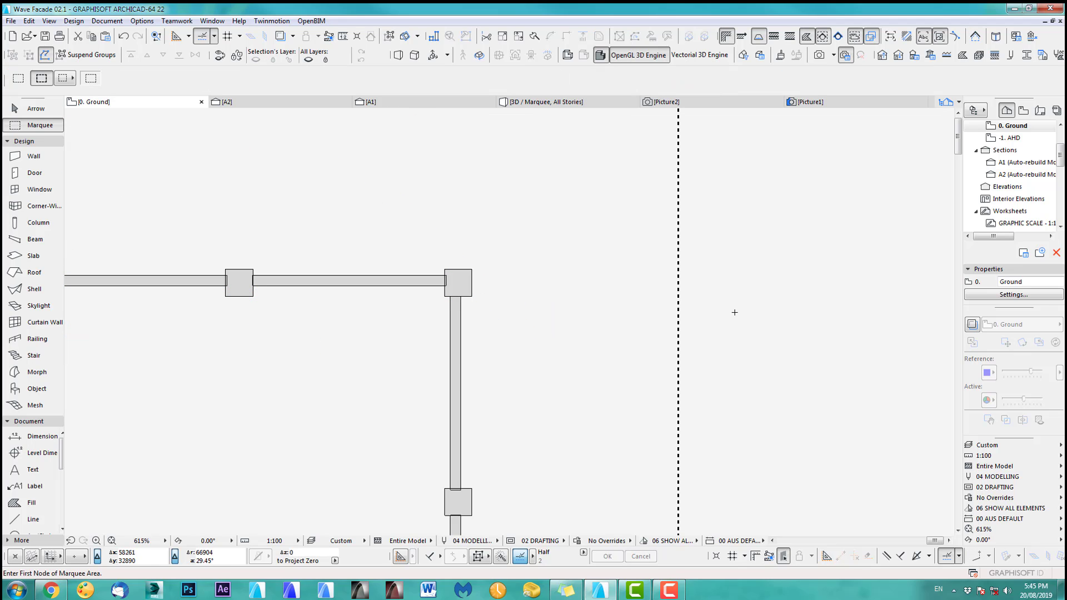
pyautogui.press('F5')
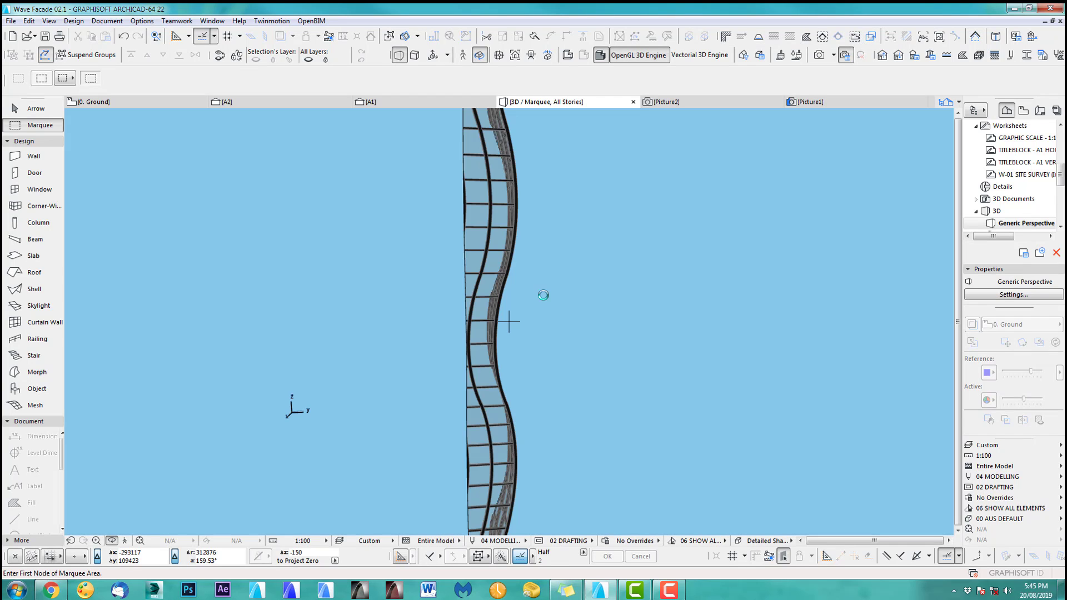
pyautogui.moveTo(544, 295)
pyautogui.keyDown('shift'); pyautogui.mouseDown(button='middle')
pyautogui.moveTo(554, 341)
pyautogui.moveTo(441, 388)
pyautogui.moveTo(308, 368)
pyautogui.mouseUp(button='middle'); pyautogui.keyUp('shift')
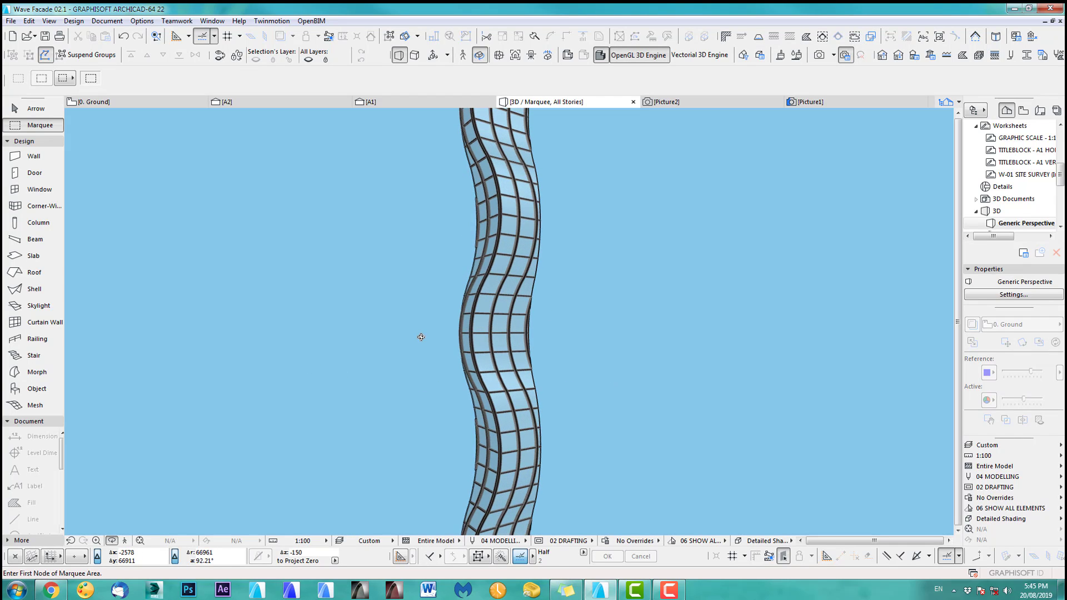
pyautogui.scroll(-8, 483, 327)
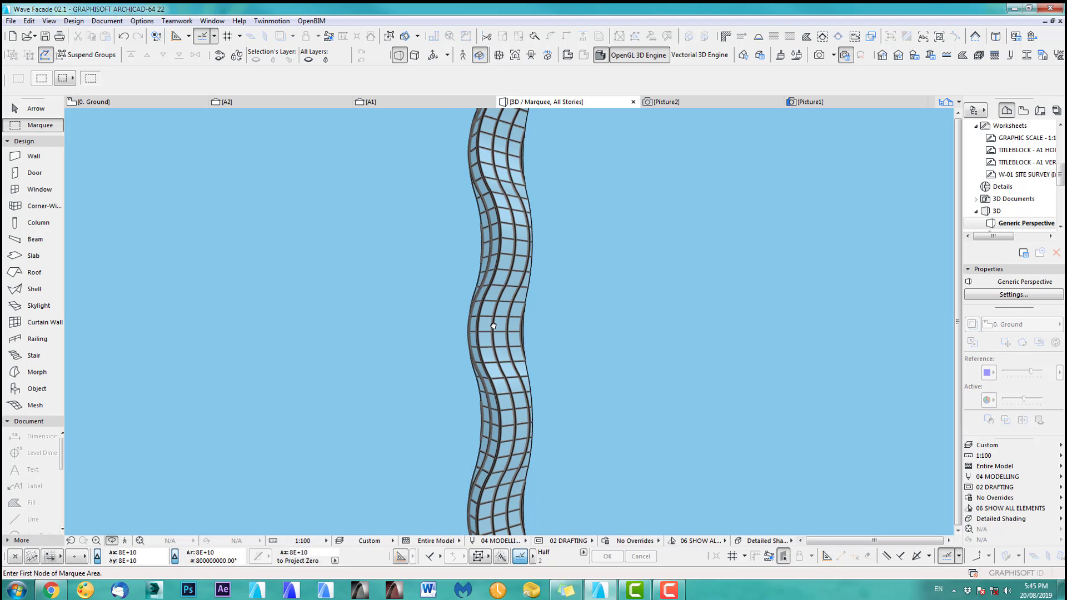
# Suspend groups and copy the vertical run's nearest square mullion into the open corner between the two facades at the building's opposite end
pyautogui.press('F2')
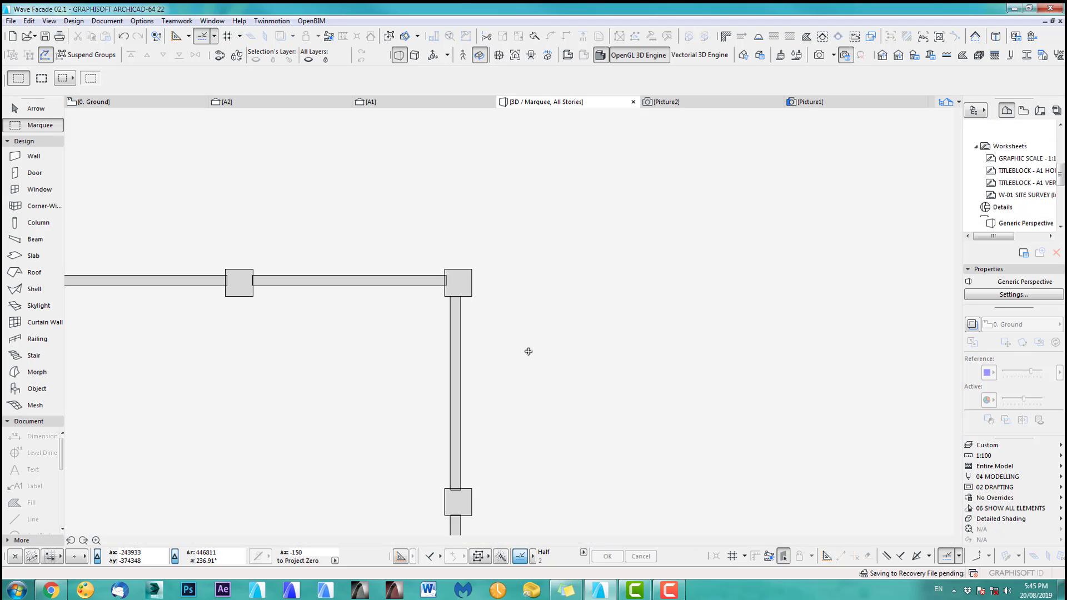
pyautogui.scroll(-8, 572, 367)
pyautogui.moveTo(583, 396); pyautogui.dragTo(567, 257, button='middle')
pyautogui.scroll(-1, 567, 258)
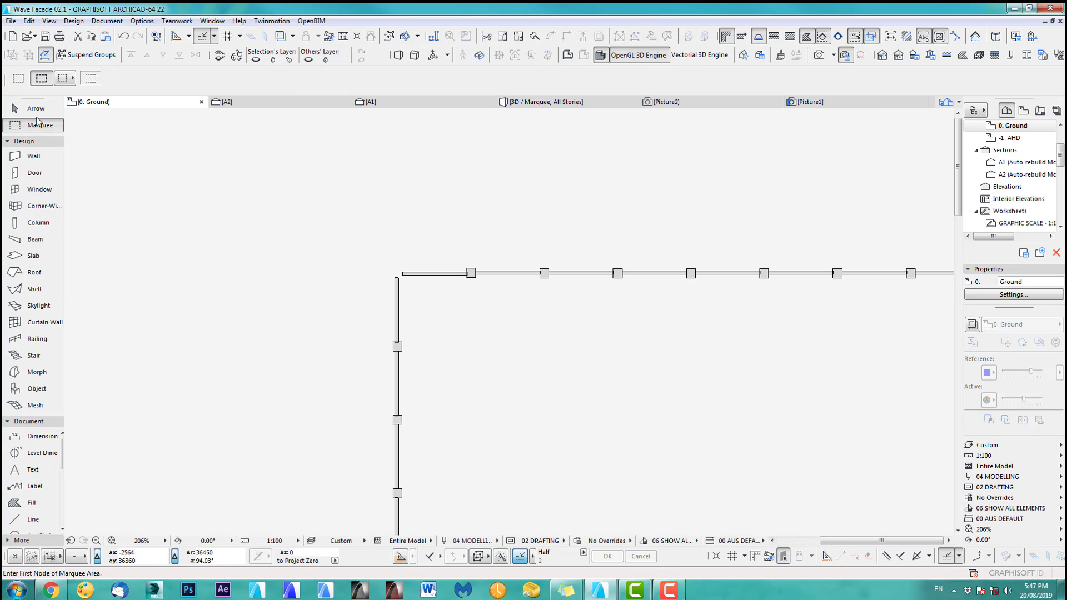
pyautogui.scroll(4, 414, 342)
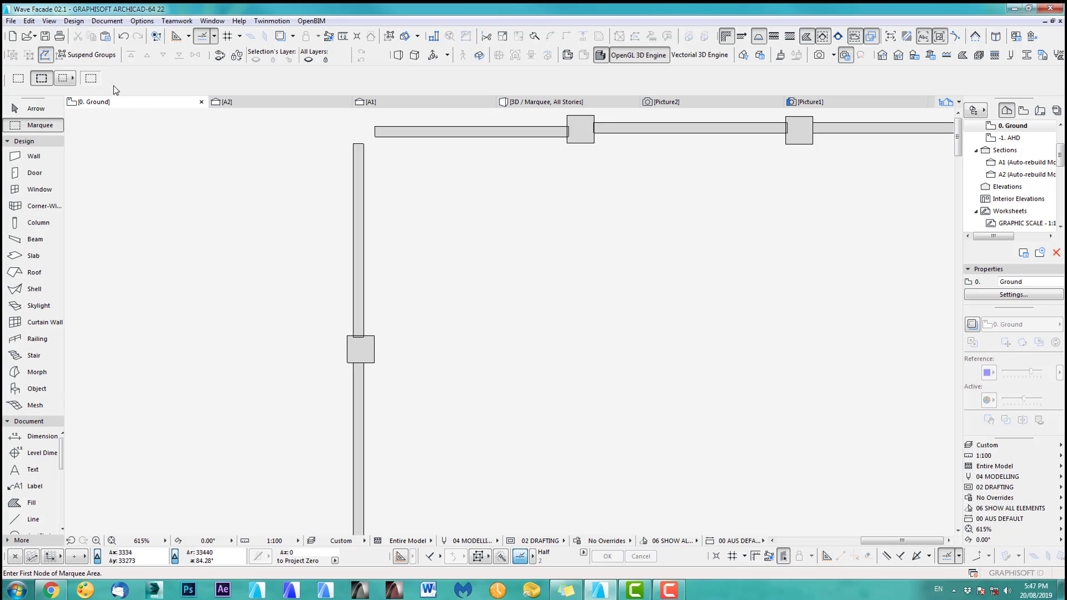
pyautogui.click(92, 55)
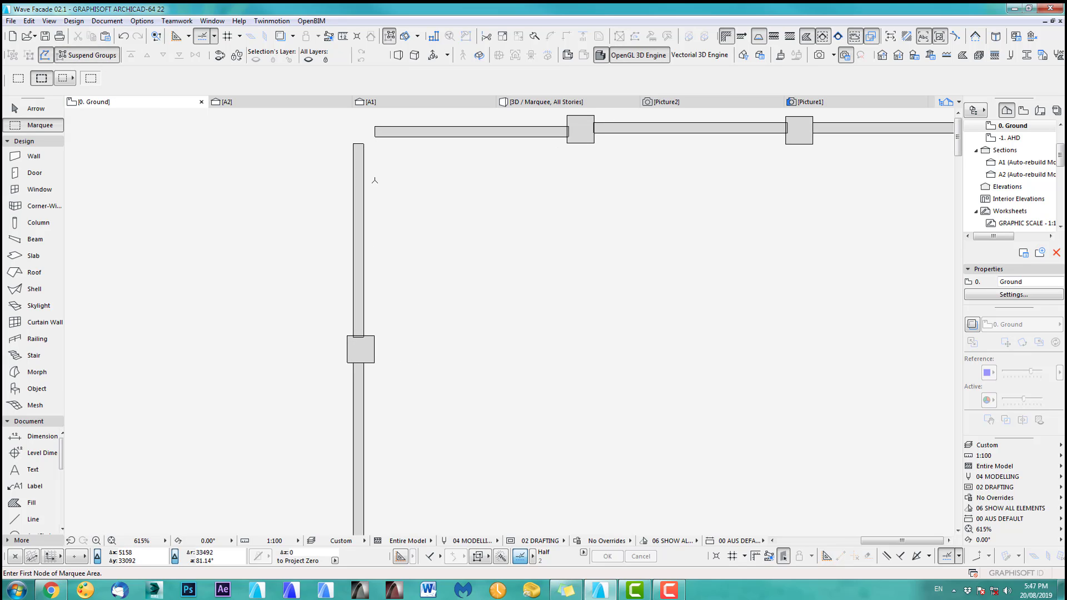
pyautogui.moveTo(417, 280); pyautogui.dragTo(419, 293, button='middle')
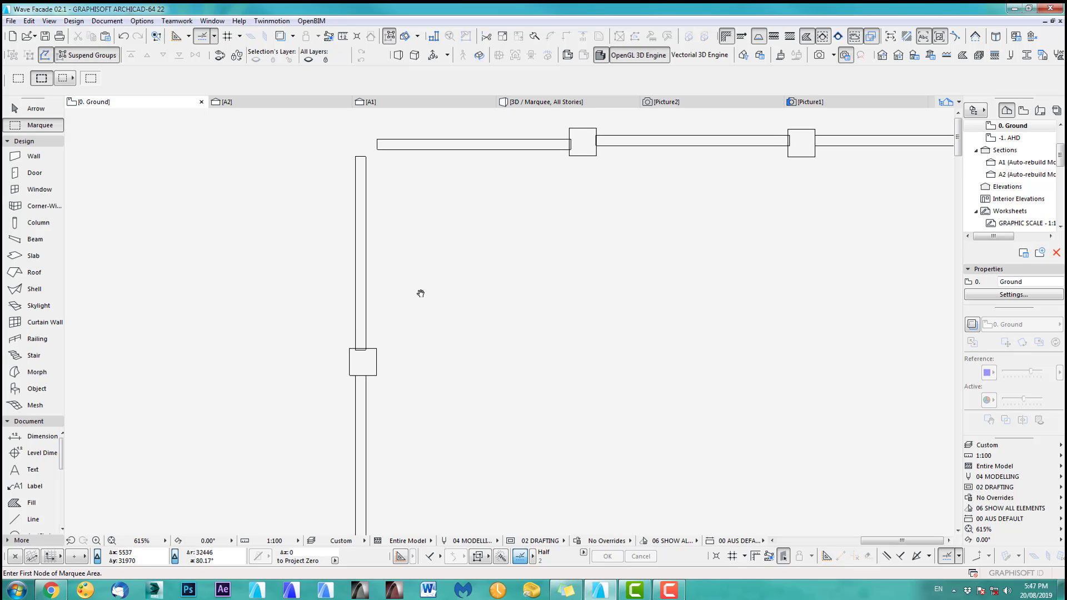
pyautogui.keyDown('shift'); pyautogui.click(376, 378); pyautogui.keyUp('shift')
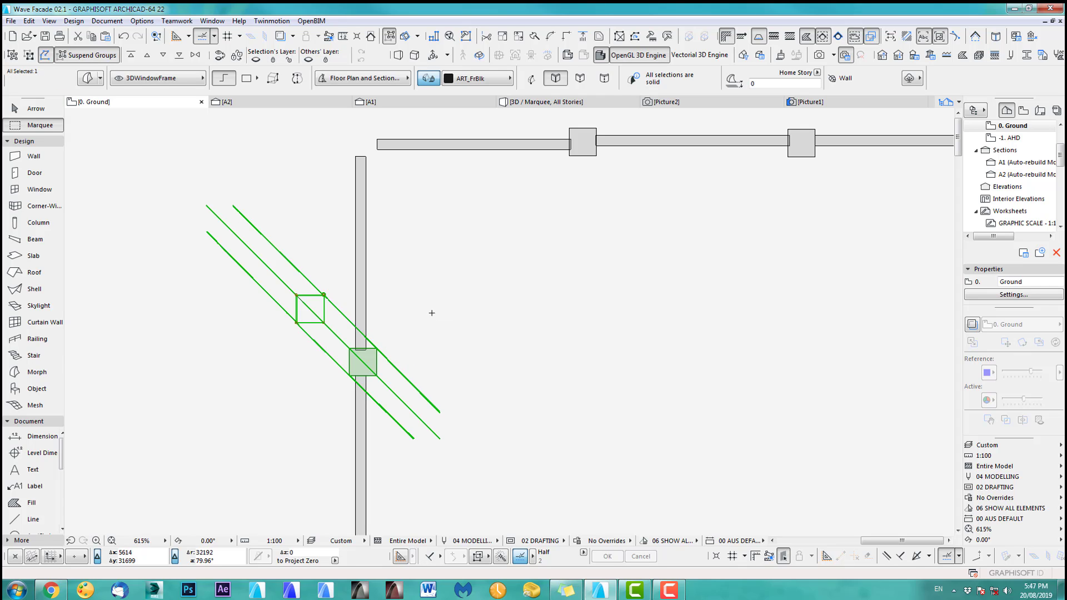
pyautogui.hotkey('ctrl', 'd')
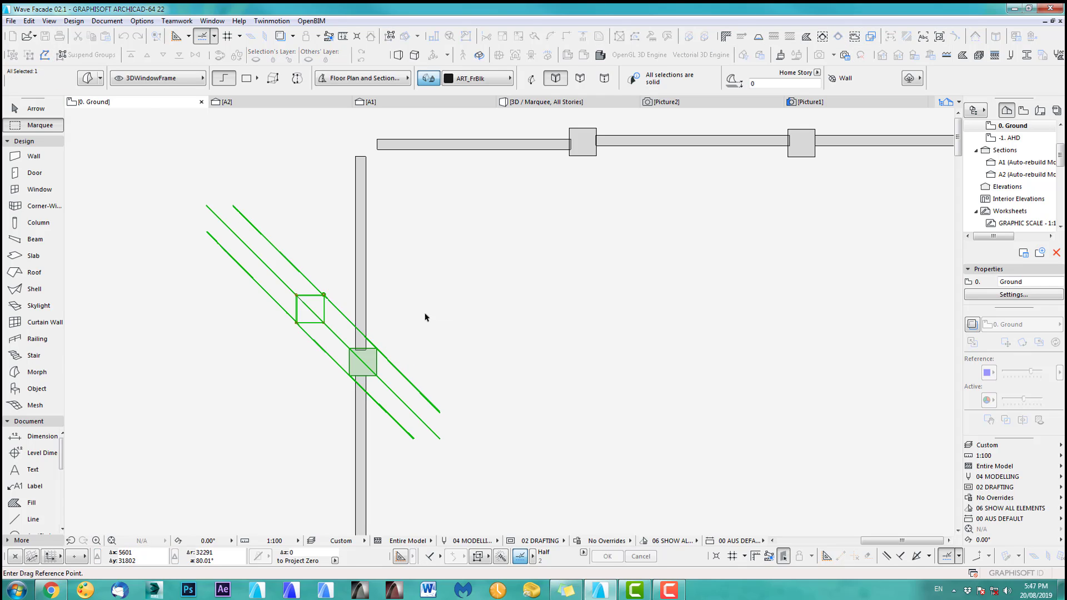
pyautogui.click(377, 348)
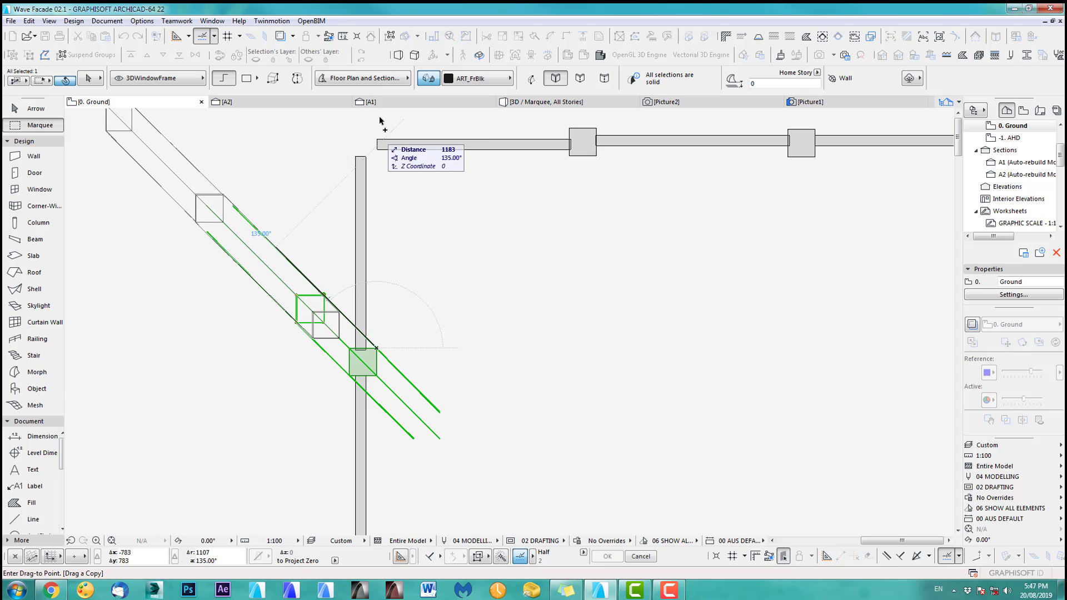
pyautogui.click(569, 129)
pyautogui.press('Escape')
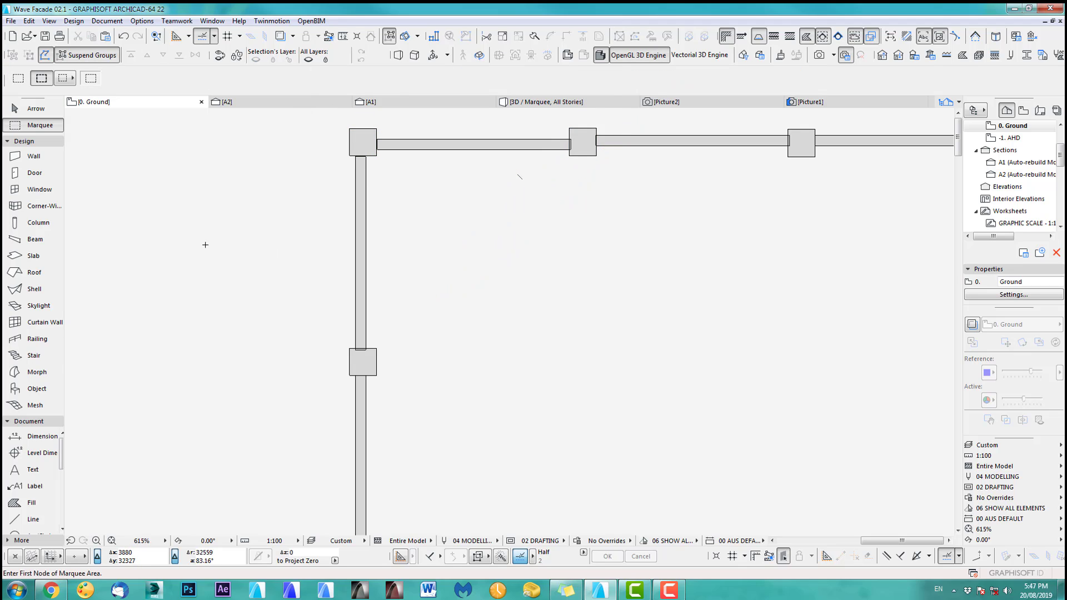
# Examine the complete facade around the building in 3D and review its full outline on the 0. Ground plan
pyautogui.press('F5')
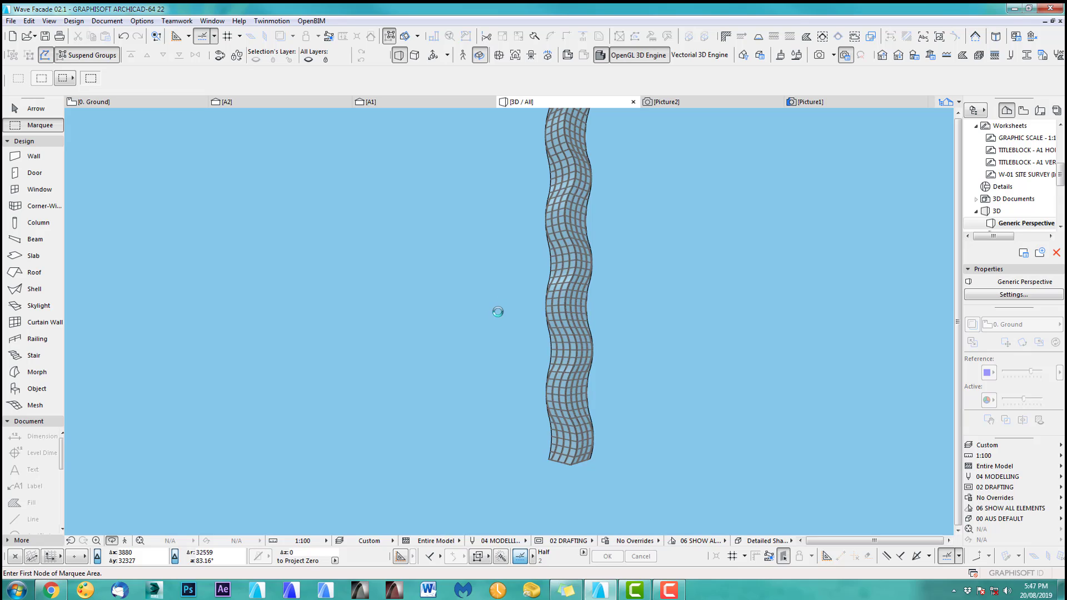
pyautogui.moveTo(517, 328); pyautogui.dragTo(544, 345, button='middle')
pyautogui.scroll(-3, 541, 358)
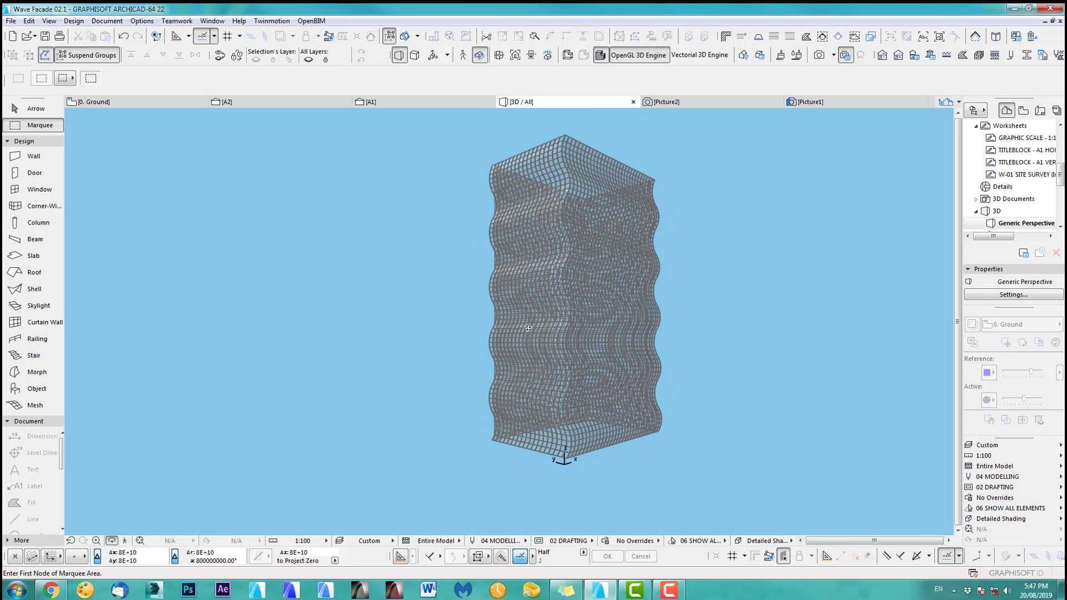
pyautogui.moveTo(538, 333)
pyautogui.keyDown('shift'); pyautogui.mouseDown(button='middle')
pyautogui.moveTo(610, 369)
pyautogui.moveTo(577, 348)
pyautogui.moveTo(609, 319)
pyautogui.moveTo(512, 359)
pyautogui.moveTo(505, 317)
pyautogui.moveTo(485, 336)
pyautogui.mouseUp(button='middle'); pyautogui.keyUp('shift')
pyautogui.press('F2')
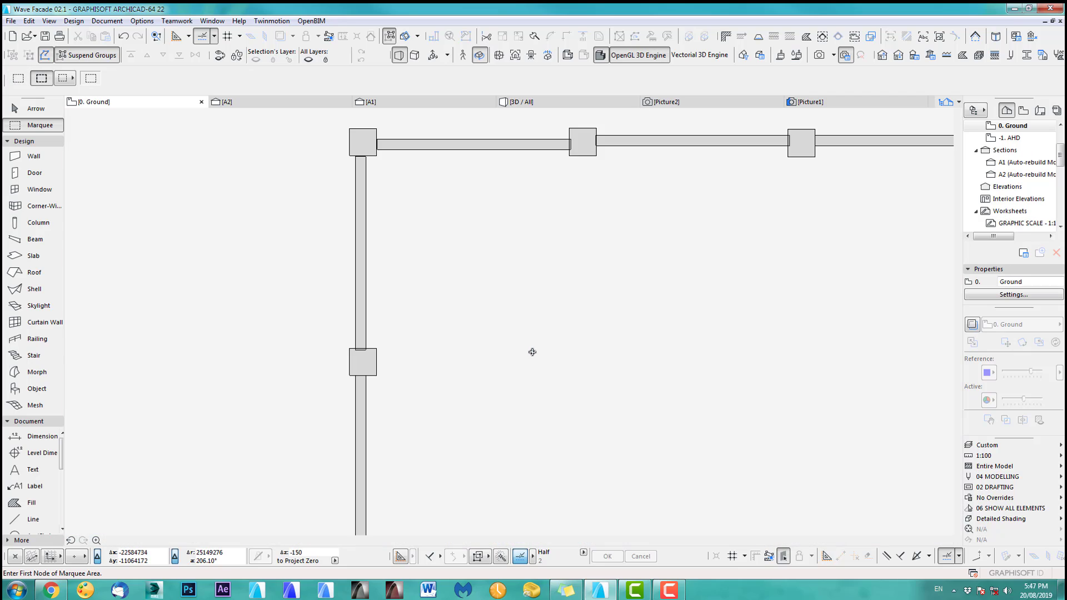
pyautogui.scroll(-4, 498, 391)
pyautogui.moveTo(498, 391); pyautogui.dragTo(477, 343, button='middle')
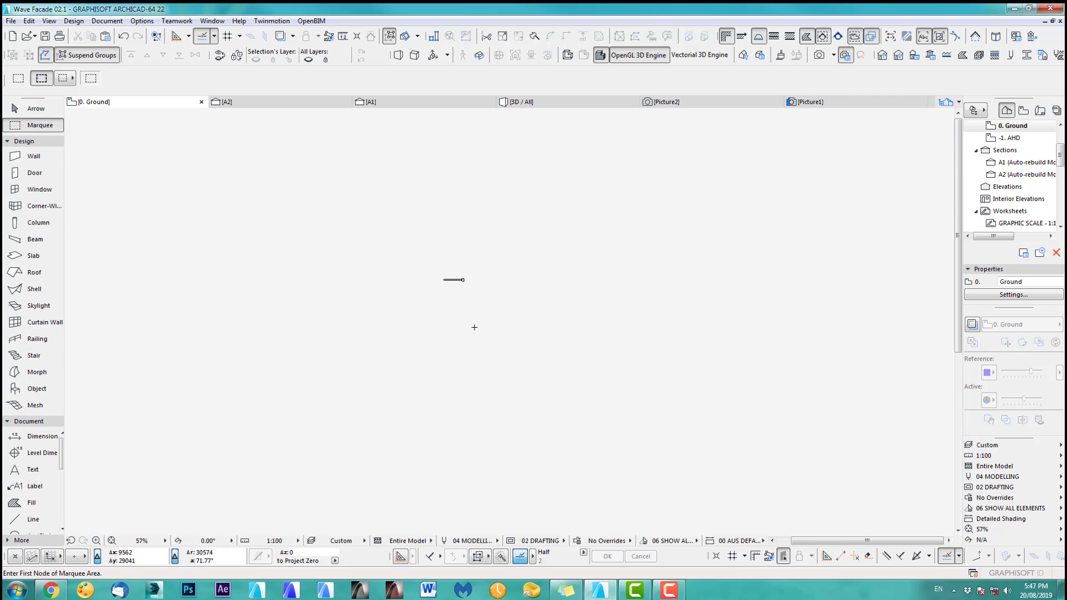
pyautogui.scroll(-2, 483, 431)
pyautogui.moveTo(521, 438); pyautogui.dragTo(436, 327, button='middle')
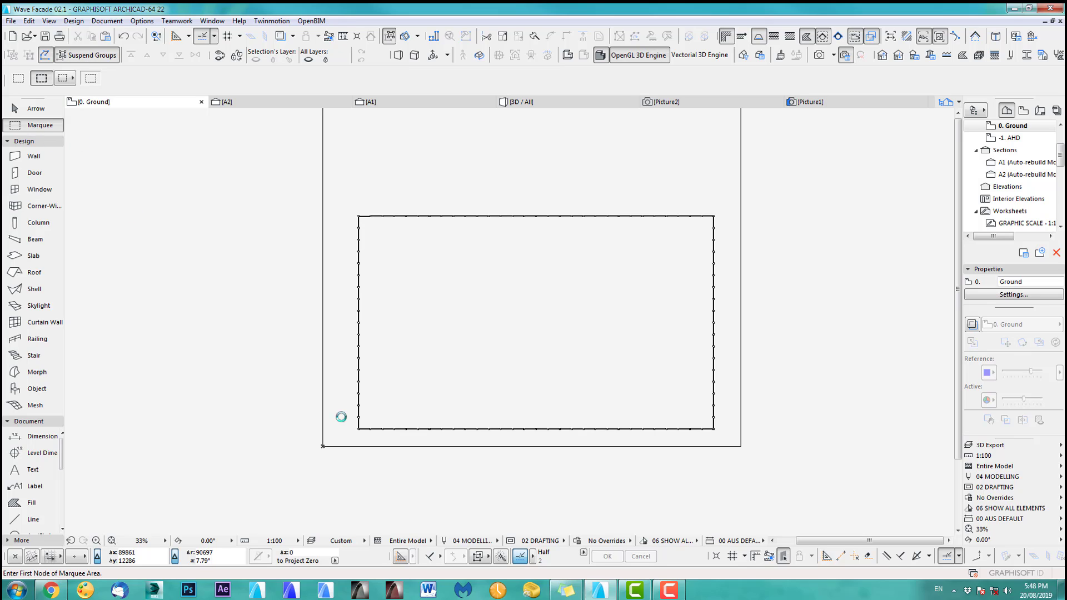
pyautogui.moveTo(421, 461); pyautogui.dragTo(399, 296, button='middle')
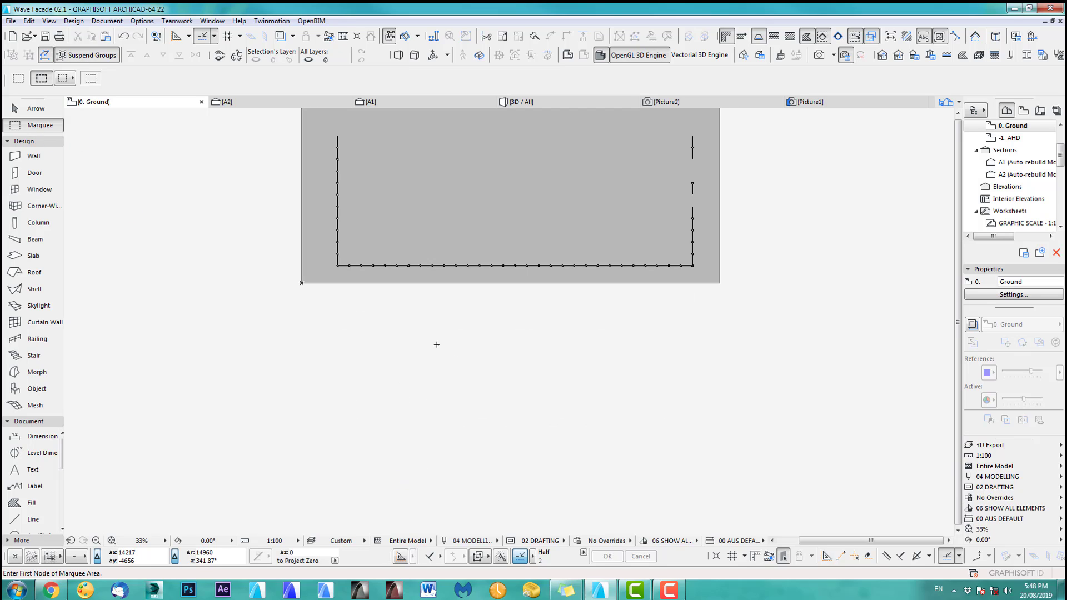
# Move section line A1 up into the building just inside the near facade and give the section a limited horizontal range
pyautogui.scroll(-3, 484, 435)
pyautogui.moveTo(483, 434); pyautogui.dragTo(462, 395, button='middle')
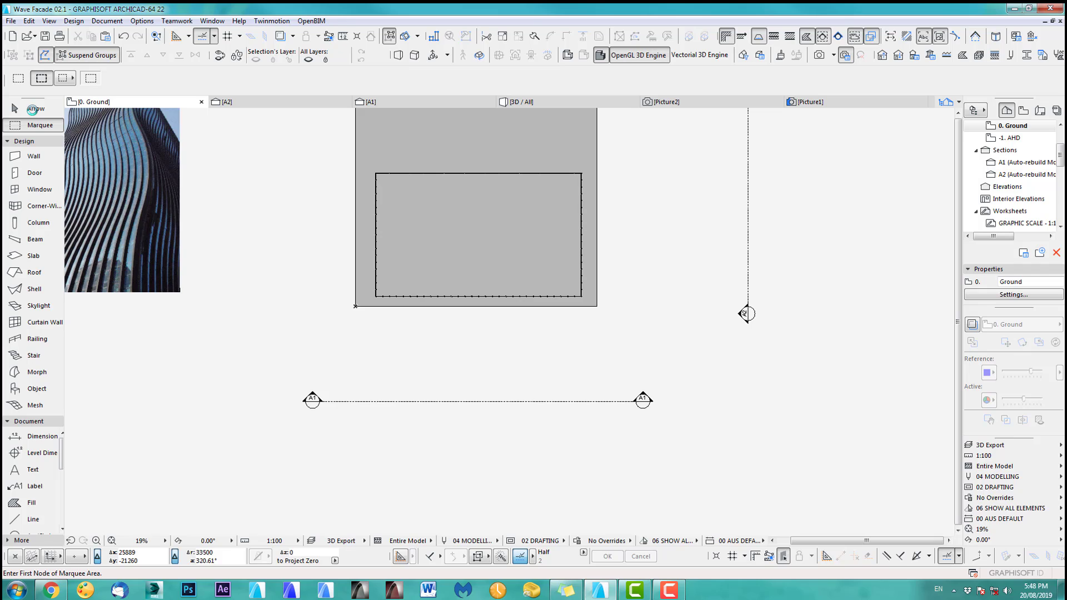
pyautogui.click(32, 109)
pyautogui.moveTo(460, 401); pyautogui.dragTo(460, 279)
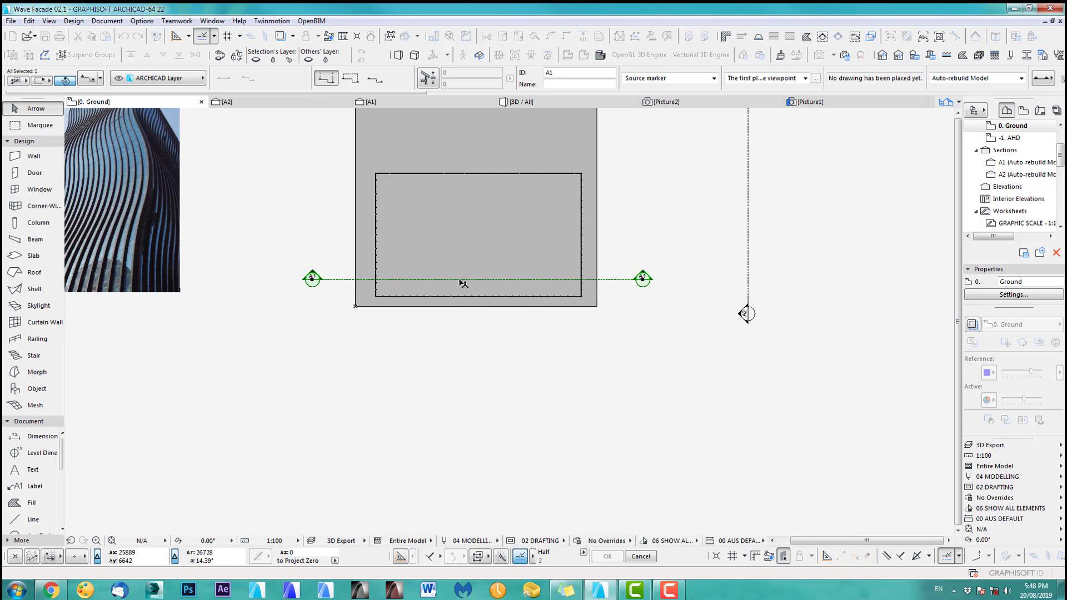
pyautogui.click(359, 82)
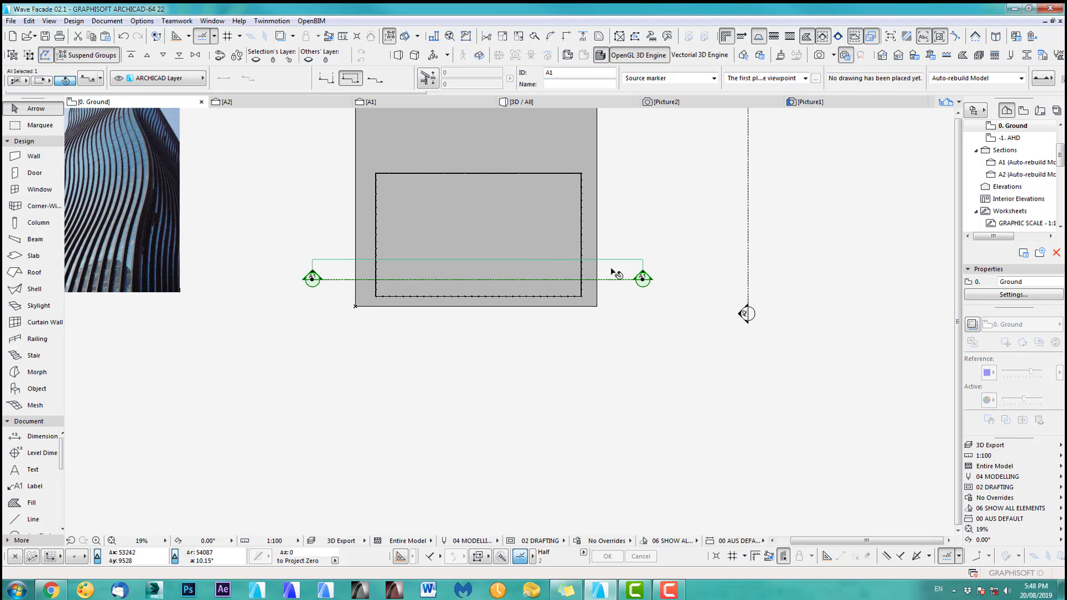
# In section A1, move the Level 1 floor slab 1500 mm straight up
pyautogui.click(425, 101)
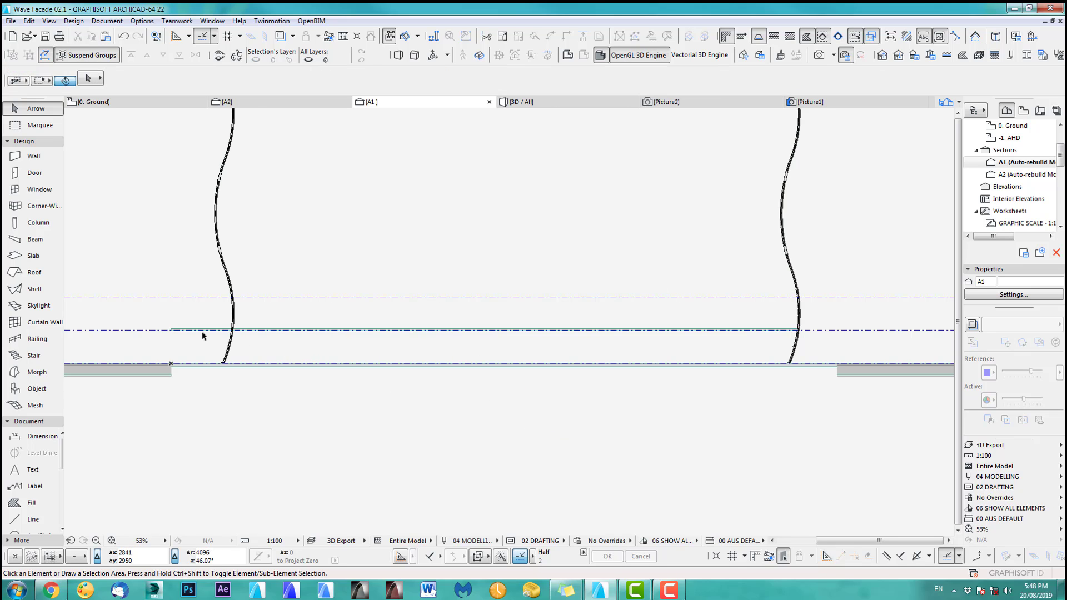
pyautogui.scroll(5, 202, 332)
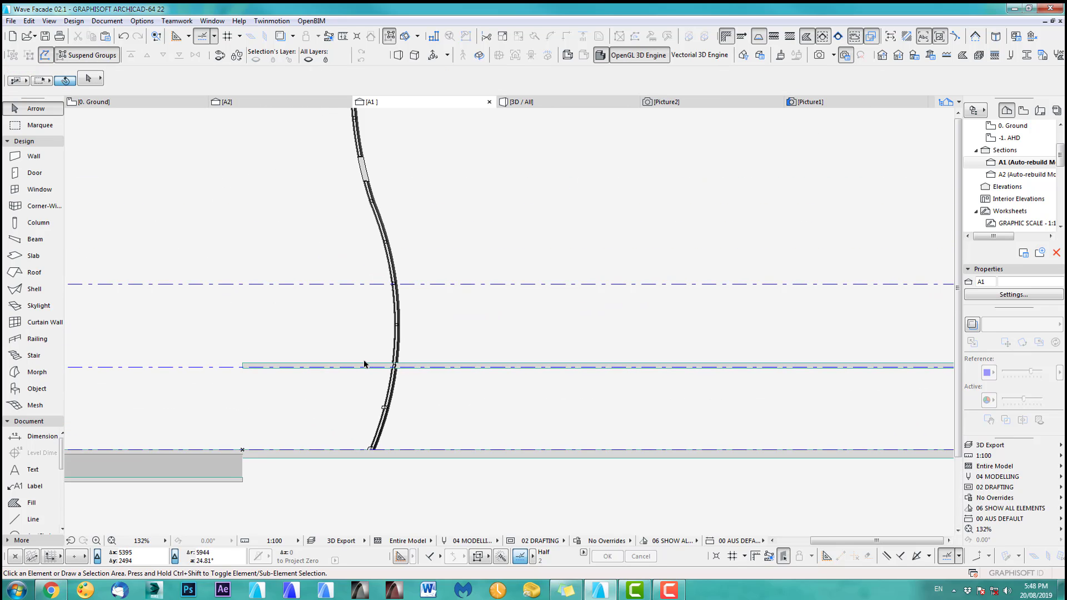
pyautogui.scroll(-5, 444, 365)
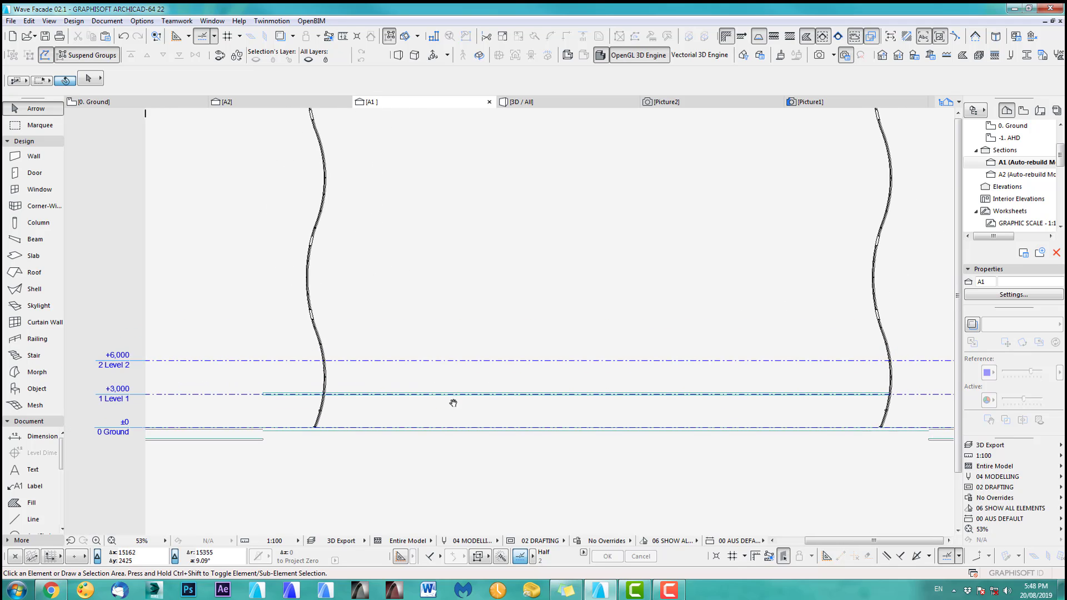
pyautogui.click(338, 395)
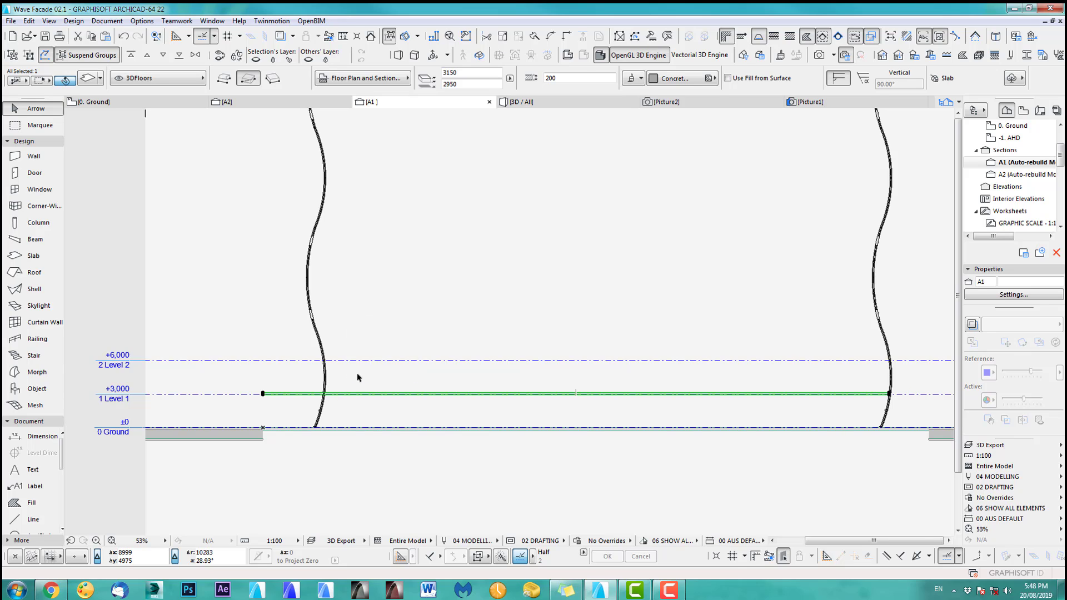
pyautogui.hotkey('ctrl', 'd')
pyautogui.click(387, 380)
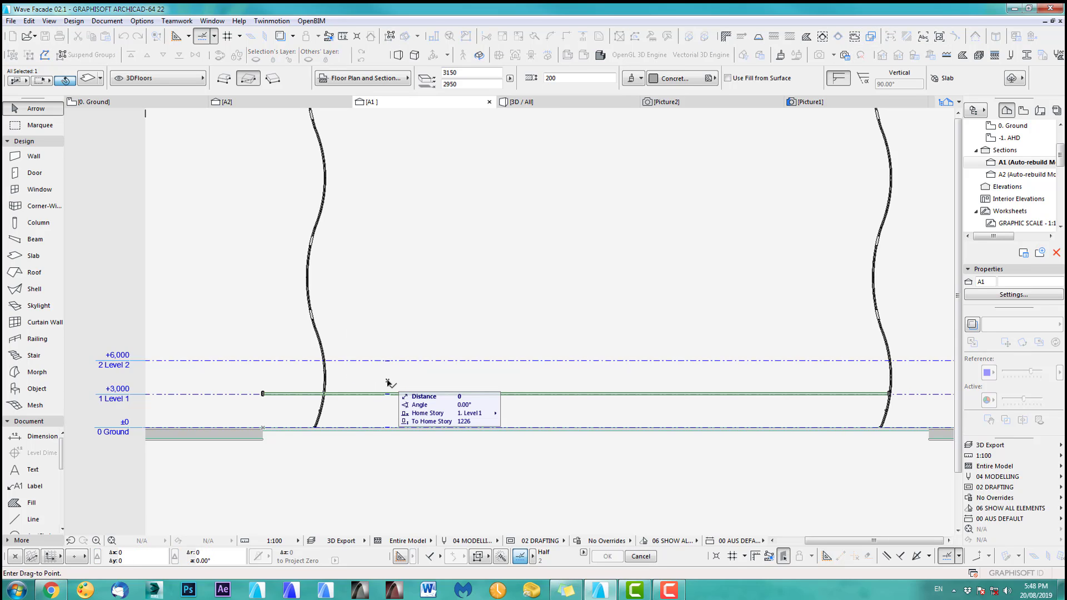
pyautogui.press('y')
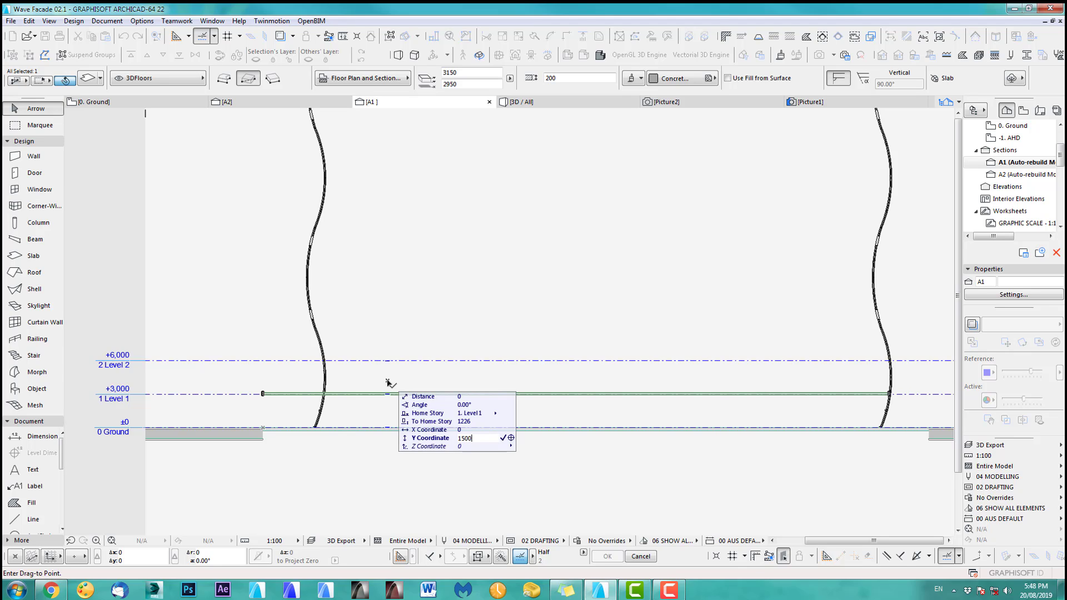
pyautogui.press('Return')
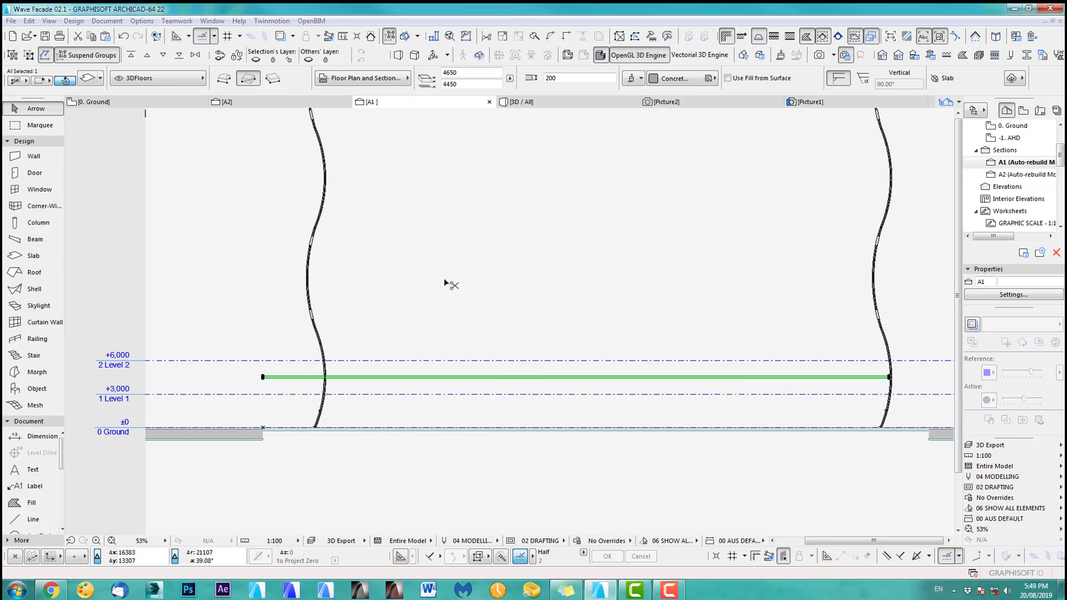
# Multiply the raised slab upward between the facades with the Spread method at 3000 mm spacing, making six copies
pyautogui.hotkey('ctrl', 'u')
pyautogui.click(671, 123)
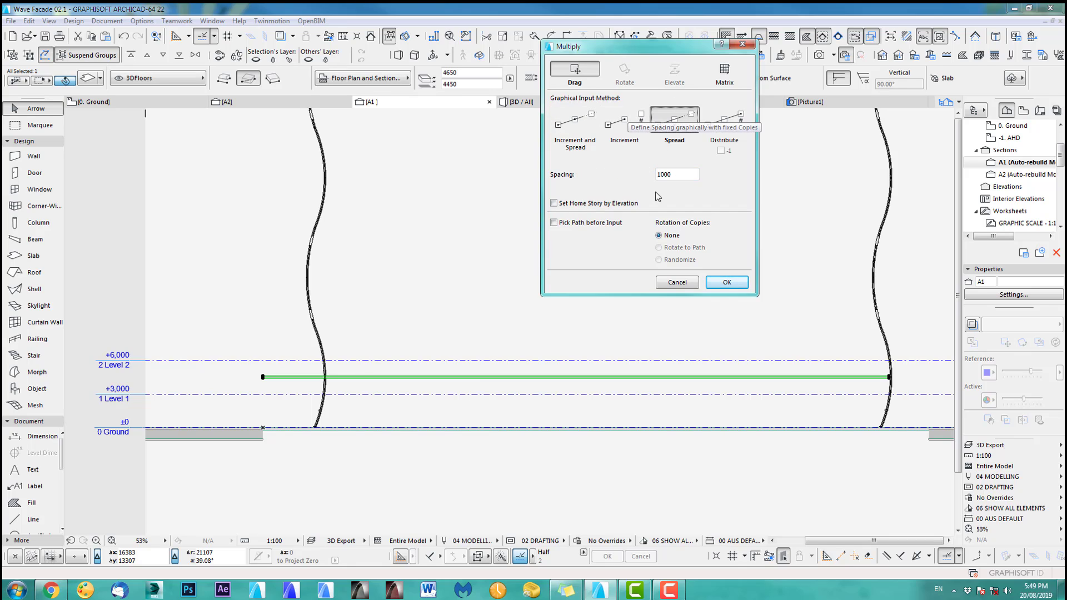
pyautogui.doubleClick(679, 176)
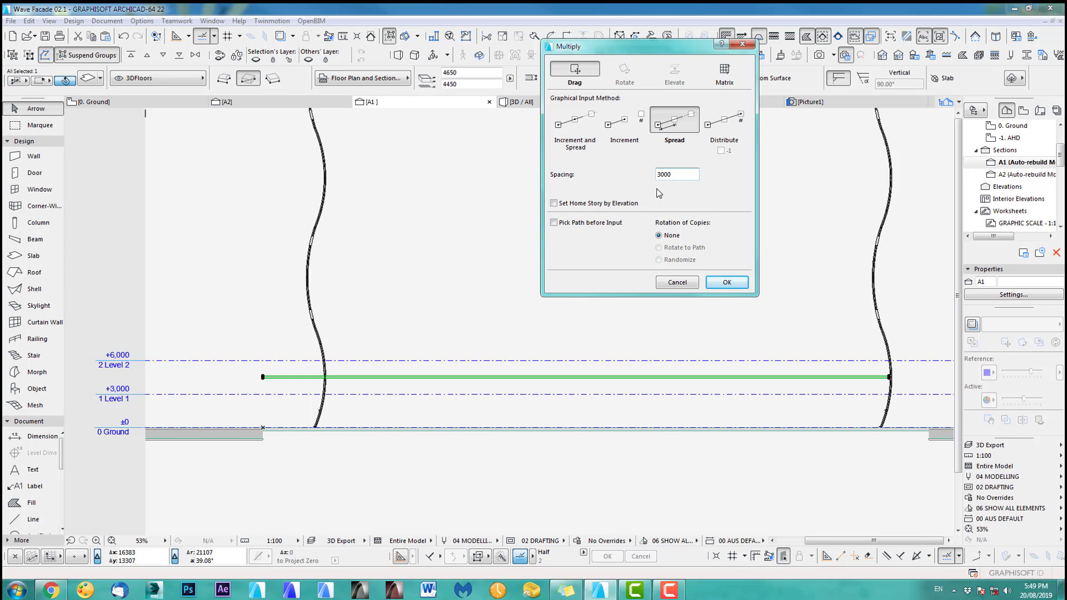
pyautogui.click(726, 283)
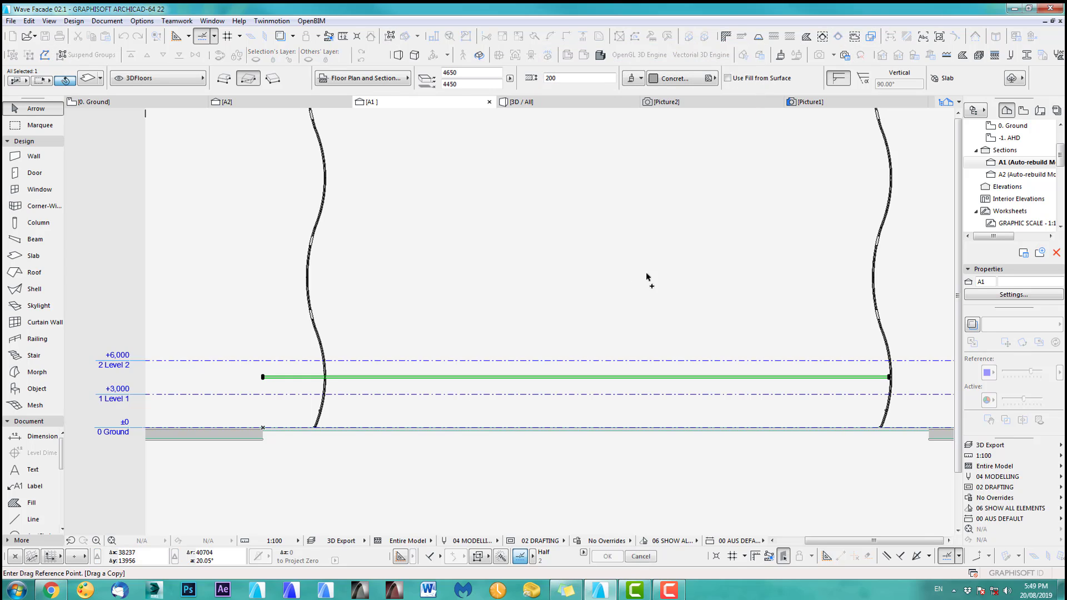
pyautogui.click(448, 377)
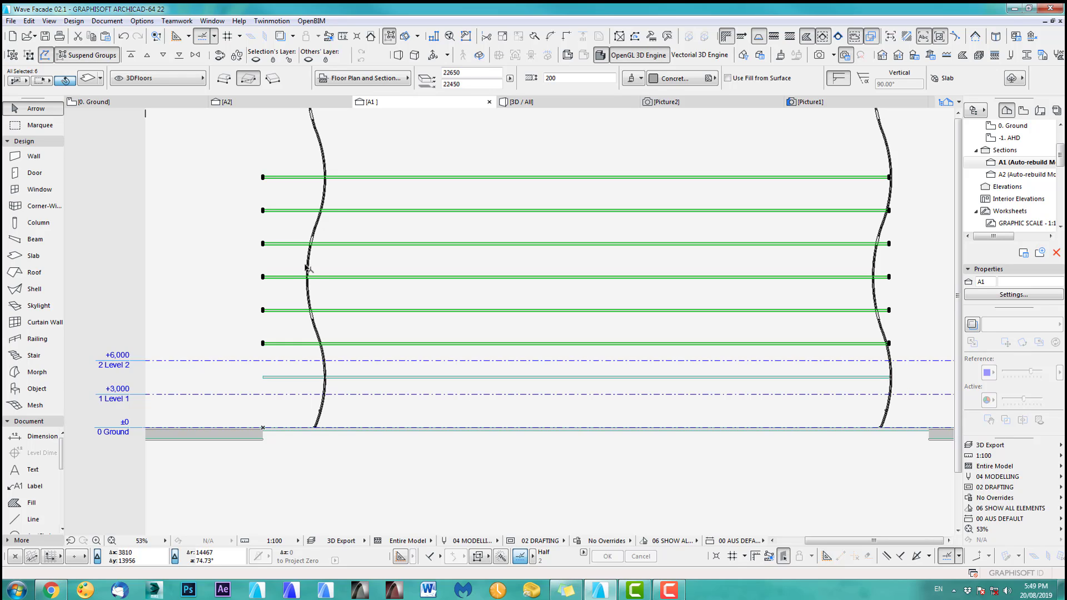
# Deselect the slab copies and delete only the topmost one in section A1
pyautogui.moveTo(332, 178)
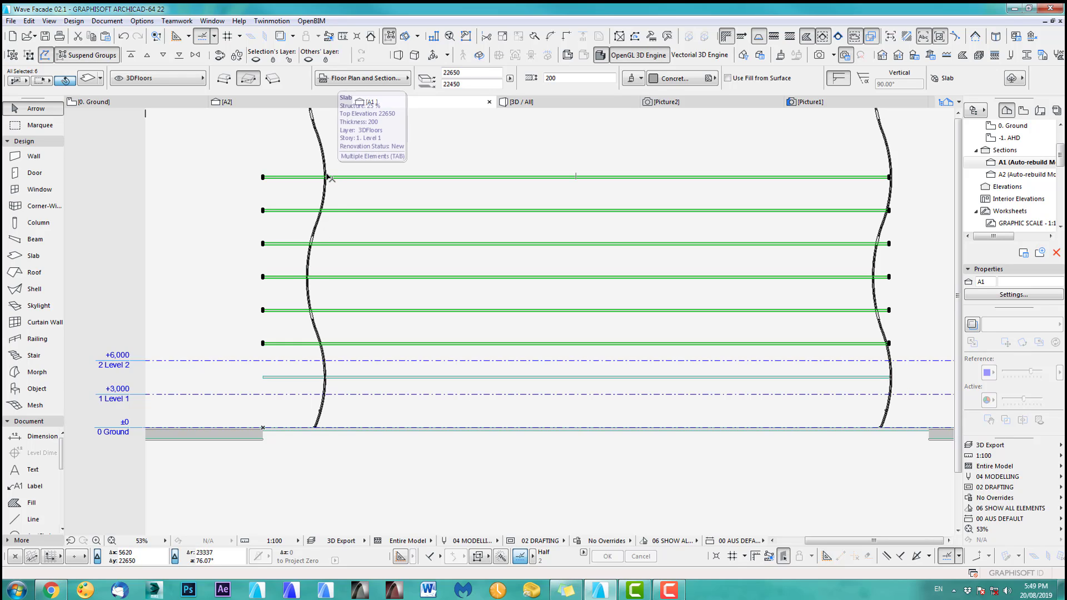
pyautogui.press('Escape')
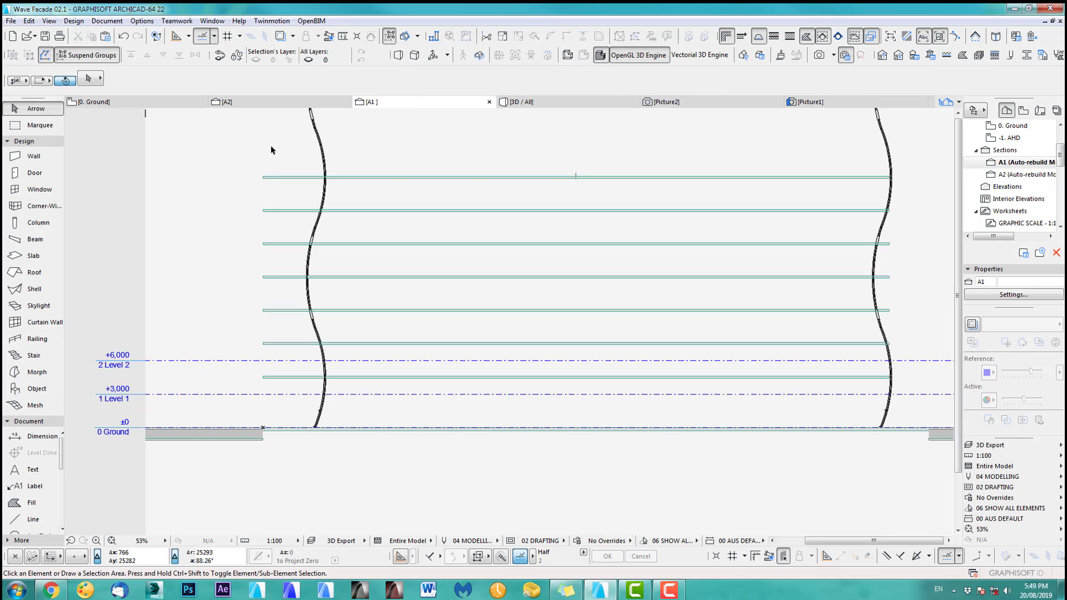
pyautogui.click(275, 178)
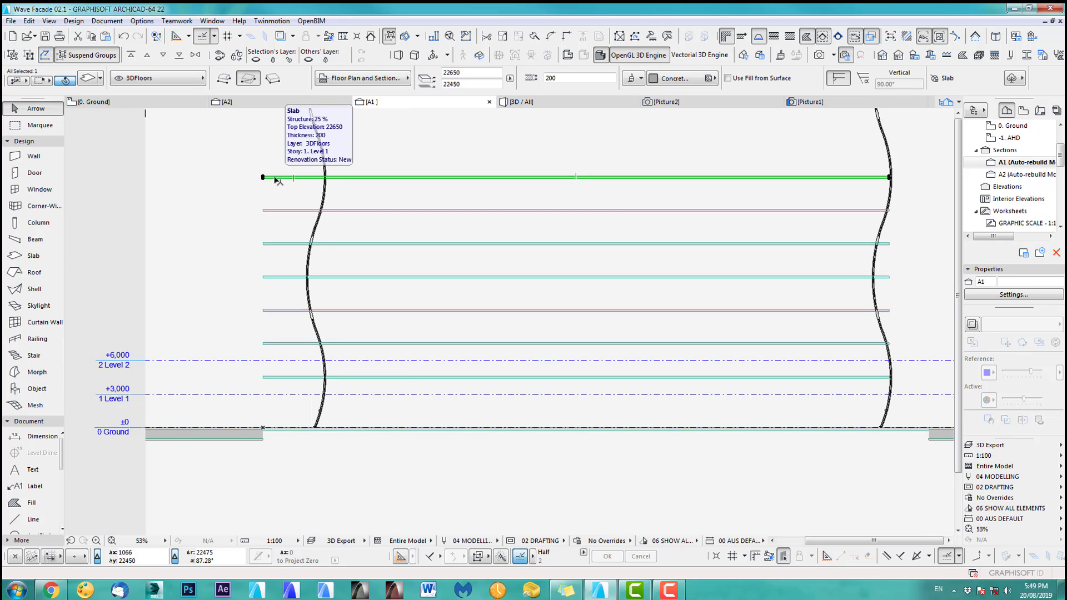
pyautogui.press('Delete')
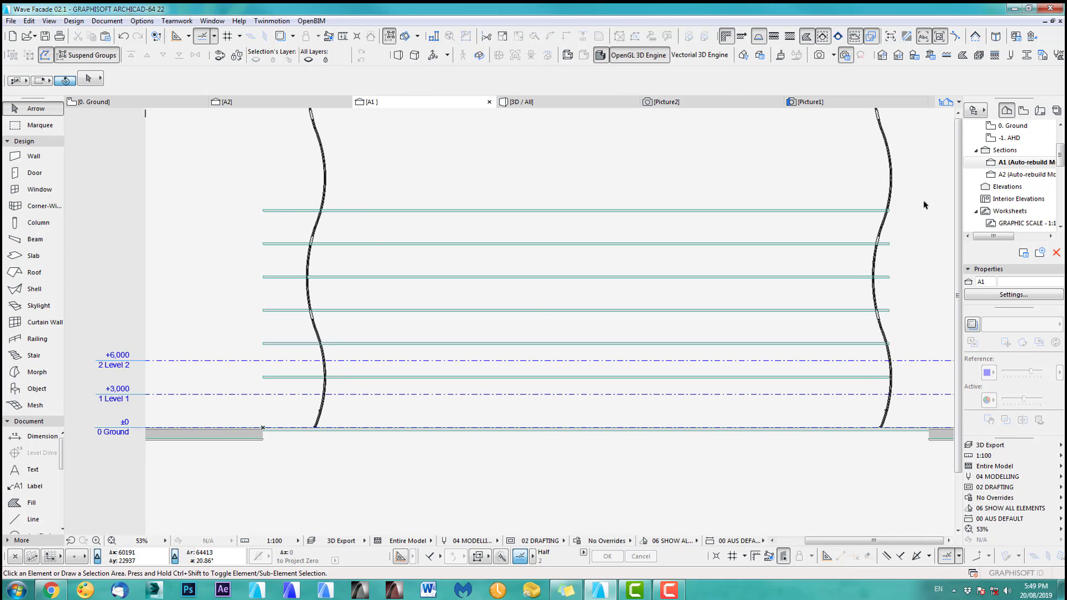
pyautogui.scroll(-6, 515, 447)
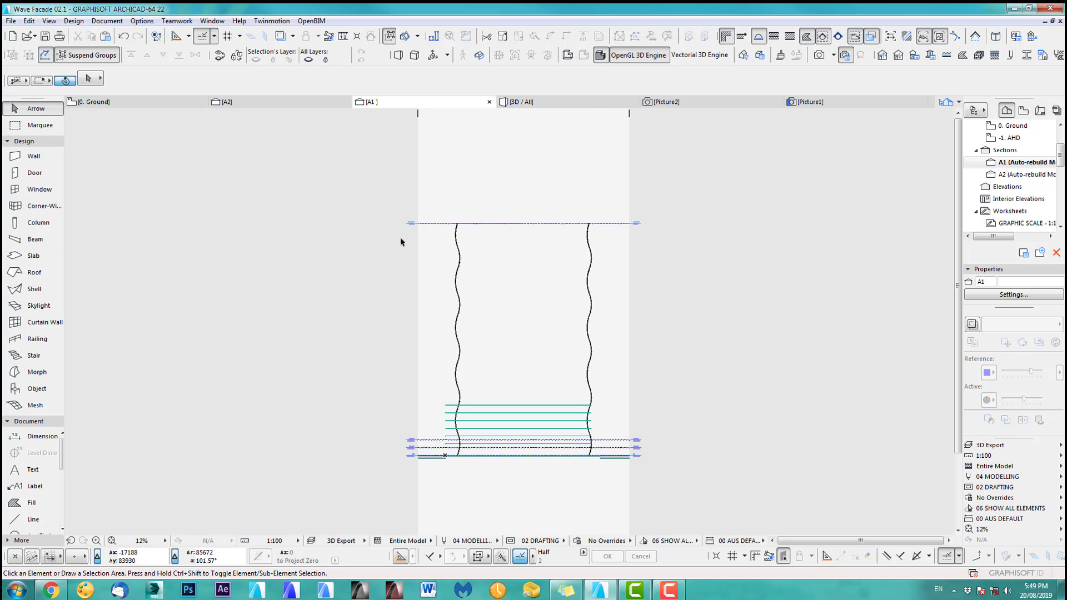
# Enclose the building corner nearest the project origin with a marquee on the ground plan and show that portion in 3D
pyautogui.press('F2')
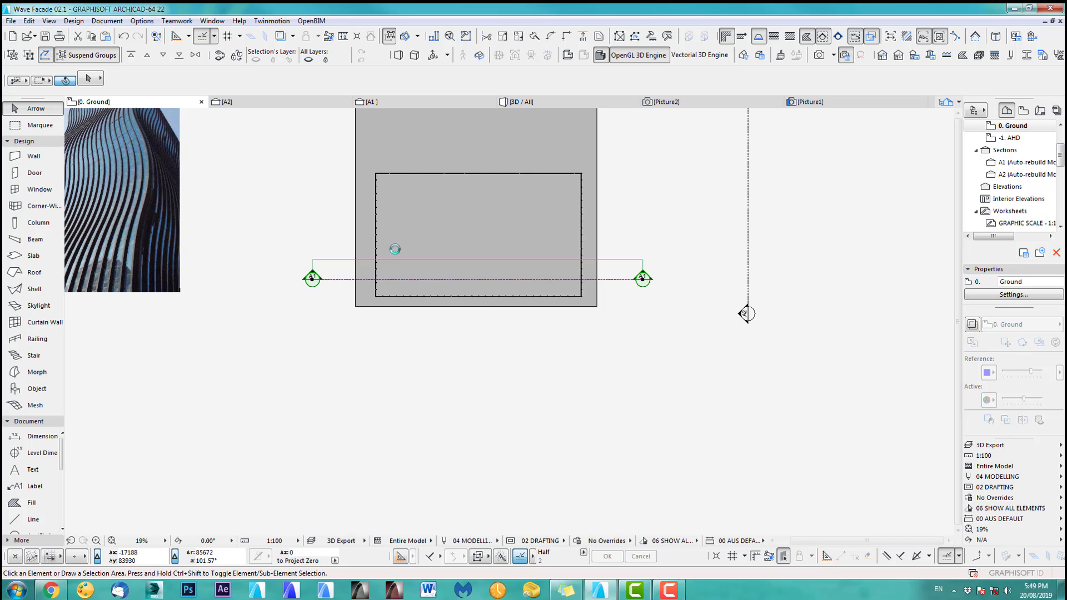
pyautogui.scroll(3, 397, 242)
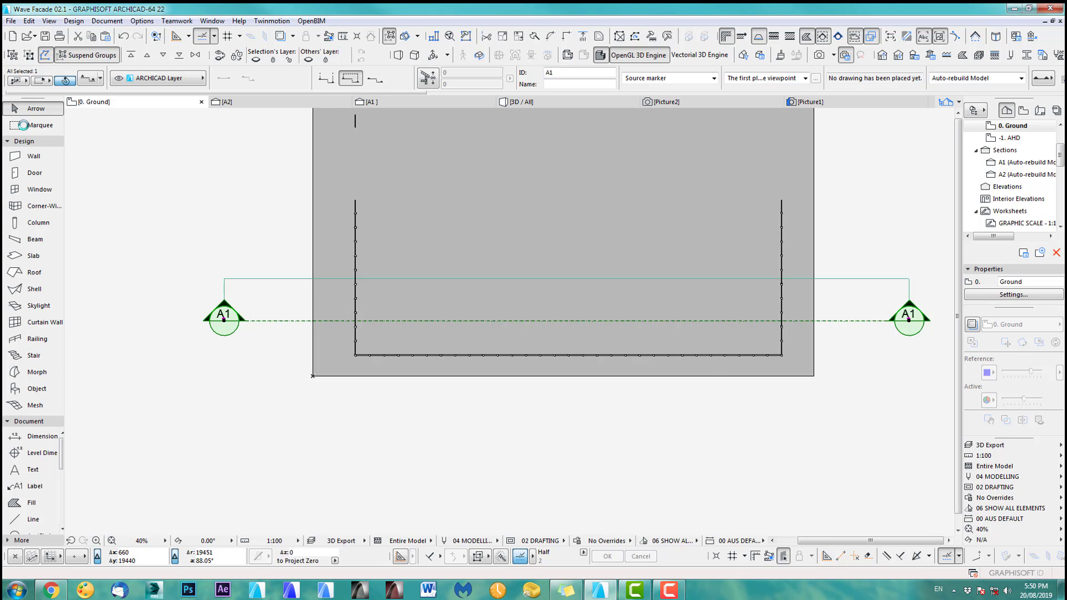
pyautogui.click(24, 124)
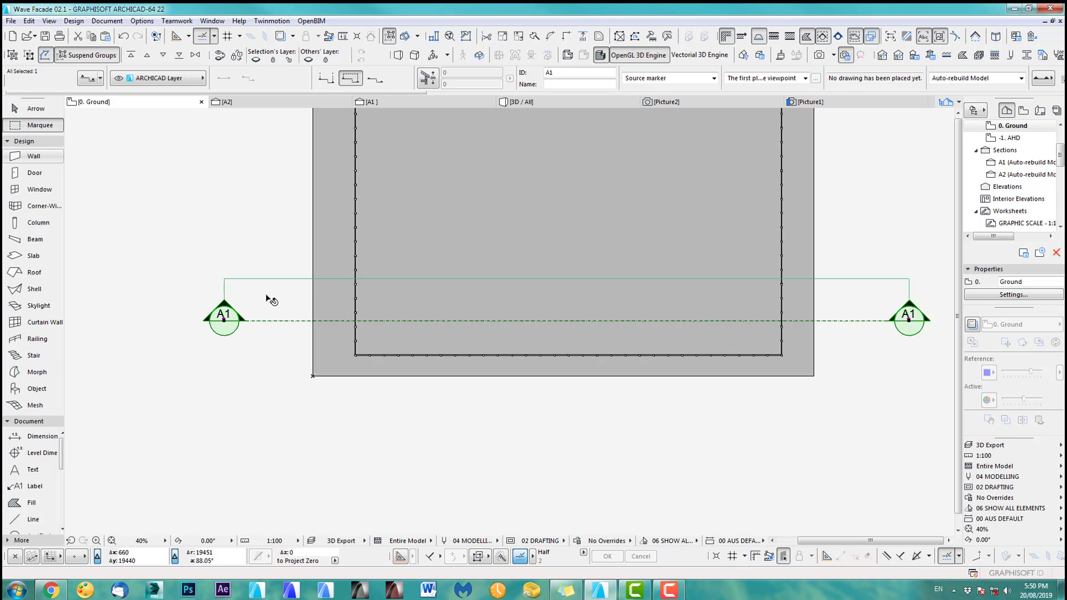
pyautogui.click(441, 413)
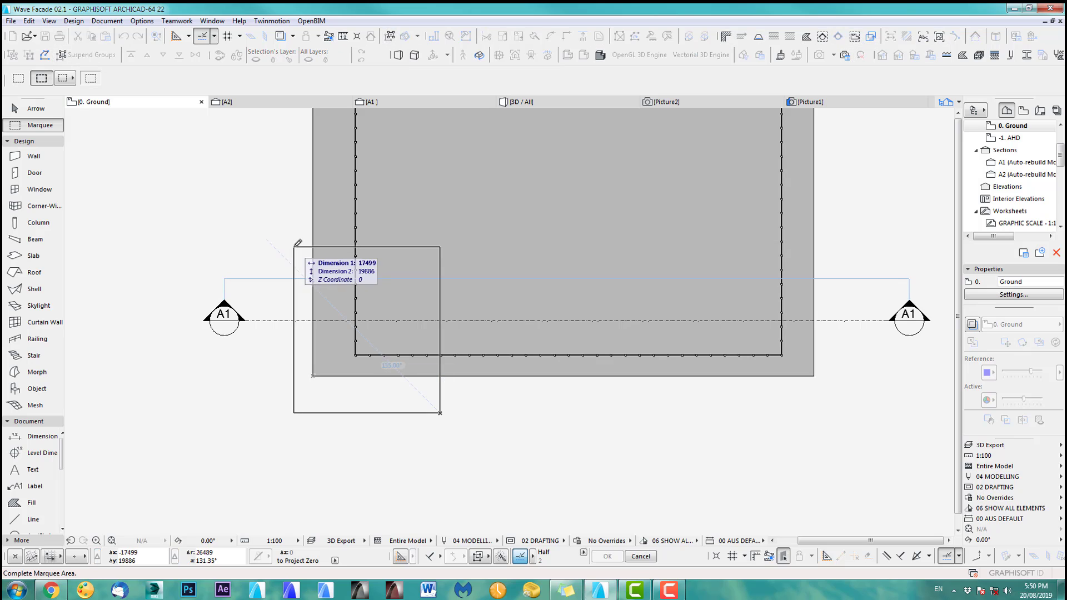
pyautogui.click(291, 264)
pyautogui.press('F5')
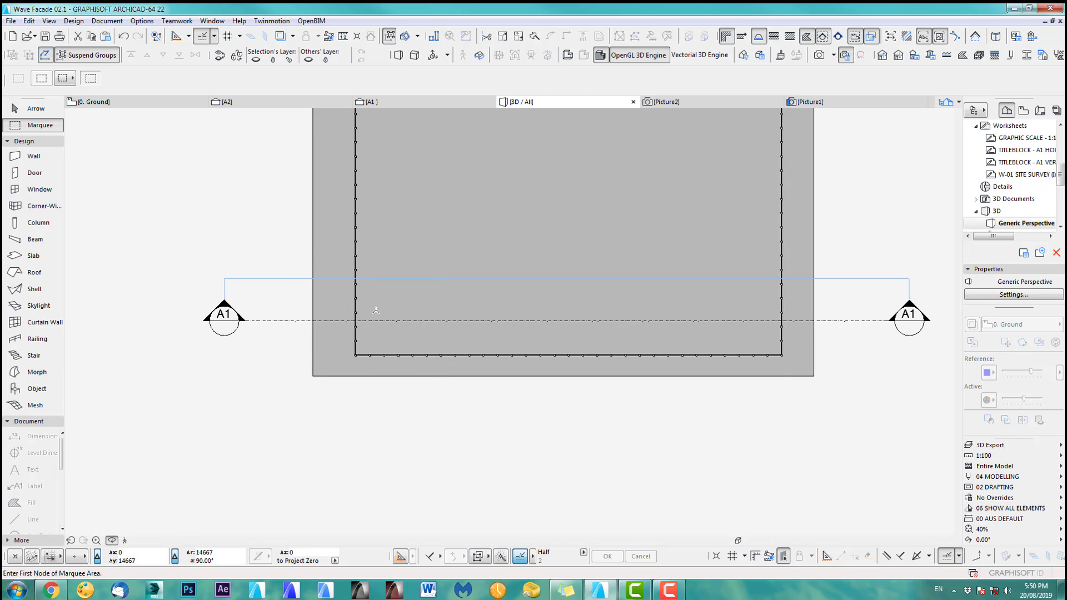
pyautogui.scroll(5, 475, 370)
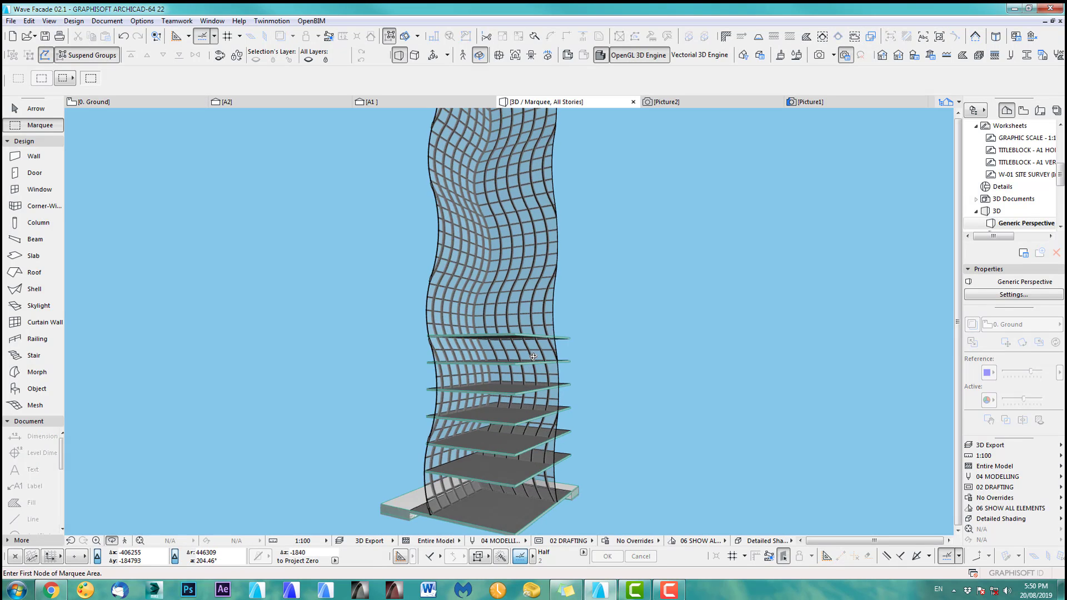
pyautogui.scroll(5, 476, 370)
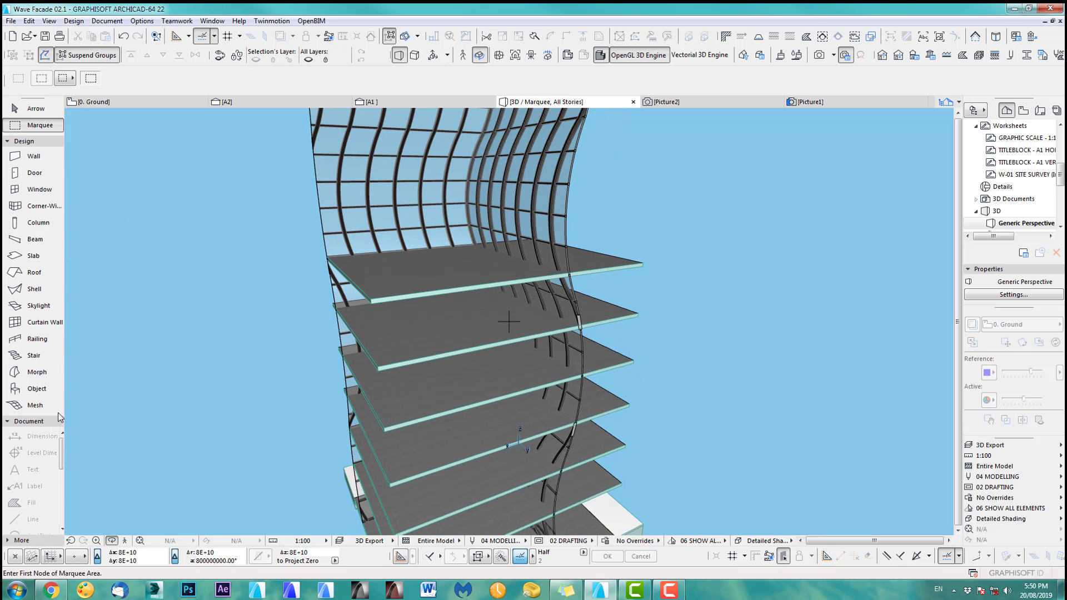
# Select all floor slabs and offset their overhanging side edge inward to meet the wave facade
pyautogui.click(32, 256)
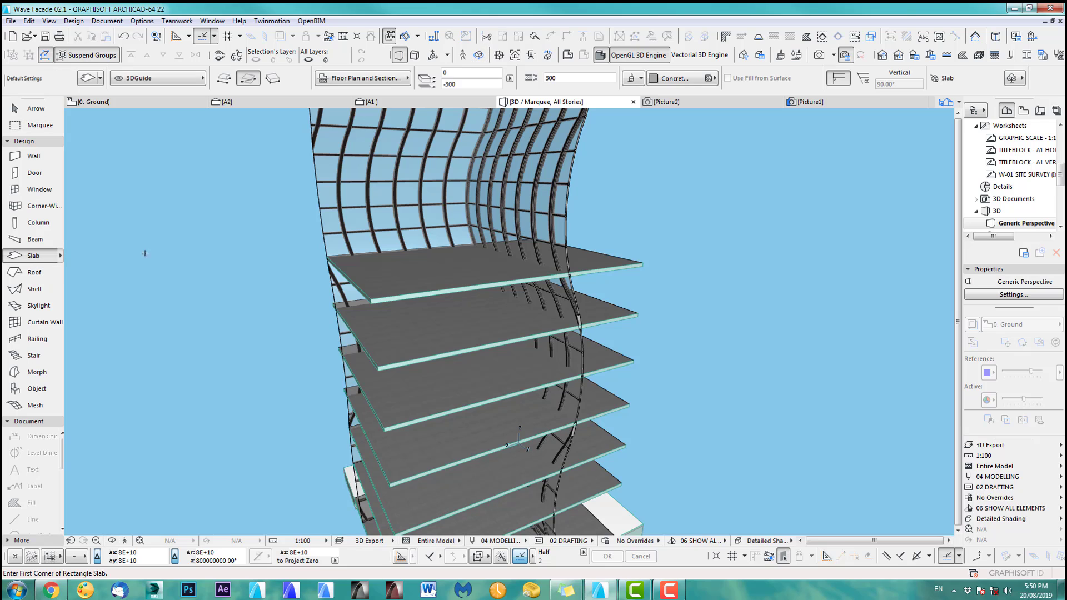
pyautogui.hotkey('ctrl', 'a')
pyautogui.scroll(3, 634, 250)
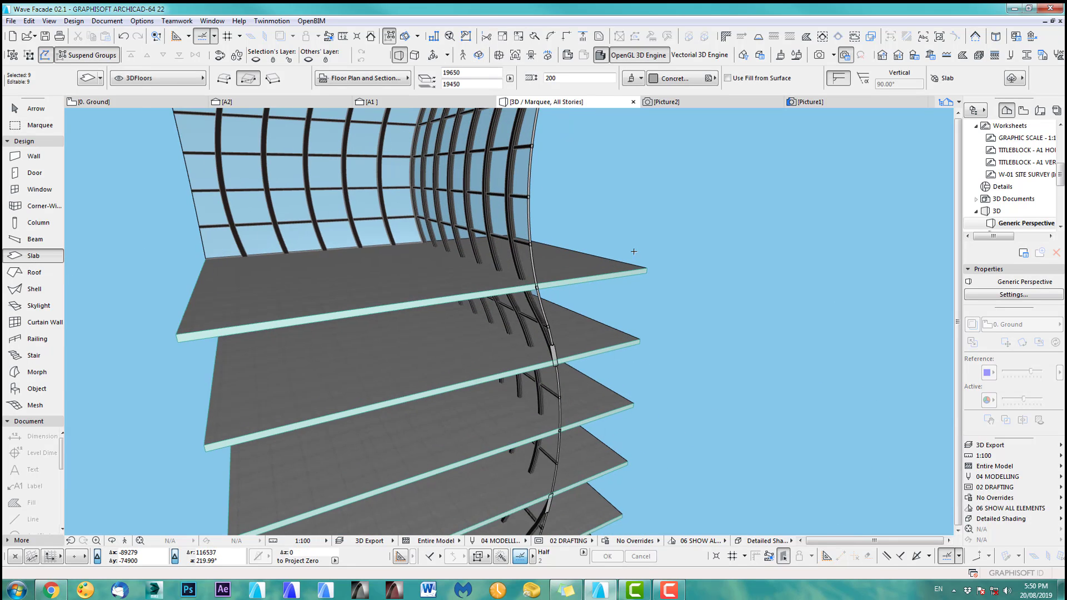
pyautogui.moveTo(631, 253); pyautogui.dragTo(602, 338, button='middle')
pyautogui.scroll(1, 587, 339)
pyautogui.scroll(1, 587, 339)
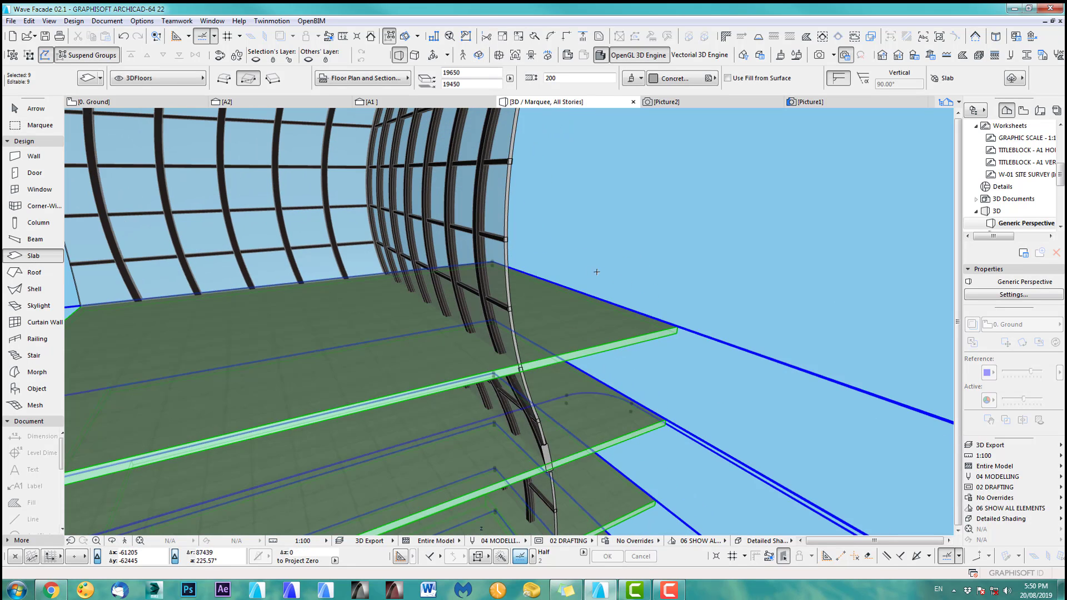
pyautogui.click(616, 305)
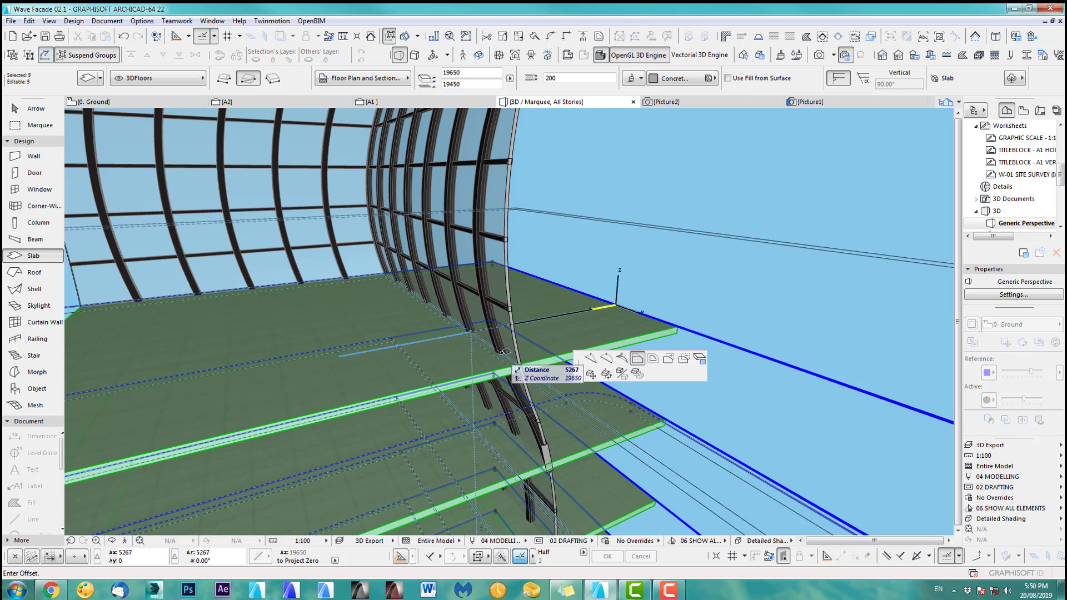
pyautogui.click(625, 447)
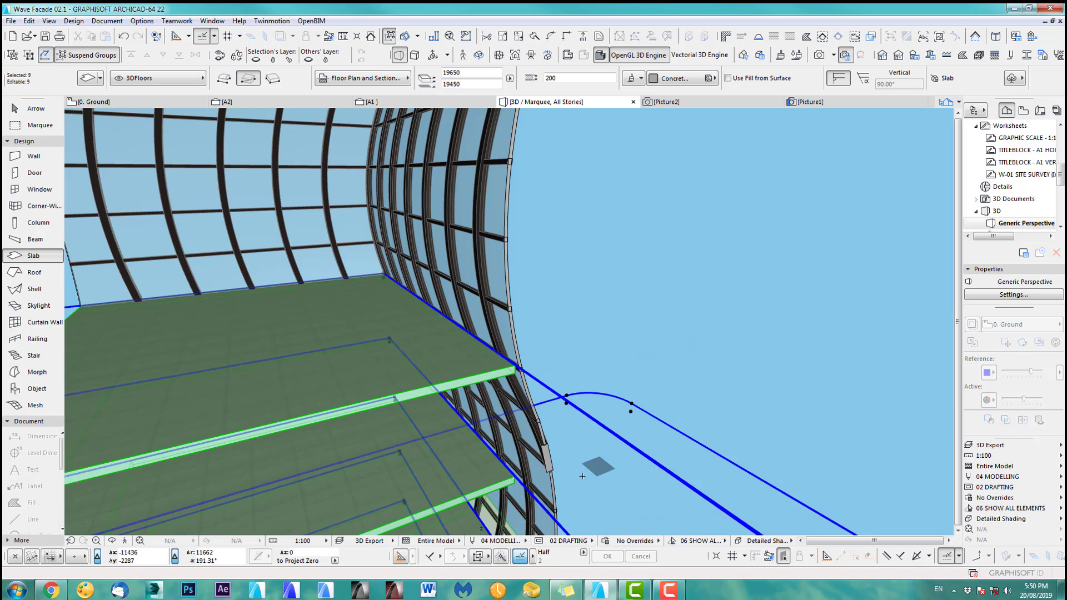
# Deselect all floor slabs and offset only the second-highest slab's side edge outward to meet the wave facade
pyautogui.moveTo(582, 477)
pyautogui.keyDown('shift'); pyautogui.mouseDown(button='middle')
pyautogui.moveTo(564, 389)
pyautogui.moveTo(603, 274)
pyautogui.mouseUp(button='middle'); pyautogui.keyUp('shift')
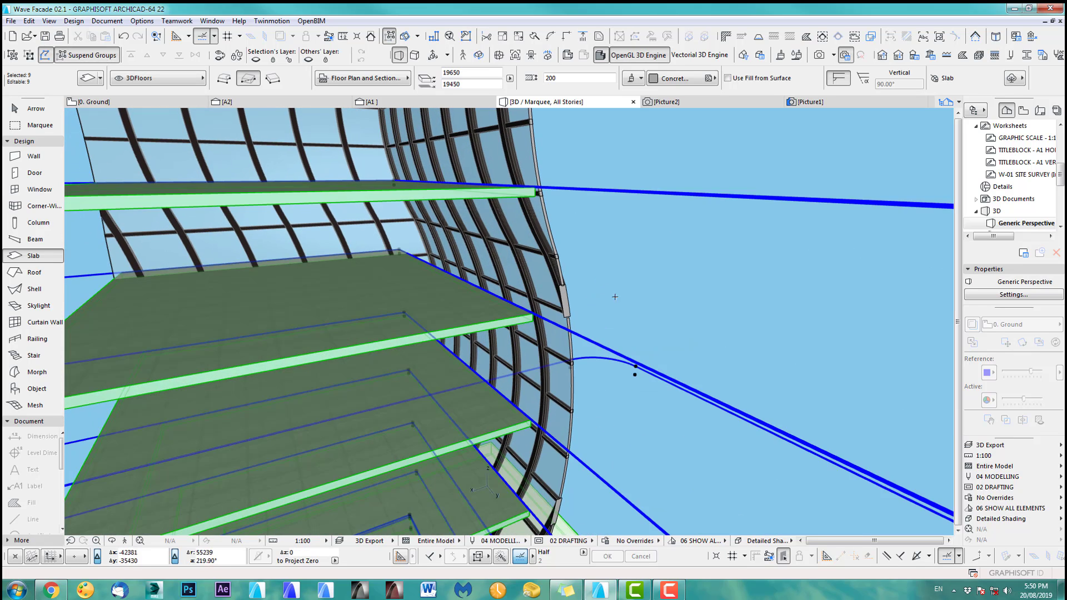
pyautogui.moveTo(615, 410)
pyautogui.keyDown('shift'); pyautogui.mouseDown(button='middle')
pyautogui.moveTo(612, 367)
pyautogui.moveTo(640, 226)
pyautogui.moveTo(612, 439)
pyautogui.mouseUp(button='middle'); pyautogui.keyUp('shift')
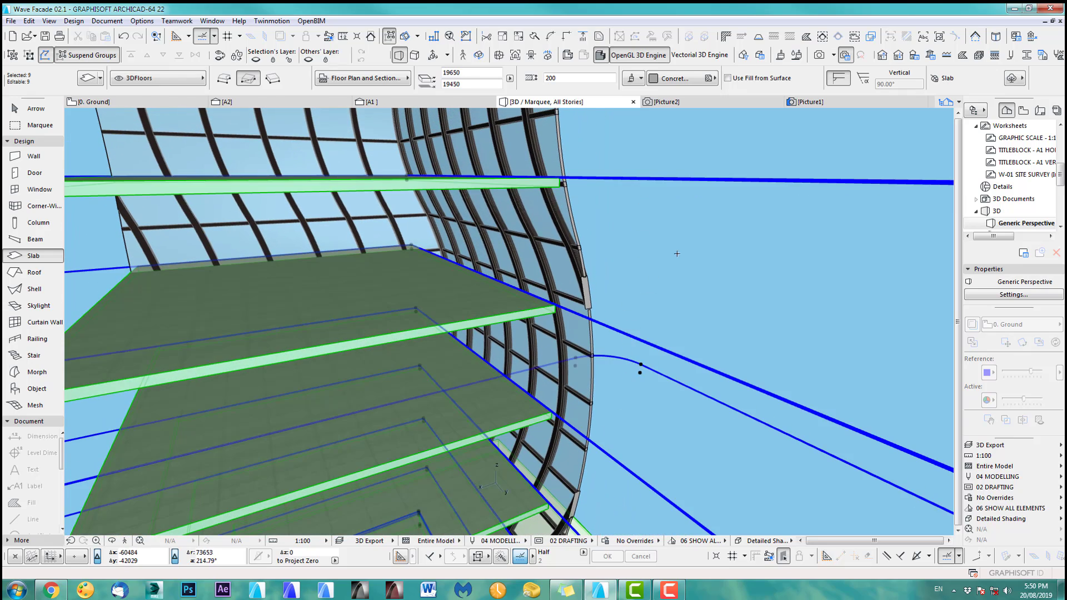
pyautogui.press('Escape')
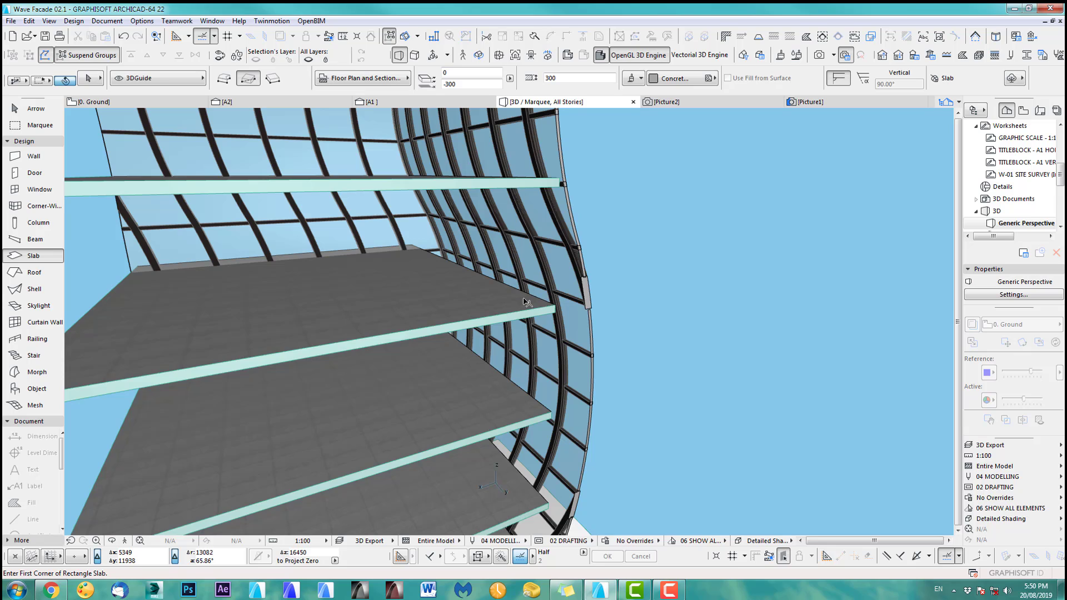
pyautogui.keyDown('shift'); pyautogui.click(527, 303); pyautogui.keyUp('shift')
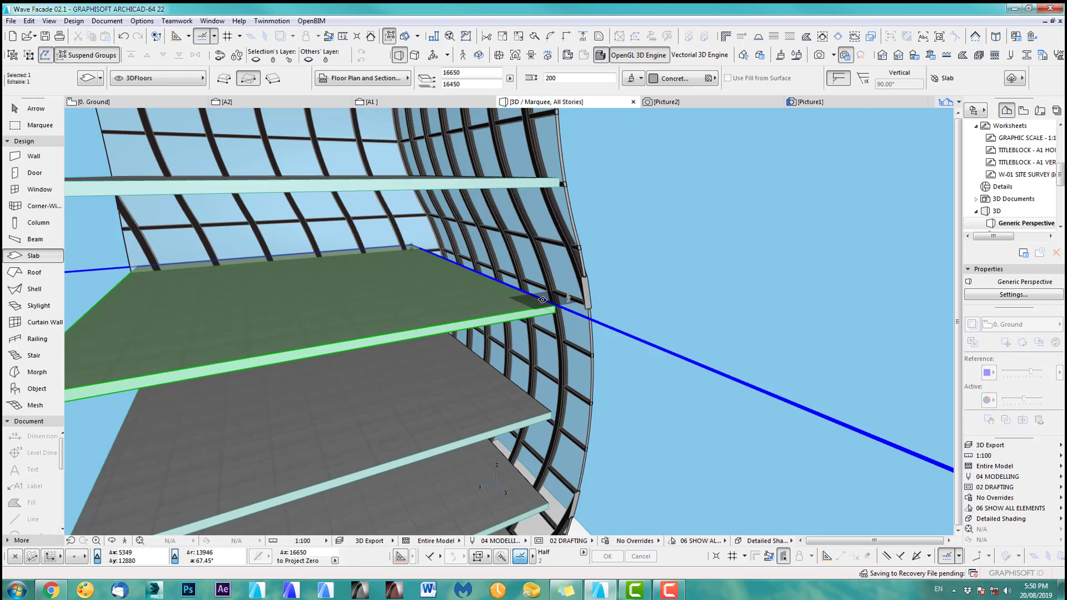
pyautogui.scroll(5, 568, 298)
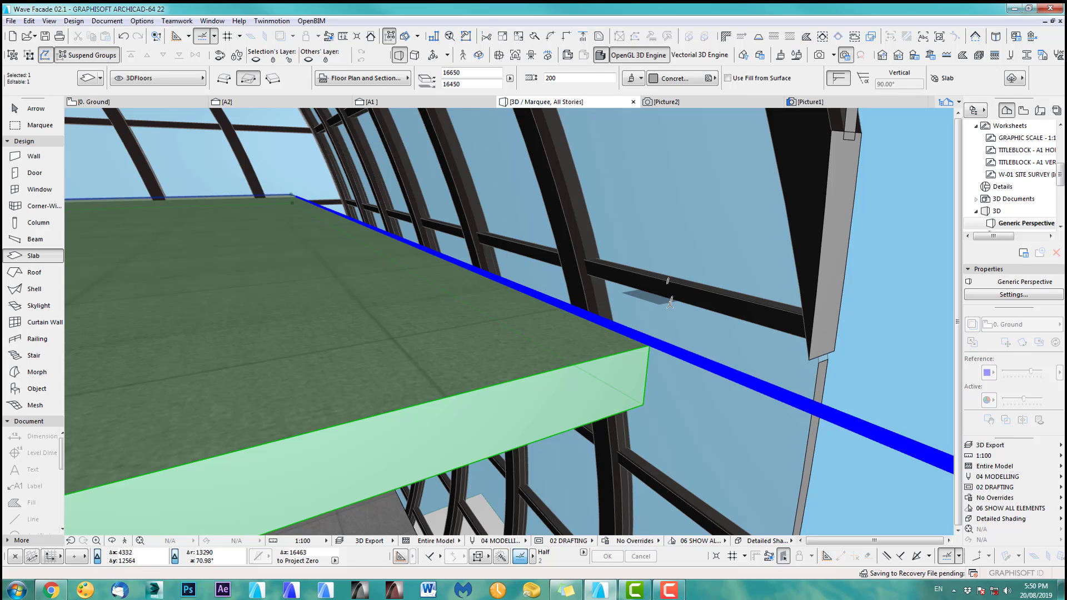
pyautogui.click(628, 337)
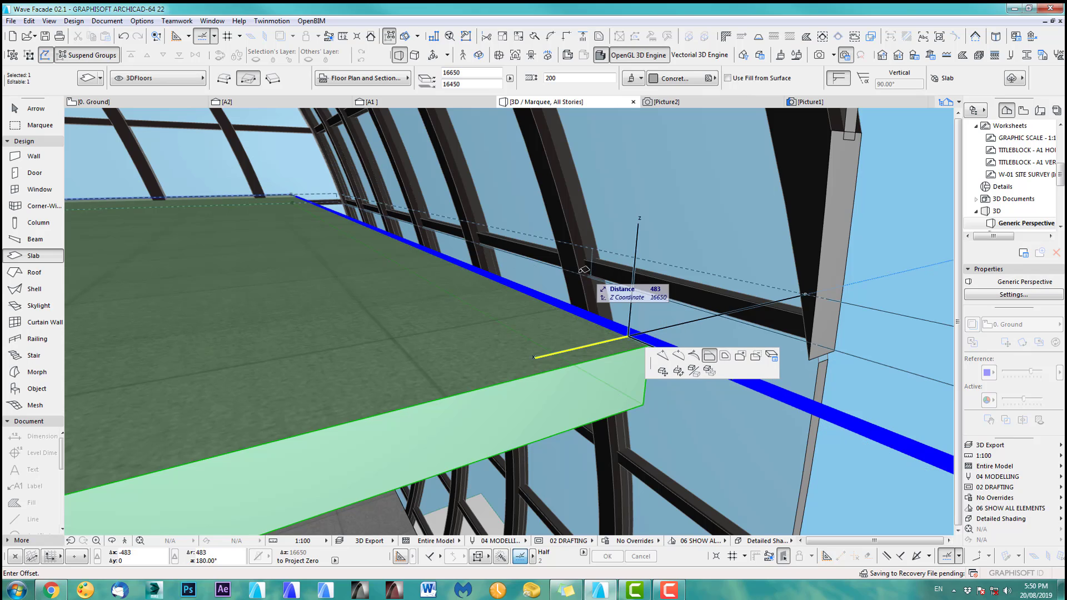
pyautogui.click(565, 244)
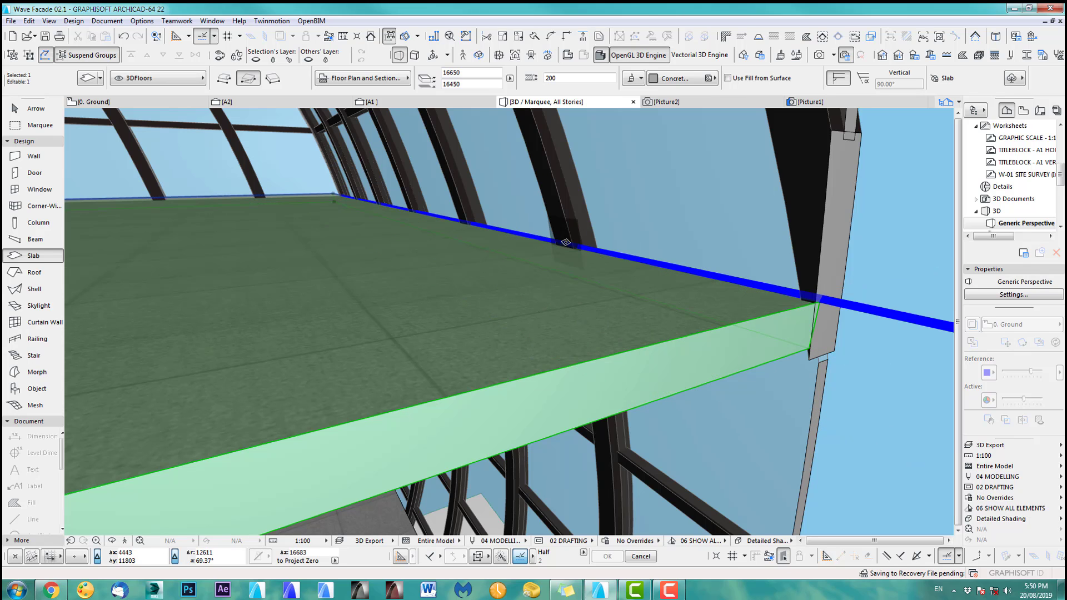
pyautogui.keyDown('shift'); pyautogui.moveTo(566, 242); pyautogui.dragTo(470, 222, button='middle'); pyautogui.keyUp('shift')
pyautogui.scroll(5, 456, 268)
pyautogui.scroll(-8, 413, 299)
pyautogui.press('Escape')
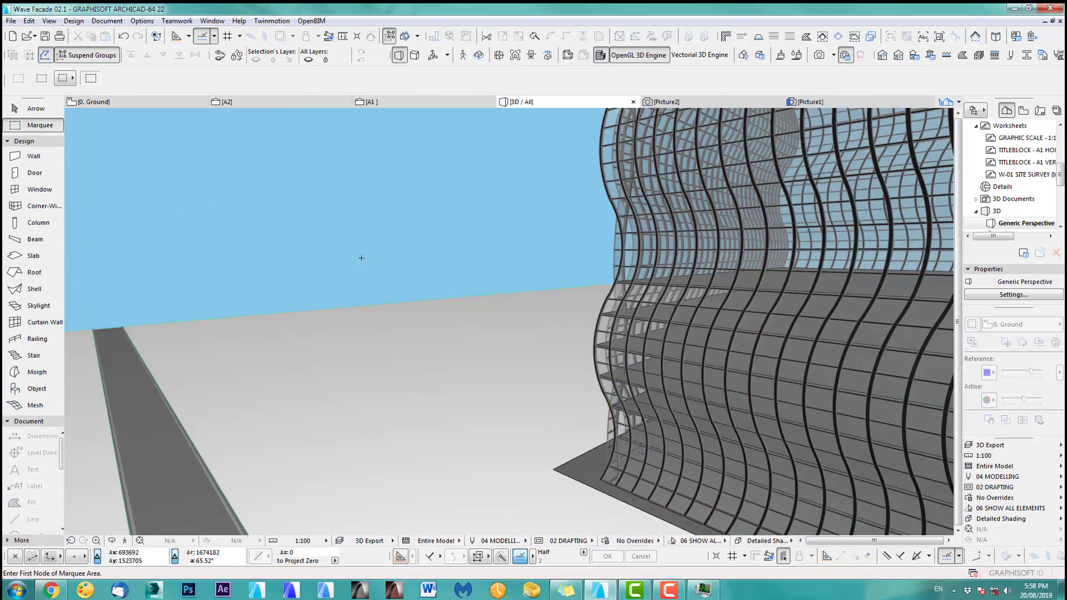
# In section A1, measure the vertical distance from the lowest floor slab's end up to the next matching bulge of the facade
pyautogui.scroll(-6, 361, 255)
pyautogui.moveTo(612, 428); pyautogui.dragTo(414, 362, button='middle')
pyautogui.moveTo(519, 427); pyautogui.dragTo(542, 462, button='middle')
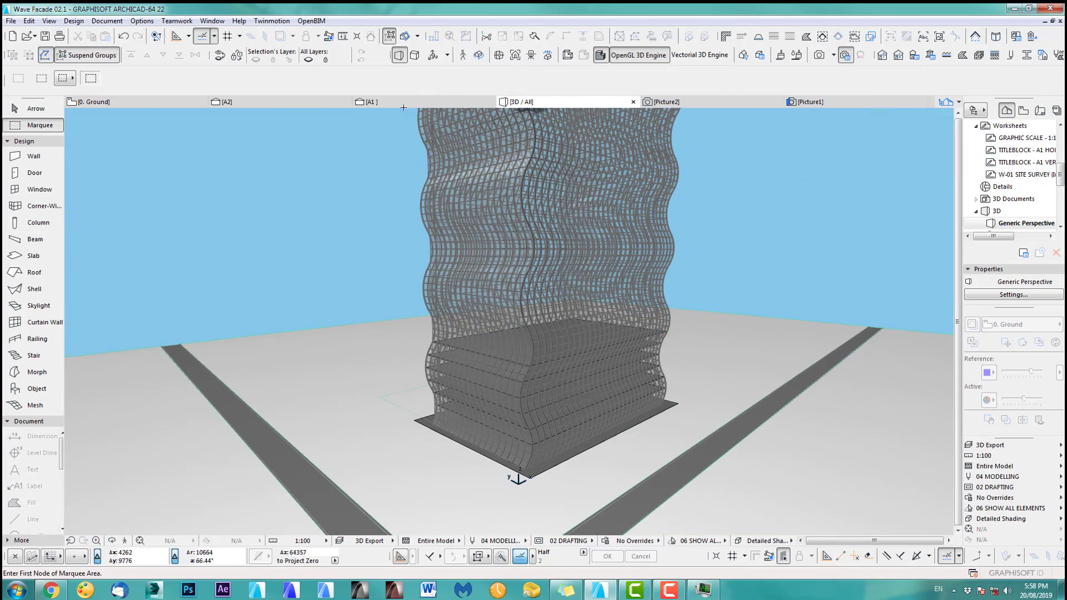
pyautogui.click(375, 102)
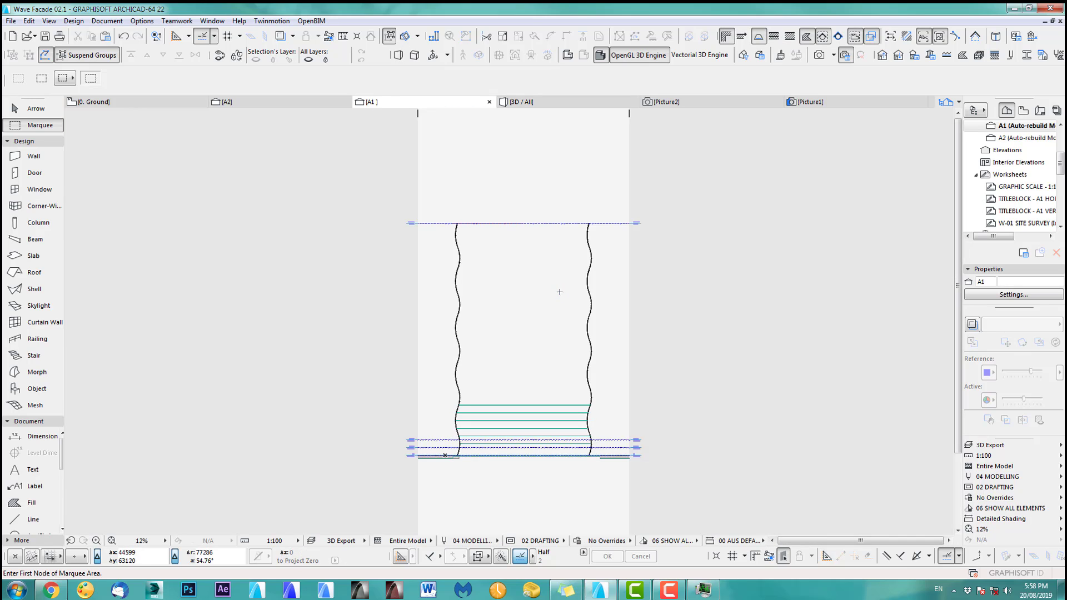
pyautogui.scroll(5, 513, 441)
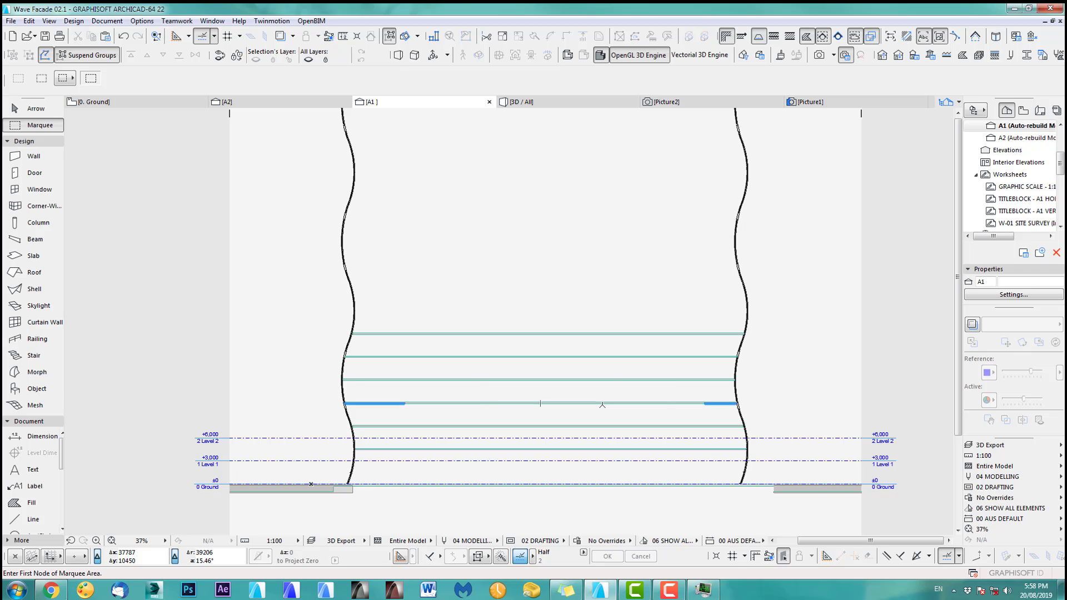
pyautogui.scroll(-1, 568, 425)
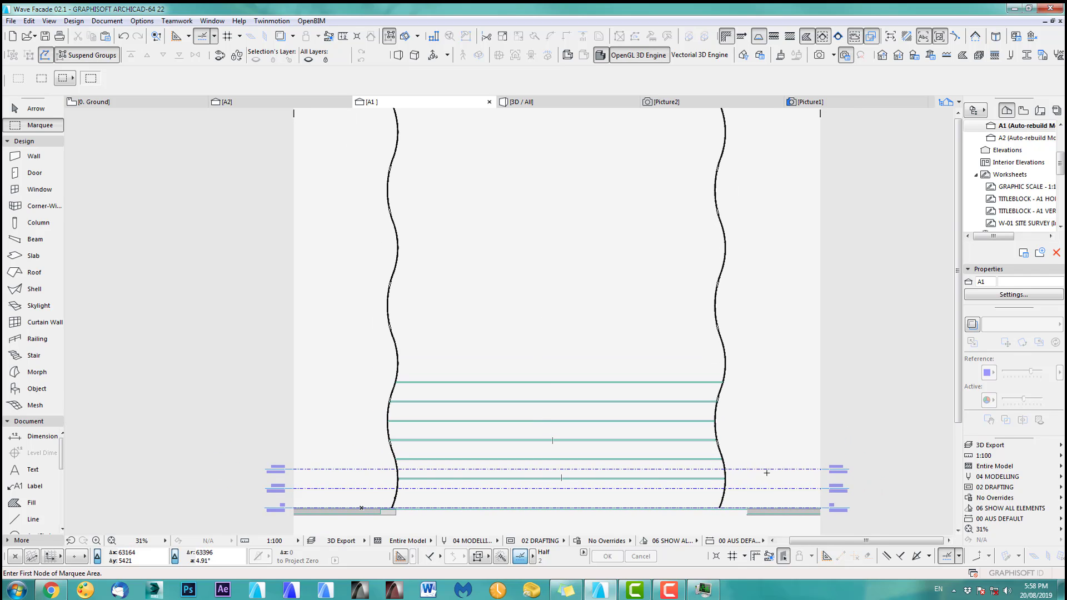
pyautogui.scroll(2, 767, 473)
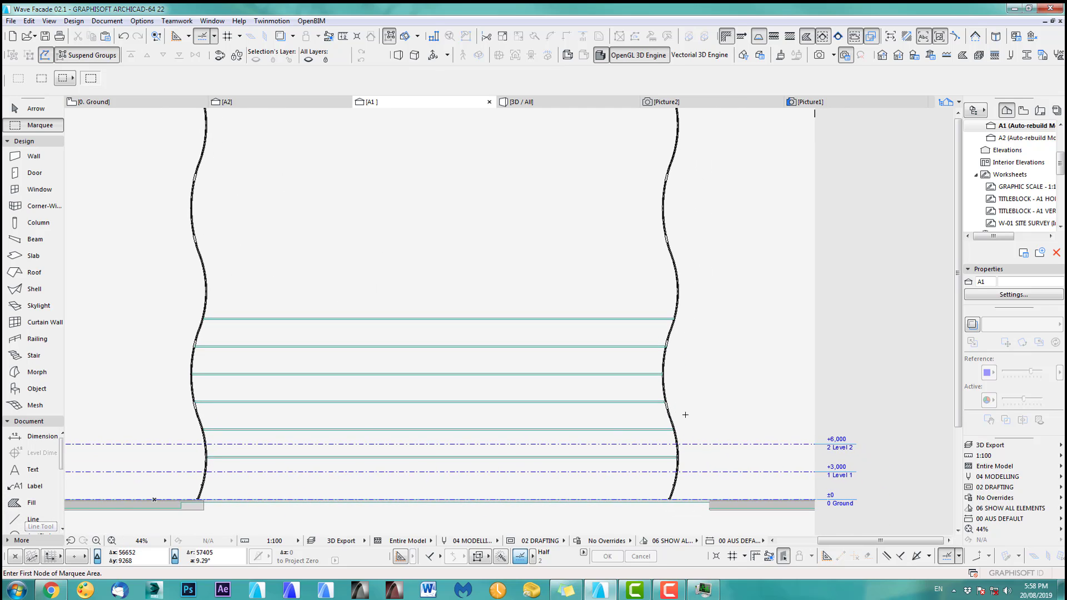
pyautogui.press('m')
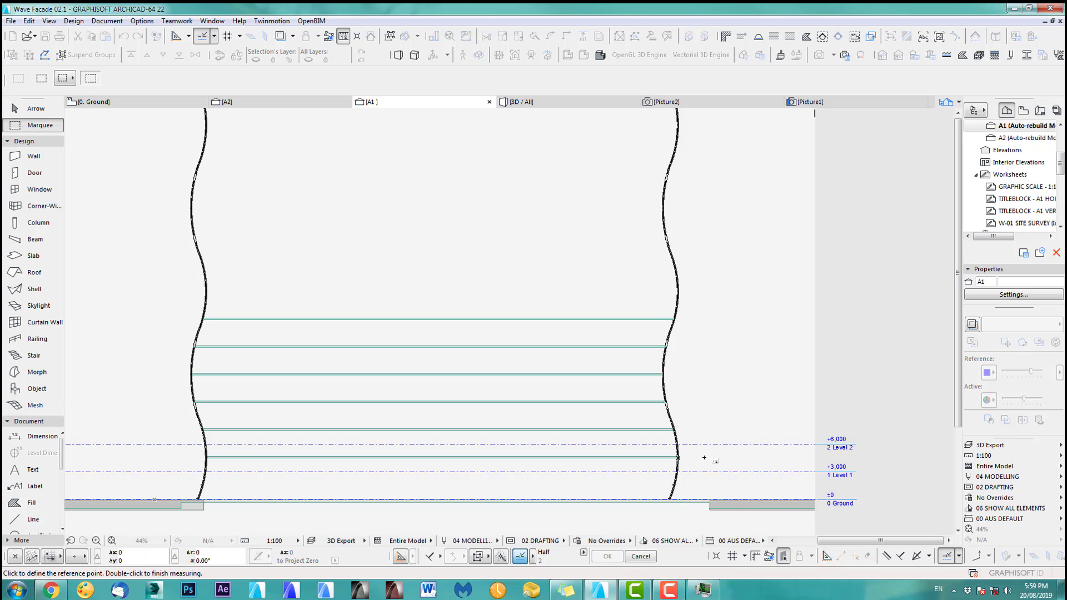
pyautogui.click(679, 457)
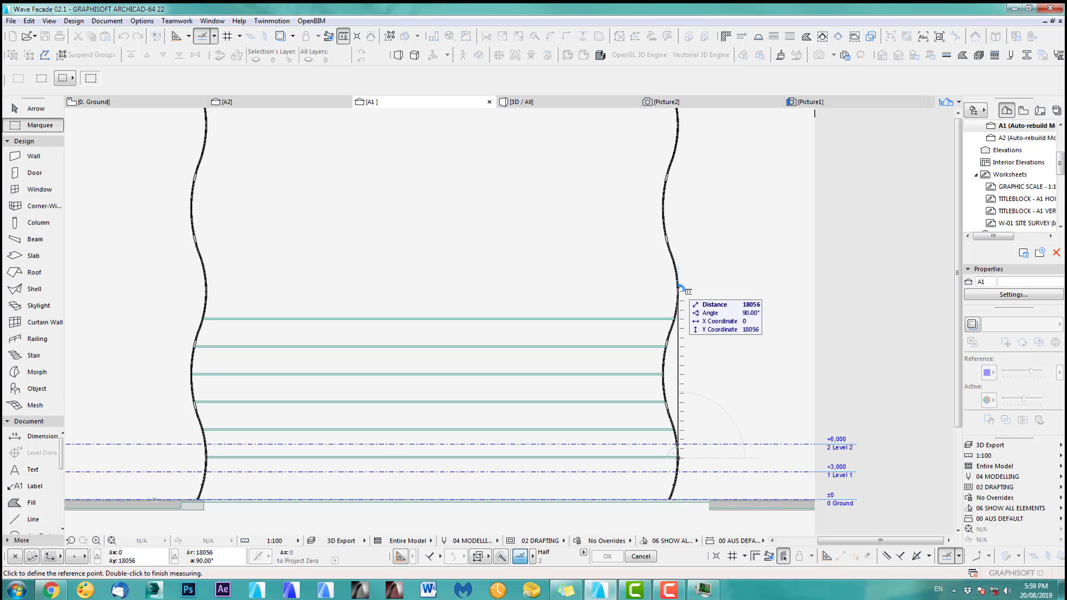
pyautogui.press('Escape')
# Select the six floor slabs in section A1 and copy them 18000 mm straight up between the facades
pyautogui.keyDown('shift'); pyautogui.click(608, 319); pyautogui.keyUp('shift')
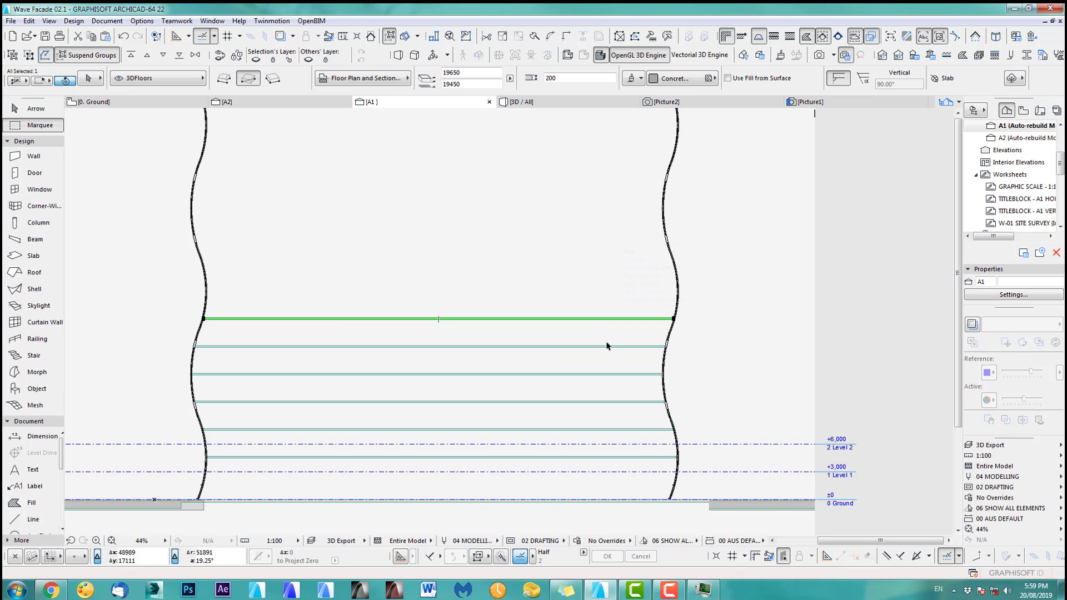
pyautogui.keyDown('shift'); pyautogui.click(608, 346); pyautogui.keyUp('shift')
pyautogui.keyDown('shift'); pyautogui.click(608, 374); pyautogui.keyUp('shift')
pyautogui.keyDown('shift'); pyautogui.click(606, 402); pyautogui.keyUp('shift')
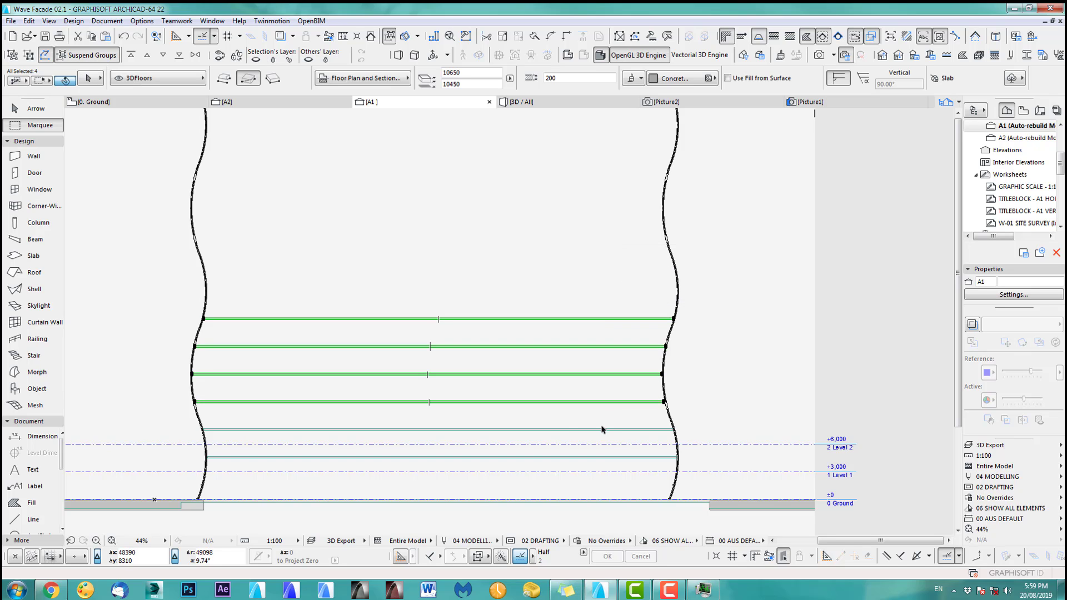
pyautogui.keyDown('shift'); pyautogui.click(607, 430); pyautogui.keyUp('shift')
pyautogui.keyDown('shift'); pyautogui.click(606, 458); pyautogui.keyUp('shift')
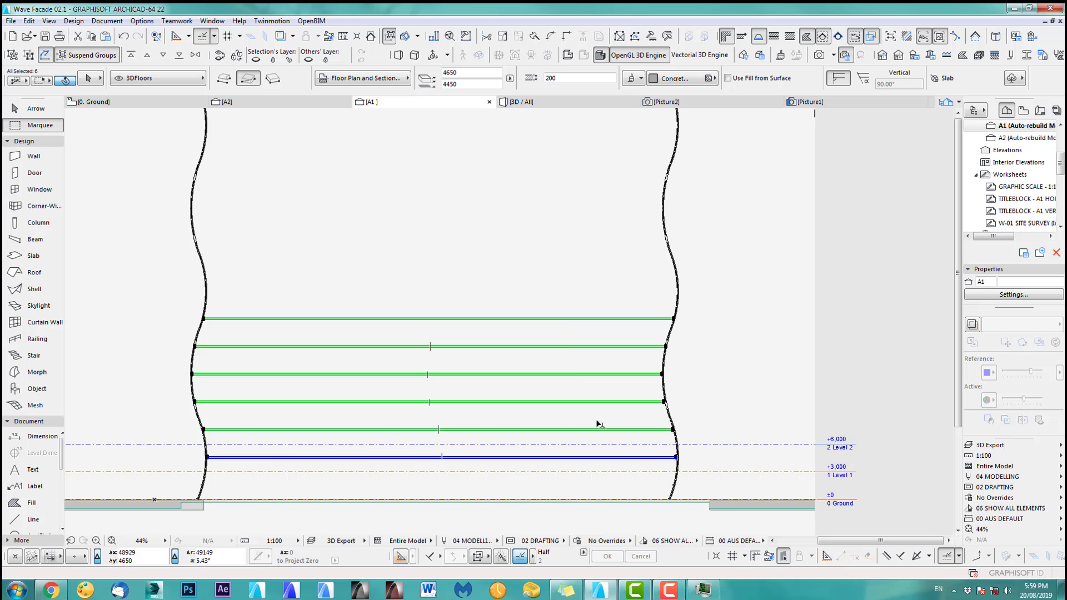
pyautogui.hotkey('ctrl', 'd')
pyautogui.click(575, 318)
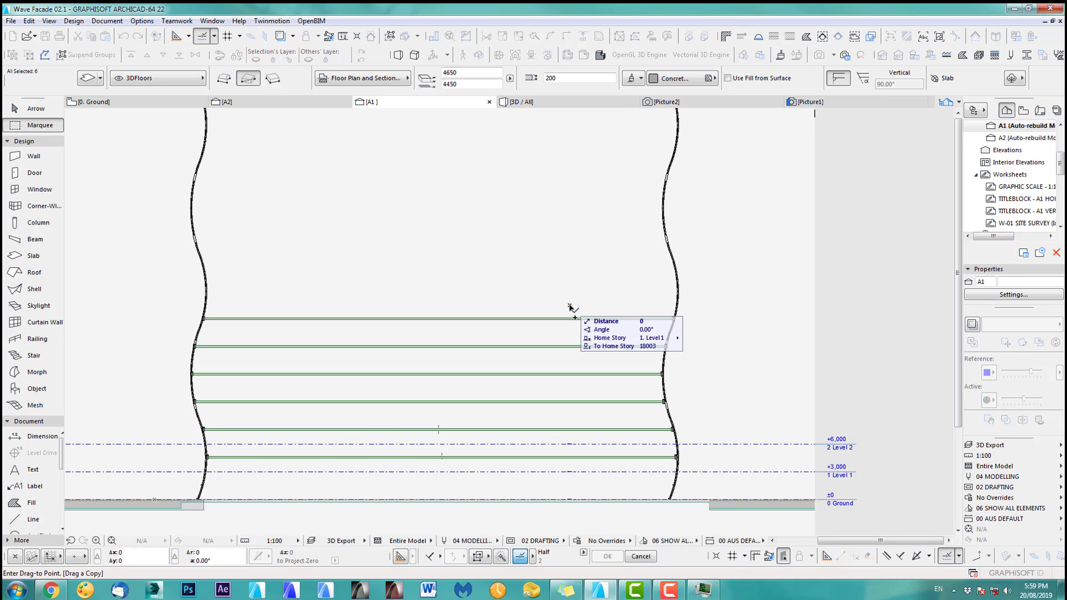
pyautogui.press('y')
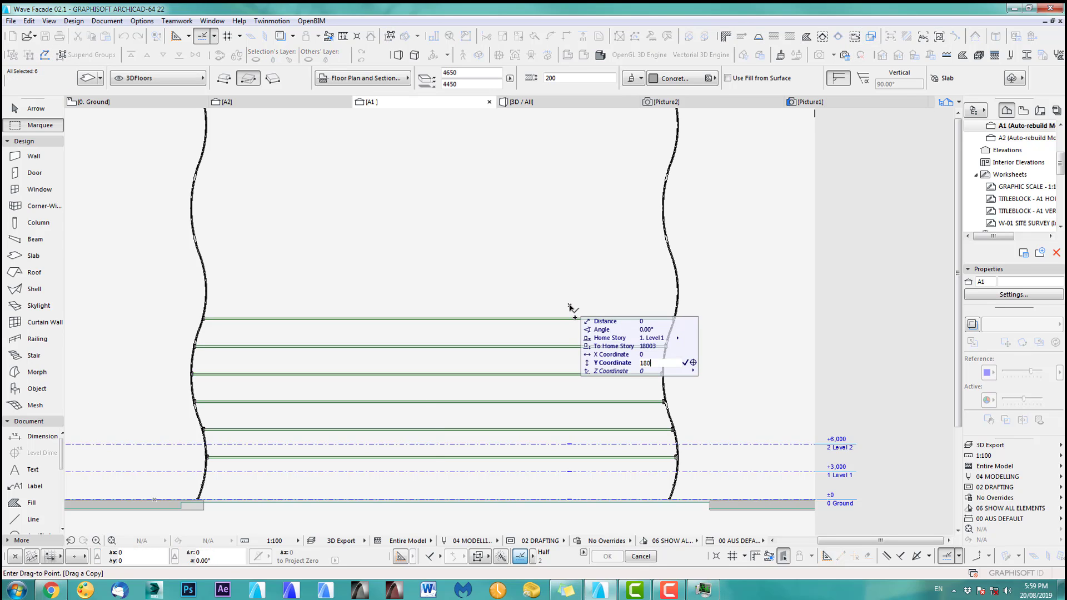
pyautogui.write('18000')
pyautogui.press('Return')
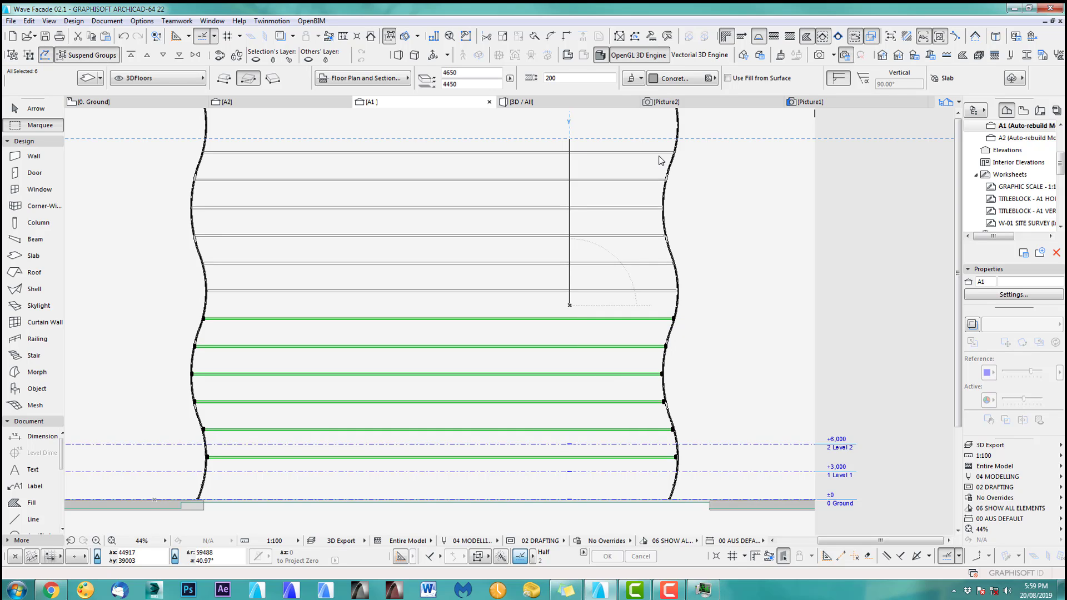
pyautogui.press('Escape')
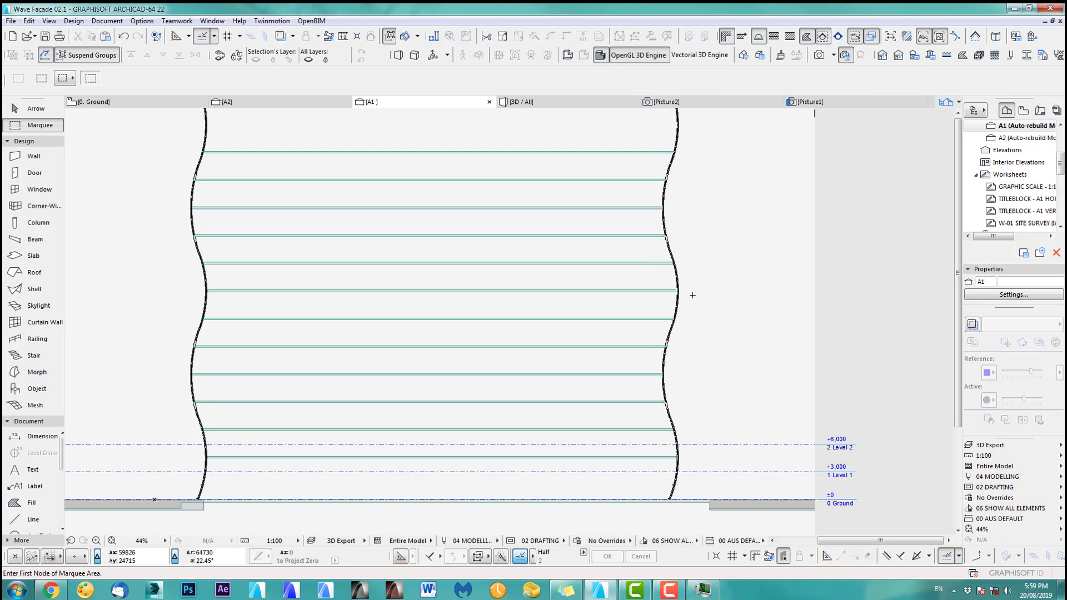
# Select all twelve floor slabs together and copy them 36000 mm straight up inside the facade
pyautogui.scroll(-1, 641, 307)
pyautogui.moveTo(641, 307); pyautogui.dragTo(633, 410, button='middle')
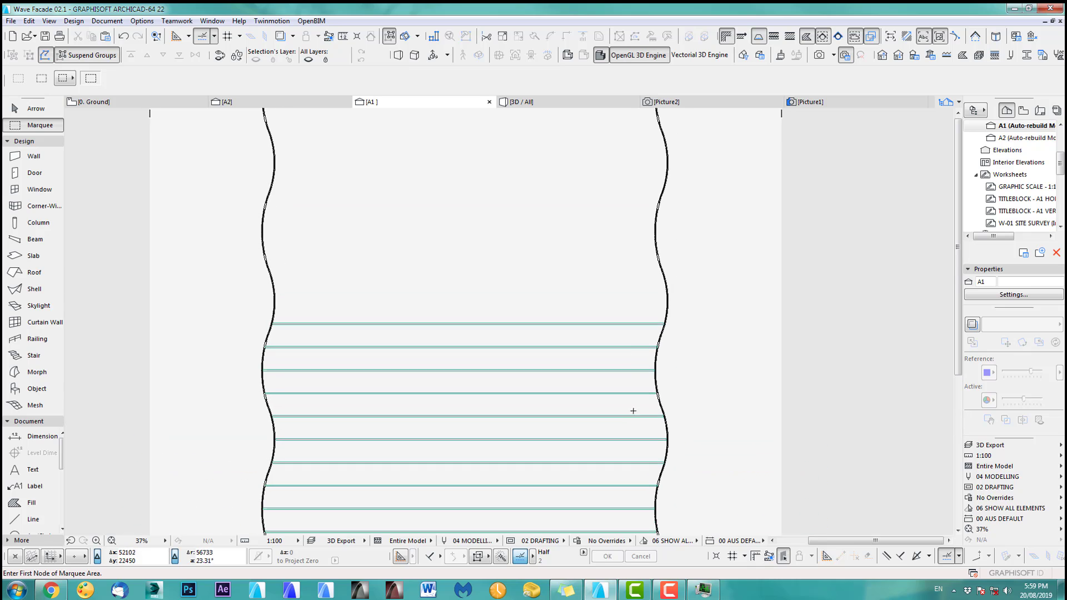
pyautogui.scroll(-2, 692, 328)
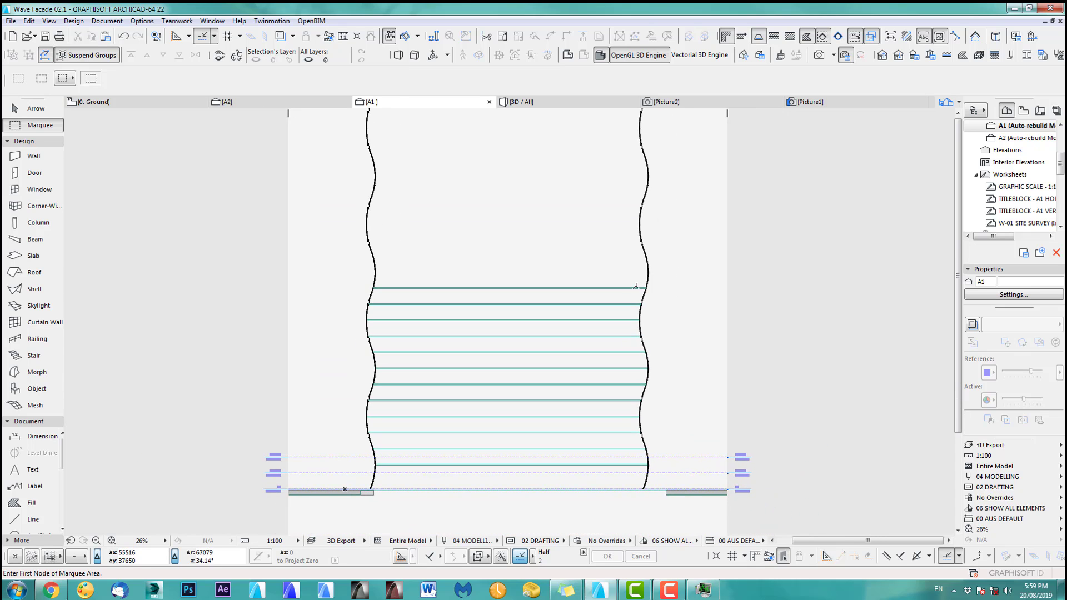
pyautogui.click(36, 109)
pyautogui.click(452, 251)
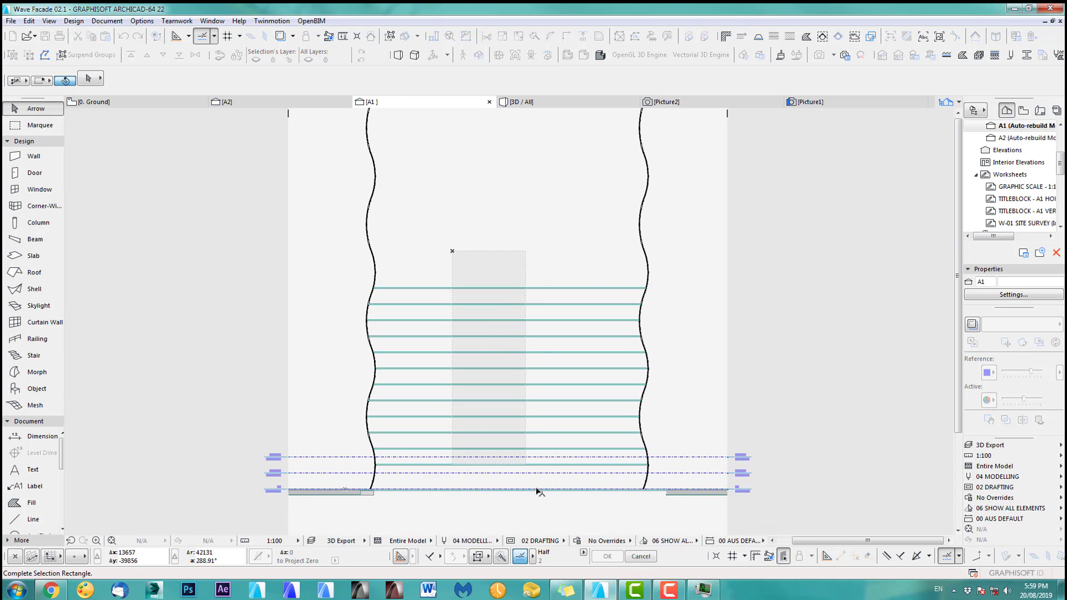
pyautogui.click(538, 473)
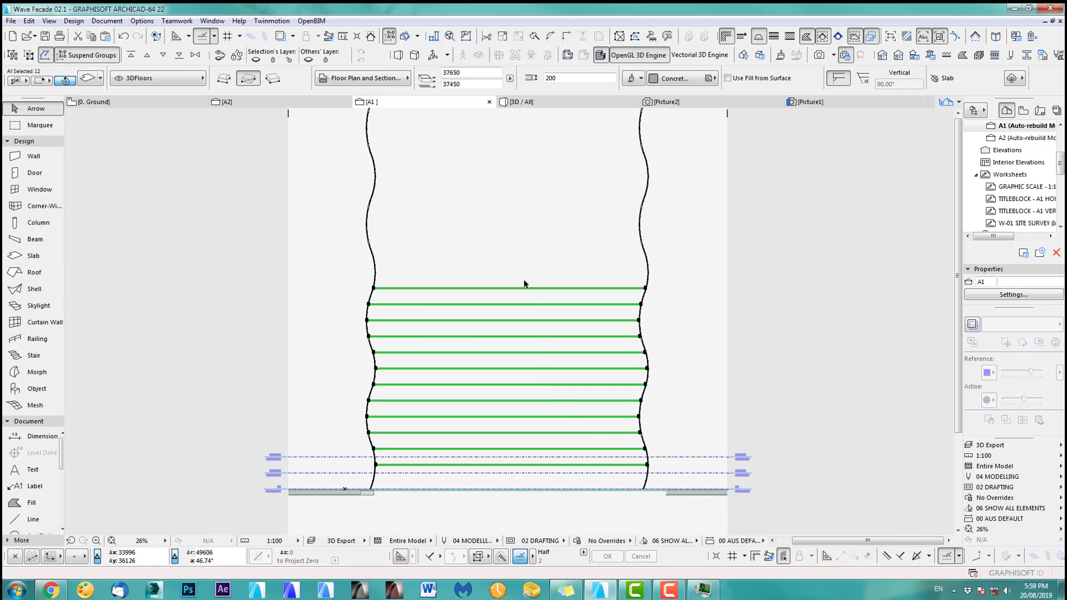
pyautogui.hotkey('ctrl', 'alt', 'd')
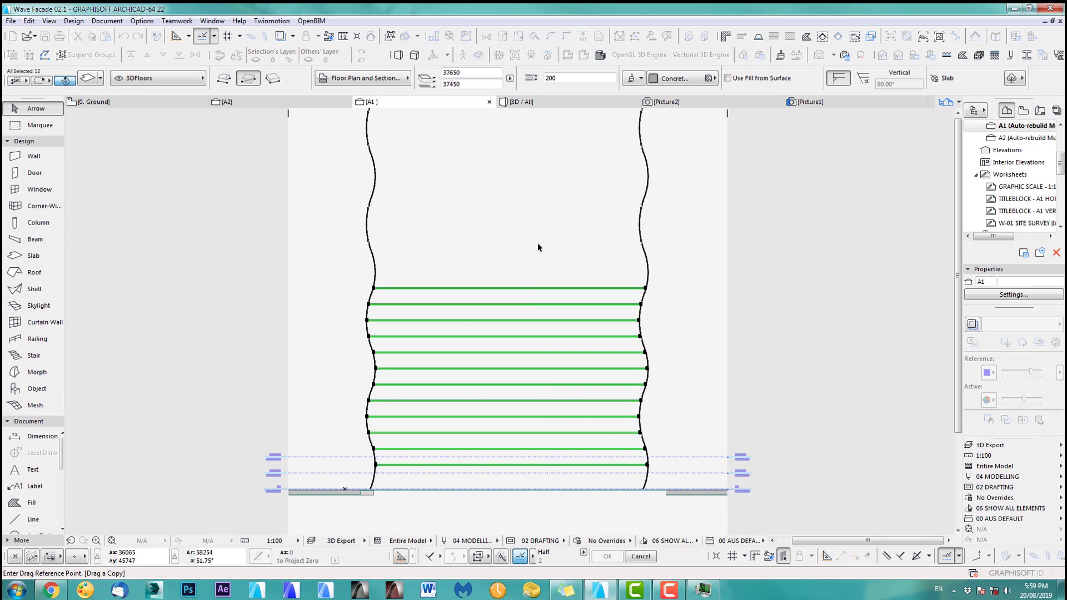
pyautogui.click(538, 243)
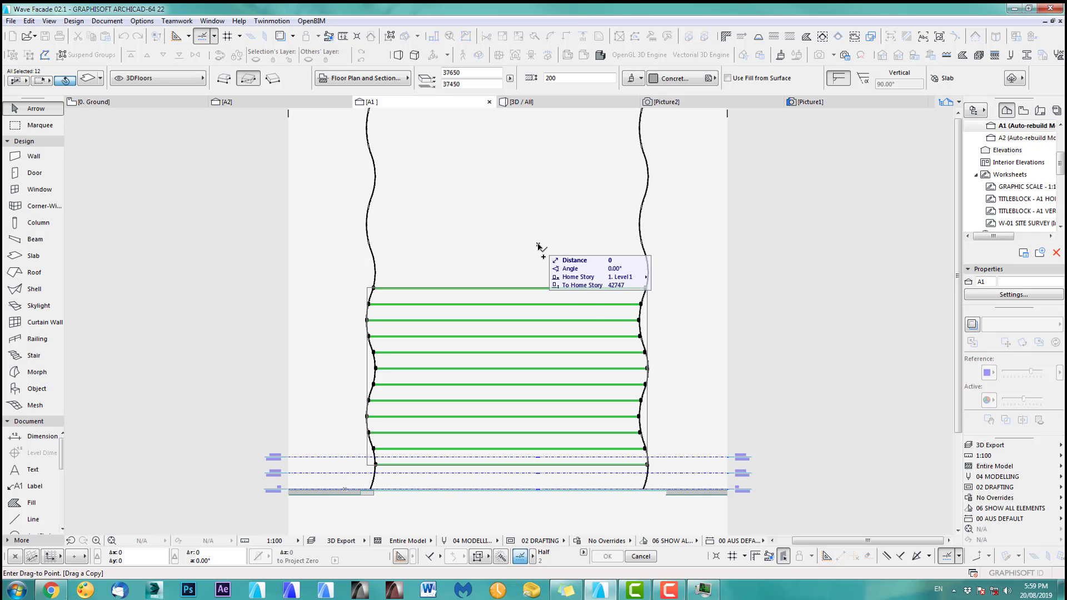
pyautogui.press('y')
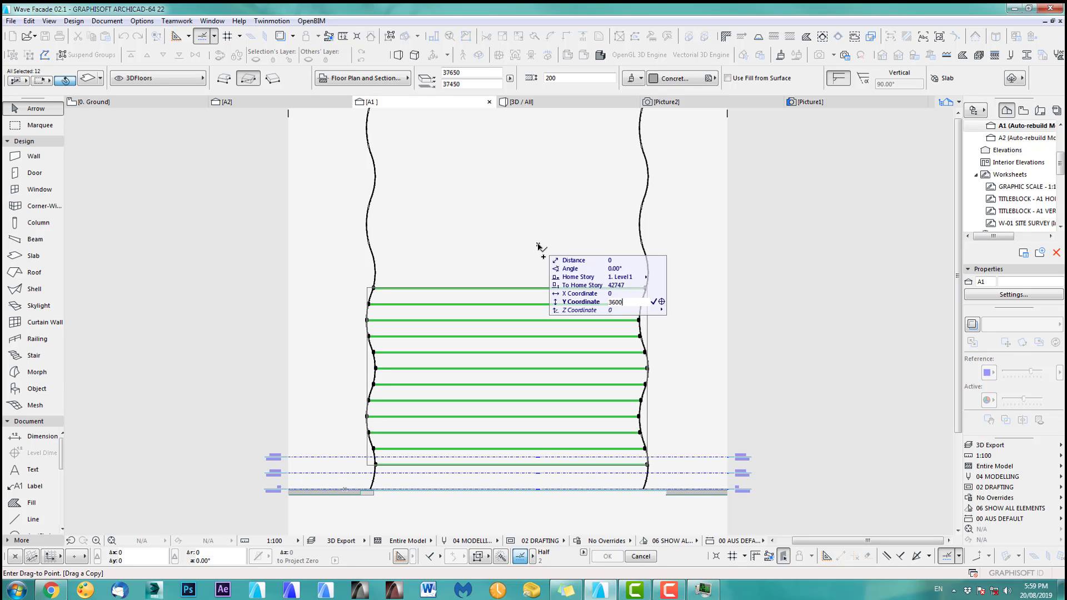
pyautogui.write('36000')
pyautogui.press('Return')
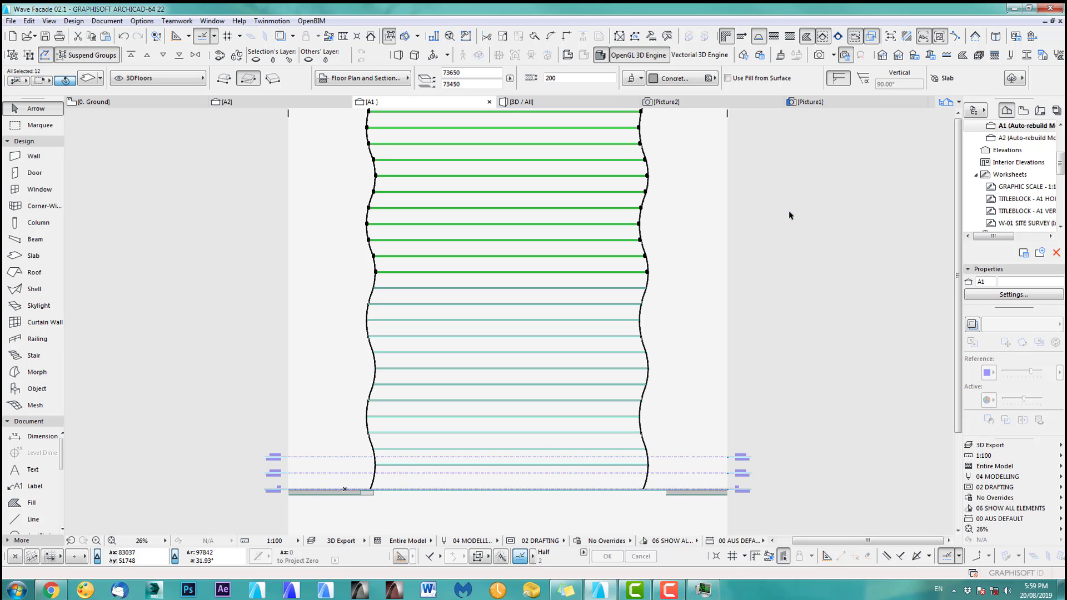
pyautogui.press('Escape')
# Try to copy the top five floor slabs in section A1 straight up inside the facade by 12000 mm
pyautogui.moveTo(572, 222); pyautogui.dragTo(547, 297, button='middle')
pyautogui.scroll(3, 602, 186)
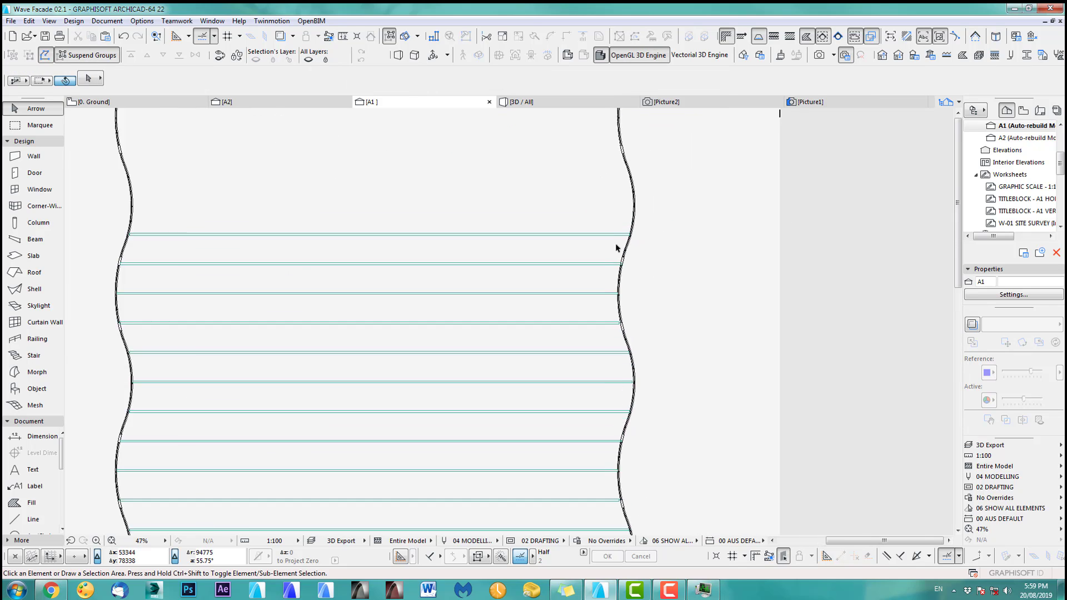
pyautogui.scroll(-1, 616, 246)
pyautogui.moveTo(606, 239); pyautogui.dragTo(578, 219, button='middle')
pyautogui.scroll(-2, 609, 228)
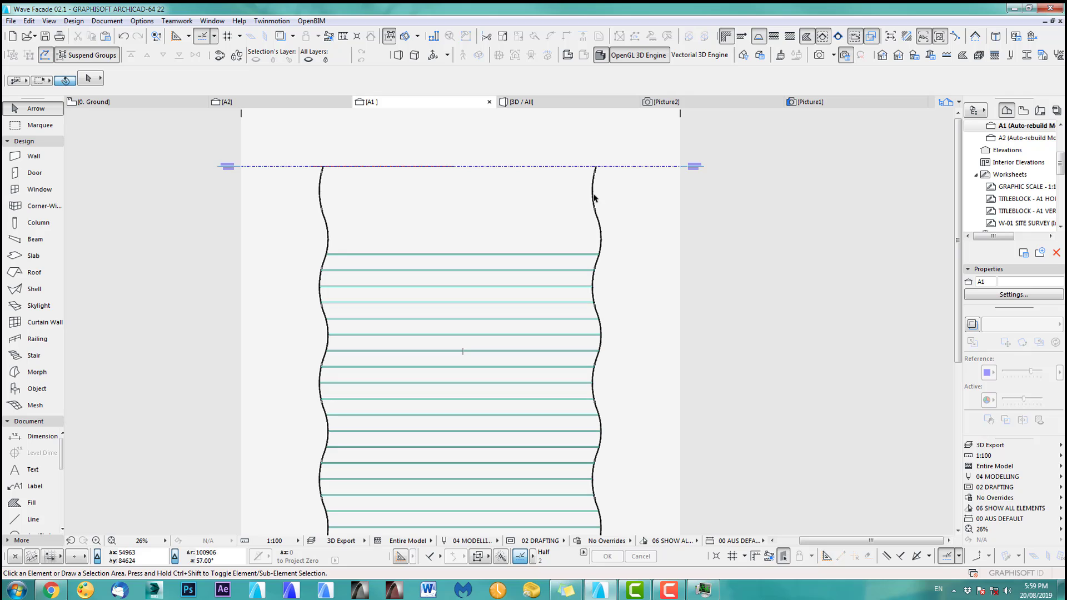
pyautogui.click(588, 319)
pyautogui.keyDown('shift'); pyautogui.click(578, 303); pyautogui.keyUp('shift')
pyautogui.keyDown('shift'); pyautogui.click(577, 287); pyautogui.keyUp('shift')
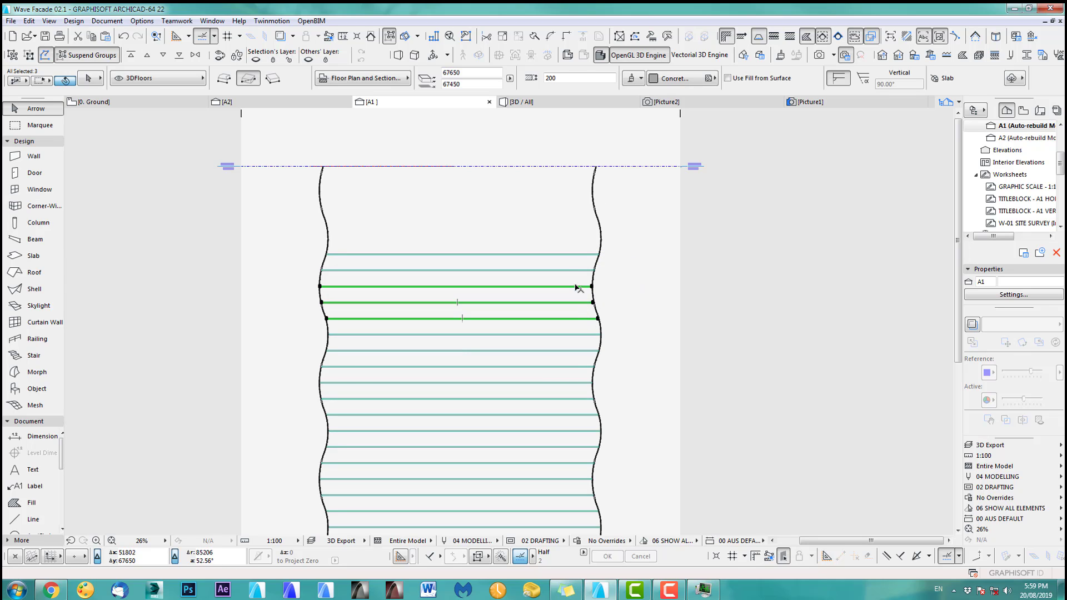
pyautogui.keyDown('shift'); pyautogui.click(575, 254); pyautogui.keyUp('shift')
pyautogui.hotkey('ctrl', 'alt', 'd')
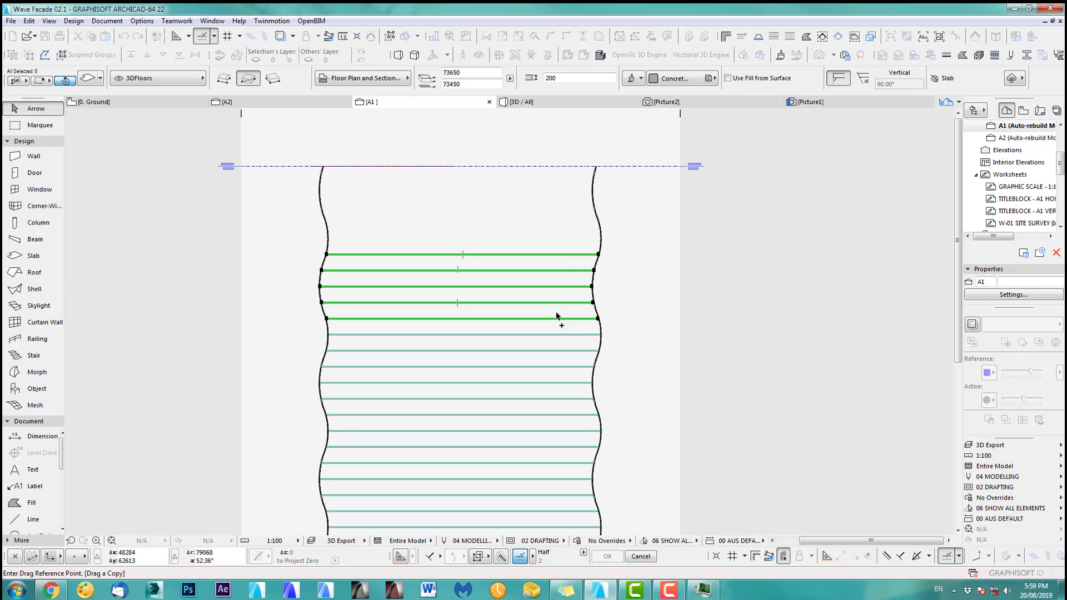
pyautogui.scroll(5, 558, 315)
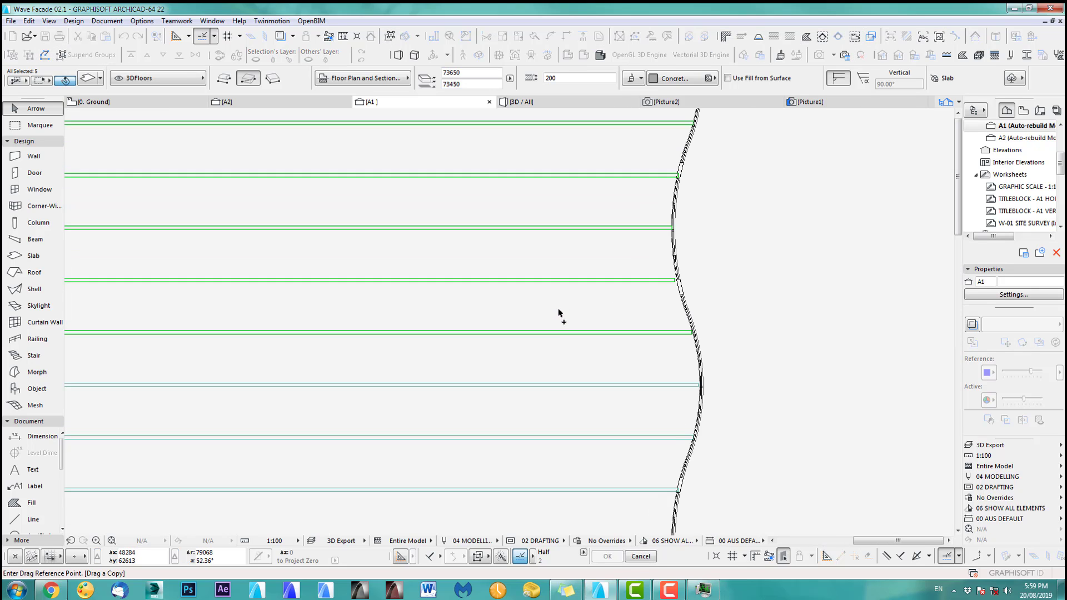
pyautogui.click(589, 390)
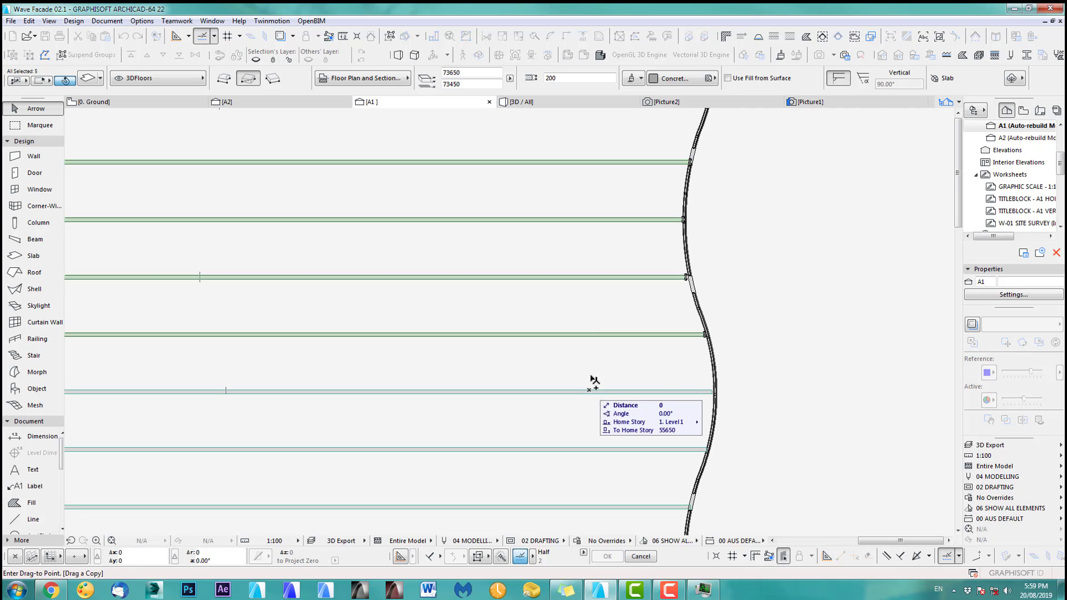
pyautogui.click(591, 161)
pyautogui.scroll(-8, 618, 364)
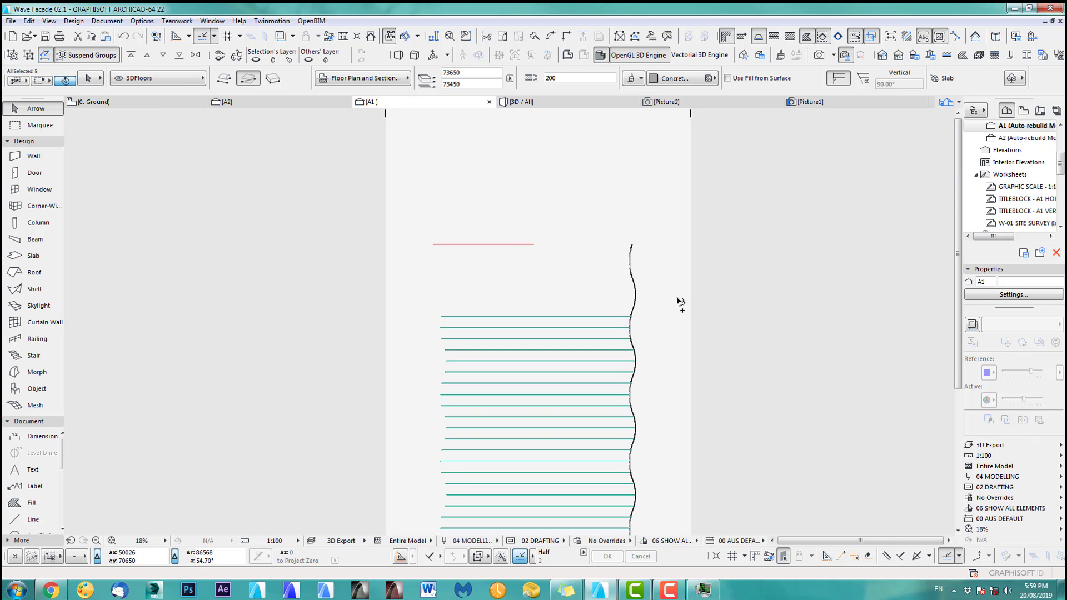
pyautogui.scroll(4, 650, 309)
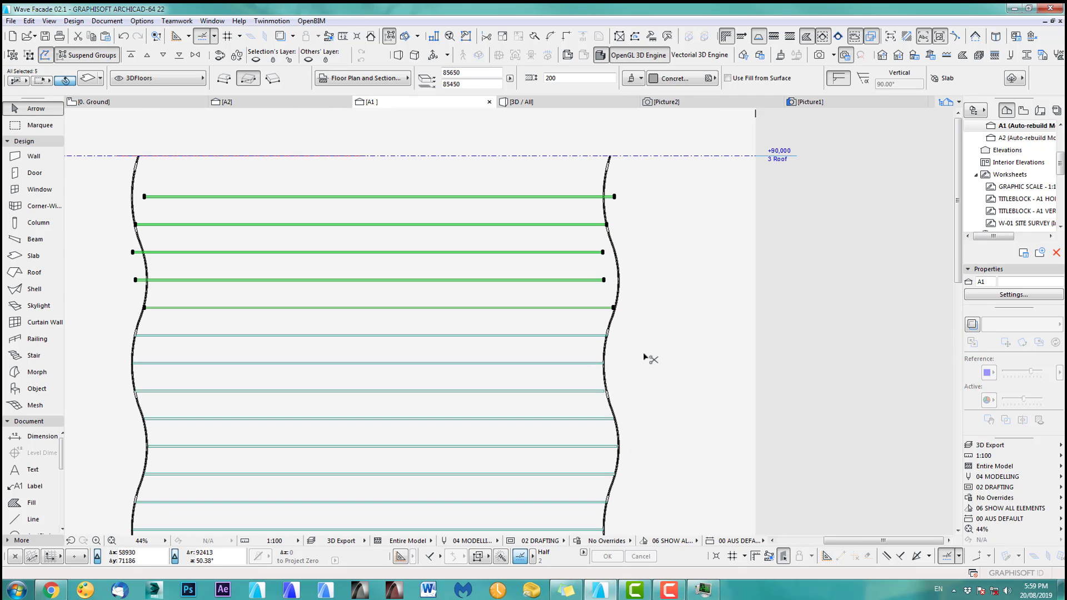
pyautogui.hotkey('ctrl', 'z')
# Select the top six floor slabs in section A1 and copy them 18000 mm straight up between the wave facades
pyautogui.scroll(-2, 612, 322)
pyautogui.click(609, 319)
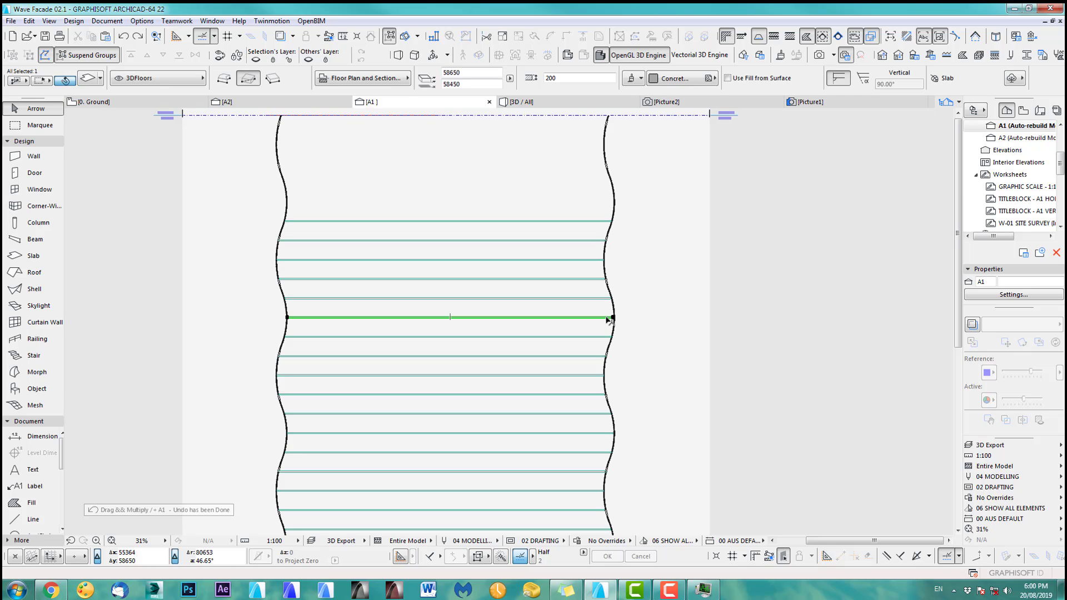
pyautogui.keyDown('shift'); pyautogui.click(599, 299); pyautogui.keyUp('shift')
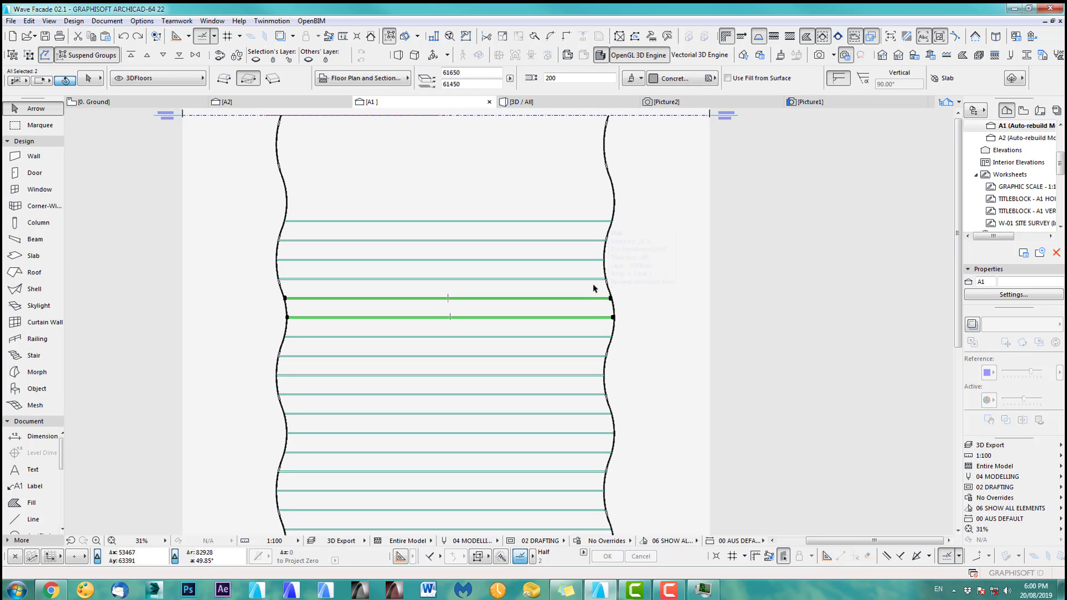
pyautogui.keyDown('shift'); pyautogui.click(591, 279); pyautogui.keyUp('shift')
pyautogui.keyDown('shift'); pyautogui.click(590, 260); pyautogui.keyUp('shift')
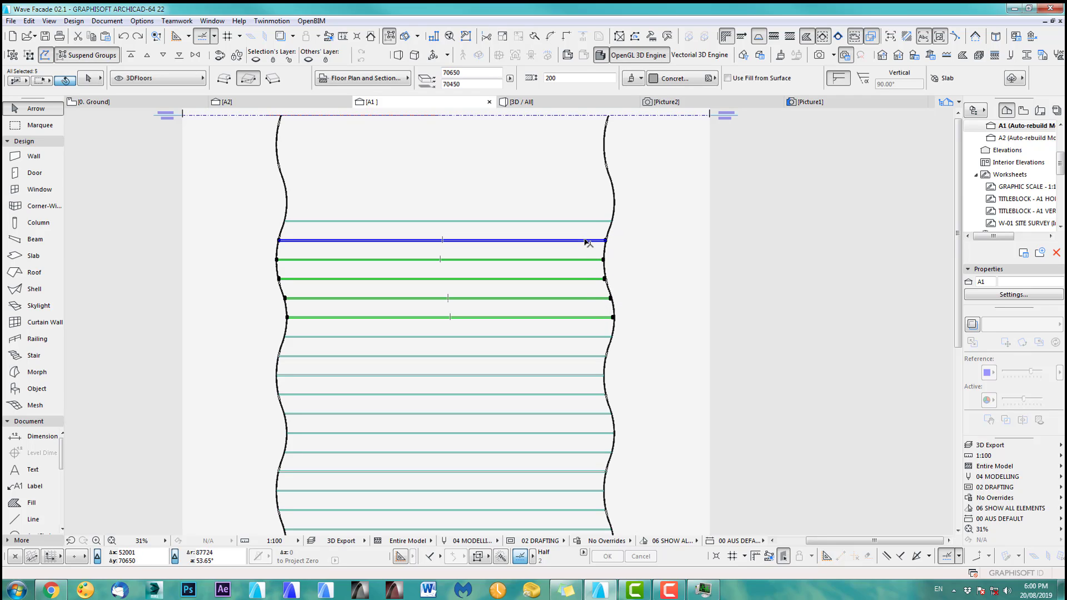
pyautogui.keyDown('shift'); pyautogui.click(585, 241); pyautogui.keyUp('shift')
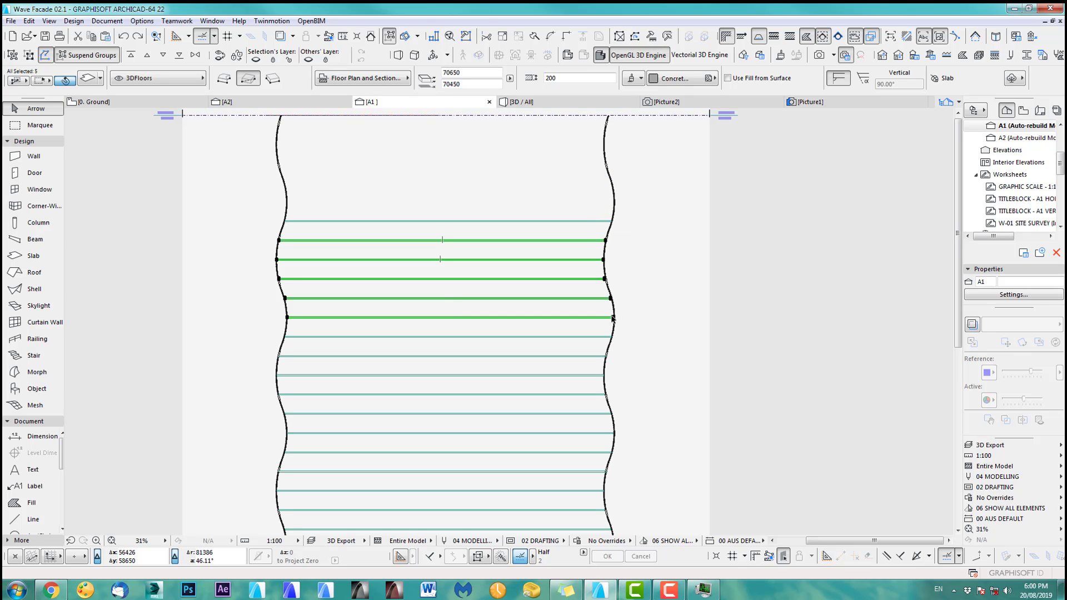
pyautogui.keyDown('shift'); pyautogui.click(588, 221); pyautogui.keyUp('shift')
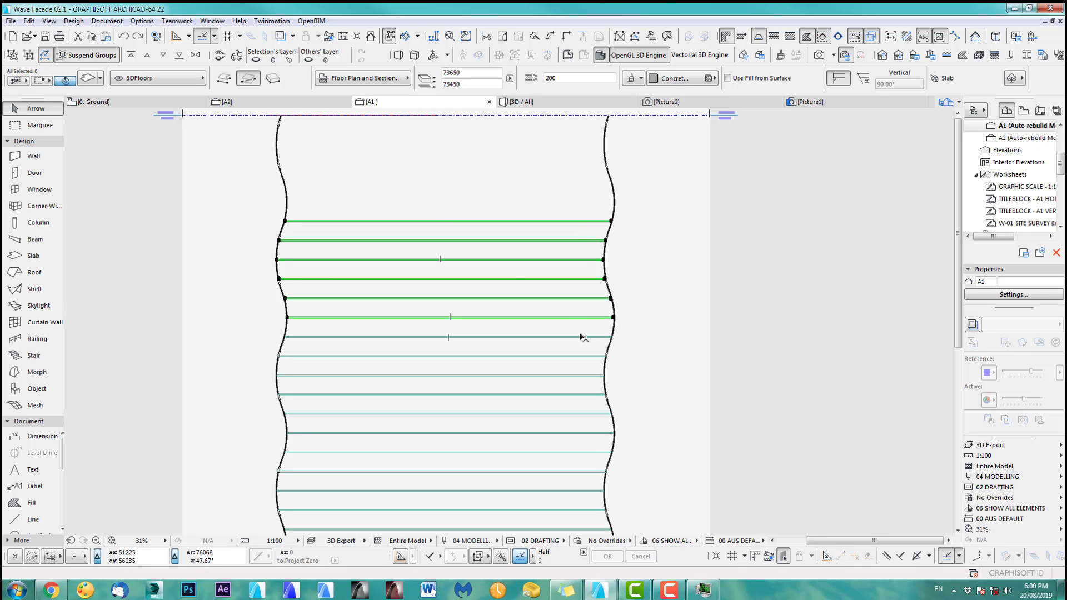
pyautogui.scroll(3, 583, 341)
pyautogui.hotkey('ctrl', 'shift', 'd')
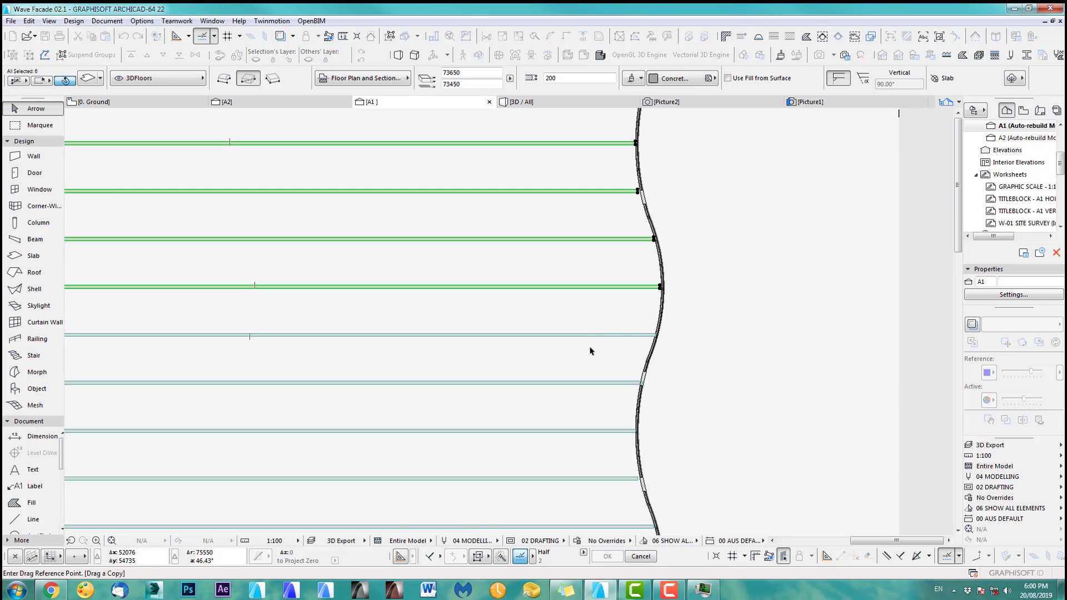
pyautogui.click(586, 334)
pyautogui.scroll(-3, 588, 336)
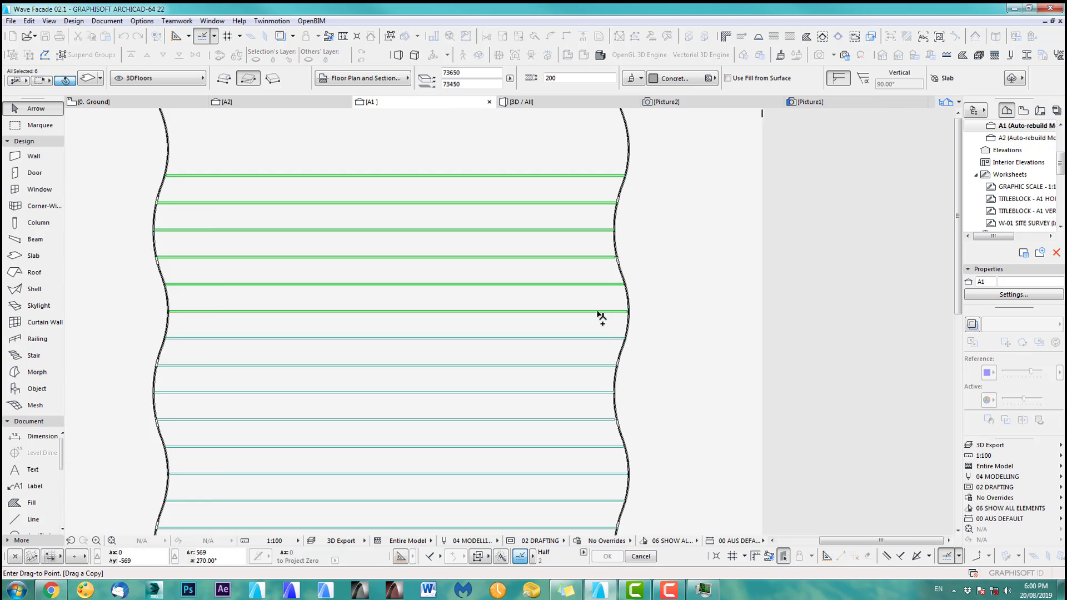
pyautogui.scroll(3, 595, 167)
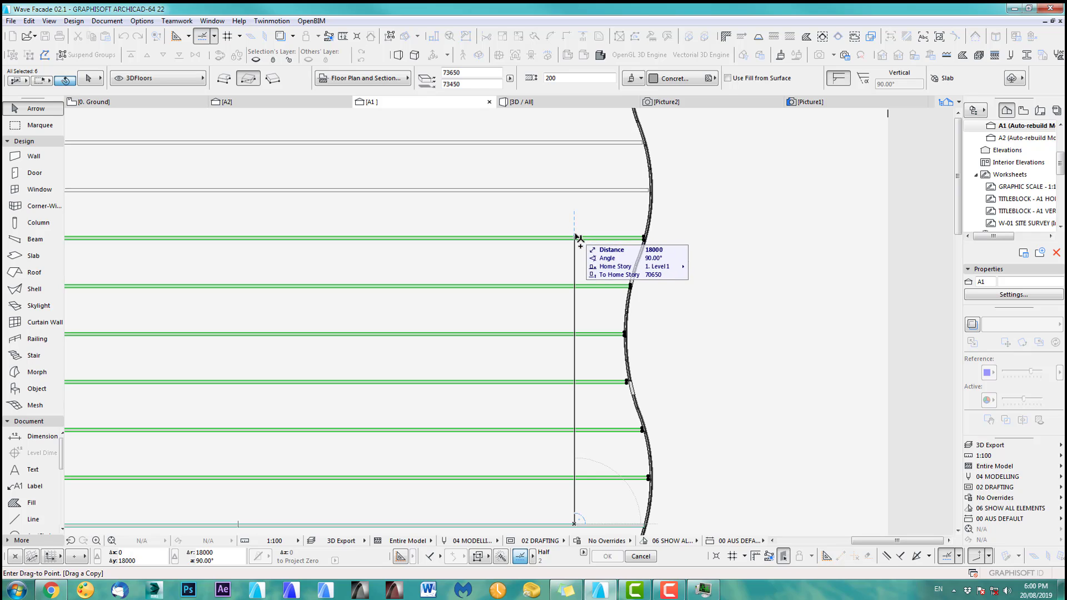
pyautogui.click(576, 238)
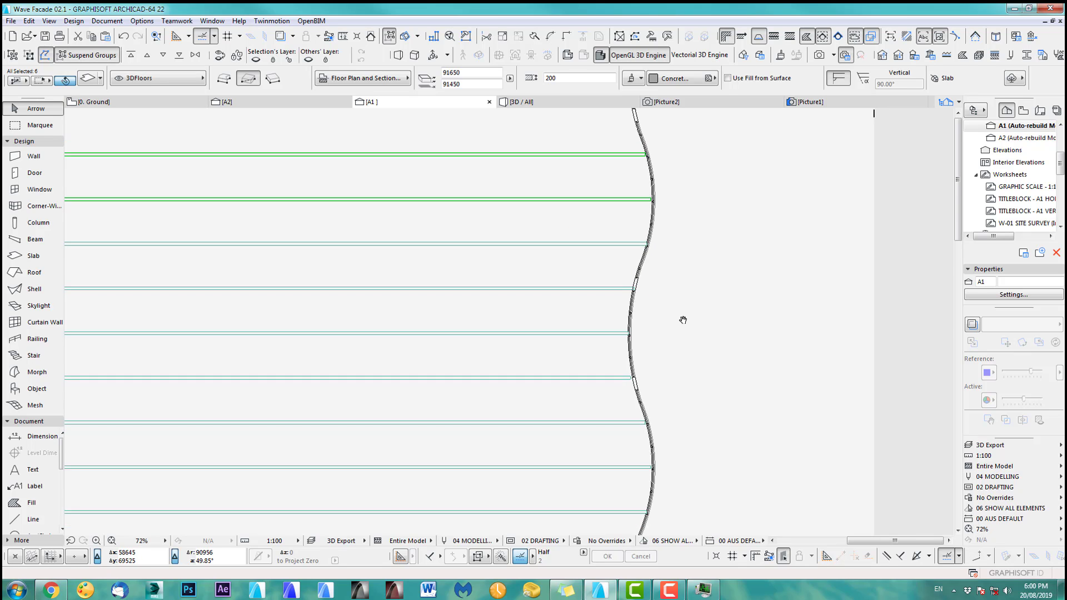
pyautogui.scroll(-4, 683, 315)
# Deselect the copied slabs and delete only the floor slab lying above the roof level line
pyautogui.click(825, 278)
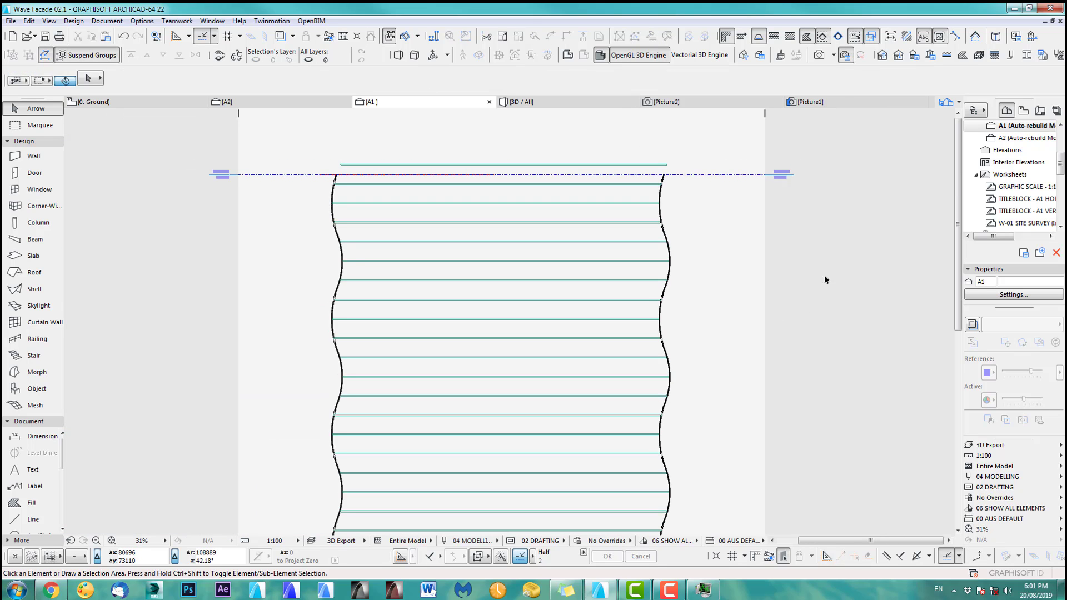
pyautogui.click(666, 165)
pyautogui.click(672, 369)
pyautogui.scroll(-4, 656, 378)
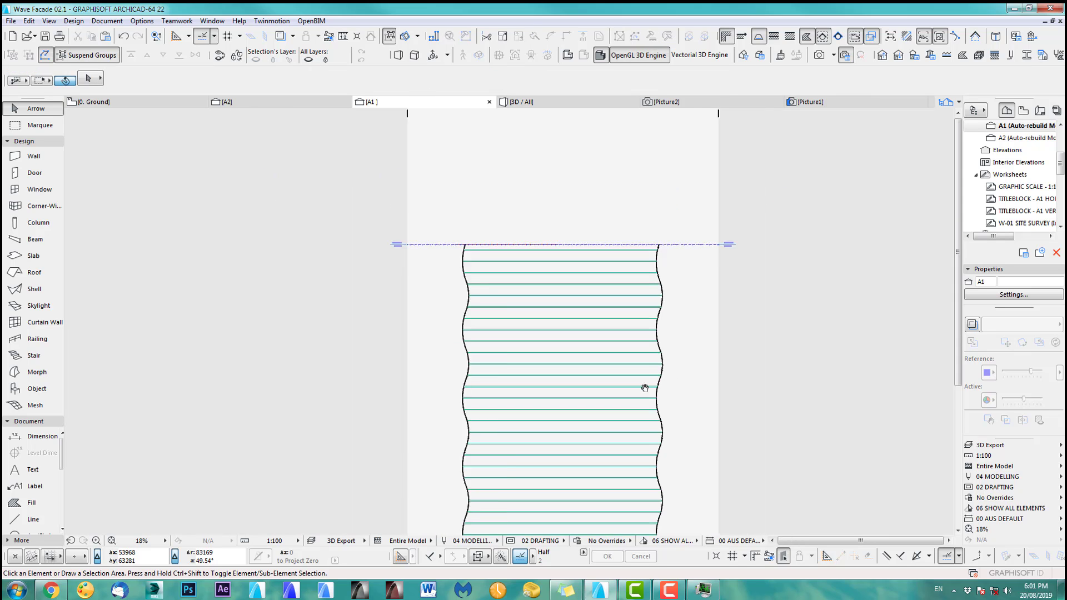
# Examine the slab-filled tower in the 3D perspective from different angles and return to the ground floor plan
pyautogui.press('F3')
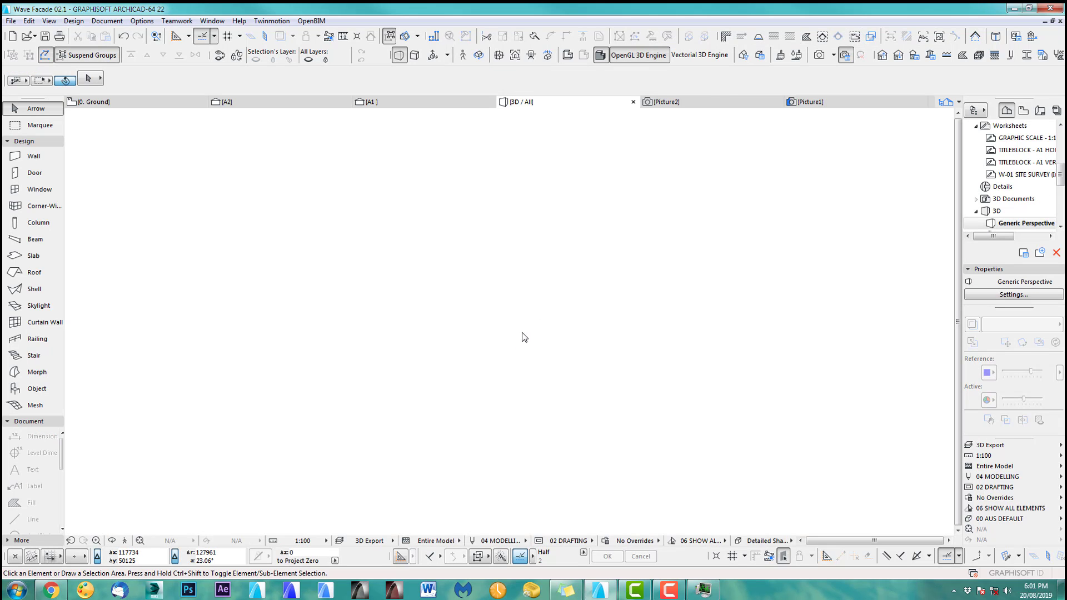
pyautogui.scroll(-3, 561, 344)
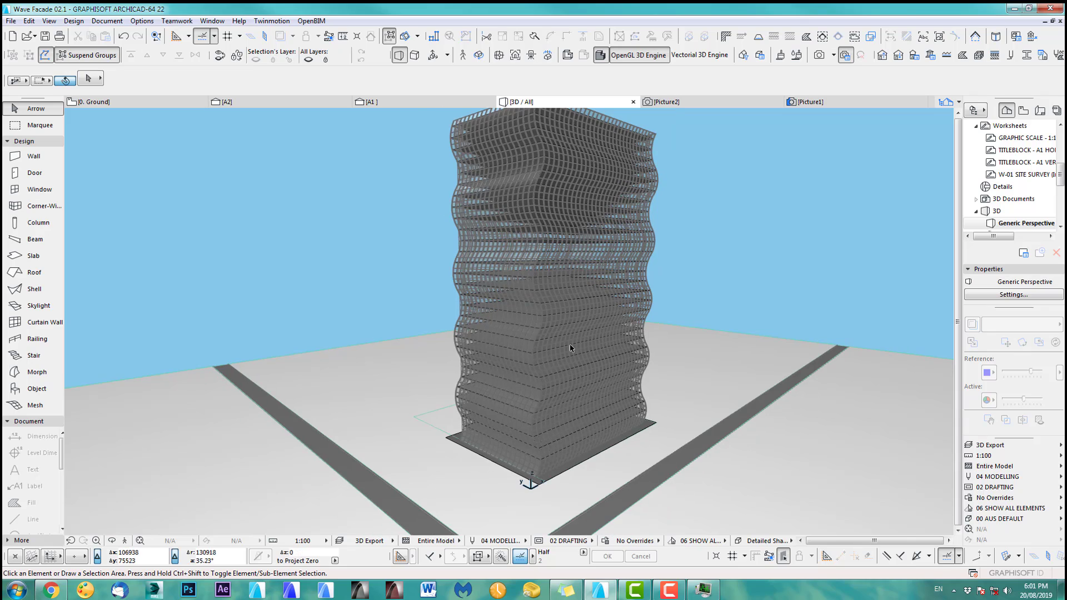
pyautogui.moveTo(565, 419)
pyautogui.keyDown('shift'); pyautogui.mouseDown(button='middle')
pyautogui.moveTo(579, 336)
pyautogui.moveTo(607, 355)
pyautogui.moveTo(769, 348)
pyautogui.moveTo(543, 365)
pyautogui.moveTo(541, 354)
pyautogui.moveTo(561, 427)
pyautogui.moveTo(534, 441)
pyautogui.moveTo(539, 405)
pyautogui.mouseUp(button='middle'); pyautogui.keyUp('shift')
pyautogui.scroll(3, 576, 375)
pyautogui.scroll(-3, 542, 358)
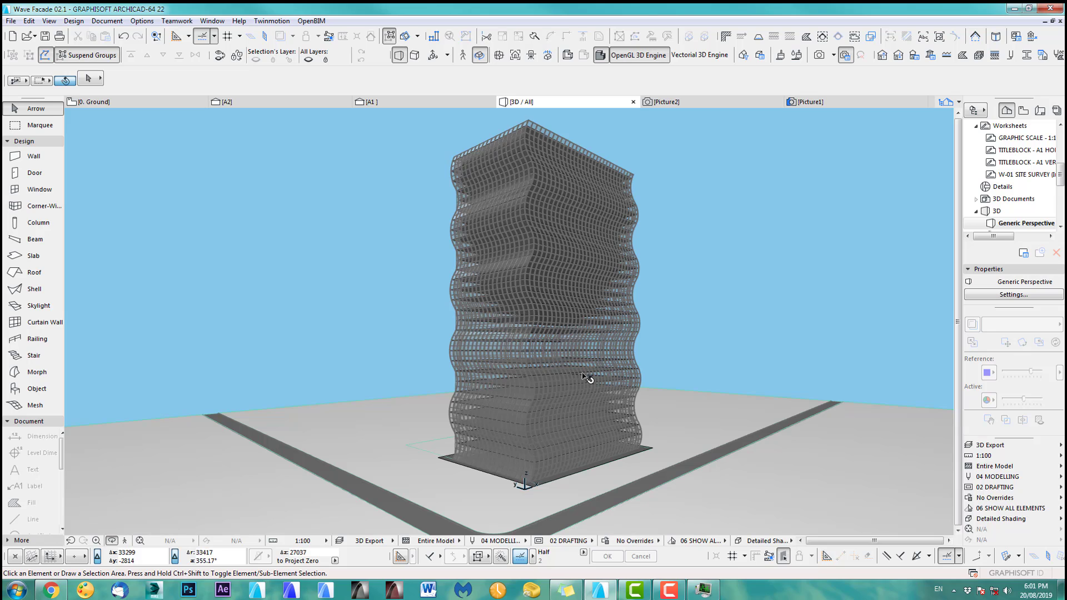
pyautogui.moveTo(588, 377); pyautogui.dragTo(574, 347, button='middle')
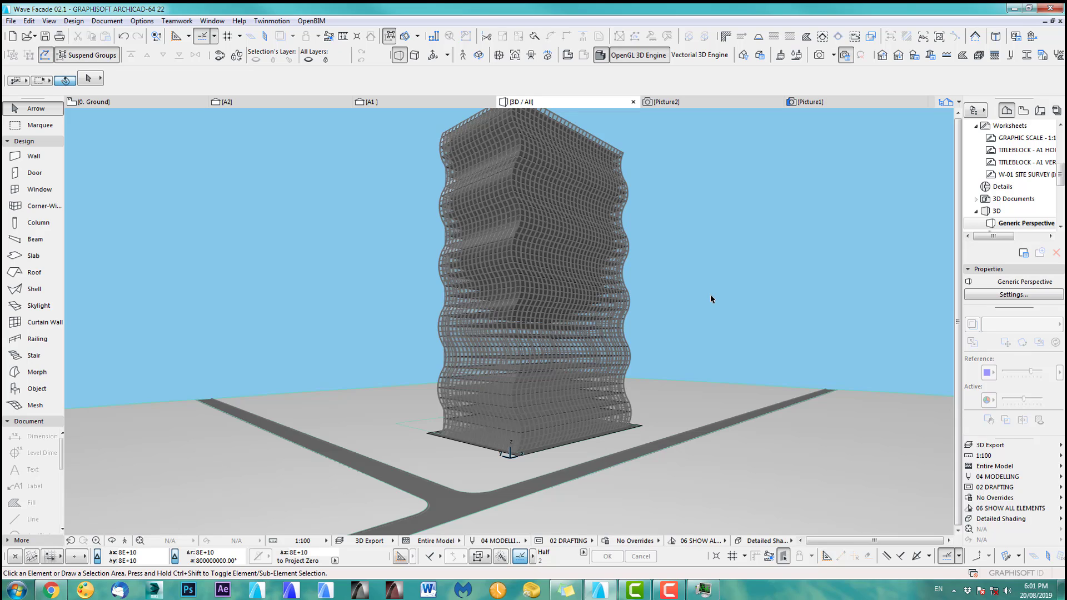
pyautogui.press('F2')
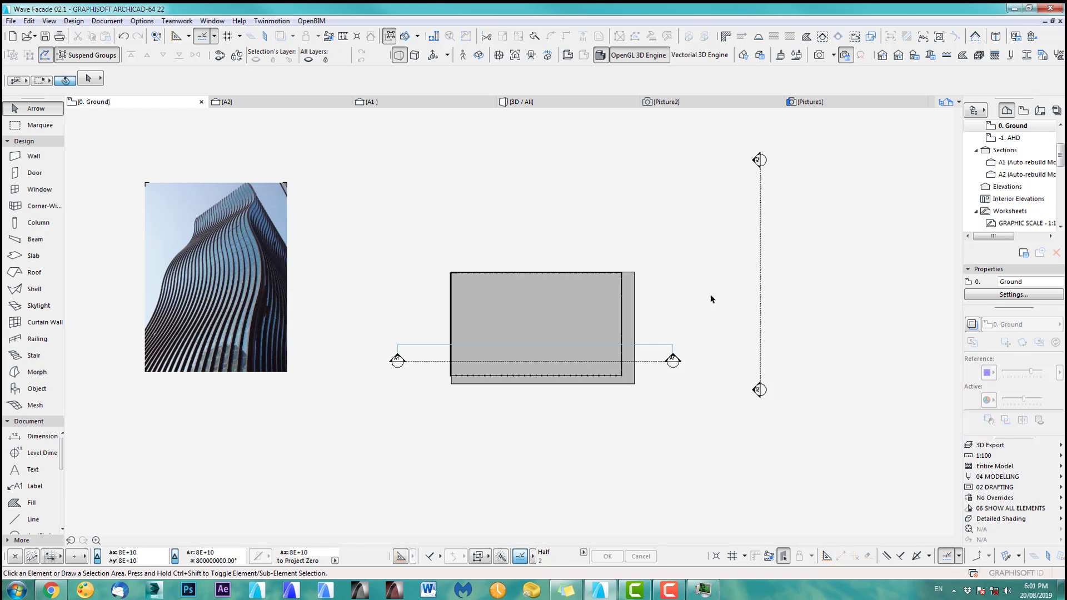